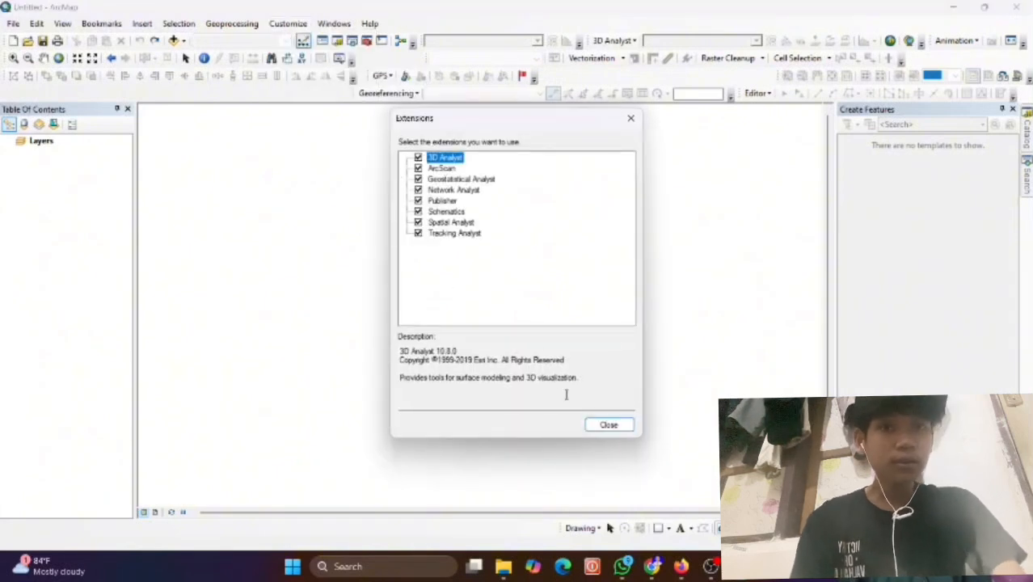
Close the Extensions dialog and dismiss the Customize > Toolbars list without changes.
click(608, 424)
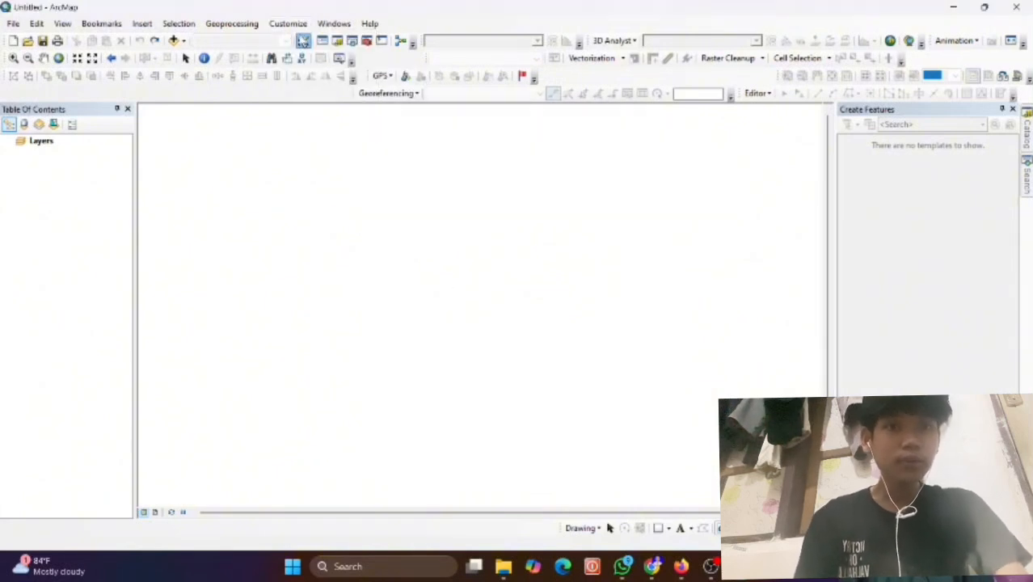
click(288, 23)
mouse_move(330, 39)
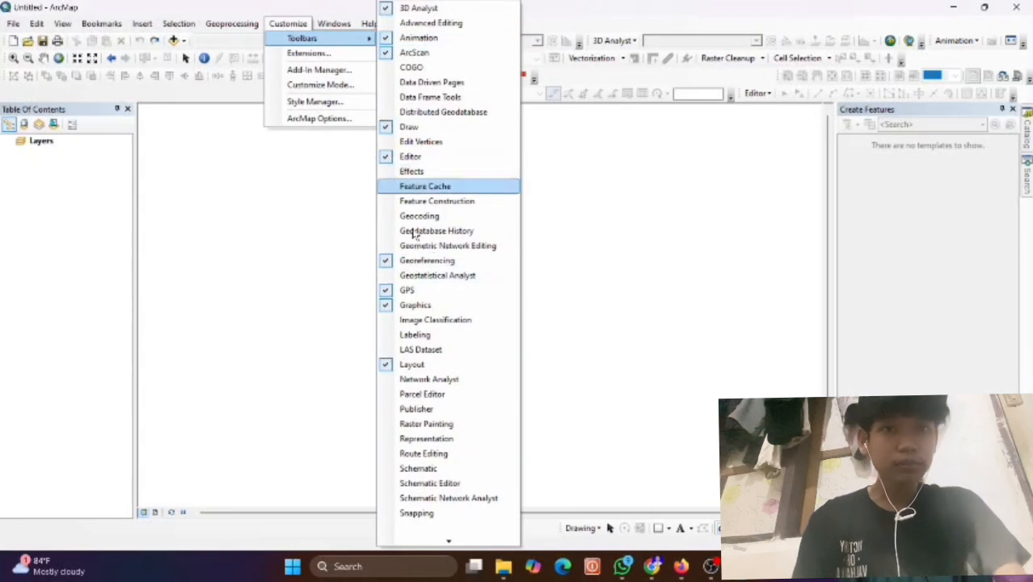
mouse_move(431, 540)
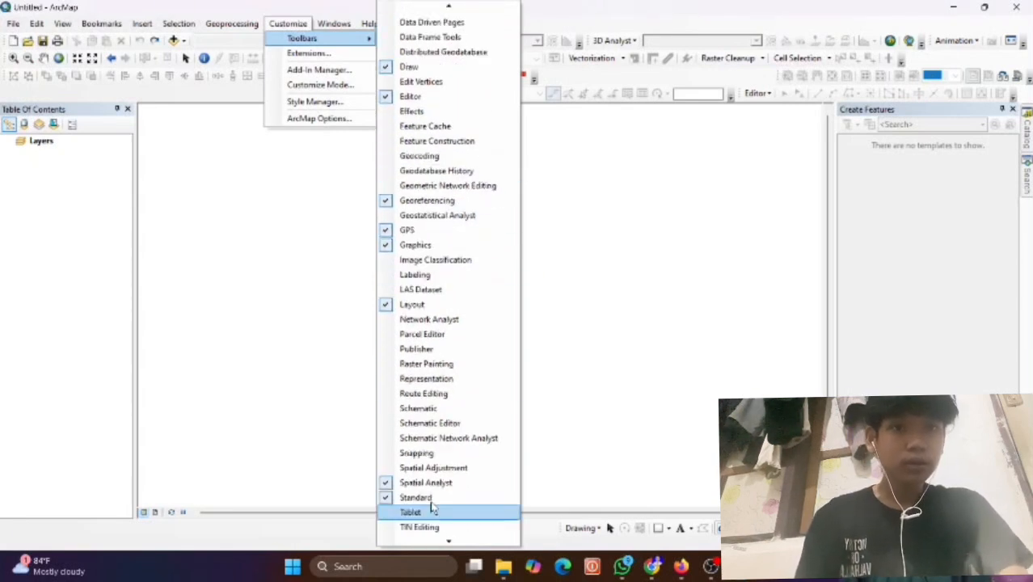
click(563, 387)
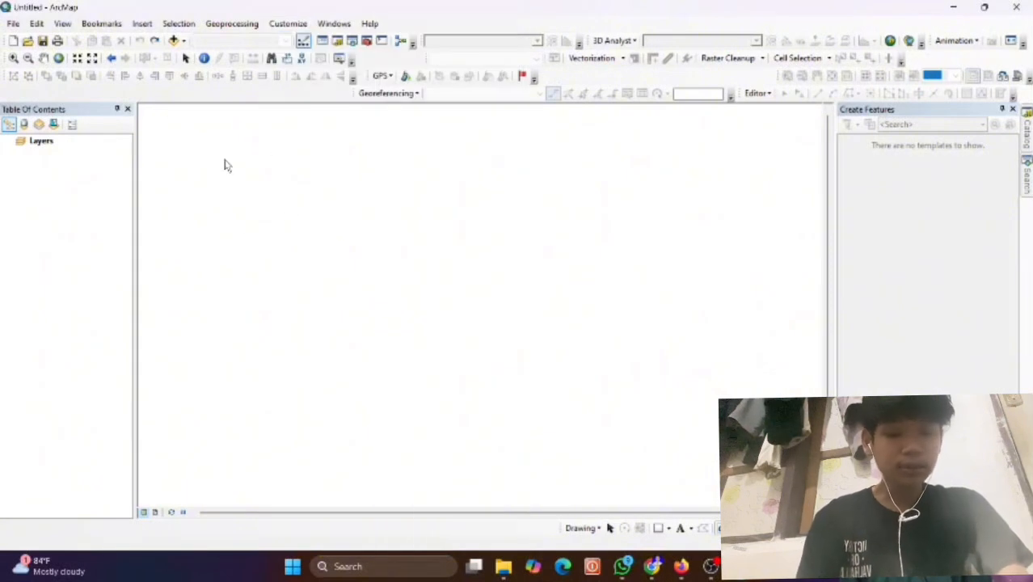
Connect the Add Data browser to the D:\PRAKTIKUM SIG folder.
click(14, 25)
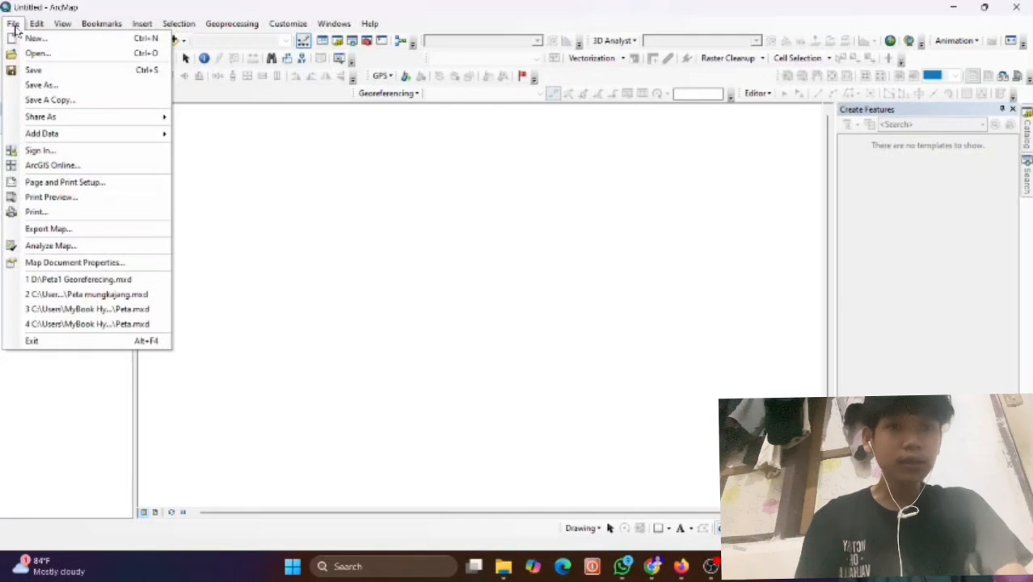
click(195, 137)
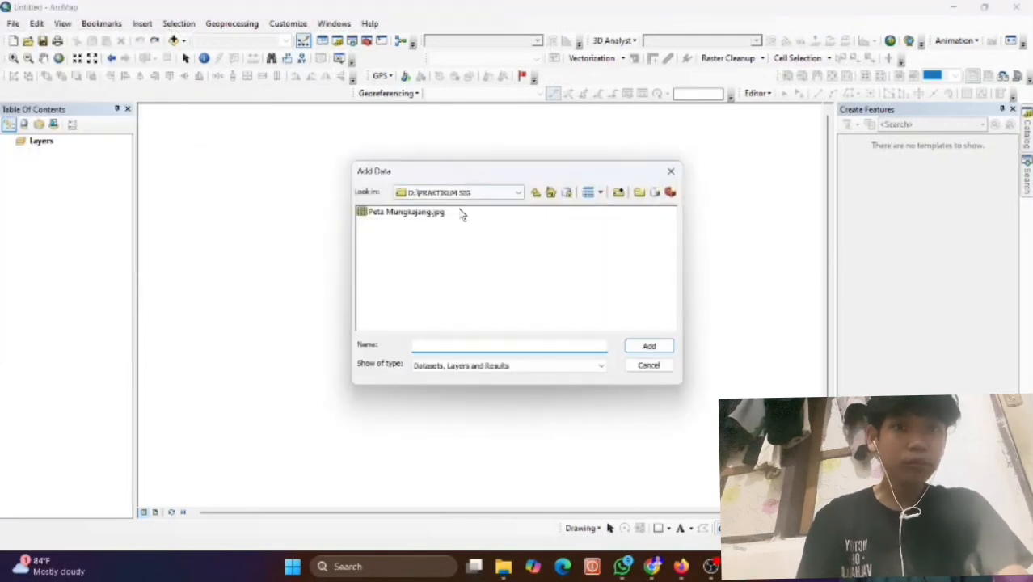
click(670, 170)
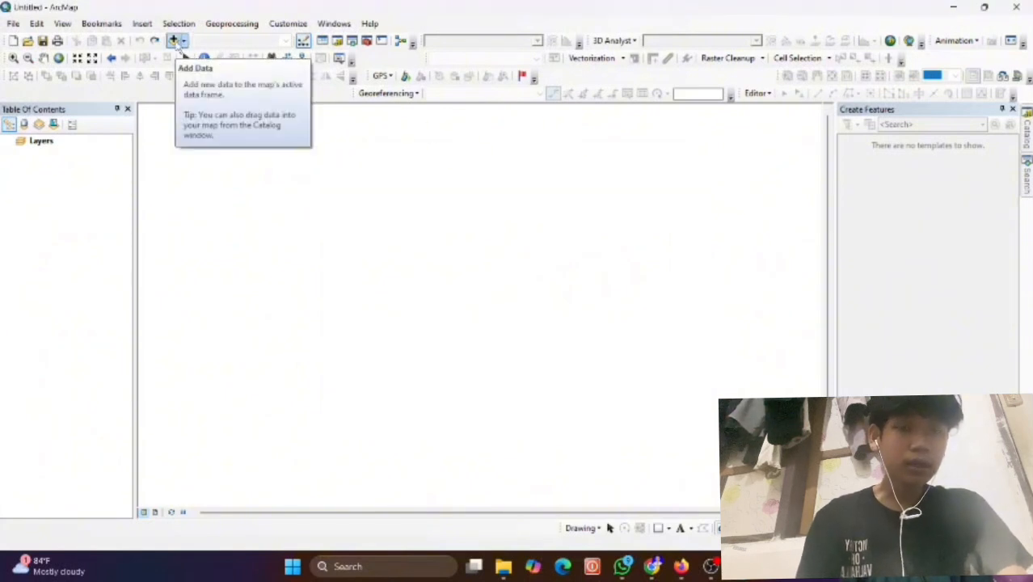
click(175, 40)
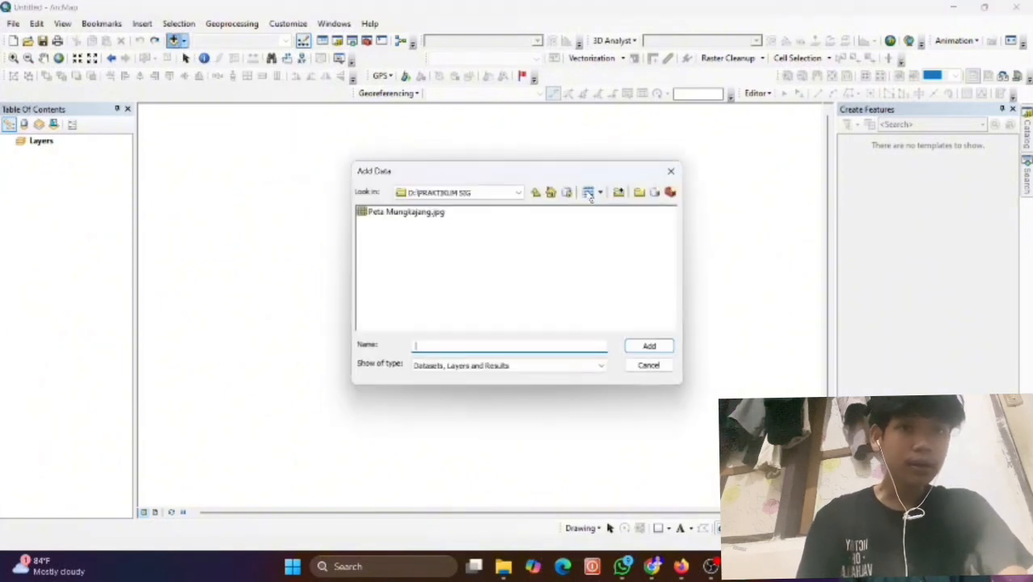
click(619, 192)
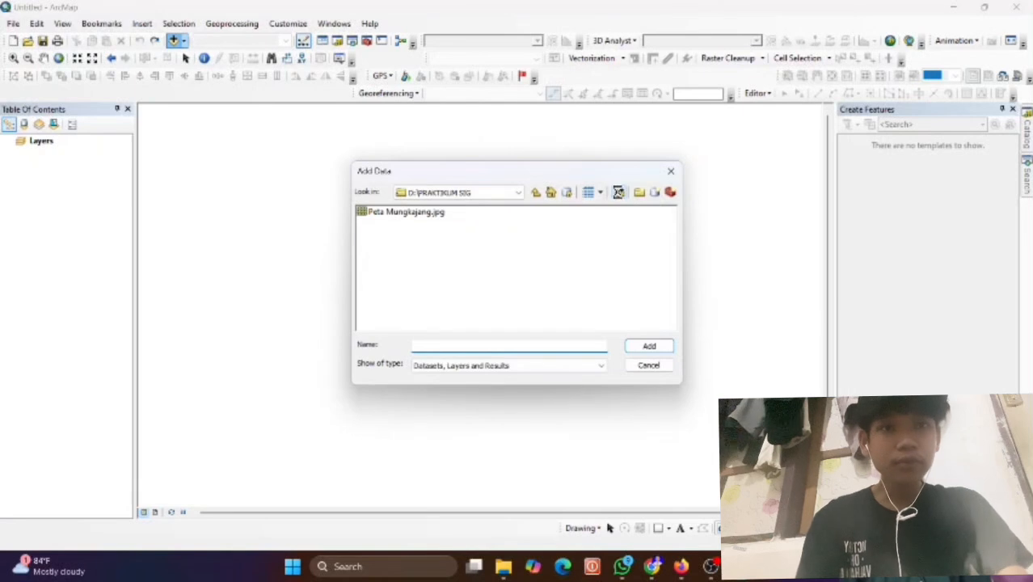
scroll(457, 307, down, 2)
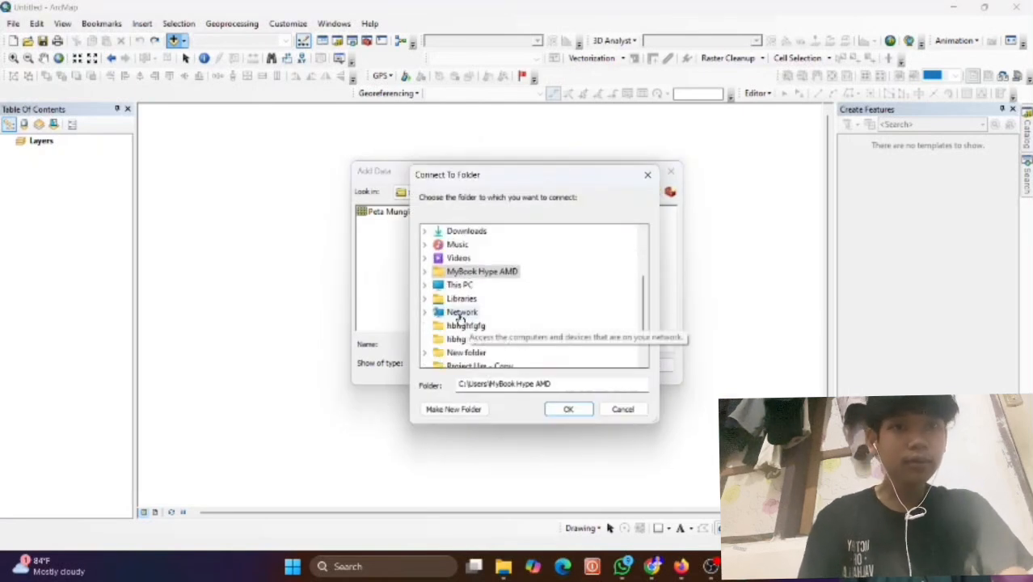
click(425, 285)
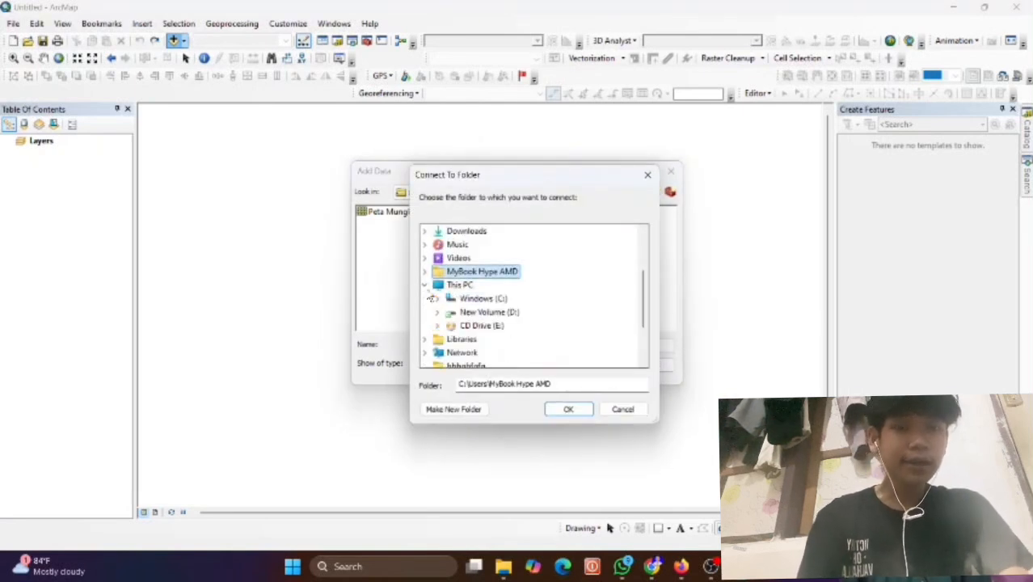
click(437, 312)
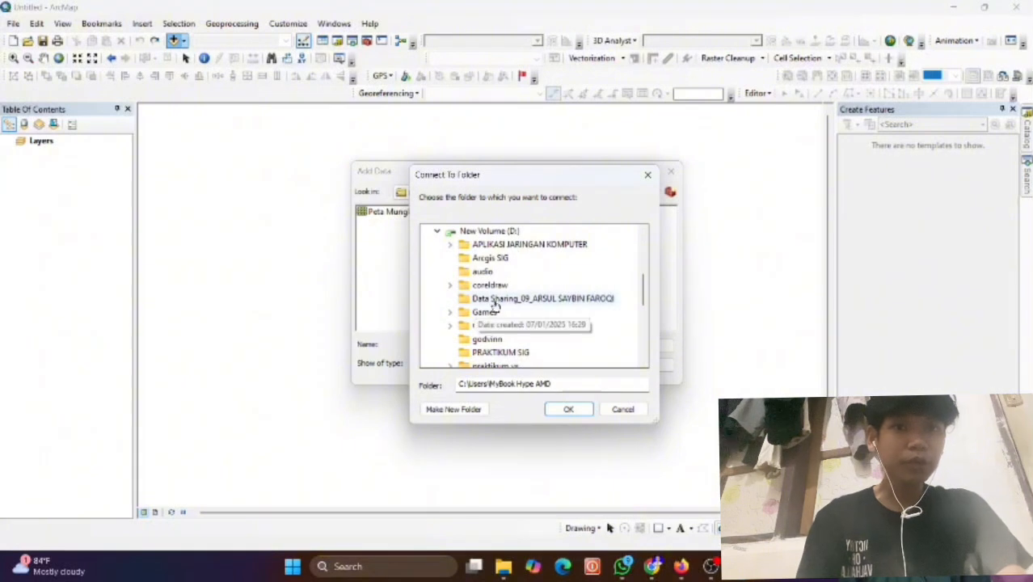
scroll(479, 311, down, 1)
click(482, 312)
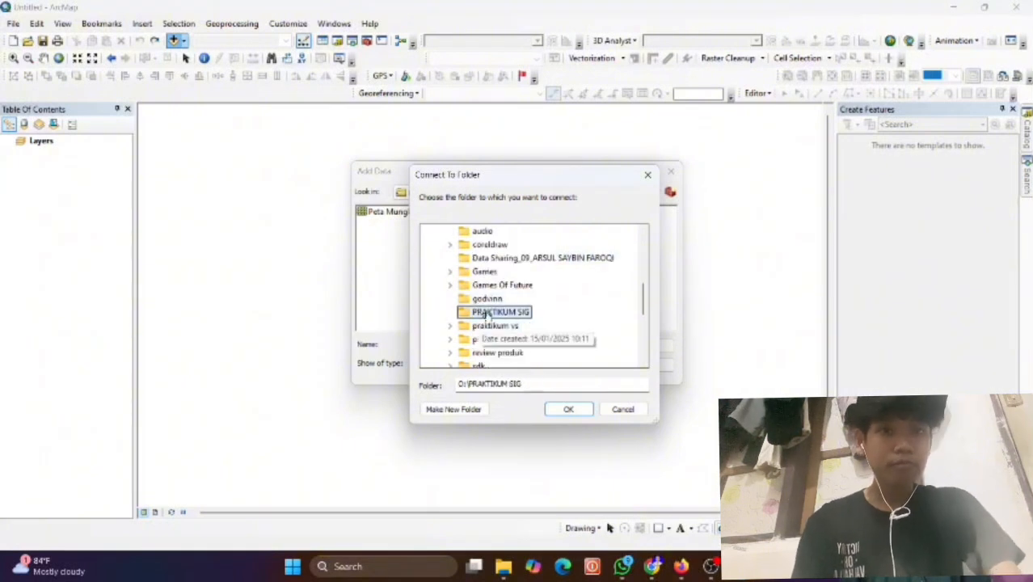
click(570, 410)
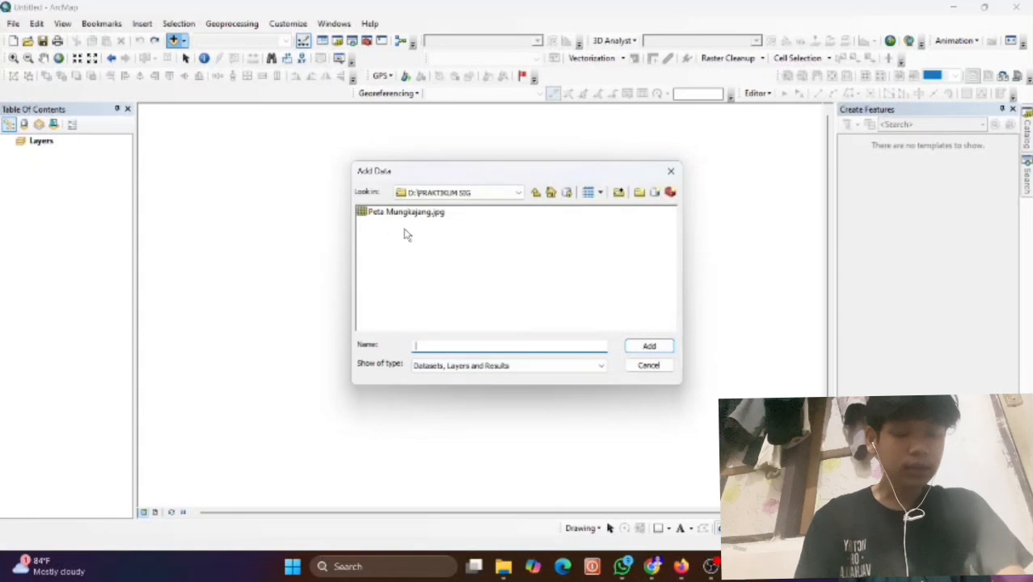
Add Peta Mungkajang.jpg to the map and dismiss the missing spatial reference warning.
click(387, 214)
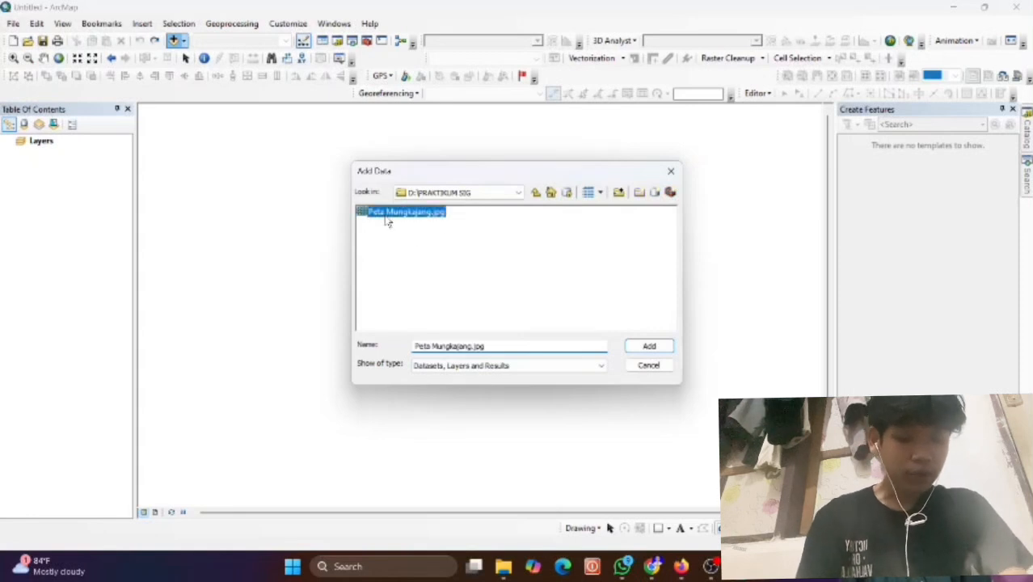
click(652, 347)
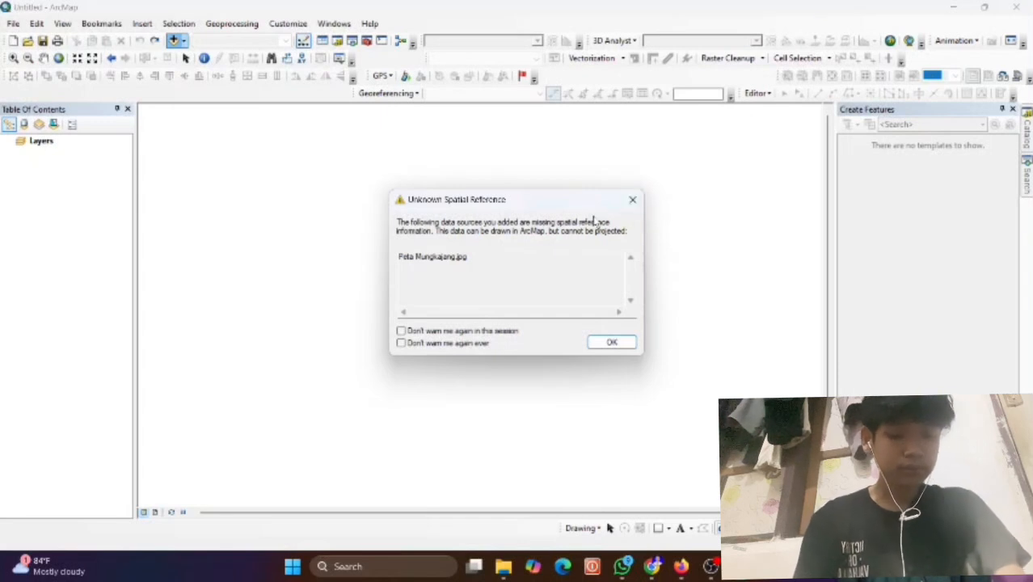
click(632, 202)
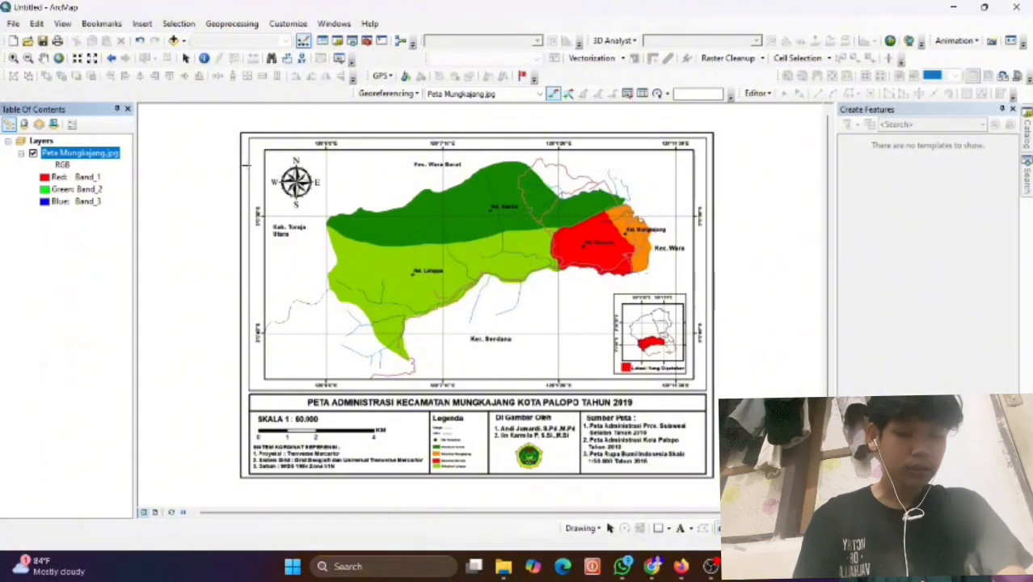
Set the data frame to Projected > UTM > WGS 1984 > Southern Hemisphere > WGS 1984 UTM Zone 51S.
right_click(292, 173)
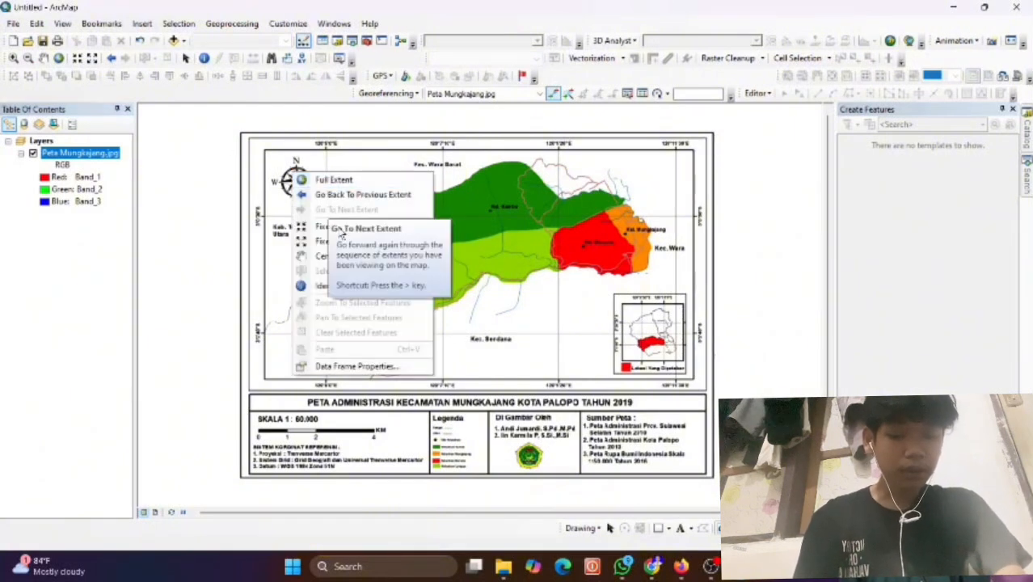
click(329, 368)
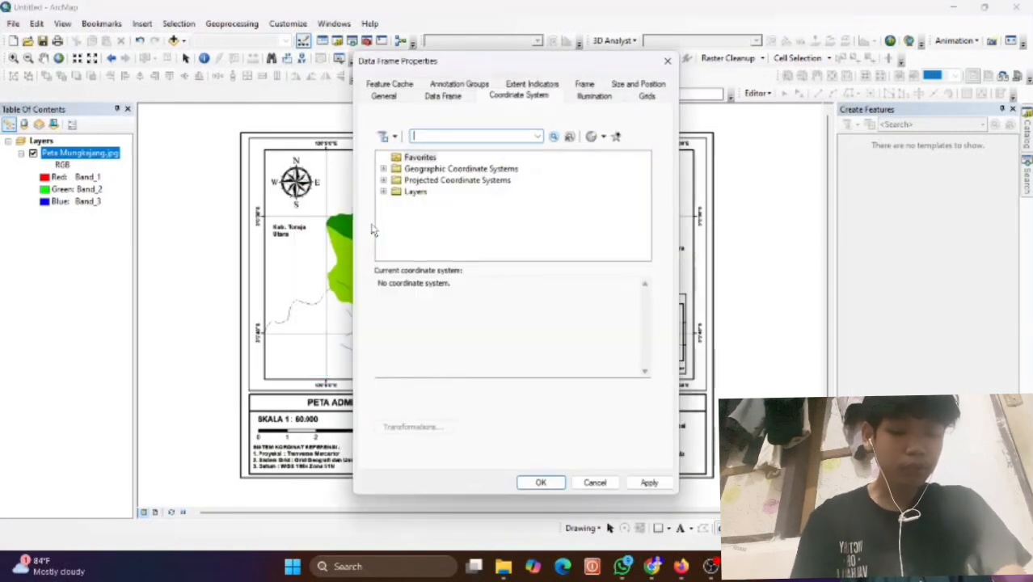
click(384, 179)
scroll(426, 219, down, 2)
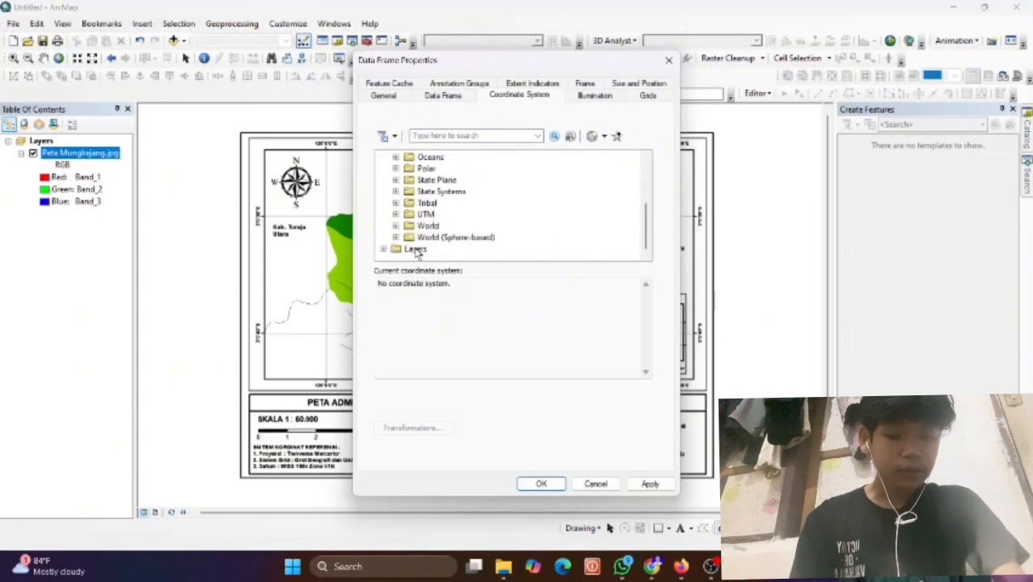
click(395, 214)
scroll(445, 226, down, 3)
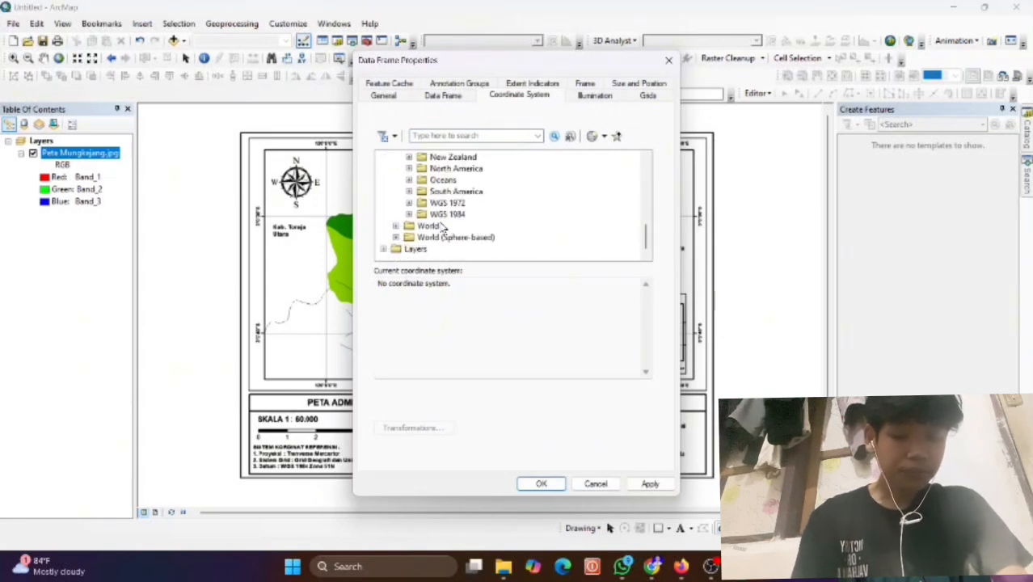
click(409, 214)
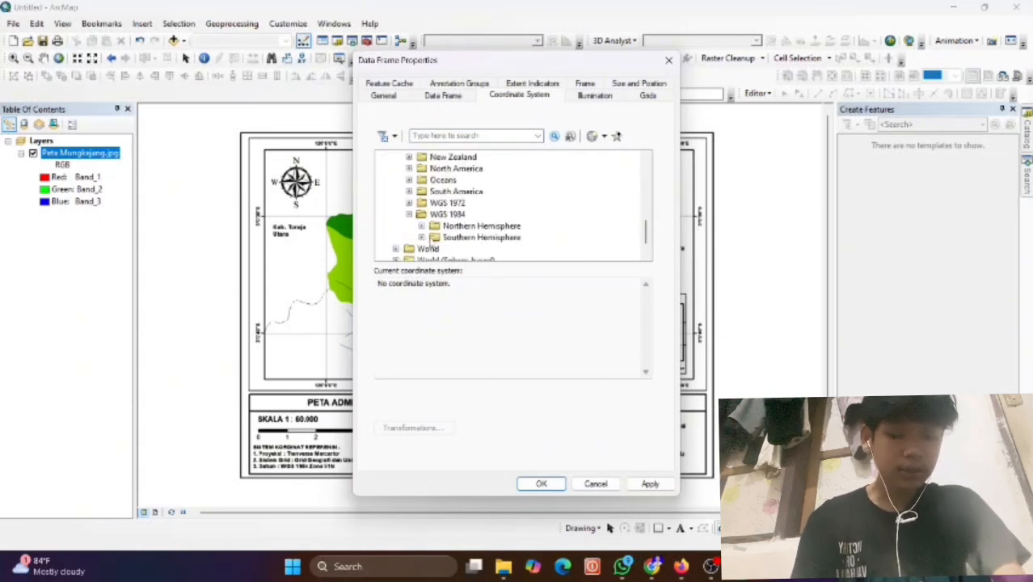
click(421, 238)
scroll(468, 224, down, 10)
scroll(468, 224, down, 4)
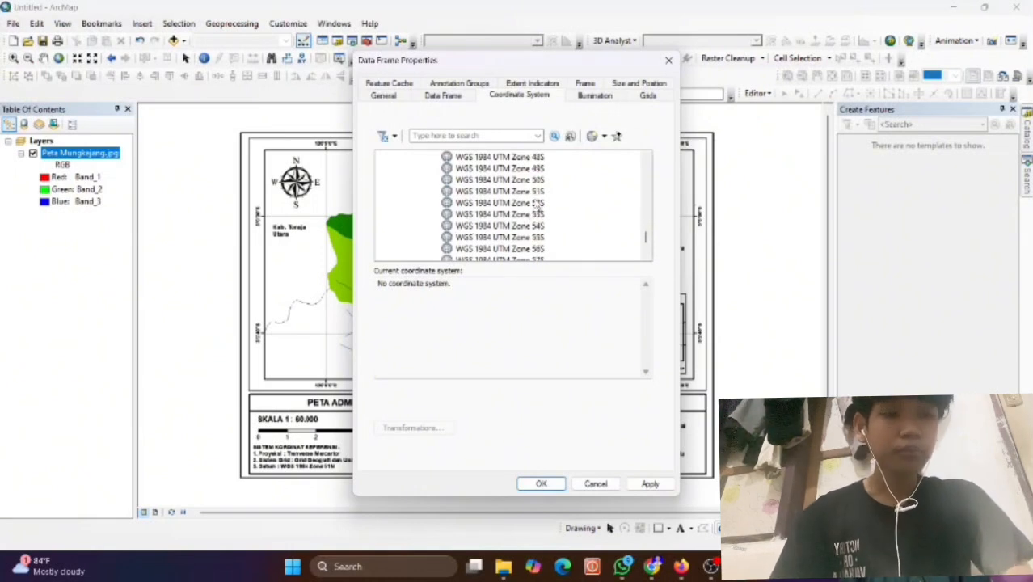
click(537, 192)
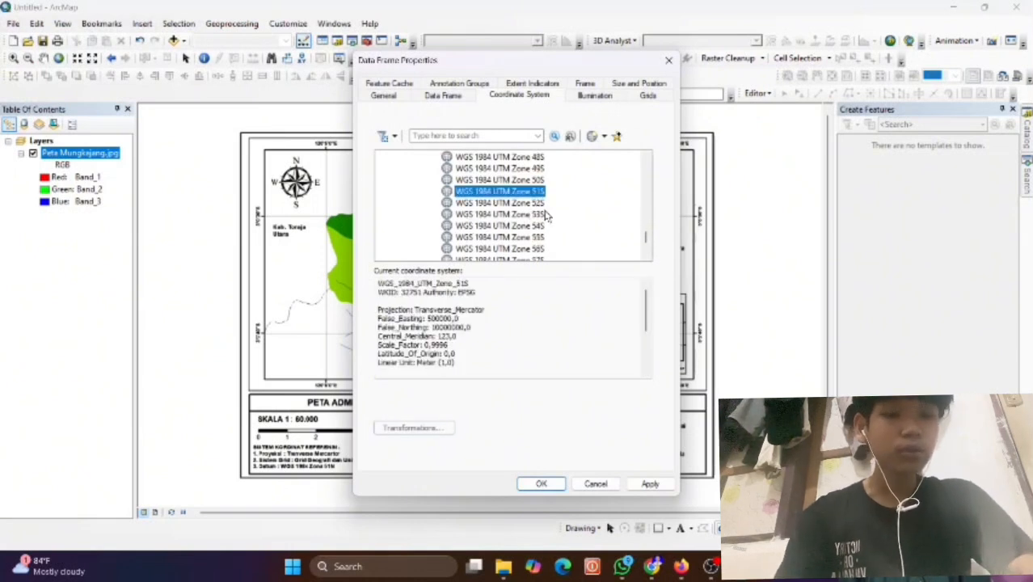
click(649, 484)
click(541, 484)
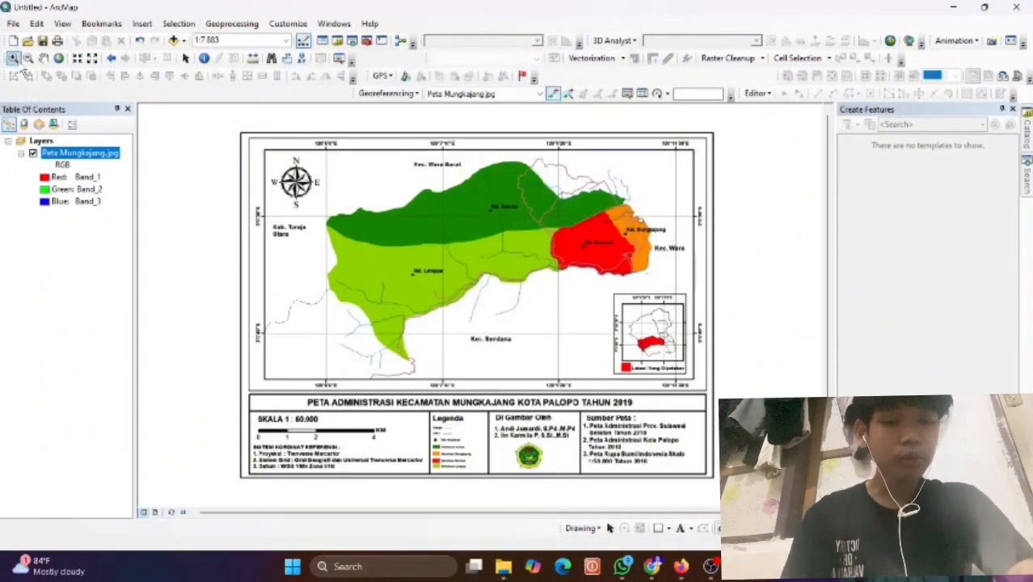
Box-zoom repeatedly onto a grid-line intersection and activate the Add Control Points tool.
click(12, 59)
drag(299, 196, 321, 227)
drag(346, 284, 534, 365)
drag(597, 341, 484, 288)
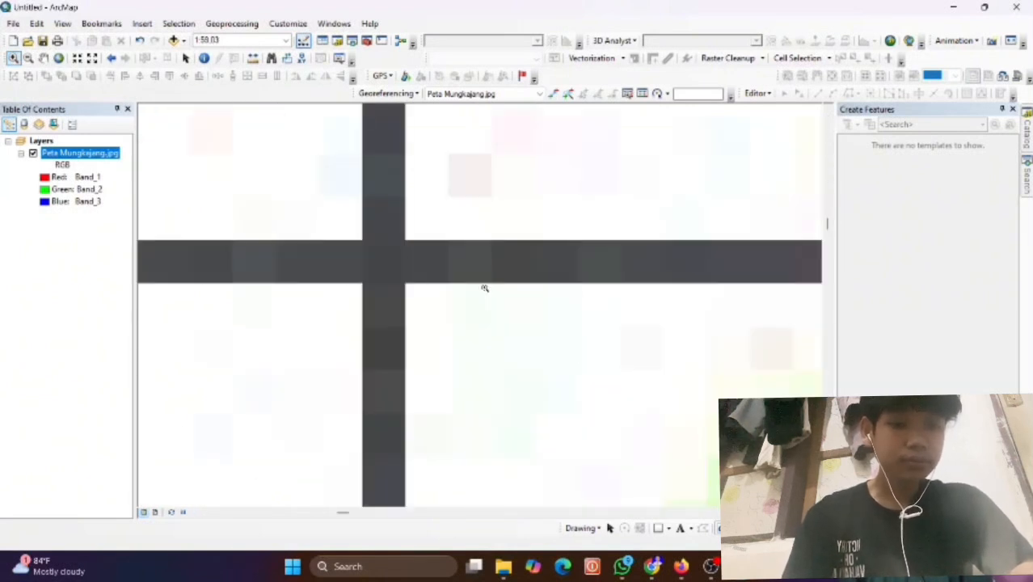
drag(285, 185, 475, 329)
drag(318, 201, 608, 418)
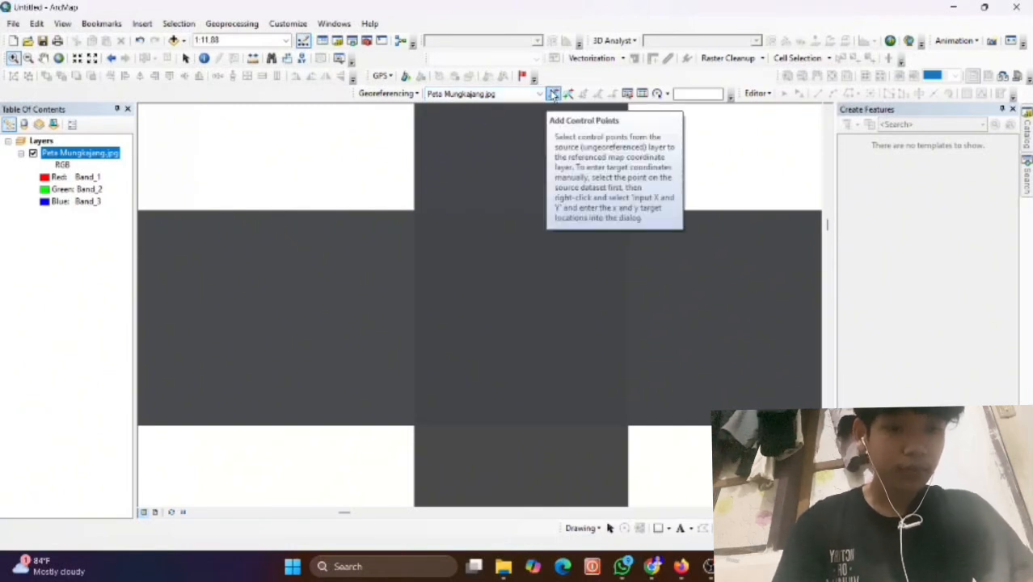
click(553, 94)
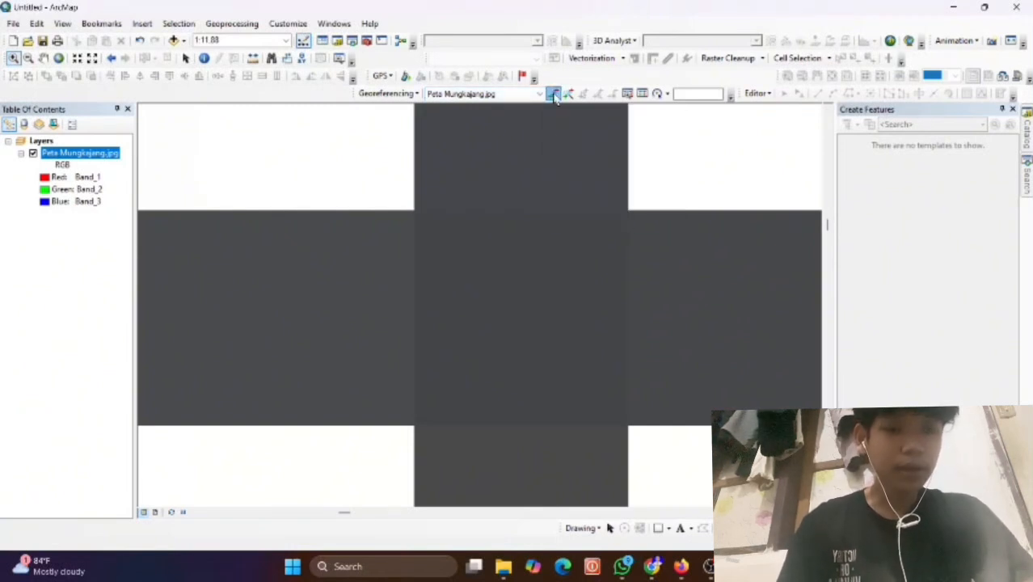
Place the first control point on the grid intersection and open its DMS coordinate entry.
click(525, 313)
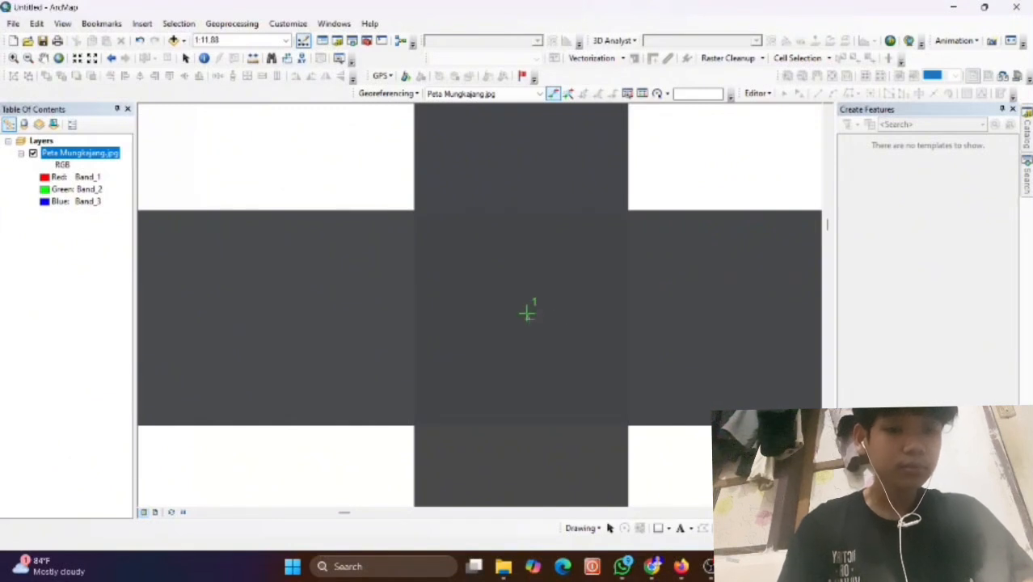
right_click(525, 312)
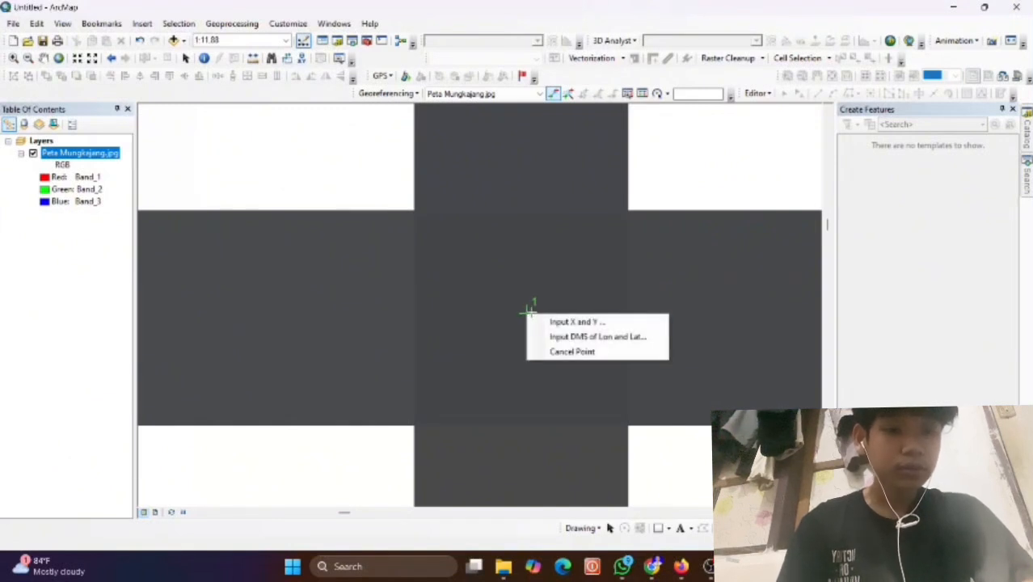
click(566, 338)
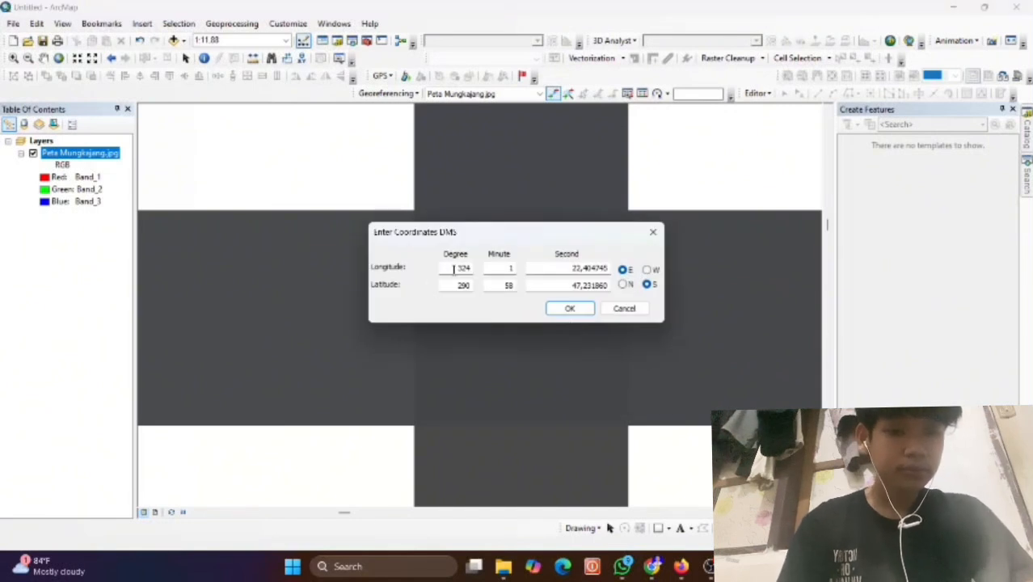
Enter longitude 120°5'0" E and latitude 3°0'30" S for the first control point.
click(463, 267)
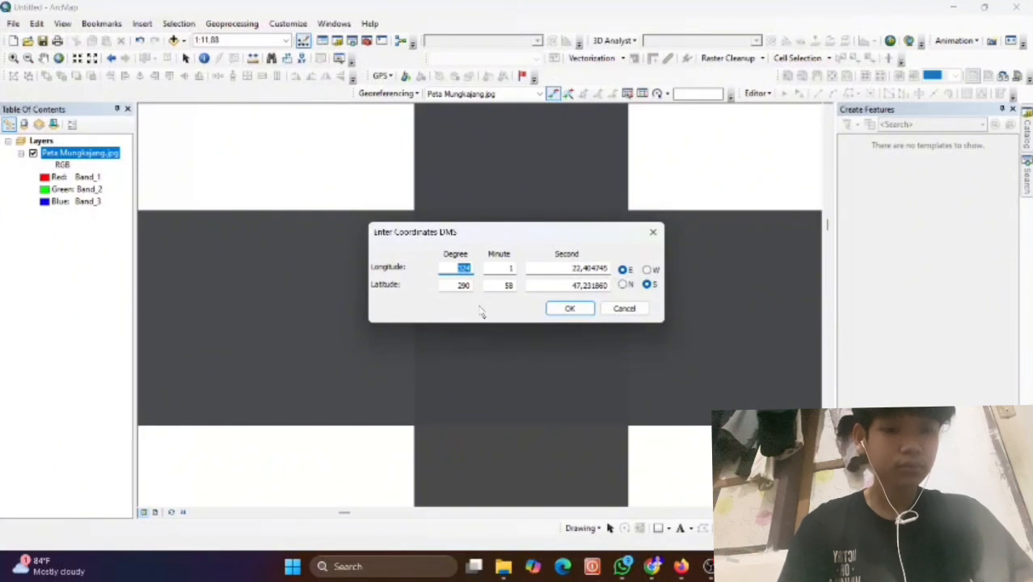
text(12)
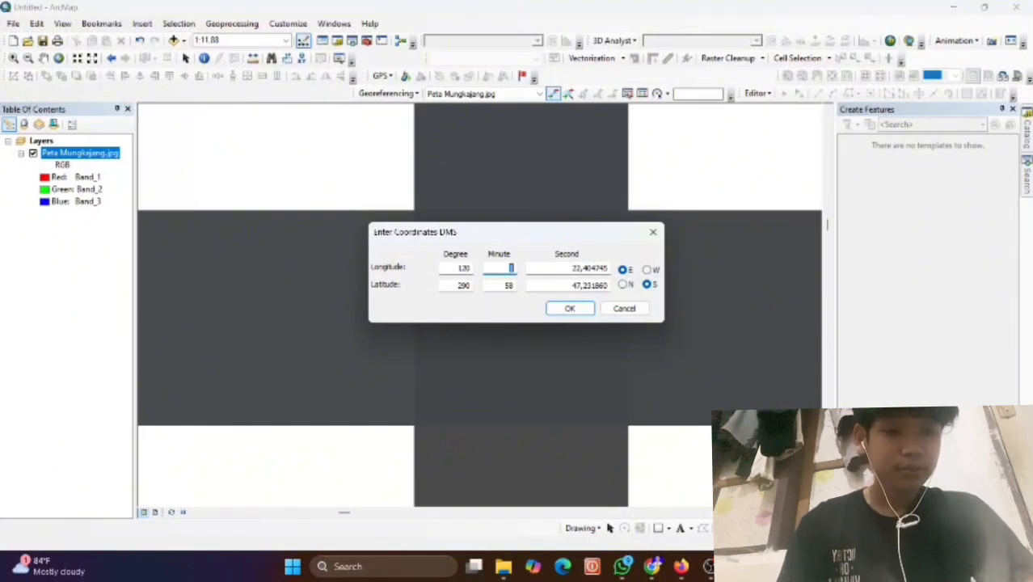
key(Tab)
text(0)
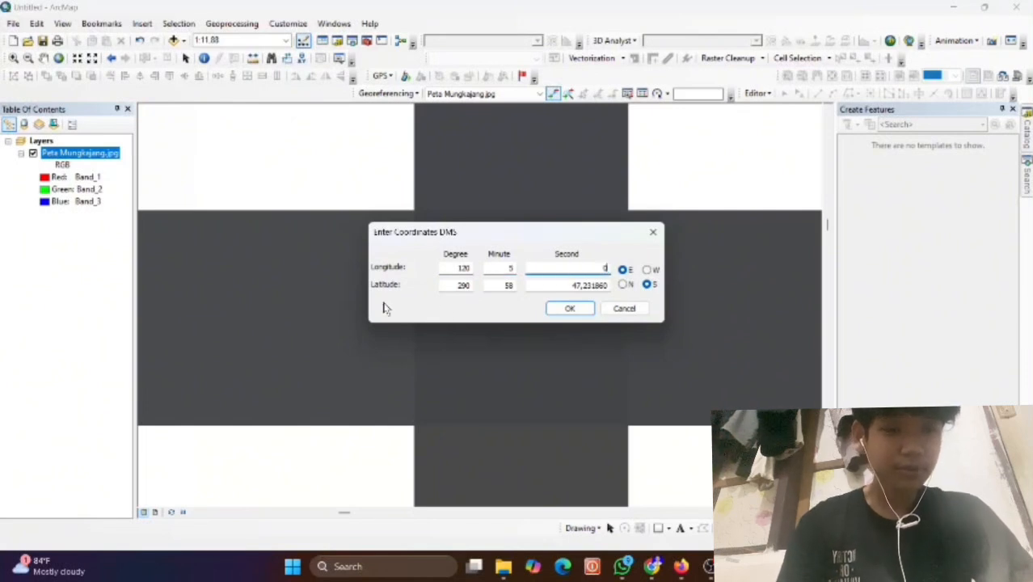
double_click(448, 286)
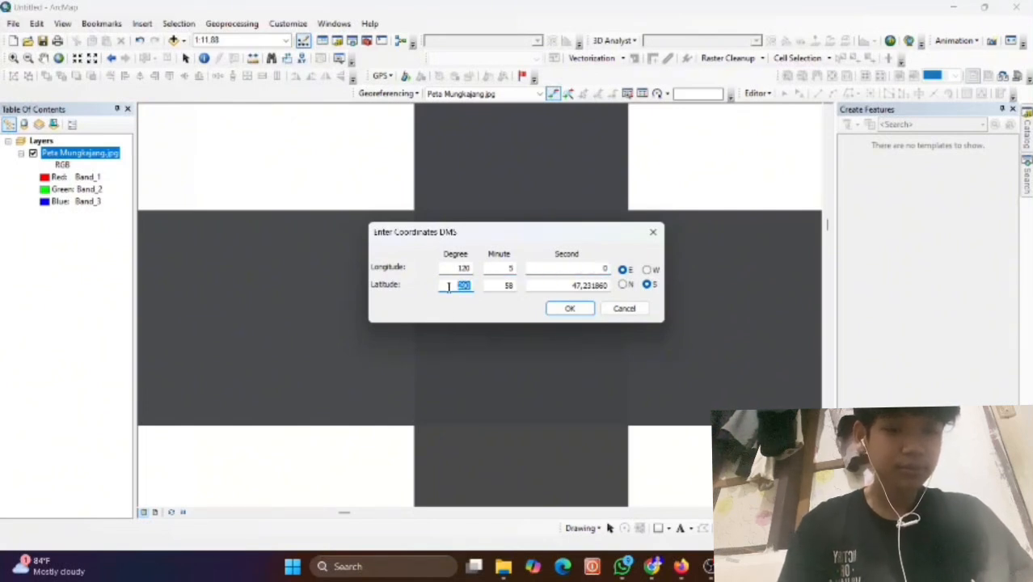
text(3)
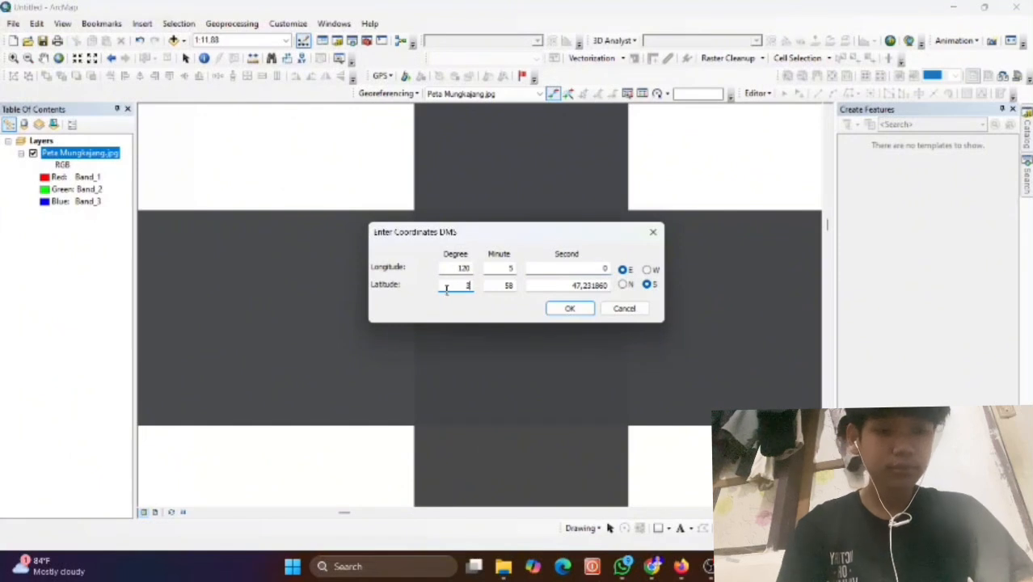
key(Tab)
text(6)
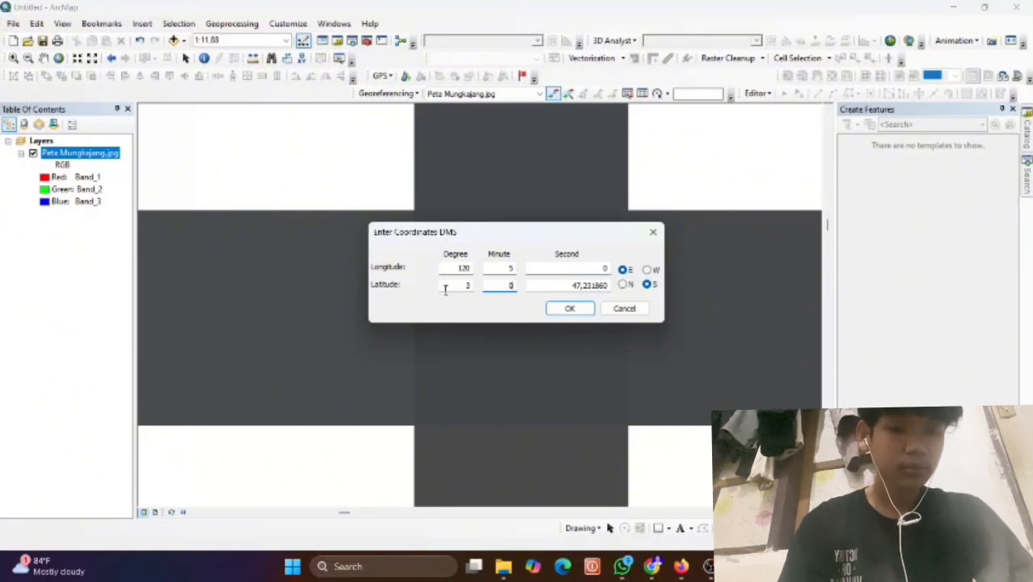
key(Tab)
text(30)
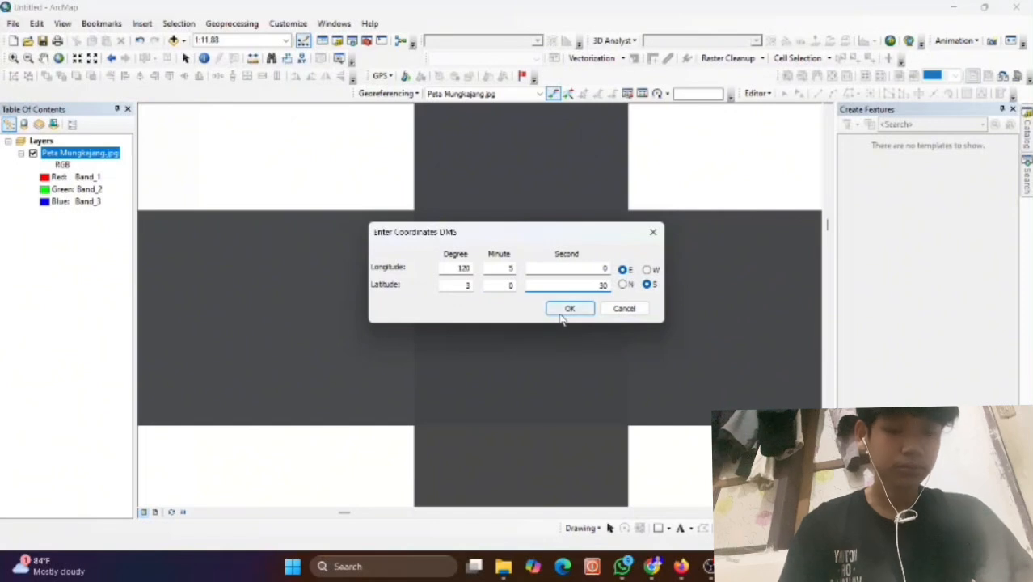
click(566, 310)
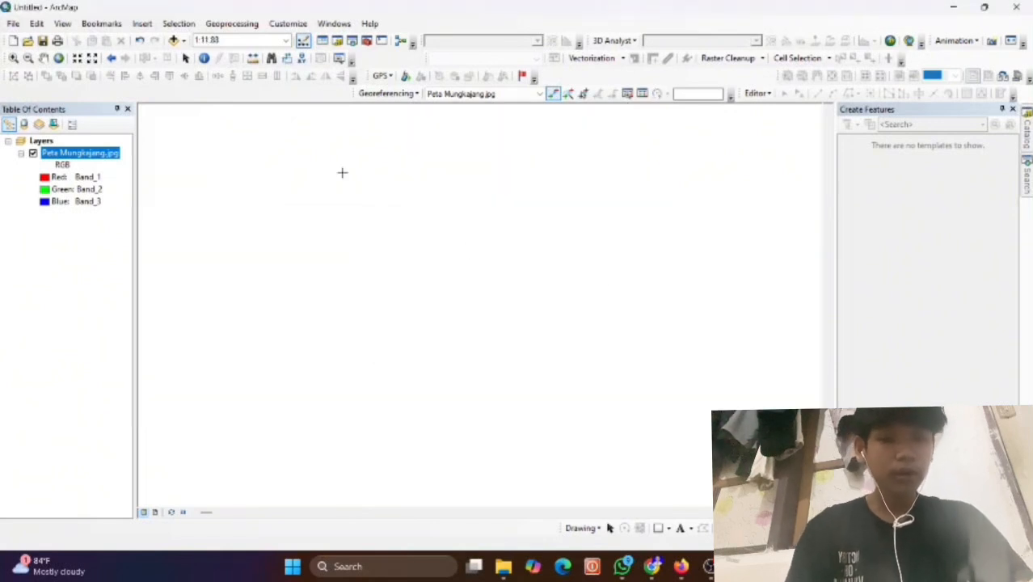
Zoom to the full scanned map, box-zoom onto the grid intersection near Kec. Wara, and reselect Add Control Points.
right_click(85, 156)
click(150, 226)
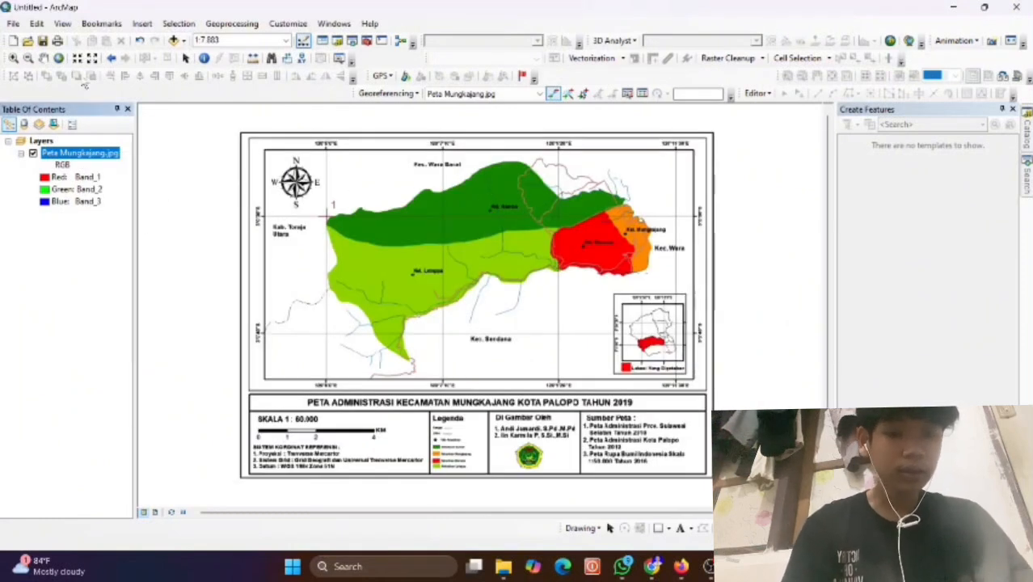
click(13, 58)
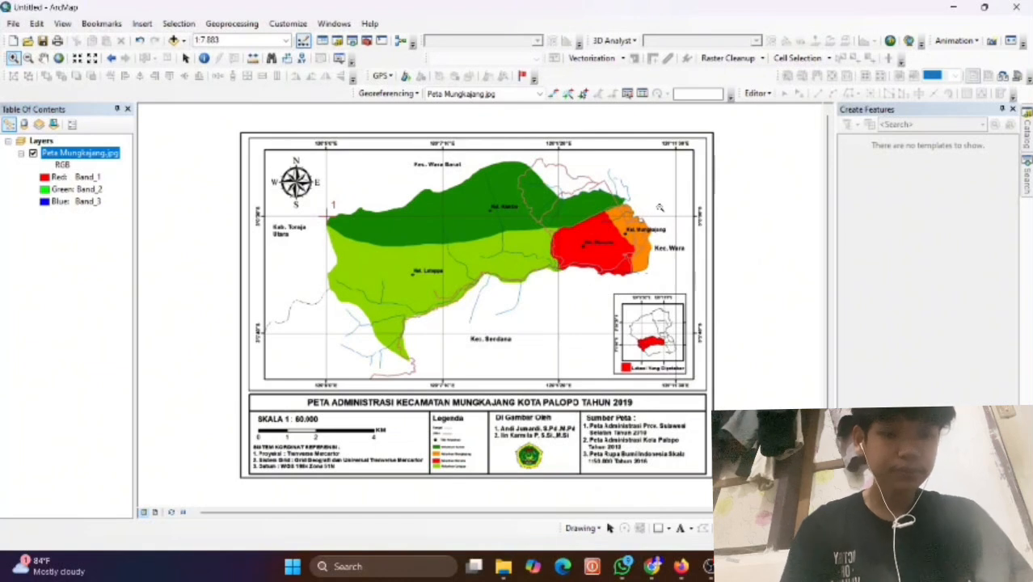
drag(660, 202, 686, 228)
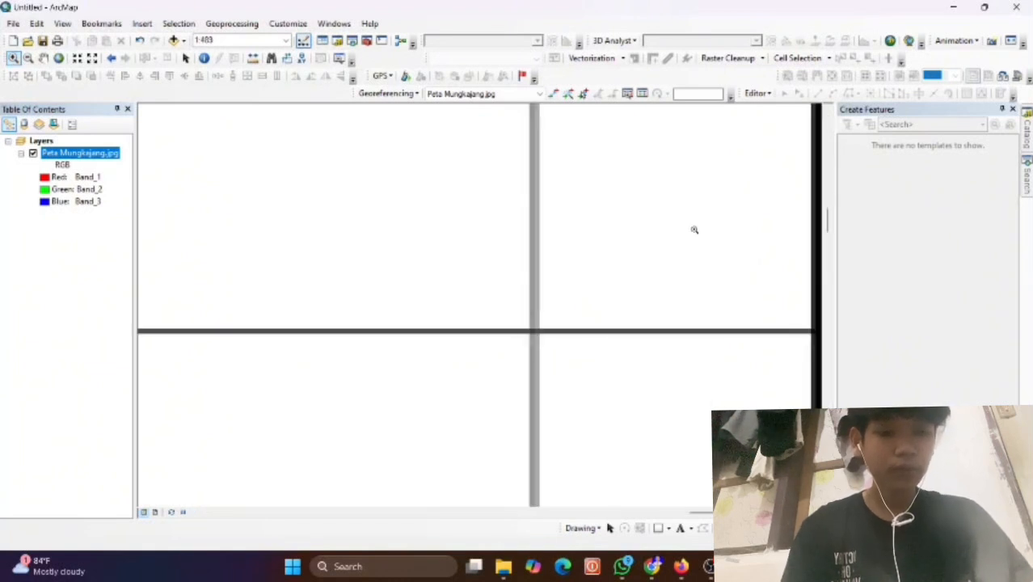
drag(498, 296, 558, 364)
drag(420, 226, 569, 363)
drag(334, 212, 623, 457)
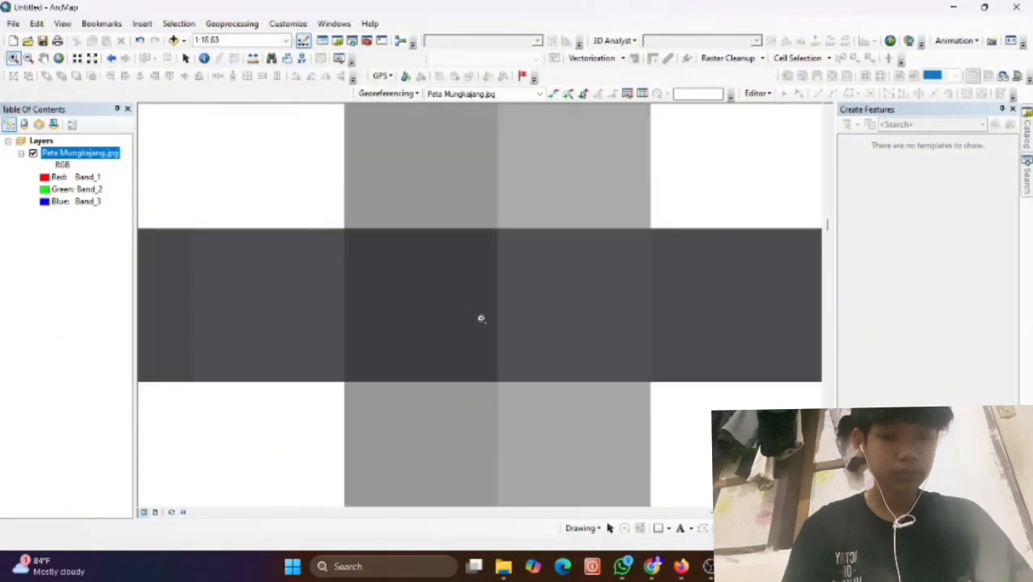
click(553, 94)
Place the second control point and enter its longitude as 120°11'30" E.
click(498, 305)
right_click(498, 304)
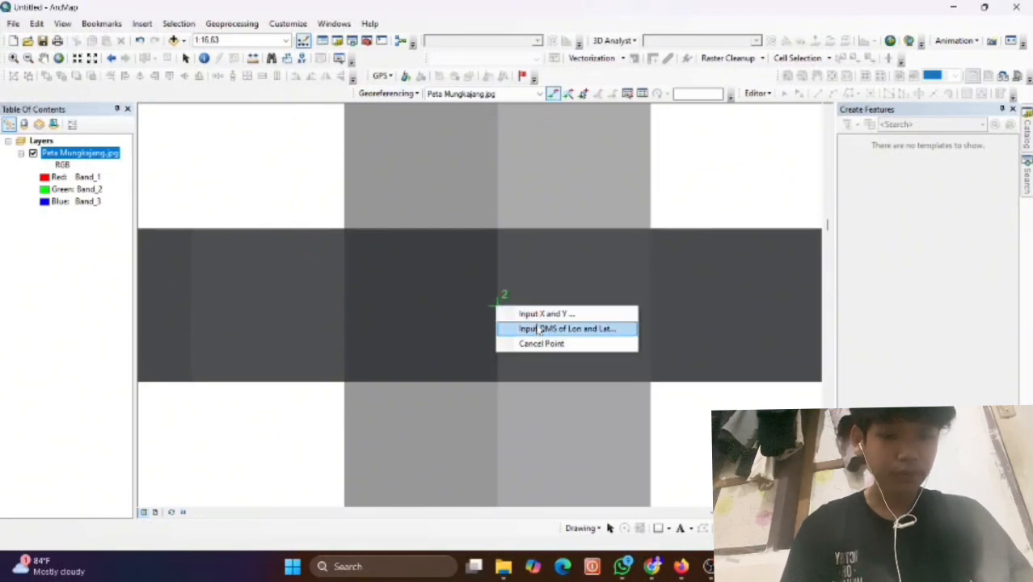
click(536, 332)
click(466, 268)
double_click(466, 267)
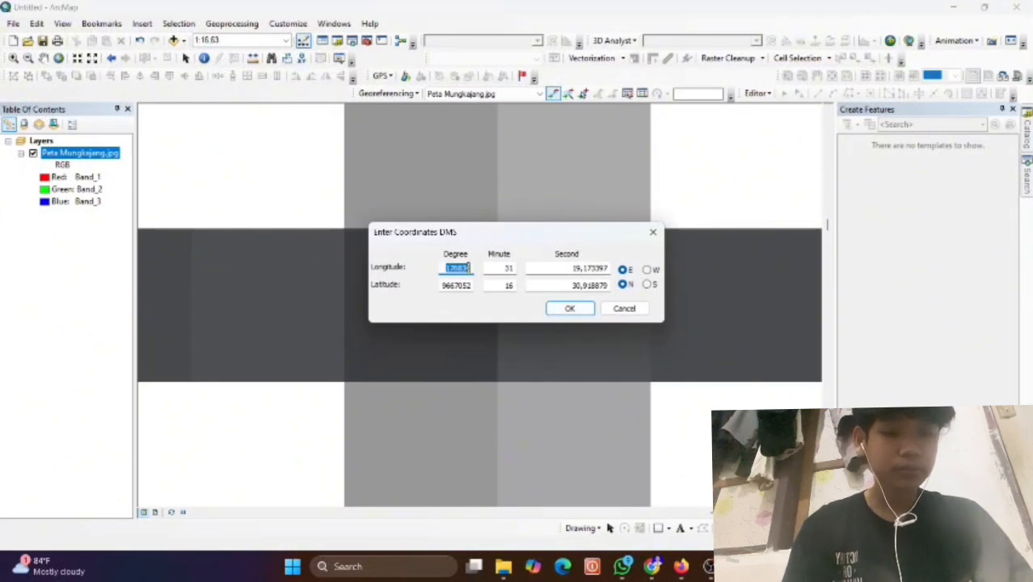
text(12)
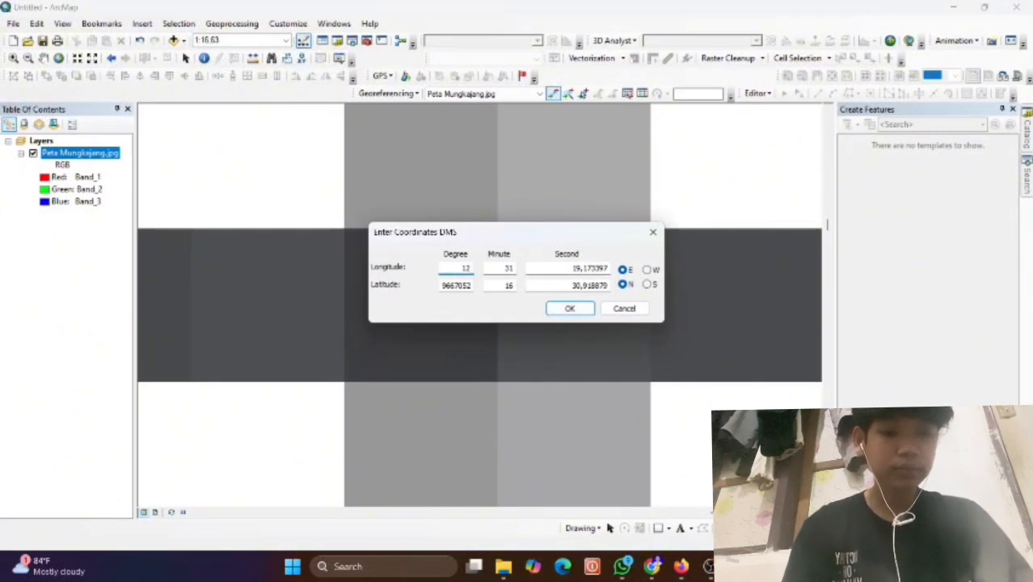
text(0)
key(Tab)
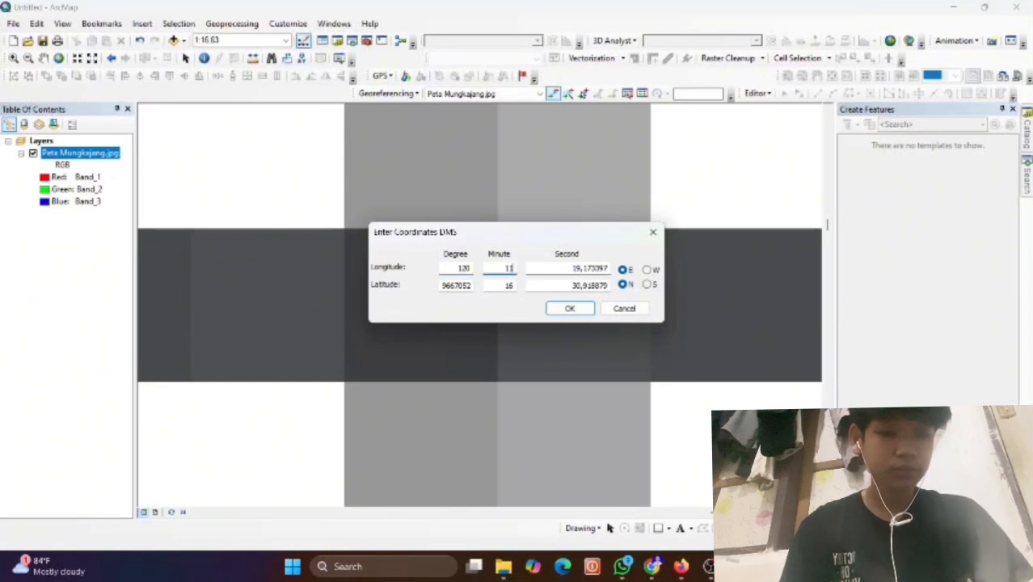
key(Tab)
text(1)
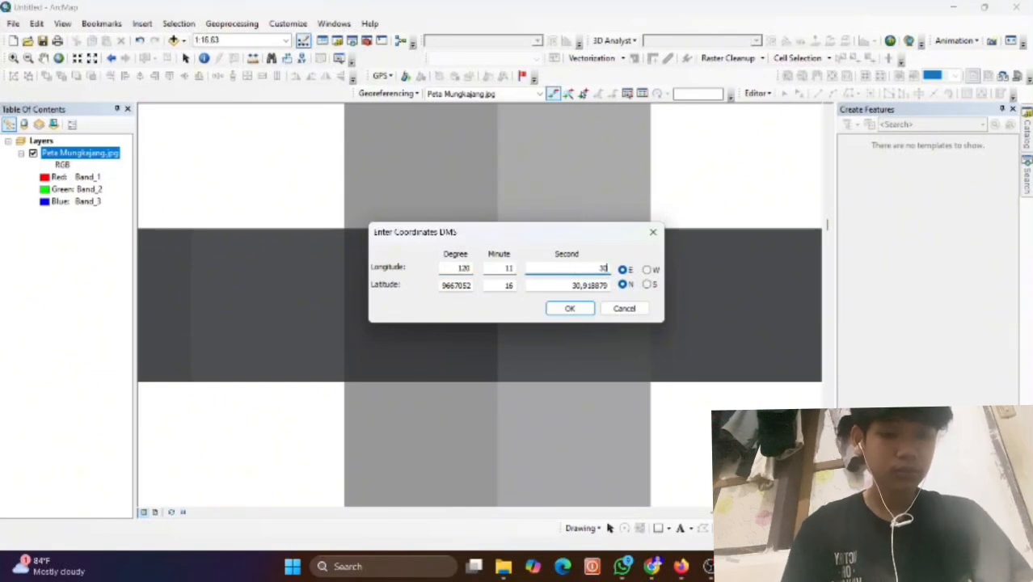
Enter latitude 3°0'30" S and confirm the second control point.
key(Tab)
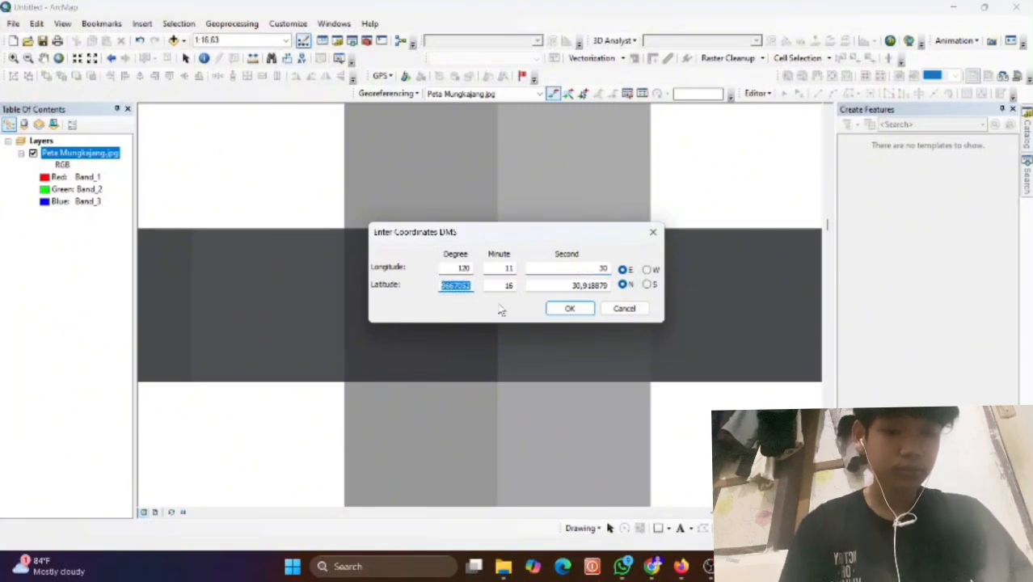
text(3)
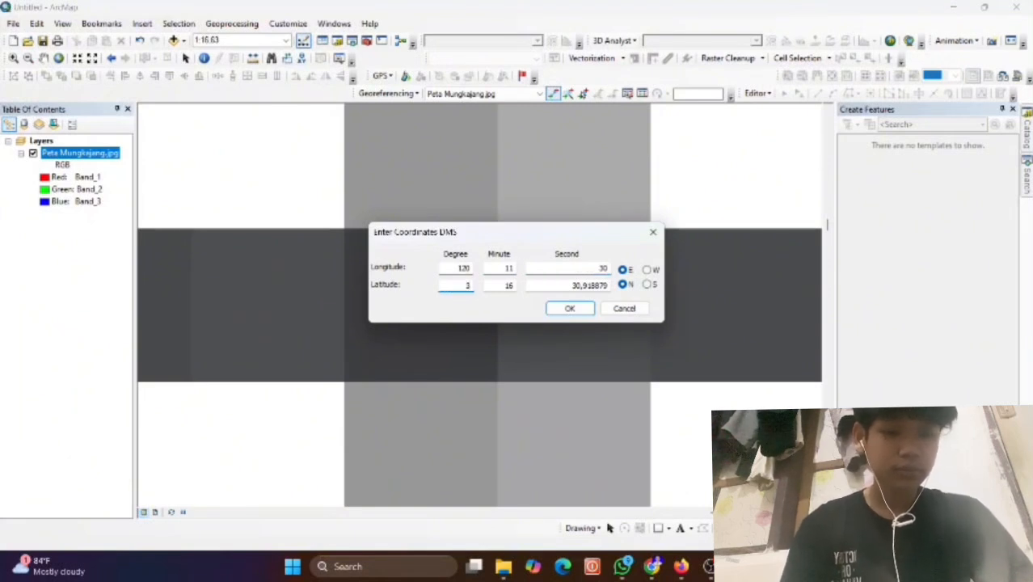
key(Tab)
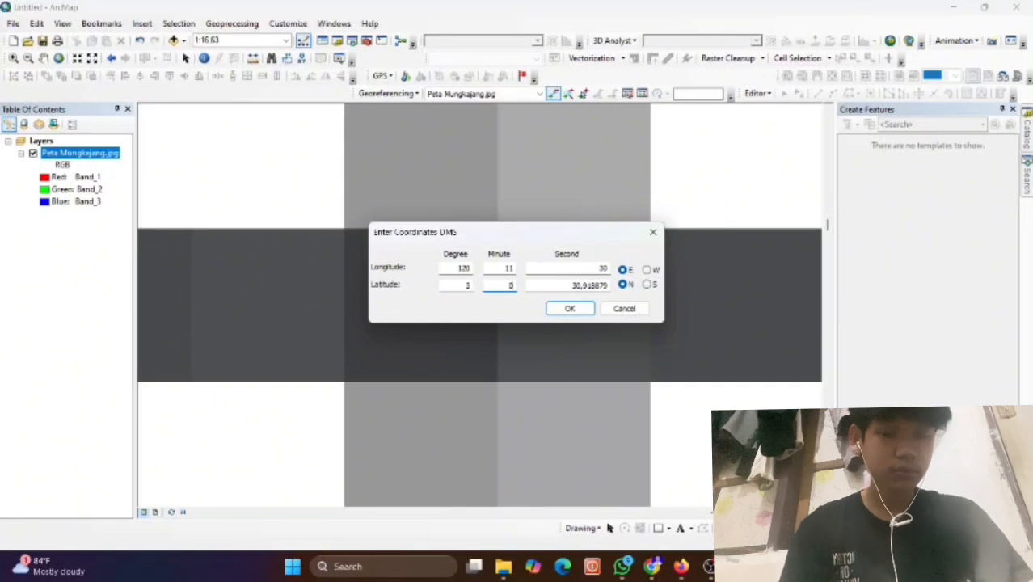
key(Tab)
text(3)
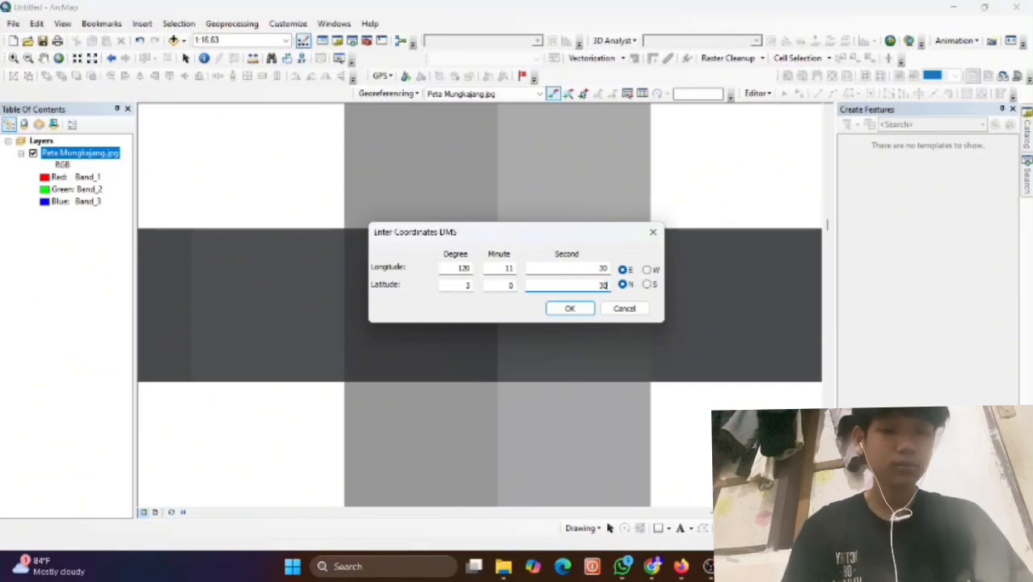
click(622, 284)
click(649, 286)
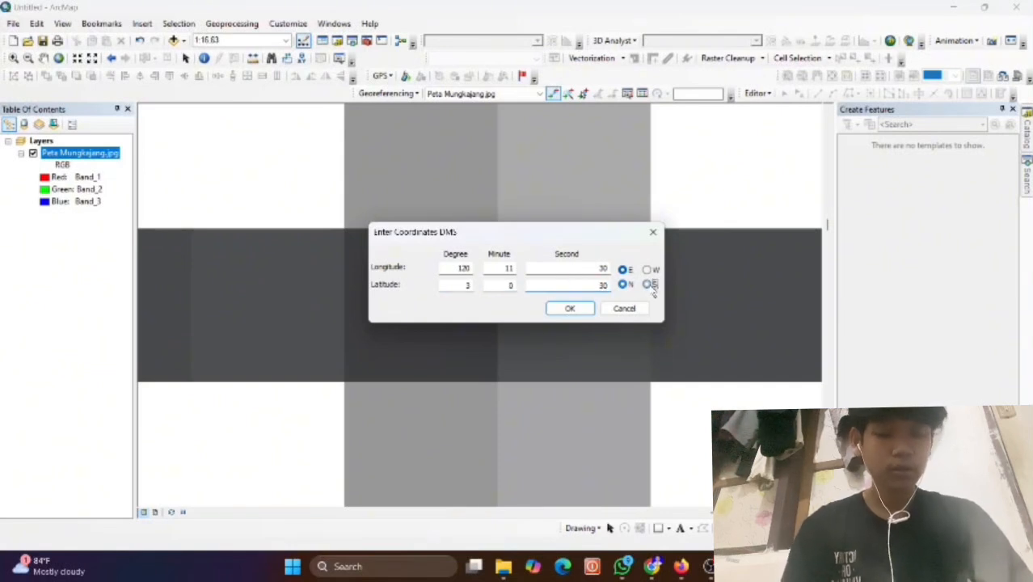
click(584, 315)
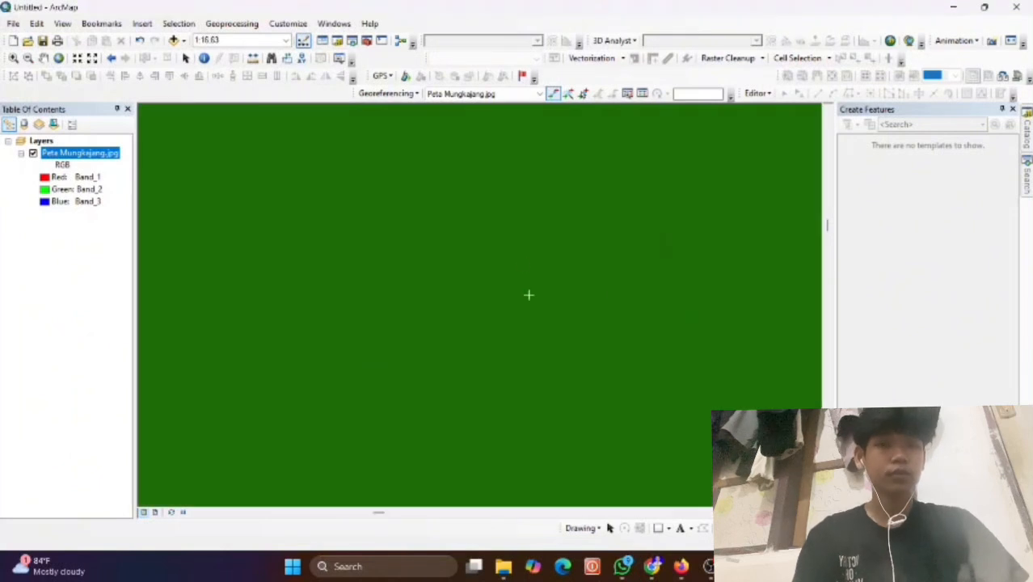
Zoom to the full Peta Mungkajang.jpg layer, then box-zoom onto the grid intersection beside the red area.
right_click(105, 159)
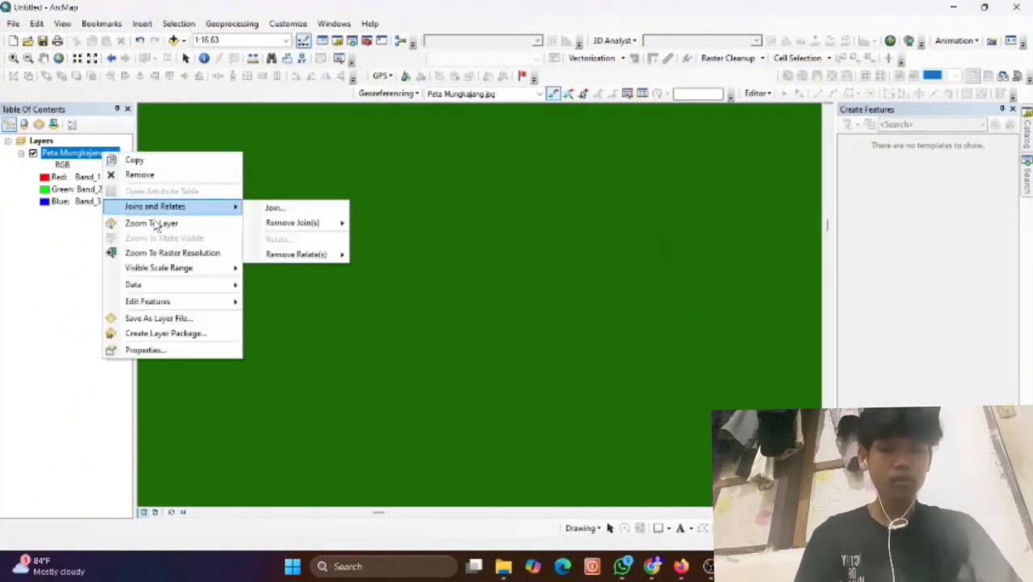
click(191, 221)
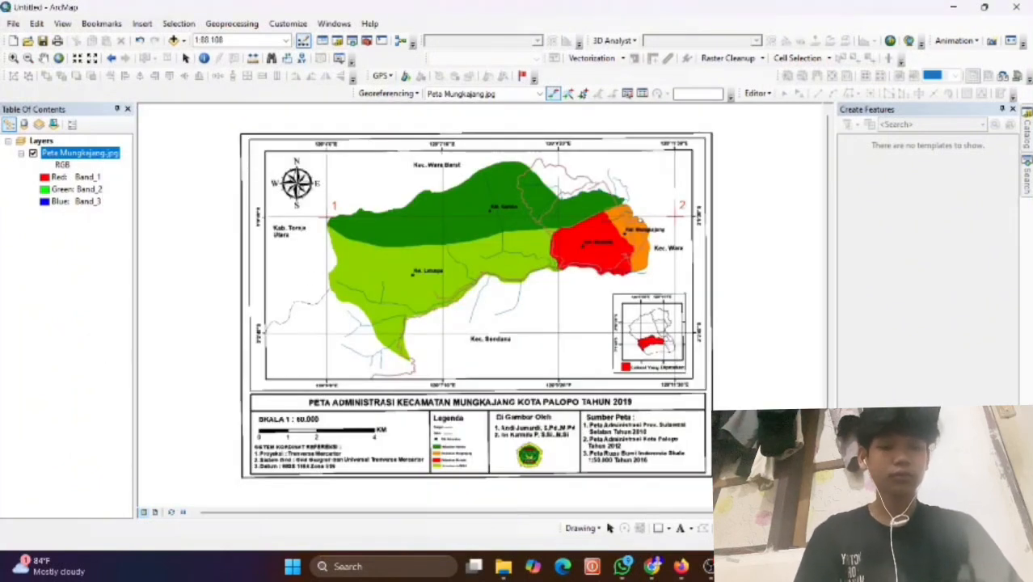
click(13, 58)
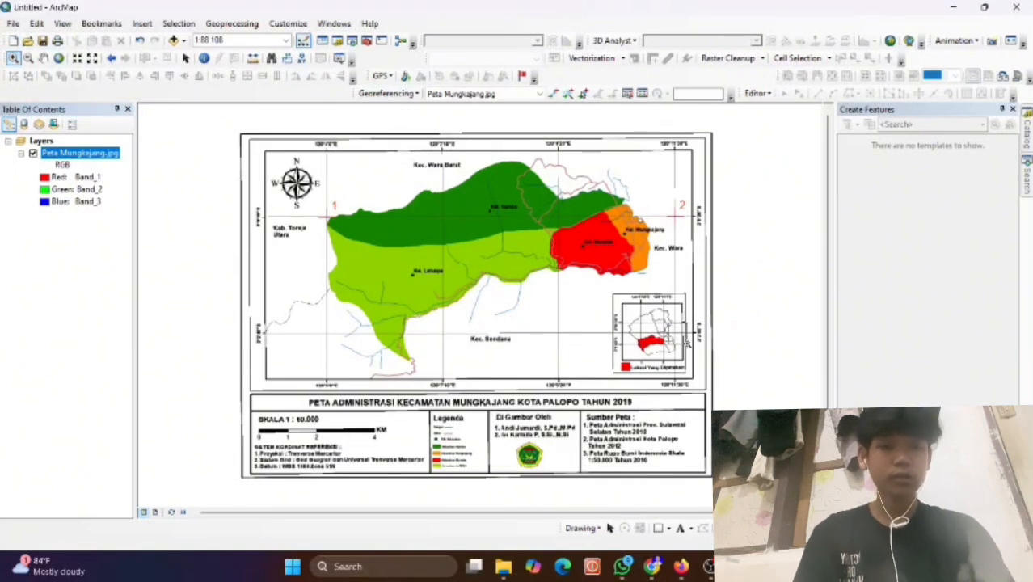
drag(683, 342, 685, 344)
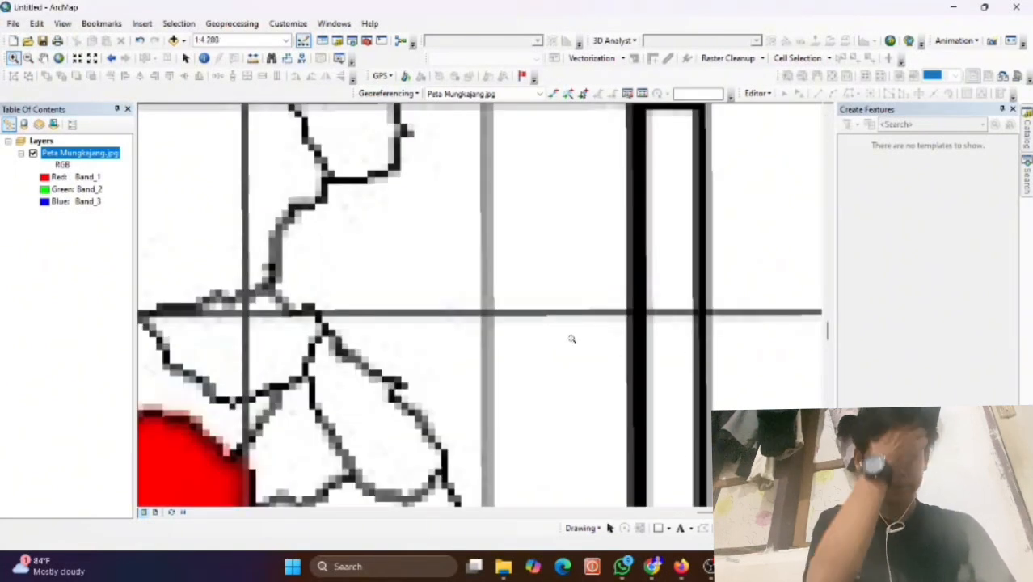
scroll(626, 307, down, 1)
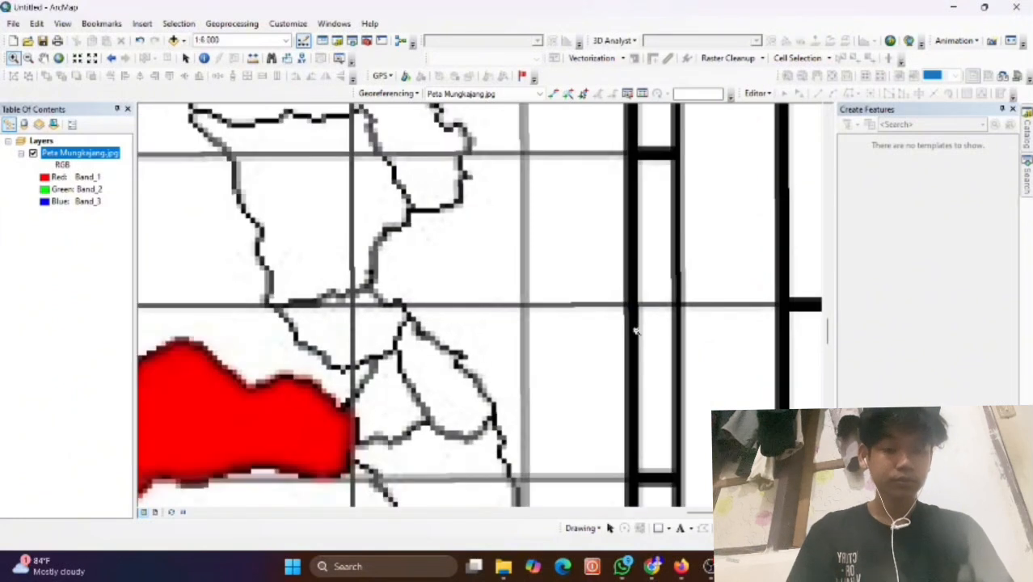
scroll(634, 328, down, 2)
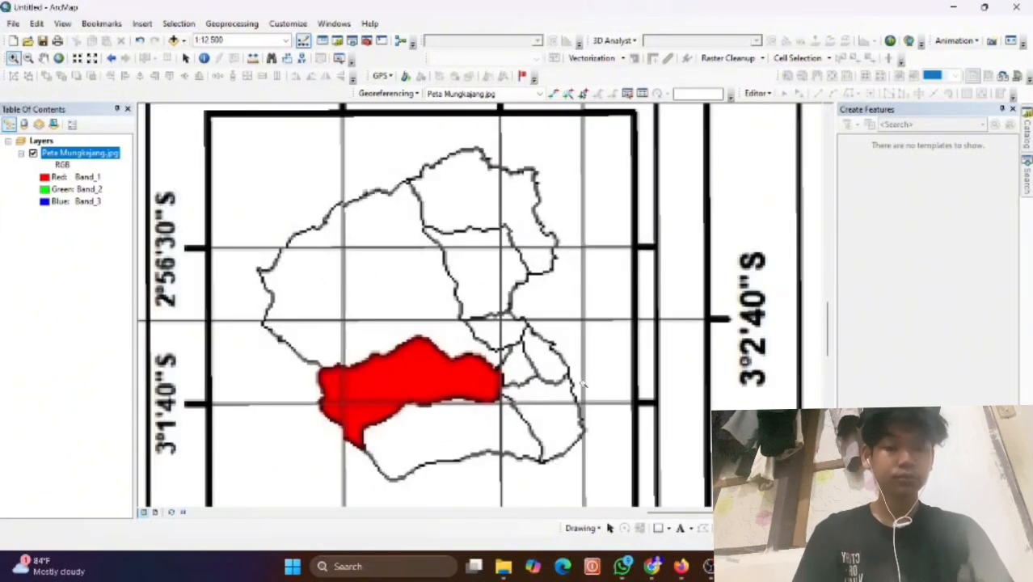
drag(571, 309, 603, 336)
drag(524, 382, 536, 428)
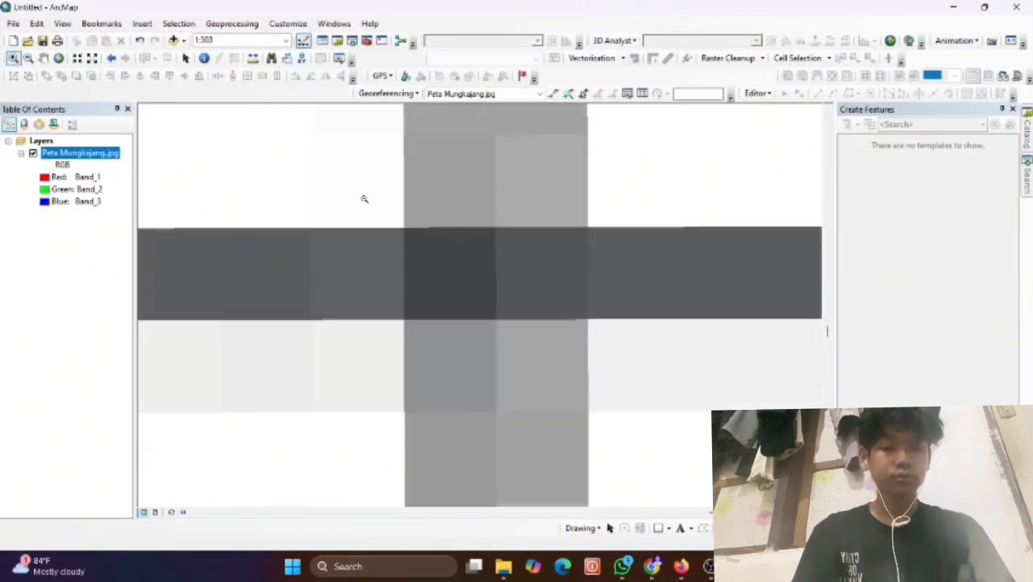
Place the third control point on the grid-line crossing and enter longitude 120°11'30" E.
click(553, 93)
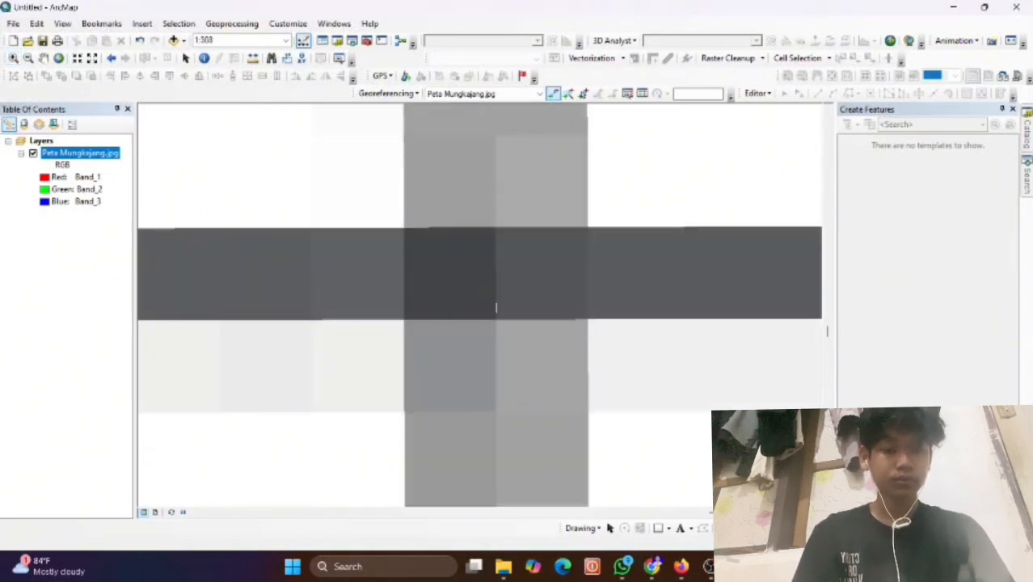
click(497, 315)
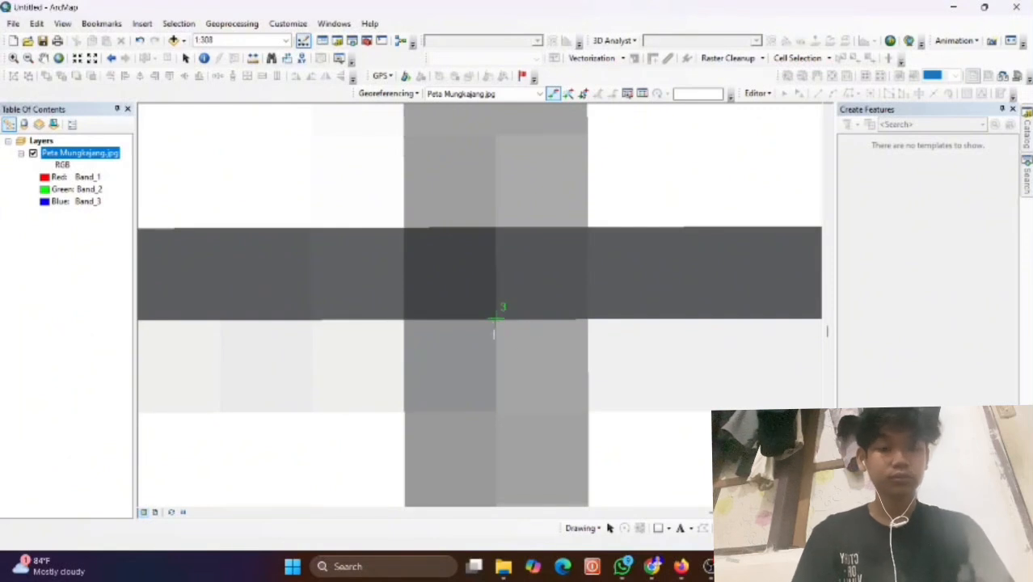
right_click(494, 316)
click(521, 337)
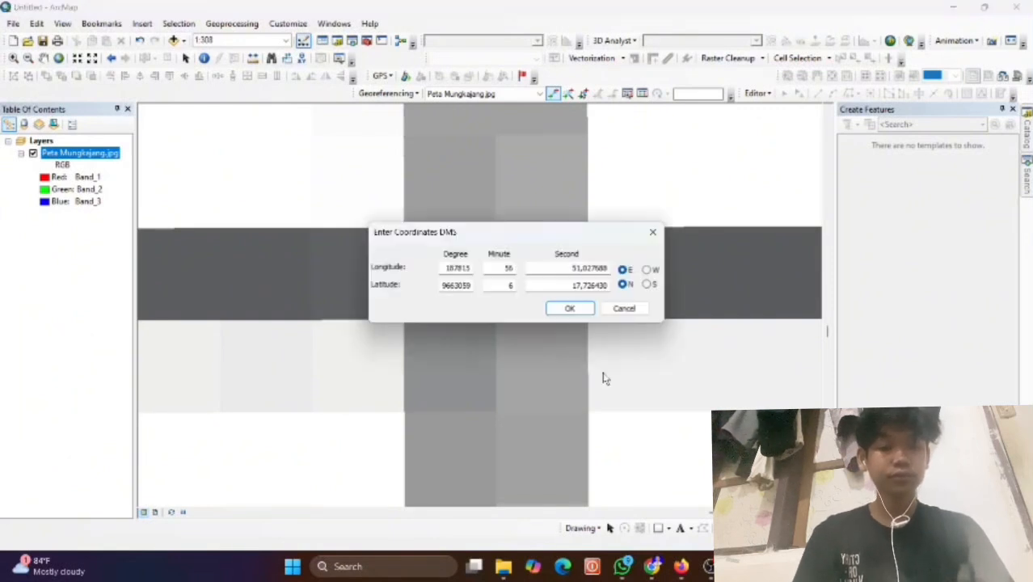
double_click(463, 267)
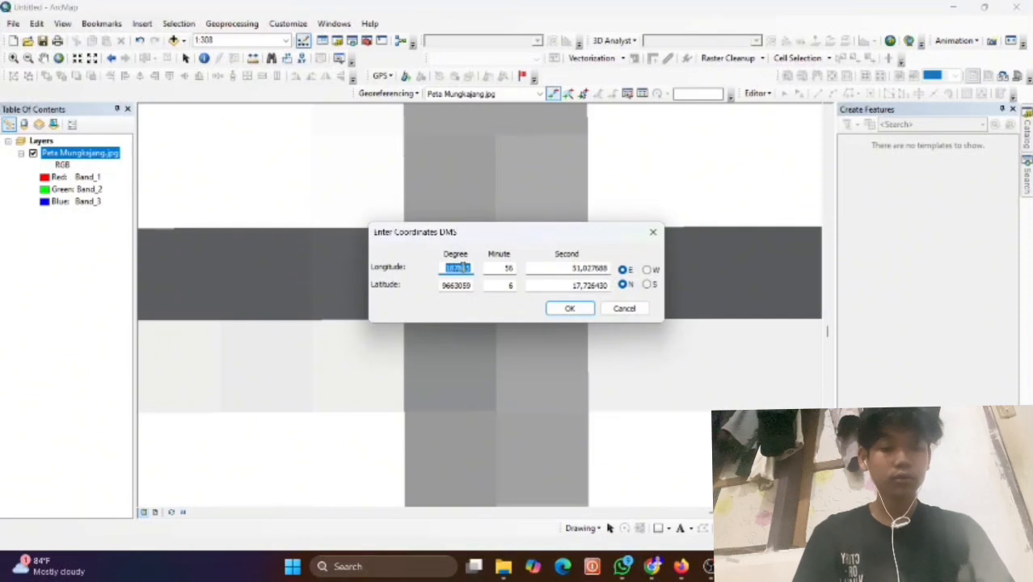
text(120)
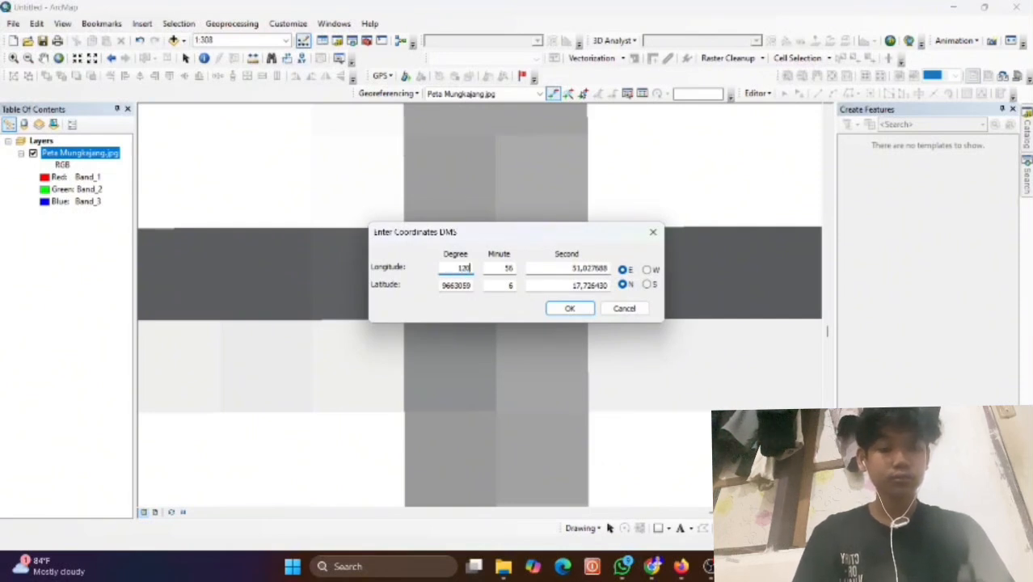
key(Tab)
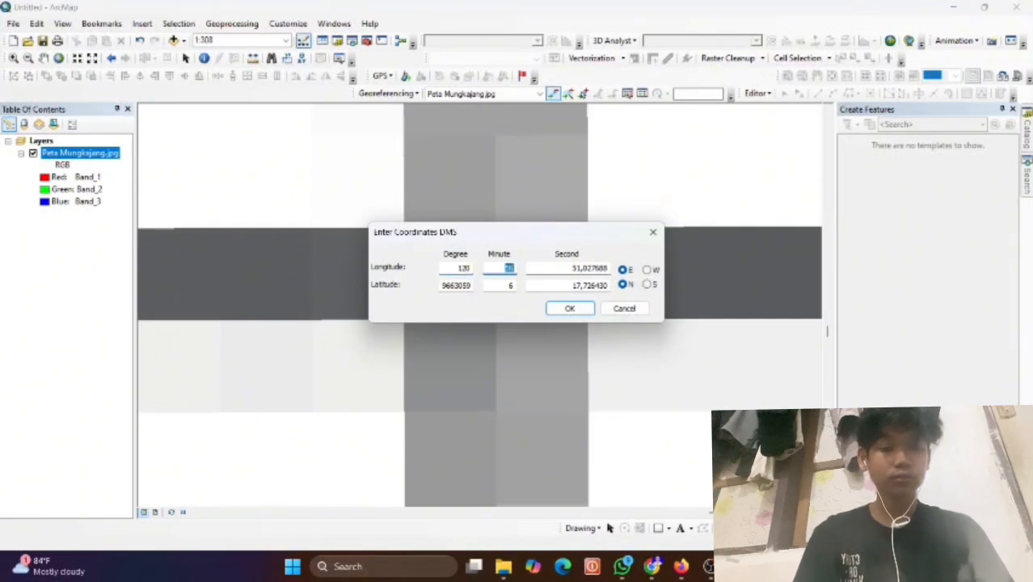
text(1)
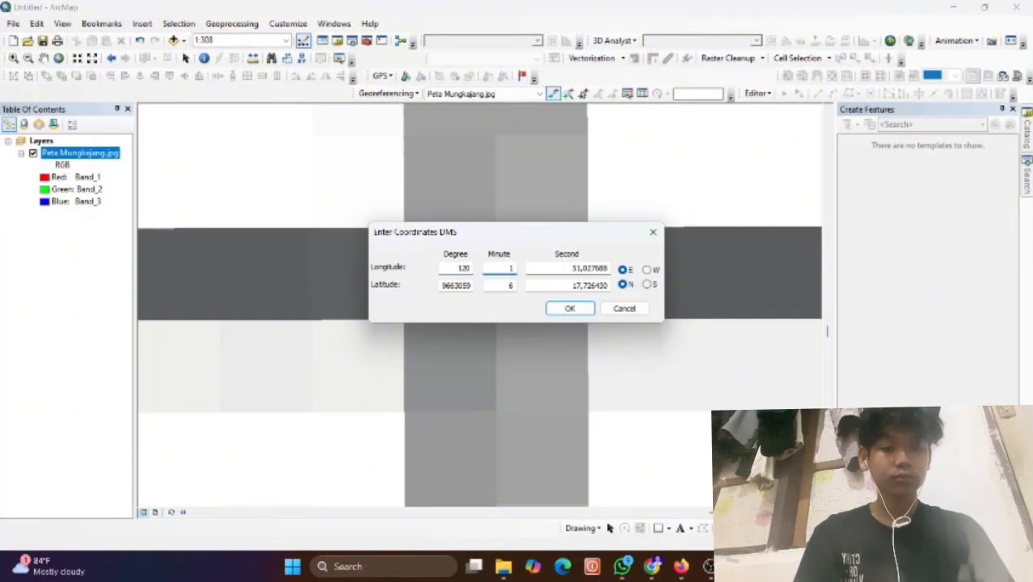
text(1)
key(Tab)
text(3)
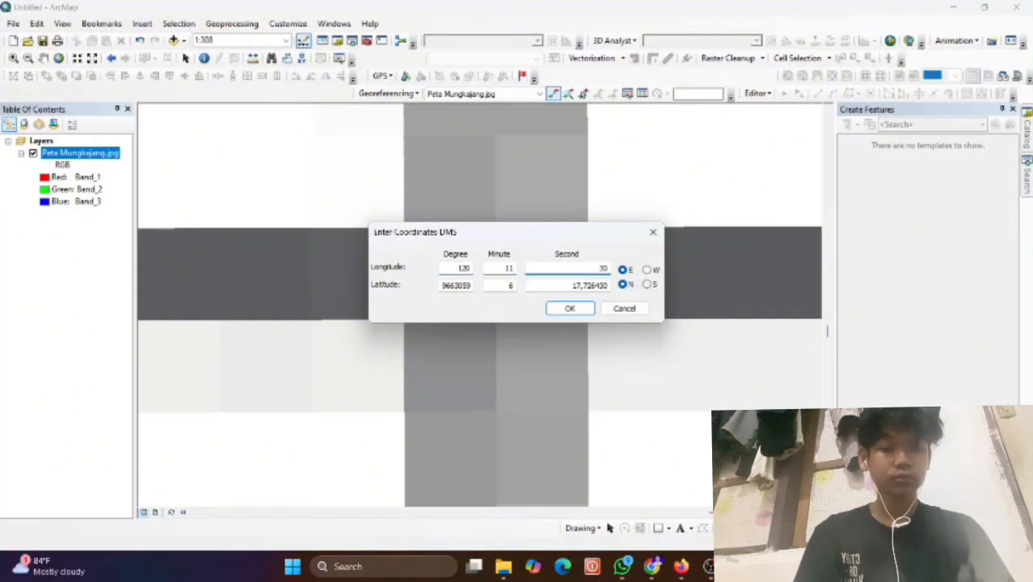
Enter latitude 3°2' S for the third control point and confirm.
double_click(456, 283)
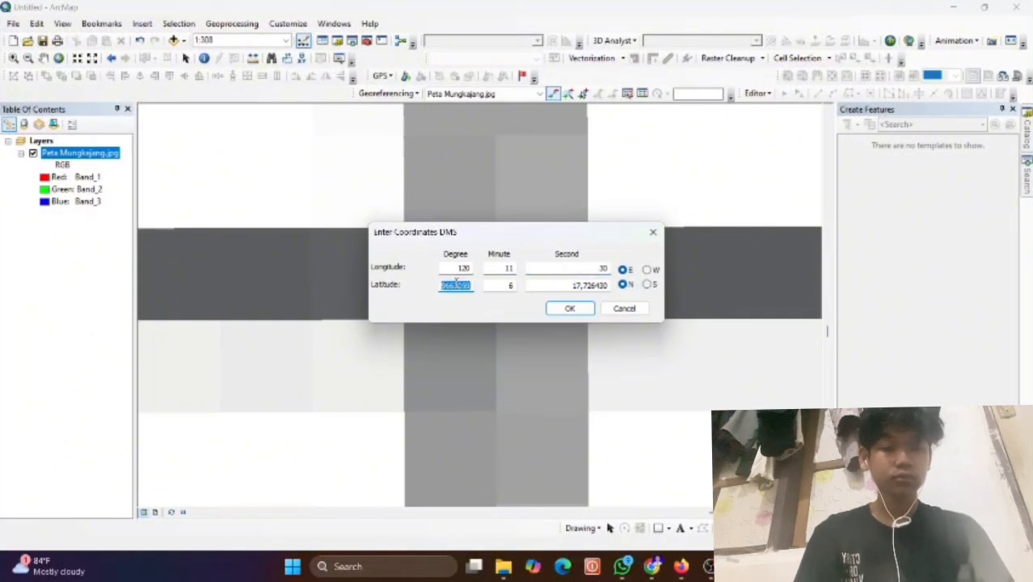
text(3)
key(Tab)
text(2)
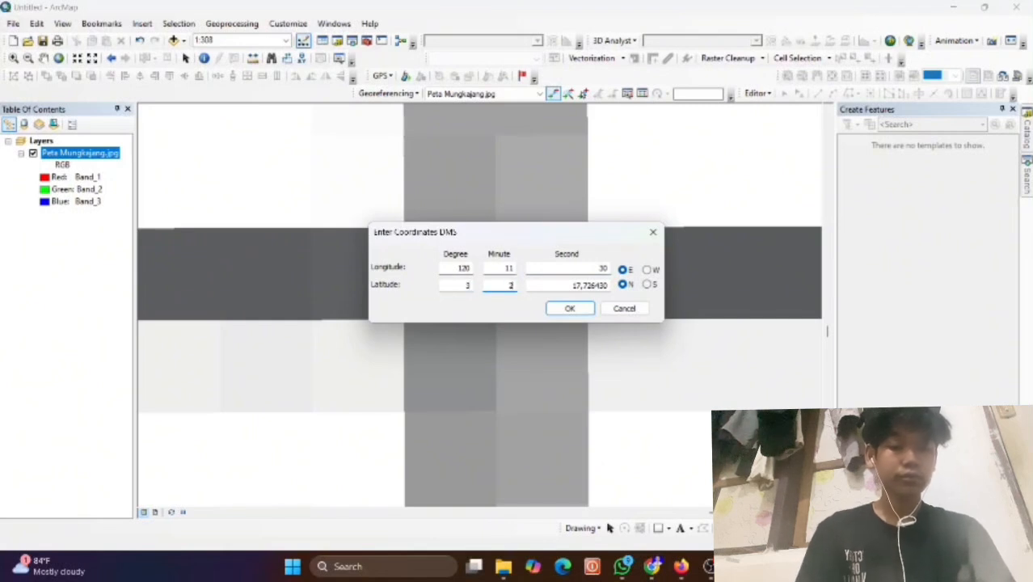
key(Tab)
text(3)
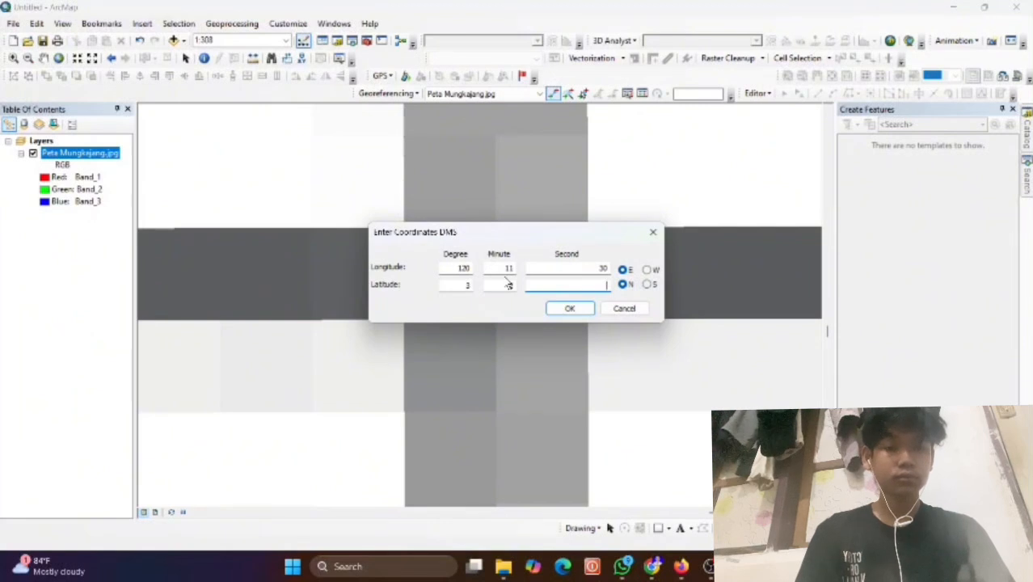
click(648, 285)
click(570, 308)
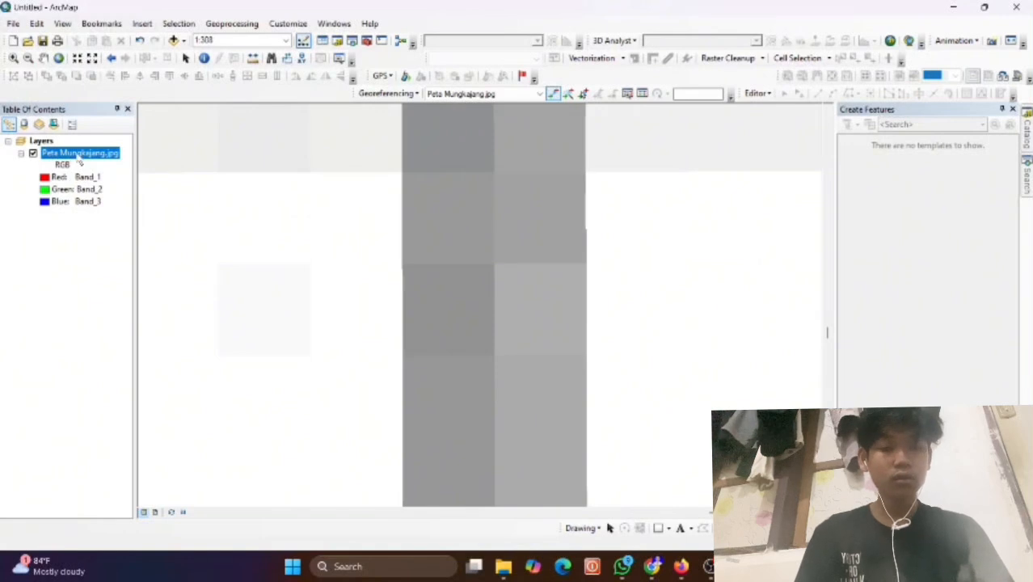
Zoom to the full map layer, box-zoom onto the lower-left grid-line crossing, and reselect Add Control Points.
right_click(76, 153)
click(127, 225)
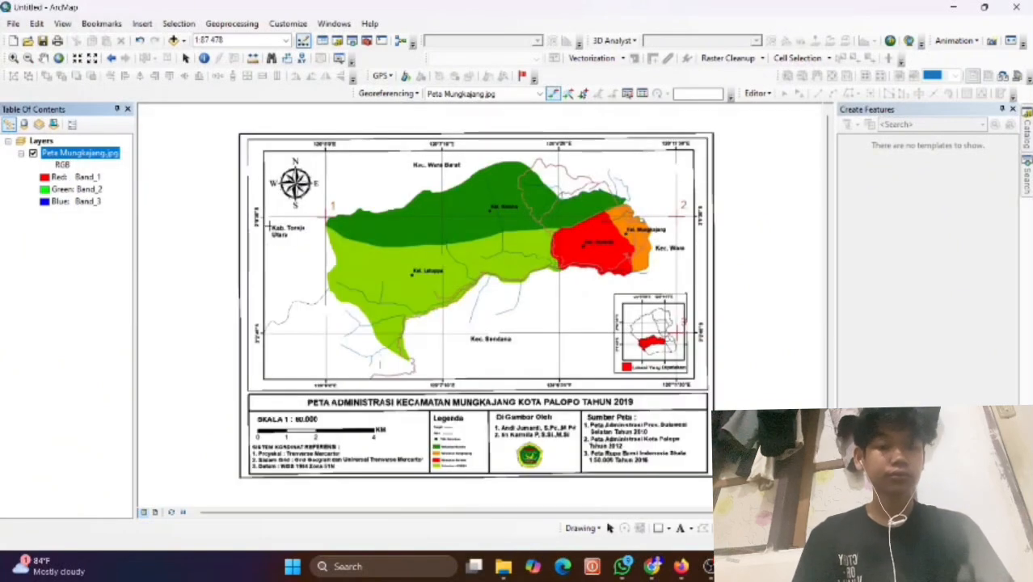
click(13, 58)
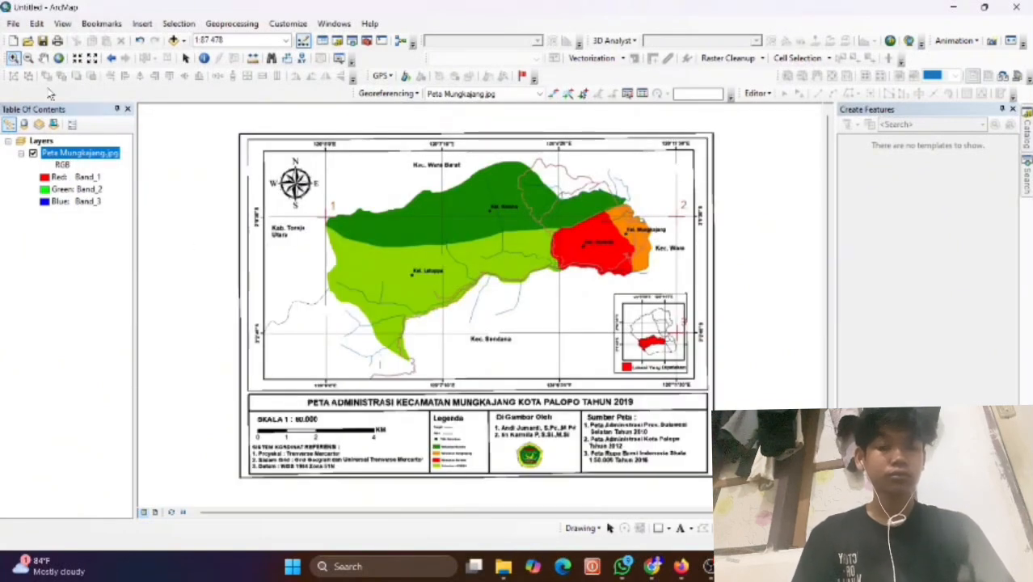
drag(316, 313, 323, 353)
drag(417, 316, 528, 383)
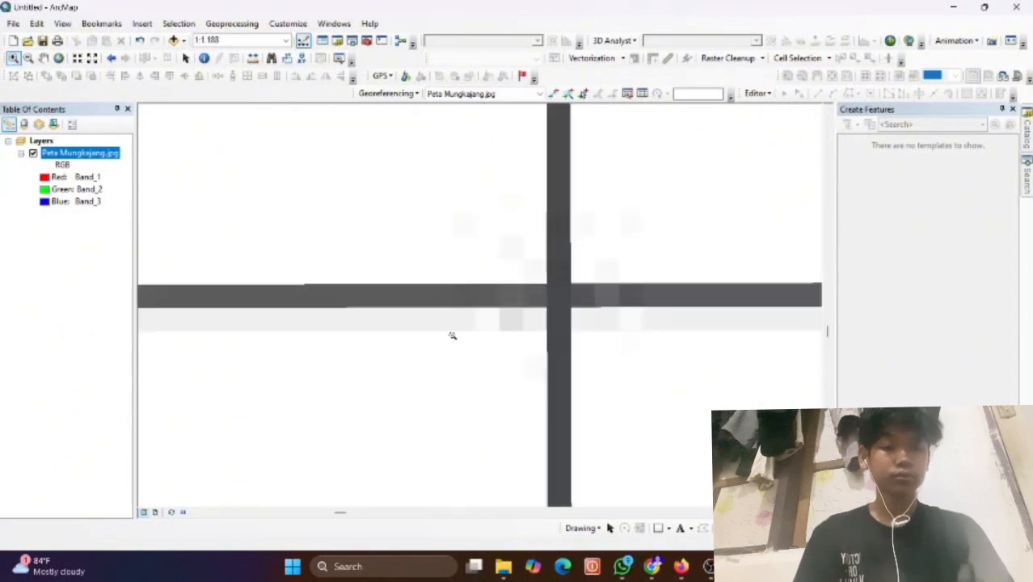
drag(437, 235, 651, 385)
drag(380, 156, 652, 406)
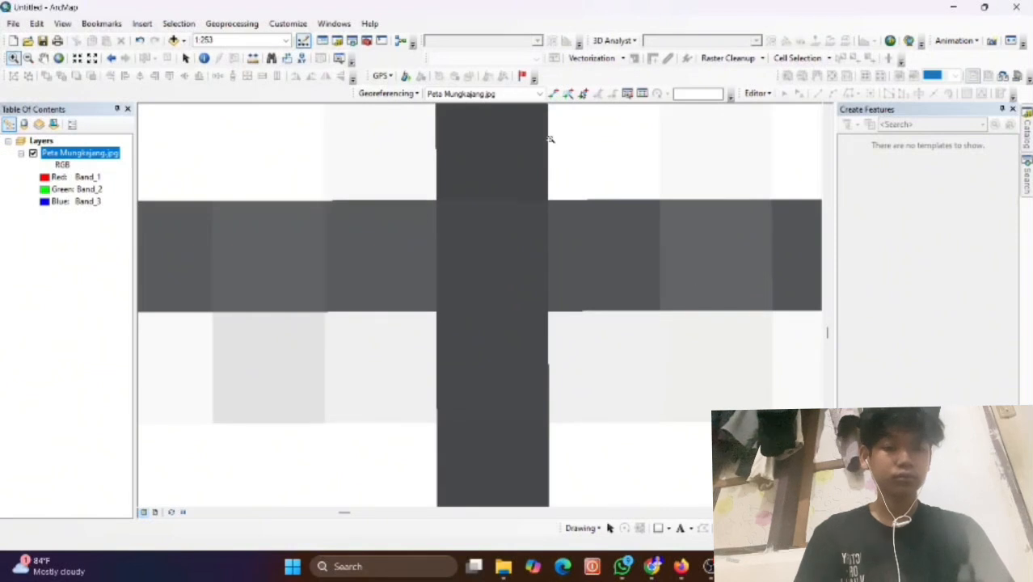
click(554, 94)
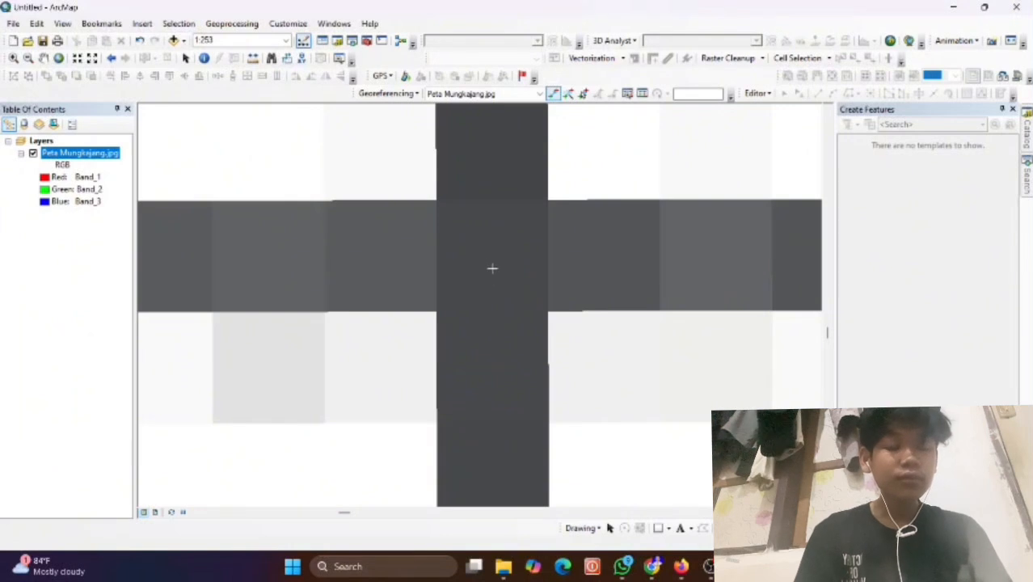
Place the fourth control point at the grid crossing and enter longitude 120°5'0" E.
click(493, 312)
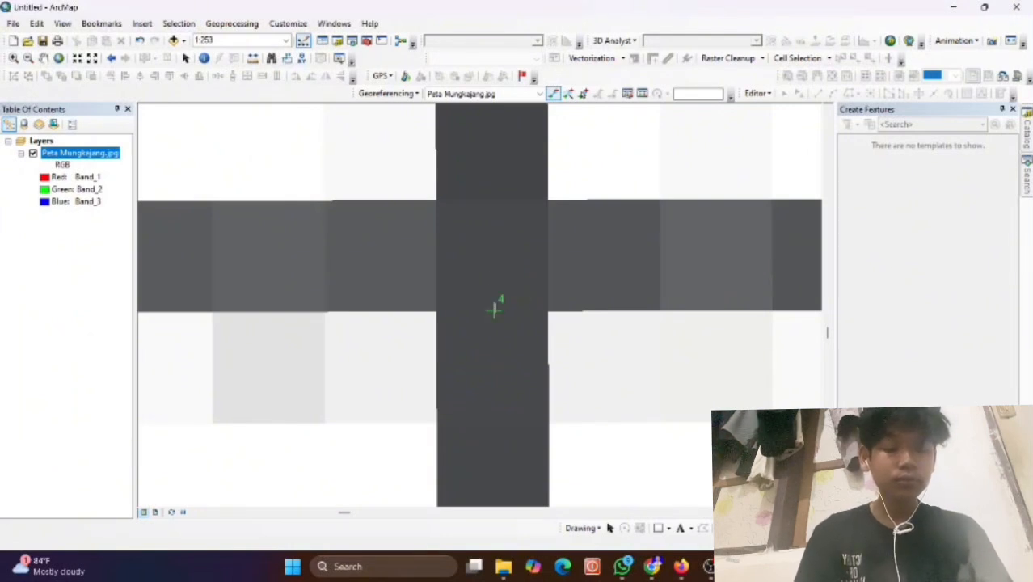
right_click(493, 312)
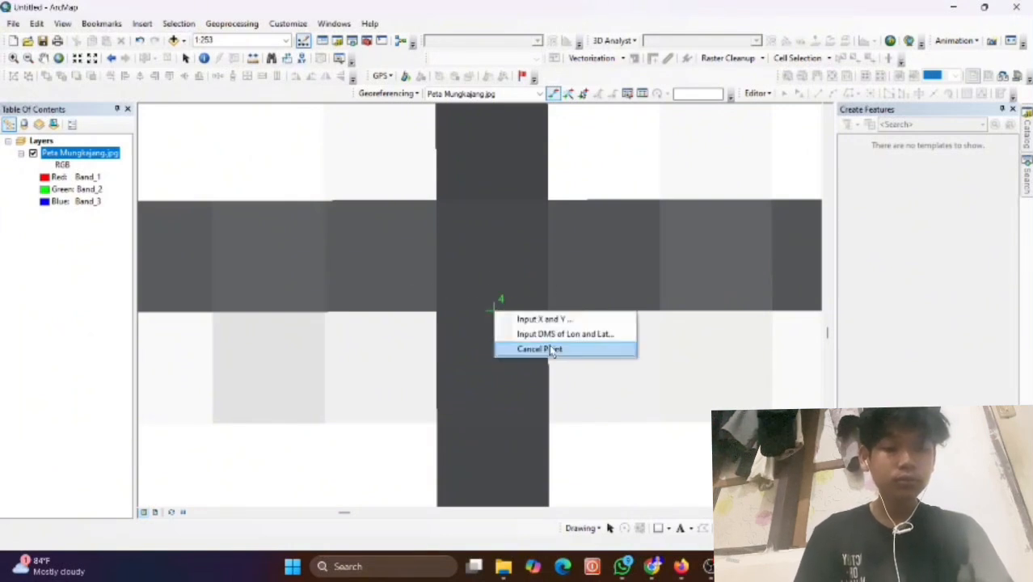
click(549, 334)
key(Tab)
click(467, 269)
double_click(466, 274)
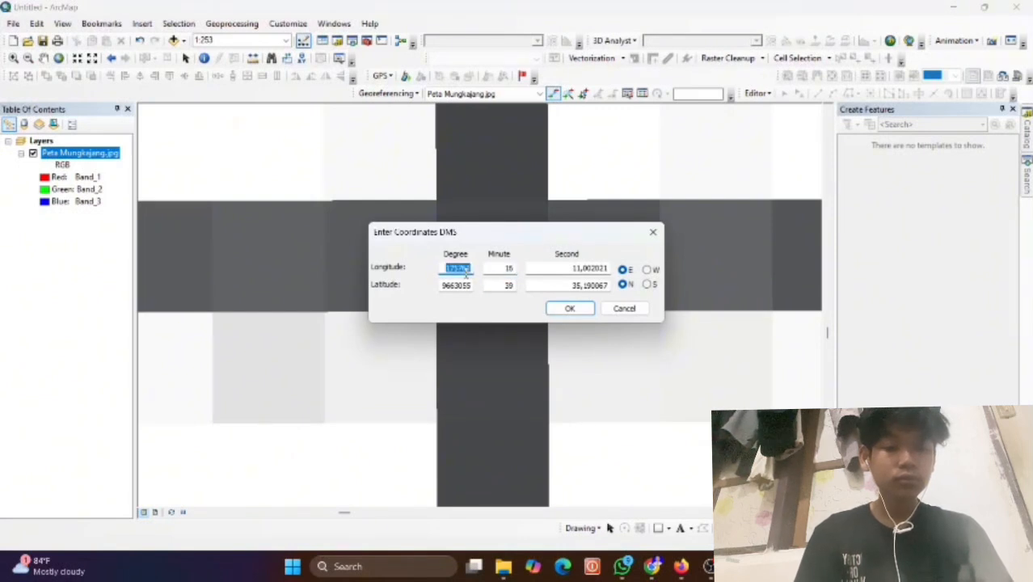
text(120)
key(Tab)
text(5)
key(Tab)
text(0)
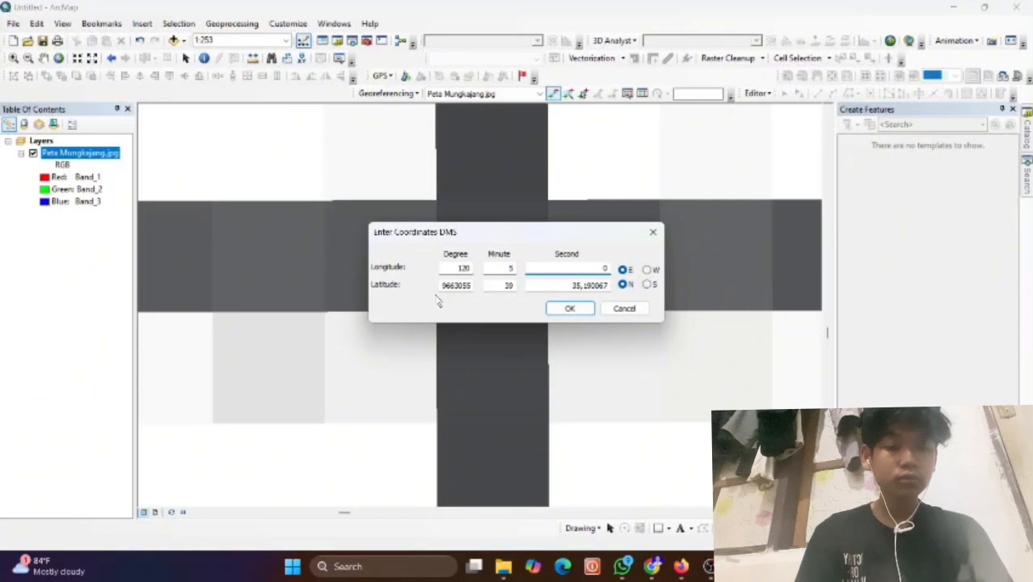
Enter latitude 3°2'40" S and confirm the fourth control point's coordinates.
double_click(440, 287)
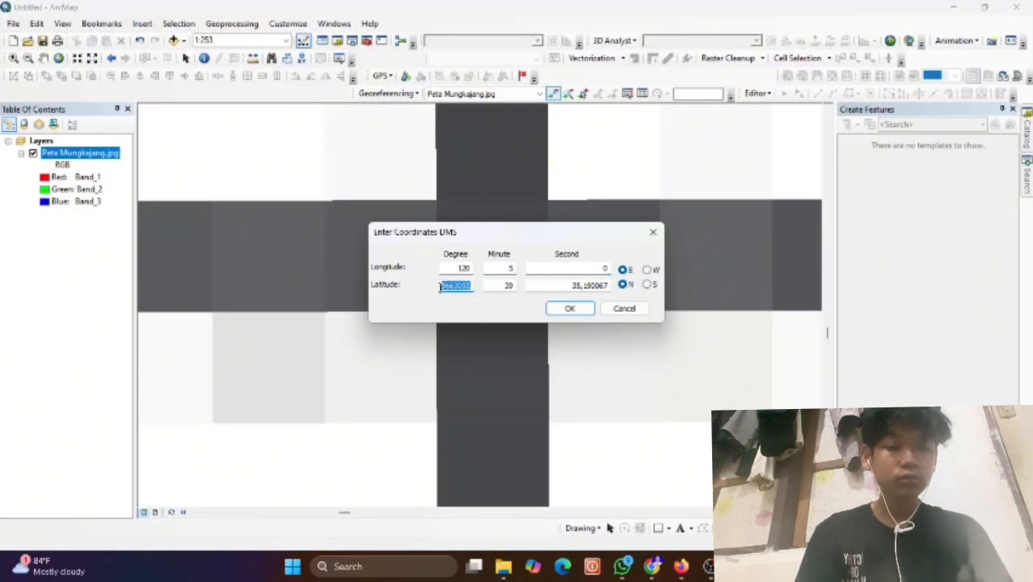
text(3)
key(Tab)
text(2)
key(Tab)
text(40)
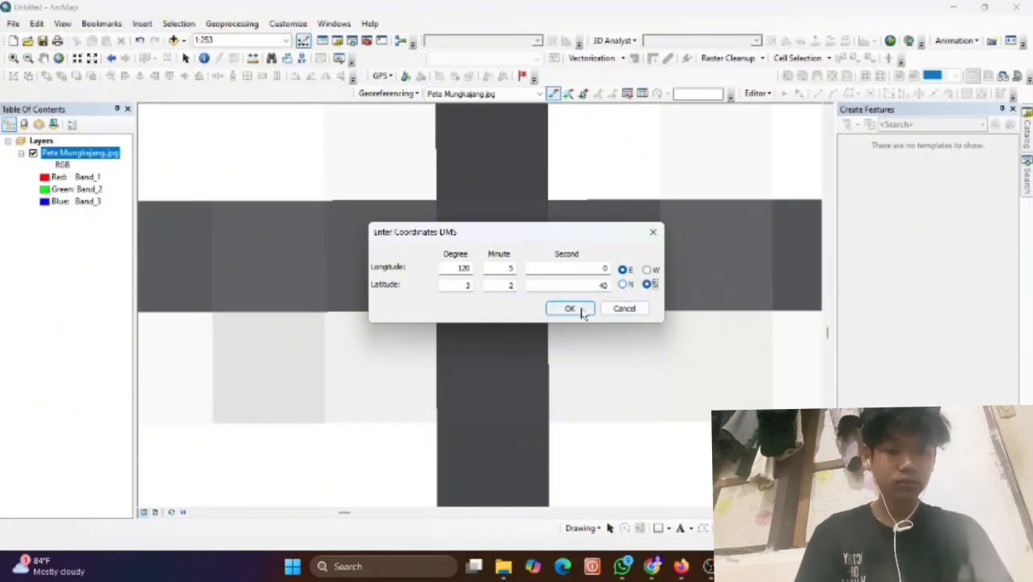
click(581, 308)
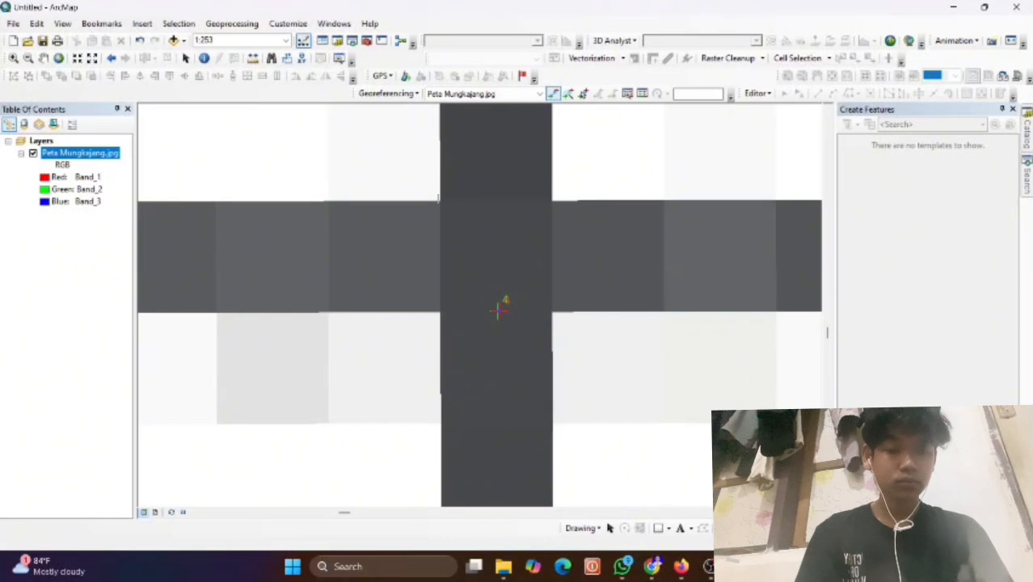
Zoom to the Peta Mungkajang.jpg layer so the full map shows, then switch to panning.
right_click(93, 154)
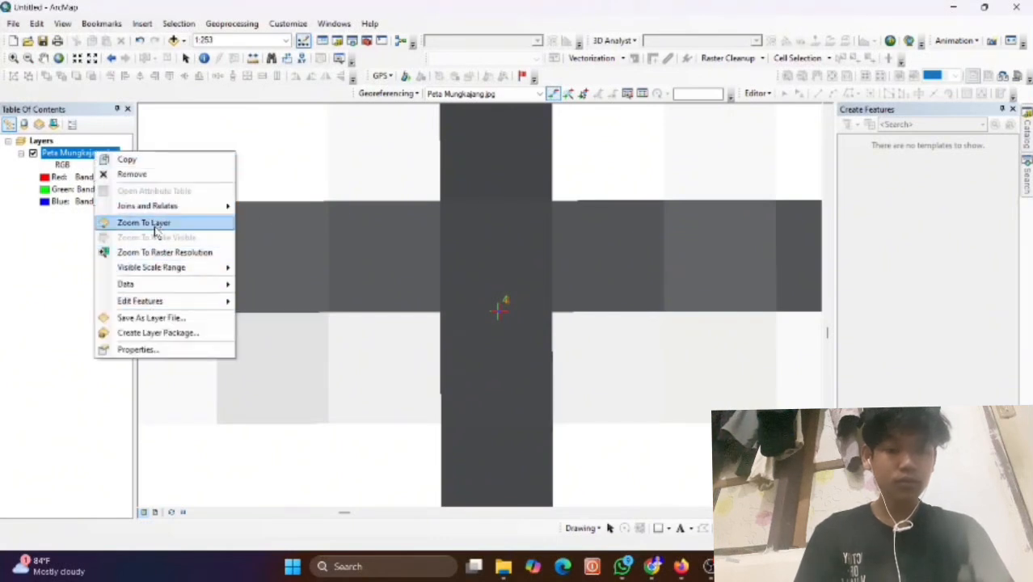
click(150, 225)
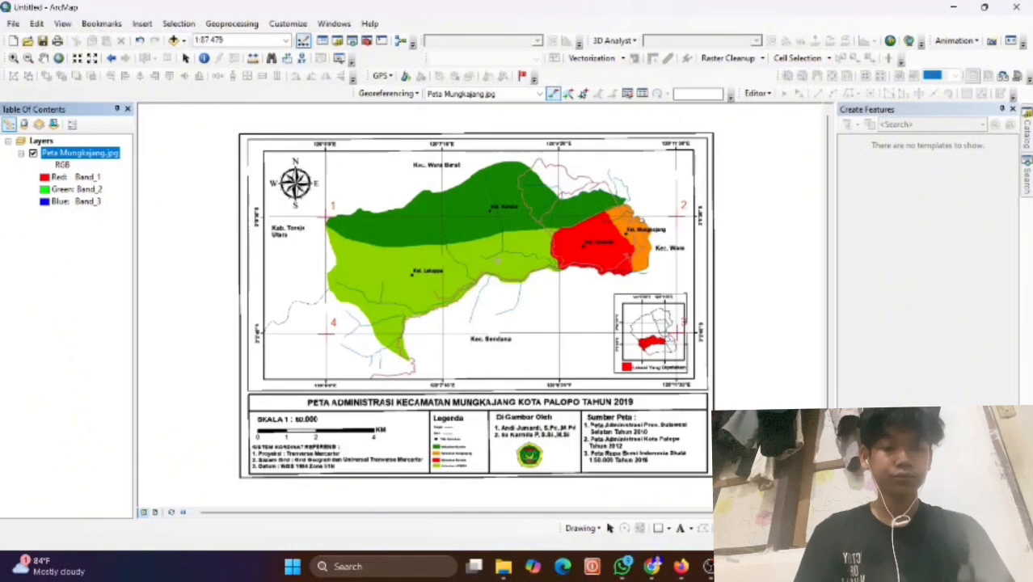
click(44, 58)
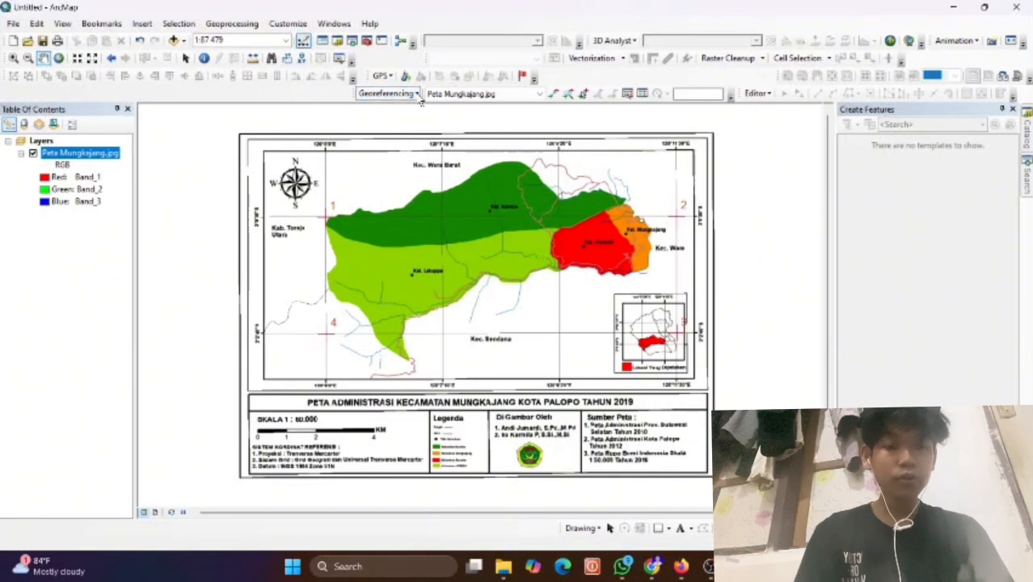
Apply Update Georeferencing to the Mungkajang image and pan the map back into view.
click(386, 94)
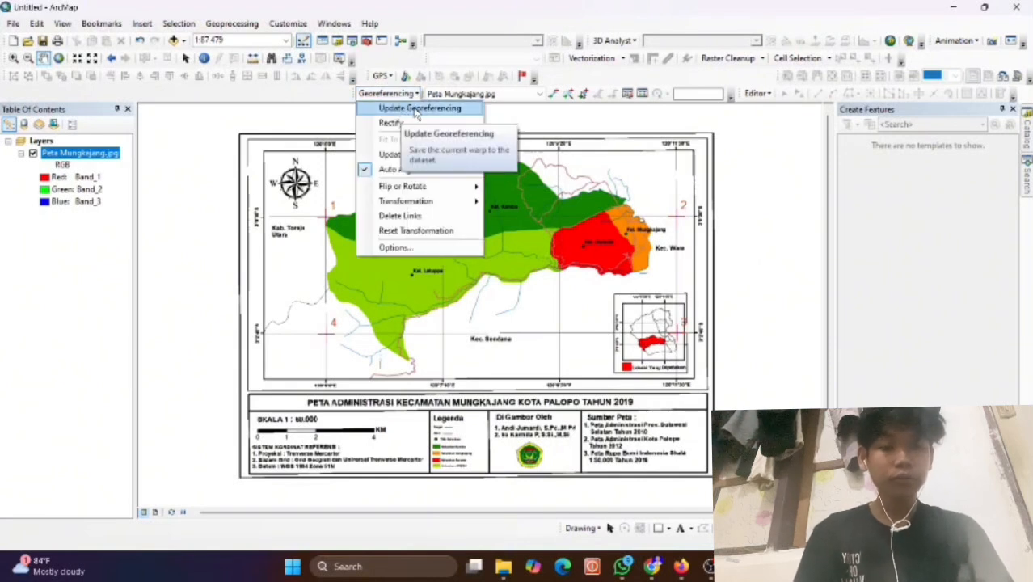
click(416, 110)
click(408, 94)
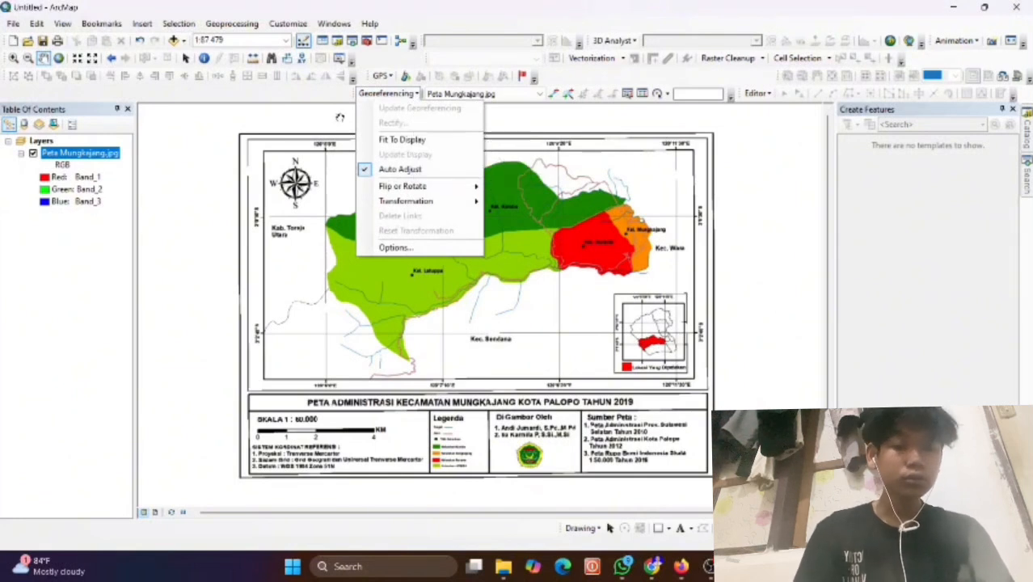
click(340, 122)
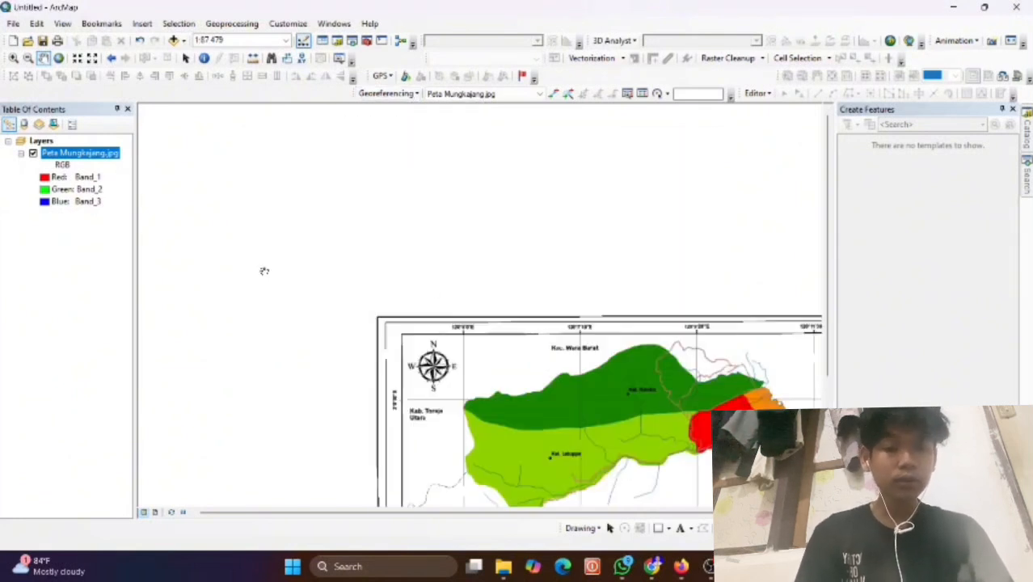
drag(489, 388, 360, 212)
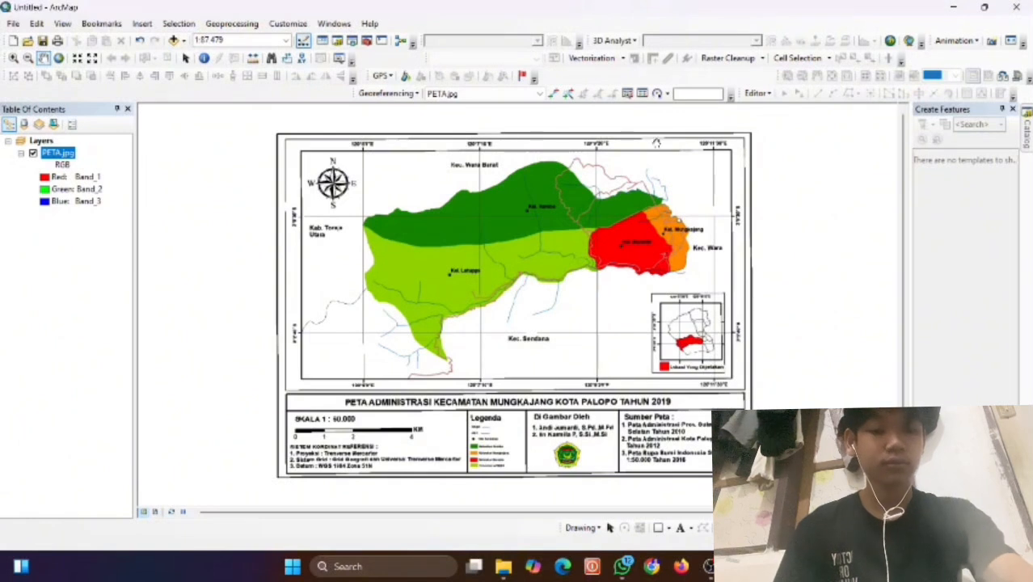
In the Catalog, expand D:\UAS SIG and create a new shapefile in MUNGKAJANG_SHP.
click(339, 41)
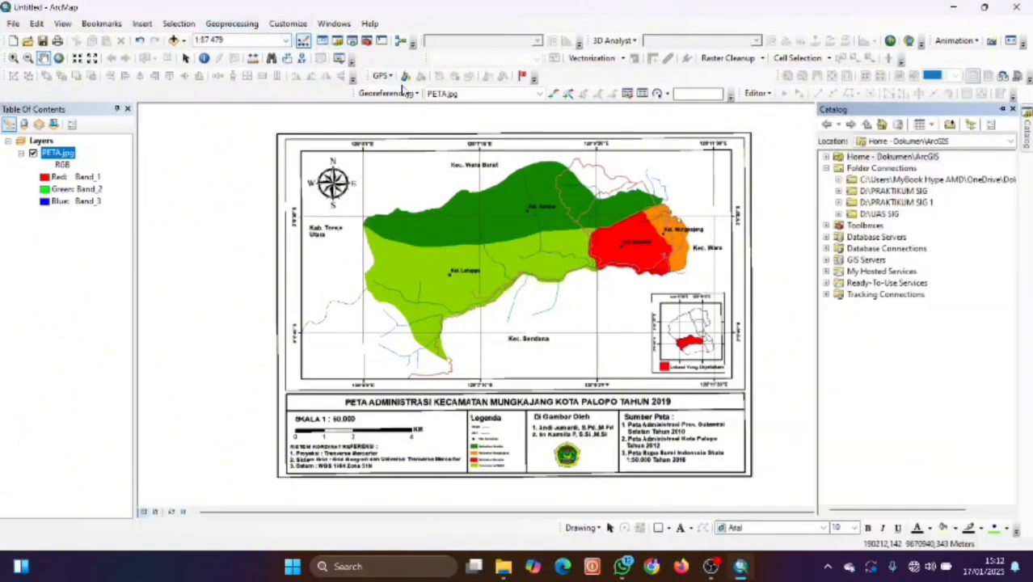
click(881, 215)
double_click(869, 215)
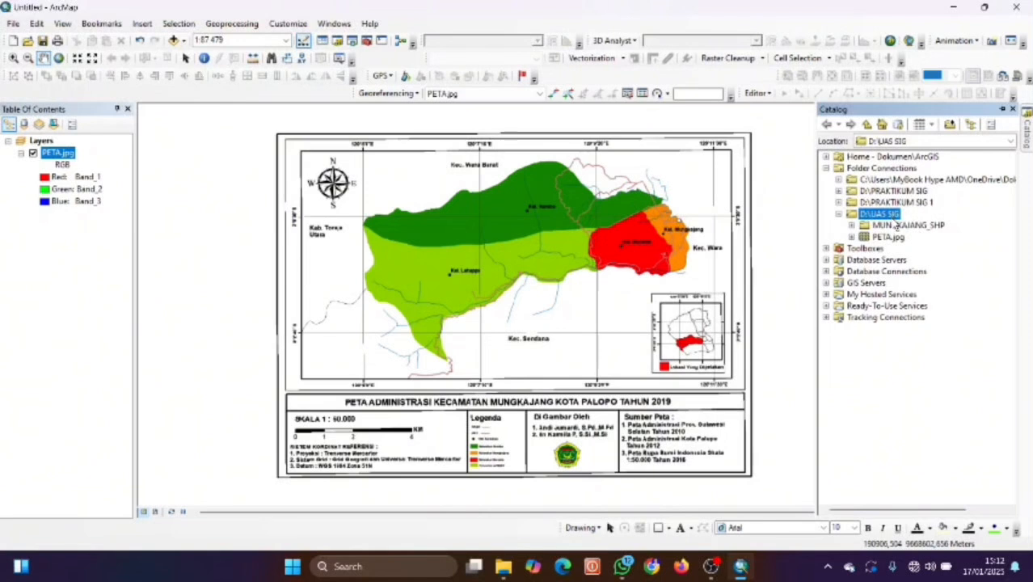
click(897, 226)
right_click(897, 226)
mouse_move(940, 313)
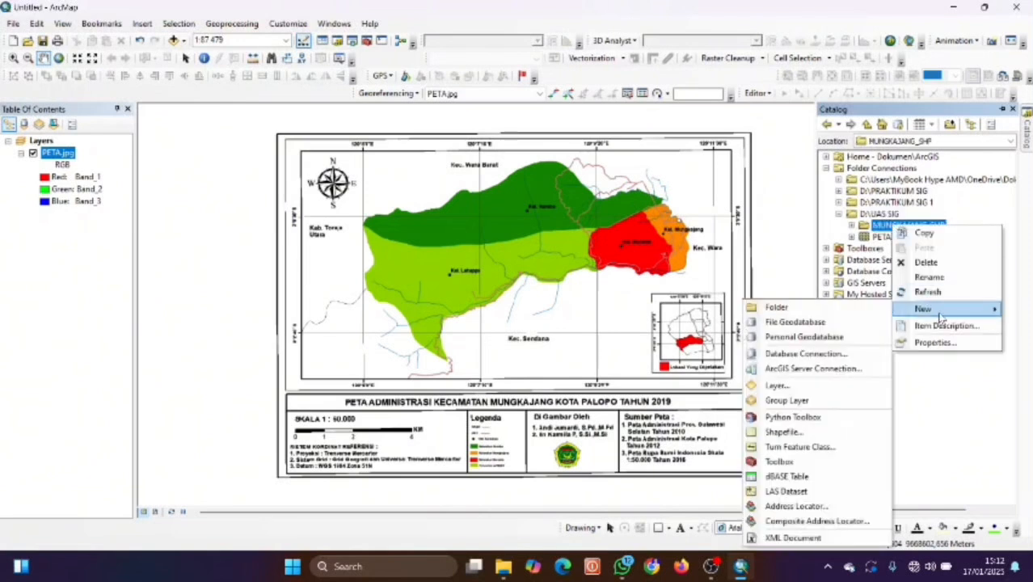
click(780, 434)
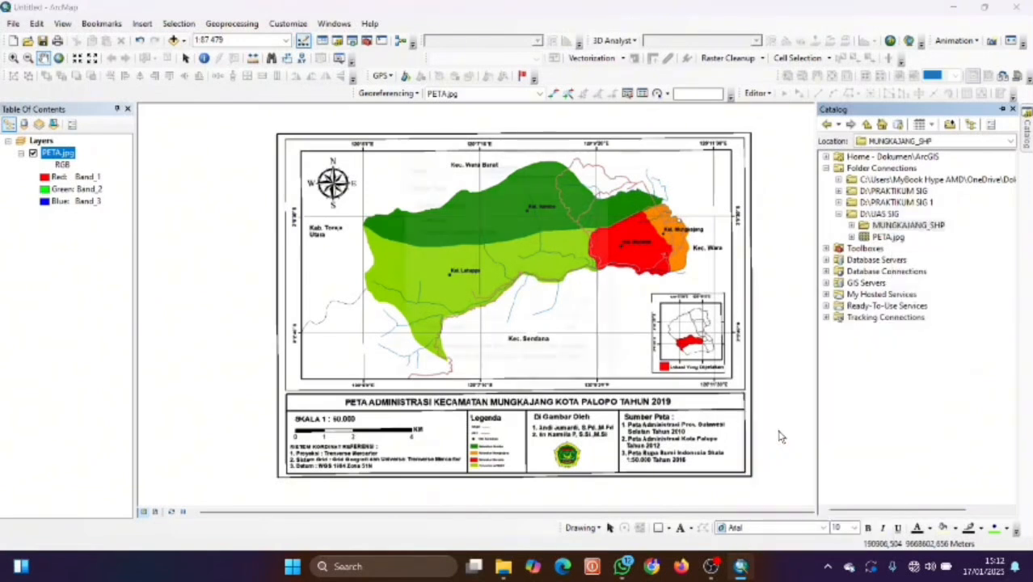
Name the new shapefile Batas_Kecamatan and set its feature type to Polygon.
key(BackSpace)
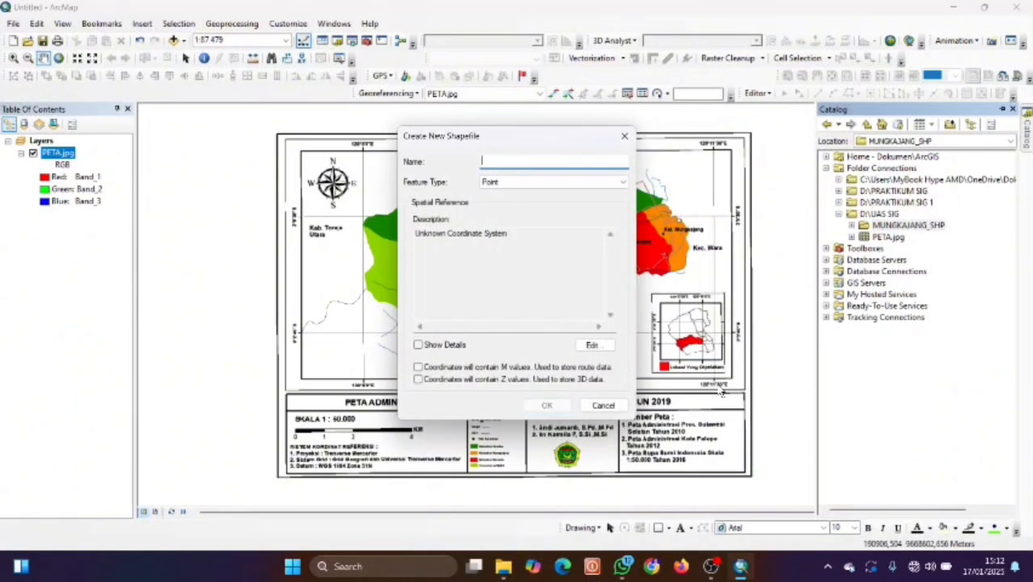
text(Batas_Kecamatan)
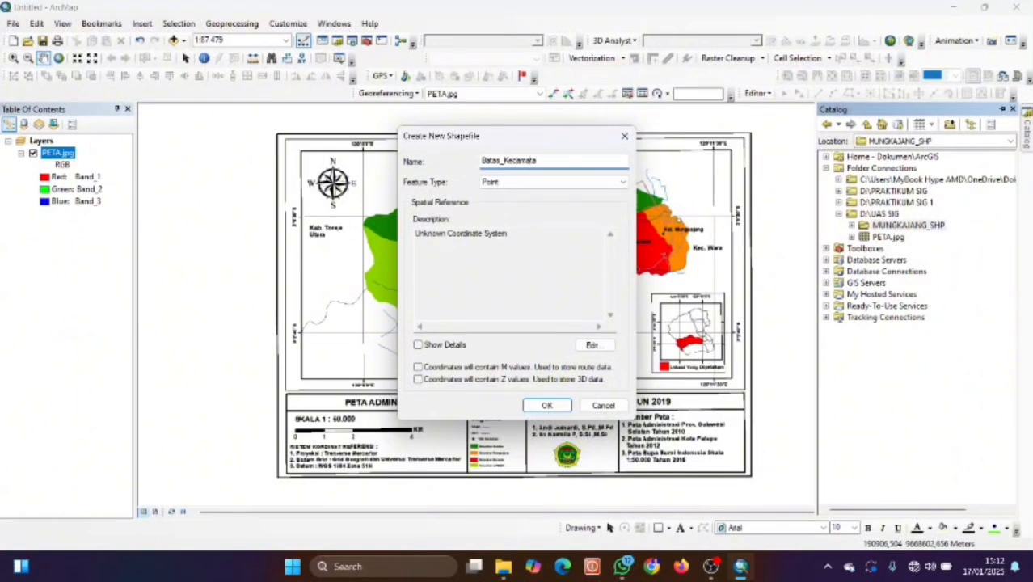
click(561, 184)
click(556, 211)
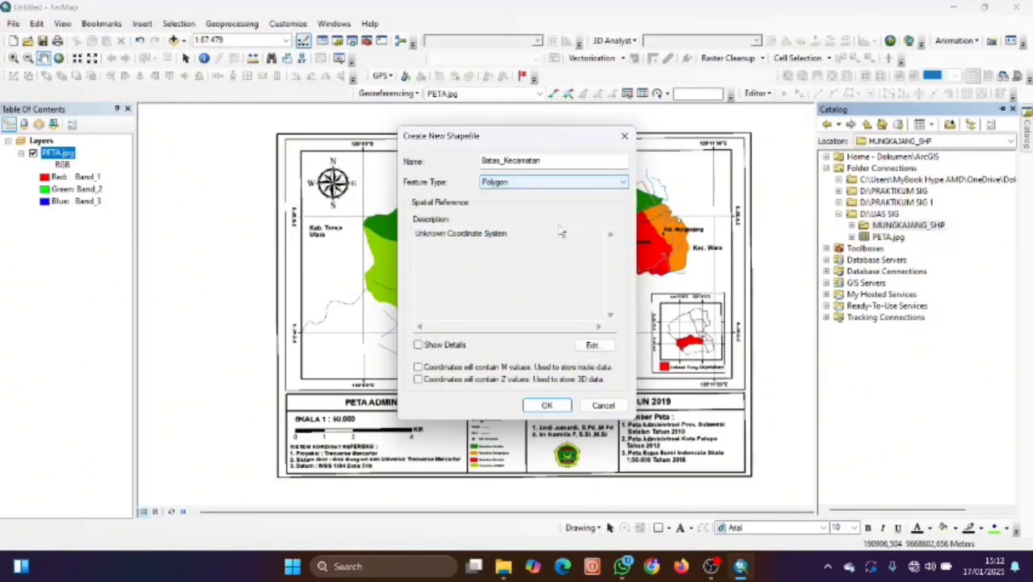
Give it the WGS 1984 UTM Zone 51S coordinate system and create the shapefile.
click(592, 346)
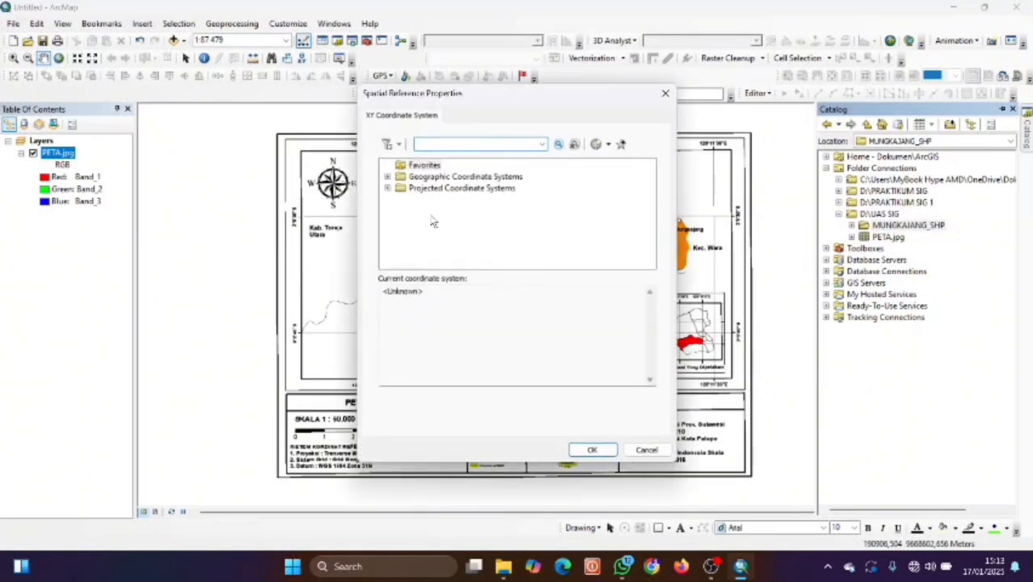
double_click(417, 190)
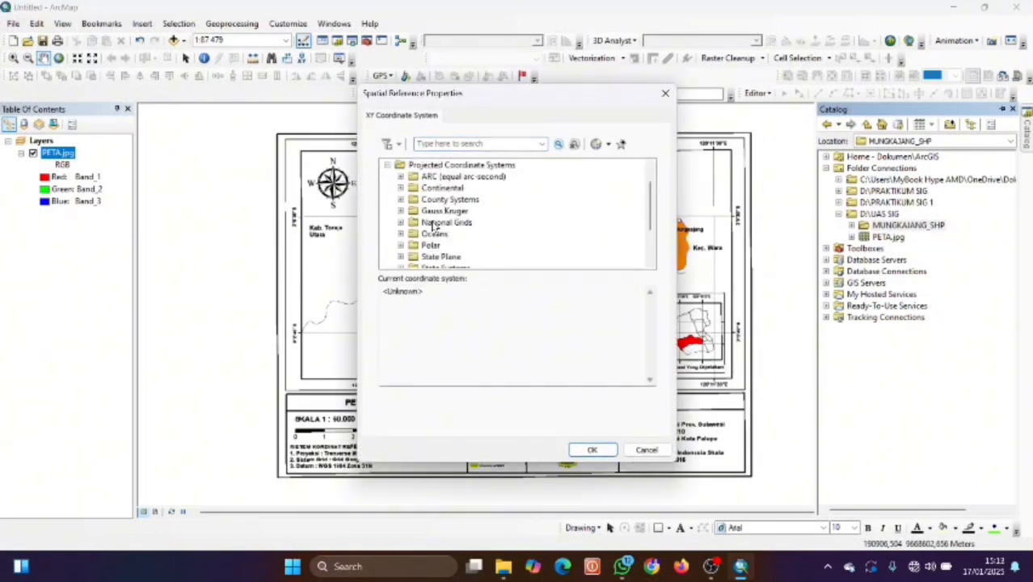
scroll(430, 215, down, 2)
click(400, 234)
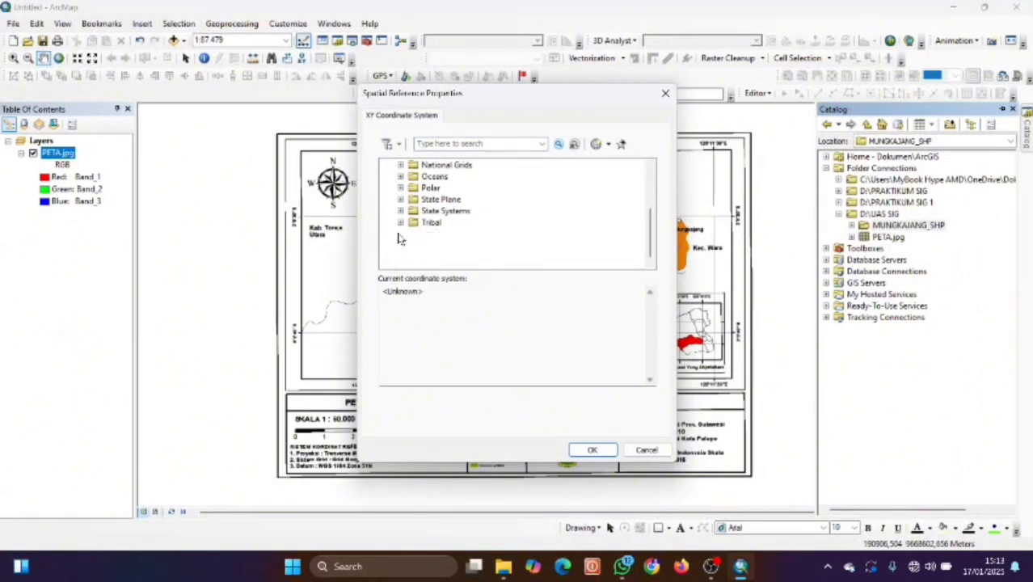
click(412, 234)
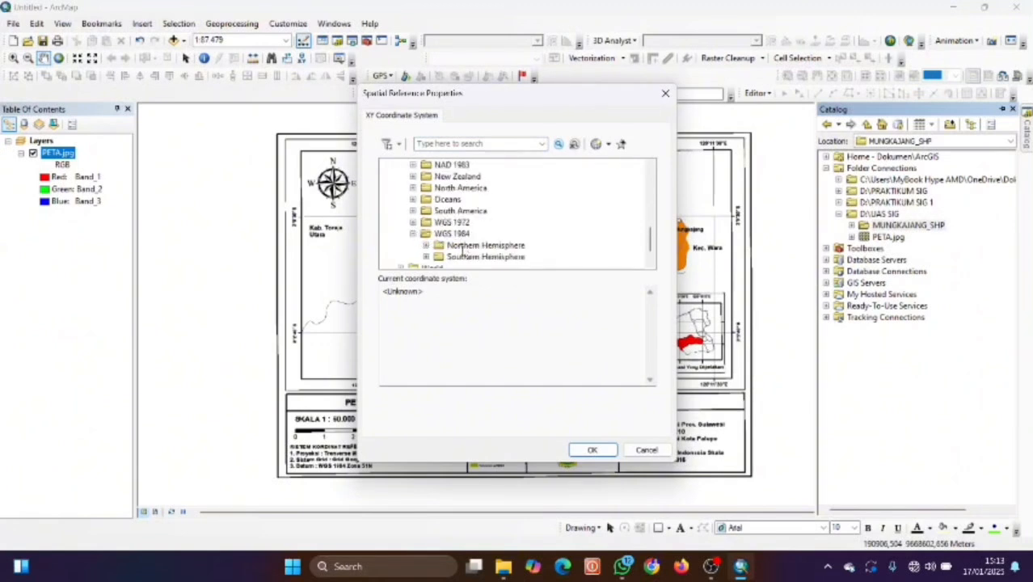
scroll(428, 262, down, 1)
scroll(461, 249, down, 14)
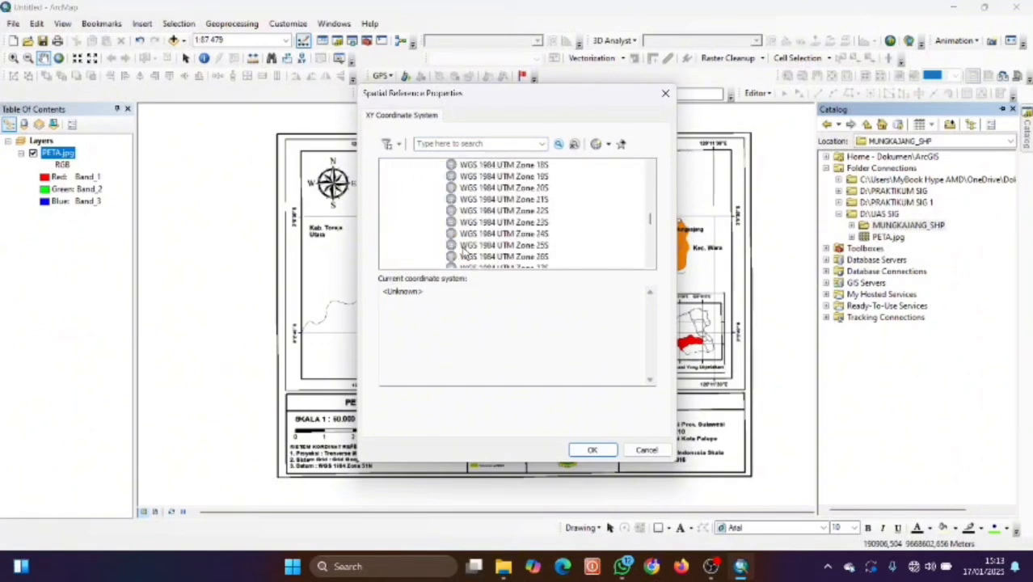
scroll(485, 234, down, 2)
click(540, 200)
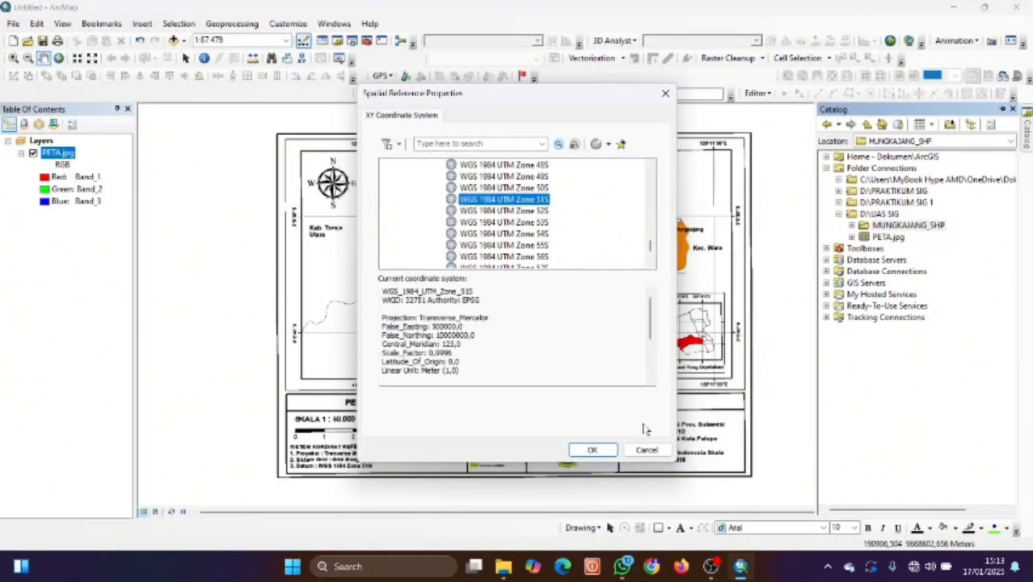
click(592, 450)
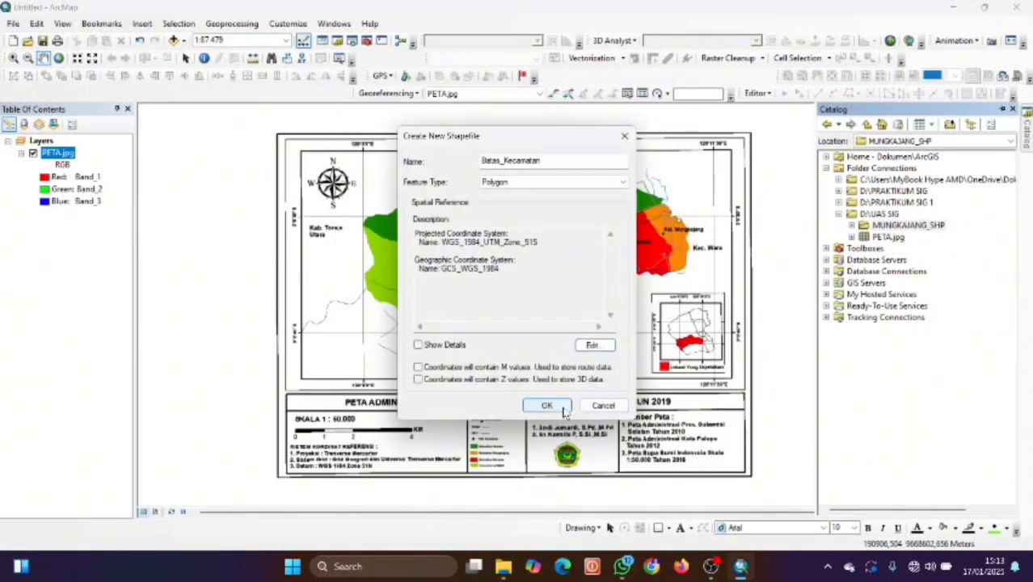
click(558, 408)
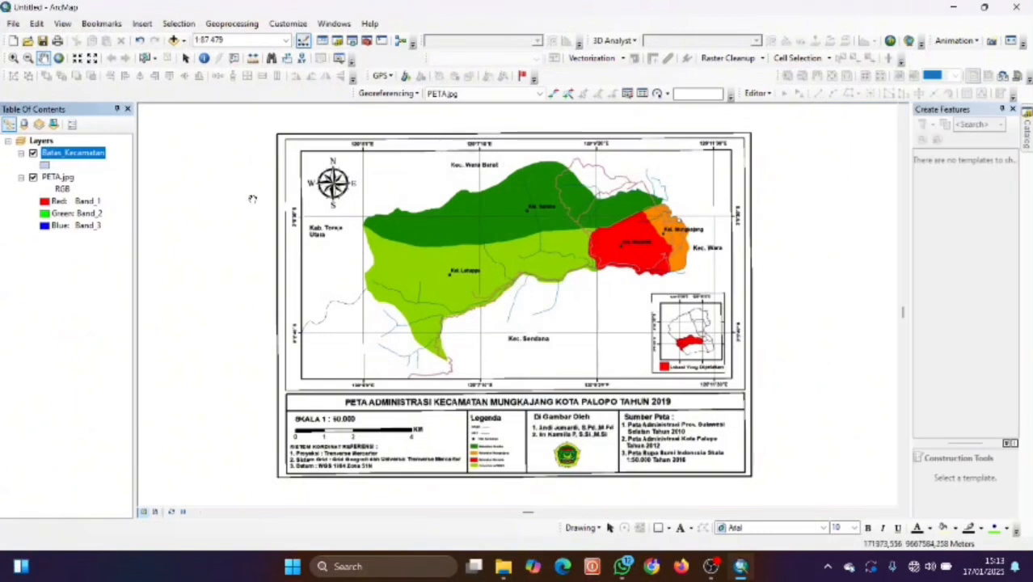
Zoom in on the map's northwest grid corner at a 1:24.000 scale.
click(13, 58)
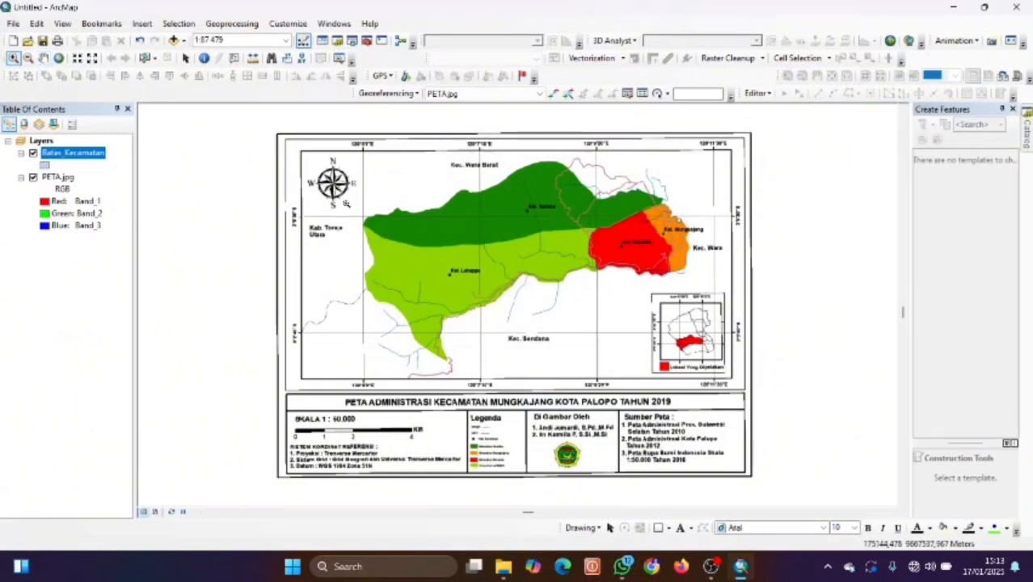
drag(344, 210, 392, 238)
click(286, 41)
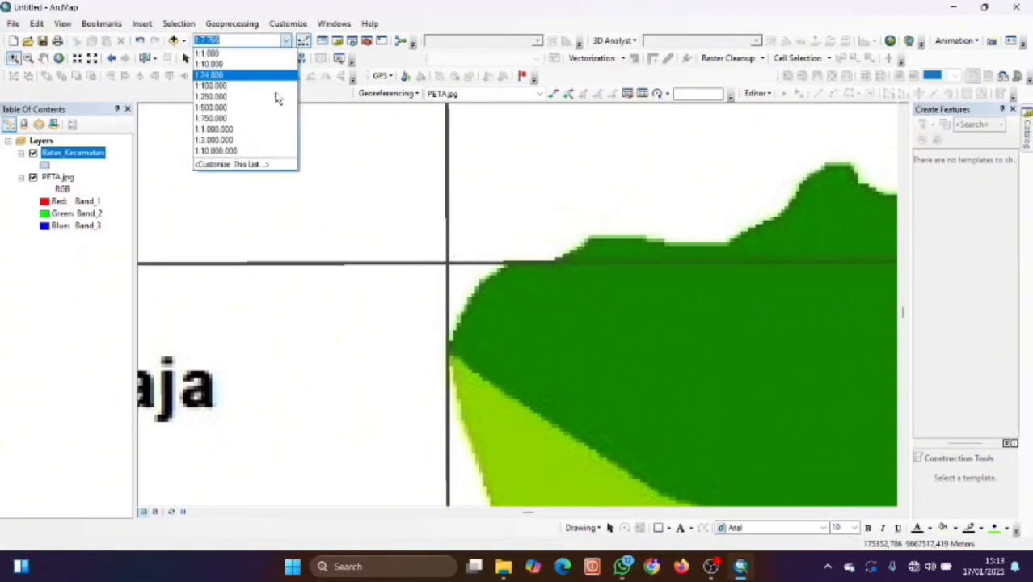
click(247, 78)
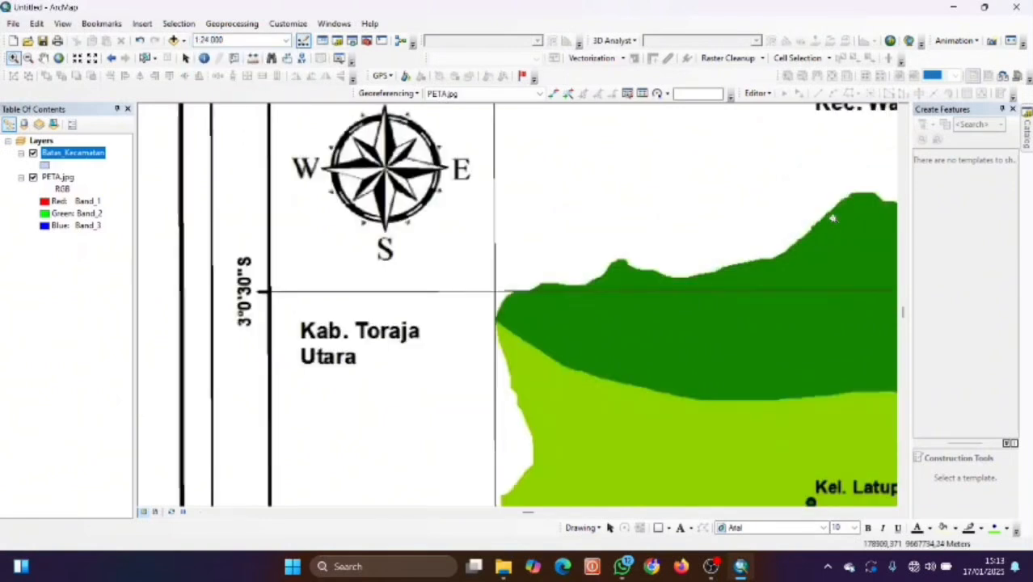
key(Right)
key(Right)
key(Right)
key(Right)
key(Right)
key(Right)
key(Right)
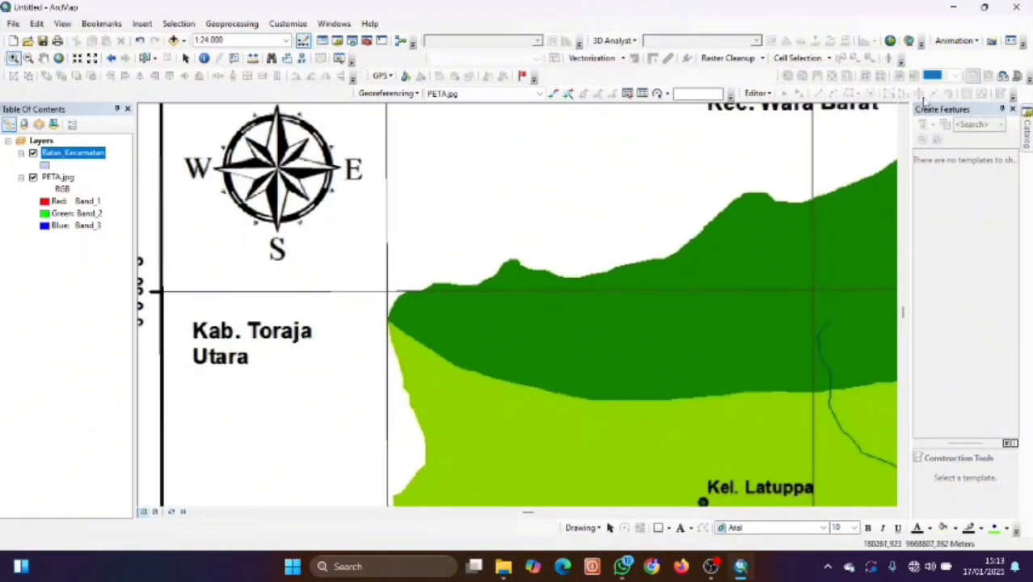
Start an edit session and select the Batas_Kecamatan feature template.
click(757, 93)
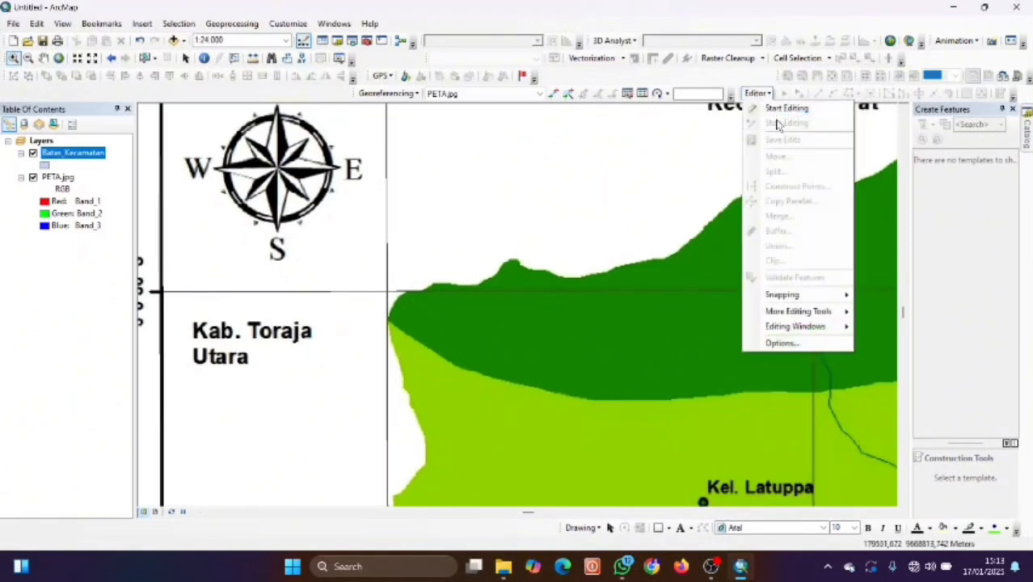
click(783, 110)
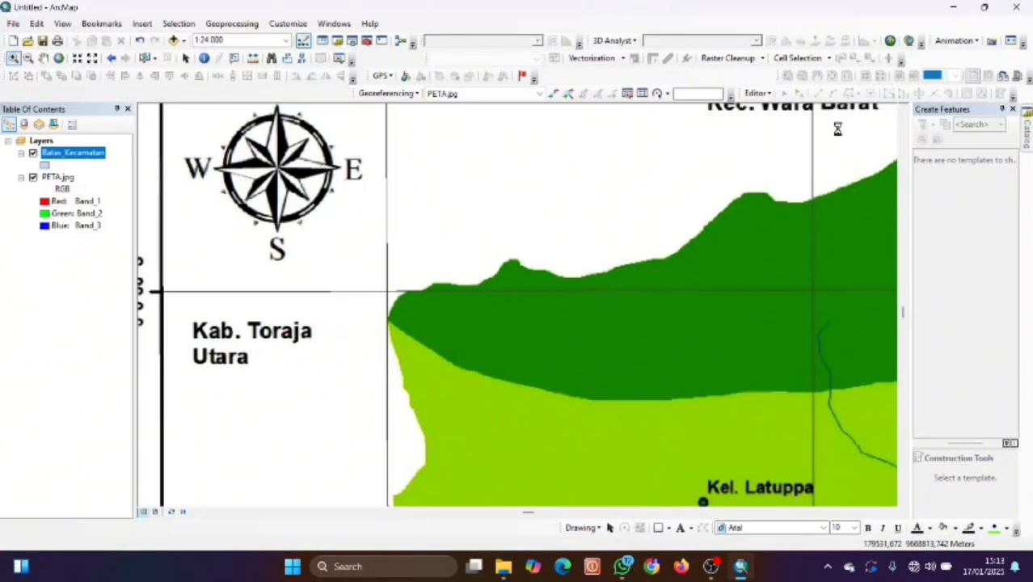
click(958, 169)
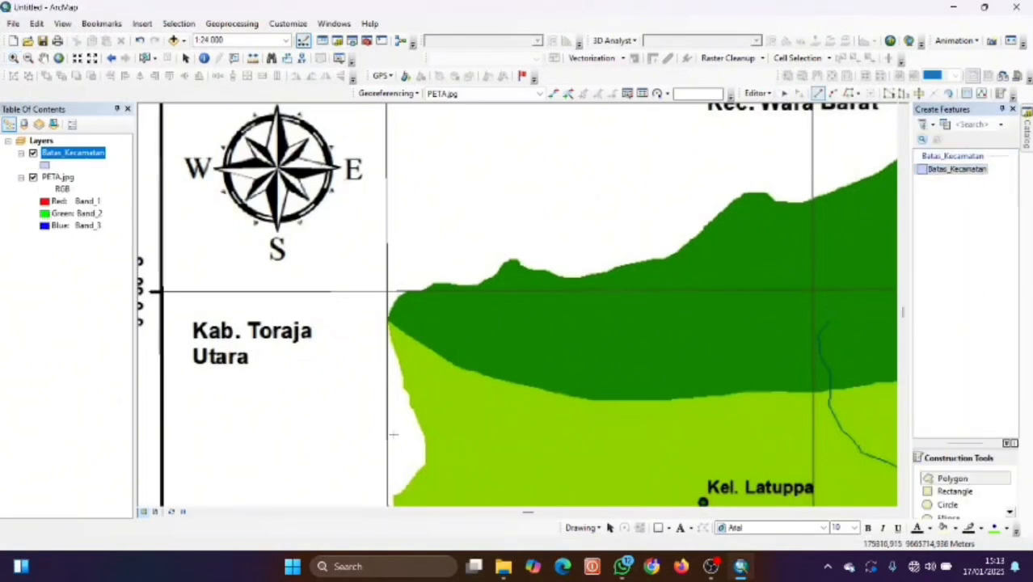
Trace the district's northern boundary eastward from the northwest corner past the hilltop.
click(397, 296)
click(406, 291)
click(415, 289)
click(427, 289)
click(431, 283)
click(445, 286)
click(459, 287)
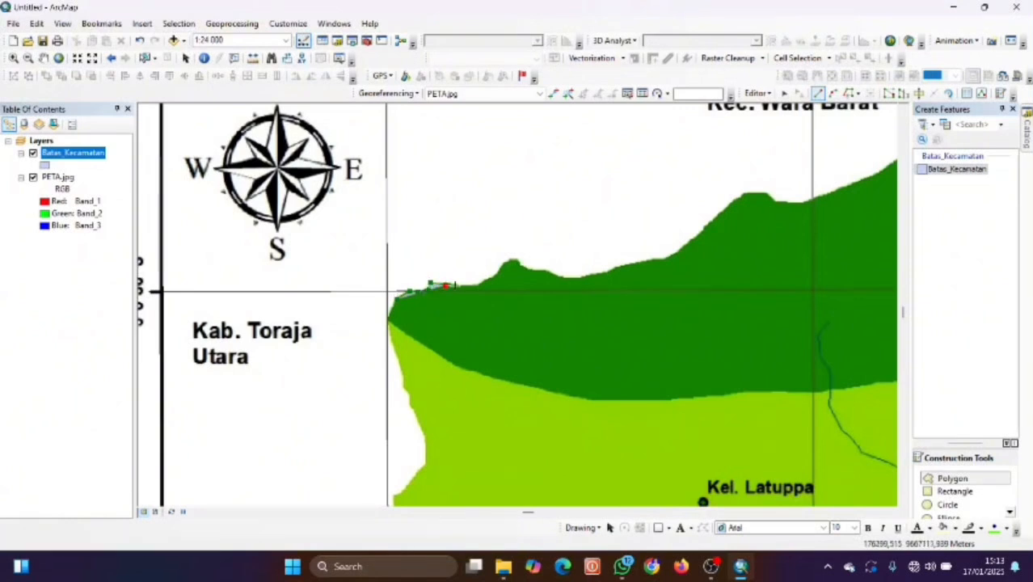
click(474, 287)
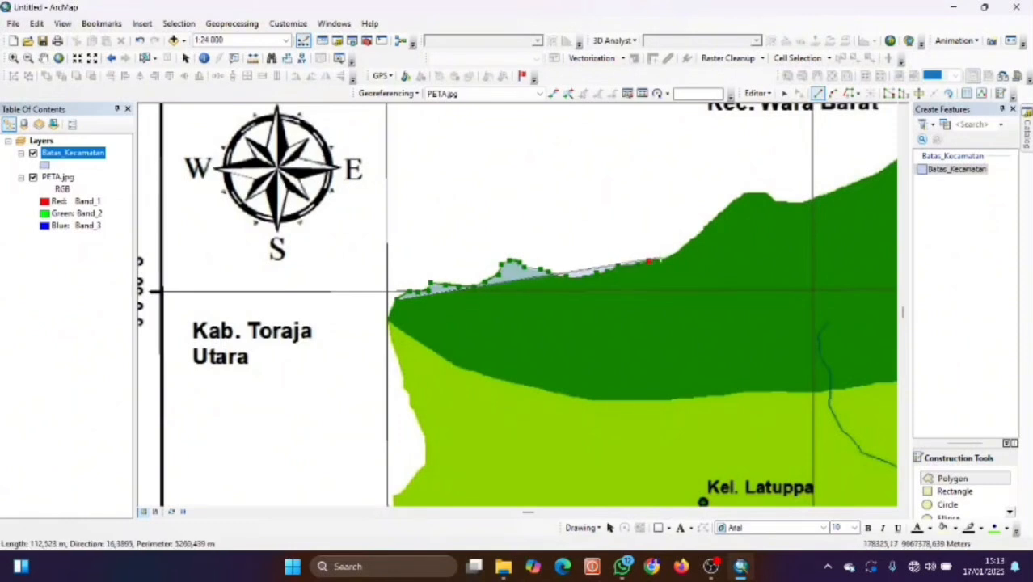
click(699, 226)
click(718, 216)
click(730, 202)
click(740, 192)
click(753, 192)
click(767, 194)
click(779, 201)
click(797, 202)
click(825, 195)
click(868, 177)
click(880, 171)
key(q)
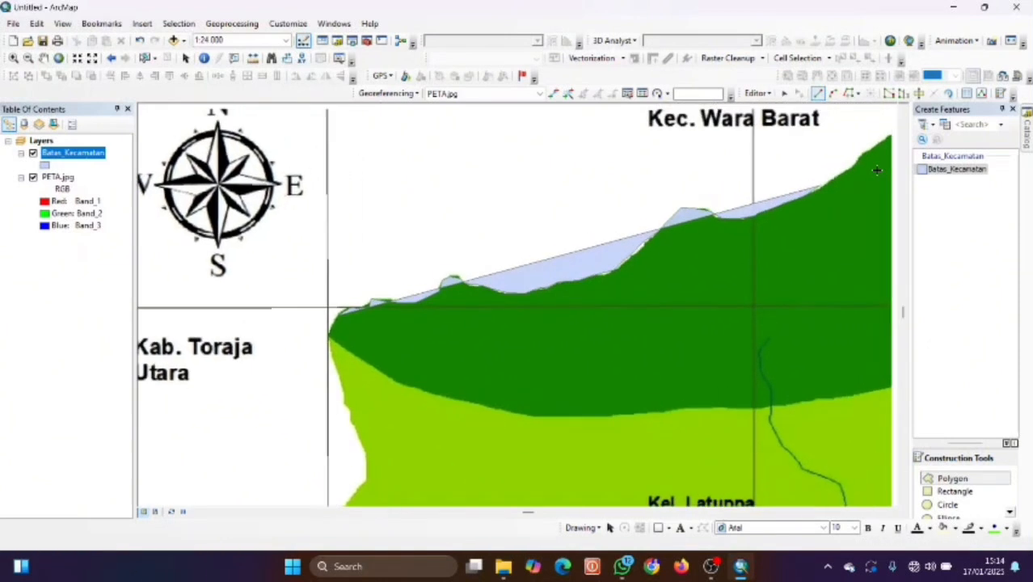
click(594, 244)
click(612, 234)
click(627, 218)
click(644, 210)
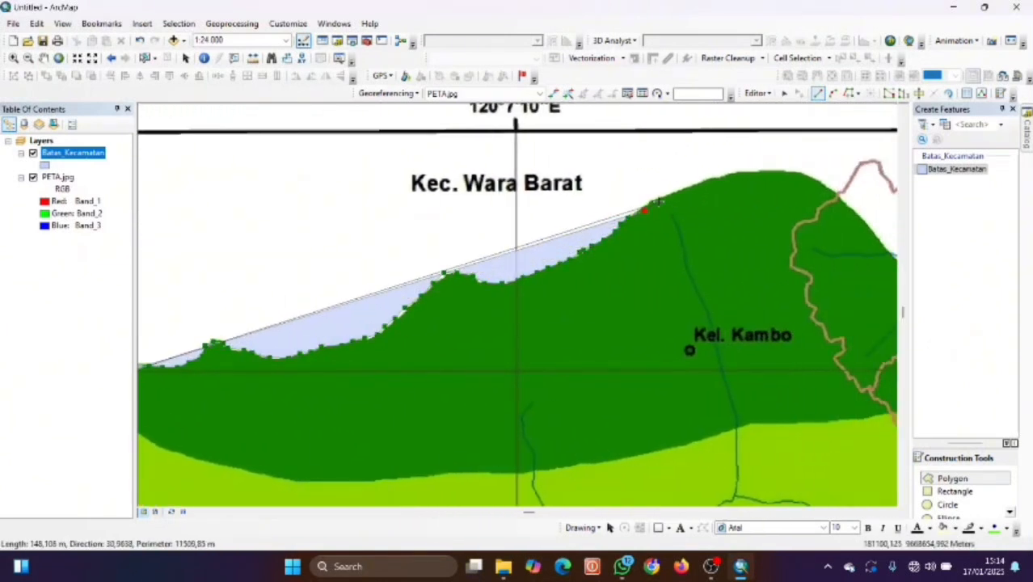
click(678, 193)
click(704, 181)
click(732, 172)
click(774, 170)
click(815, 181)
click(855, 212)
click(881, 240)
key(q)
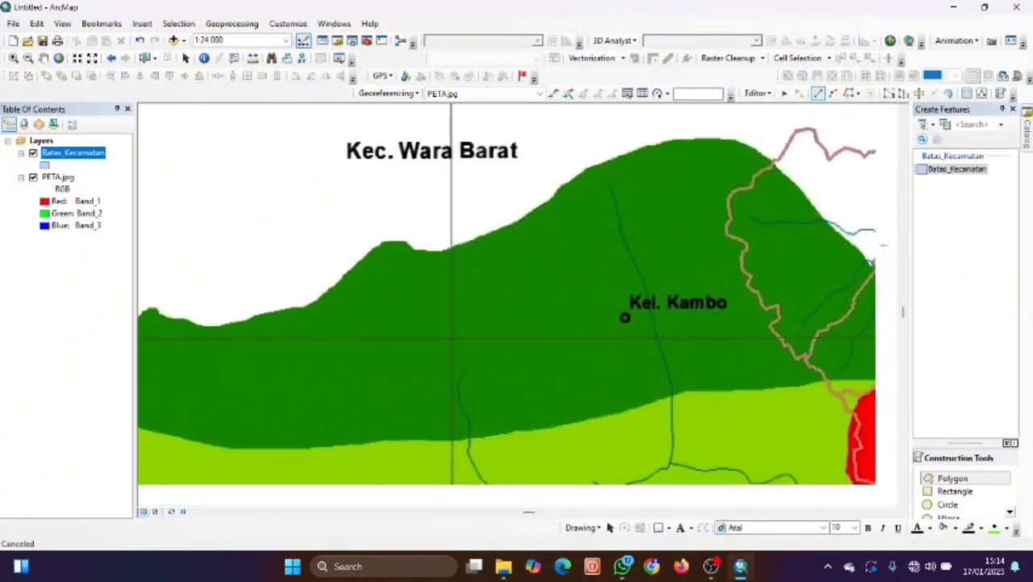
Trace the boundary east of Kel. Kambo and down the eastern edge southward.
drag(891, 229, 714, 235)
click(709, 235)
click(733, 235)
click(753, 227)
click(773, 228)
click(781, 223)
click(806, 235)
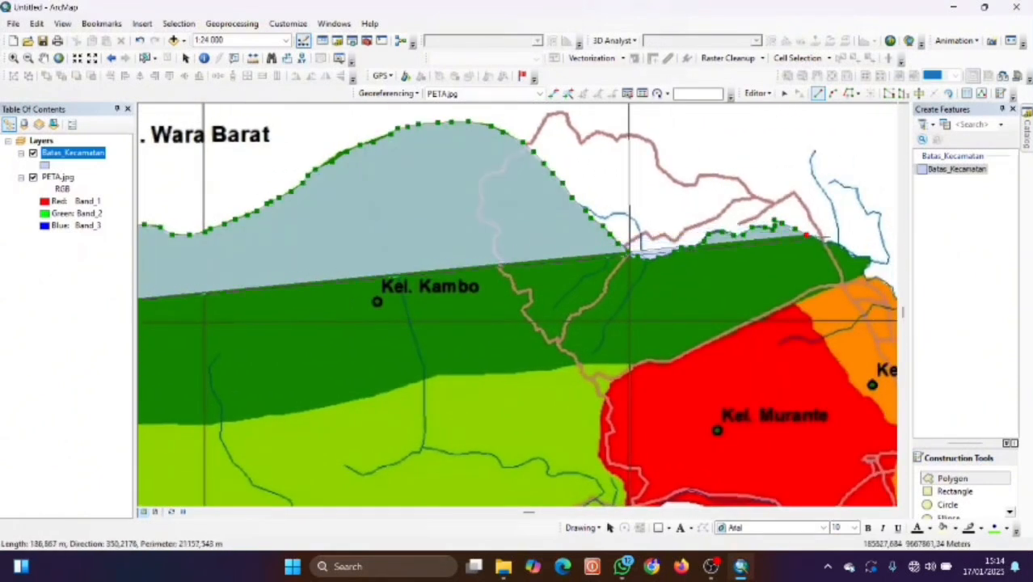
click(835, 242)
click(847, 249)
click(868, 259)
click(865, 267)
click(874, 278)
click(889, 286)
mouse_move(892, 289)
mouse_down()
mouse_move(876, 289)
mouse_move(818, 236)
mouse_up()
click(819, 241)
click(827, 257)
click(824, 268)
click(843, 269)
click(852, 283)
click(861, 277)
click(878, 299)
click(890, 315)
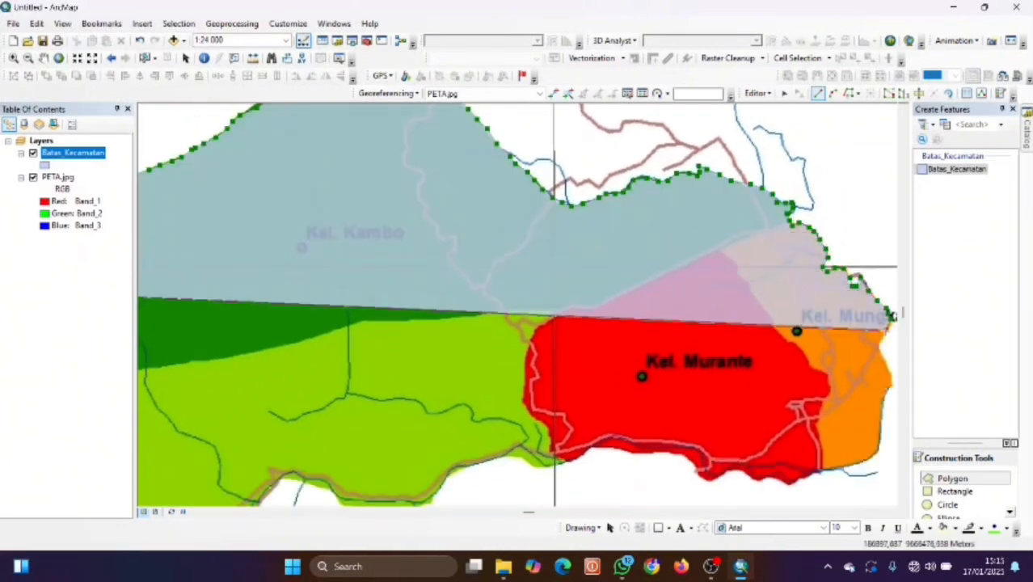
click(886, 330)
click(880, 347)
click(890, 367)
click(891, 389)
click(881, 409)
click(880, 442)
click(836, 469)
click(808, 475)
Trace the southern boundary westward and on toward the southwest.
click(793, 483)
click(780, 477)
click(765, 482)
click(748, 474)
click(737, 472)
click(712, 480)
click(692, 462)
click(680, 455)
click(631, 453)
click(603, 448)
click(552, 464)
click(506, 455)
click(448, 470)
click(440, 489)
click(428, 500)
mouse_move(447, 496)
mouse_down()
mouse_move(453, 480)
mouse_move(589, 441)
mouse_up()
click(558, 449)
click(542, 455)
click(519, 454)
click(500, 453)
click(481, 442)
click(460, 436)
click(437, 425)
click(418, 427)
click(406, 440)
click(394, 454)
click(384, 466)
click(374, 476)
click(364, 481)
click(356, 491)
drag(356, 491, 664, 249)
Trace the boundary below Kel. Latuppa and around the district's southern tip.
click(658, 257)
click(642, 267)
click(600, 291)
click(569, 297)
click(519, 326)
click(486, 328)
click(445, 338)
click(438, 366)
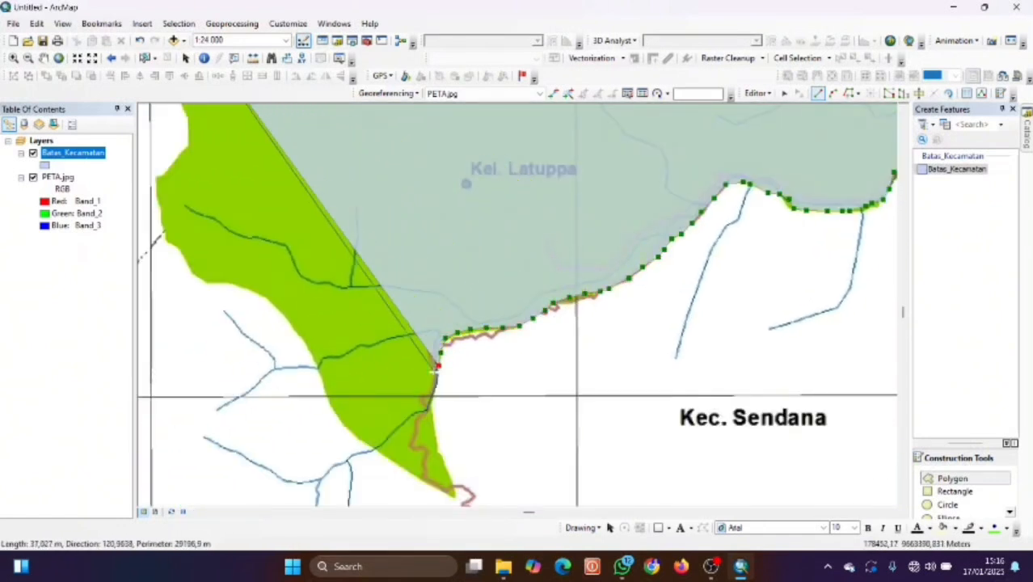
click(437, 381)
click(429, 401)
click(438, 438)
click(452, 472)
click(456, 495)
click(431, 489)
click(411, 475)
click(394, 464)
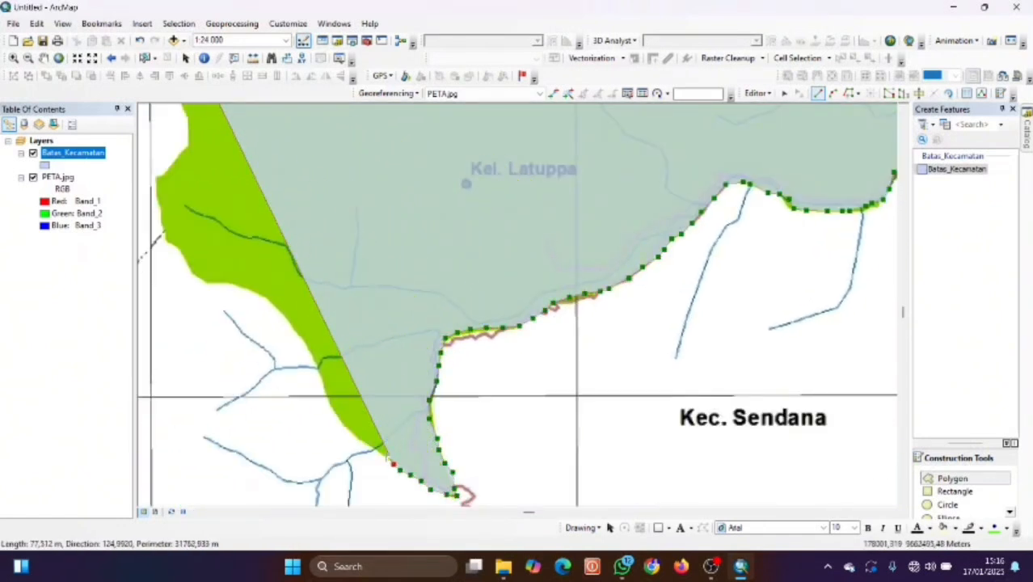
Trace the western boundary northwest and north back toward the starting point.
click(375, 454)
click(352, 437)
click(340, 419)
click(323, 380)
click(302, 338)
click(262, 298)
click(218, 281)
click(193, 271)
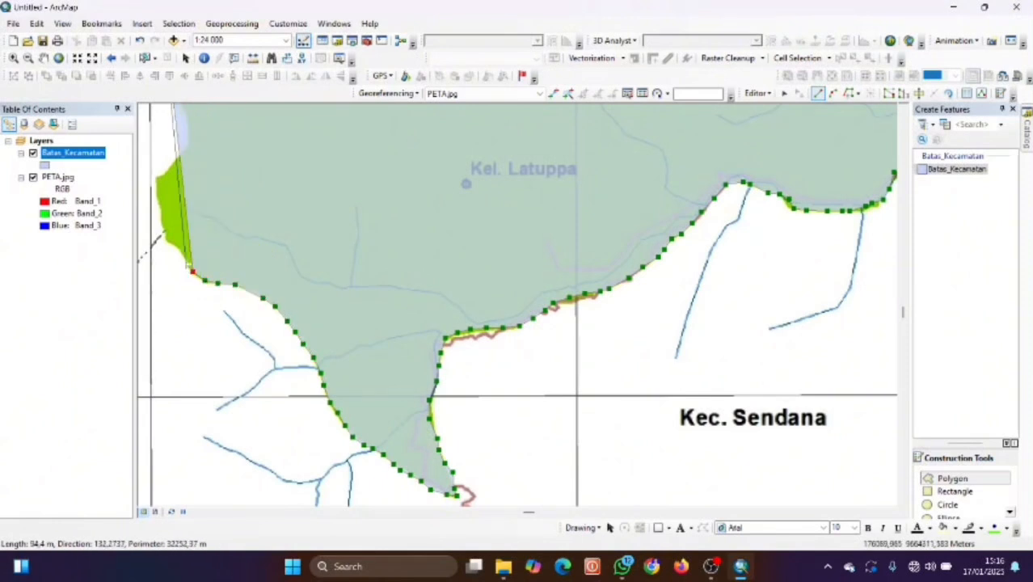
click(179, 252)
click(165, 236)
click(161, 216)
click(159, 195)
click(159, 177)
click(169, 168)
click(188, 139)
click(188, 119)
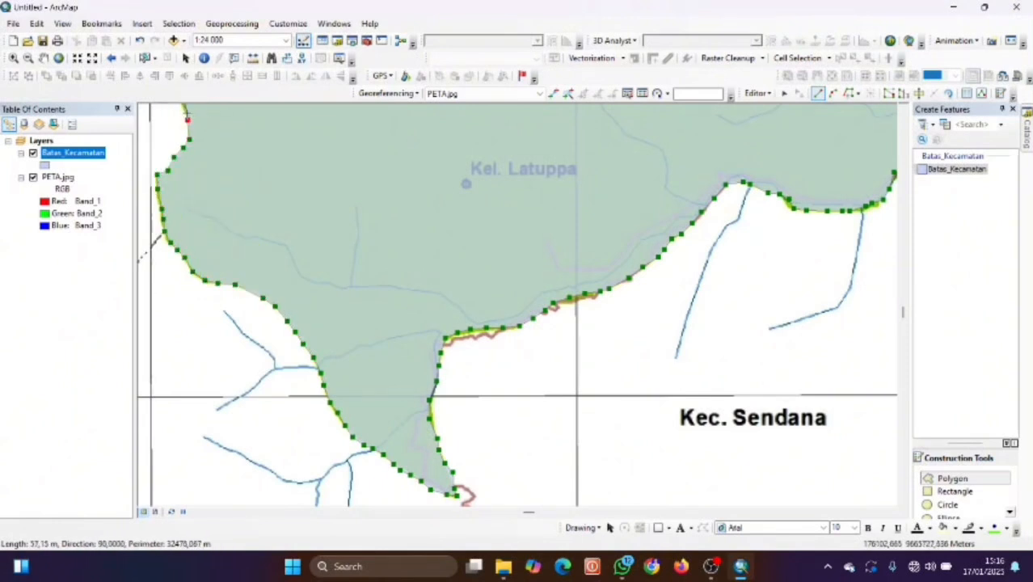
click(187, 114)
drag(188, 114, 252, 200)
drag(254, 134, 319, 241)
click(310, 295)
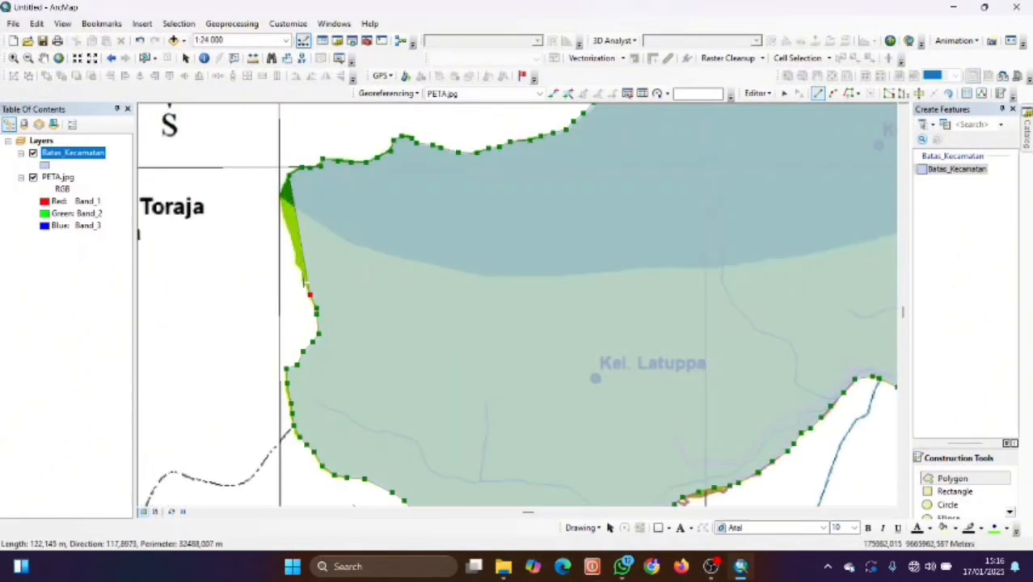
click(299, 273)
click(297, 261)
click(297, 252)
click(289, 240)
click(285, 218)
click(282, 200)
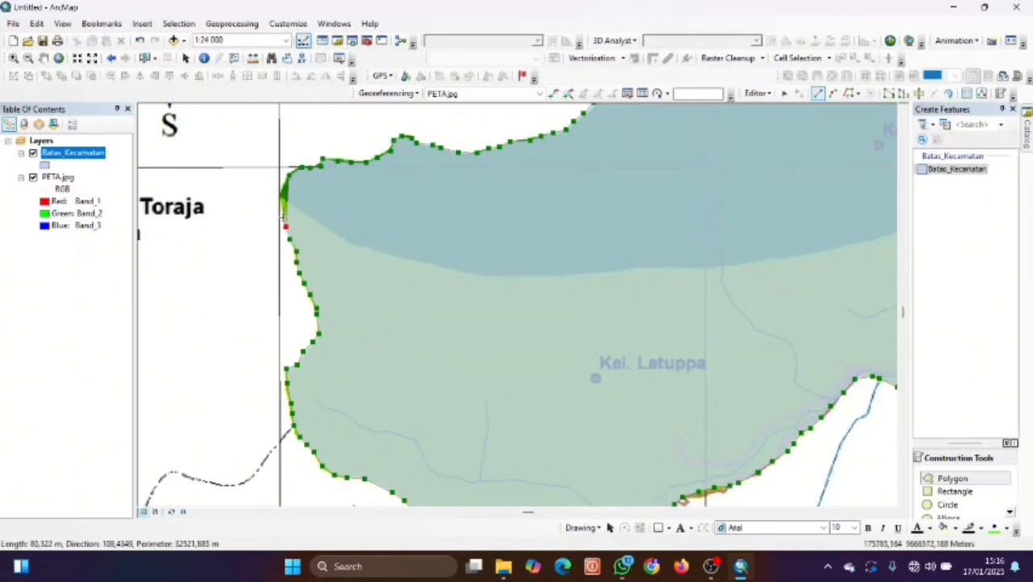
Finish the Batas_Kecamatan polygon sketch and zoom the map to the whole layer.
double_click(283, 188)
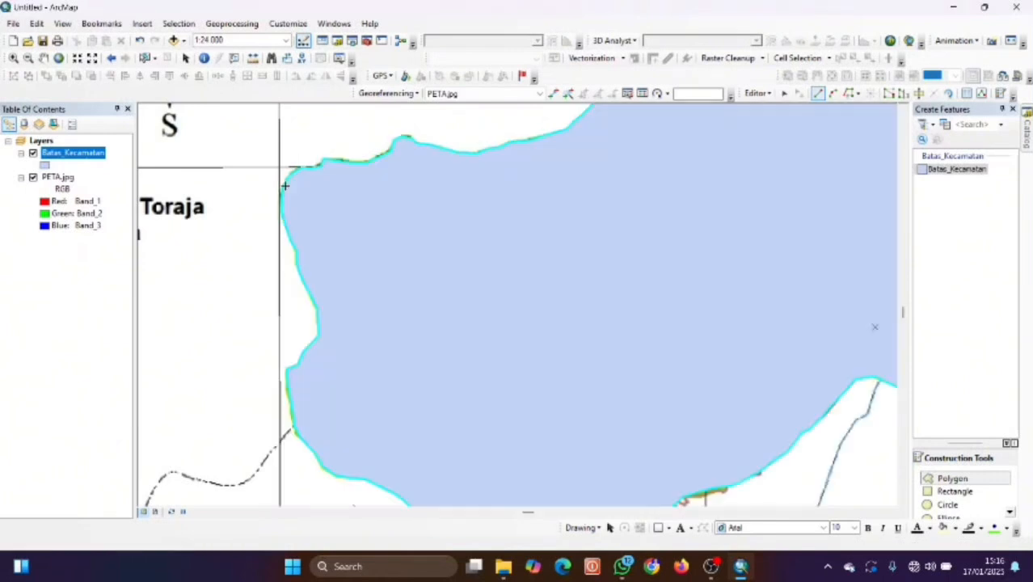
key(Right)
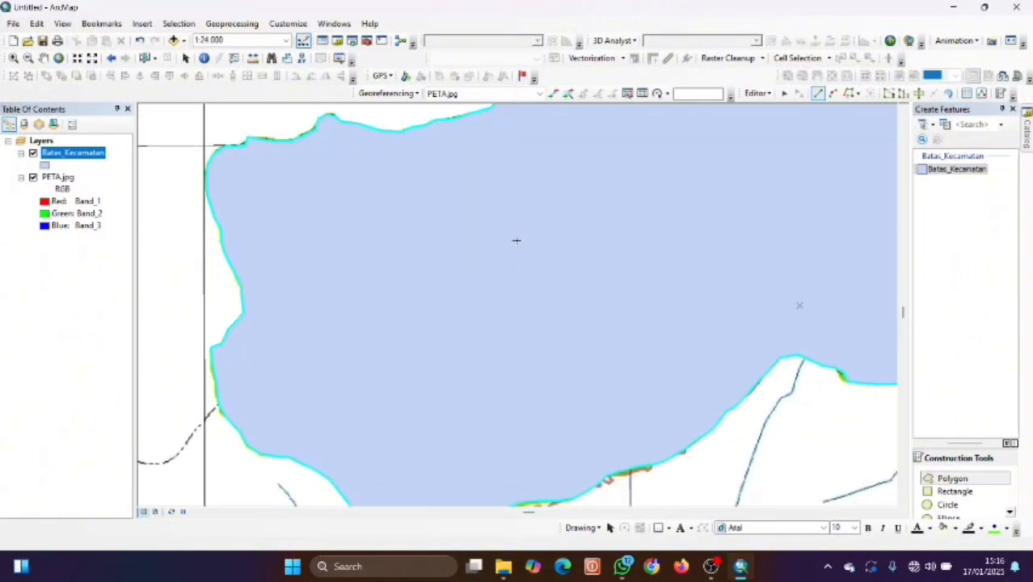
right_click(73, 156)
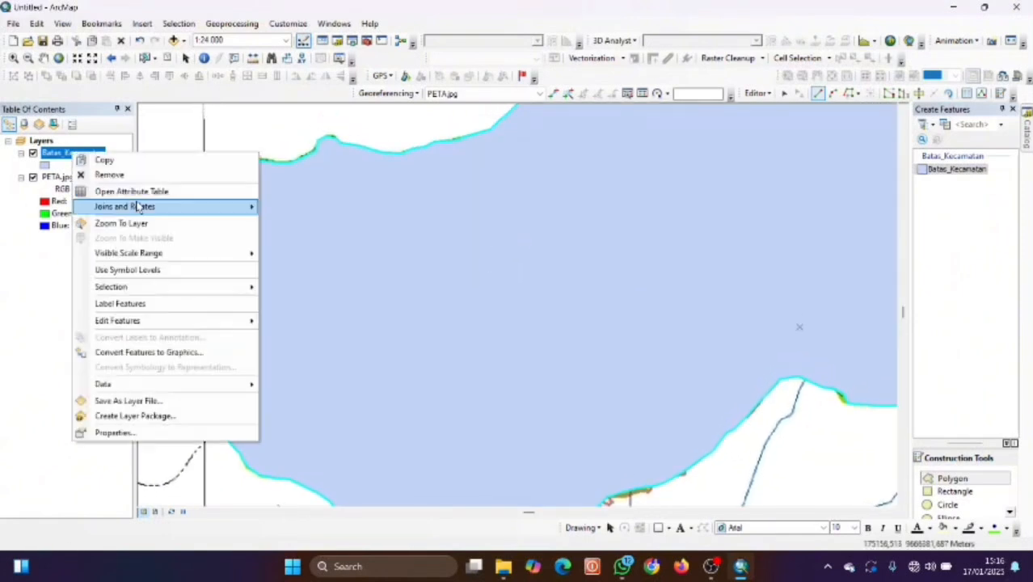
click(121, 222)
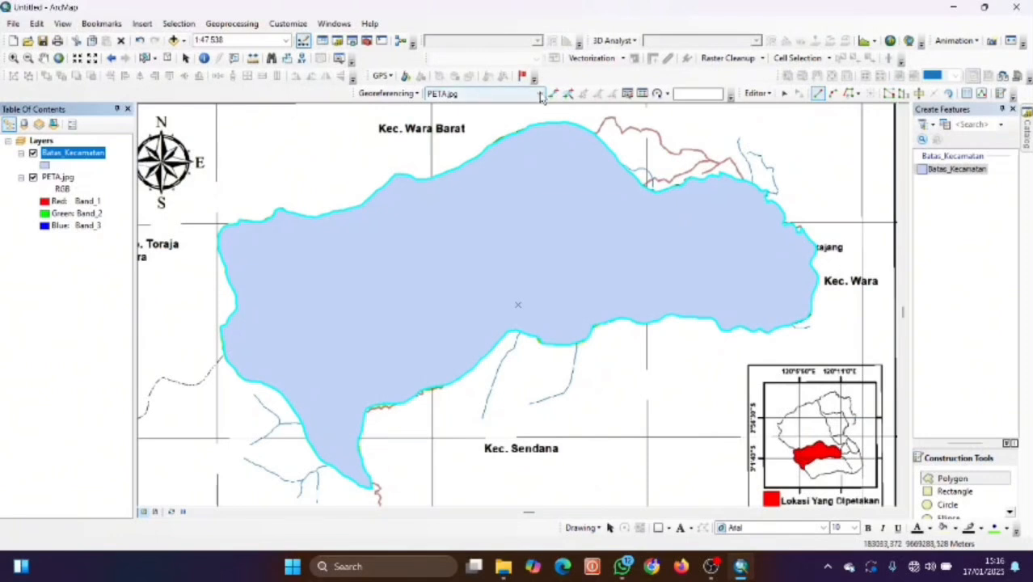
Save the traced boundary edits and stop editing the district layer.
click(766, 95)
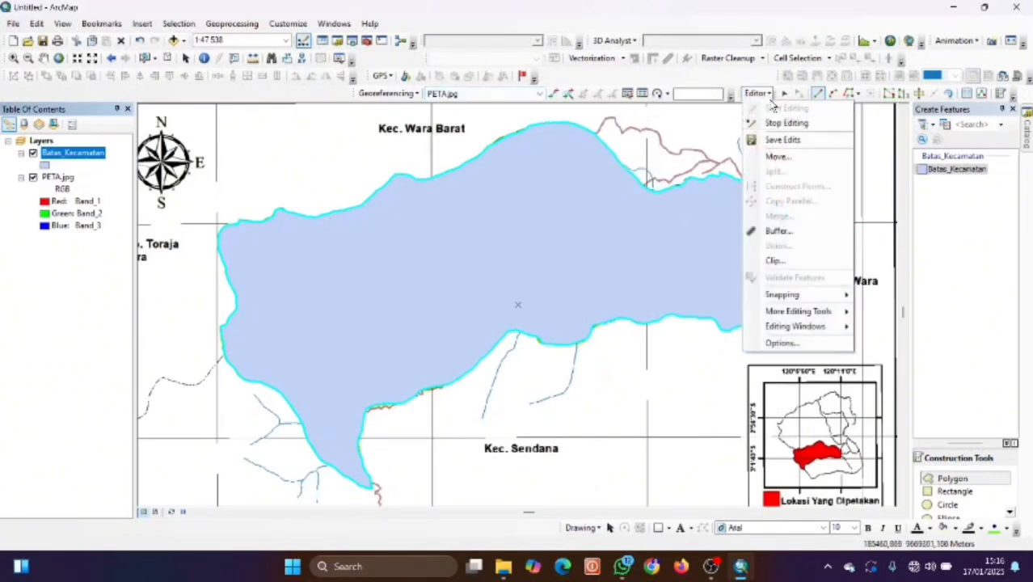
click(769, 125)
click(759, 93)
click(782, 122)
Recentre the district on the map and show the Catalog window.
drag(651, 160, 724, 133)
drag(644, 143, 561, 161)
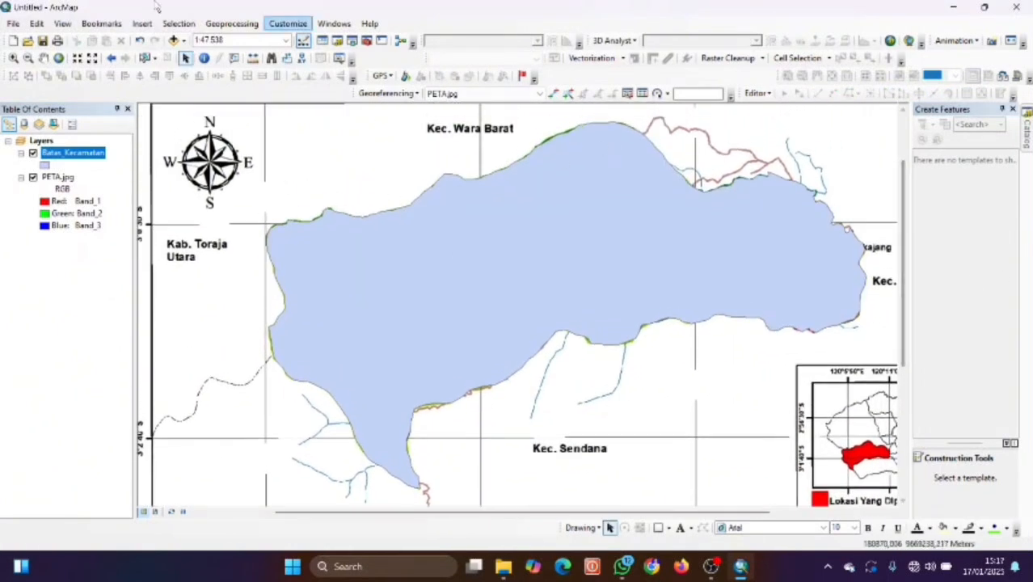
click(337, 42)
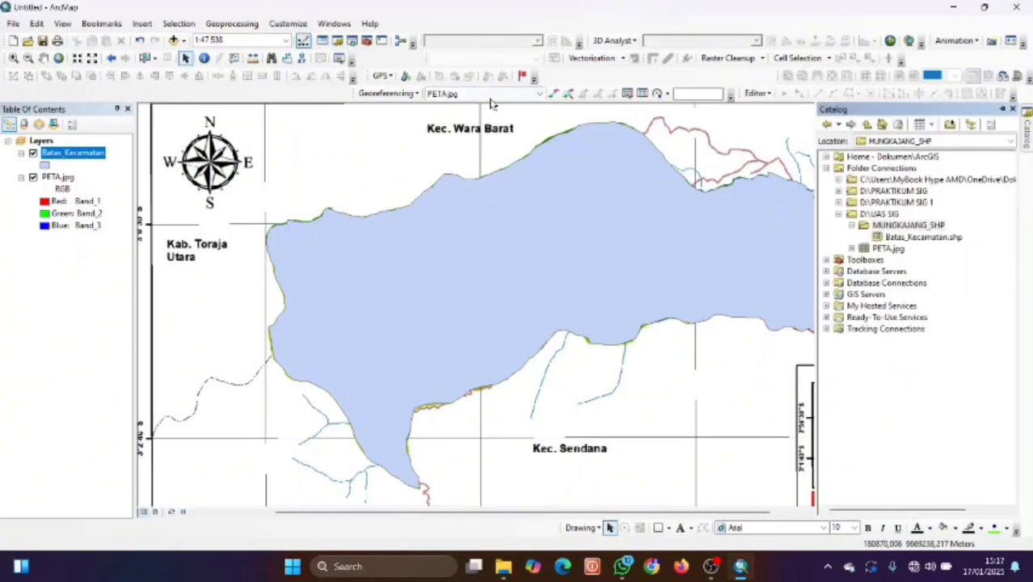
Set up a new Polyline shapefile named Batas_Kecamatan in MUNGKAJANG_SHP and open its coordinate system settings.
right_click(922, 227)
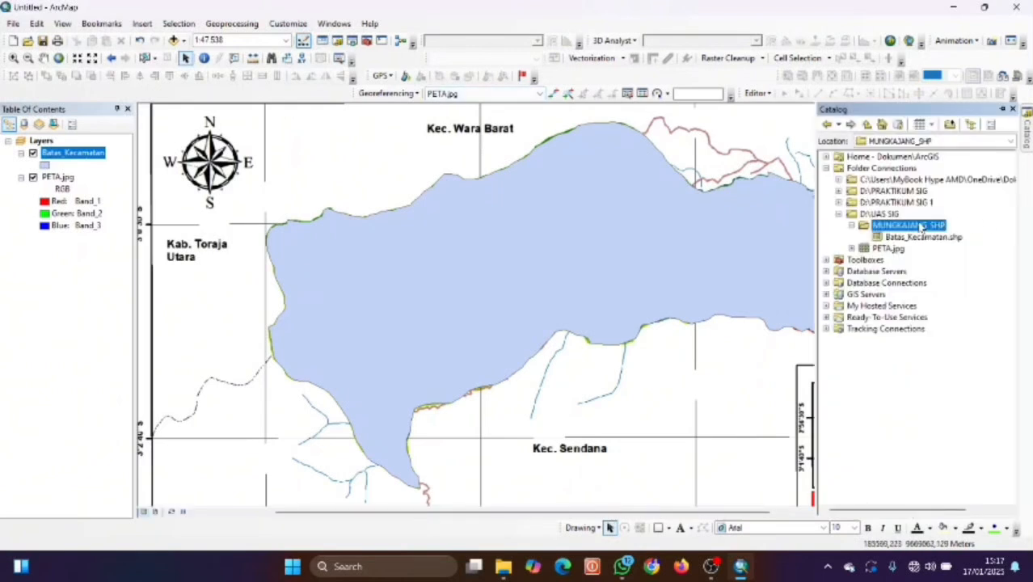
mouse_move(964, 316)
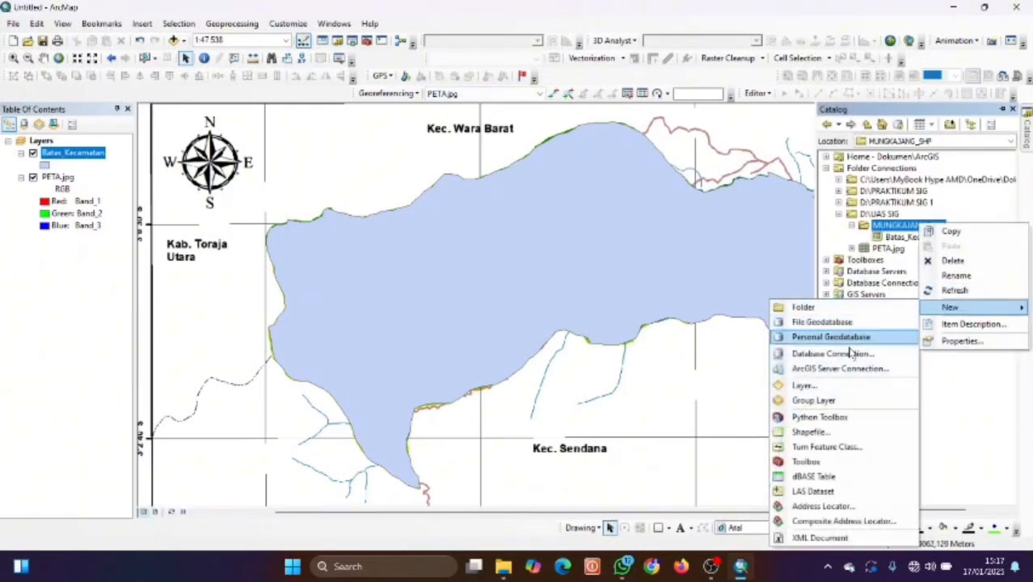
click(821, 437)
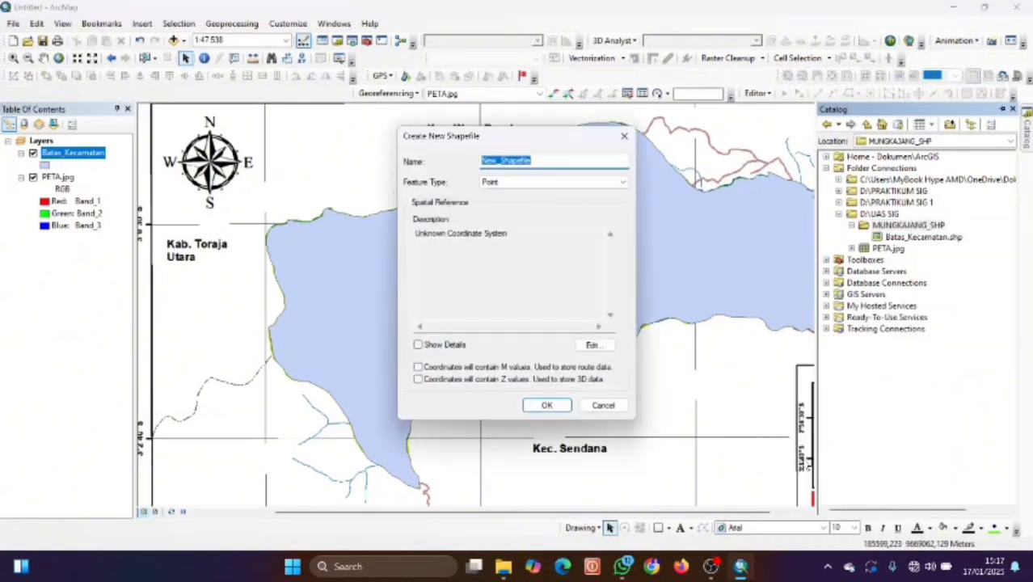
key(BackSpace)
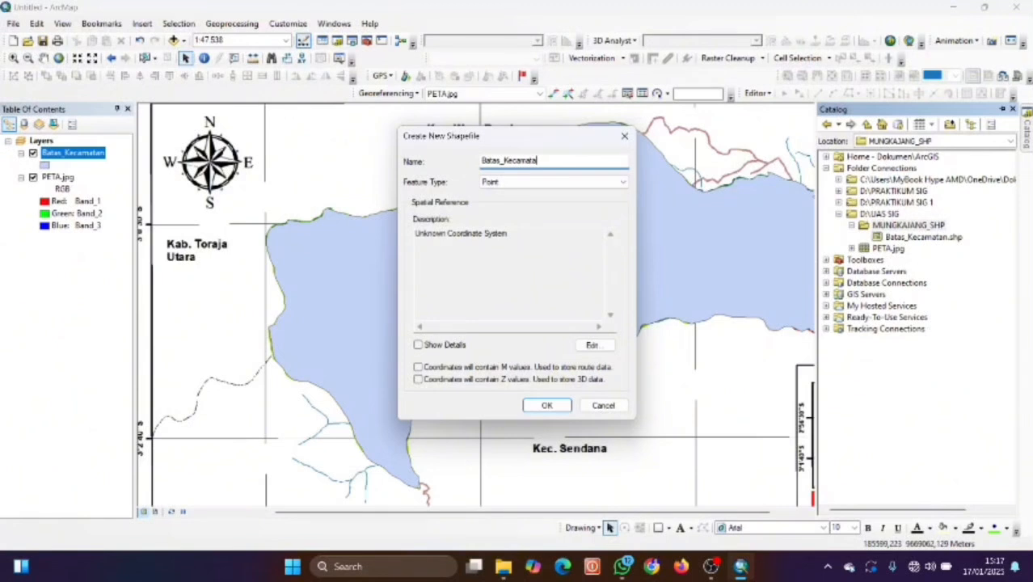
click(621, 182)
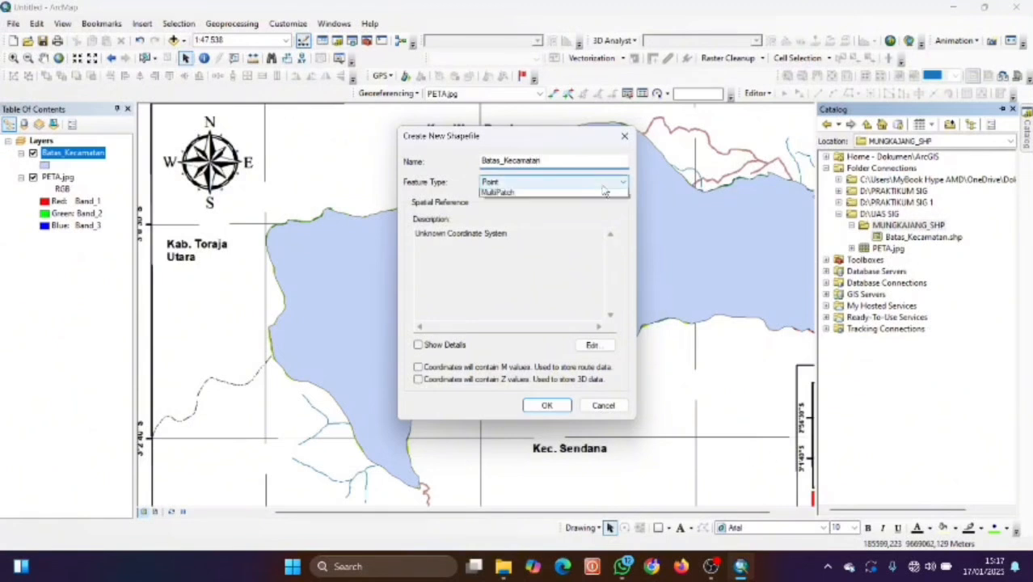
click(588, 202)
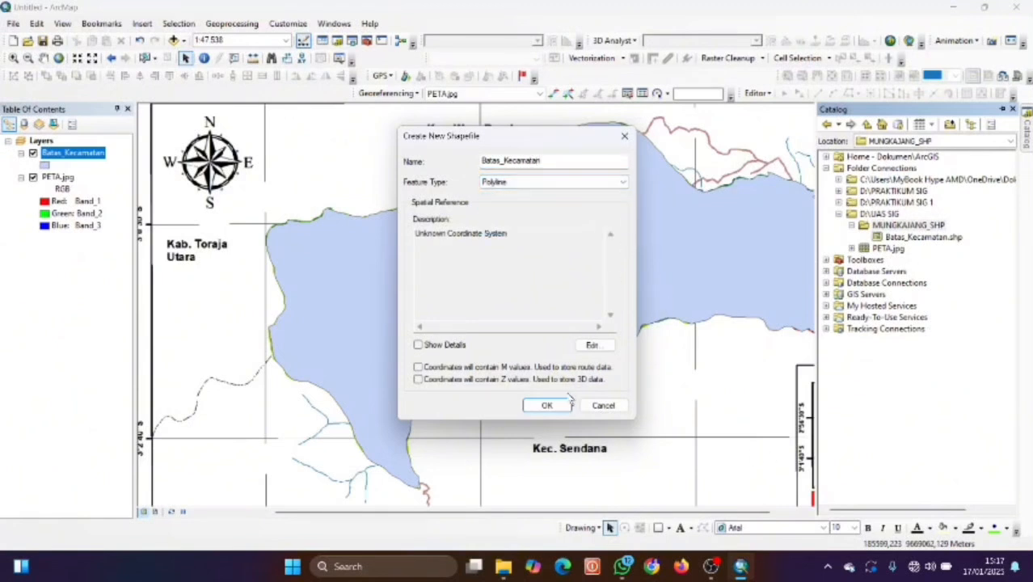
click(592, 345)
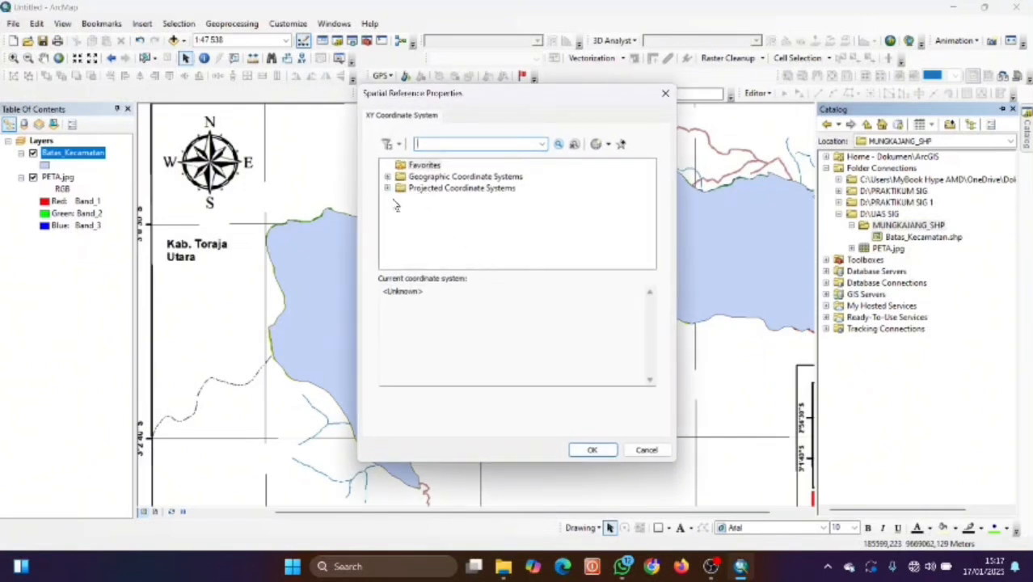
Assign WGS 1984 UTM Zone 51S (Southern Hemisphere) to the shapefile and attempt to create it.
click(387, 187)
scroll(434, 231, down, 3)
click(401, 233)
scroll(440, 244, down, 3)
click(413, 234)
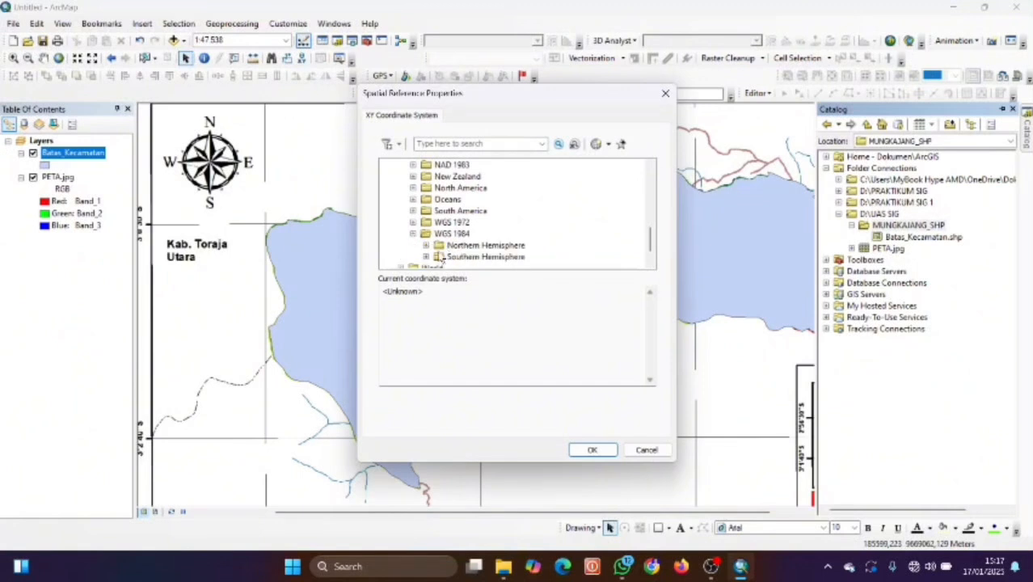
click(426, 256)
scroll(474, 241, down, 5)
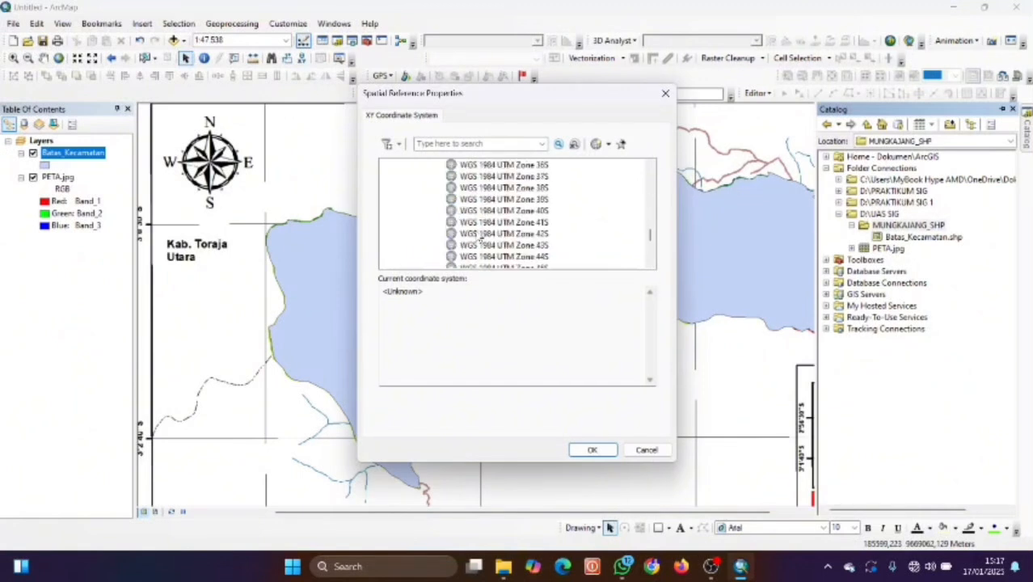
click(533, 234)
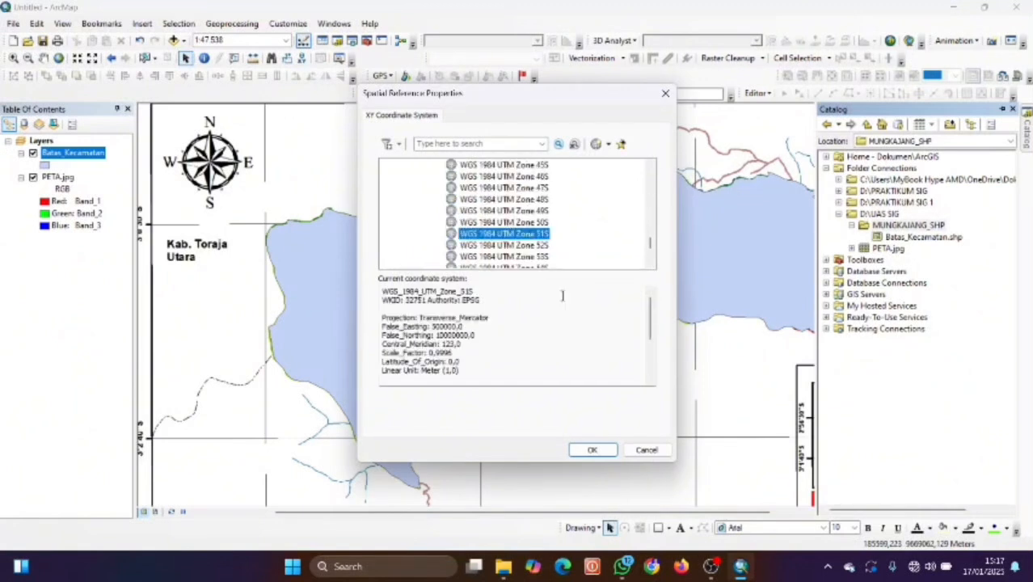
click(595, 450)
click(550, 404)
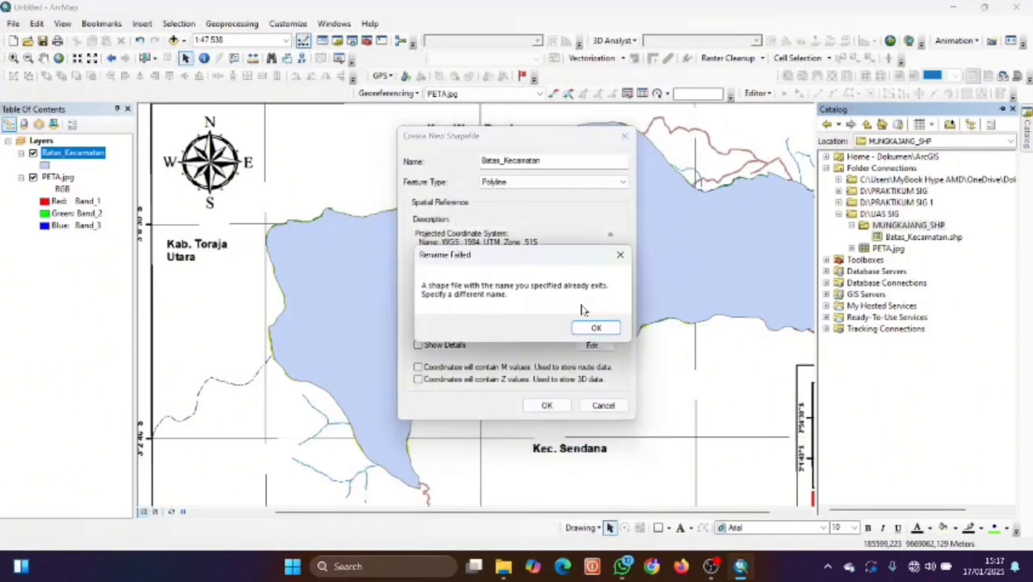
Dismiss the name-exists error and create the shapefile as Batas_Kelurahan with Polygon feature type.
click(619, 258)
click(560, 162)
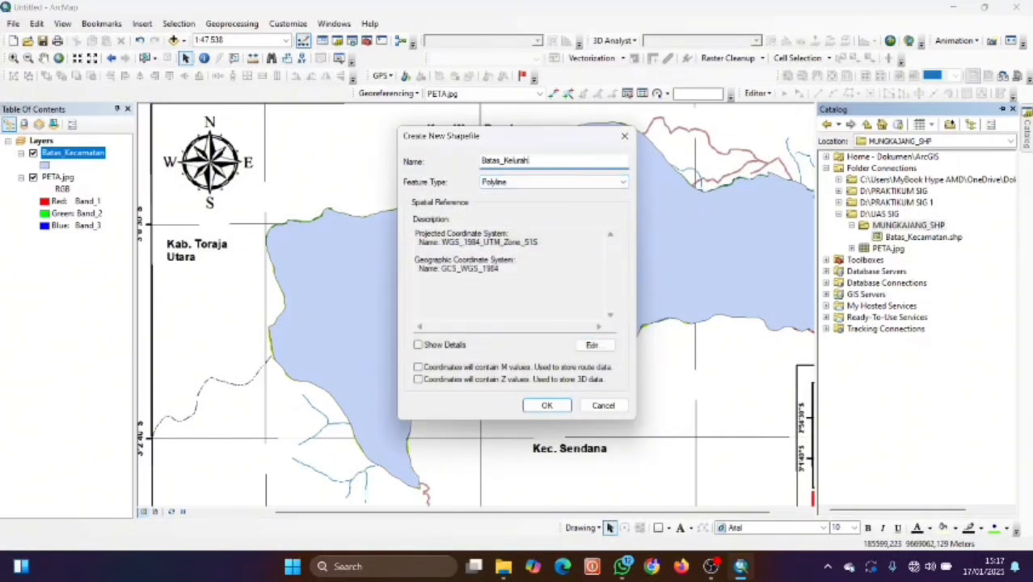
click(576, 187)
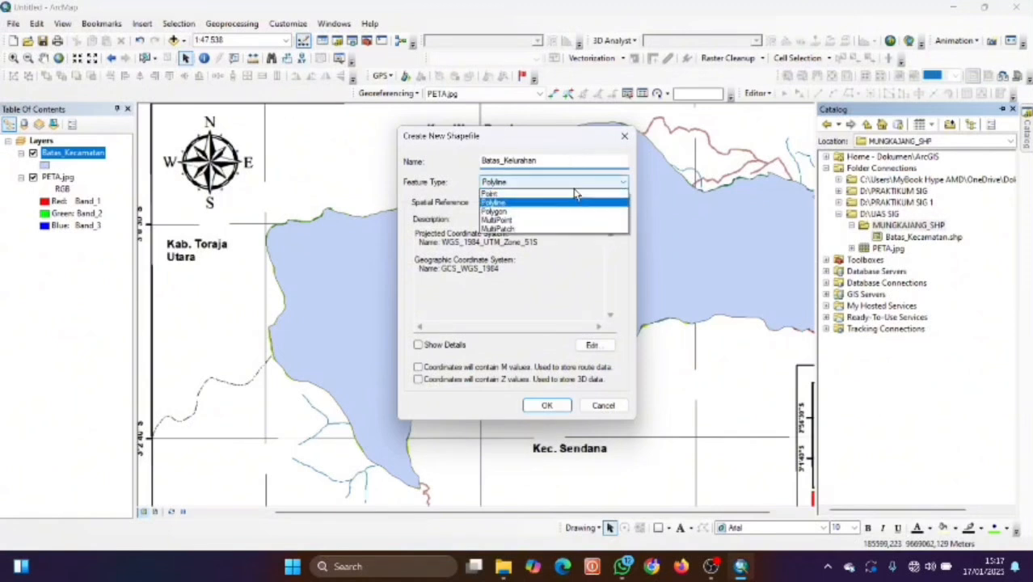
click(534, 209)
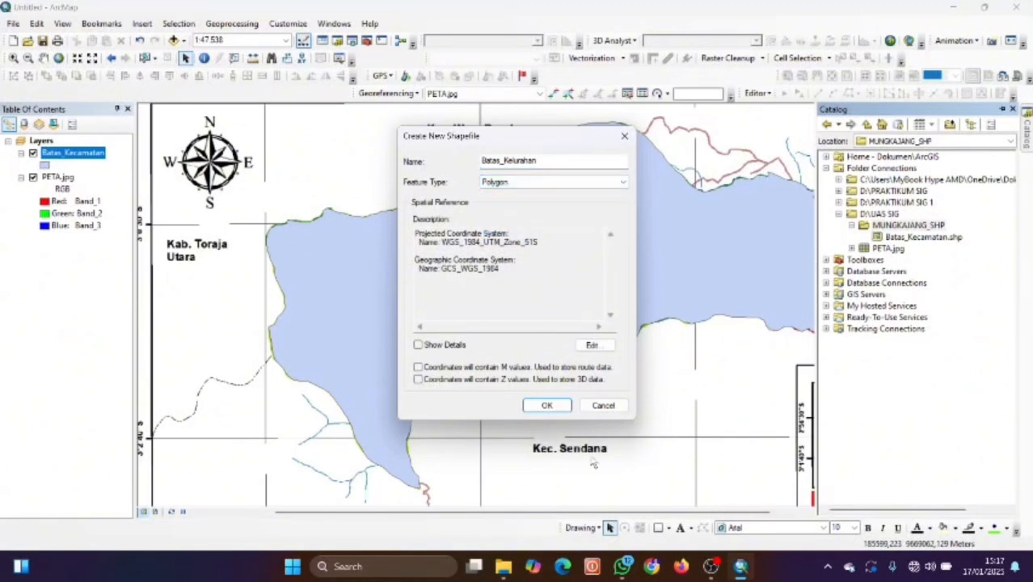
click(548, 405)
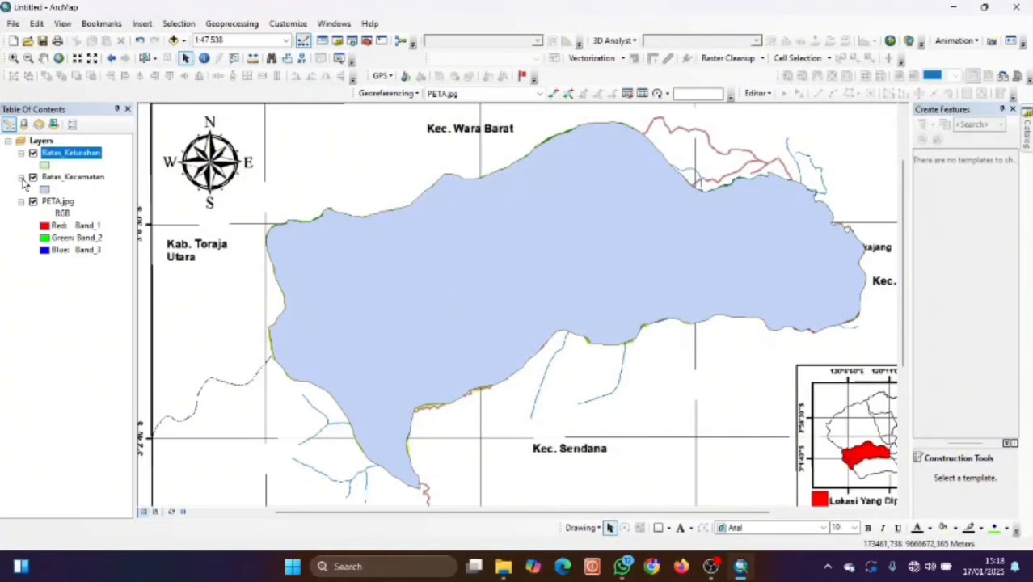
Hide Batas_Kecamatan to reveal the coloured village map and bring the western villages into view.
click(33, 177)
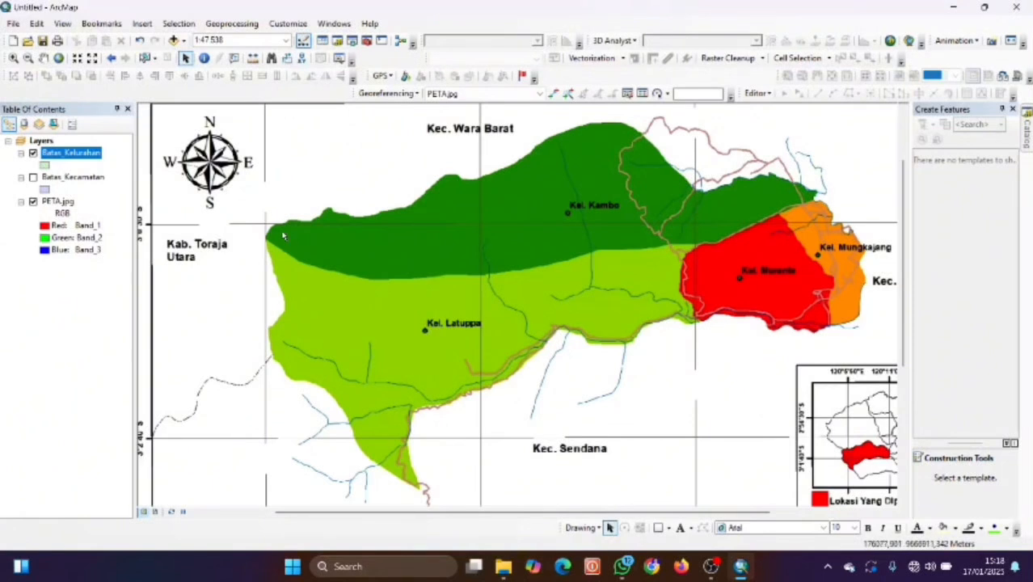
drag(279, 231, 333, 231)
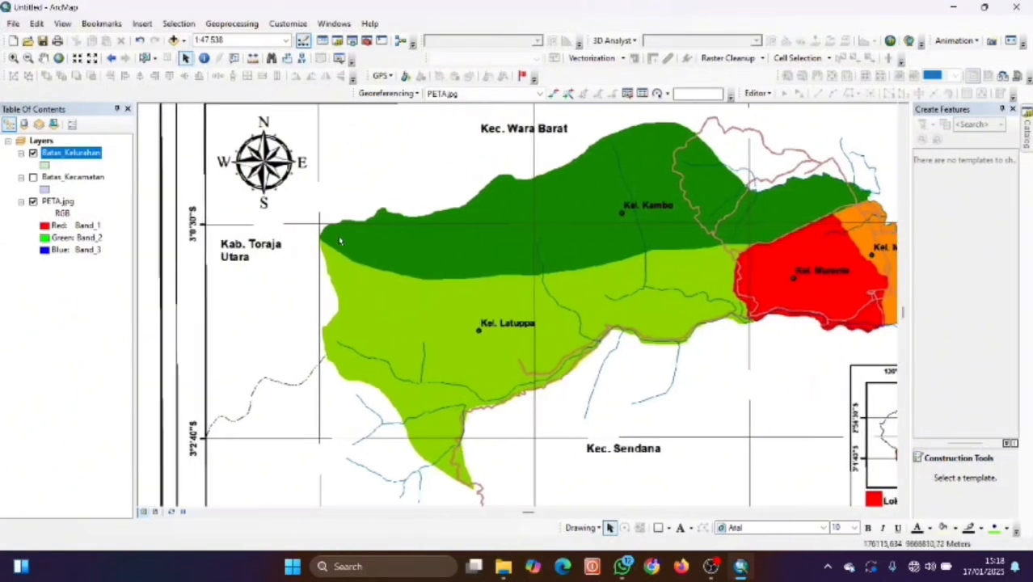
scroll(341, 240, up, 1)
scroll(339, 240, down, 1)
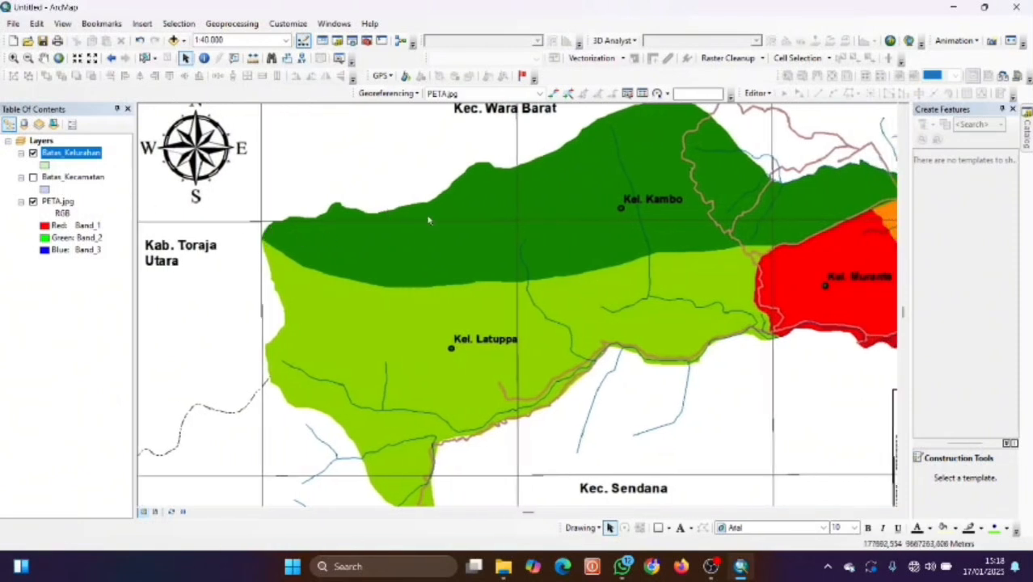
Start an edit session and pick the Batas_Kelurahan feature template.
click(757, 93)
click(777, 106)
click(954, 183)
With the Polygon tool, trace vertices from the western tip along the northern village boundary.
click(986, 478)
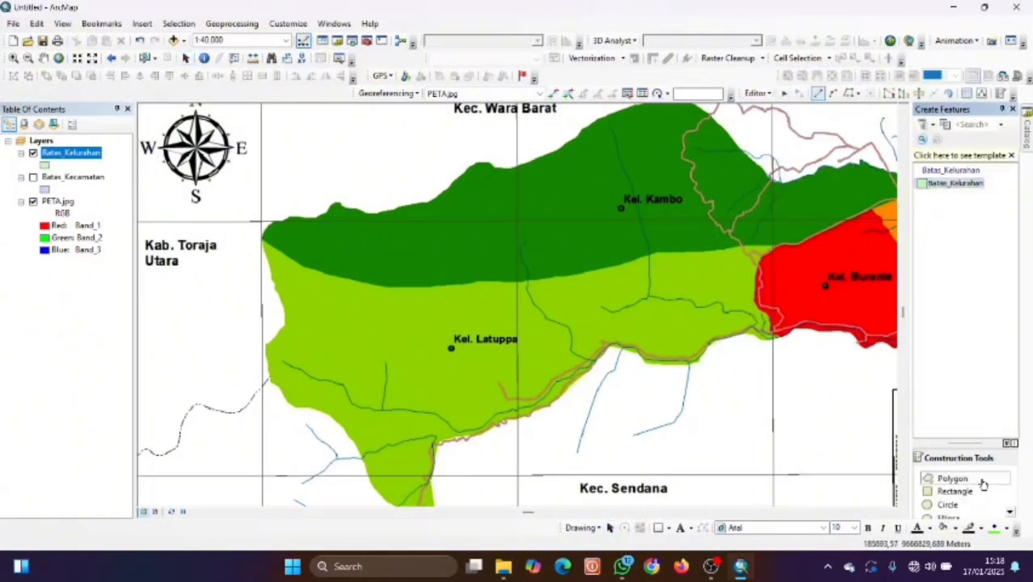
click(261, 238)
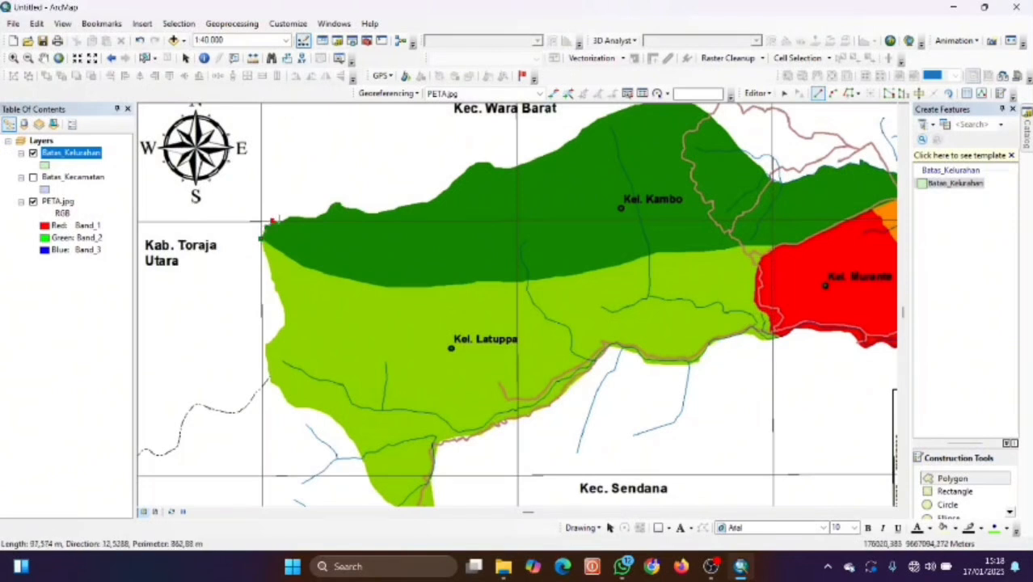
click(288, 218)
click(306, 217)
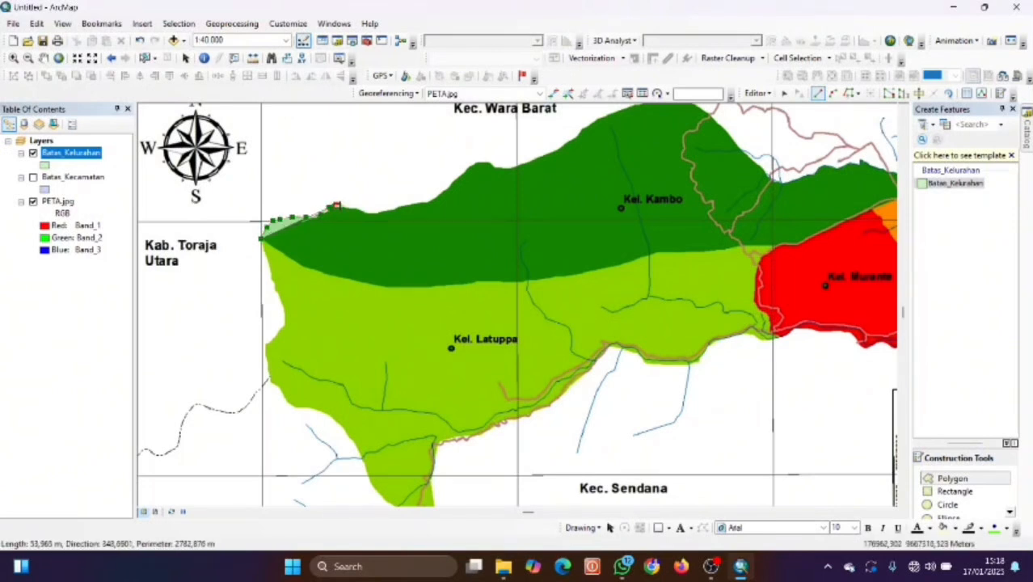
click(358, 212)
click(381, 211)
click(403, 206)
drag(441, 226, 354, 258)
click(348, 233)
click(357, 223)
click(367, 213)
click(392, 196)
click(408, 201)
click(422, 199)
click(438, 196)
click(454, 188)
click(484, 168)
click(519, 149)
click(550, 136)
click(569, 133)
click(583, 134)
click(615, 139)
click(634, 155)
click(653, 181)
click(672, 197)
click(702, 212)
click(731, 201)
click(755, 196)
click(774, 192)
click(796, 202)
click(817, 212)
click(831, 218)
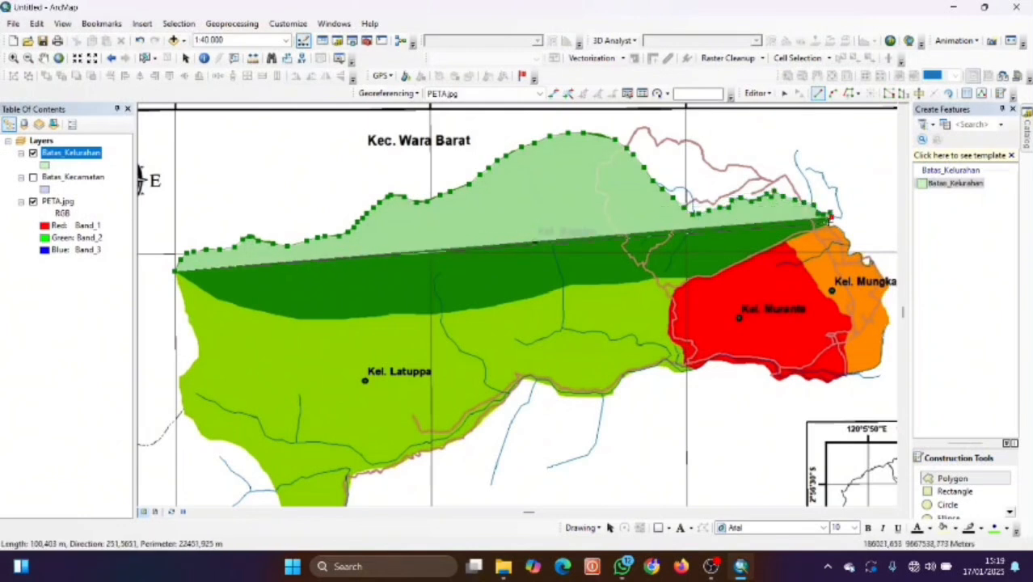
click(847, 238)
Continue the outline down the eastern edge and west along the southern boundary.
click(855, 251)
click(867, 259)
click(879, 267)
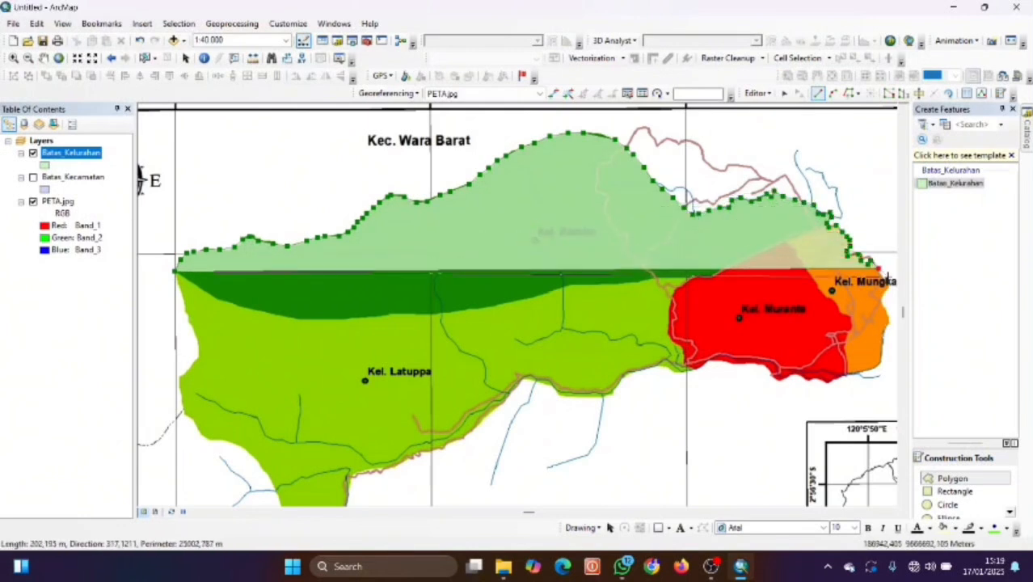
click(889, 281)
click(889, 316)
click(885, 335)
click(880, 355)
click(875, 370)
click(864, 373)
click(842, 378)
click(831, 381)
click(802, 376)
click(763, 368)
click(739, 364)
click(715, 366)
click(693, 367)
click(671, 368)
click(650, 370)
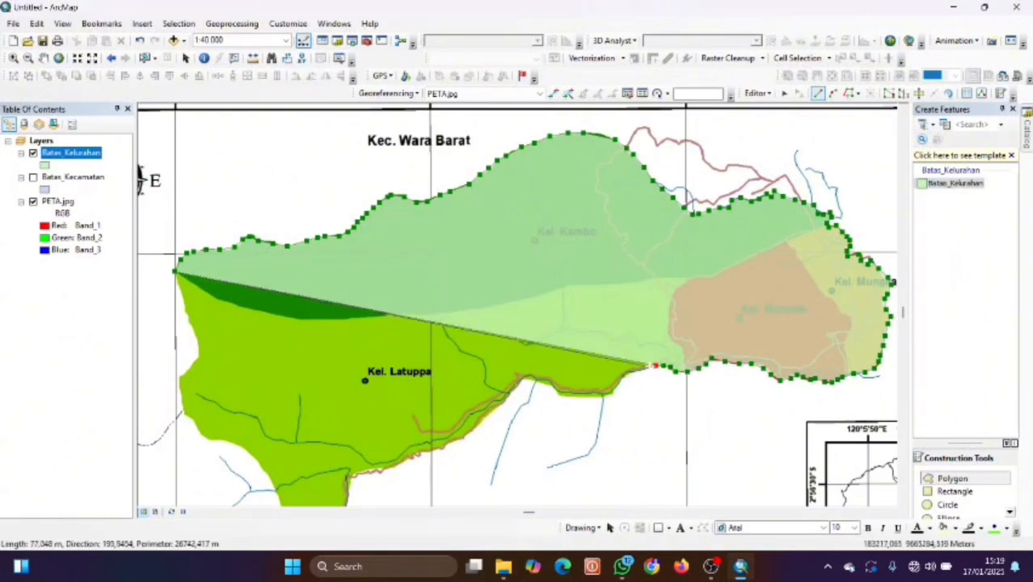
click(635, 375)
click(620, 383)
click(602, 389)
click(580, 396)
click(558, 394)
click(537, 385)
click(517, 383)
click(492, 402)
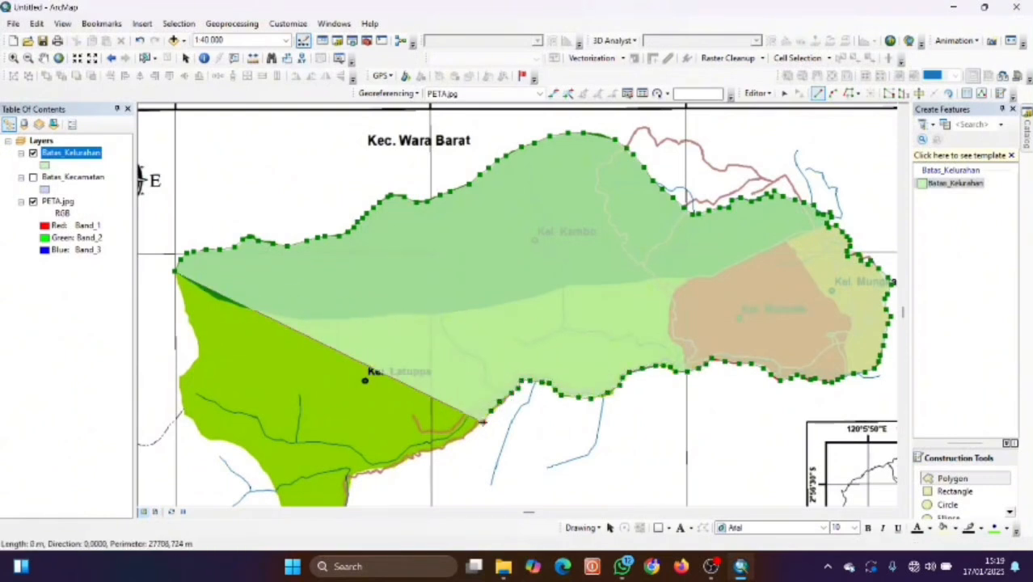
click(462, 423)
click(431, 448)
Trace around the southern tip and up the western edge, finishing the polygon near its start.
click(418, 452)
click(410, 455)
click(400, 460)
drag(369, 488, 494, 392)
click(514, 367)
click(504, 371)
click(494, 371)
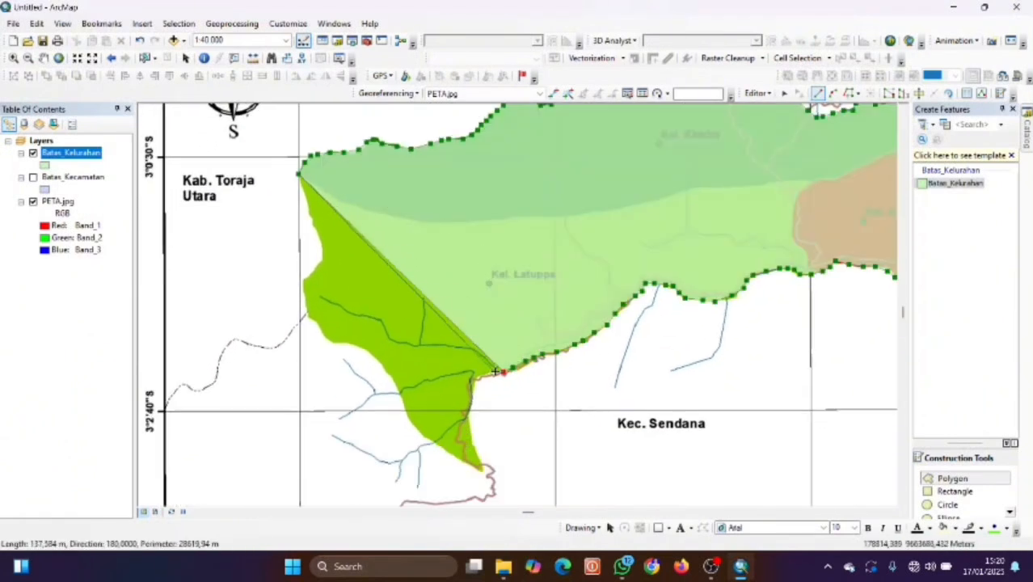
click(472, 440)
click(483, 469)
click(465, 459)
click(441, 446)
click(420, 428)
click(404, 404)
click(399, 391)
click(383, 366)
click(361, 349)
click(336, 342)
click(318, 326)
click(308, 304)
click(304, 282)
click(315, 268)
click(322, 252)
click(322, 244)
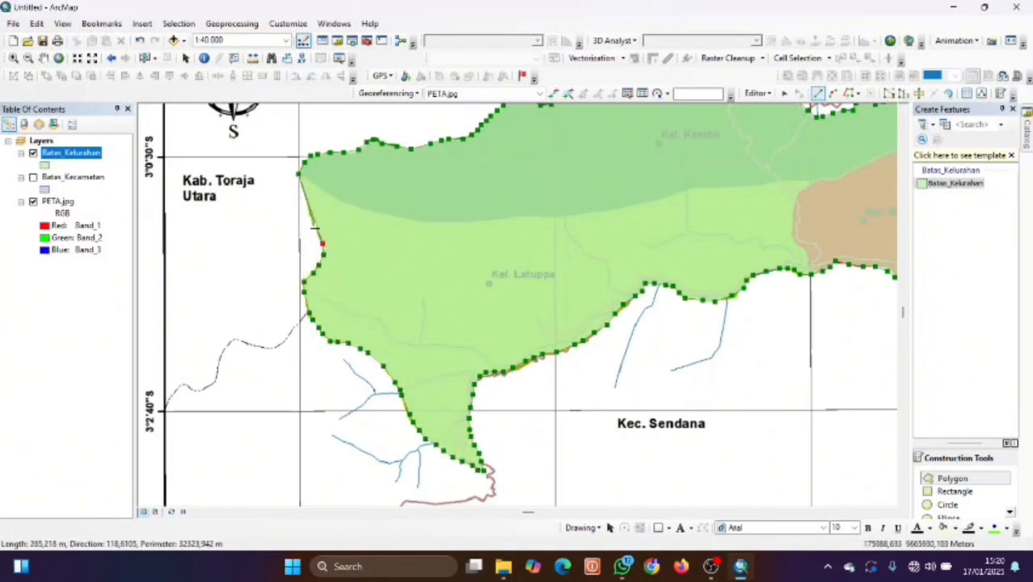
click(304, 195)
double_click(299, 177)
drag(447, 208, 377, 273)
Give the Batas_Kelurahan layer a hollow fill symbol.
click(45, 164)
click(383, 260)
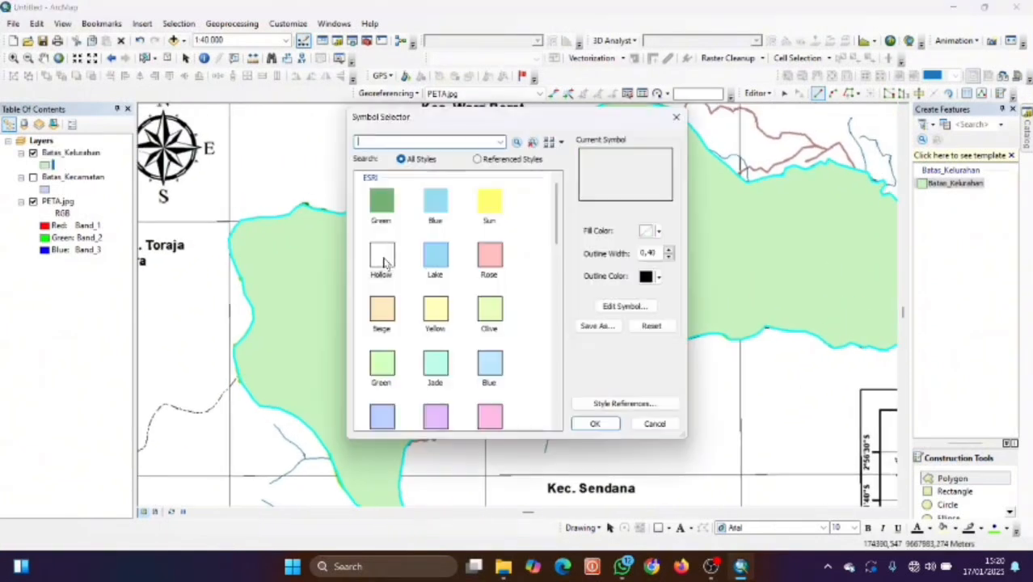
click(596, 423)
Cut the outline along the red/orange boundary of the eastern villages.
click(918, 92)
scroll(230, 215, up, 2)
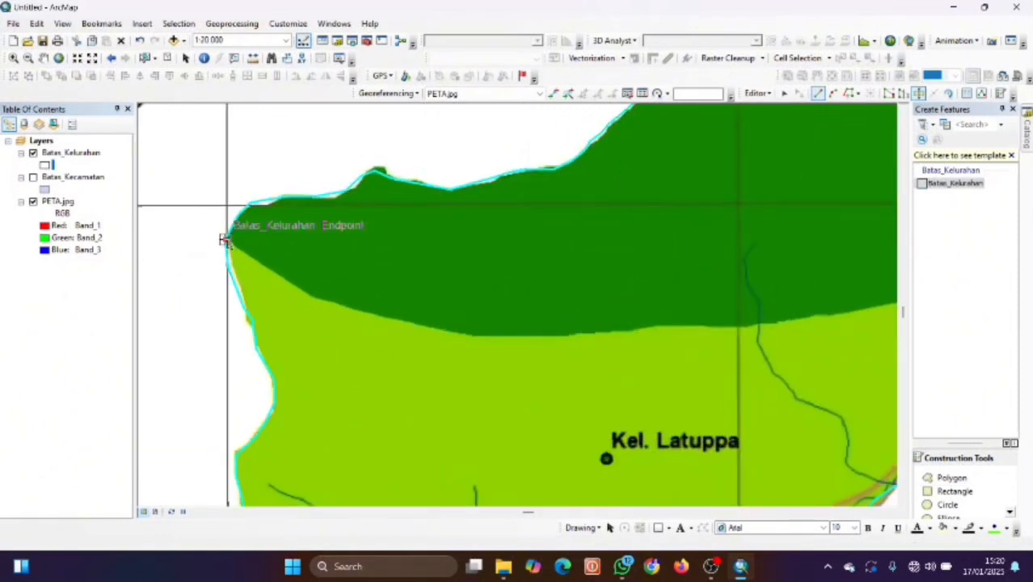
click(225, 240)
click(309, 295)
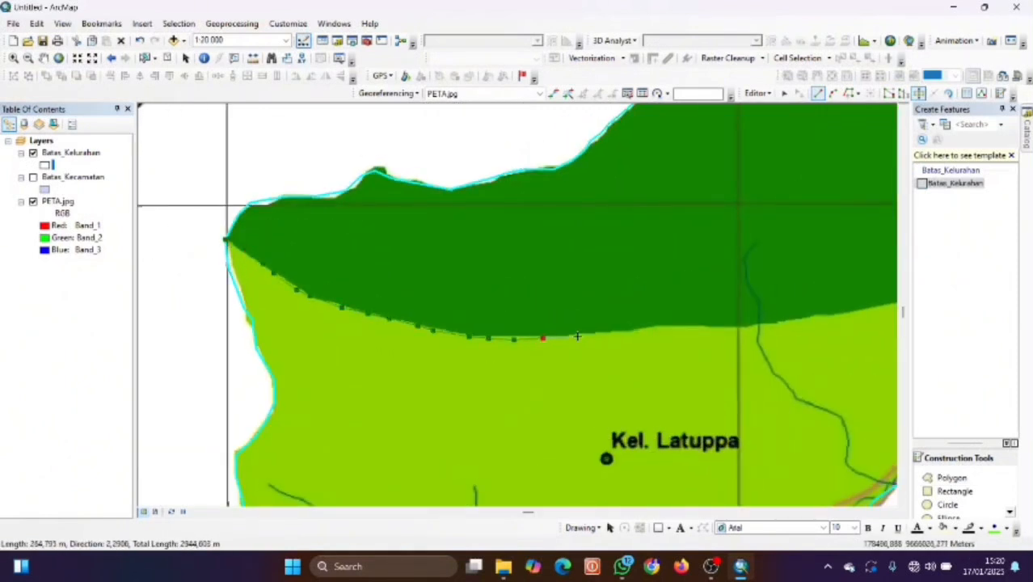
scroll(830, 315, down, 3)
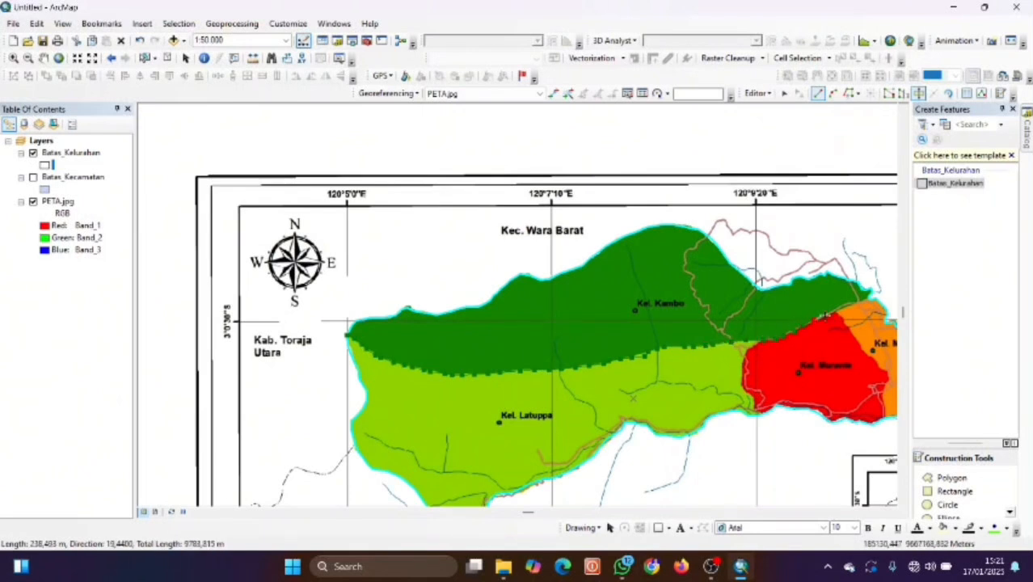
scroll(830, 321, up, 3)
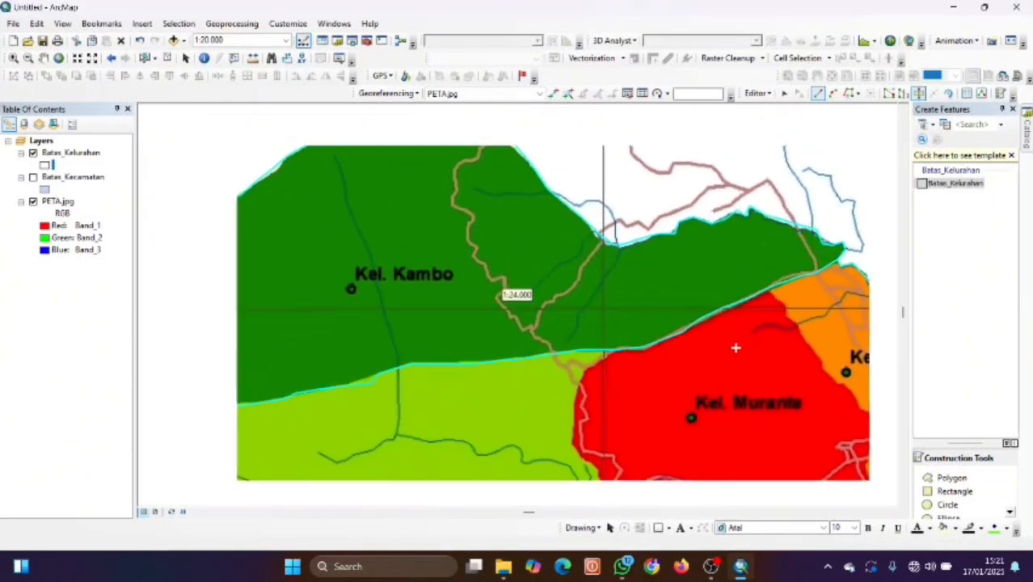
drag(735, 347, 671, 289)
click(707, 229)
click(719, 240)
click(724, 252)
click(731, 263)
click(745, 286)
click(760, 307)
click(771, 323)
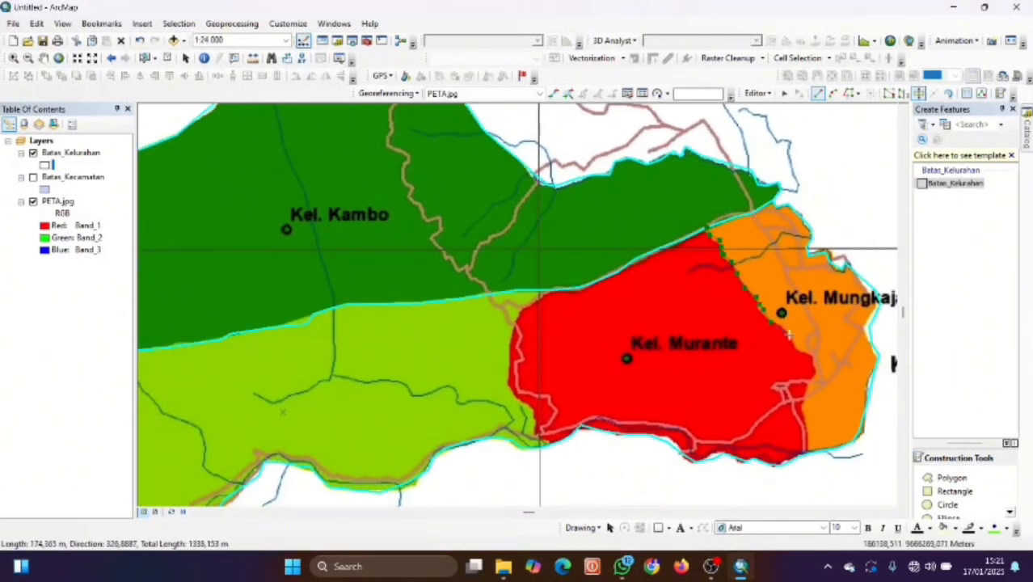
double_click(806, 455)
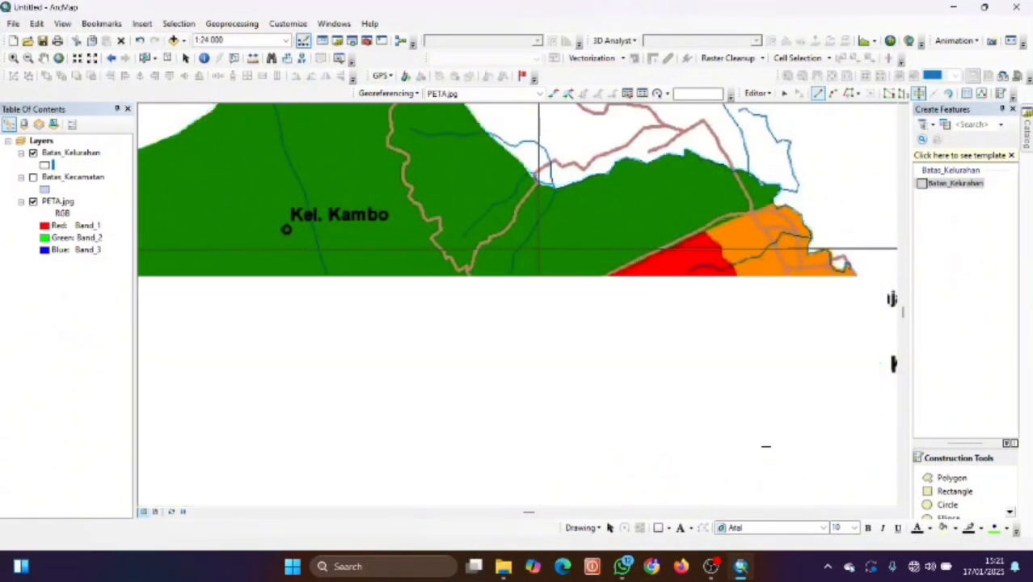
Cut along the green/red boundary to split off the red village.
key(Left)
key(Right)
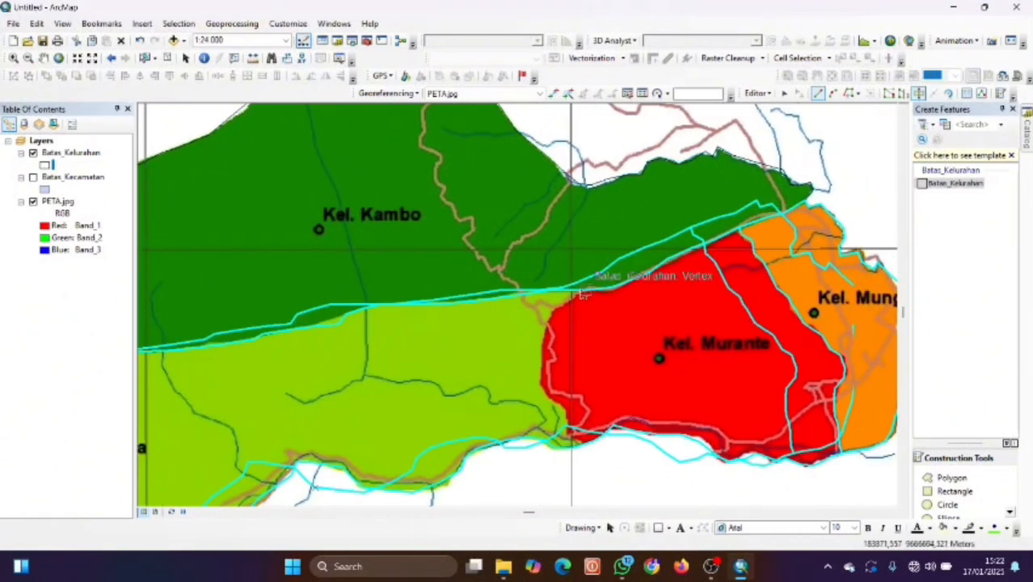
key(Down)
click(588, 274)
click(572, 274)
click(573, 283)
click(564, 292)
click(551, 296)
click(547, 312)
click(542, 331)
click(541, 352)
click(543, 381)
click(555, 392)
double_click(569, 411)
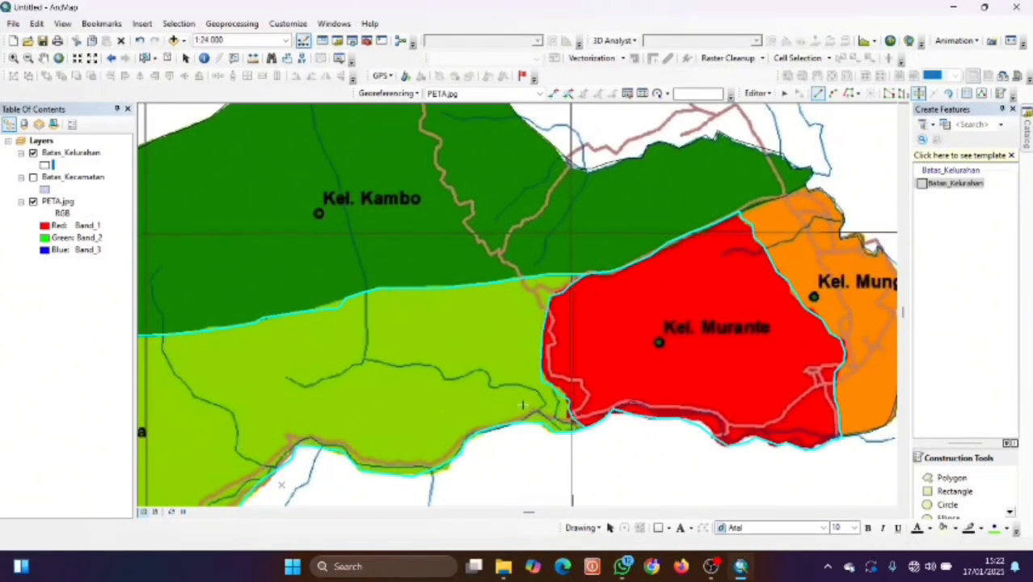
key(Left)
key(Up)
scroll(348, 332, up, 1)
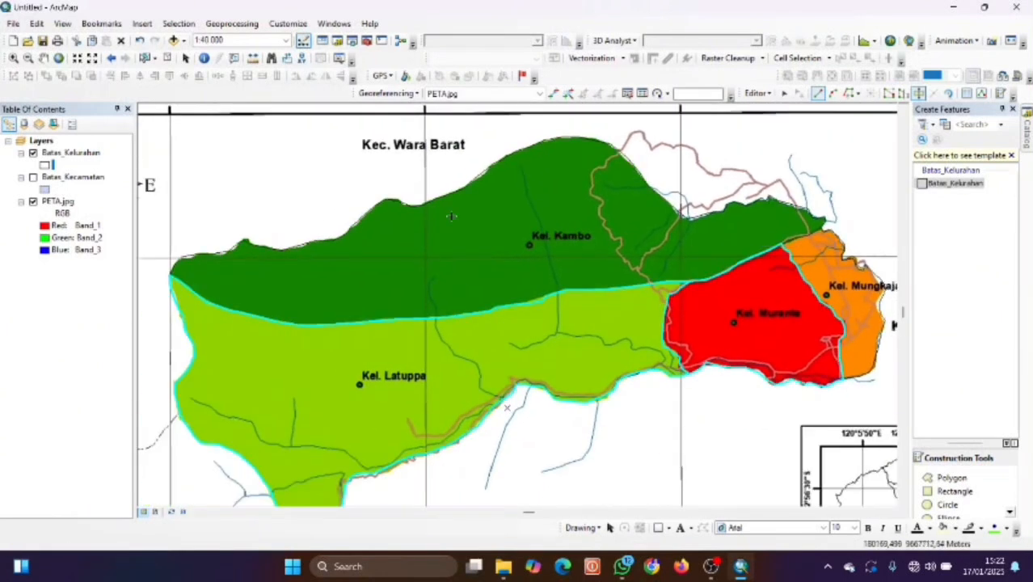
click(757, 93)
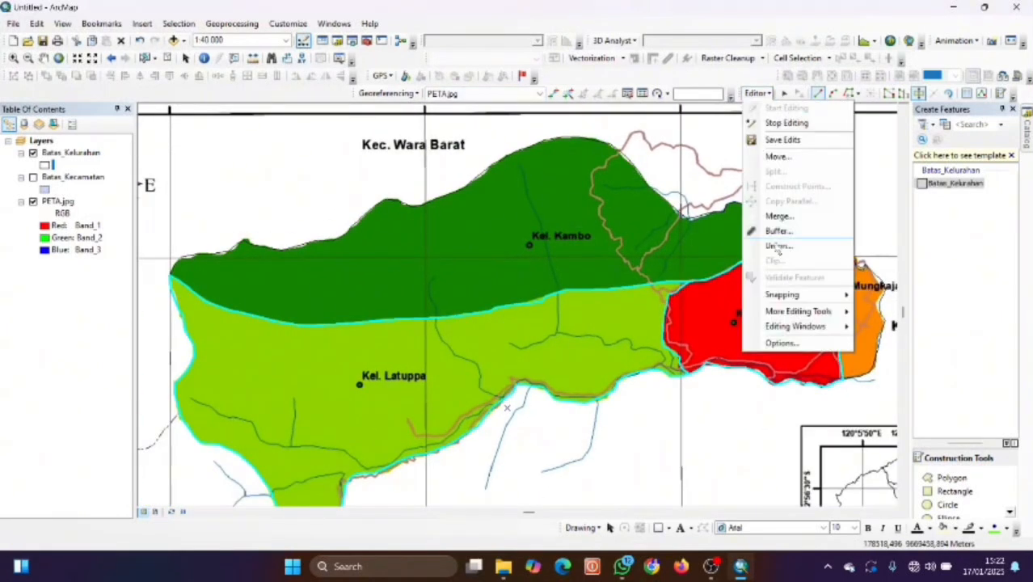
Save the edits and open the Batas_Kelurahan attribute table to review the four polygons.
click(782, 139)
click(757, 94)
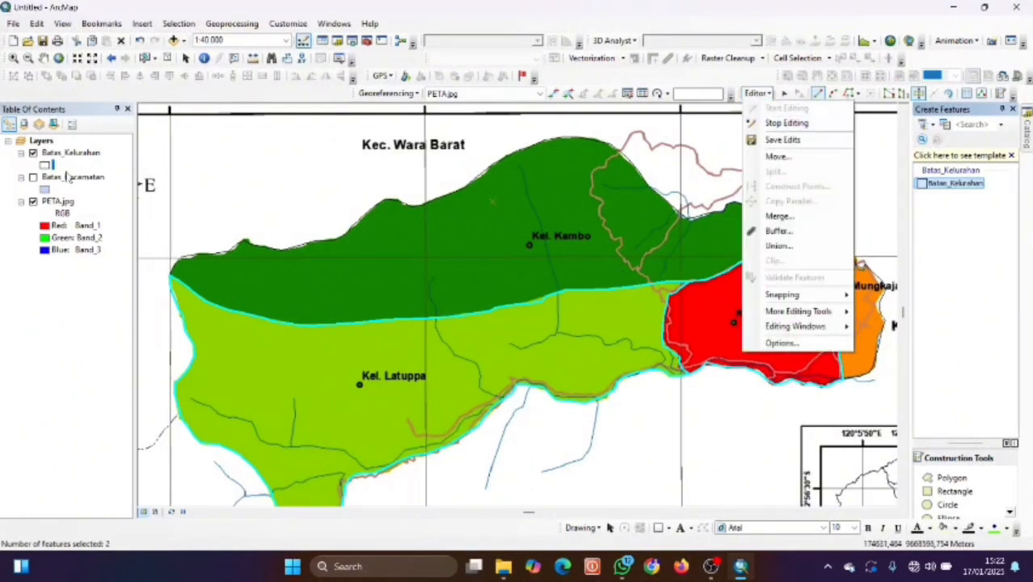
right_click(68, 153)
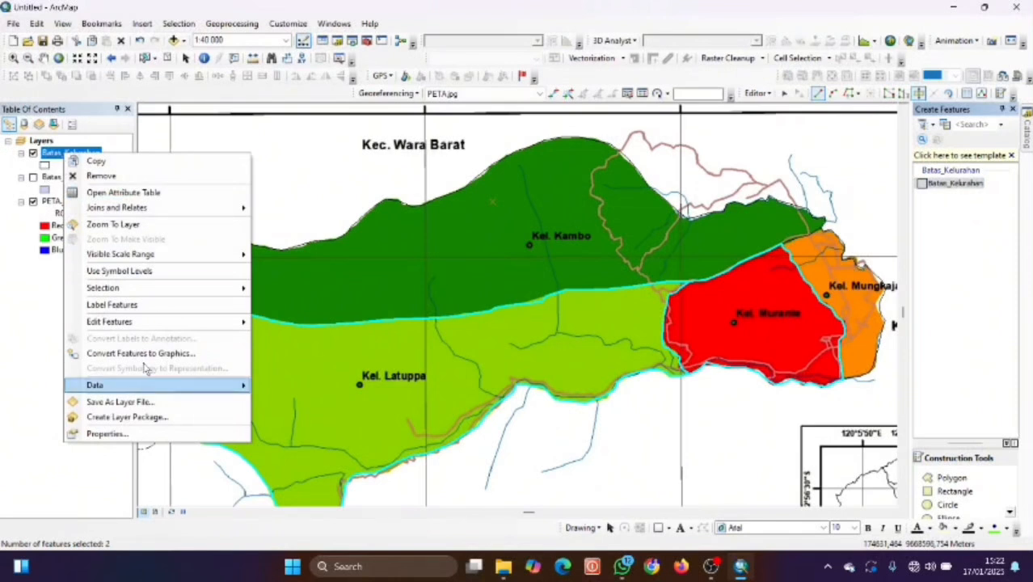
click(149, 194)
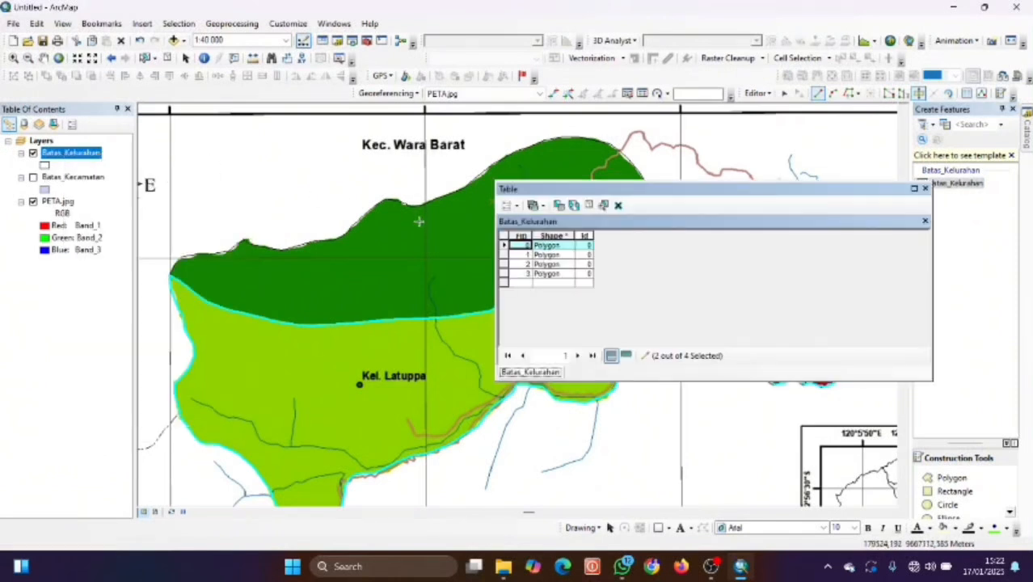
click(536, 283)
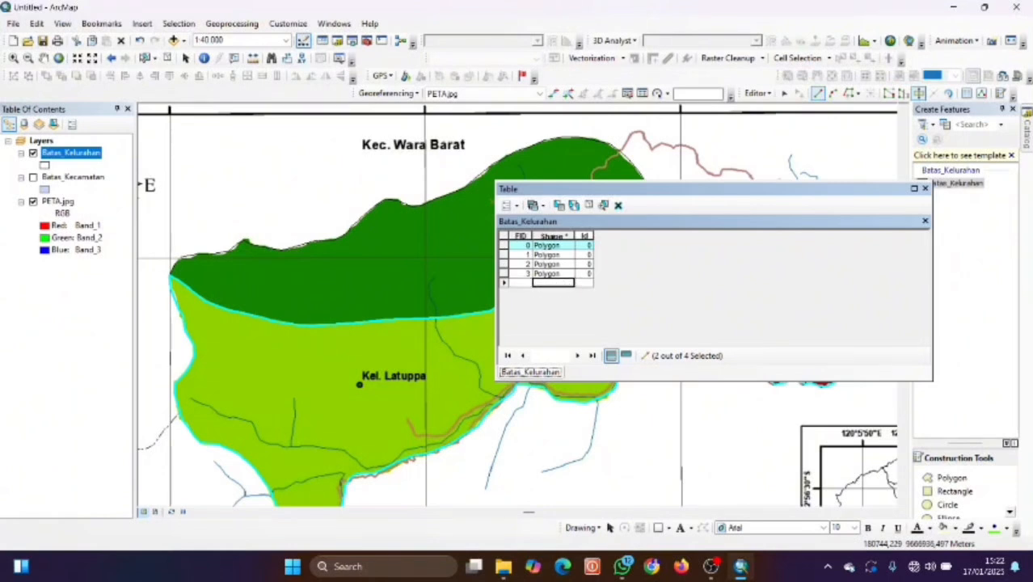
Close the attribute table and stop the editing session.
click(506, 207)
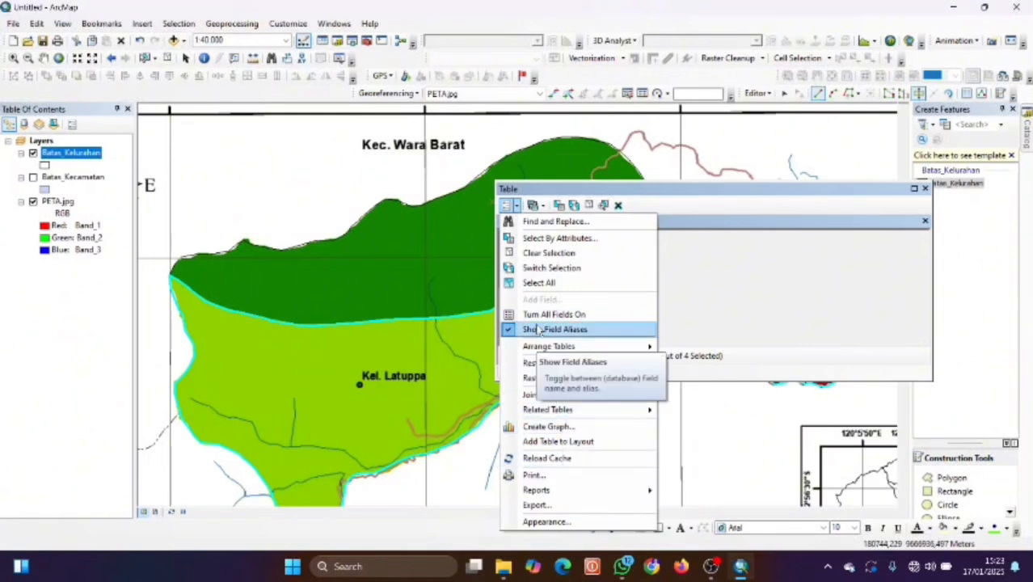
click(924, 189)
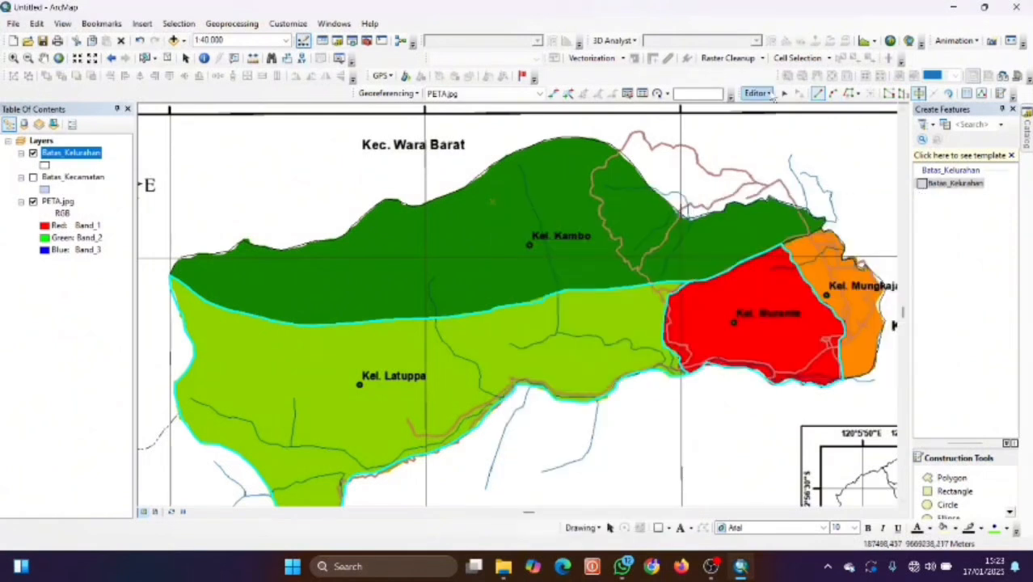
click(757, 93)
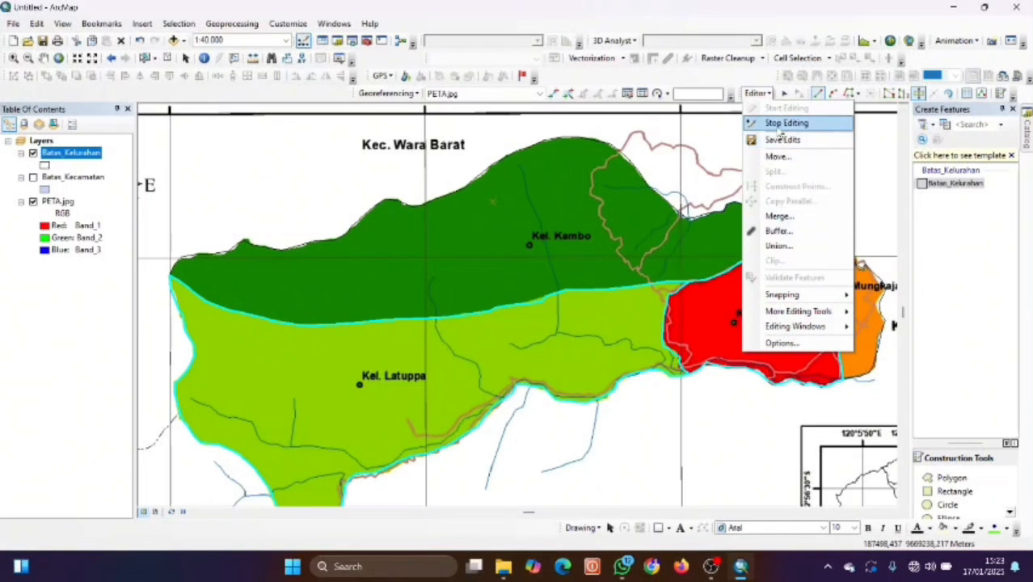
click(781, 125)
Open the Batas_Kelurahan attribute table.
right_click(81, 159)
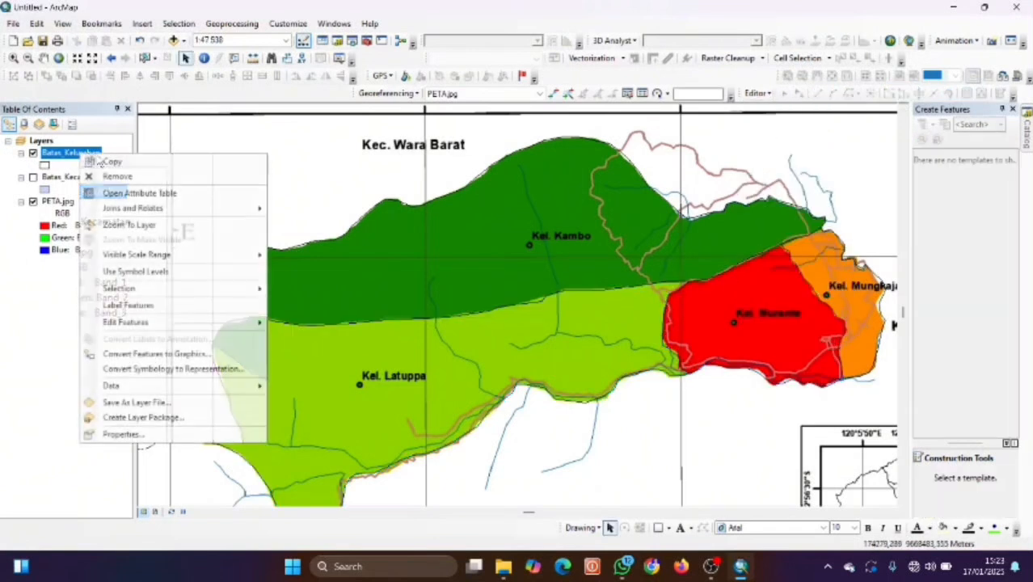
click(181, 195)
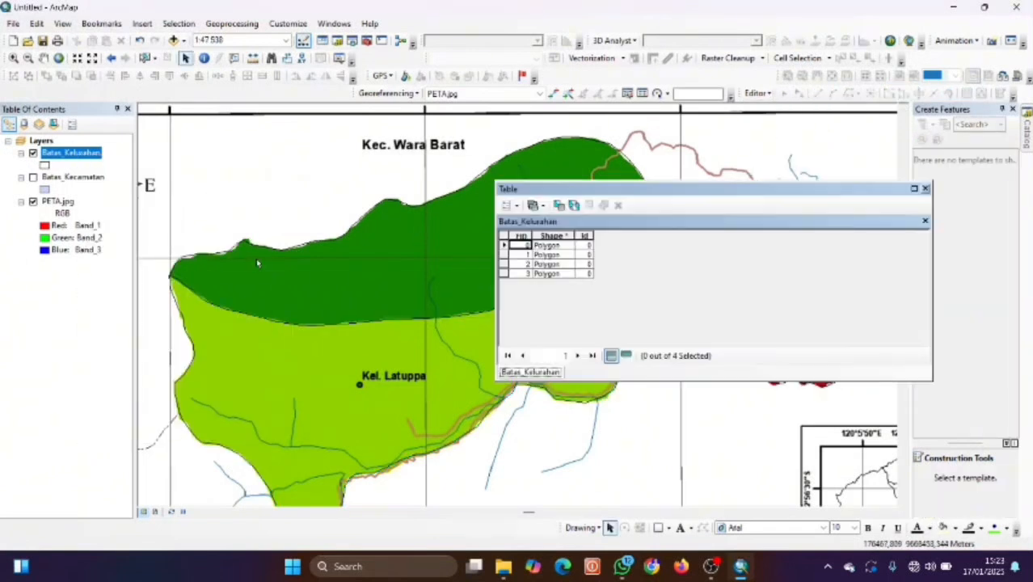
click(509, 205)
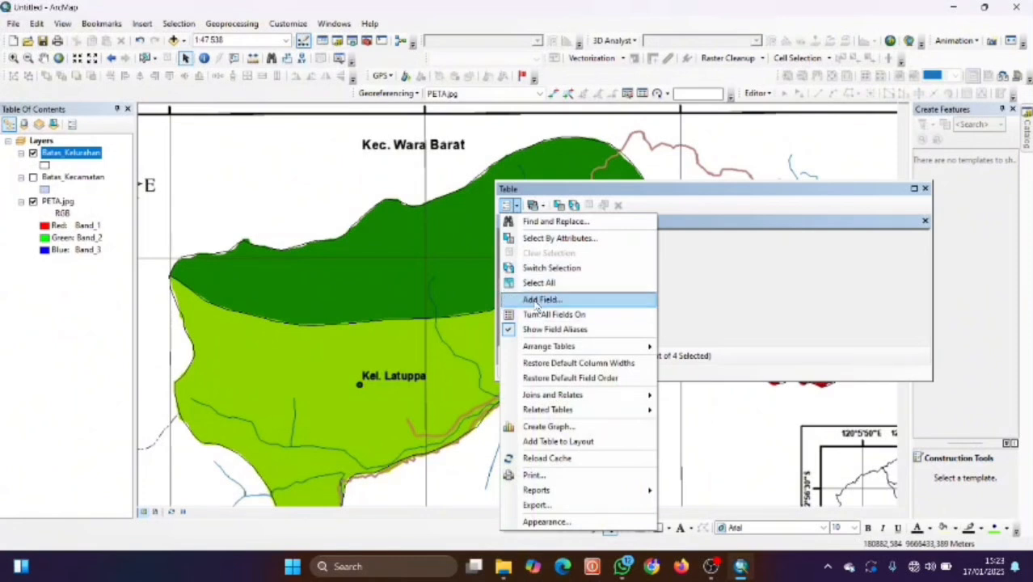
Add a Text field named Nama_Kel with length 50.
click(536, 300)
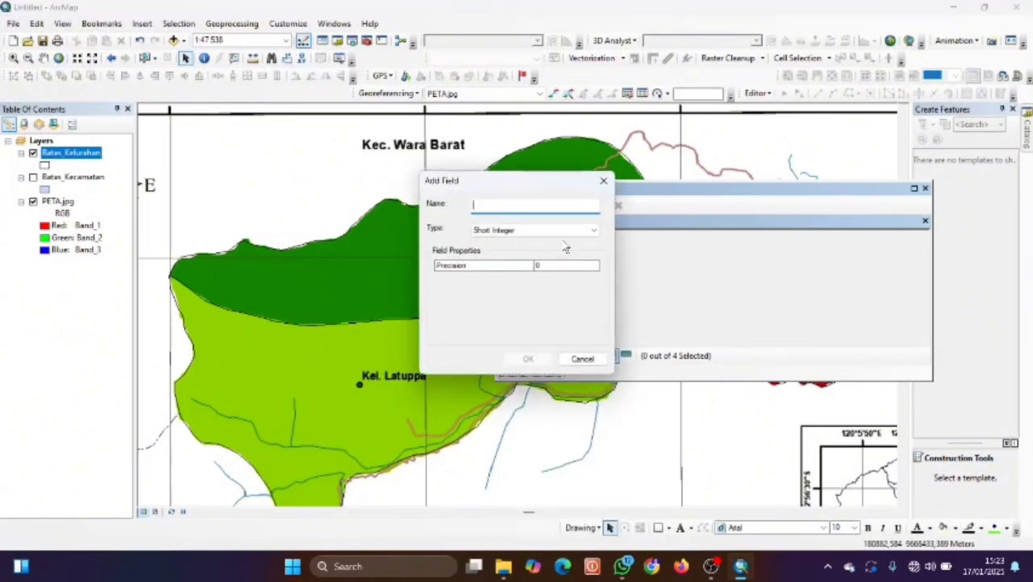
text(Ke)
key(BackSpace)
key(BackSpace)
text(NAama)
key(BackSpace)
text(ama_Kel)
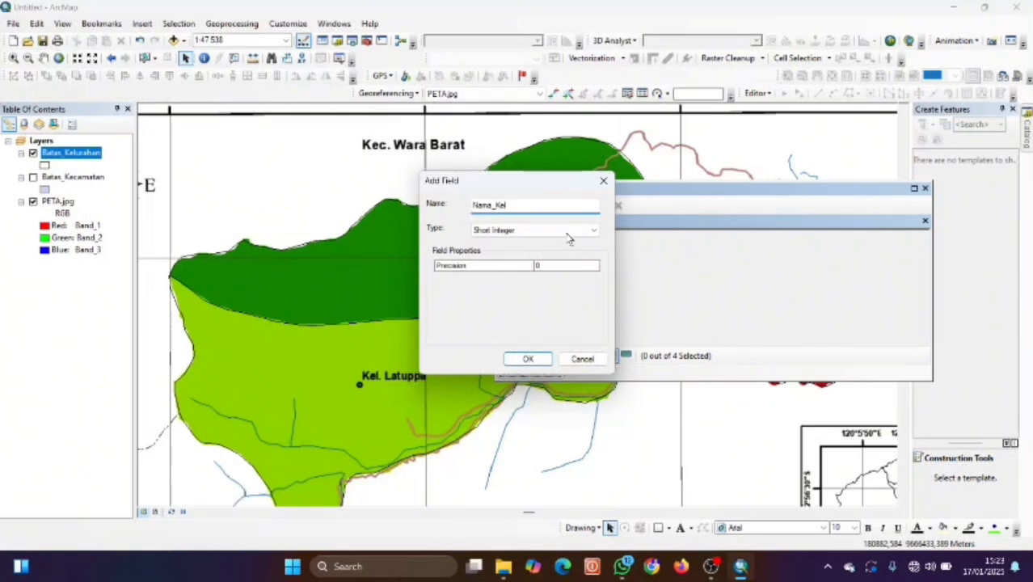
key(Tab)
click(711, 567)
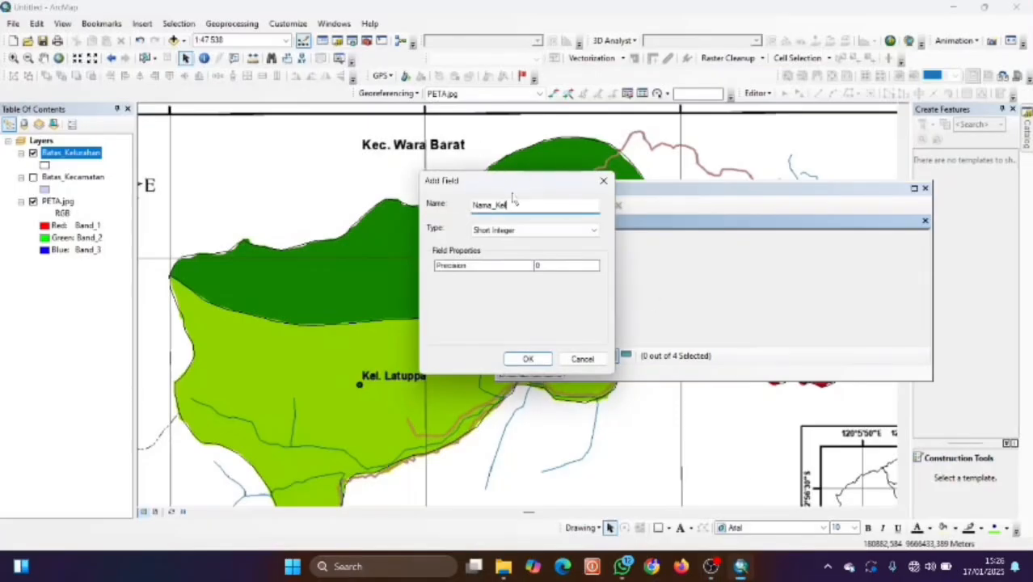
click(542, 231)
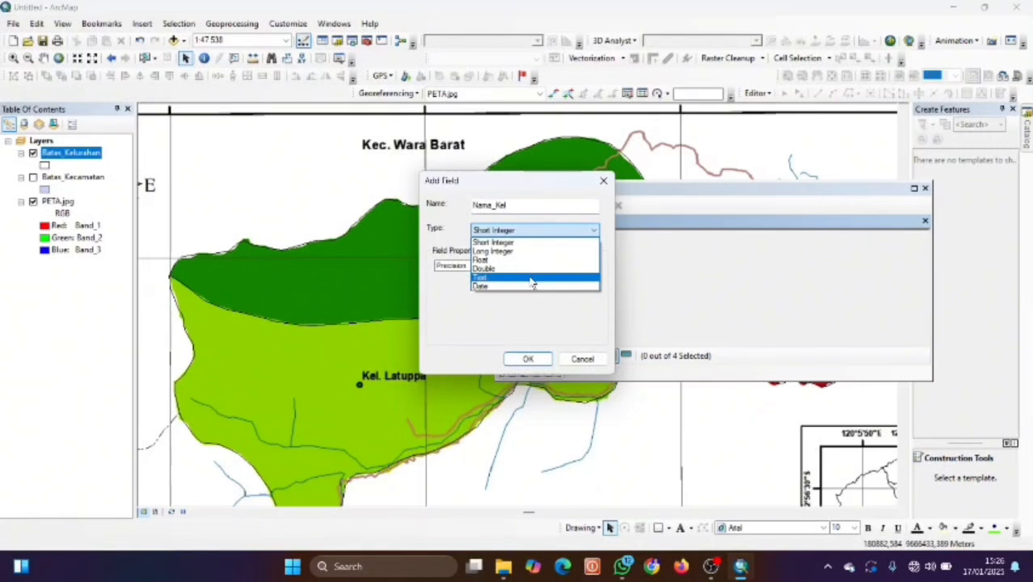
click(532, 278)
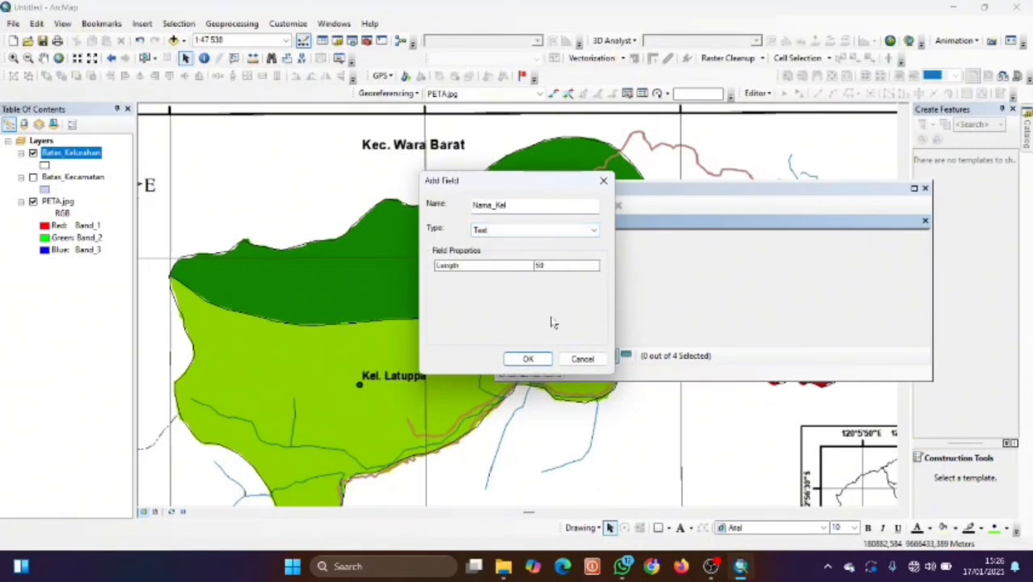
click(527, 359)
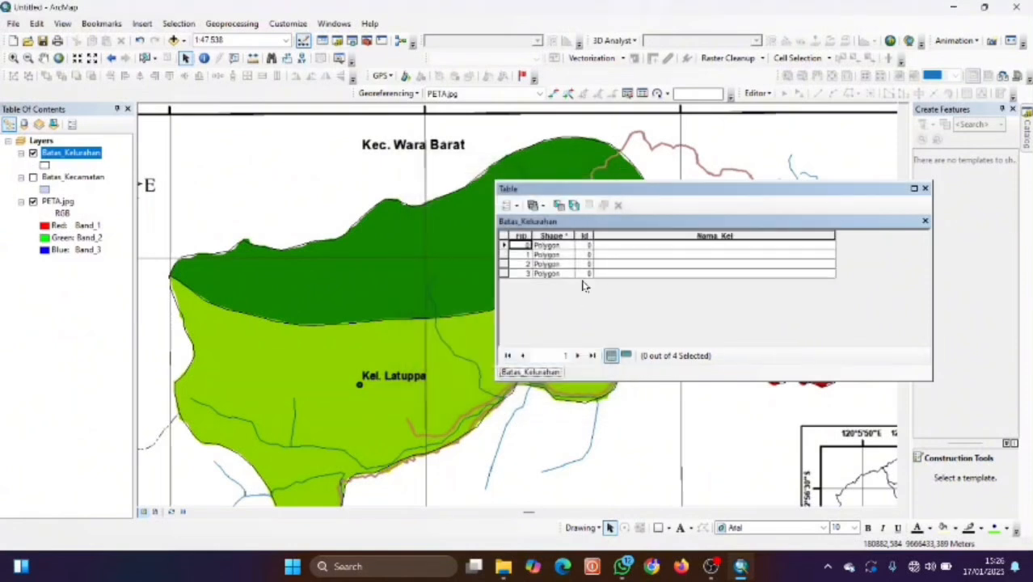
click(508, 206)
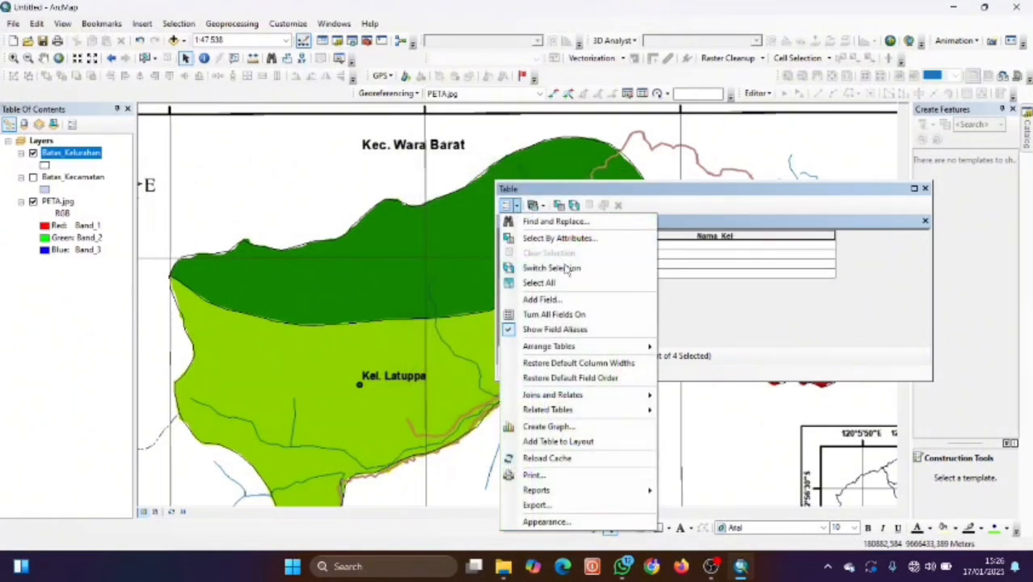
Return to ArcMap and add a Float field named Luas_Area to the table.
click(711, 566)
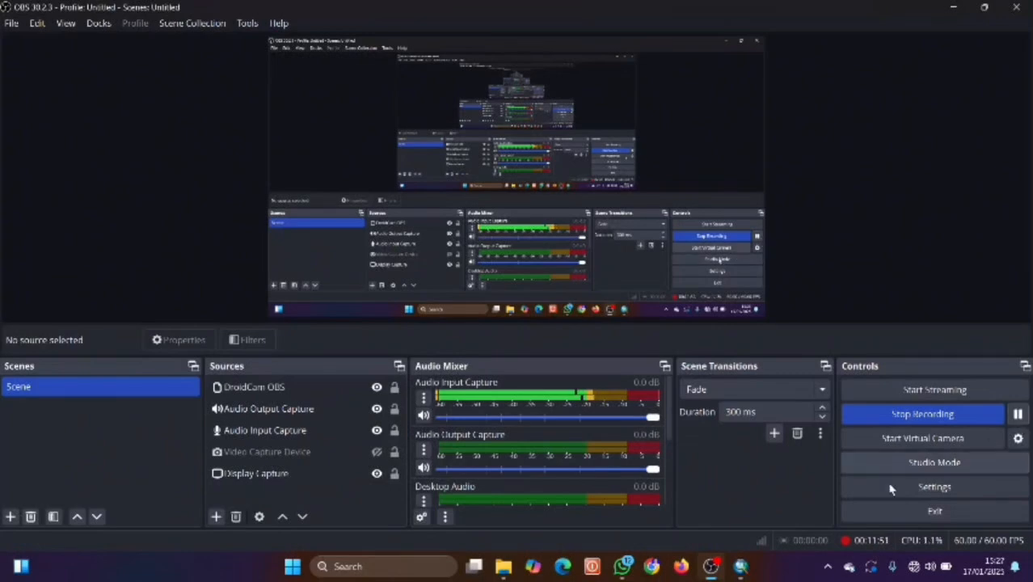
click(740, 566)
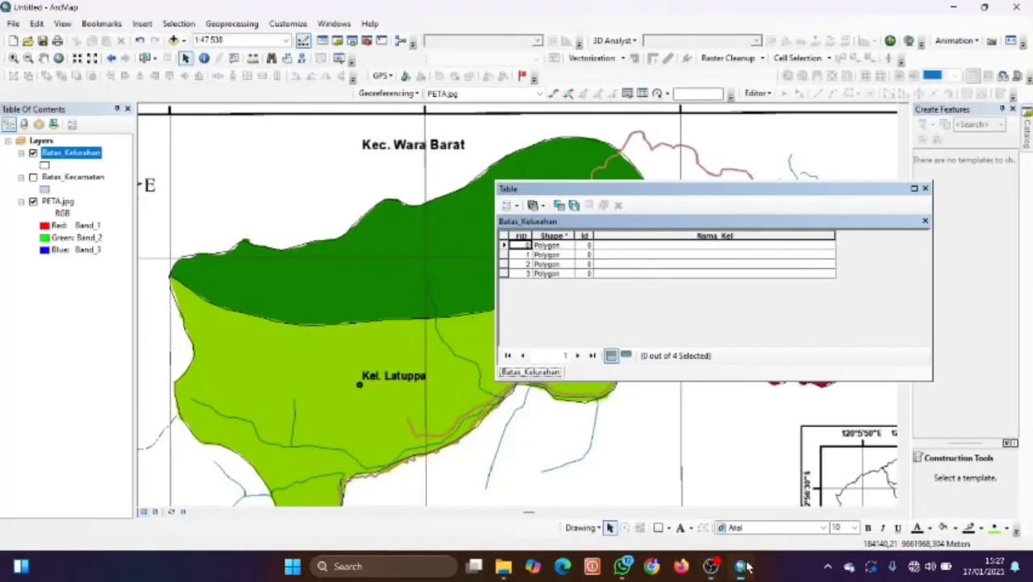
click(509, 206)
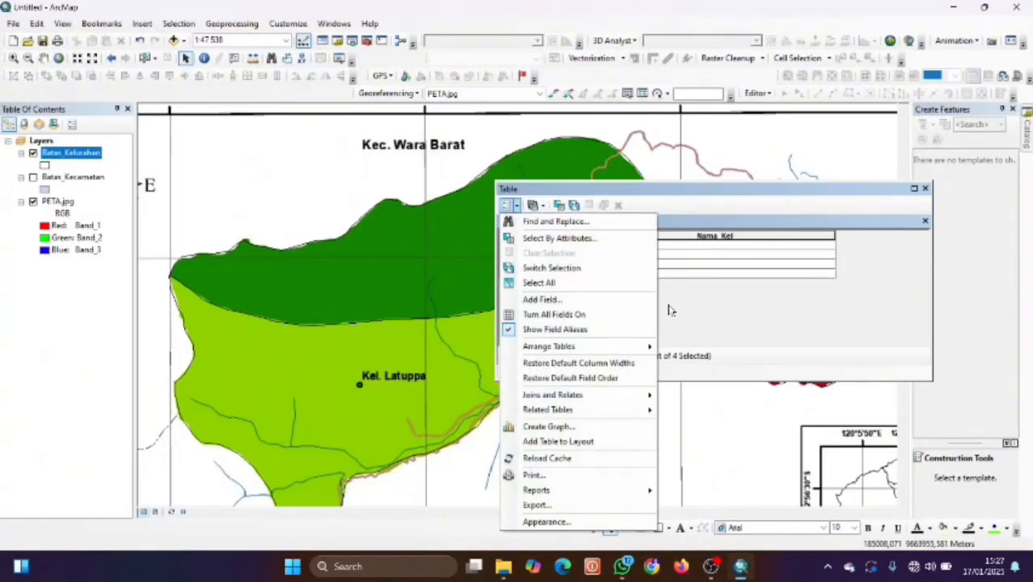
click(540, 300)
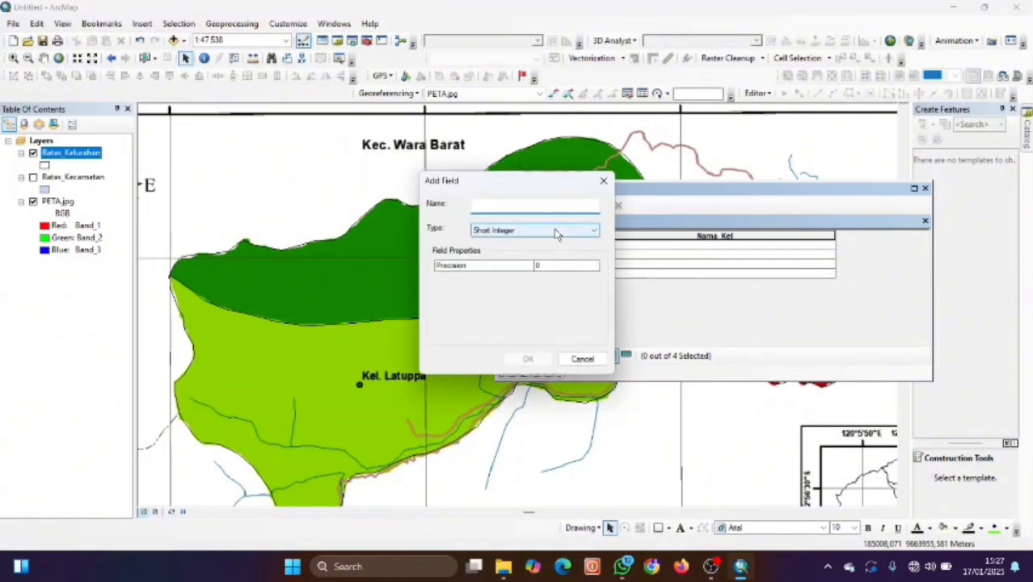
text(luas)
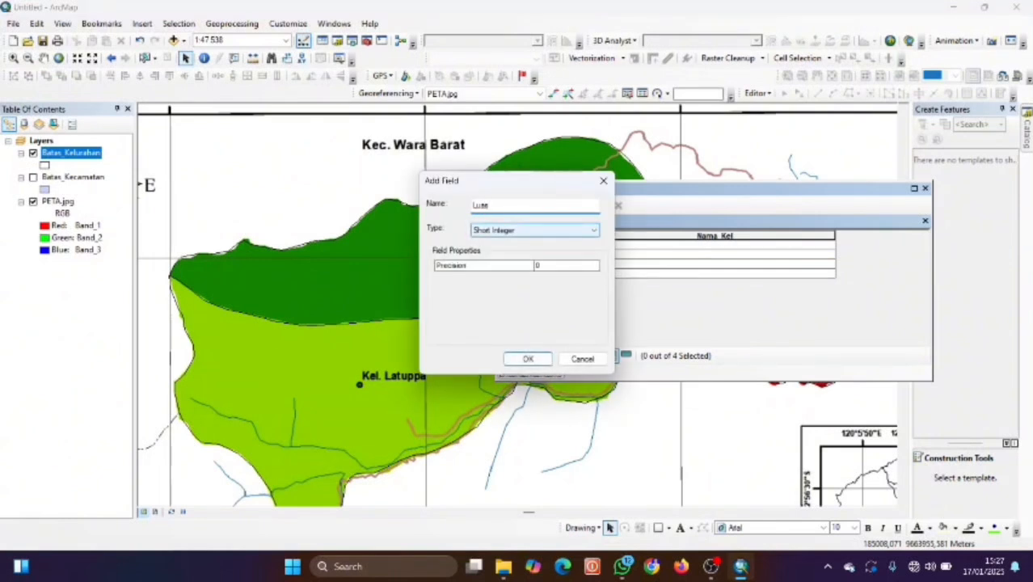
text(_Area)
click(528, 230)
click(544, 258)
click(537, 358)
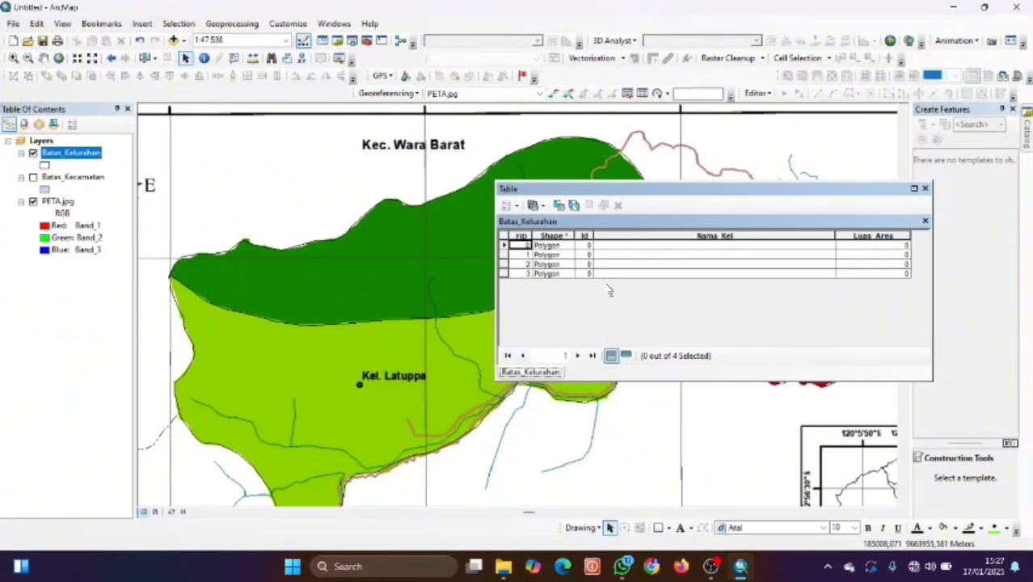
click(503, 246)
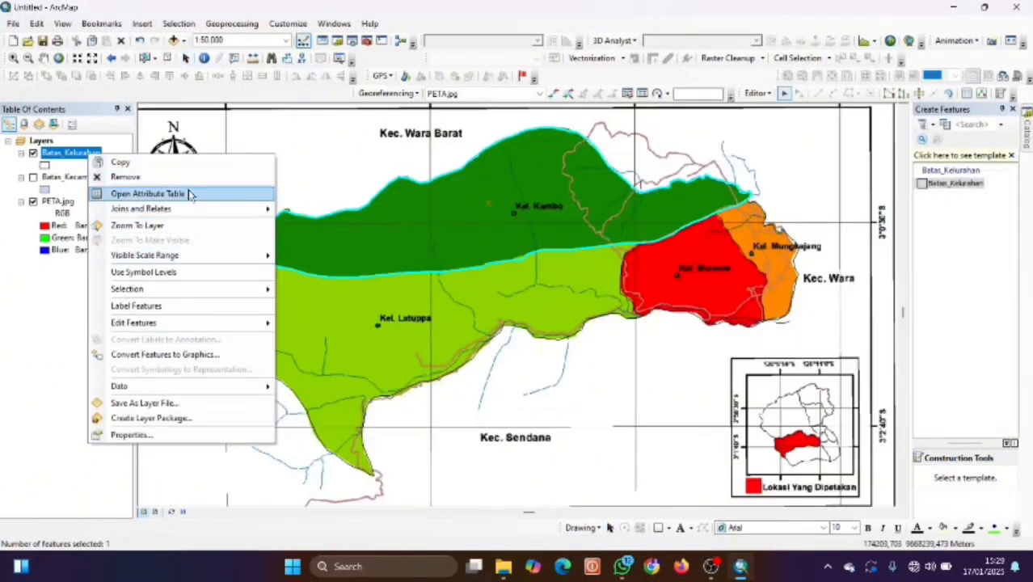
Reopen the attribute table and enter Kelurahan Kambo in the first record's Nama_Kel cell.
click(192, 194)
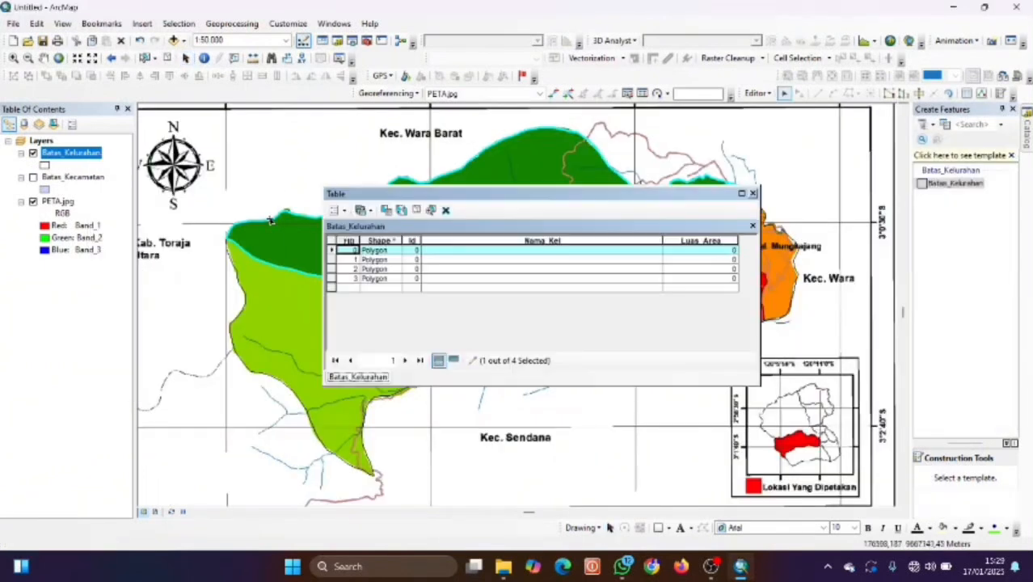
click(519, 259)
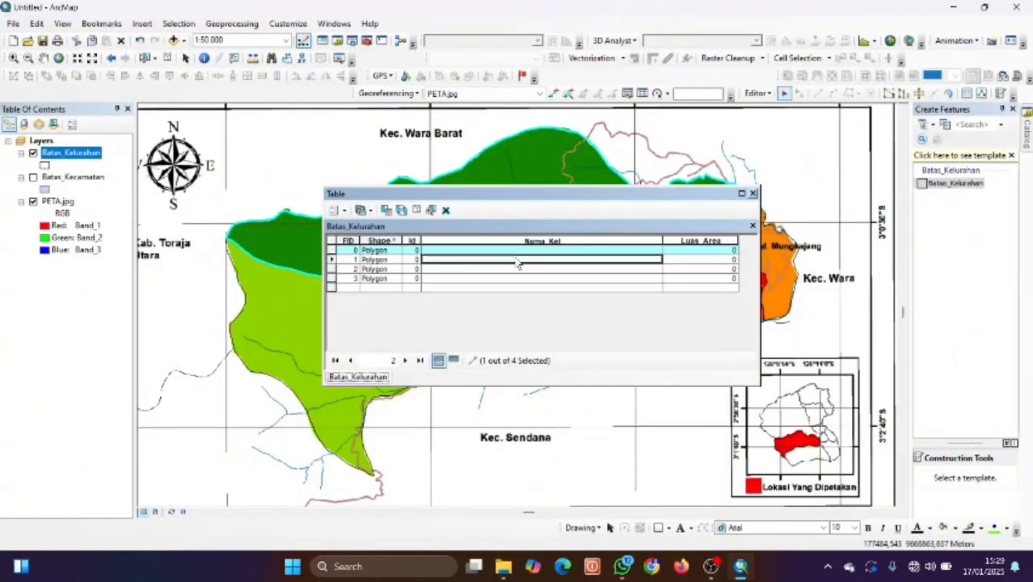
click(332, 251)
drag(532, 196, 502, 266)
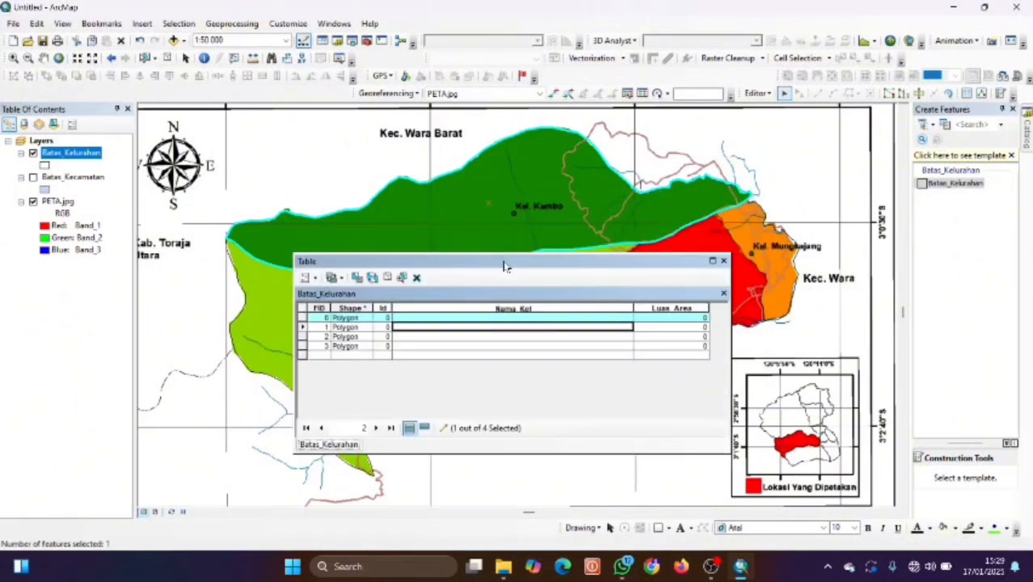
click(485, 319)
click(486, 319)
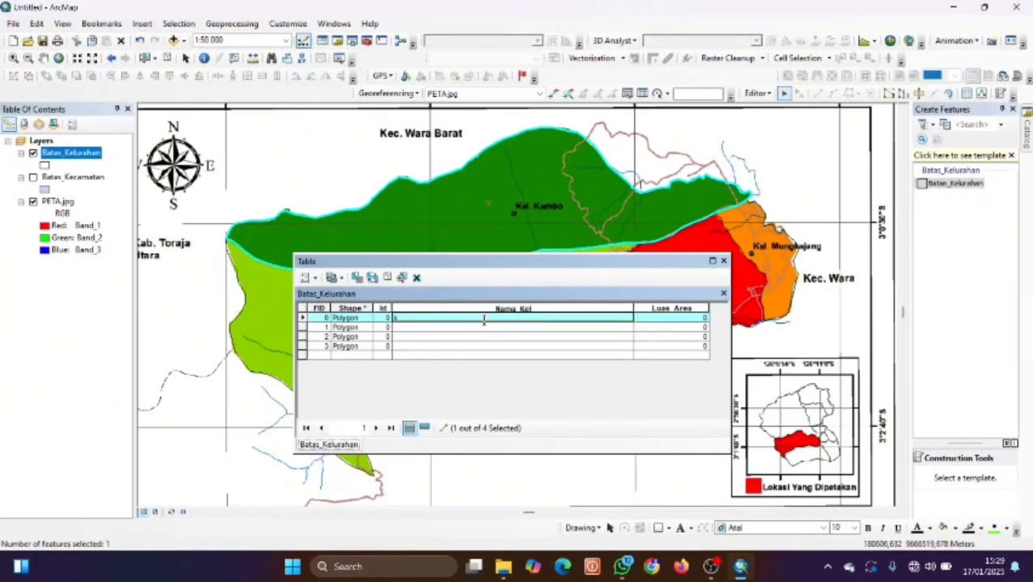
text(Kelurahan kambo)
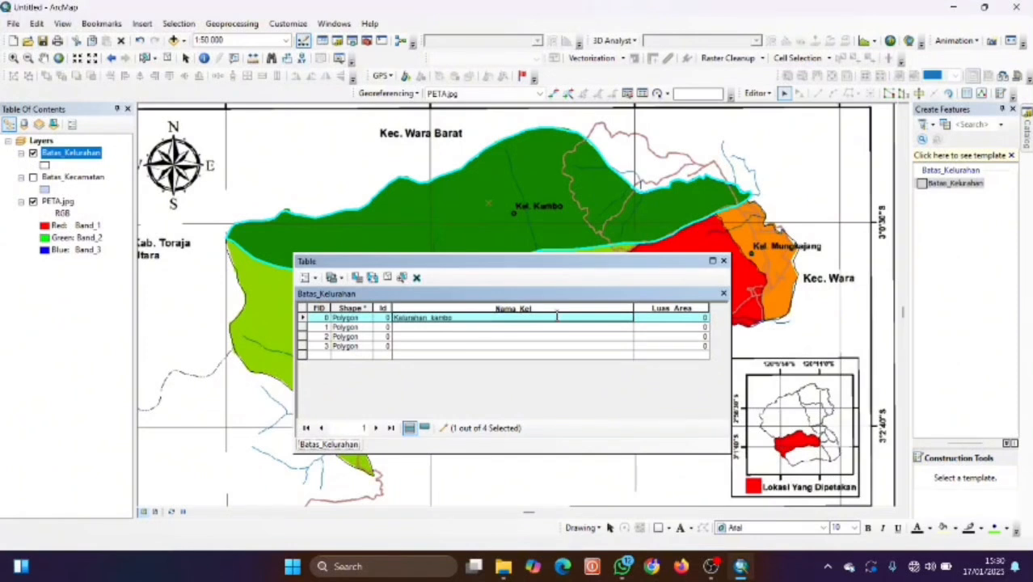
key(BackSpace)
key(BackSpace)
key(BackSpace)
key(BackSpace)
key(BackSpace)
key(BackSpace)
key(BackSpace)
key(BackSpace)
key(BackSpace)
key(BackSpace)
key(BackSpace)
key(BackSpace)
key(BackSpace)
key(BackSpace)
text(Ka)
Enter Kelurahan Mungkajang, Kelurahan Murante and Kelurahan Latuppa in Nama_Kel for rows 1–3.
click(768, 273)
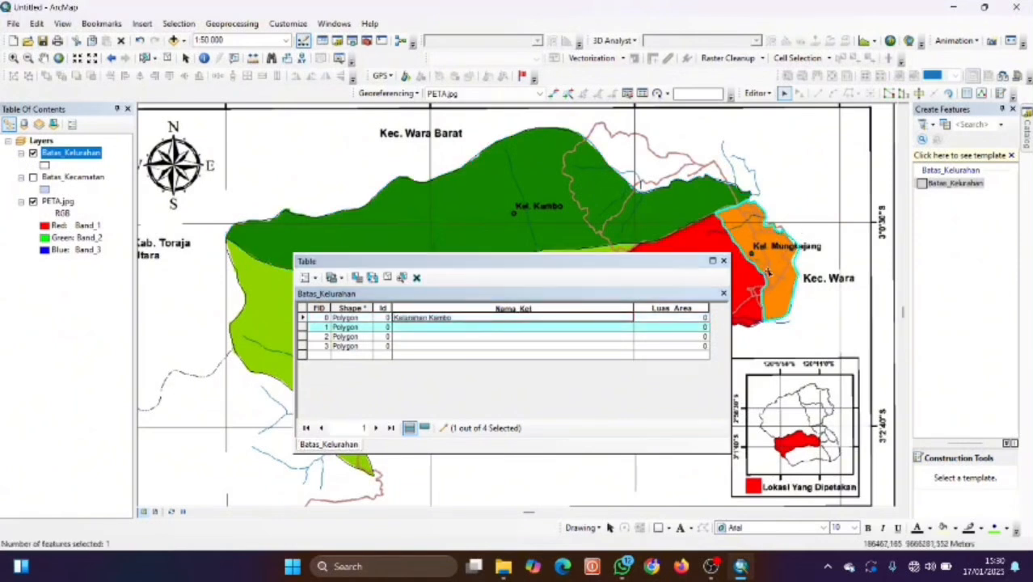
click(503, 326)
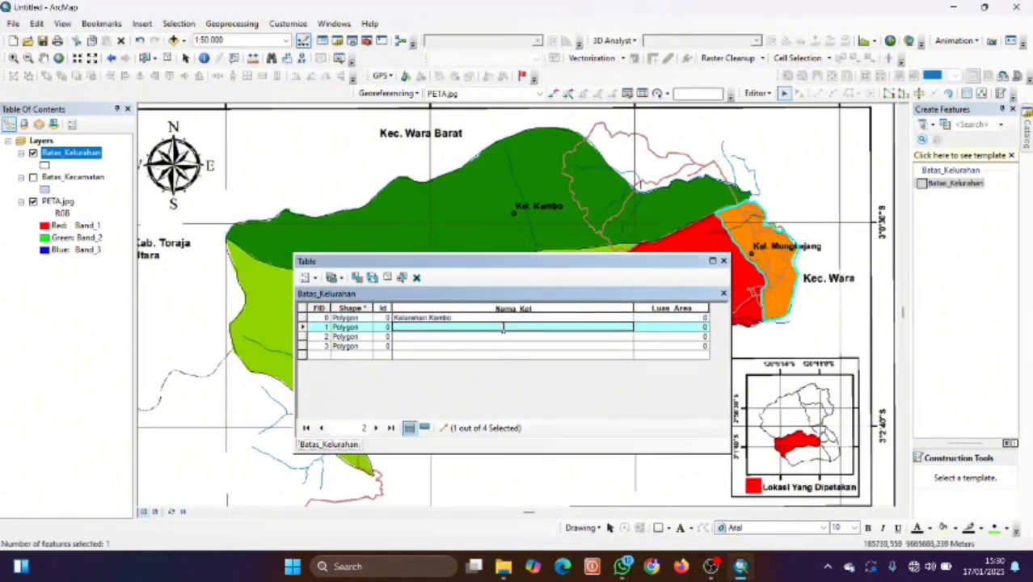
text(K)
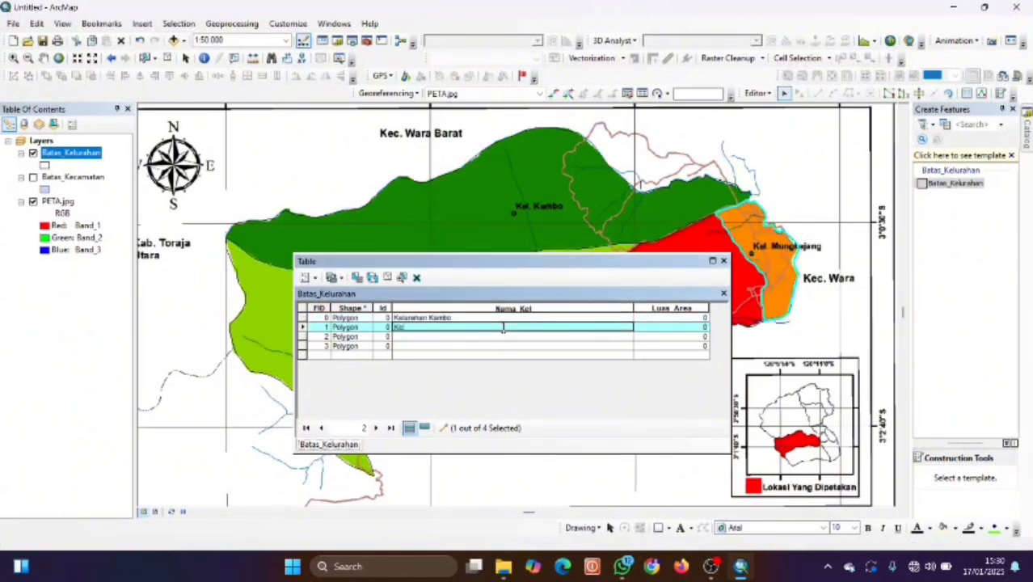
text(elurahan Mungkajang)
drag(602, 262, 491, 262)
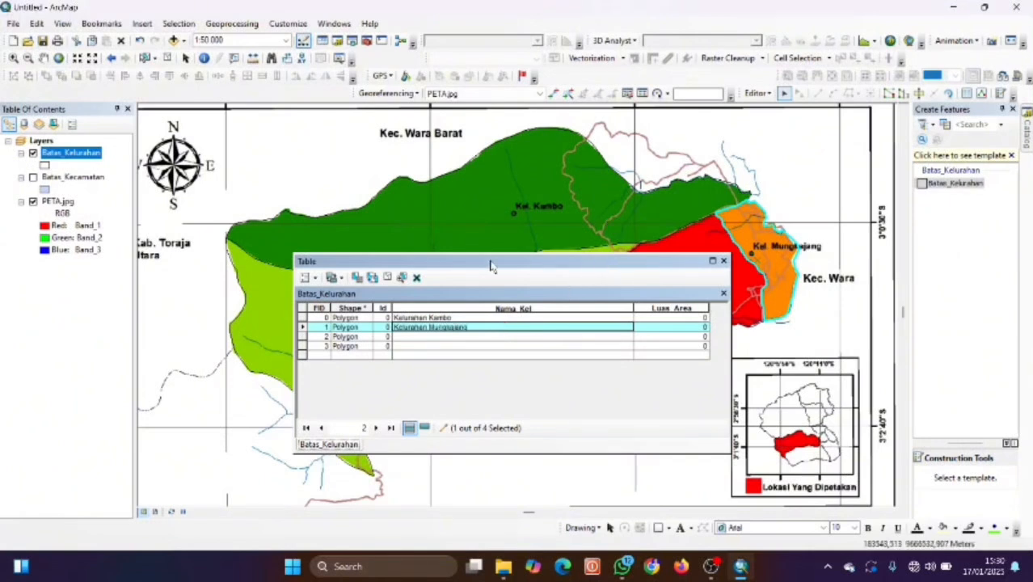
click(497, 336)
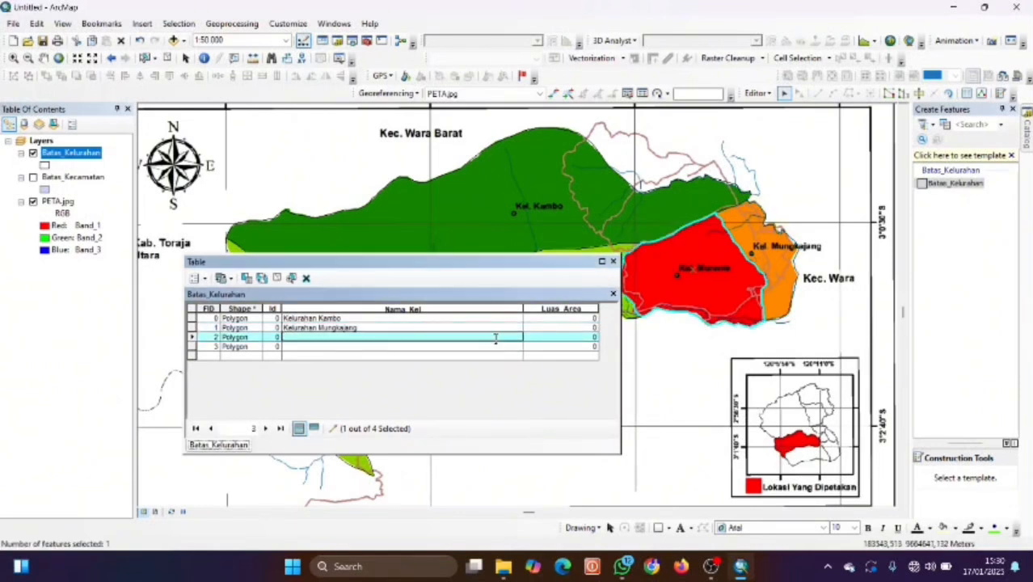
text(Kelurahan Murante)
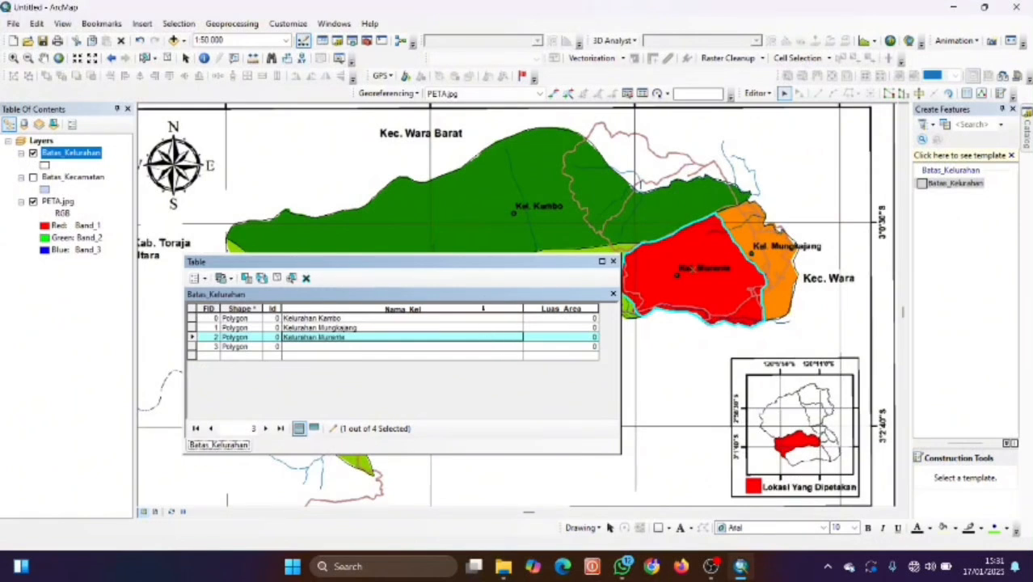
drag(482, 267, 714, 245)
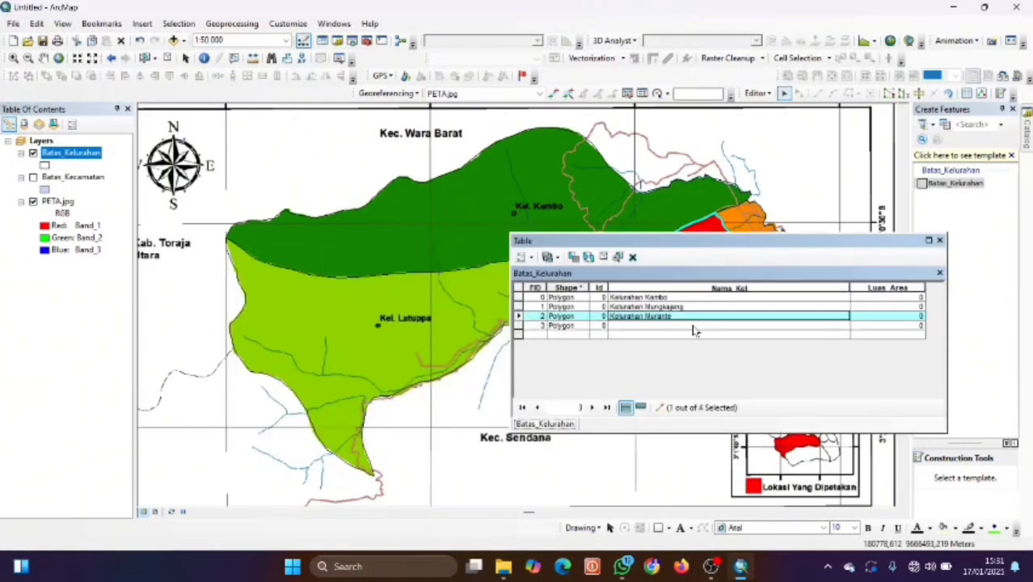
click(639, 327)
click(638, 325)
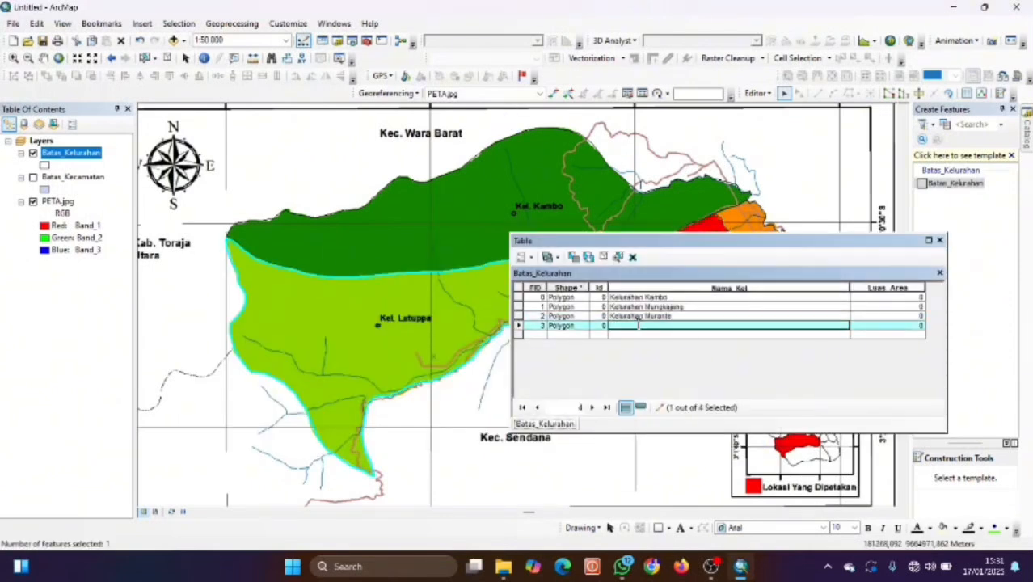
text(Kelurahan Latuppa)
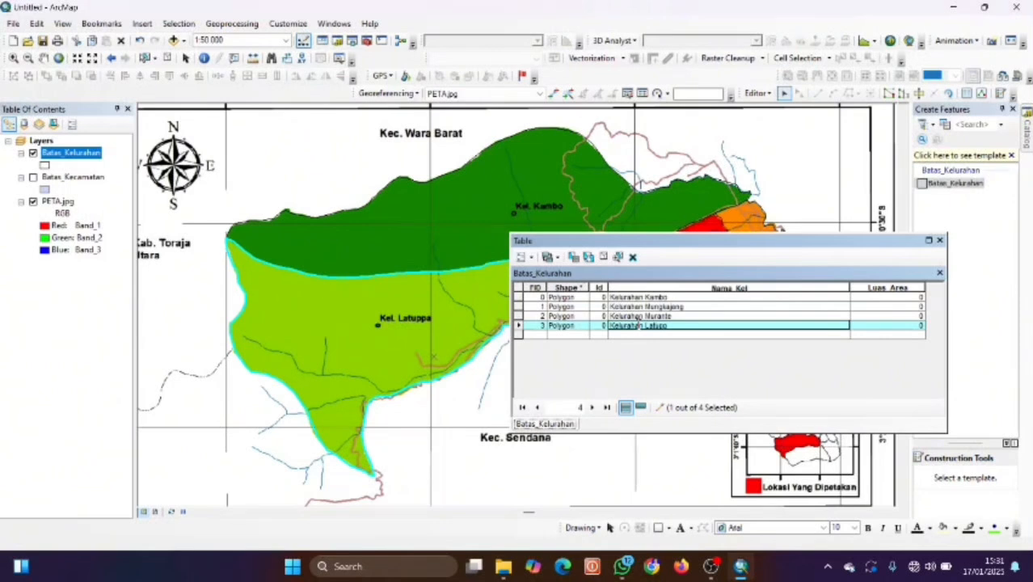
click(872, 289)
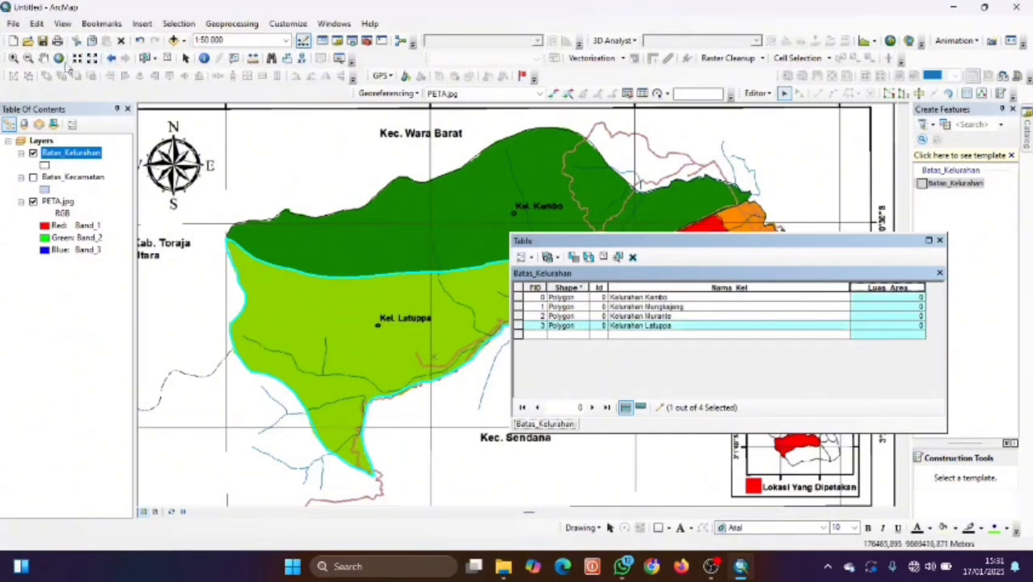
Clear the selection and open Calculate Geometry on Luas_Area with Property set to Area.
click(166, 59)
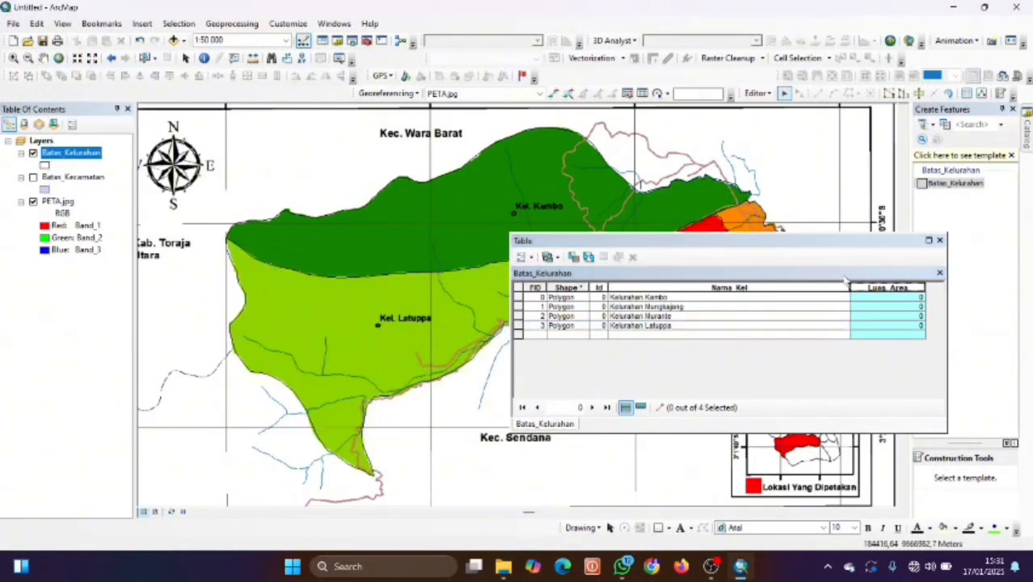
right_click(872, 292)
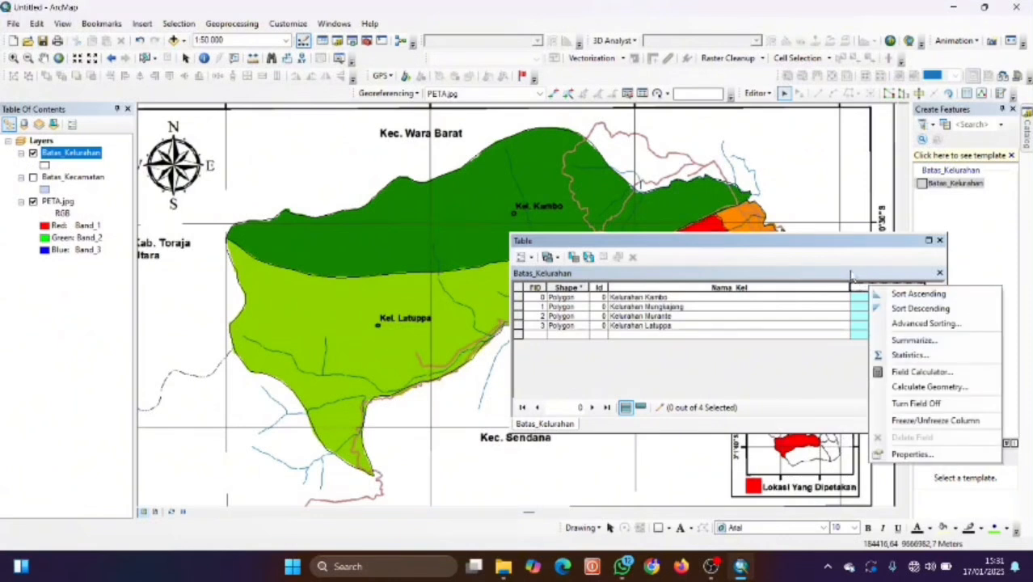
click(930, 387)
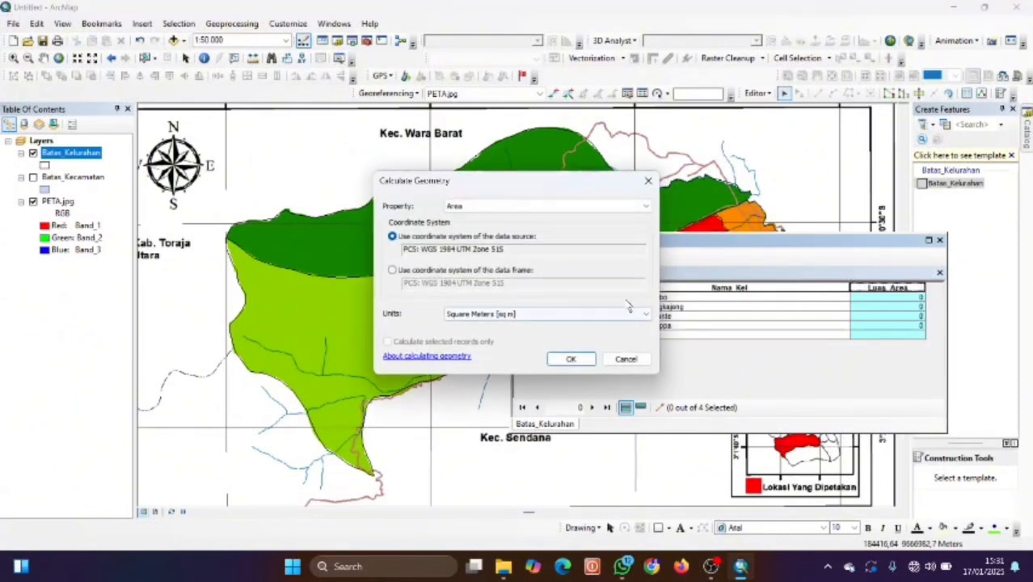
click(572, 208)
click(561, 218)
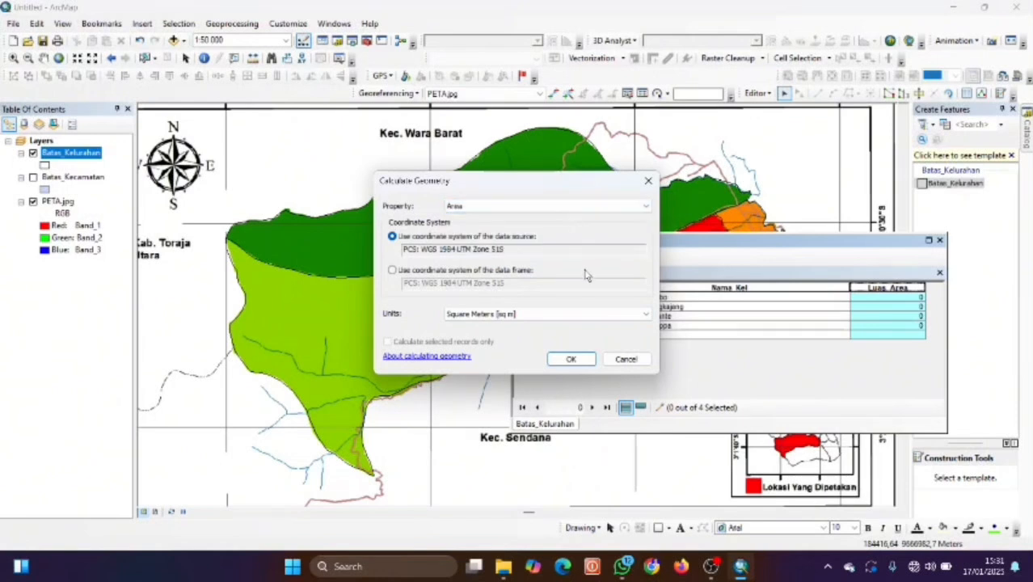
click(579, 315)
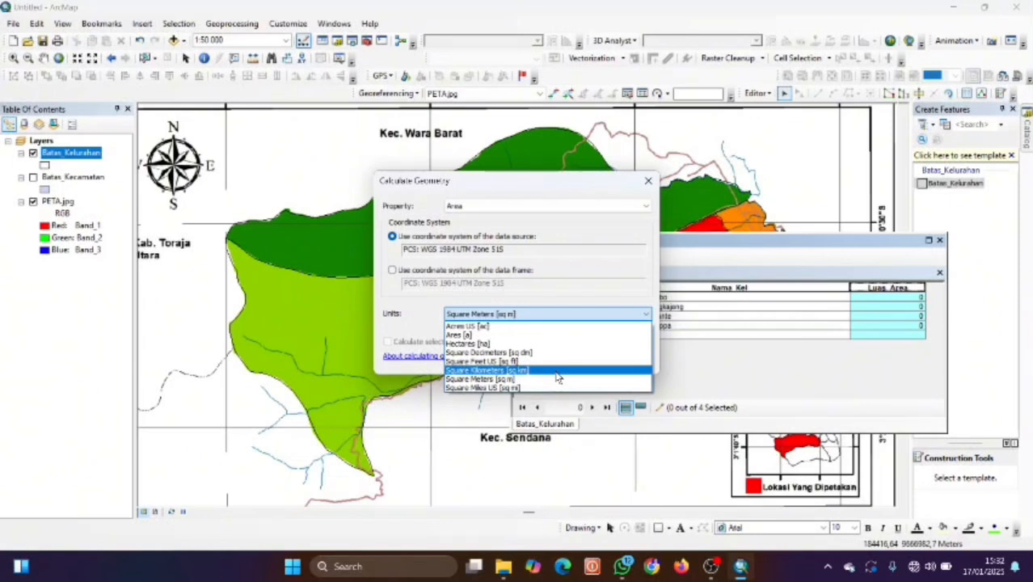
Calculate Luas_Area in square kilometres, close the table, and hide Batas_Kelurahan.
click(550, 370)
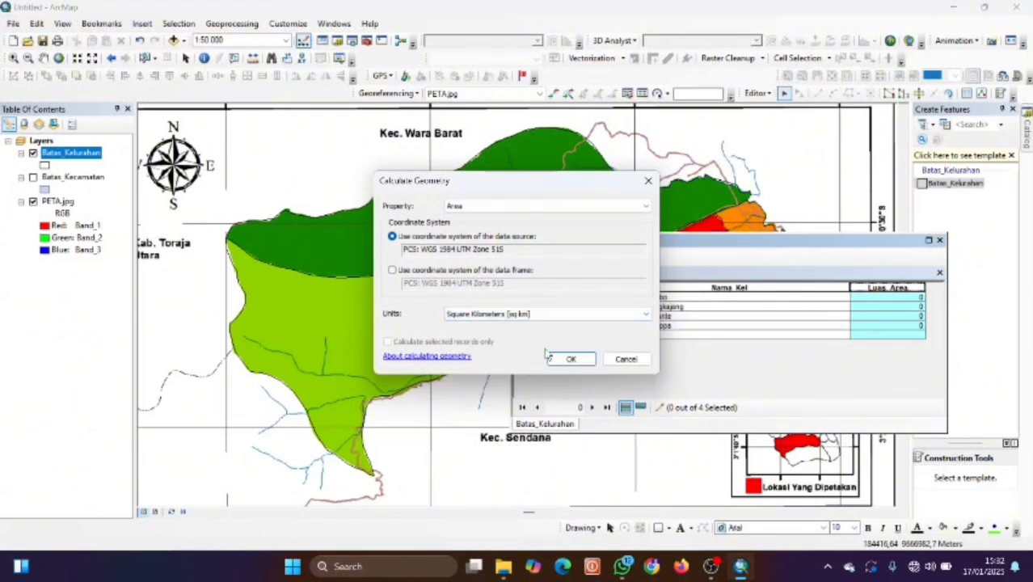
click(556, 361)
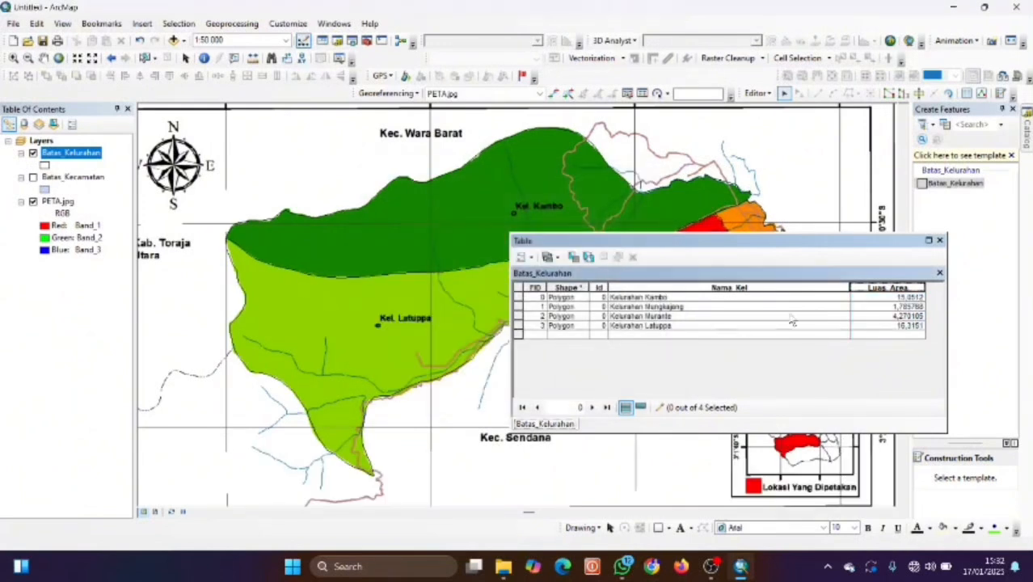
click(939, 241)
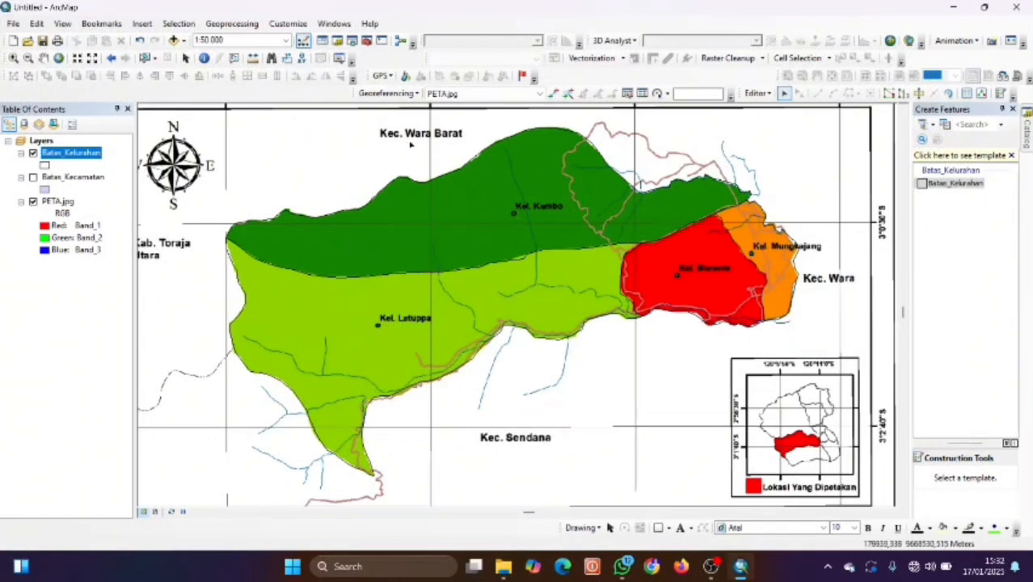
click(34, 153)
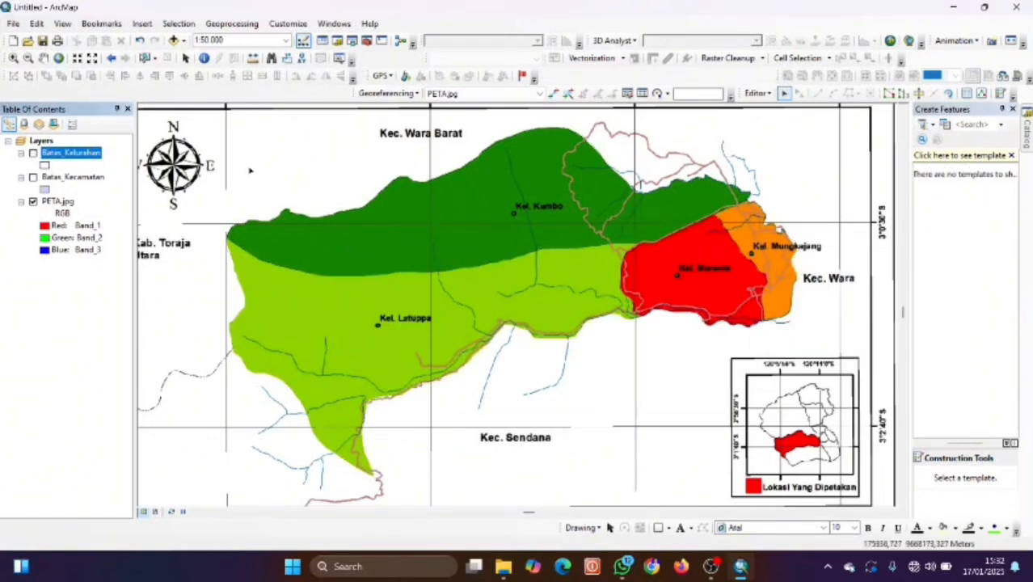
Start a new Polyline shapefile named Jalan in the MUNGKAJANG_SHP folder via Catalog.
click(337, 41)
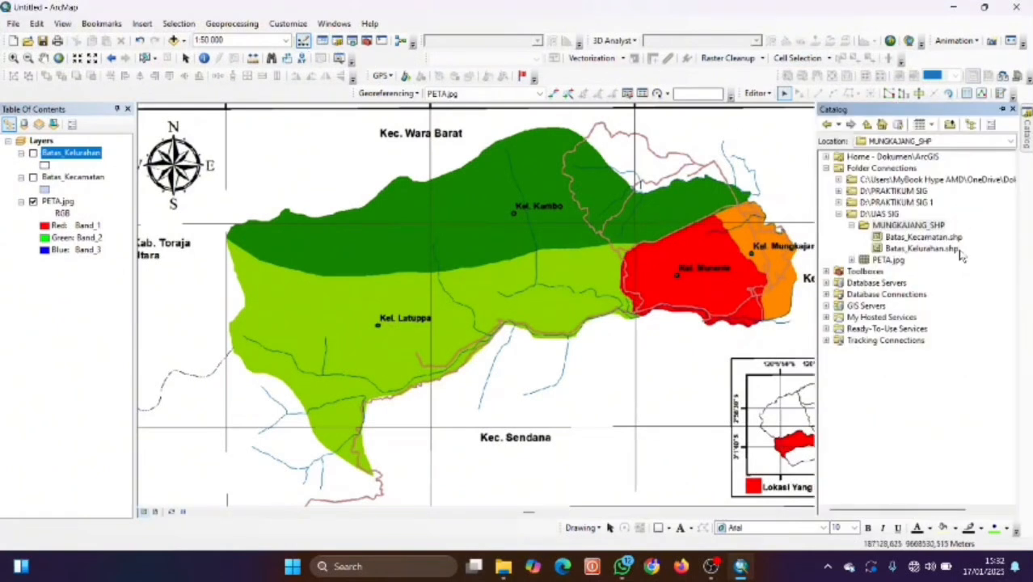
right_click(926, 225)
mouse_move(958, 308)
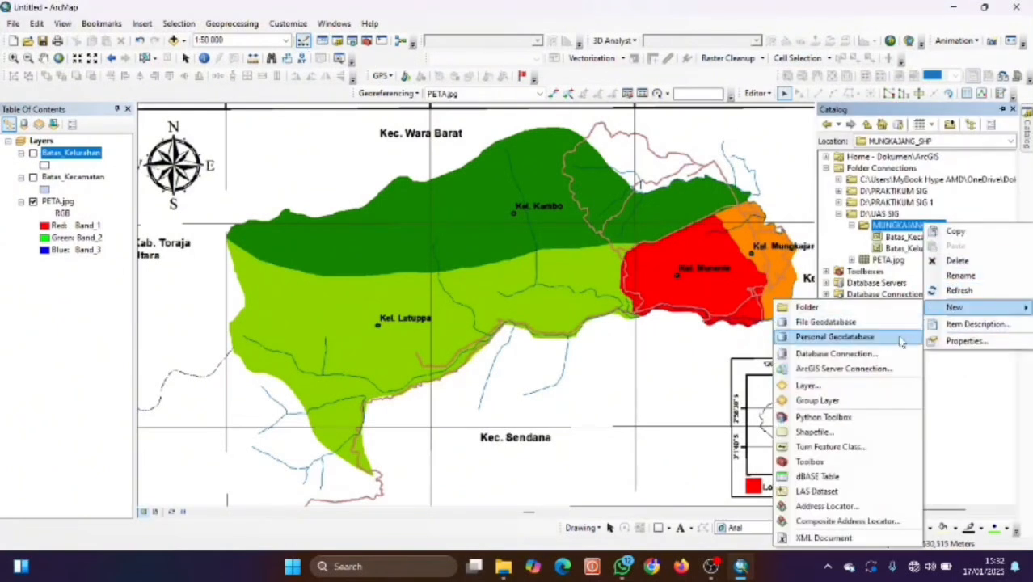
click(808, 433)
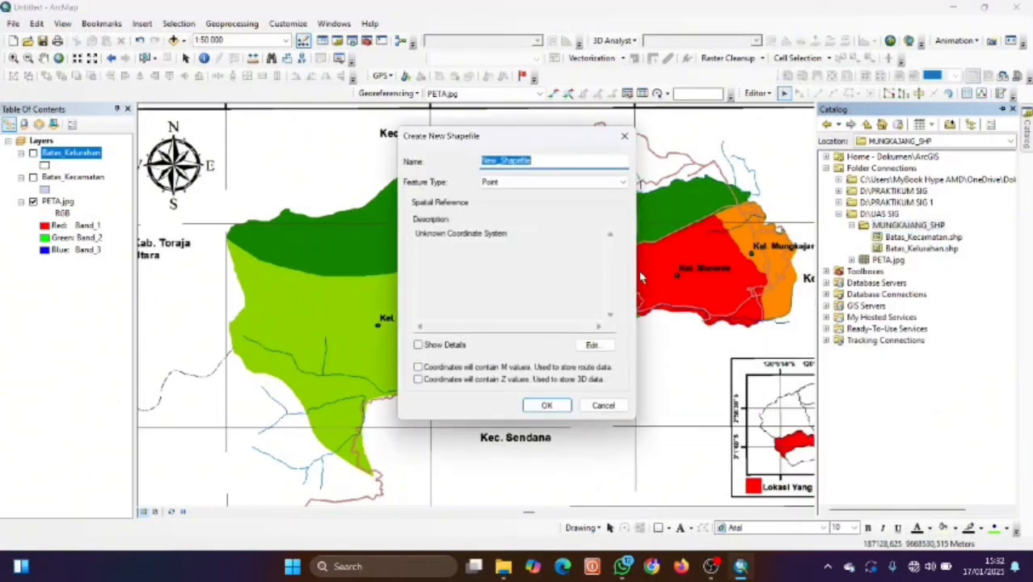
key(BackSpace)
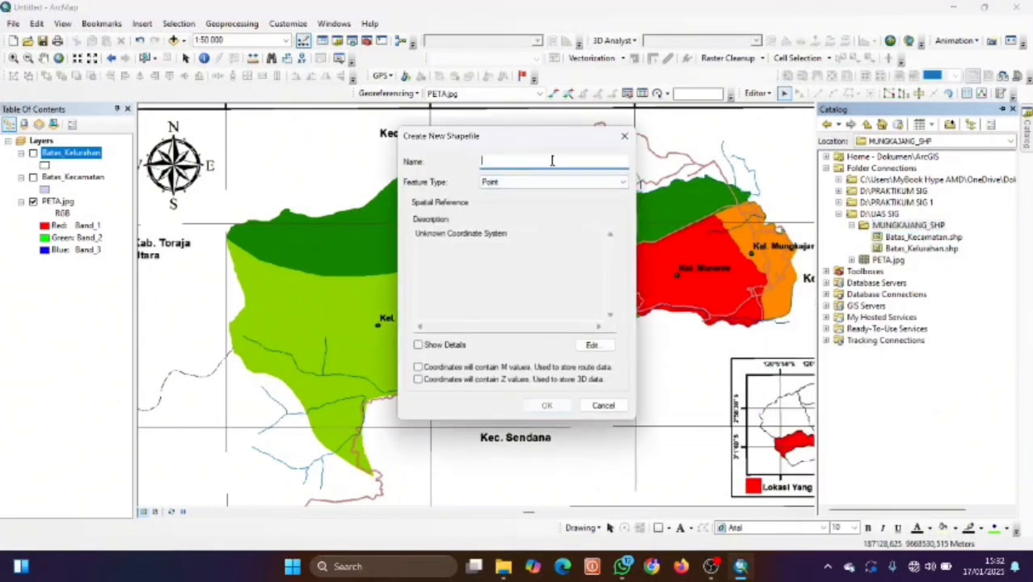
text(Jalan)
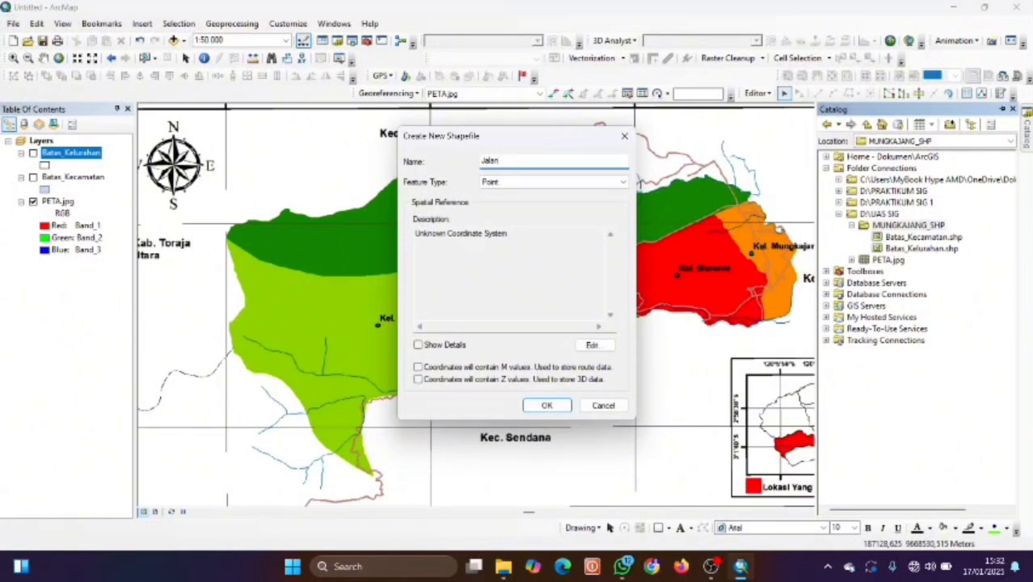
click(581, 182)
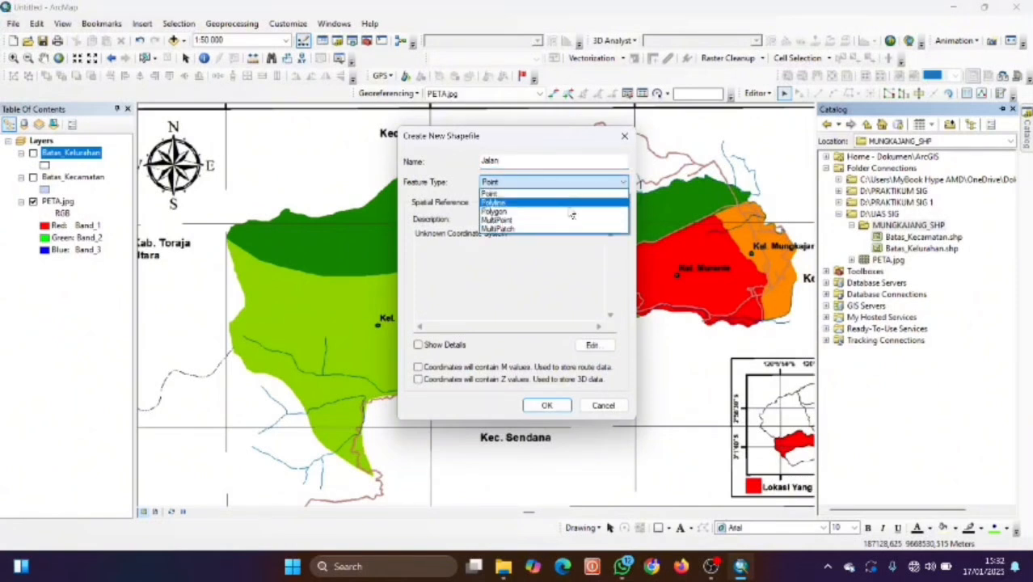
key(Return)
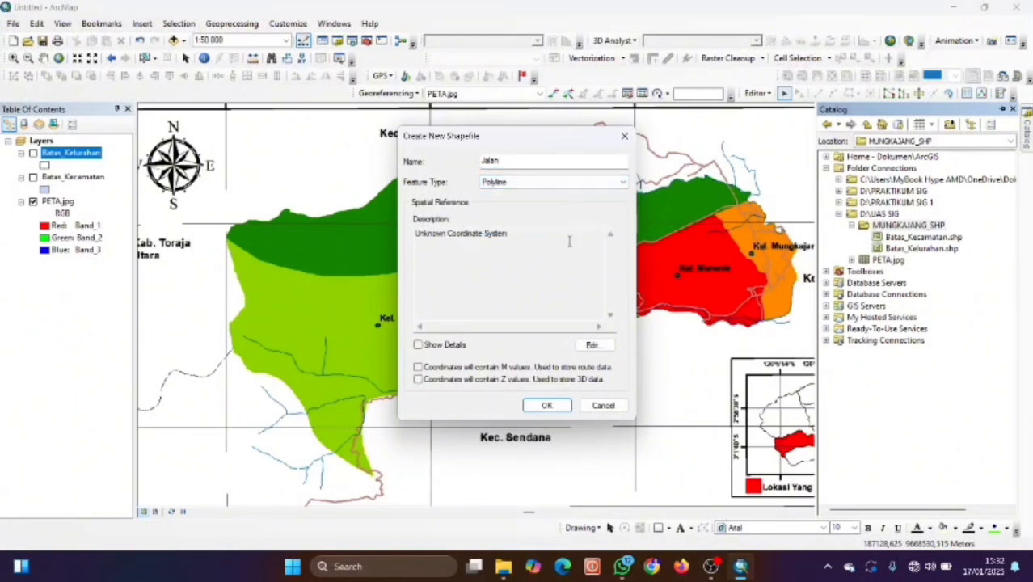
Set Jalan's coordinate system to WGS 1984 UTM Zone 51S and create the shapefile.
click(591, 345)
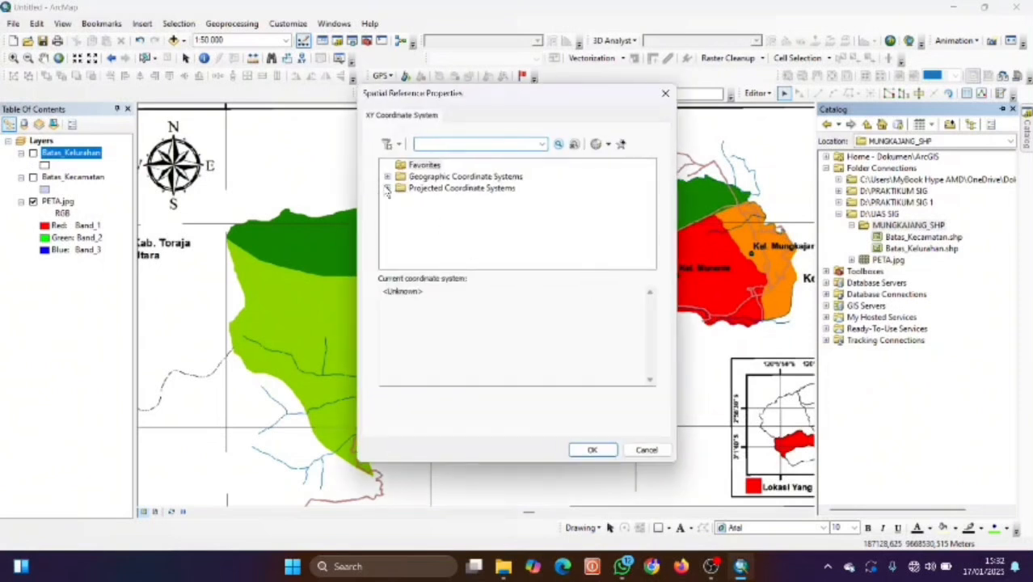
double_click(436, 188)
scroll(435, 234, down, 2)
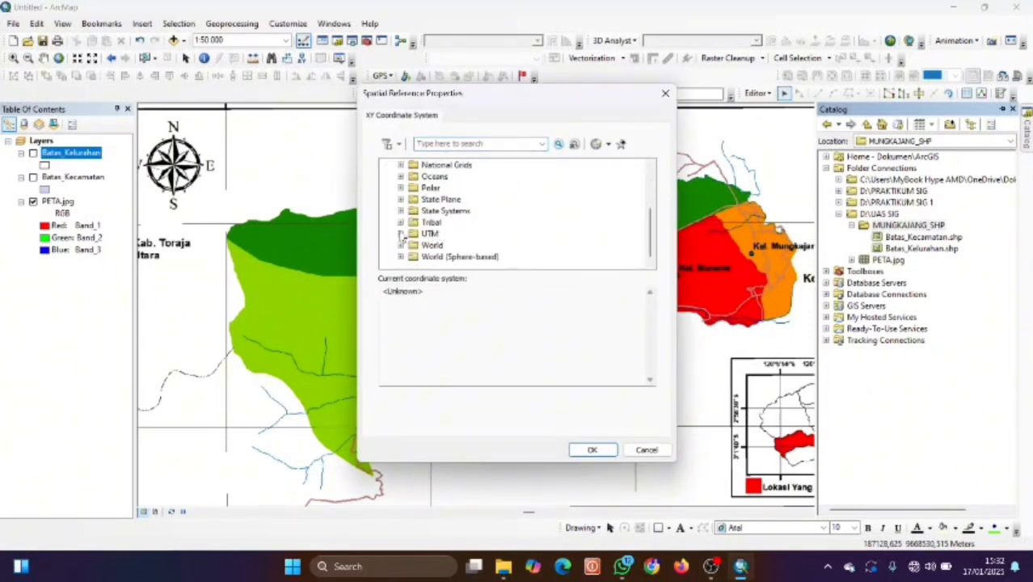
click(401, 233)
scroll(436, 235, down, 3)
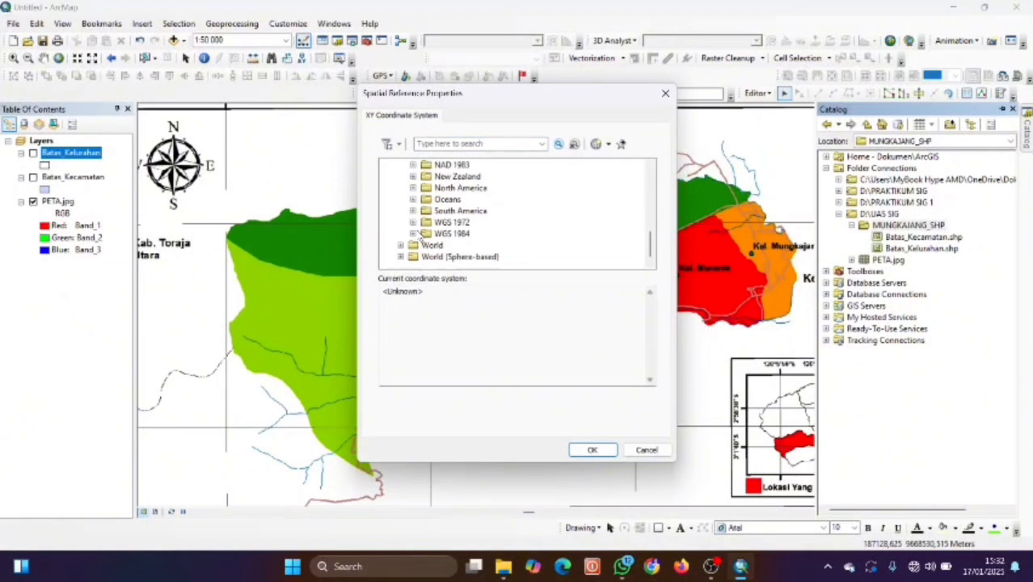
click(414, 234)
scroll(437, 247, down, 1)
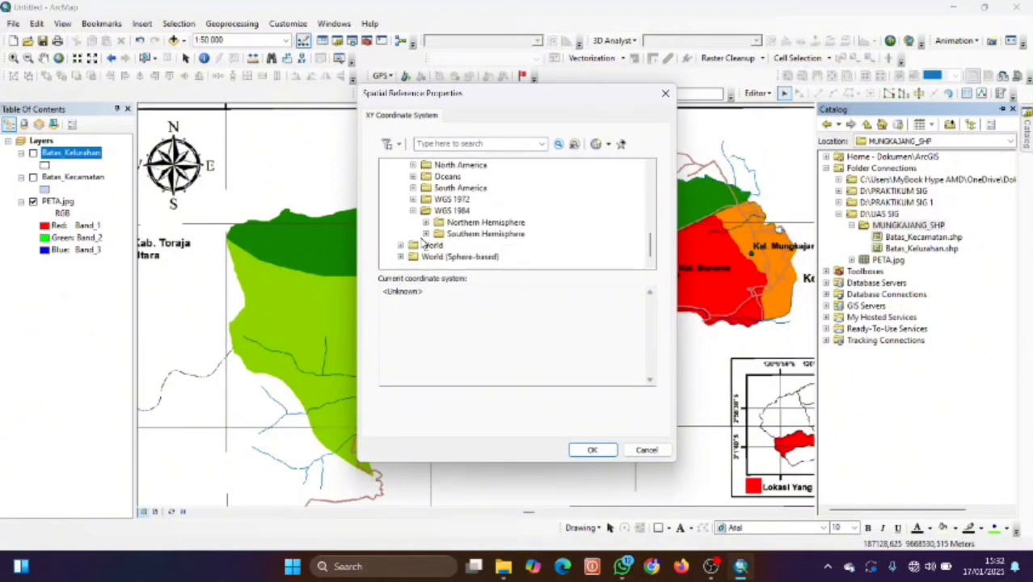
click(426, 233)
scroll(510, 231, down, 12)
scroll(514, 229, down, 3)
click(540, 165)
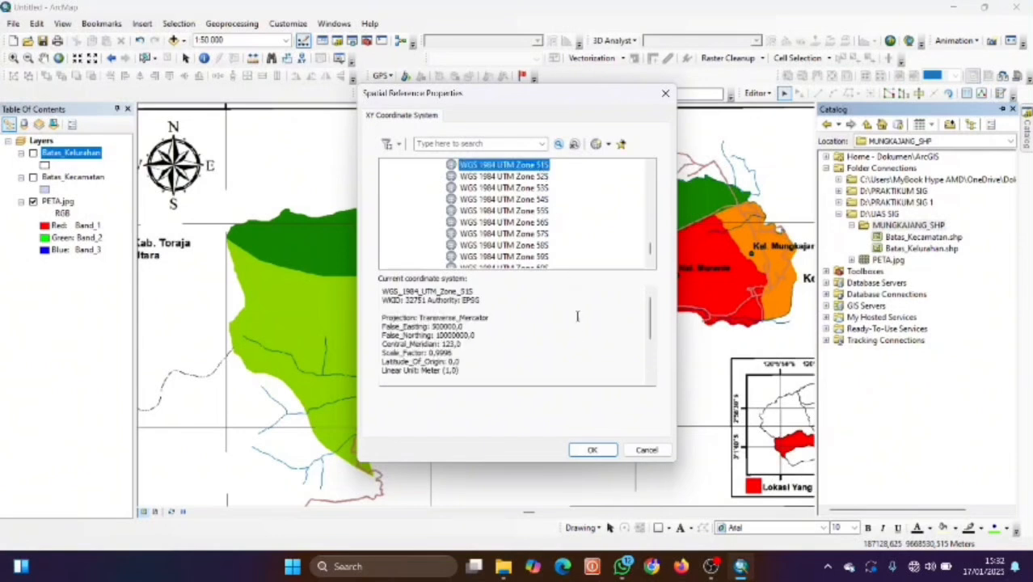
click(592, 449)
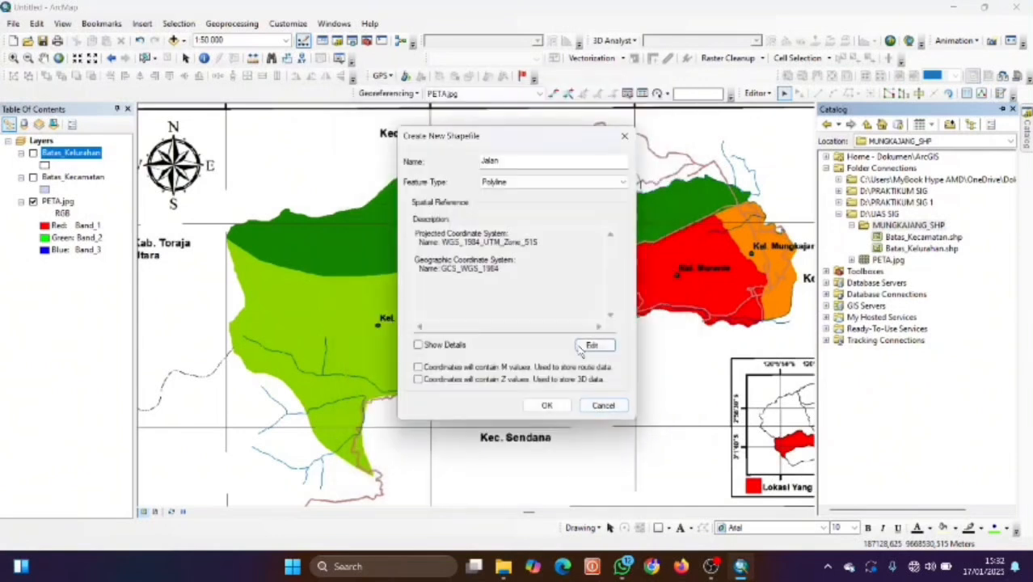
click(556, 411)
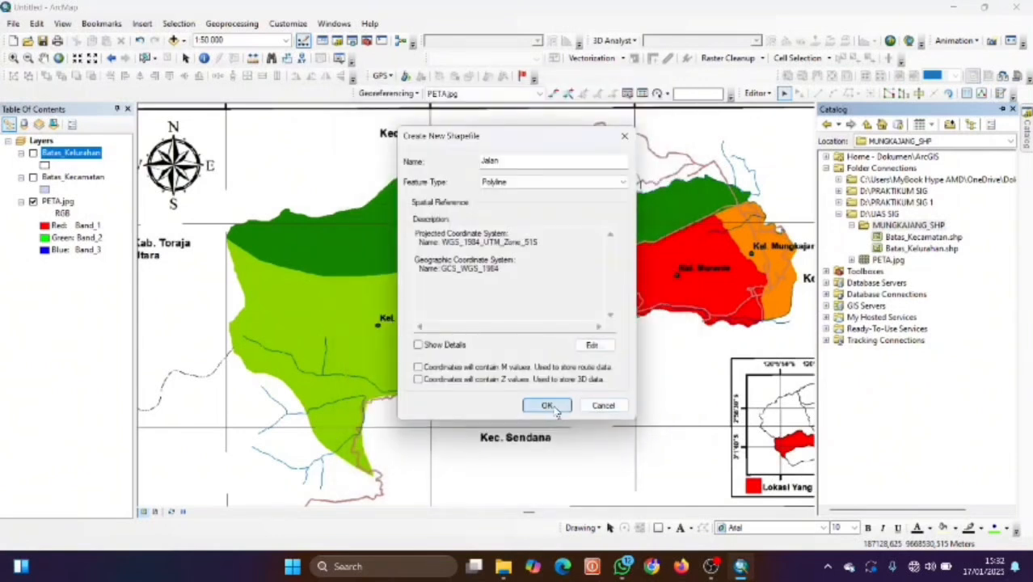
click(52, 152)
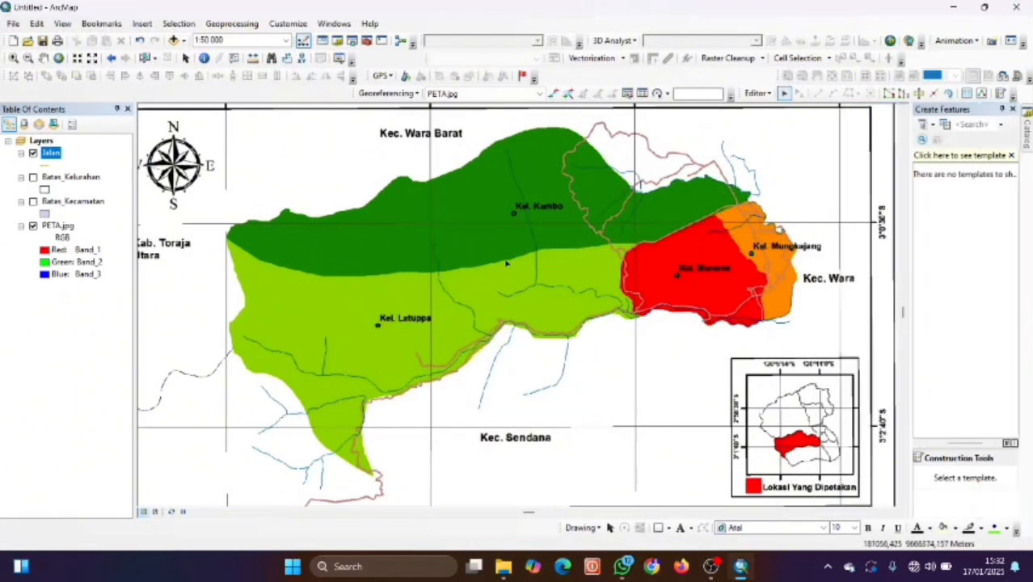
Apply the Major Road line symbol to the Jalan layer.
scroll(492, 341, down, 1)
scroll(492, 341, down, 3)
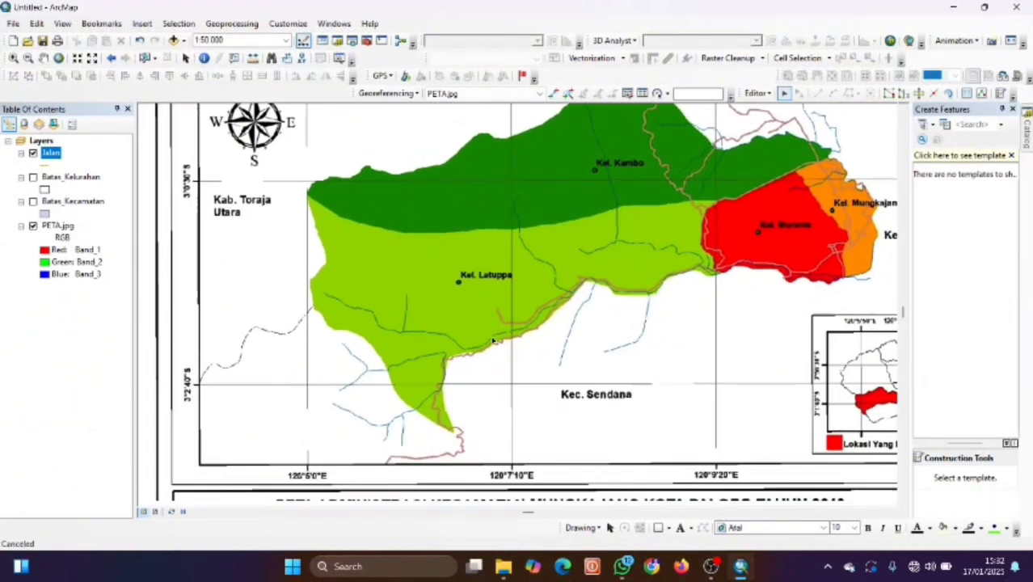
click(50, 166)
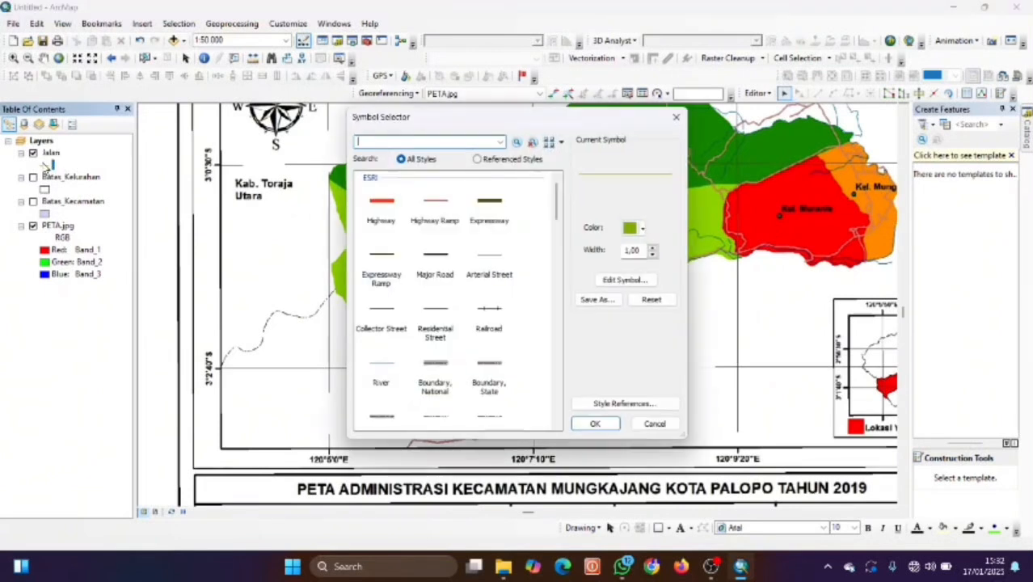
click(451, 267)
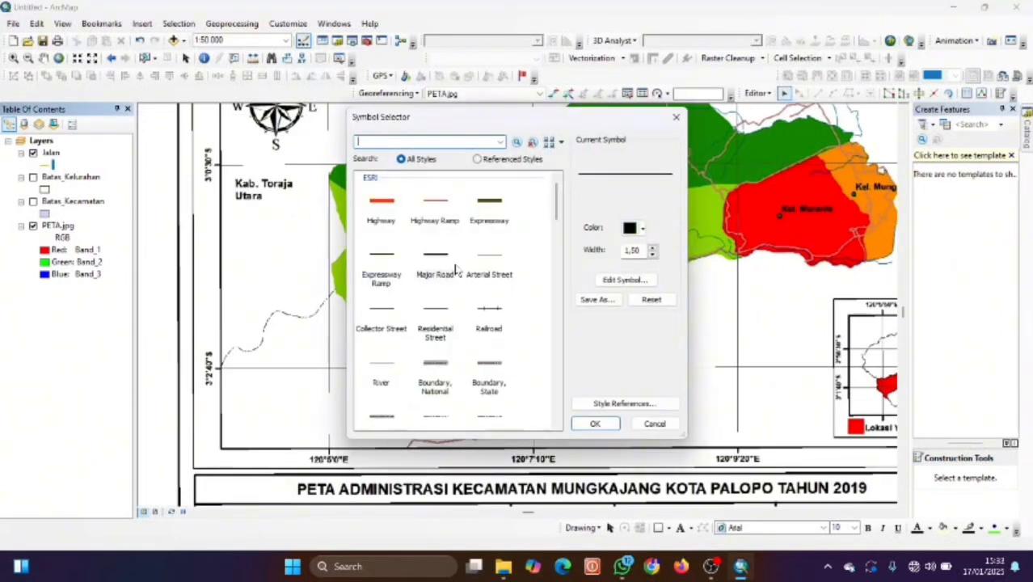
click(595, 424)
Pan the map and bring up Edit Features for the Jalan layer.
key(Down)
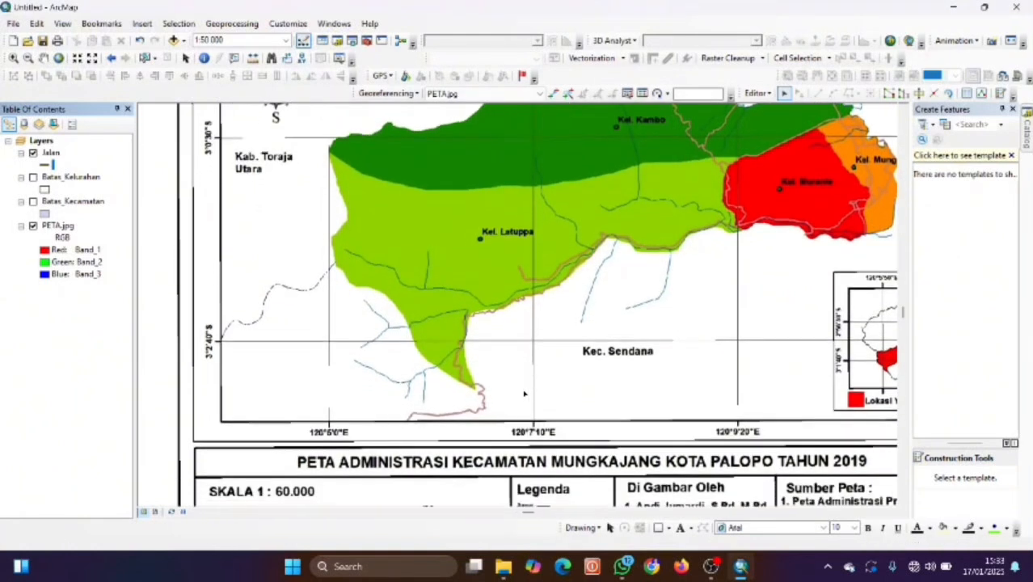
key(Left)
key(Left)
key(Left)
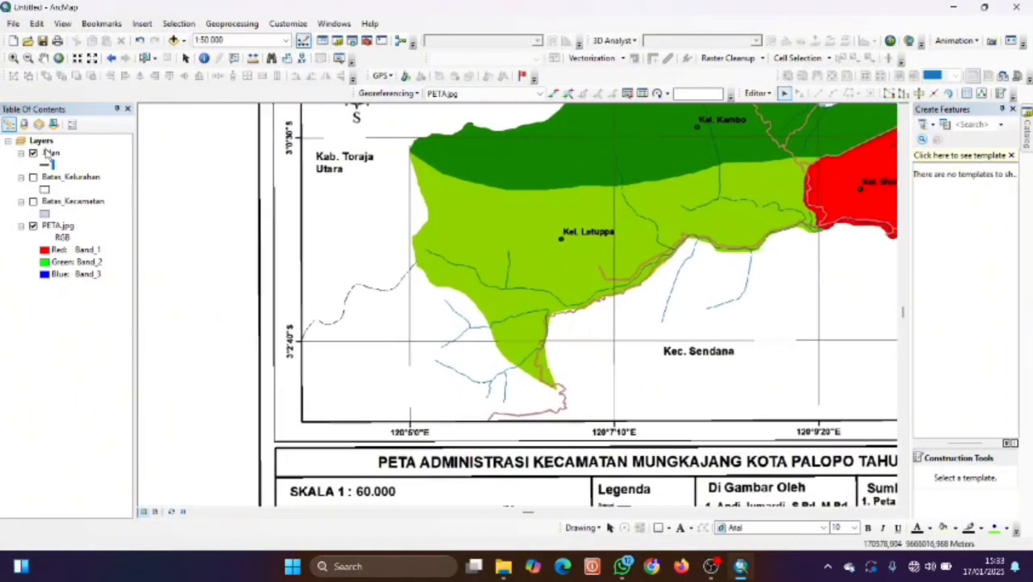
right_click(49, 153)
mouse_move(121, 319)
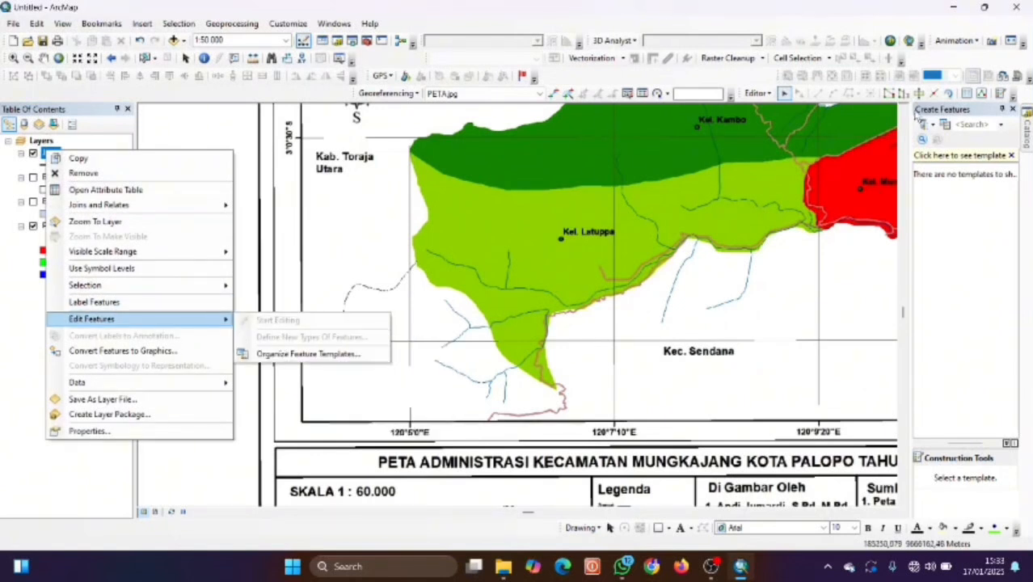
Stop editing via the Editor menu, dismissing the save prompt and feature templates hint.
click(769, 94)
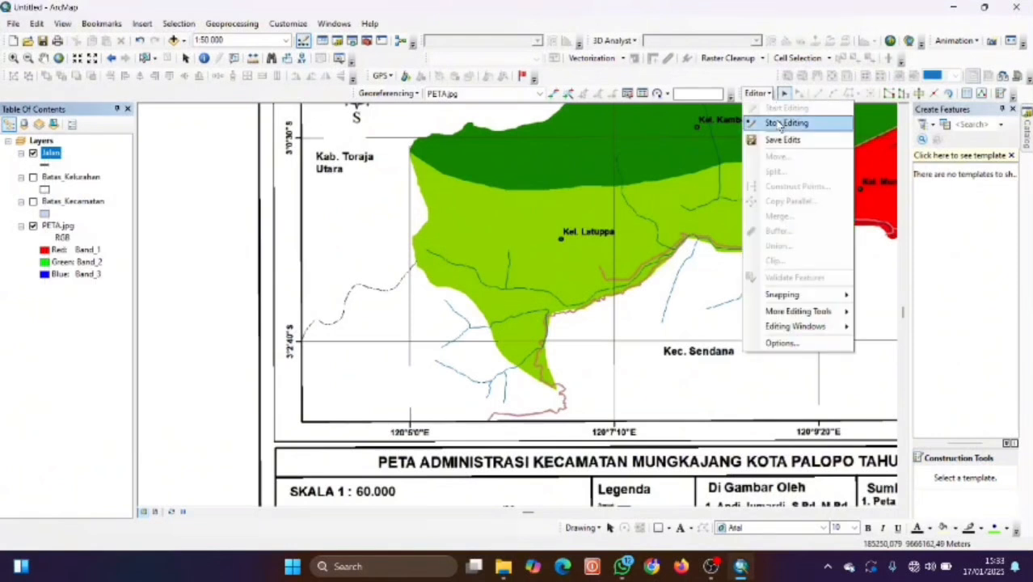
click(779, 123)
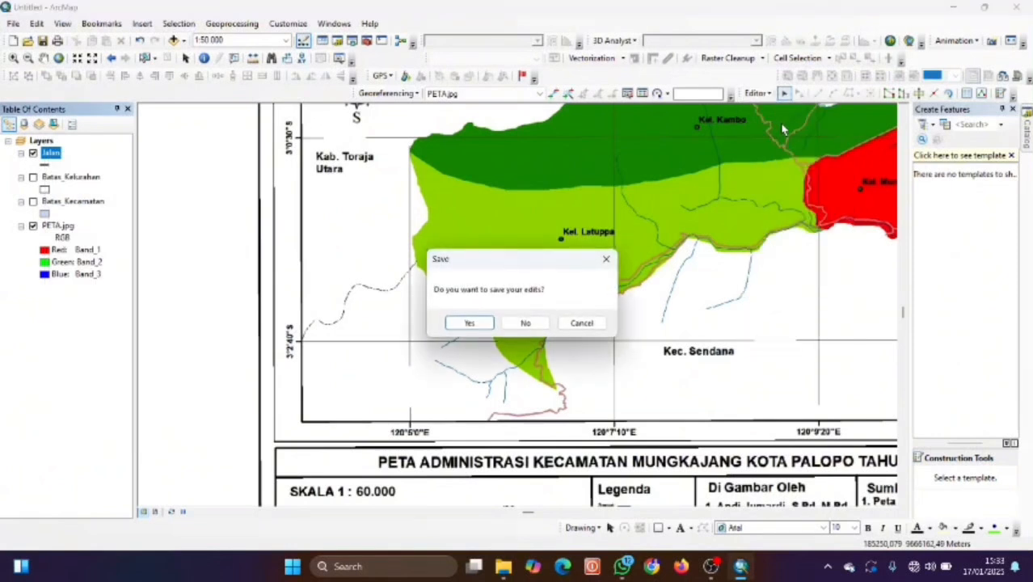
click(605, 259)
scroll(636, 298, down, 2)
scroll(636, 298, up, 1)
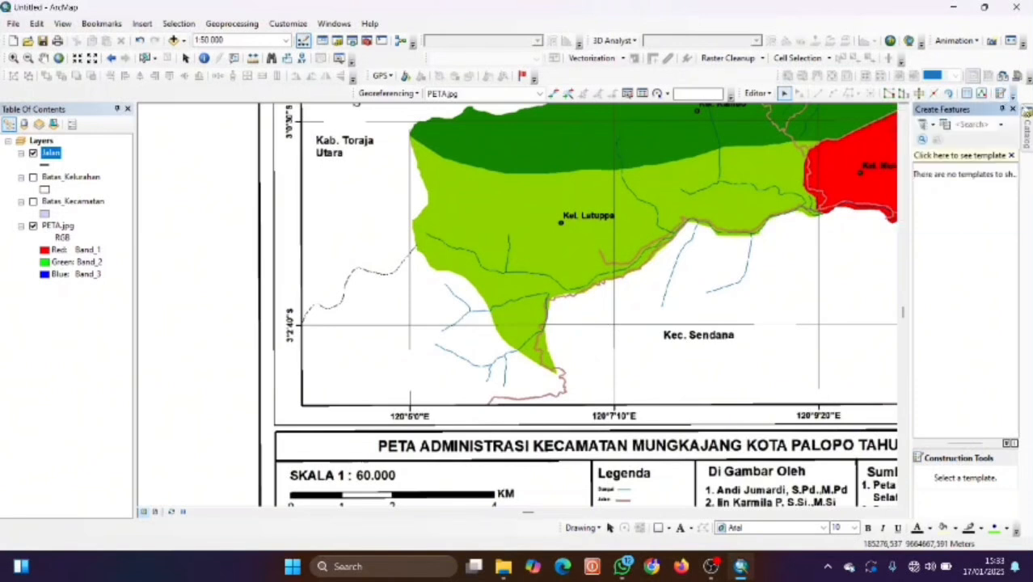
click(1009, 154)
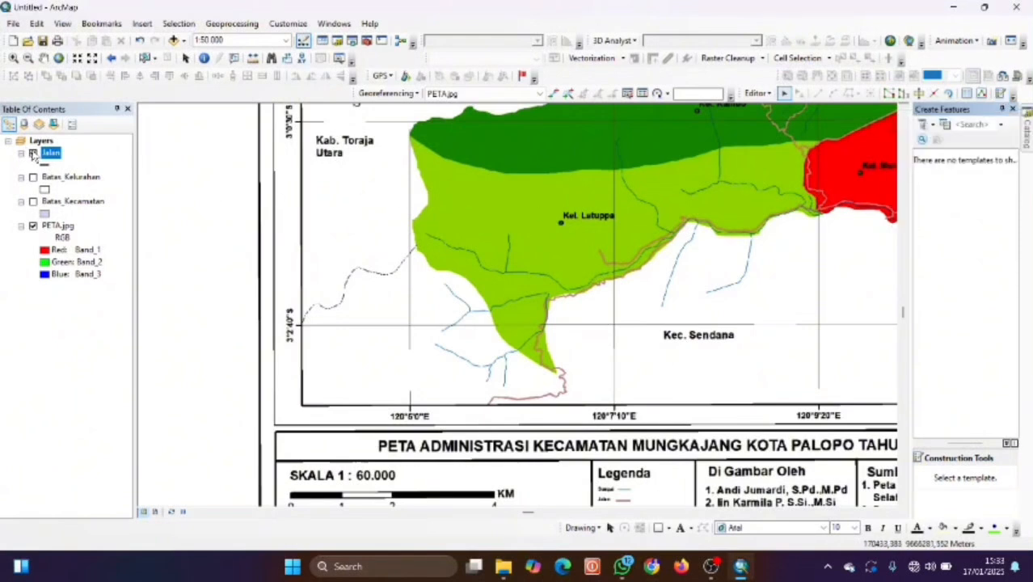
Stop the edit session again from the Editor menu, discarding unsaved edits.
right_click(50, 155)
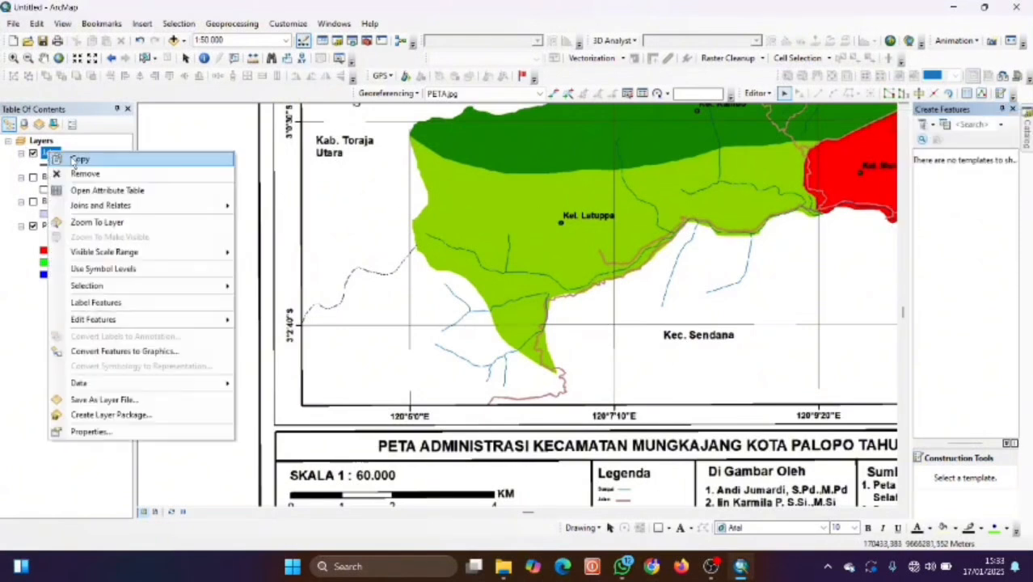
click(46, 152)
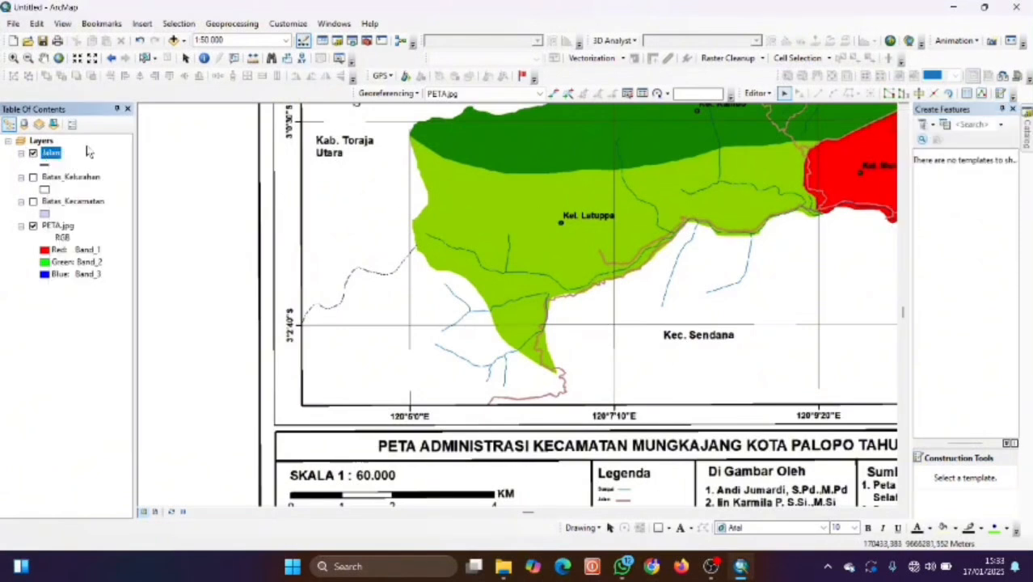
click(758, 93)
click(780, 122)
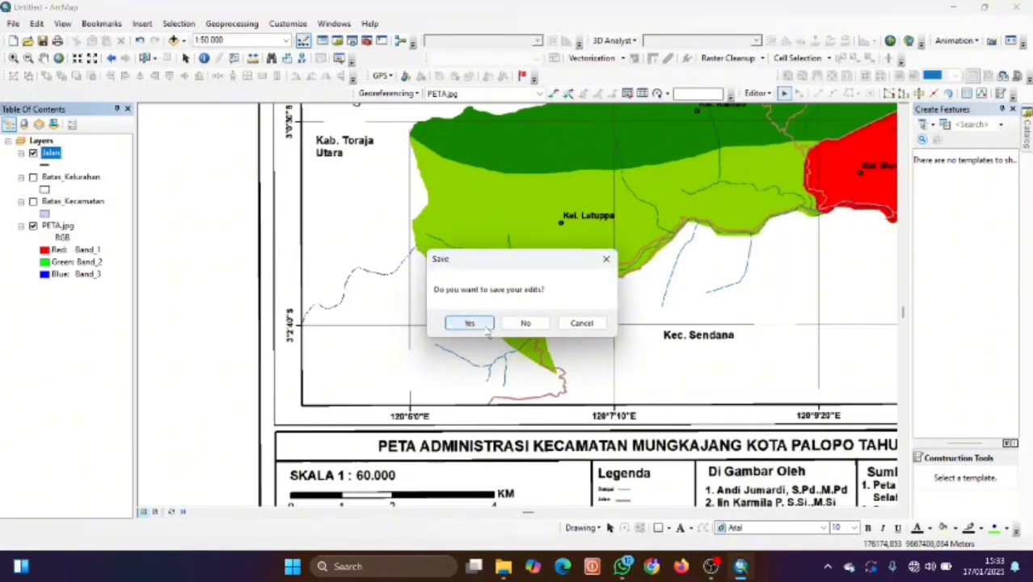
click(526, 322)
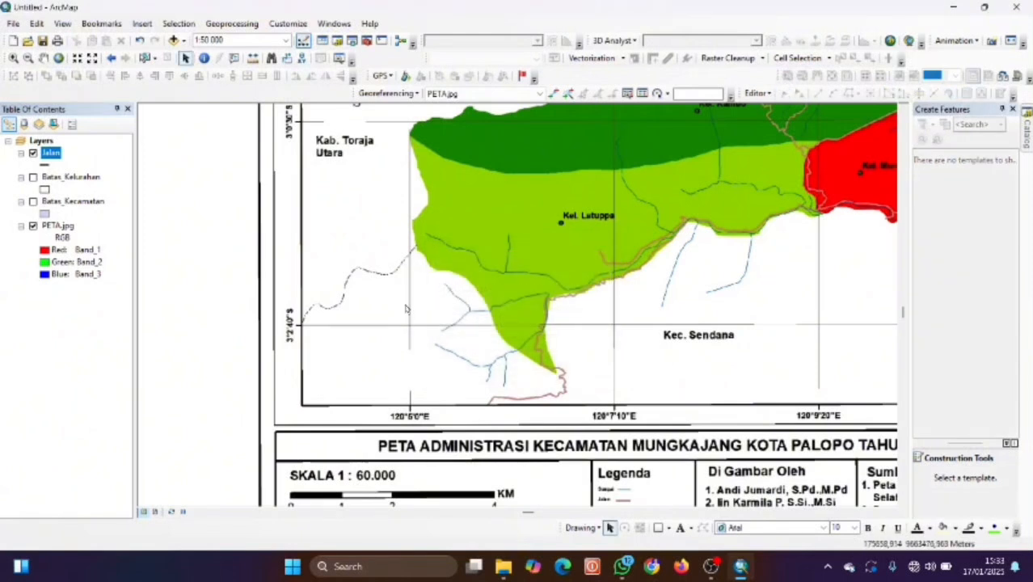
Start editing Jalan with its feature template and the Line construction tool.
right_click(55, 159)
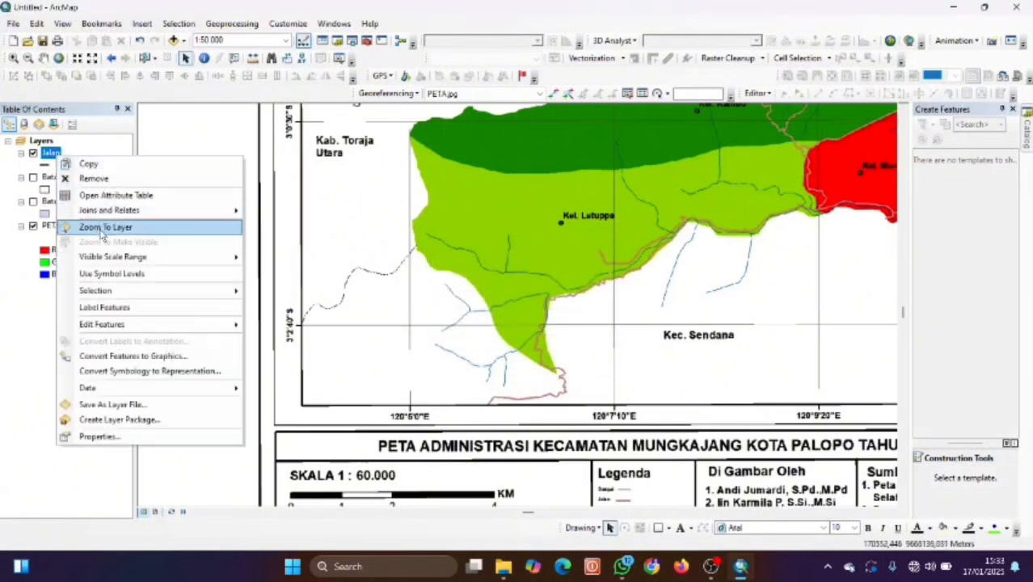
mouse_move(127, 326)
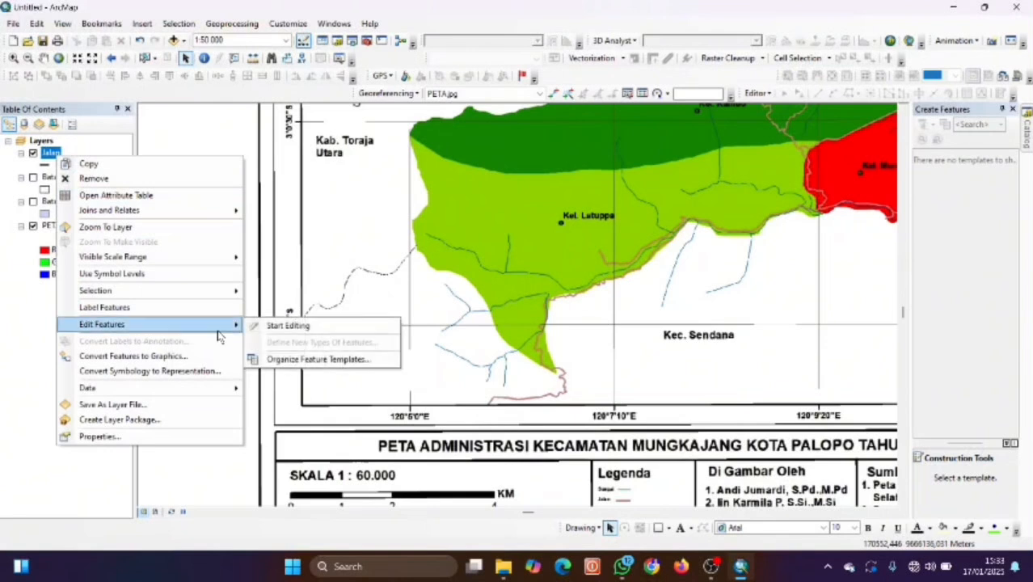
click(264, 326)
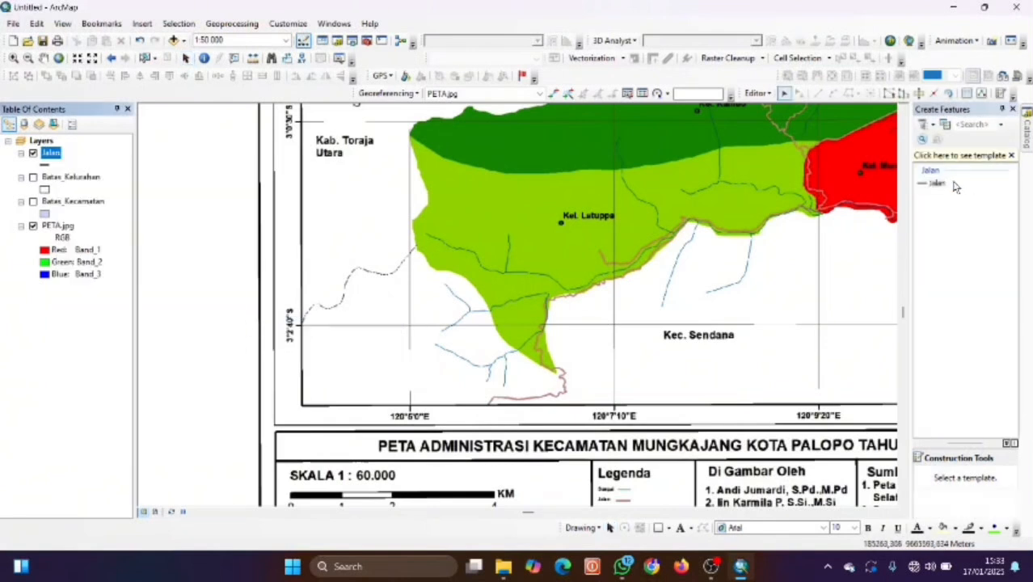
click(938, 183)
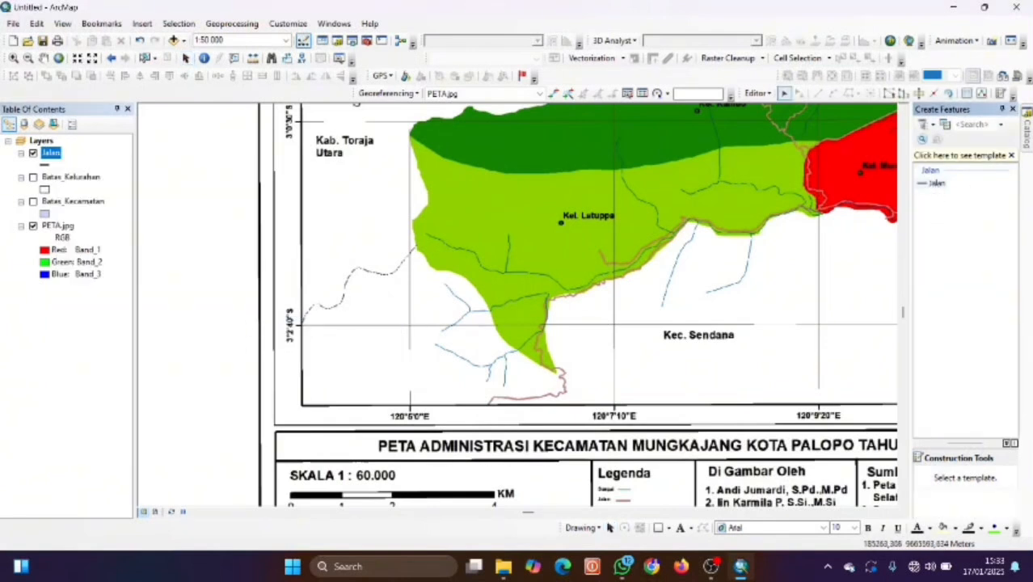
click(935, 184)
click(968, 480)
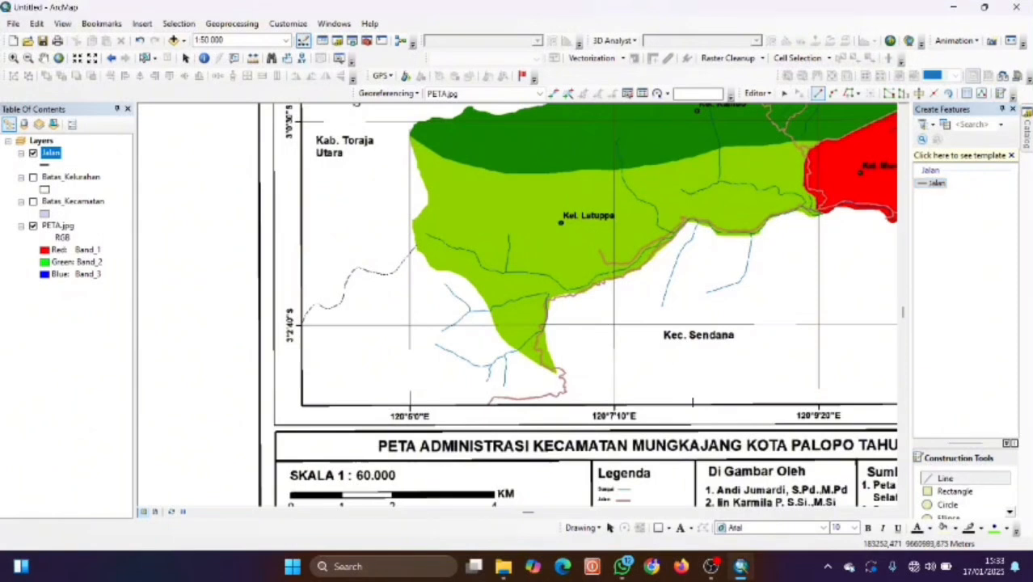
Pan and zoom to the lower boundary and place the first road vertex.
key(Down)
key(Left)
key(Down)
key(Down)
key(Down)
key(Down)
key(Left)
key(Left)
key(Left)
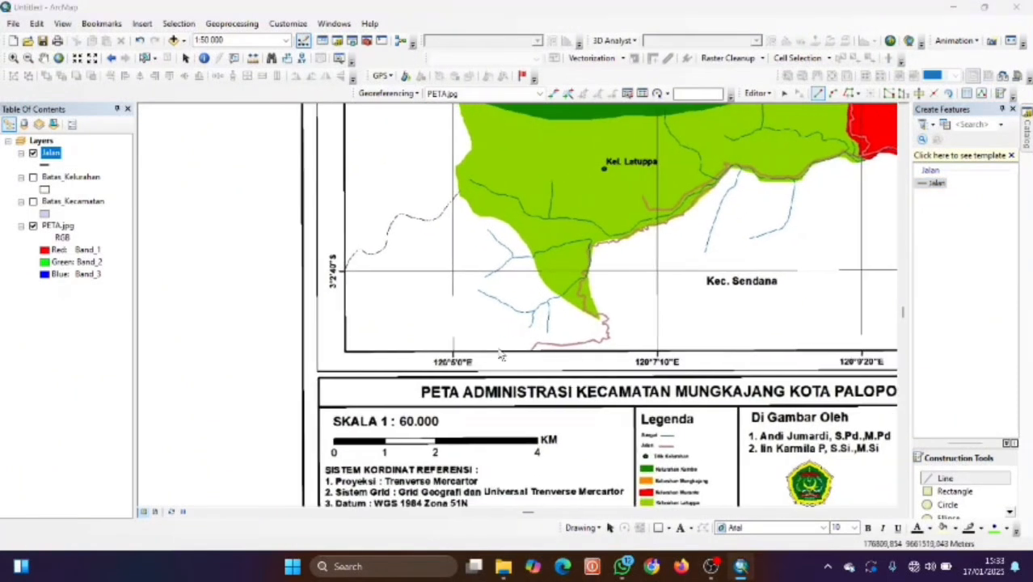
key(alt+Tab)
click(738, 566)
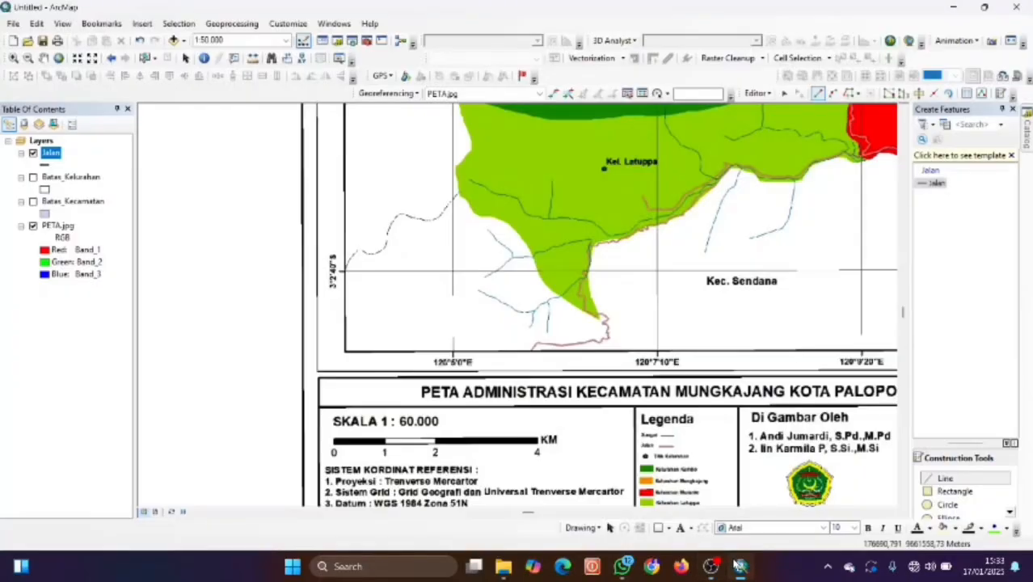
scroll(533, 346, up, 3)
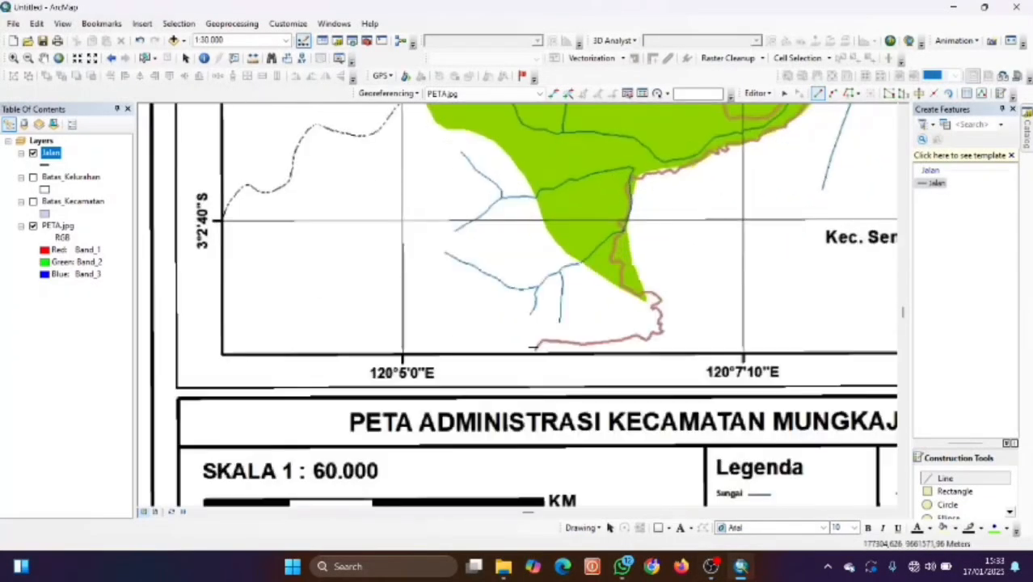
click(533, 348)
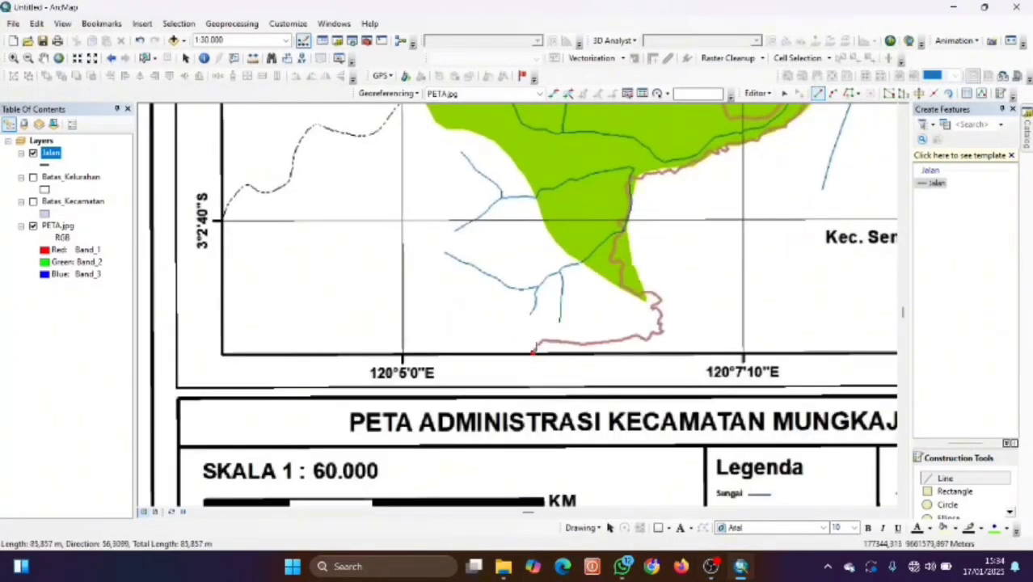
Trace the first road's vertices along the winding pink line at Kel. Latuppa's southern edge.
click(537, 346)
click(541, 342)
click(545, 340)
click(552, 340)
click(567, 342)
click(581, 344)
click(595, 343)
click(611, 340)
click(636, 336)
click(645, 339)
click(654, 334)
scroll(655, 327, up, 3)
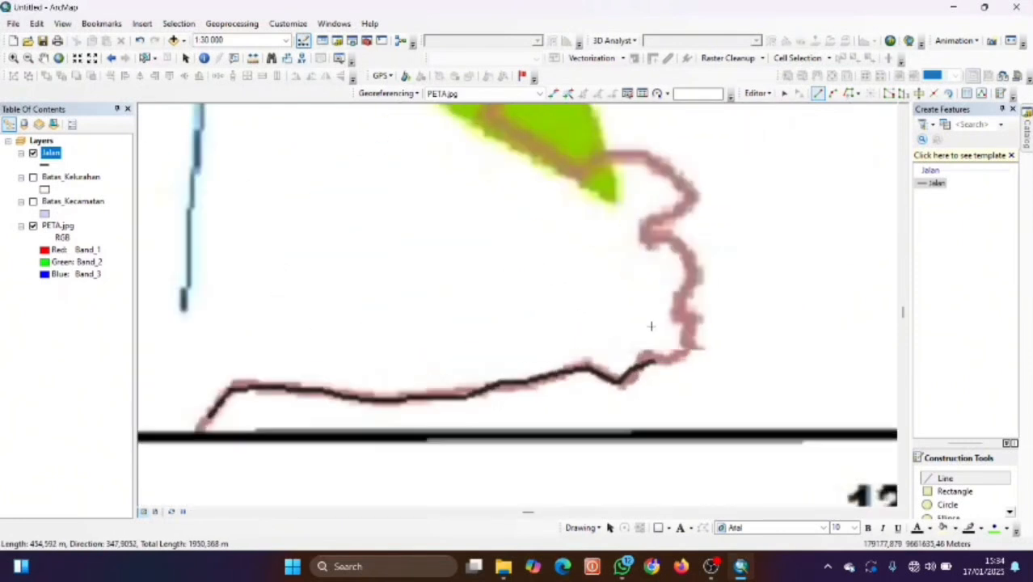
click(688, 383)
click(704, 379)
click(716, 369)
click(712, 353)
click(706, 346)
click(717, 326)
click(699, 305)
click(717, 248)
click(694, 218)
click(656, 198)
click(713, 146)
click(710, 127)
Continue the first road upward along the pink line and finish it.
scroll(715, 127, down, 3)
key(Up)
click(710, 304)
click(696, 299)
click(680, 295)
click(665, 300)
click(660, 306)
click(646, 304)
click(628, 298)
click(578, 150)
key(Up)
key(Up)
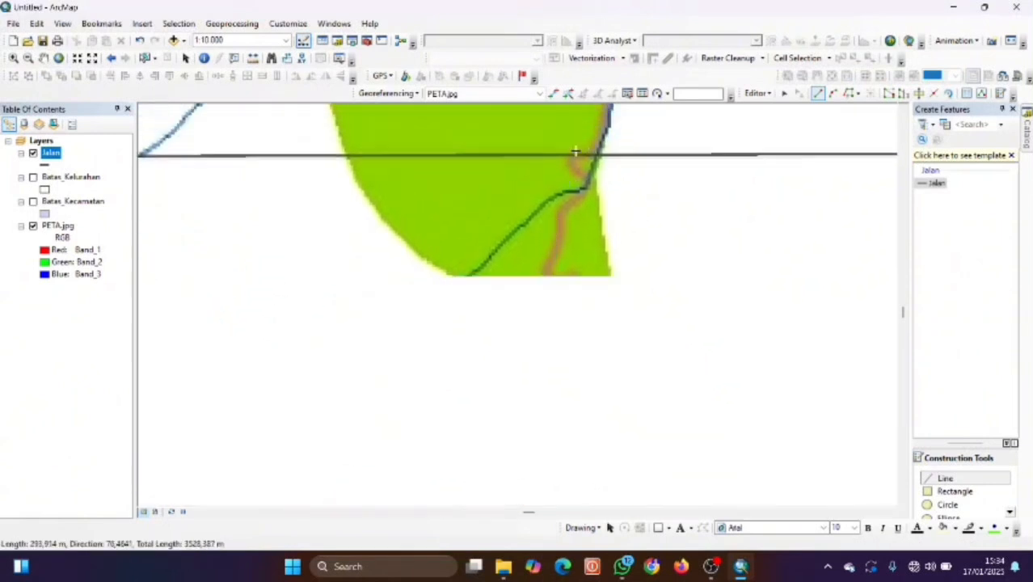
scroll(595, 175, down, 3)
right_click(568, 168)
click(686, 153)
click(587, 247)
click(597, 247)
click(592, 235)
click(599, 229)
click(604, 206)
click(602, 190)
click(607, 174)
click(613, 177)
click(652, 168)
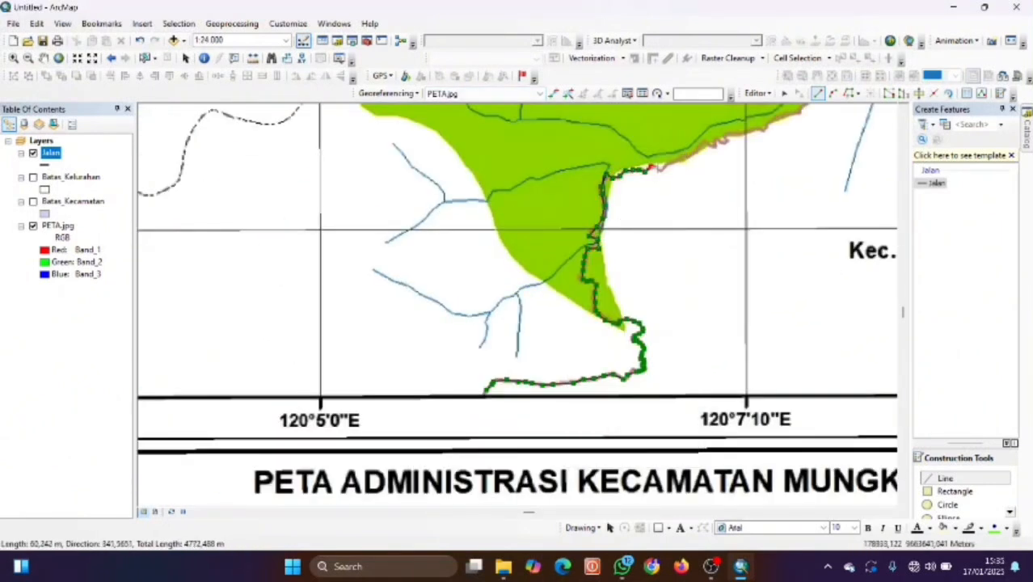
click(705, 144)
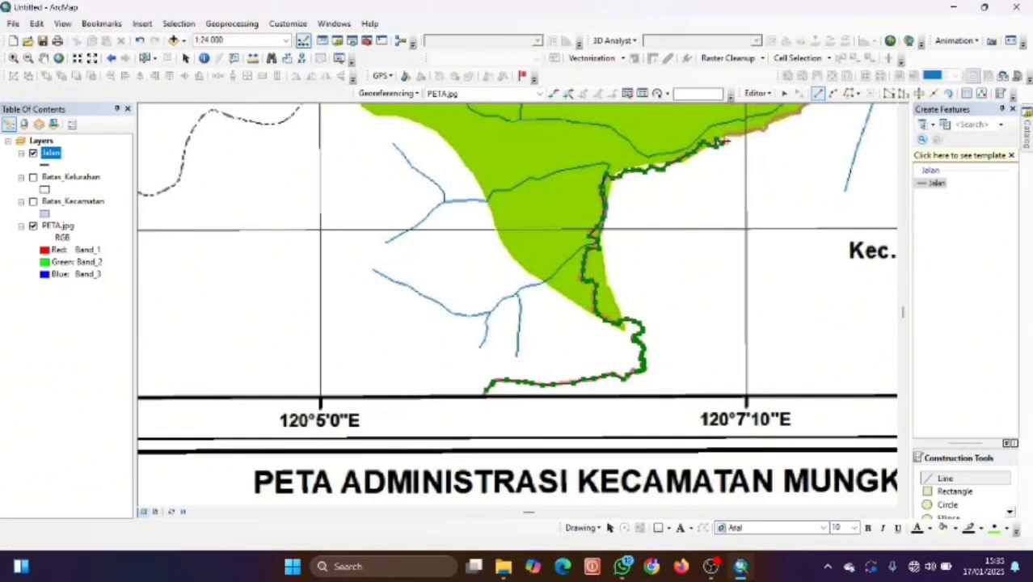
click(799, 111)
mouse_move(800, 111)
mouse_down()
mouse_move(790, 148)
mouse_move(601, 332)
mouse_up()
click(607, 324)
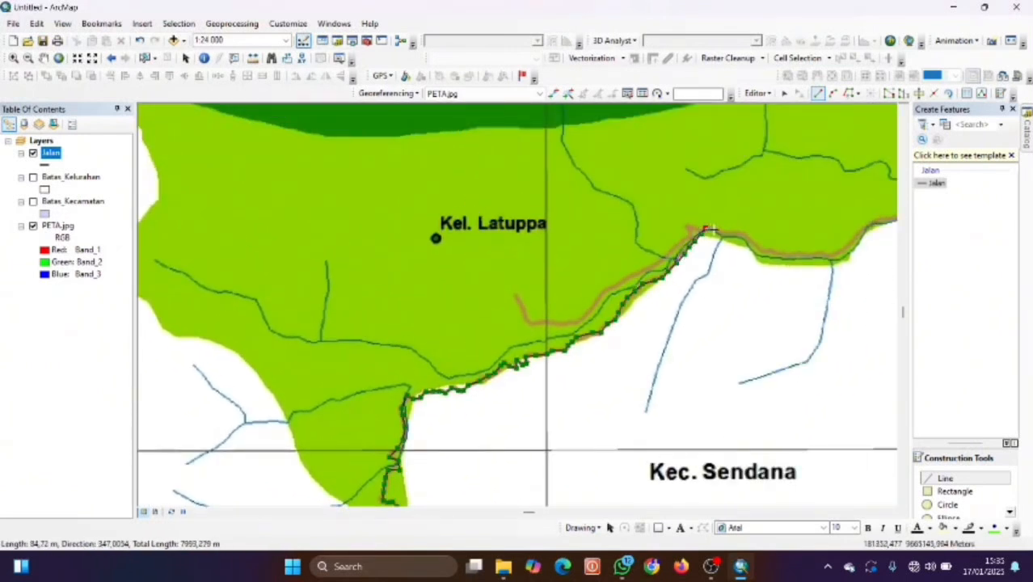
double_click(708, 229)
Trace and finish a second road line, then pan east toward Kel. Murante.
click(533, 323)
click(546, 324)
click(558, 325)
click(571, 321)
click(585, 317)
click(594, 305)
click(604, 291)
click(620, 286)
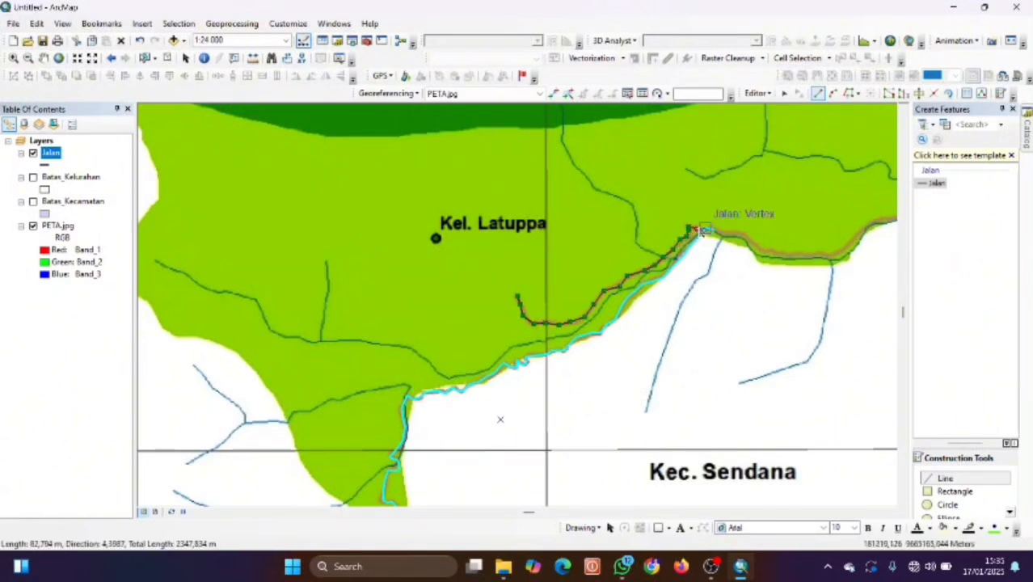
double_click(700, 230)
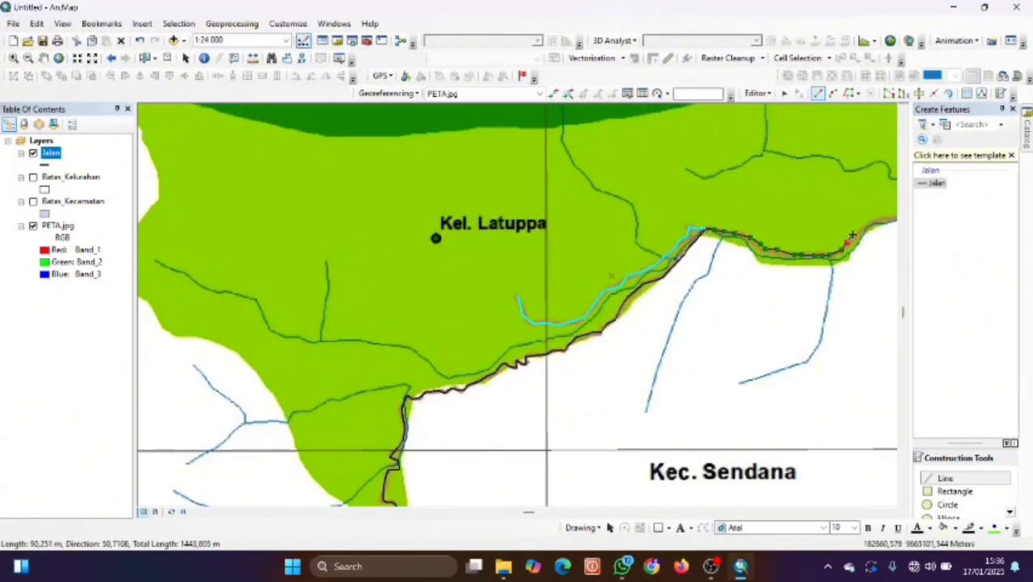
mouse_move(890, 219)
mouse_down()
mouse_move(748, 241)
mouse_move(583, 311)
mouse_move(550, 311)
mouse_up()
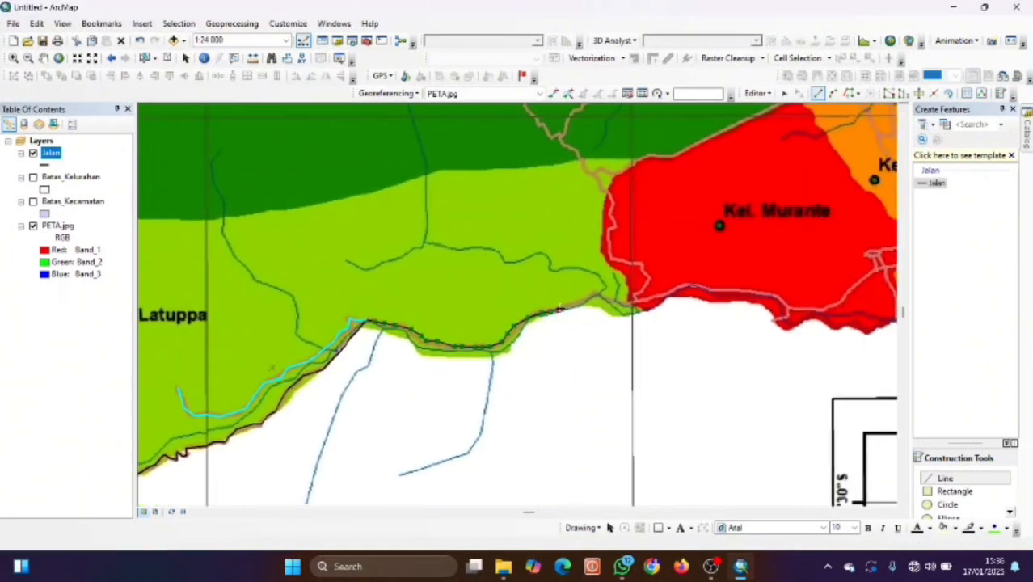
Finish the coastal road, then trace a road north past Kel. Kambo along the northern boundary.
double_click(666, 295)
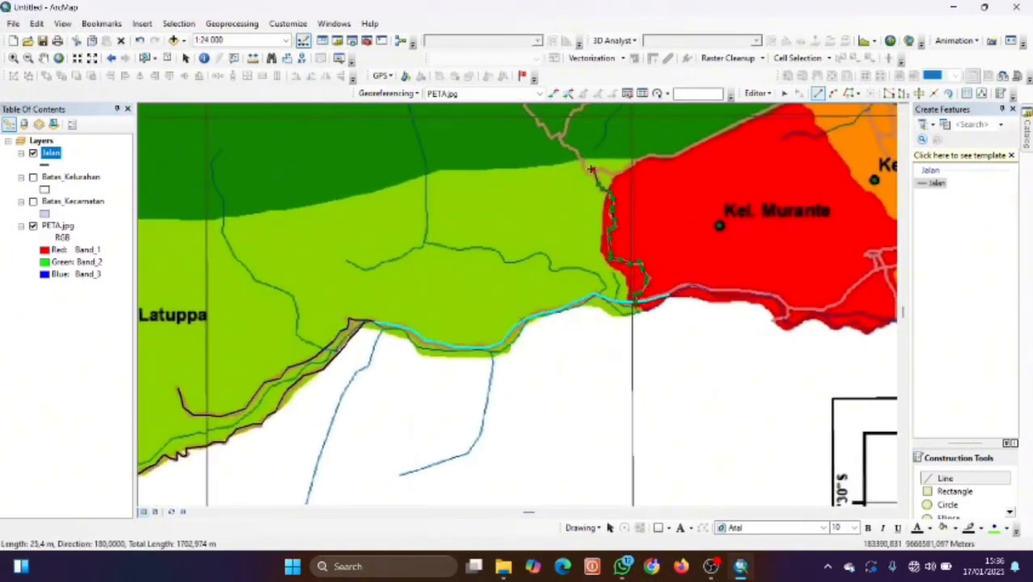
drag(554, 138, 534, 308)
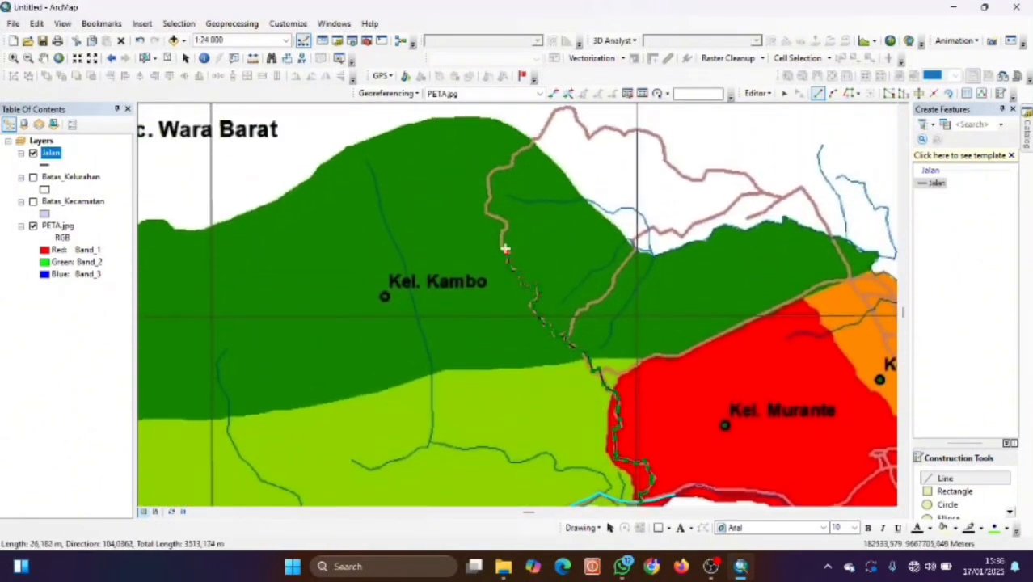
click(511, 159)
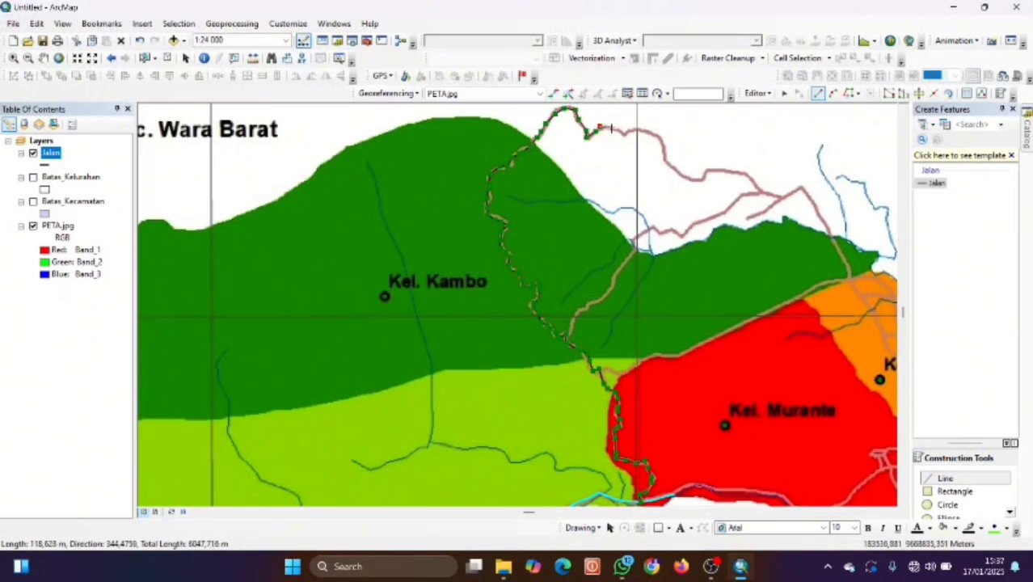
click(662, 146)
click(671, 166)
click(685, 177)
click(704, 181)
click(705, 171)
click(719, 171)
click(735, 172)
click(756, 184)
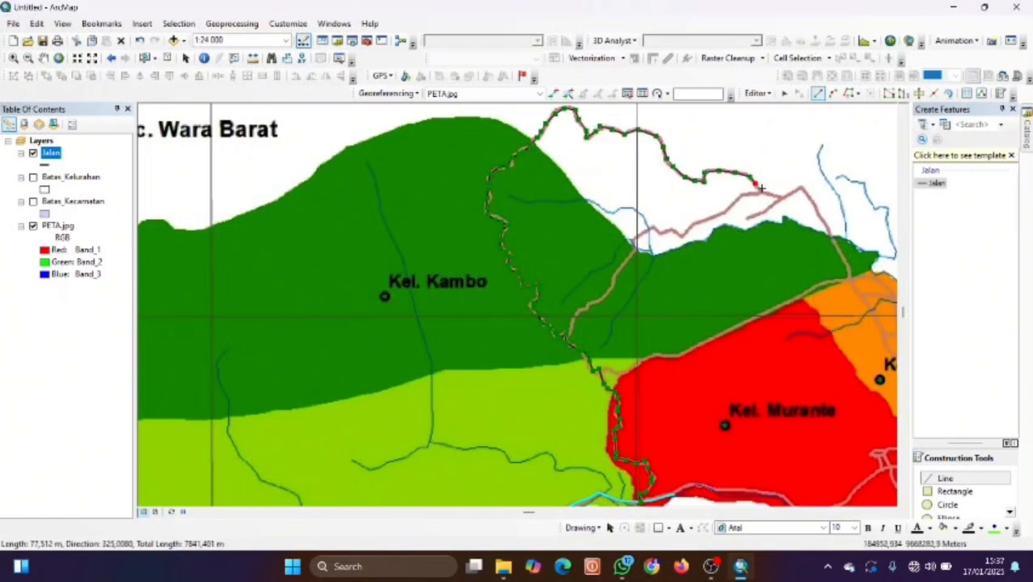
double_click(802, 189)
Trace a road line branching eastward toward the northeast.
click(567, 334)
click(637, 239)
click(659, 229)
click(683, 226)
click(711, 211)
click(736, 199)
click(747, 193)
double_click(760, 191)
Add a short road line and begin tracing the next road downward.
click(760, 191)
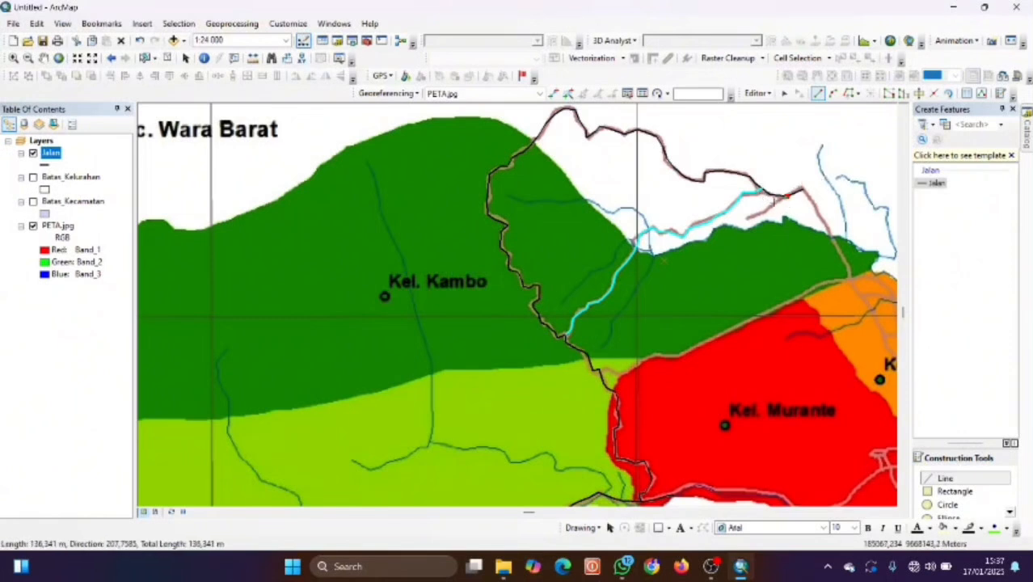
double_click(748, 217)
click(802, 189)
click(818, 215)
click(839, 251)
key(Right)
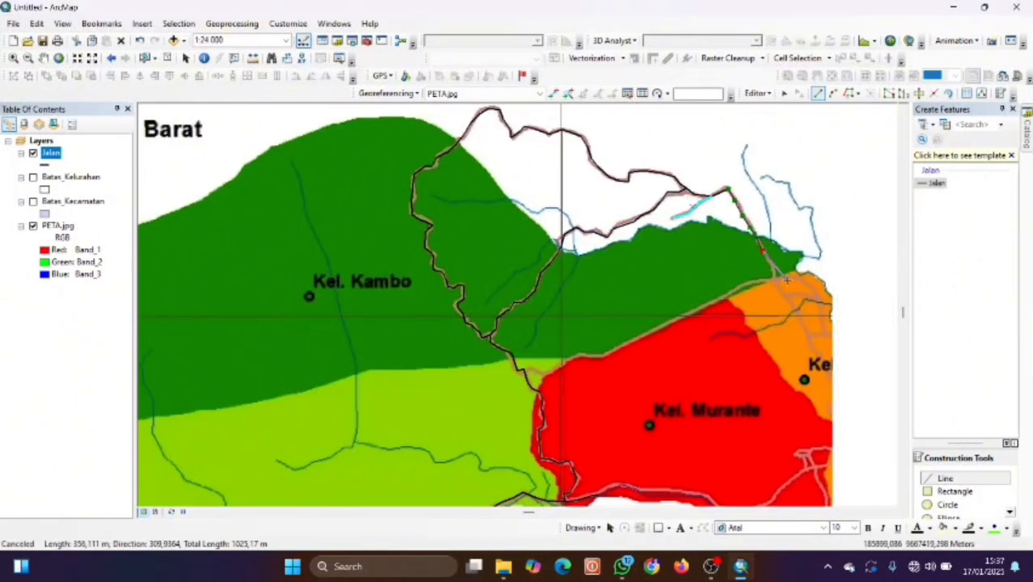
Trace the long road down-left to the junction, plus a short connector road.
scroll(772, 287, down, 3)
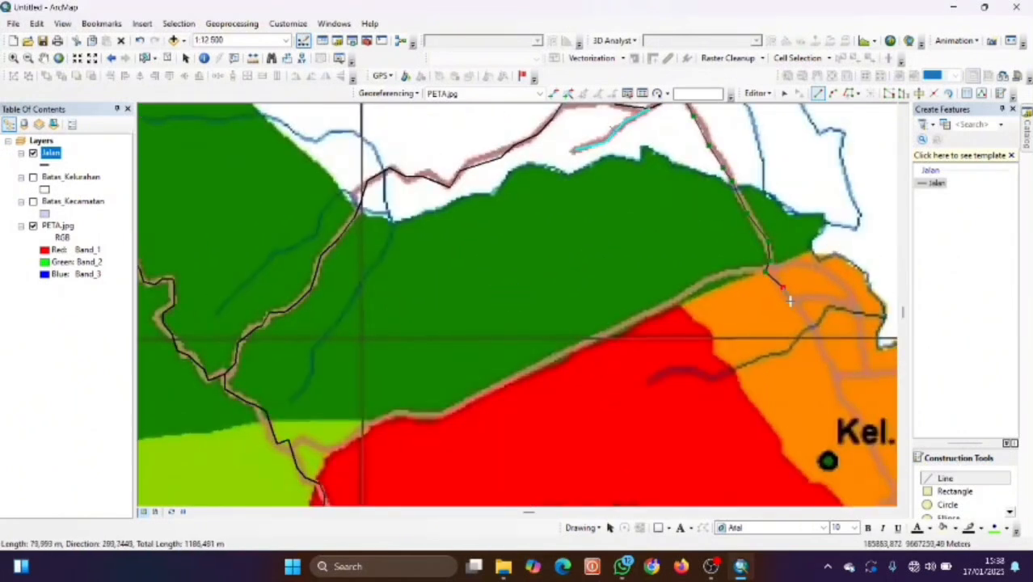
click(554, 358)
click(524, 372)
click(495, 391)
click(449, 412)
click(394, 414)
click(345, 438)
click(327, 448)
click(314, 444)
double_click(289, 441)
click(319, 484)
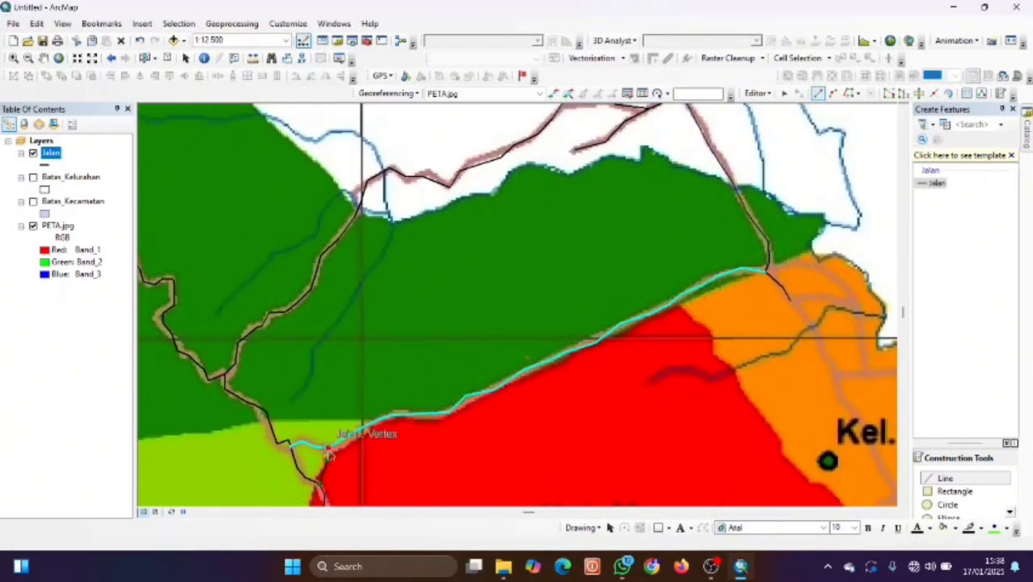
double_click(328, 448)
key(Right)
Trace the road east from the junction and down the east side.
click(624, 271)
click(681, 269)
click(712, 311)
click(718, 374)
click(780, 371)
click(802, 353)
key(Down)
click(826, 240)
click(842, 265)
click(818, 299)
click(807, 312)
click(836, 334)
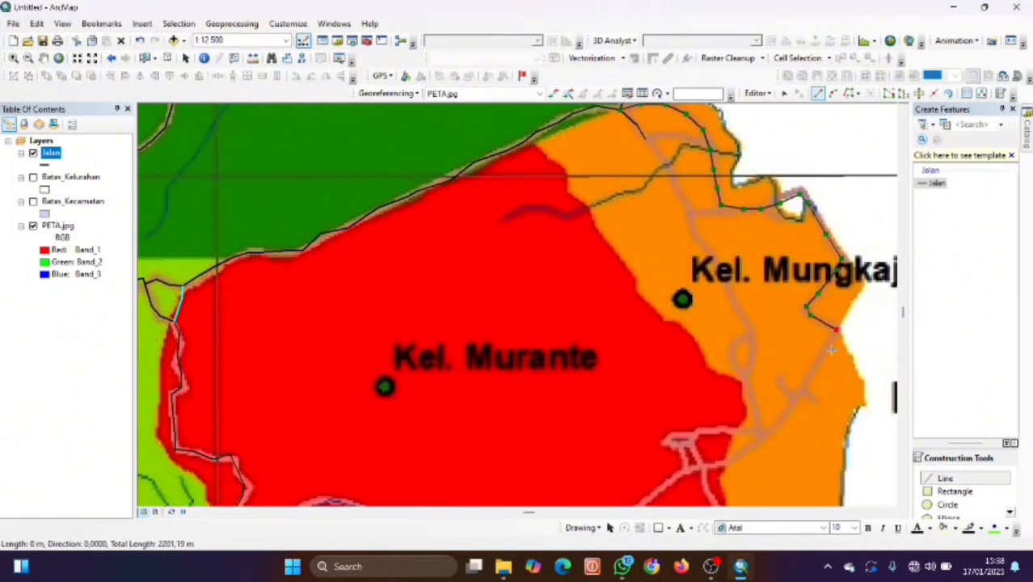
click(818, 370)
key(Down)
Continue the road down-left, undoing the misplaced vertices.
click(745, 360)
click(725, 370)
click(696, 378)
click(677, 386)
click(658, 398)
click(631, 425)
click(530, 452)
key(ctrl+z)
key(ctrl+z)
key(ctrl+z)
Trace the bottom road leftward and a short side road off it.
click(615, 444)
click(592, 451)
click(576, 460)
click(525, 453)
click(485, 428)
click(444, 423)
click(324, 411)
double_click(289, 427)
click(518, 451)
click(512, 471)
double_click(487, 477)
Trace a new road line running downward.
click(703, 375)
click(706, 390)
click(714, 408)
click(720, 421)
click(725, 436)
double_click(725, 477)
Trace a road line running northward up the map.
click(732, 340)
click(754, 336)
click(745, 283)
click(734, 261)
click(749, 232)
click(731, 201)
click(703, 161)
click(692, 124)
double_click(720, 115)
Add three short road segments near the junctions.
click(703, 376)
double_click(691, 343)
click(672, 354)
double_click(693, 354)
key(Up)
click(743, 407)
click(752, 392)
click(752, 374)
double_click(746, 361)
Cancel a stray sketch and add two short road segments in Mungkajang's north.
key(Left)
key(Up)
key(Left)
click(526, 443)
key(Escape)
click(718, 229)
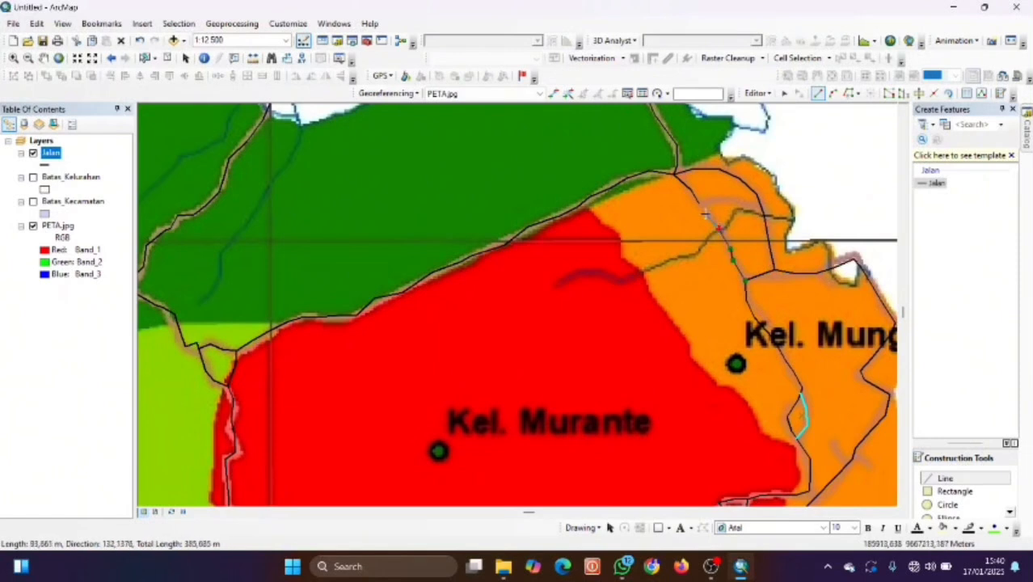
double_click(703, 209)
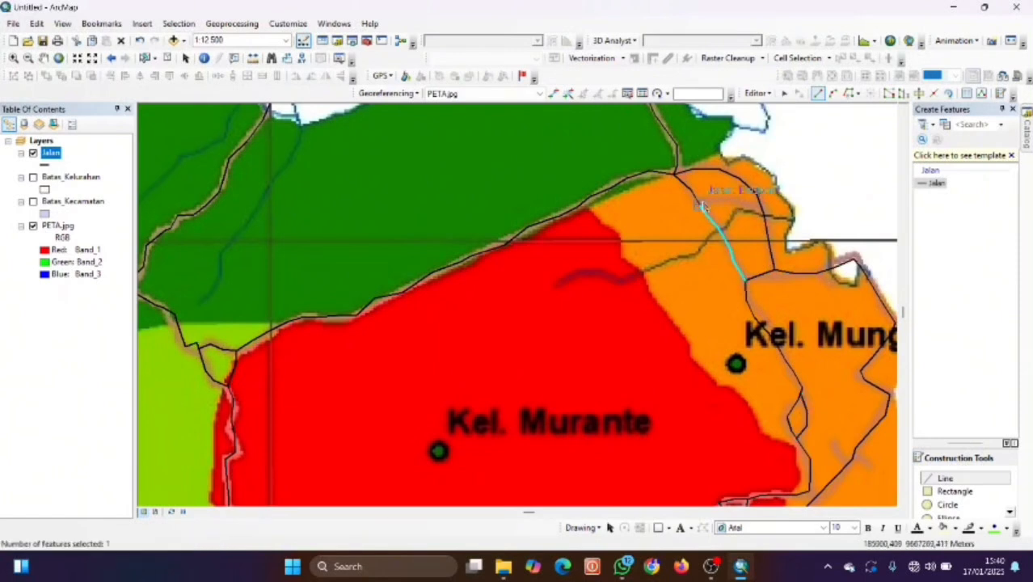
click(702, 207)
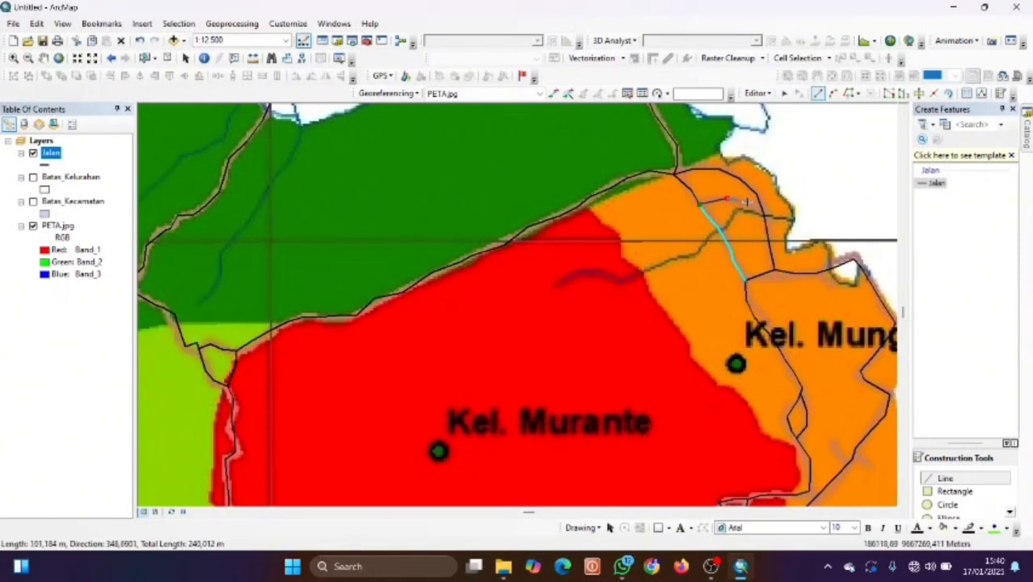
double_click(757, 205)
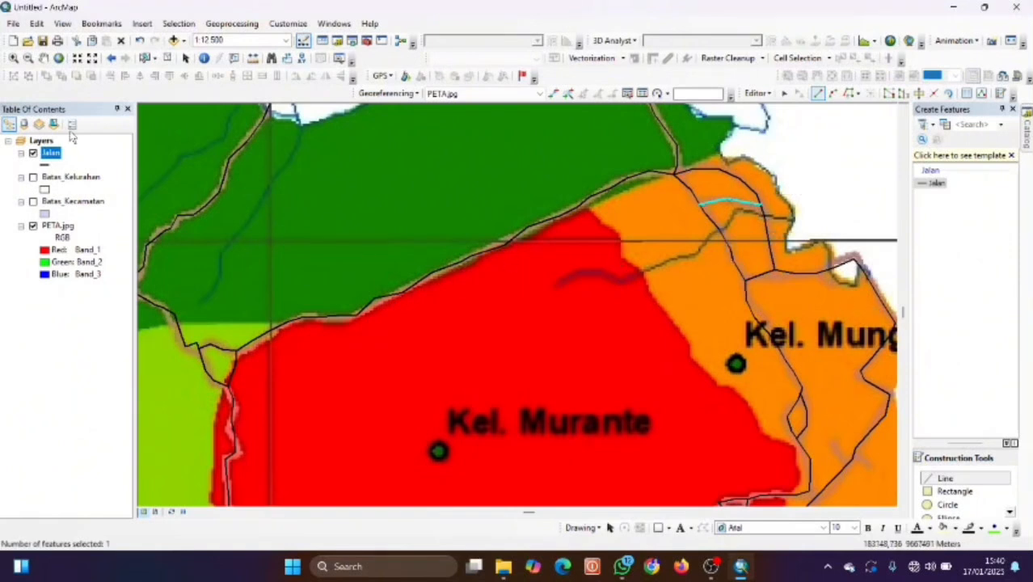
Zoom to the full PETA.jpg extent and hide the Jalan road layer.
right_click(69, 230)
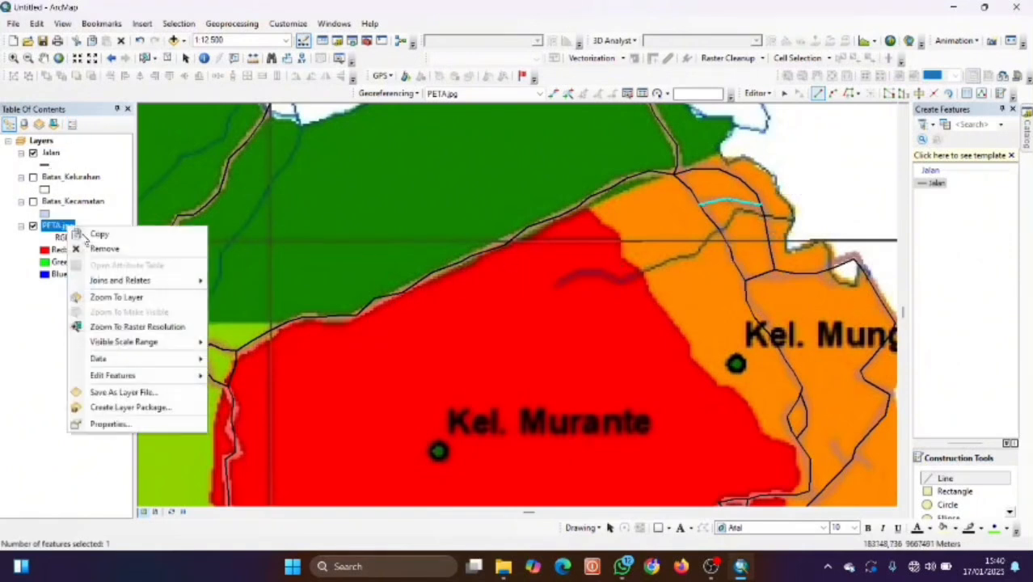
click(121, 298)
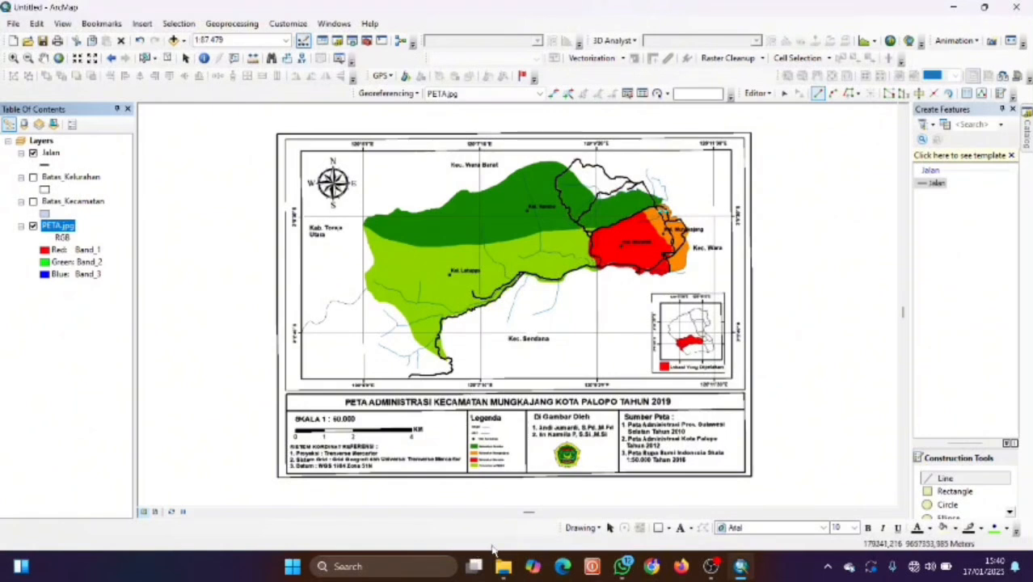
mouse_move(717, 569)
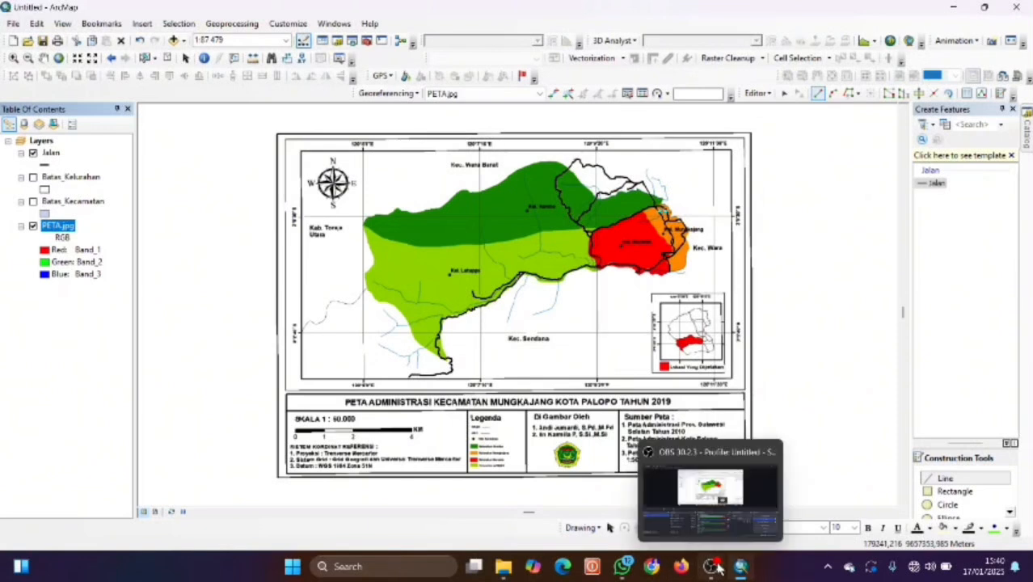
click(21, 153)
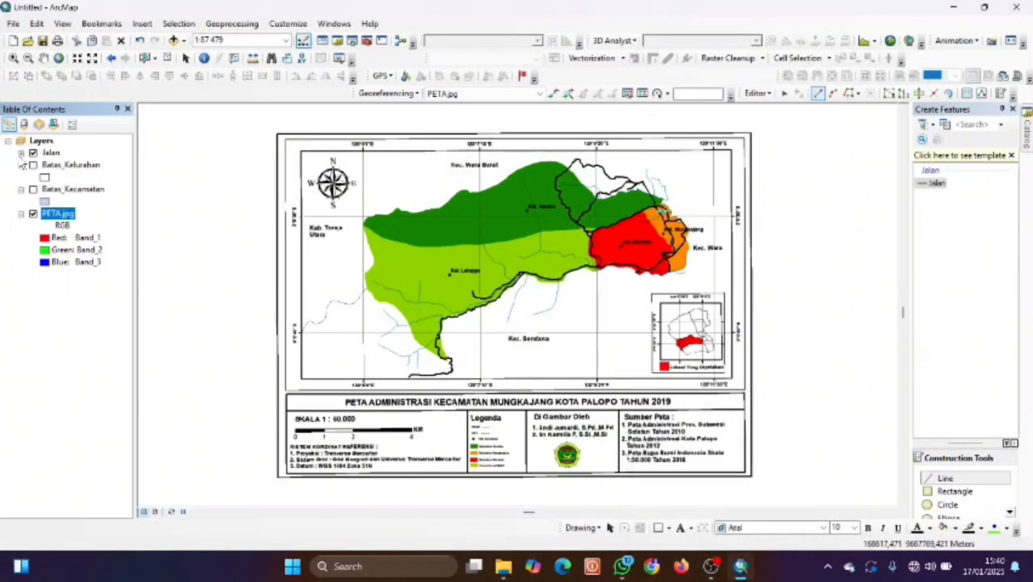
click(20, 153)
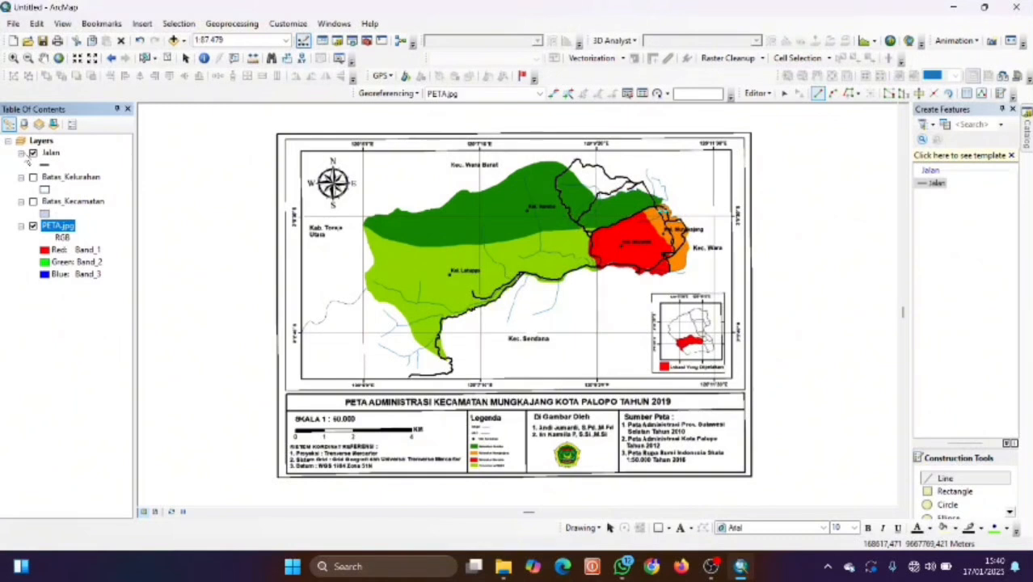
click(33, 153)
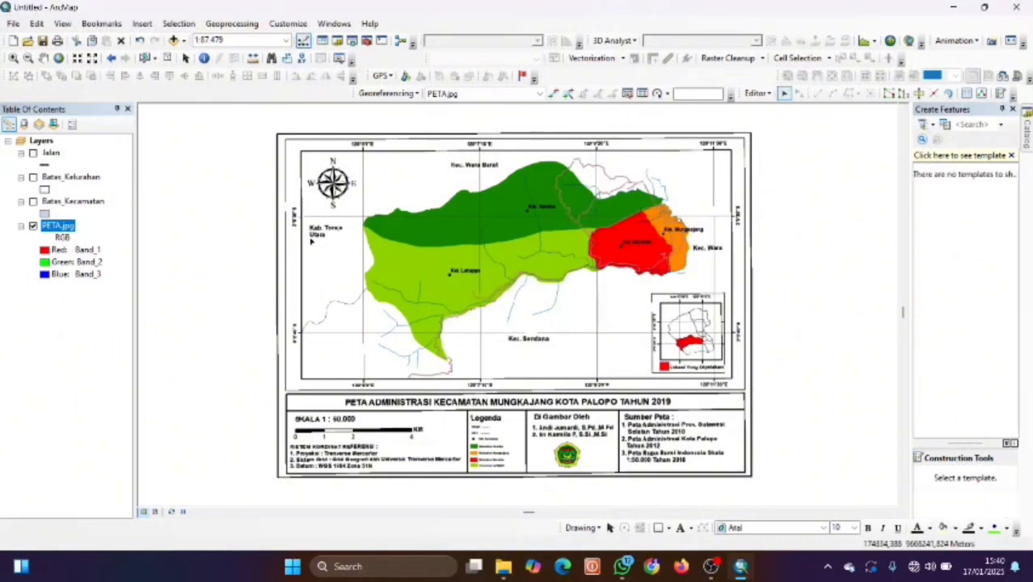
Start a new shapefile in MUNGKAJANG_SHP named Sungai with Polyline feature type.
click(338, 42)
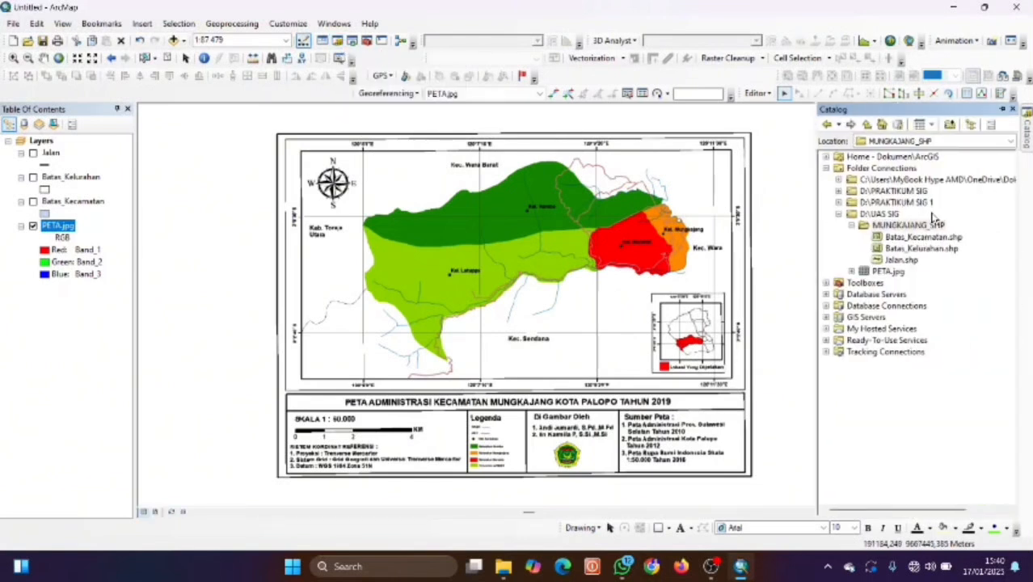
right_click(922, 229)
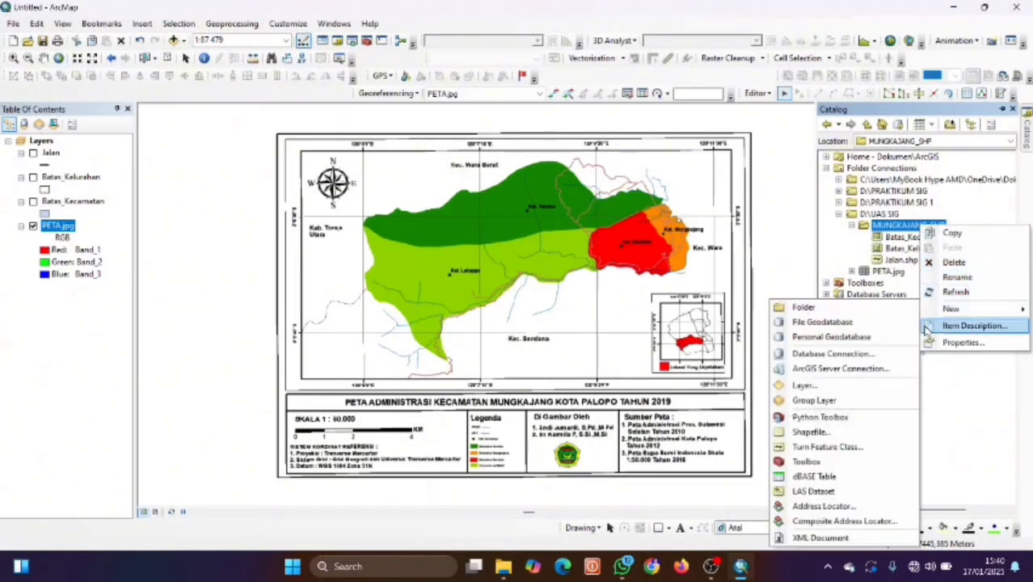
click(836, 433)
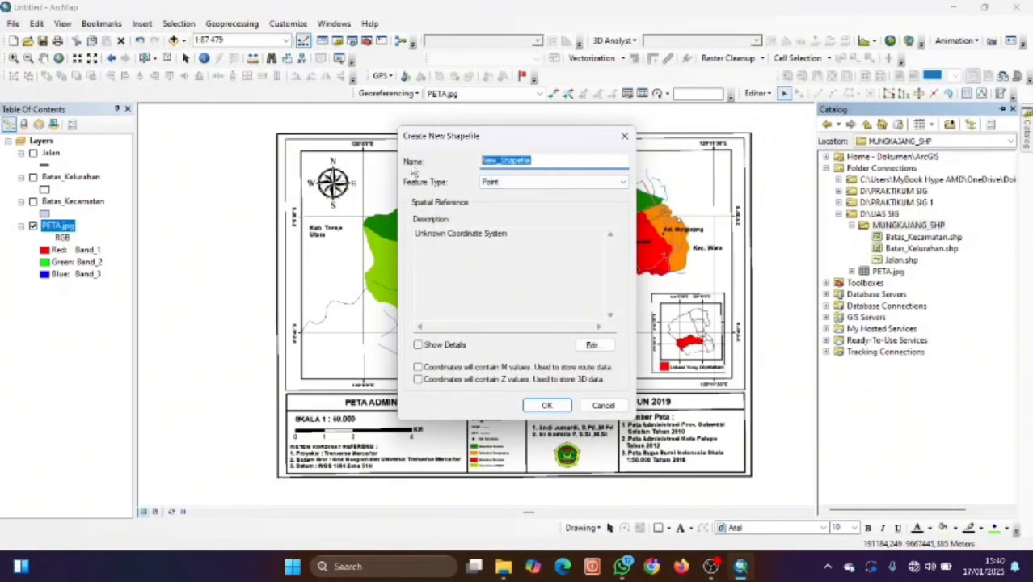
text(Sungai)
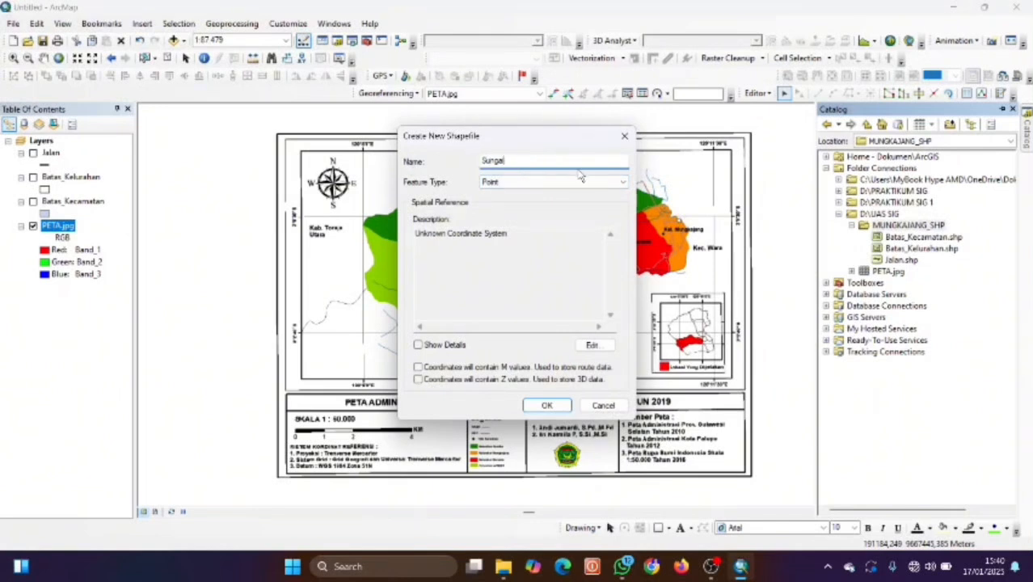
click(579, 182)
click(553, 204)
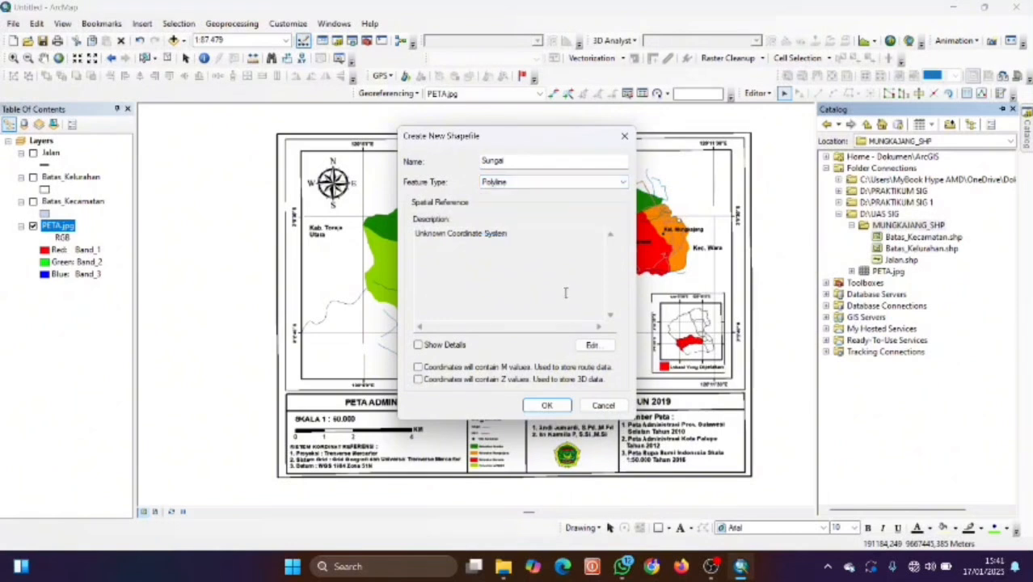
Set its coordinate system to WGS 1984 UTM Zone 51S and create the shapefile.
click(603, 347)
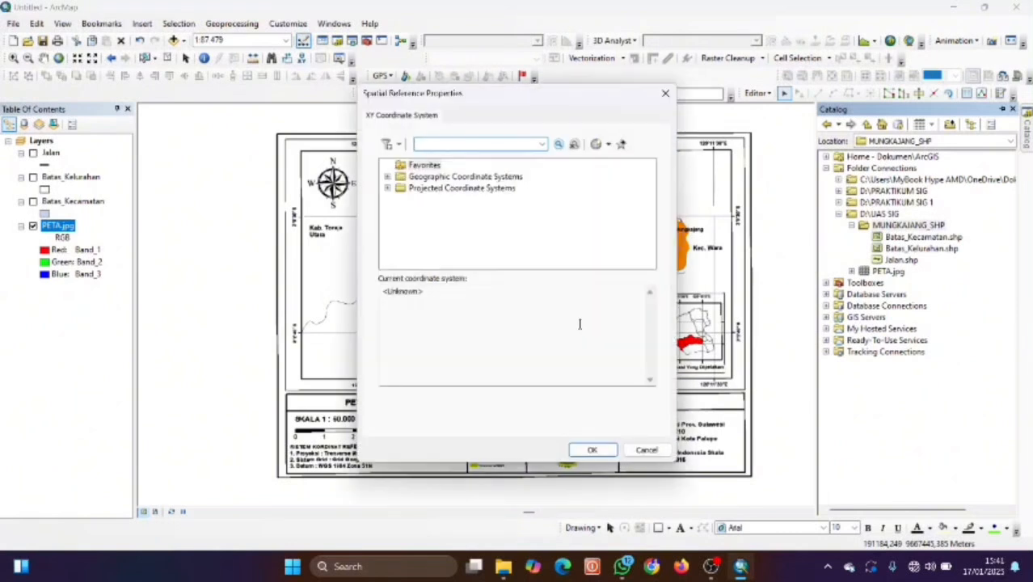
click(385, 188)
click(390, 187)
scroll(441, 232, down, 2)
click(400, 234)
scroll(453, 236, down, 3)
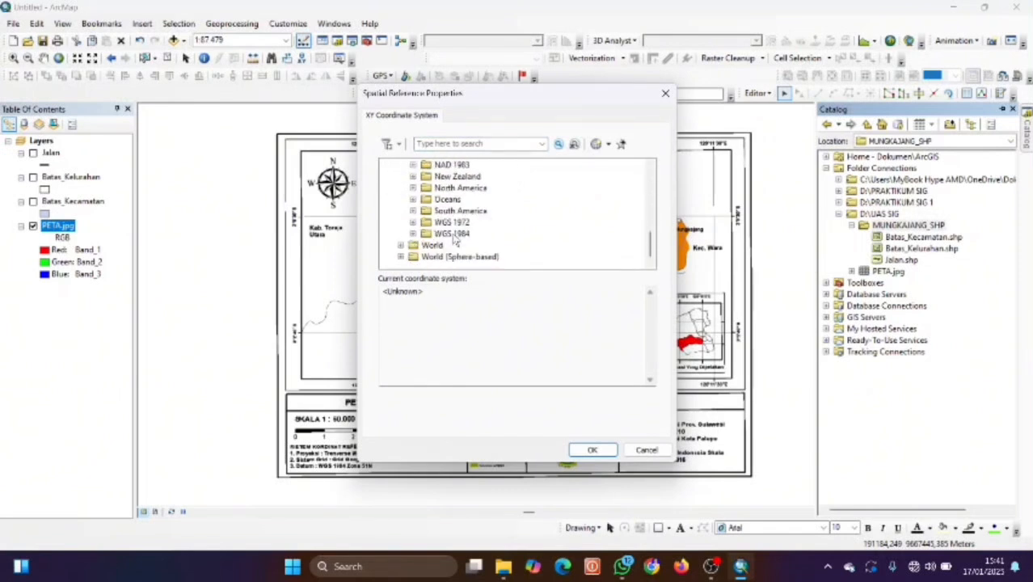
click(413, 234)
click(428, 256)
scroll(526, 230, down, 12)
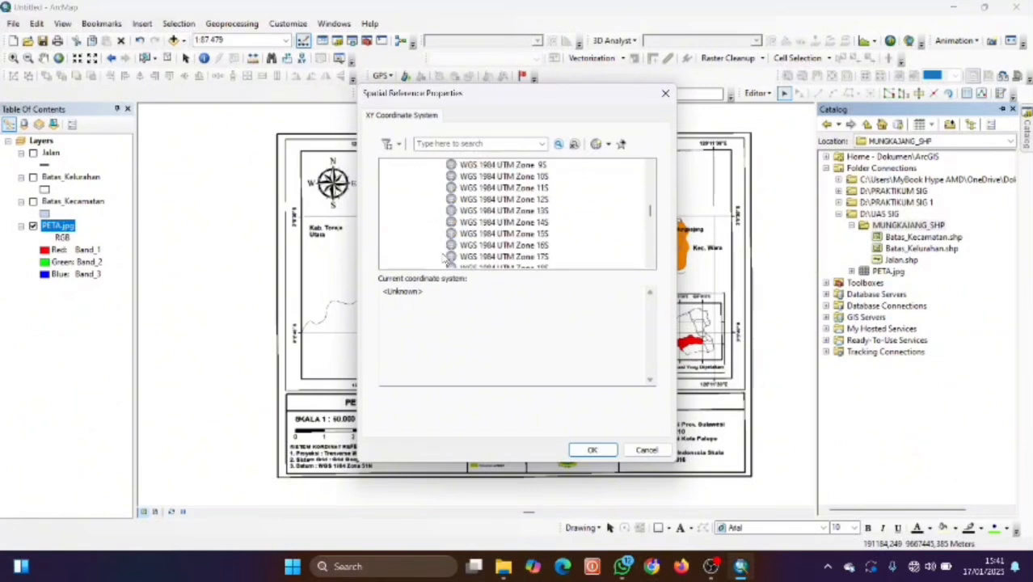
scroll(542, 223, down, 2)
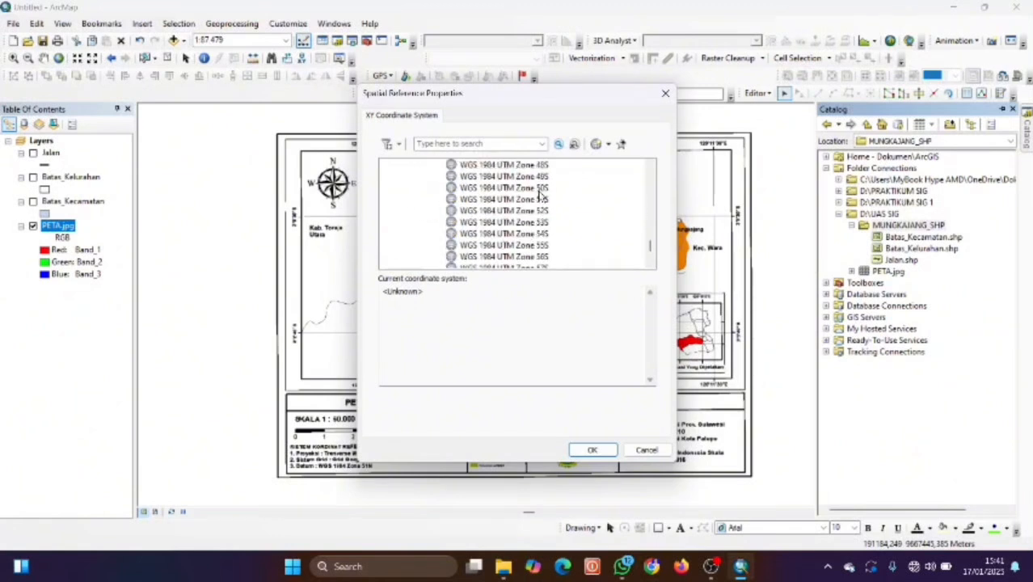
click(540, 199)
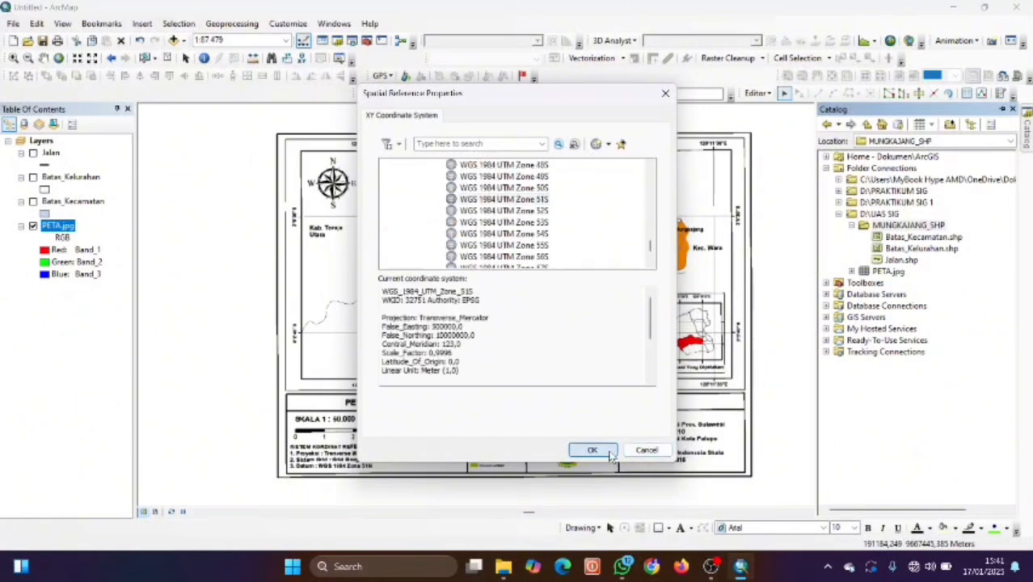
click(598, 450)
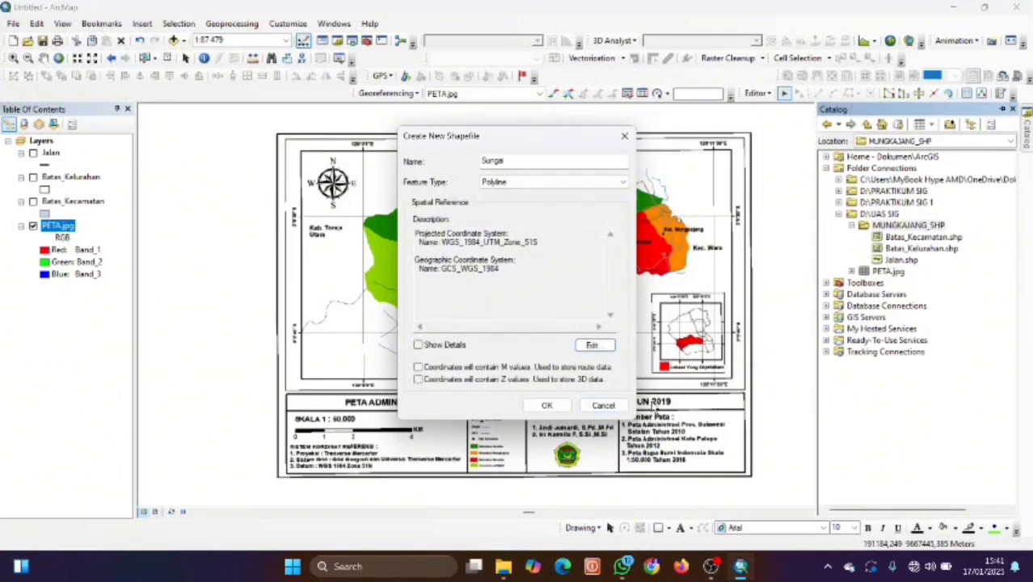
click(555, 406)
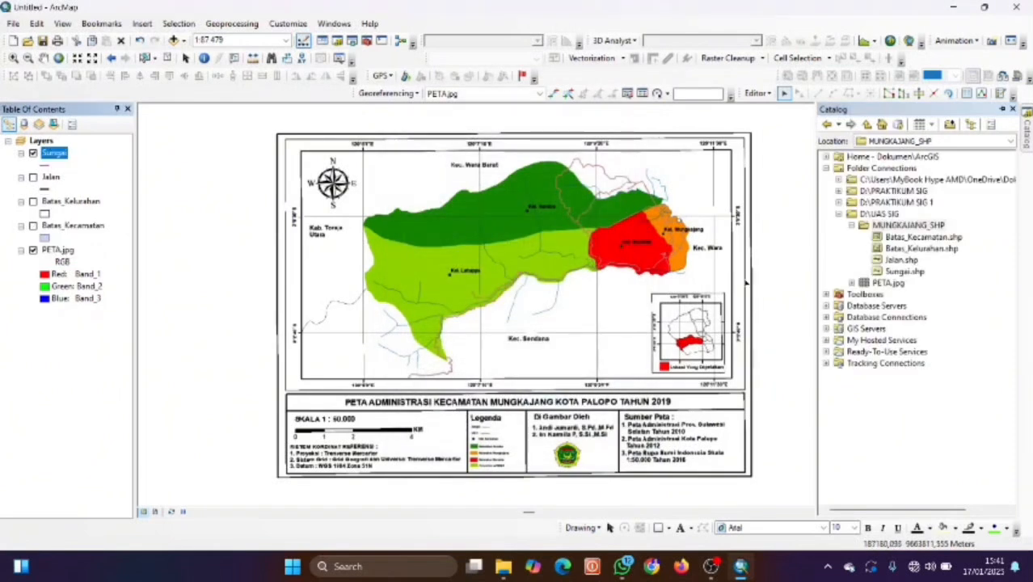
Save the Jalan road edits and stop the editing session.
click(756, 93)
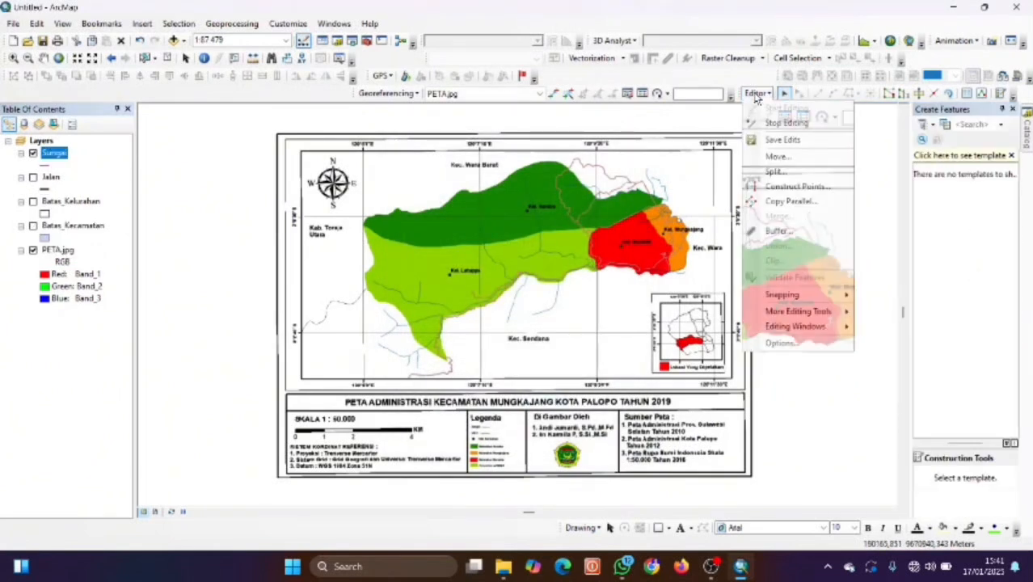
click(763, 140)
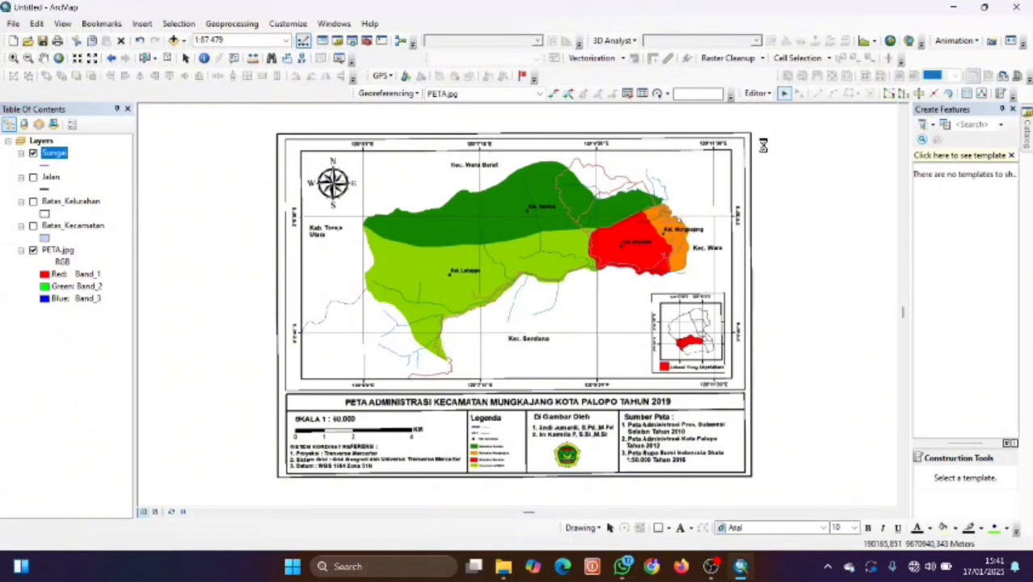
click(772, 94)
click(774, 123)
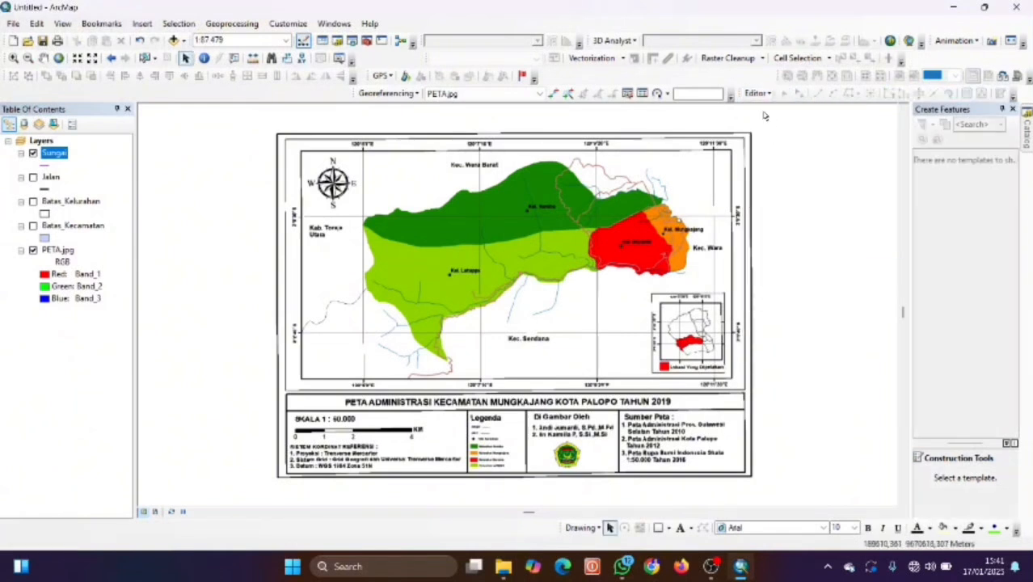
right_click(66, 153)
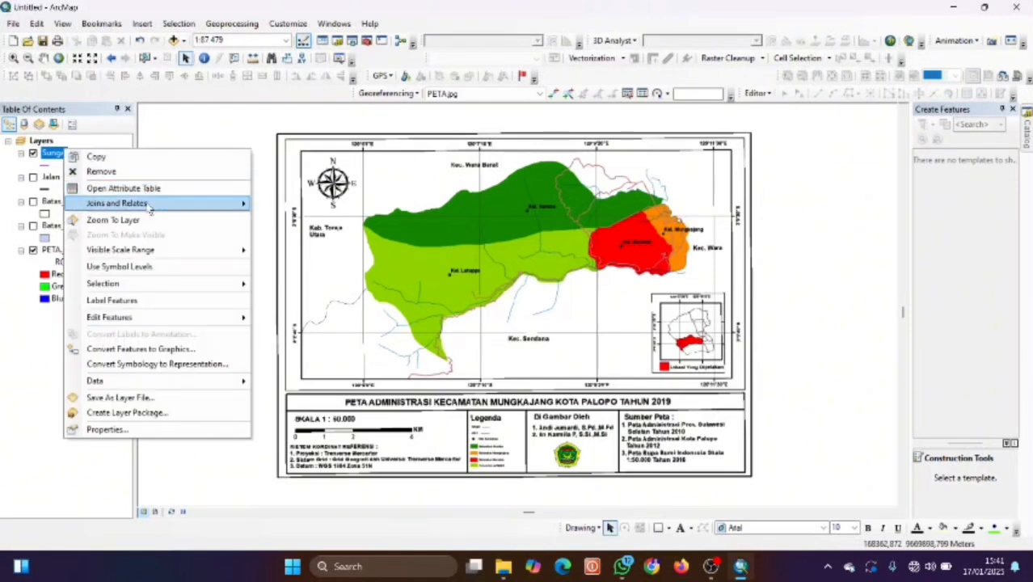
Start an edit session on the Sungai layer.
mouse_move(156, 253)
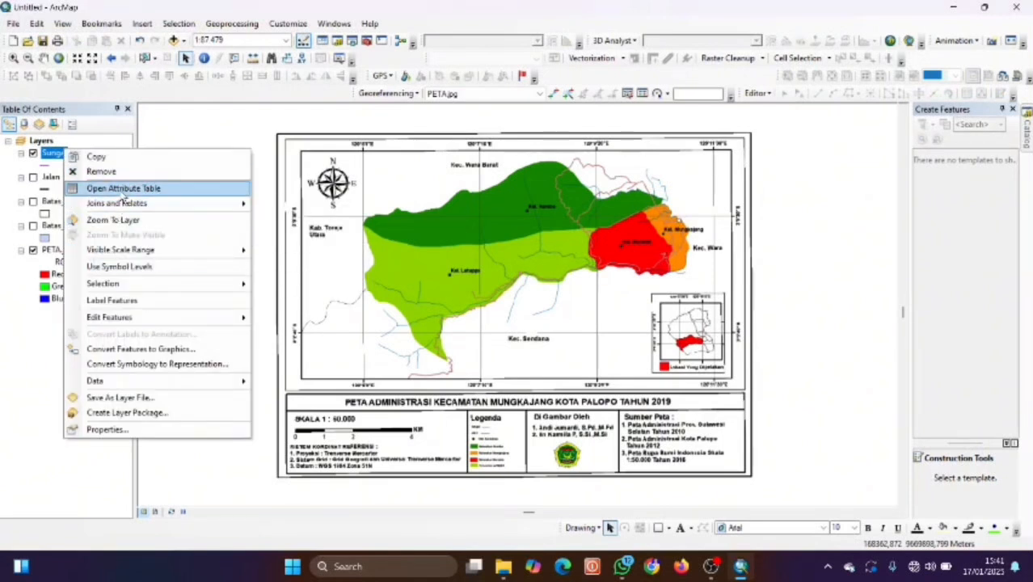
mouse_move(139, 317)
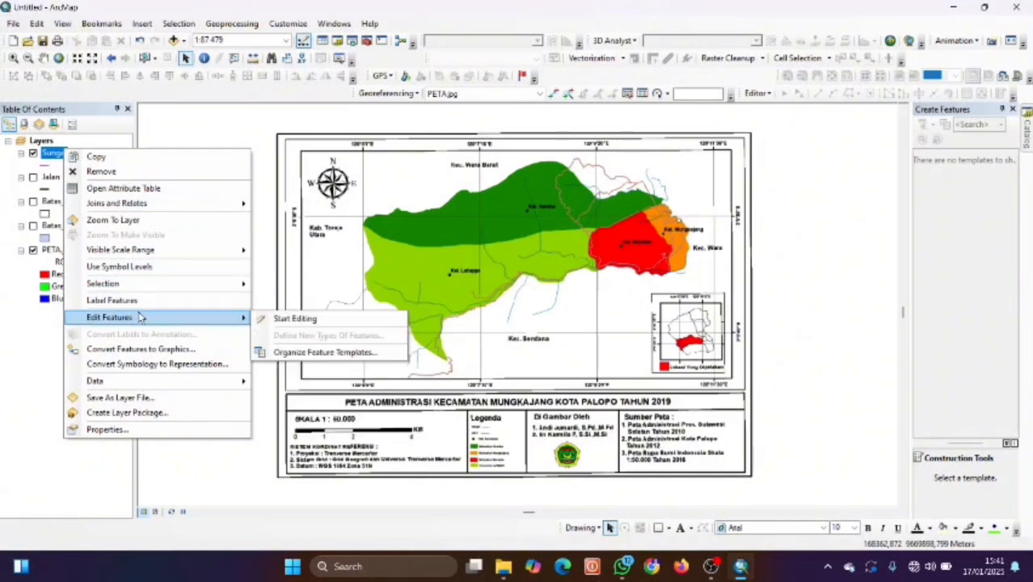
click(278, 319)
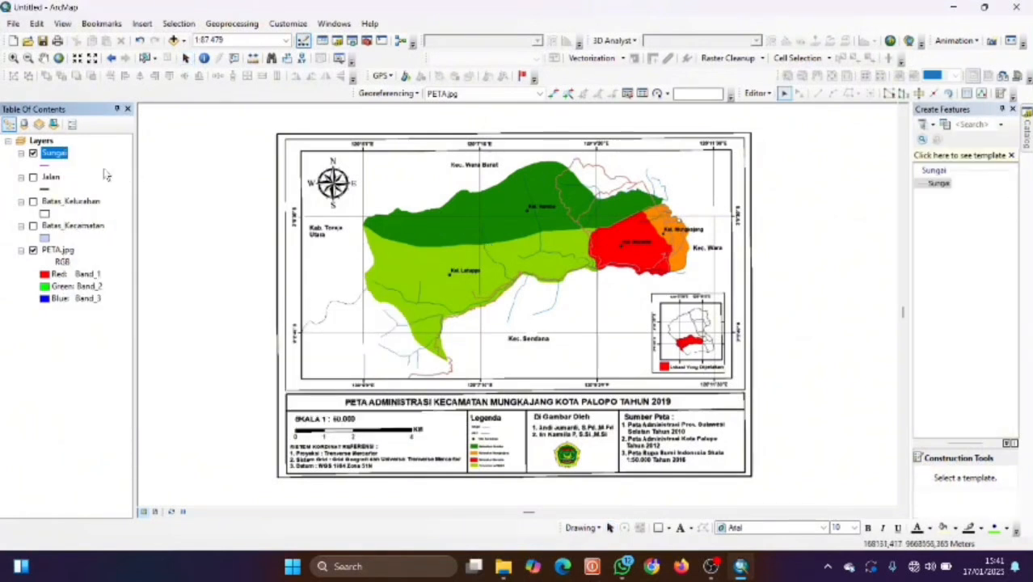
Symbolize the Sungai lines with the red Highway Ramp line style.
click(45, 166)
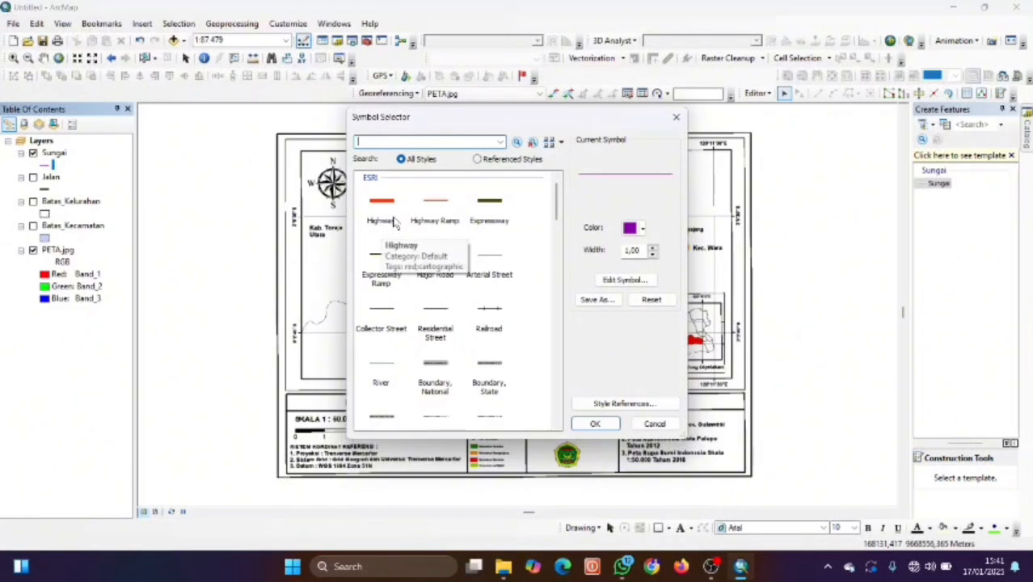
click(435, 219)
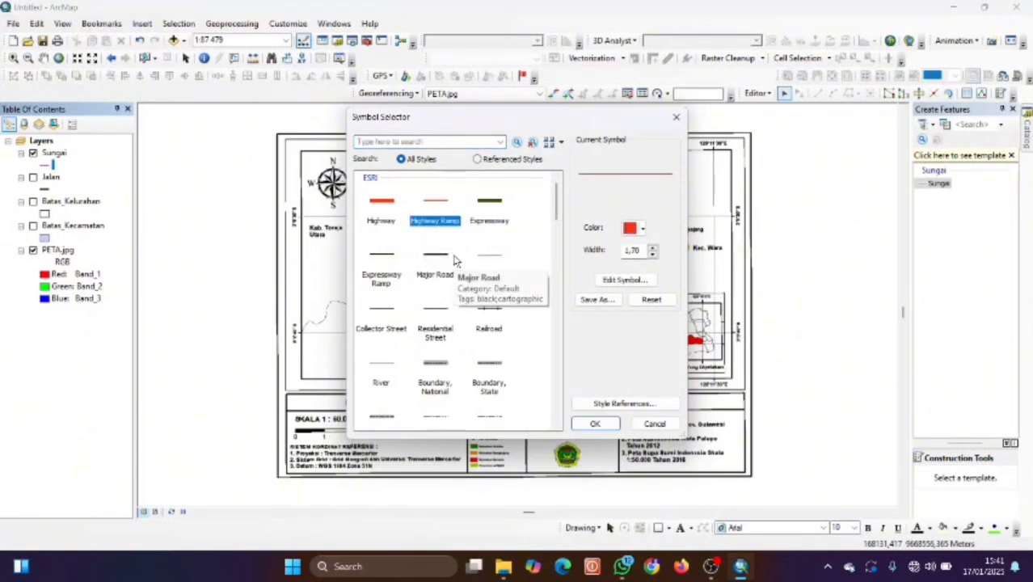
click(595, 424)
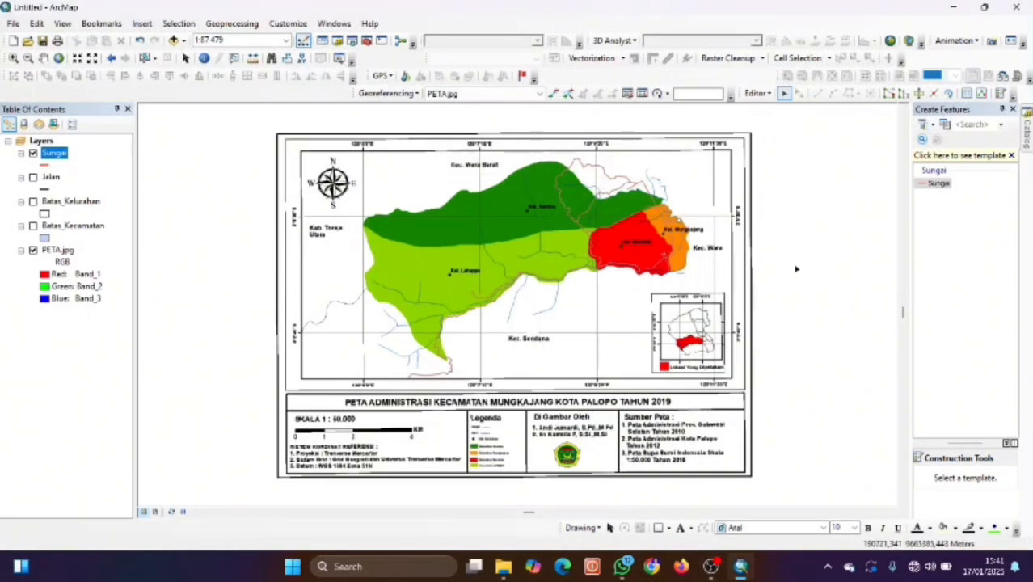
Zoom in and, with the Sungai template, trace the first stream east and down its branch.
drag(365, 321, 431, 311)
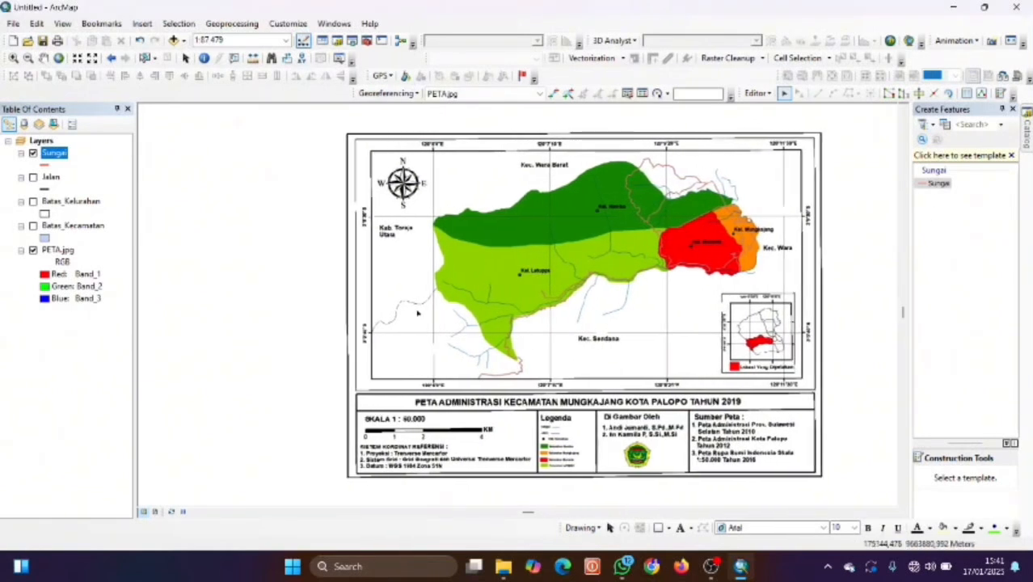
scroll(431, 310, up, 4)
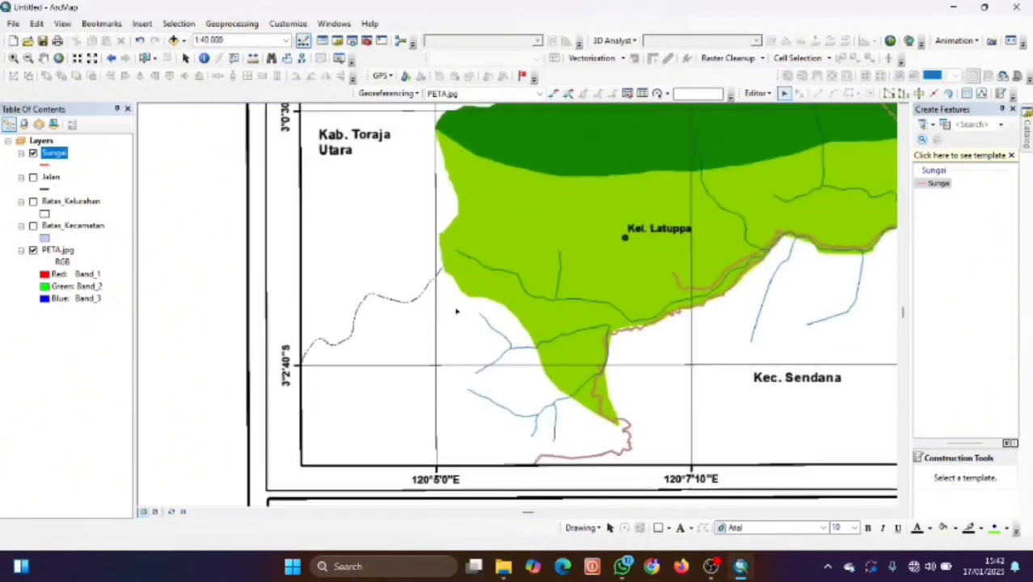
scroll(495, 312, up, 2)
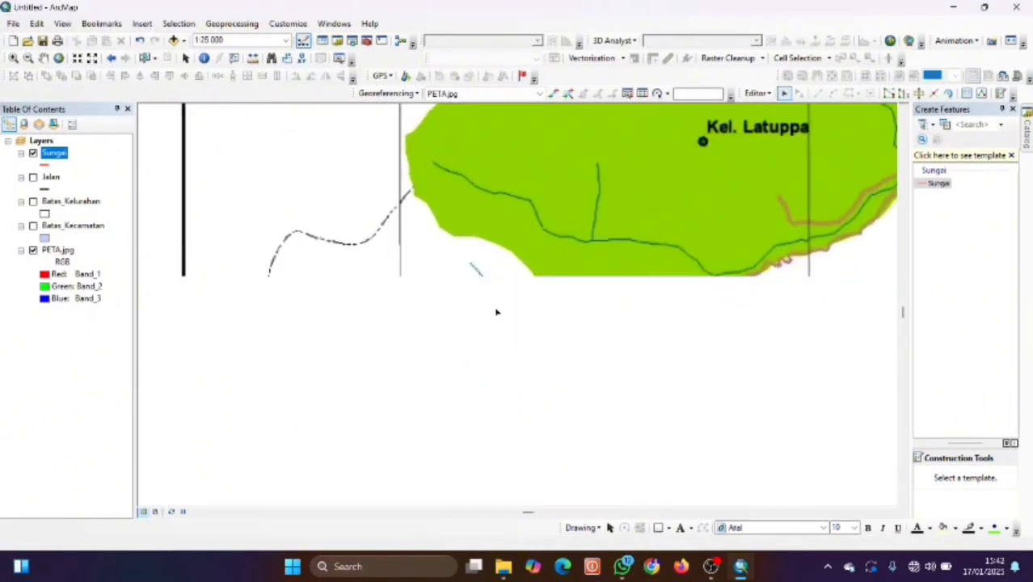
scroll(576, 327, up, 1)
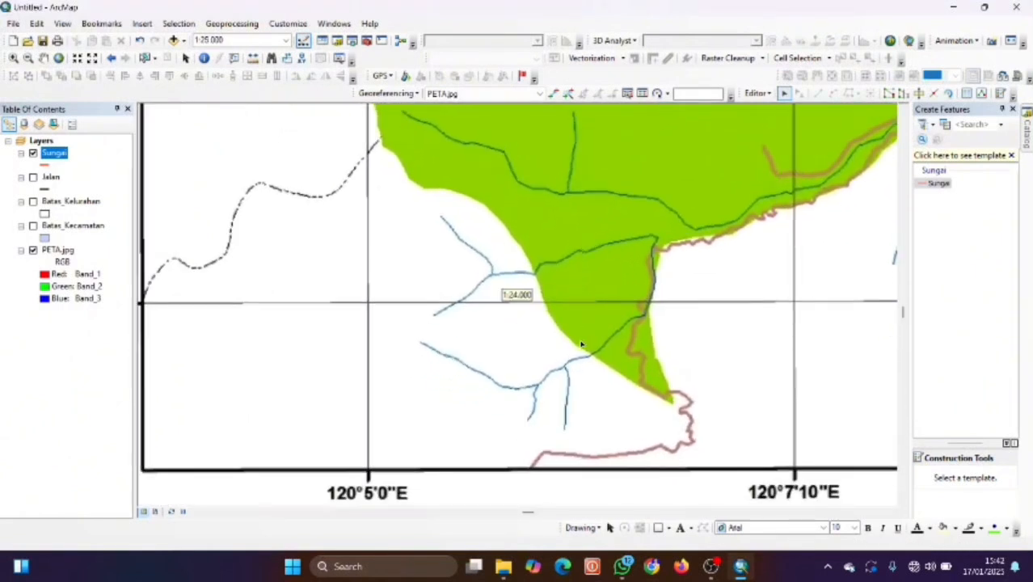
click(937, 183)
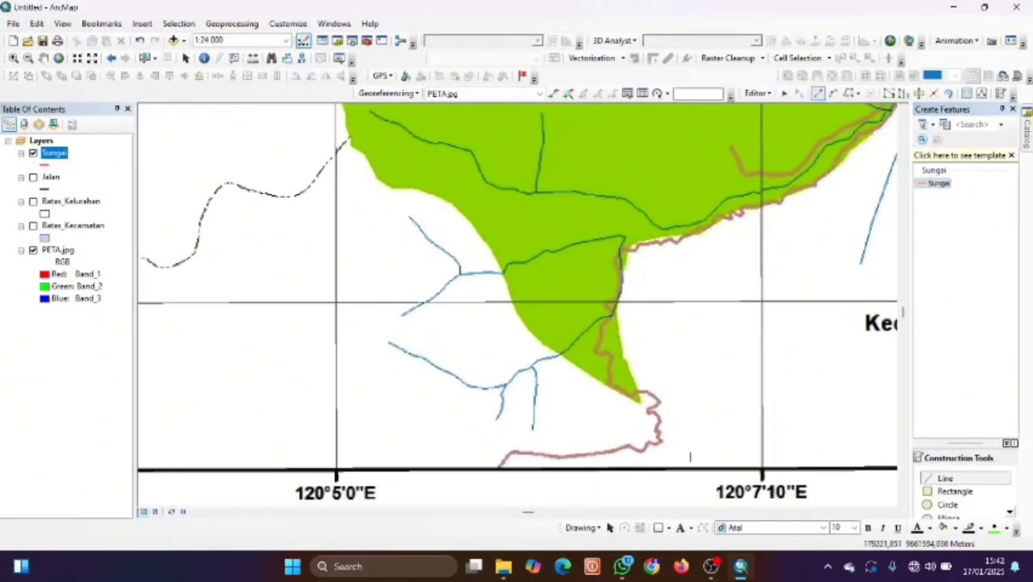
click(390, 342)
click(397, 348)
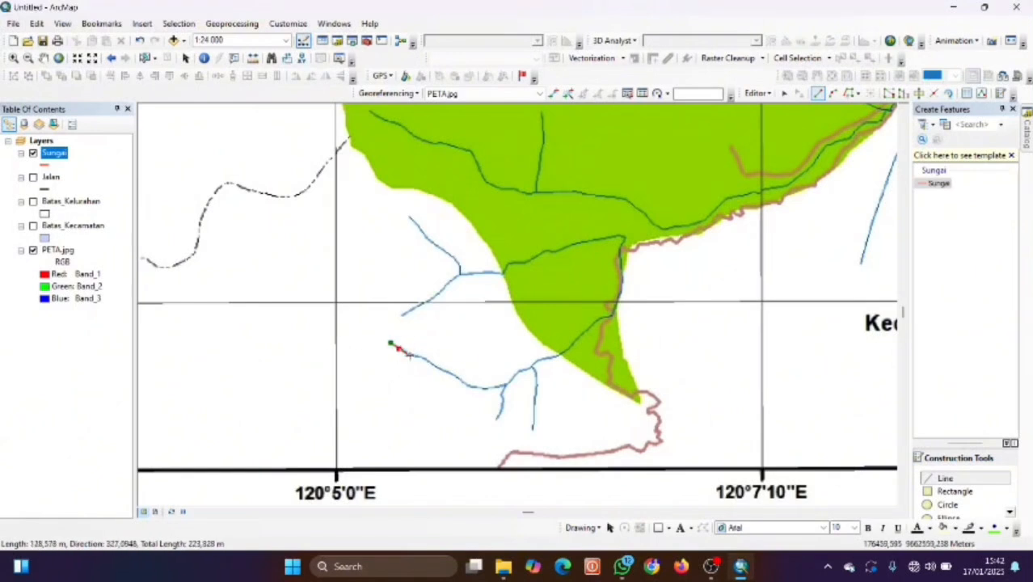
click(410, 354)
click(425, 360)
click(438, 369)
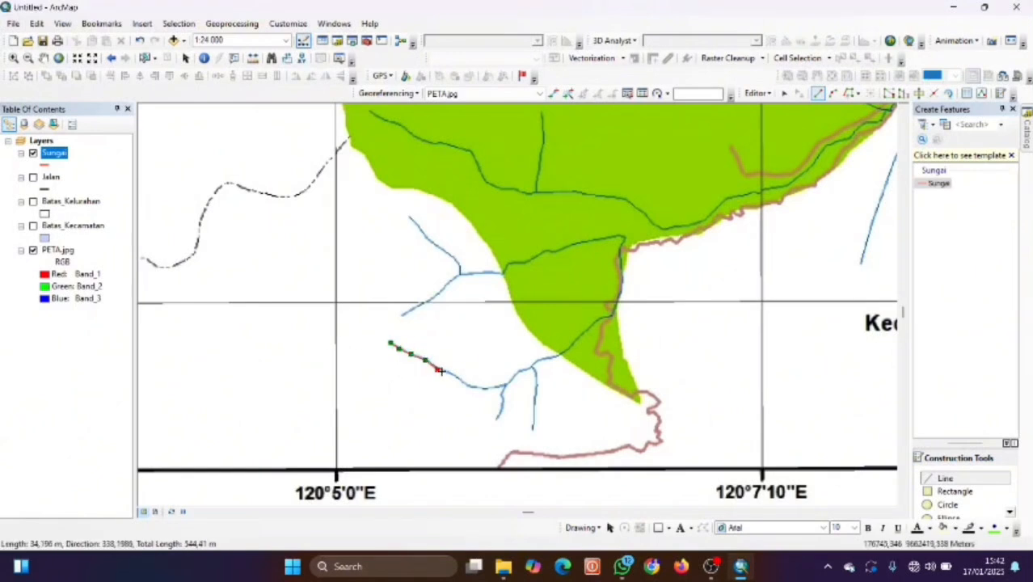
click(465, 383)
click(483, 389)
click(496, 388)
click(506, 386)
click(513, 379)
click(521, 373)
click(530, 369)
click(534, 374)
click(536, 384)
click(535, 396)
click(535, 409)
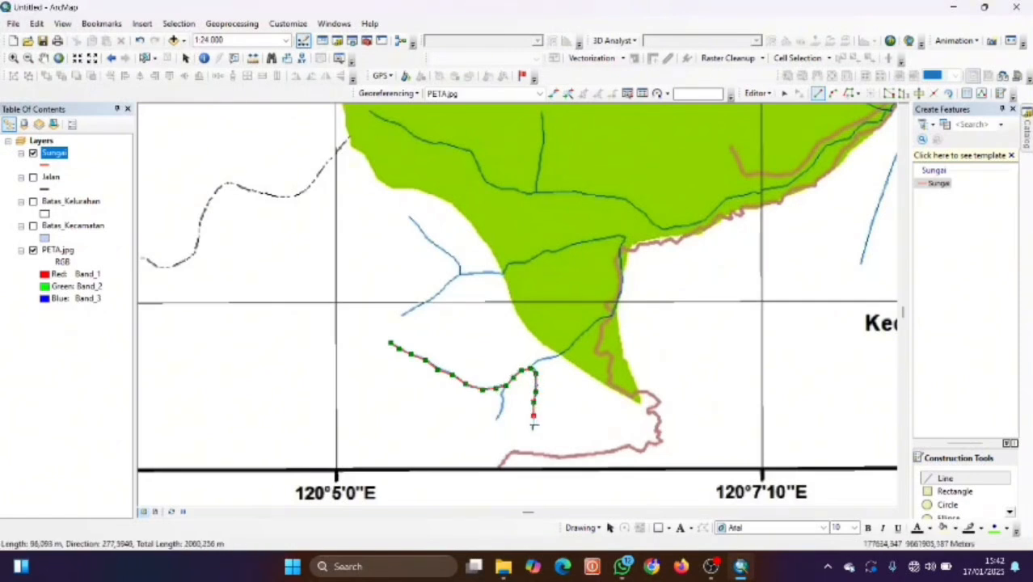
double_click(534, 428)
Digitize a river line from the junction along the green area's edge.
click(506, 385)
click(531, 369)
click(540, 359)
click(554, 357)
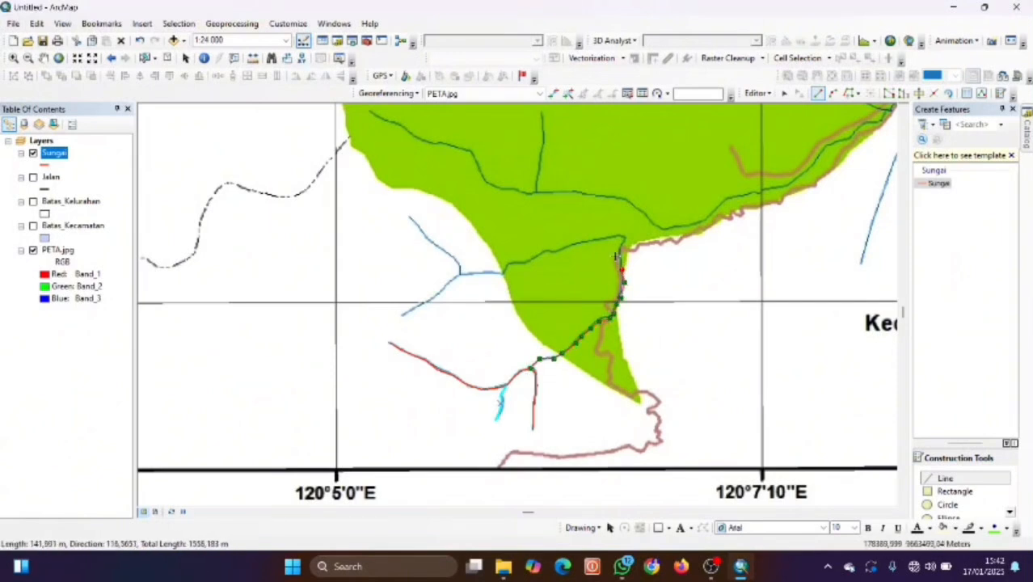
click(597, 239)
click(580, 241)
click(540, 252)
click(519, 262)
click(494, 276)
click(479, 275)
click(450, 257)
click(434, 244)
click(421, 234)
double_click(410, 217)
Digitize a short branch stream as a Sungai line.
click(402, 316)
click(415, 308)
click(427, 300)
click(443, 286)
double_click(461, 273)
Trace the river across Kel. Latuppa and extend it eastward.
mouse_move(880, 185)
mouse_down()
mouse_move(864, 309)
mouse_move(761, 326)
mouse_up()
click(293, 274)
click(307, 281)
click(323, 285)
click(340, 290)
click(357, 298)
click(395, 330)
click(417, 333)
click(441, 332)
click(463, 332)
click(488, 338)
click(511, 343)
click(546, 368)
double_click(584, 363)
Digitize the small tributary running upward from that river.
click(421, 334)
click(419, 319)
click(425, 284)
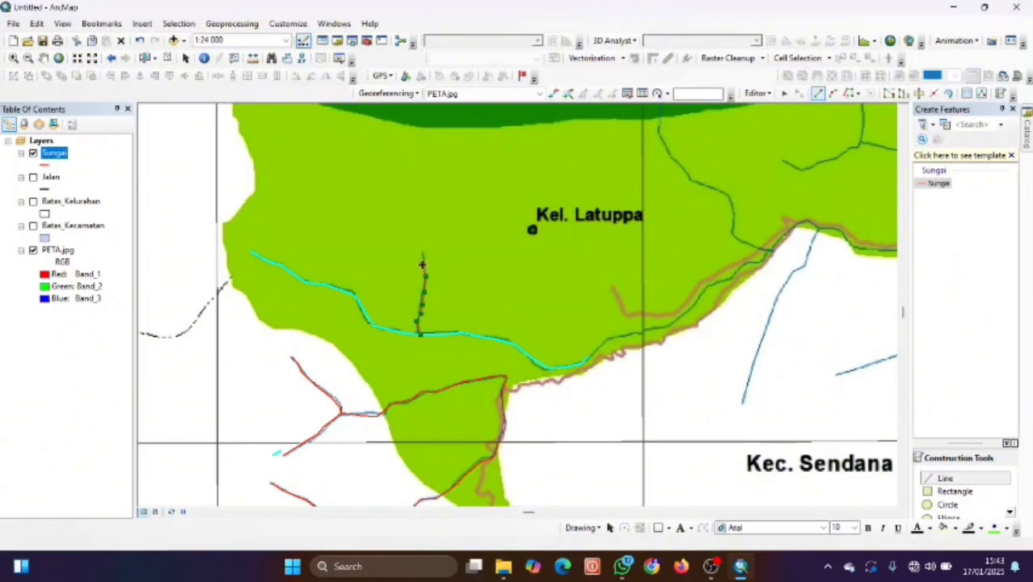
double_click(423, 252)
Trace a river along the southern bank and north toward Kel. Kambo.
drag(588, 360, 540, 360)
click(539, 356)
click(556, 344)
click(563, 338)
click(583, 332)
click(601, 329)
click(614, 323)
click(624, 317)
click(634, 310)
click(644, 303)
click(650, 291)
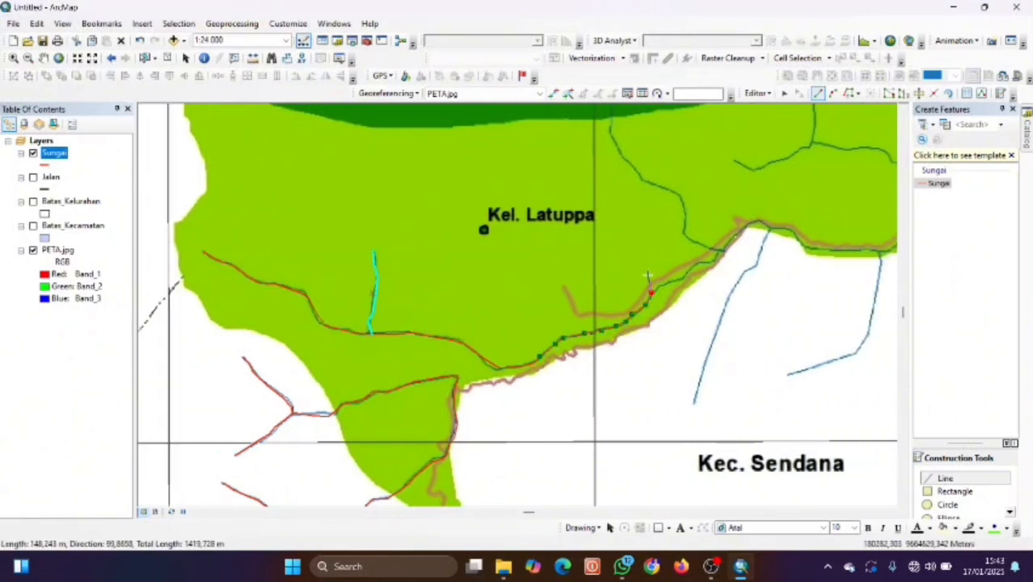
click(719, 251)
click(708, 248)
click(680, 233)
click(683, 220)
click(676, 192)
click(641, 180)
drag(665, 153, 666, 348)
click(621, 344)
click(611, 320)
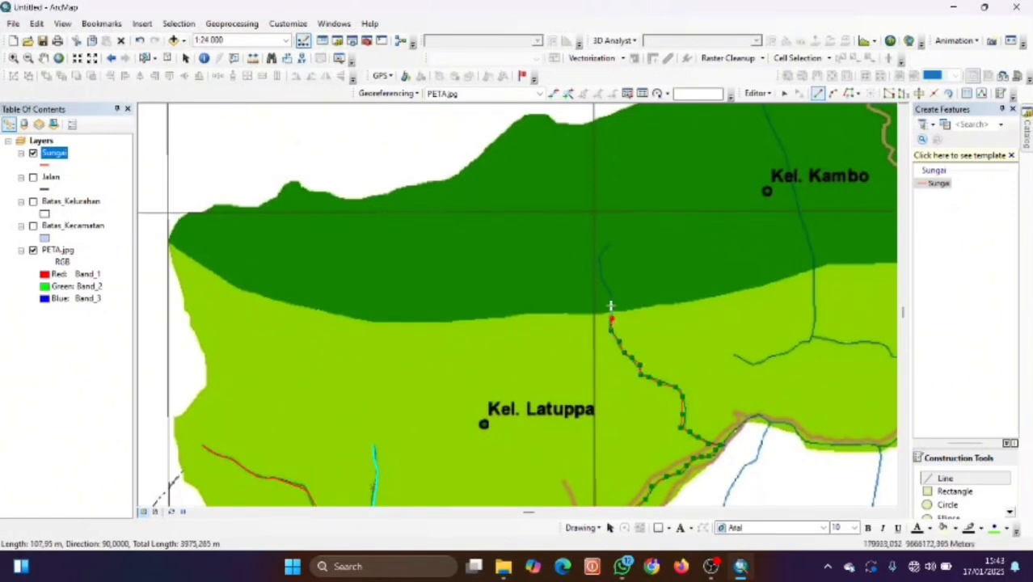
double_click(608, 243)
Digitize the eastern tributary from the junction down to the south.
mouse_move(665, 322)
mouse_down()
mouse_move(611, 240)
mouse_move(509, 202)
mouse_up()
click(564, 327)
click(569, 320)
click(612, 304)
click(606, 326)
click(592, 345)
click(574, 374)
click(565, 392)
click(553, 420)
click(545, 449)
click(537, 473)
double_click(537, 476)
Trace a Sungai line east along the river bank and down the southern tributary.
key(Right)
click(537, 304)
click(552, 305)
click(561, 310)
click(569, 321)
click(594, 325)
click(637, 327)
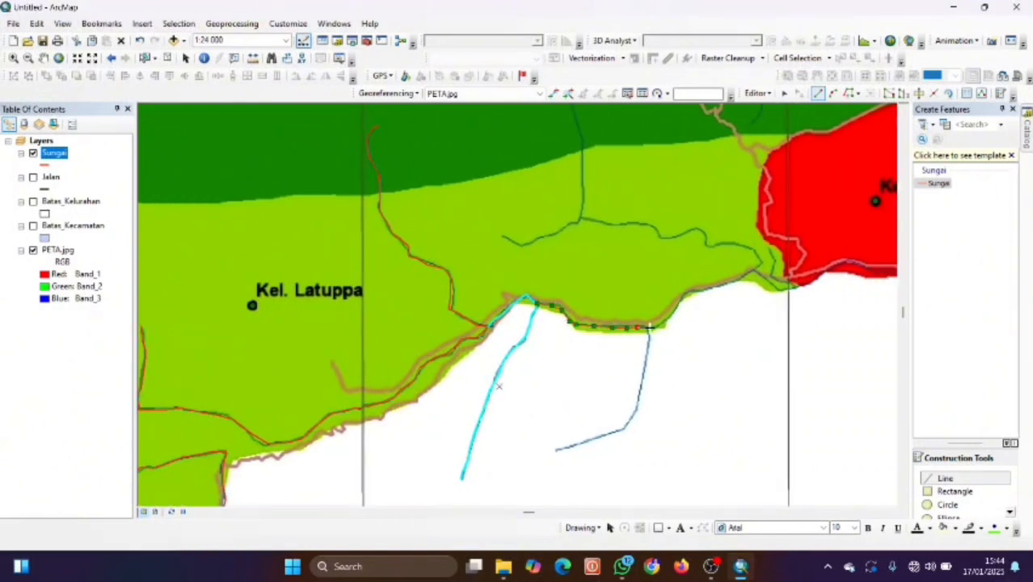
click(645, 376)
click(638, 404)
click(636, 417)
click(618, 430)
click(601, 438)
click(588, 441)
click(571, 447)
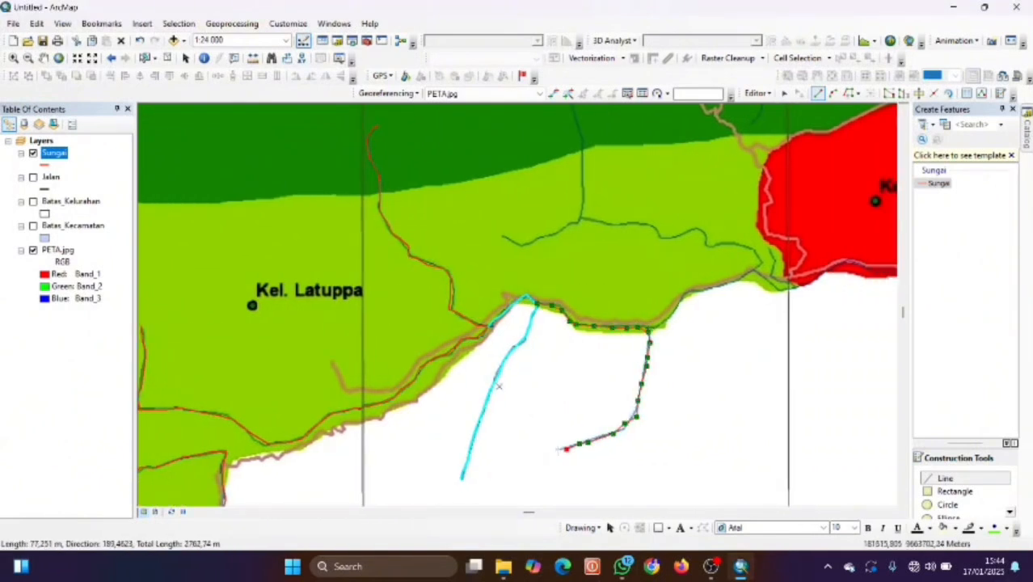
double_click(557, 450)
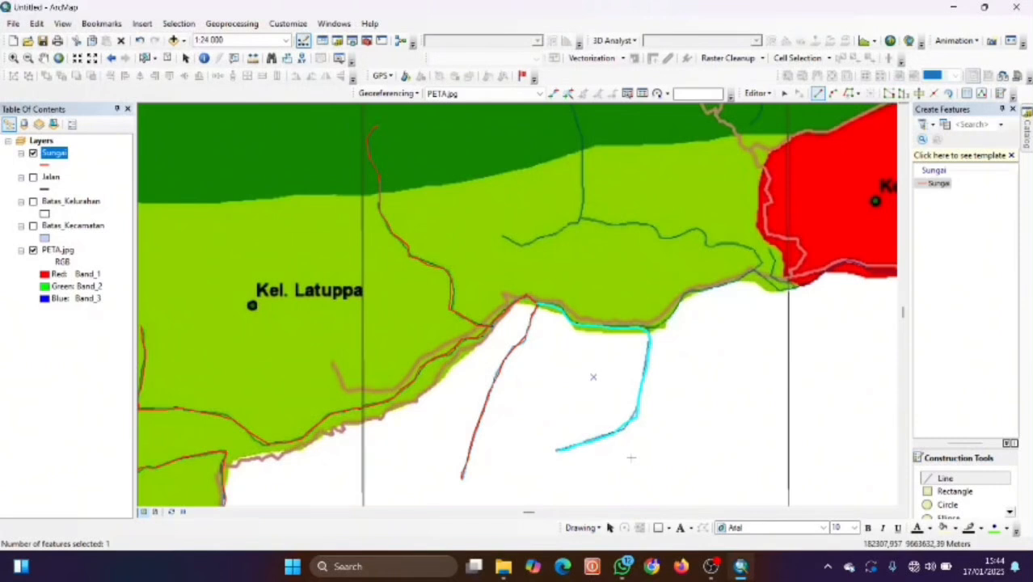
Digitize a new river line from the bank up toward Kel. Kambo and back west.
click(638, 327)
click(663, 322)
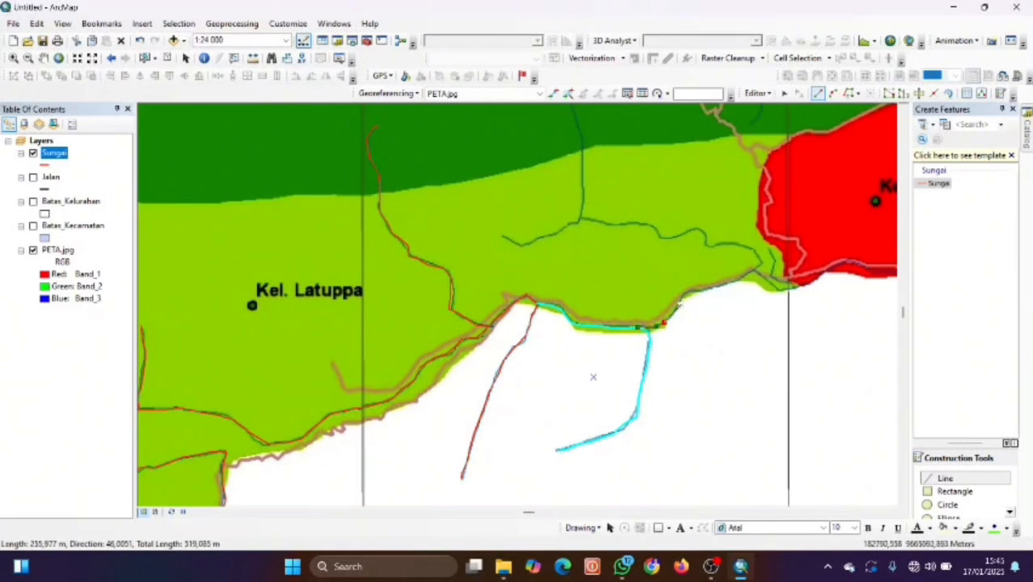
click(717, 285)
click(738, 282)
click(761, 259)
click(734, 245)
click(706, 236)
click(689, 234)
click(644, 224)
click(592, 224)
click(581, 221)
click(565, 232)
click(544, 236)
click(523, 245)
double_click(503, 236)
Trace the stream north into Kel. Kambo as a Sungai line.
drag(552, 197, 535, 299)
click(567, 323)
click(569, 312)
click(569, 296)
click(569, 279)
click(569, 270)
click(567, 248)
click(559, 223)
drag(583, 180, 584, 261)
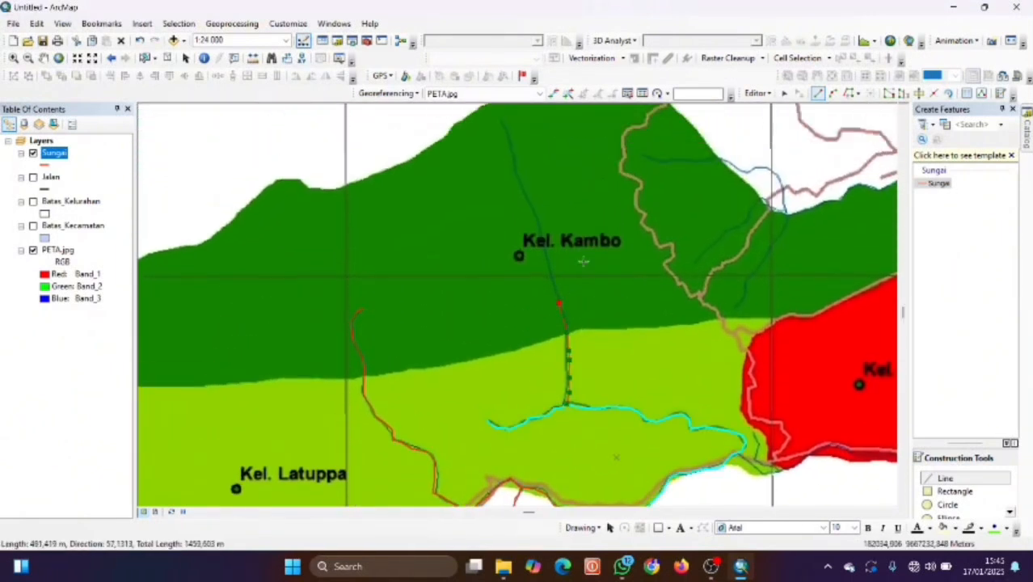
double_click(503, 122)
Digitize a short river line near Kel. Murante.
drag(644, 120, 602, 130)
mouse_move(735, 365)
mouse_down()
mouse_move(627, 332)
mouse_move(616, 285)
mouse_up()
click(579, 381)
click(585, 391)
click(592, 396)
click(612, 404)
click(619, 401)
click(608, 397)
click(596, 391)
double_click(595, 363)
Trace the river eastward along Kel. Murante's southern edge.
click(617, 401)
click(629, 397)
click(639, 394)
click(647, 383)
click(682, 375)
click(729, 386)
click(756, 390)
click(765, 409)
click(791, 404)
click(814, 406)
click(831, 403)
click(851, 408)
click(868, 409)
key(Right)
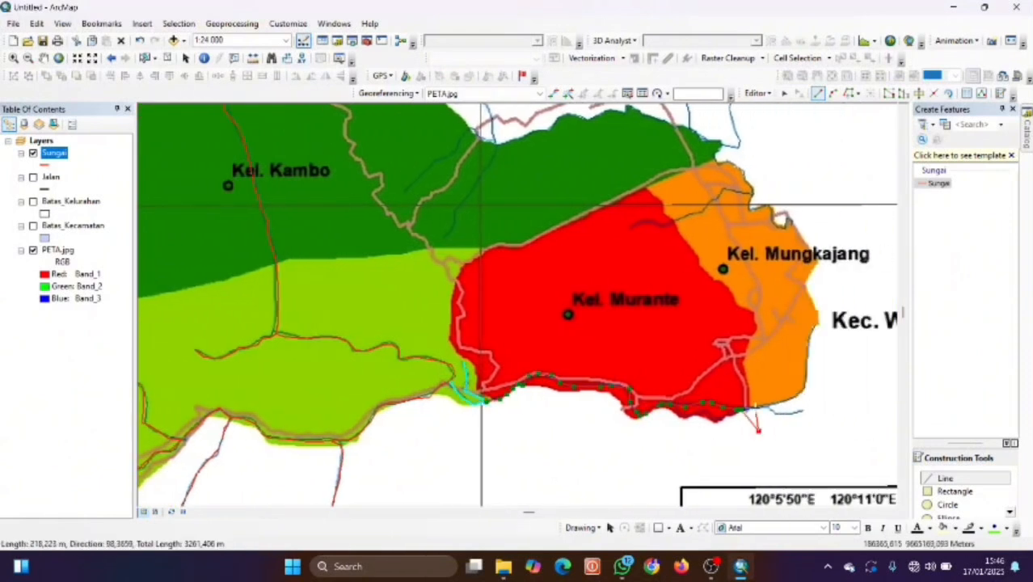
click(754, 409)
click(772, 408)
click(782, 416)
double_click(802, 411)
Pan north-east and undo the stray sketch vertex with Ctrl+Z.
click(804, 396)
click(773, 343)
drag(758, 321, 823, 397)
right_click(823, 396)
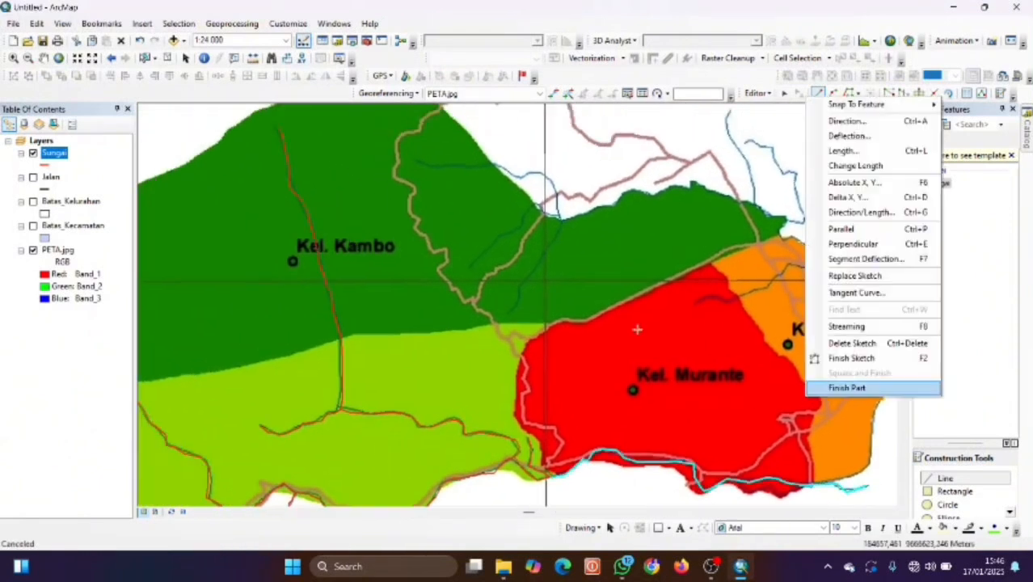
click(412, 176)
key(ctrl+z)
Trace the stream from northern Kel. Kambo down through the kelurahan, then extend it.
click(421, 161)
click(449, 165)
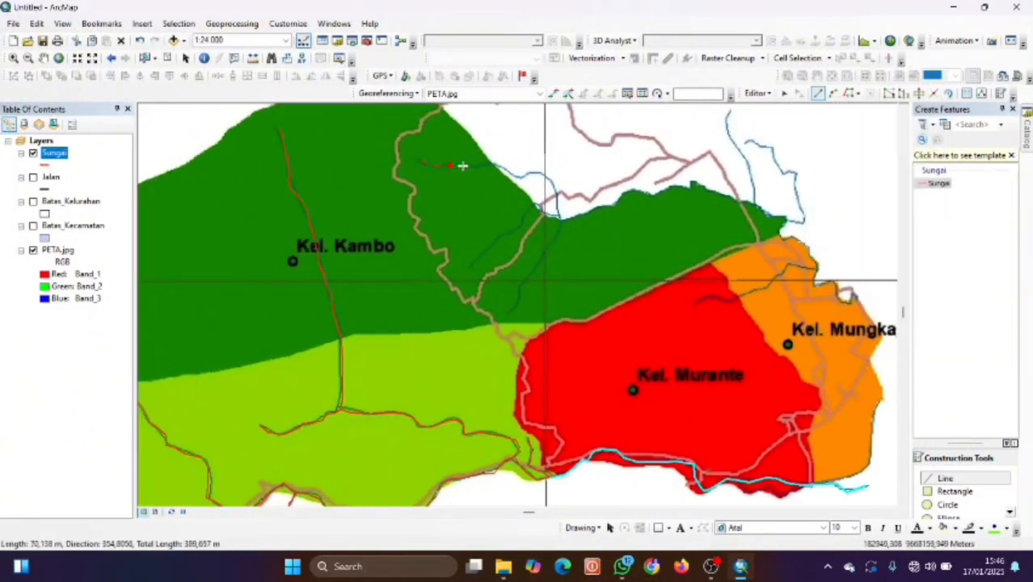
click(551, 181)
click(558, 202)
click(561, 223)
click(548, 253)
click(531, 273)
click(519, 299)
double_click(509, 314)
click(533, 205)
click(543, 213)
double_click(559, 217)
Digitize a river line near Kel. Mungkajang.
click(698, 302)
click(707, 298)
click(729, 300)
click(742, 295)
click(754, 292)
click(813, 266)
click(847, 305)
double_click(855, 297)
Trace the north-eastern stream north out of the district.
click(815, 269)
click(814, 263)
click(809, 256)
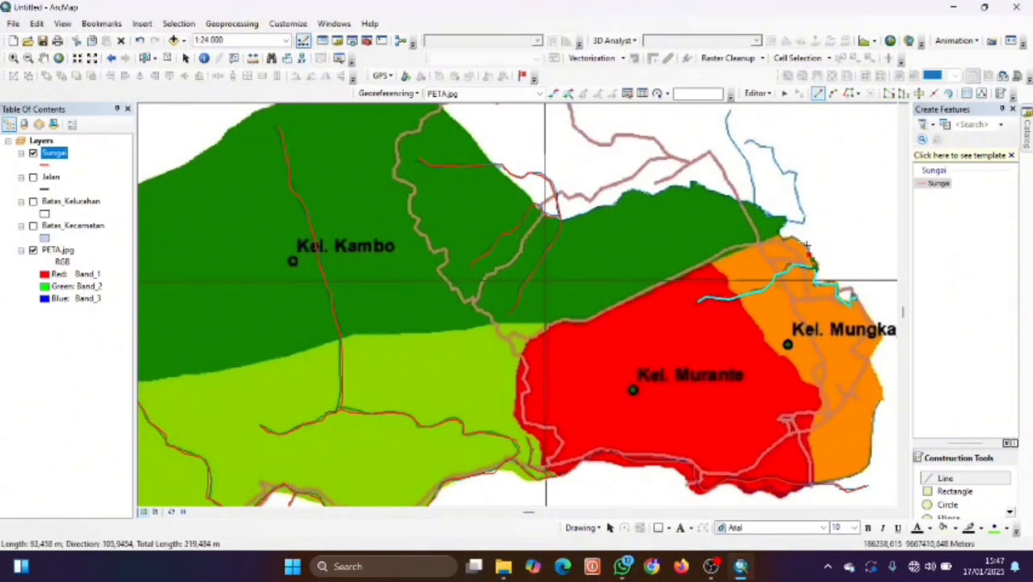
click(786, 222)
click(804, 222)
click(800, 198)
click(796, 173)
click(785, 170)
click(773, 153)
click(762, 147)
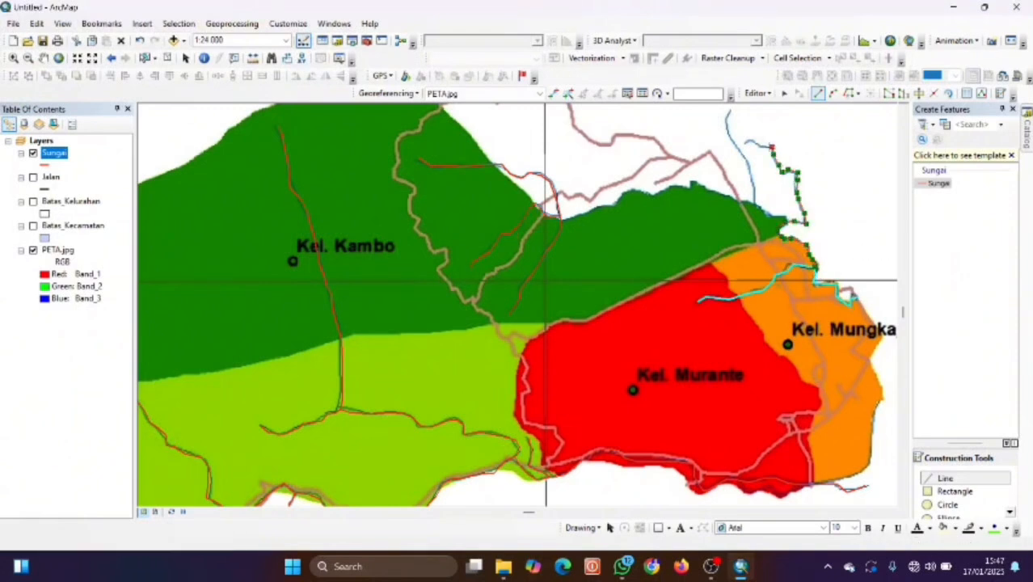
double_click(746, 143)
Trace another north-east stream up to the map edge.
click(785, 220)
click(777, 215)
click(766, 212)
click(760, 207)
click(755, 204)
click(752, 184)
click(749, 167)
click(743, 155)
click(737, 146)
click(729, 133)
click(727, 122)
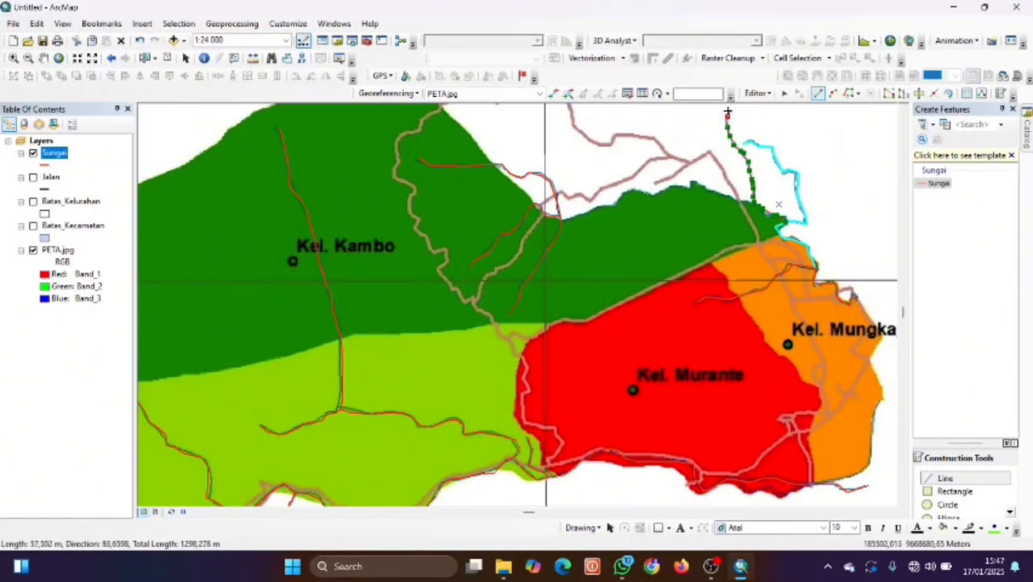
double_click(729, 110)
drag(729, 111, 767, 198)
Zoom out and pan to show the whole traced river network.
scroll(815, 279, up, 1)
key(Left)
key(Down)
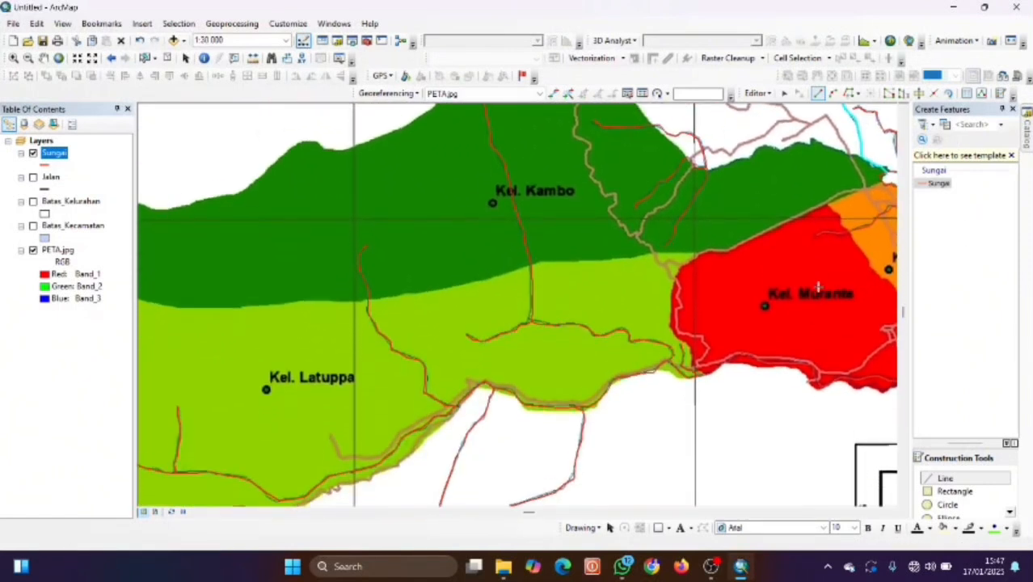
key(Left)
key(Left)
key(Down)
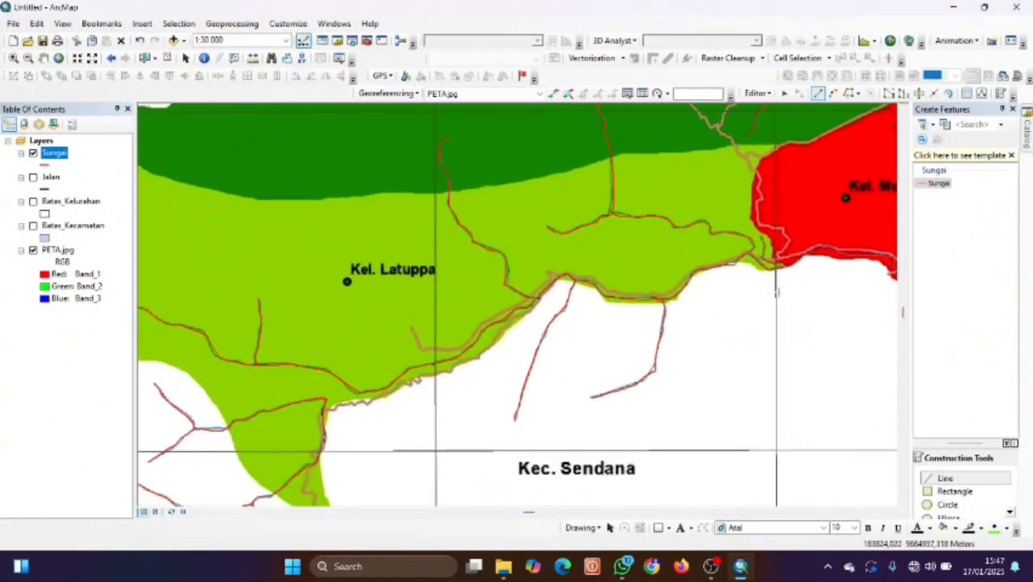
scroll(777, 290, up, 3)
key(Right)
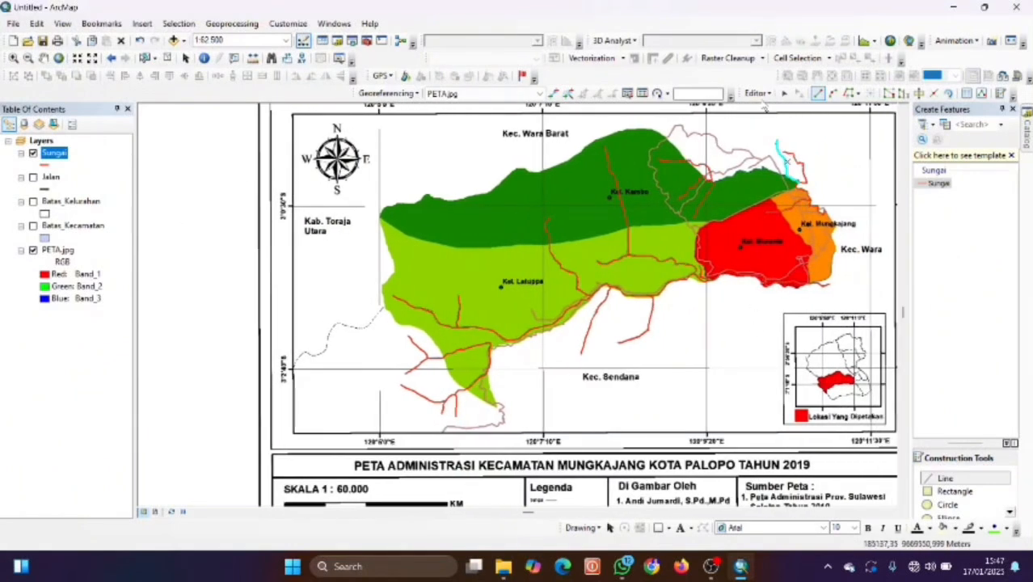
Save the Sungai edits and stop the editing session.
click(758, 93)
click(771, 138)
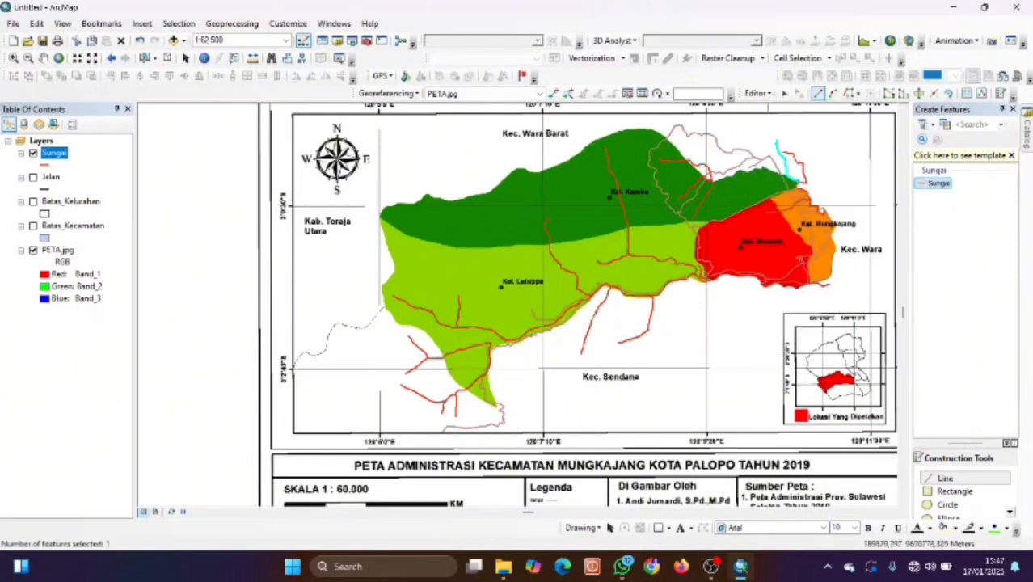
click(758, 92)
click(764, 121)
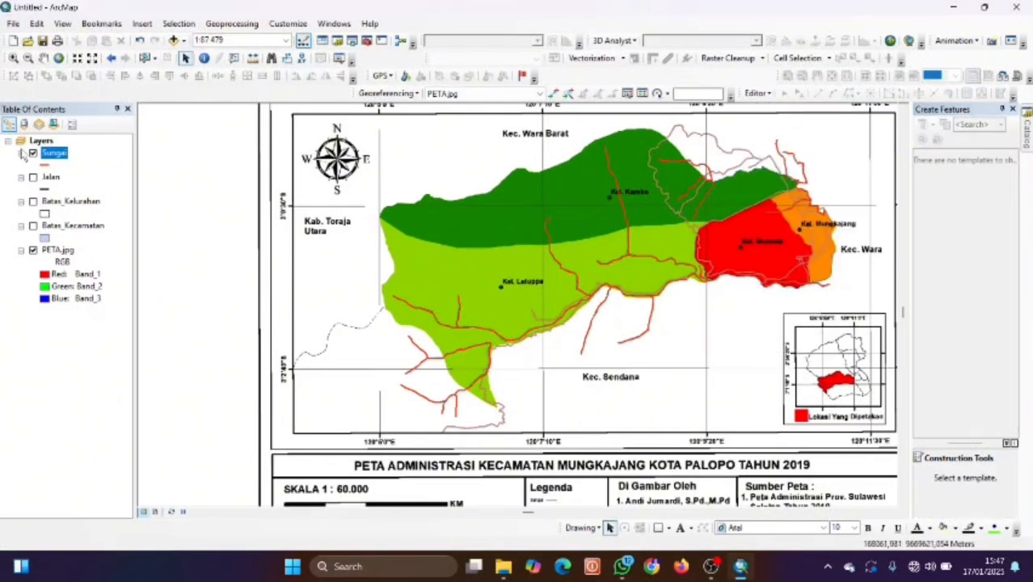
Hide the Sungai river layer to leave only the scanned map.
click(33, 153)
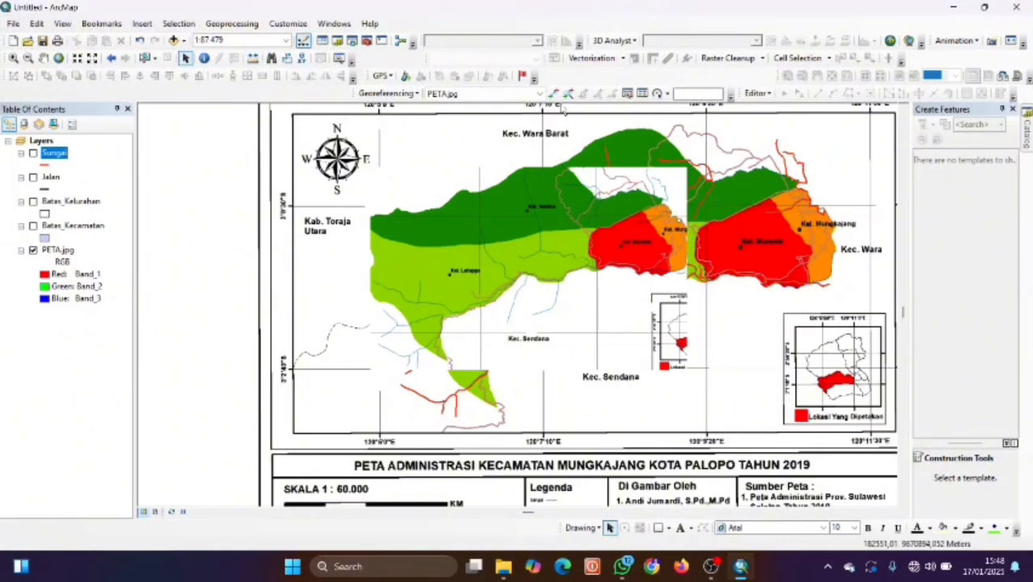
scroll(548, 175, up, 3)
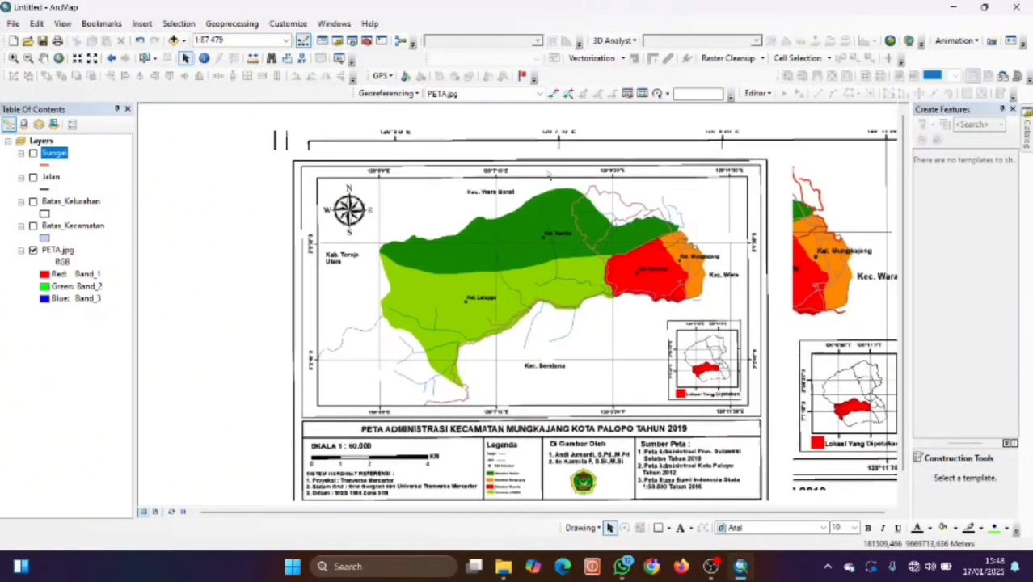
scroll(549, 175, up, 2)
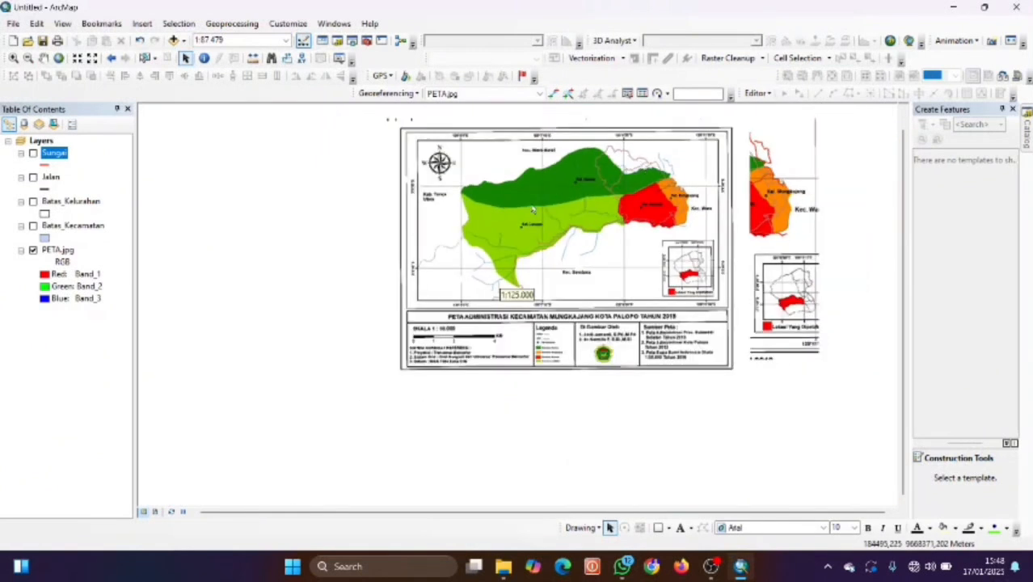
scroll(533, 210, down, 3)
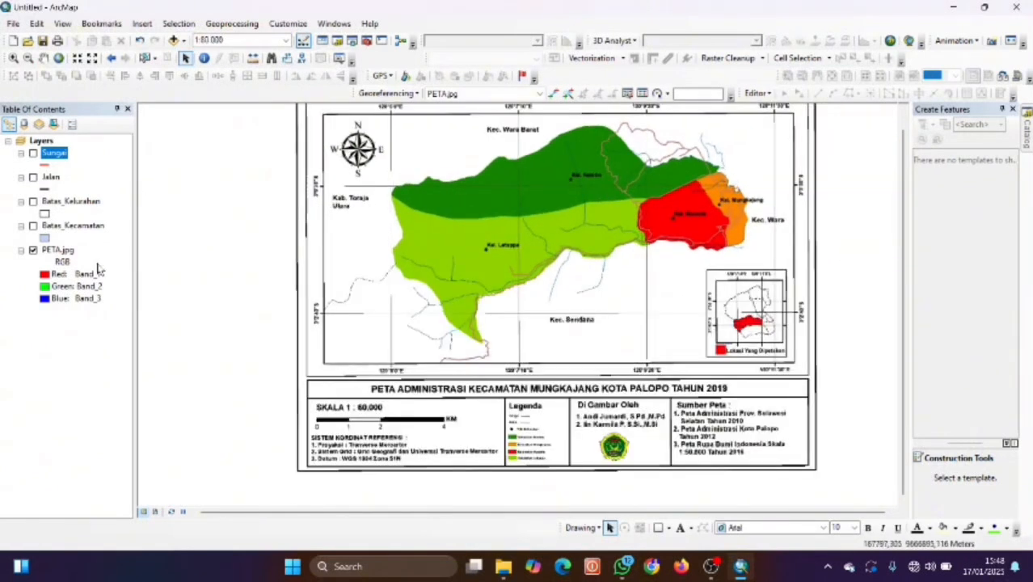
Zoom to the full extent of the PETA.jpg layer.
right_click(65, 253)
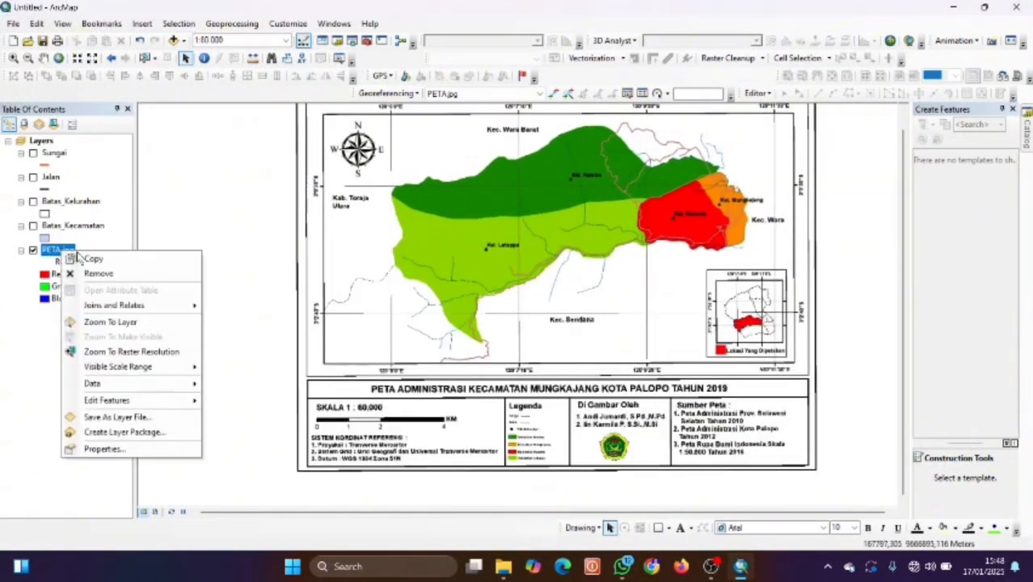
click(110, 322)
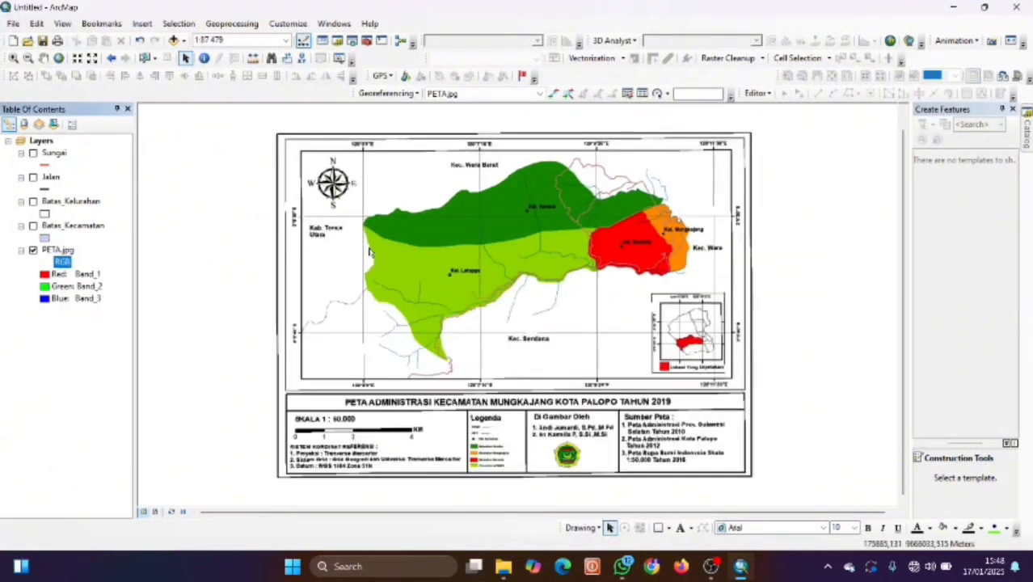
key(Up)
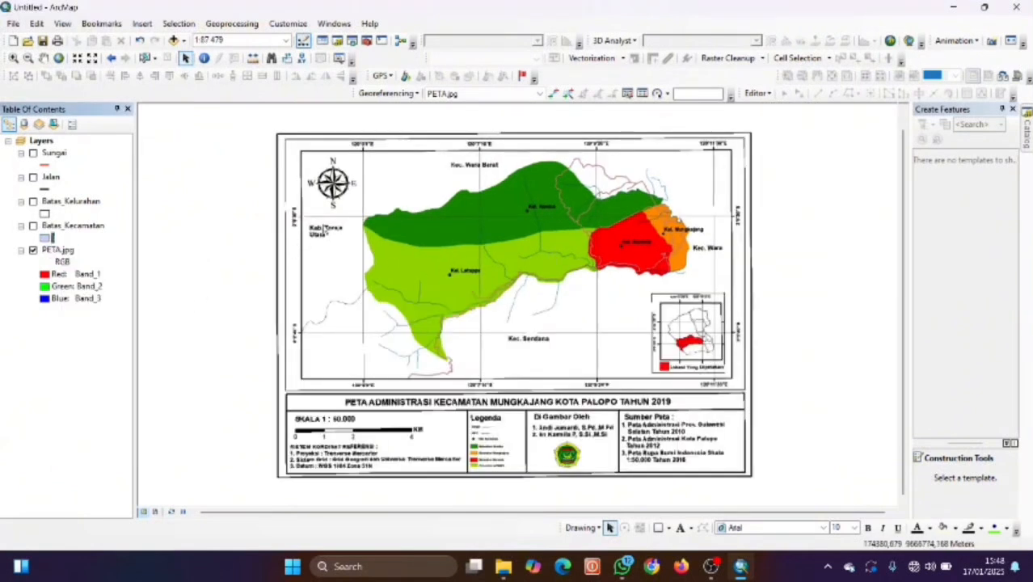
click(324, 227)
key(Right)
key(Left)
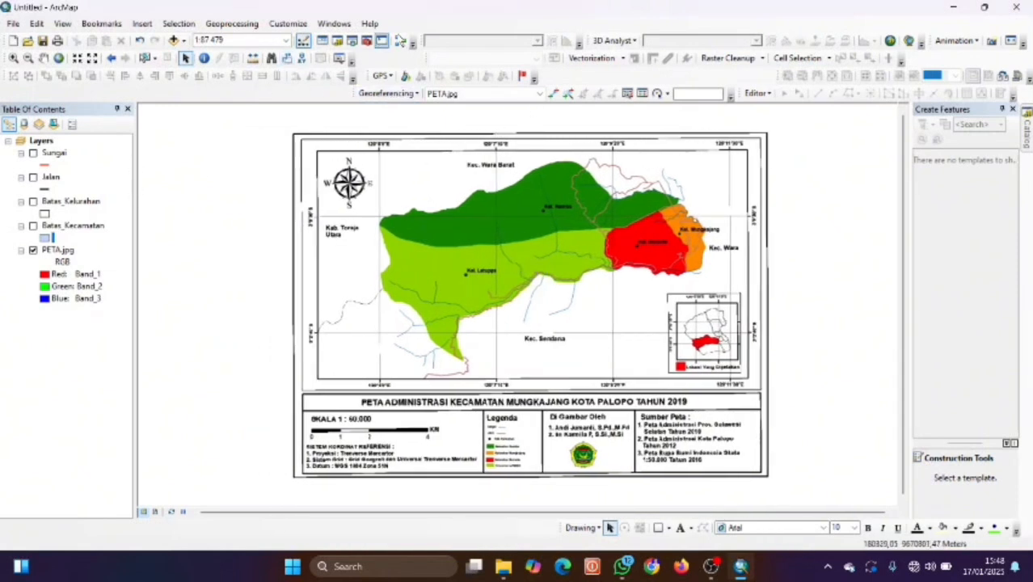
Start a new shapefile in the MUNGKAJANG_SHP folder named Toponim with Point feature type.
click(337, 41)
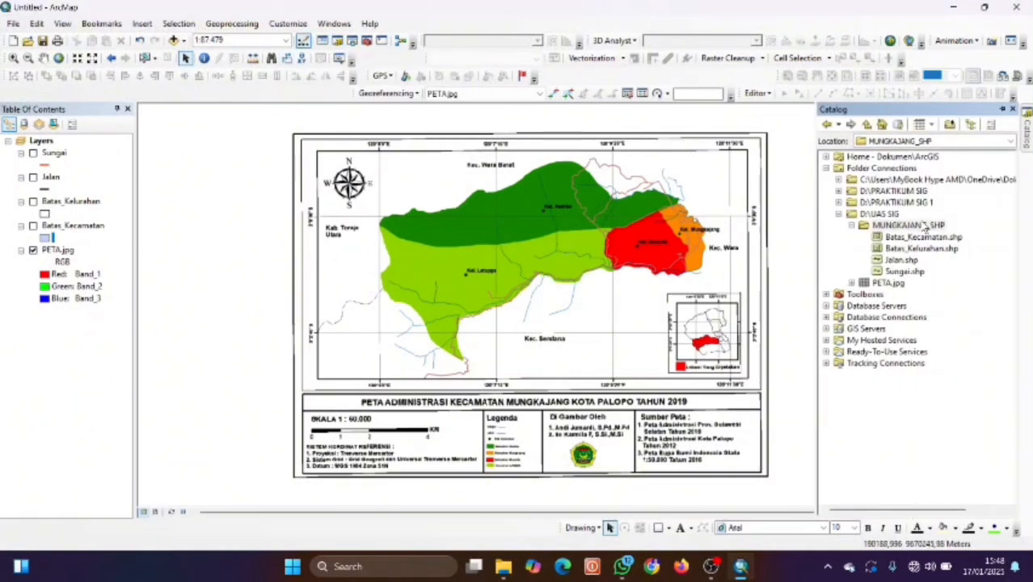
right_click(926, 229)
mouse_move(961, 307)
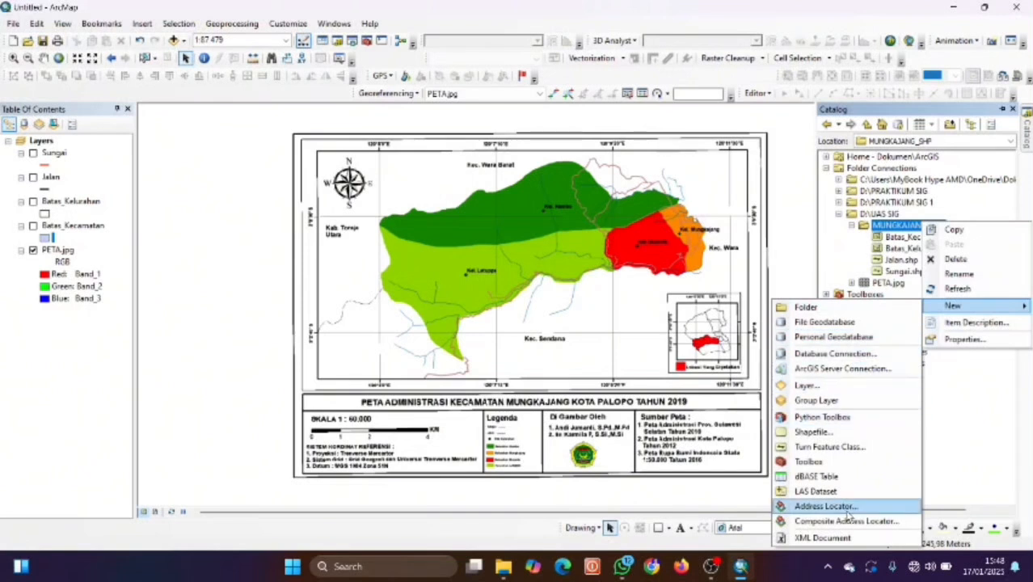
click(813, 431)
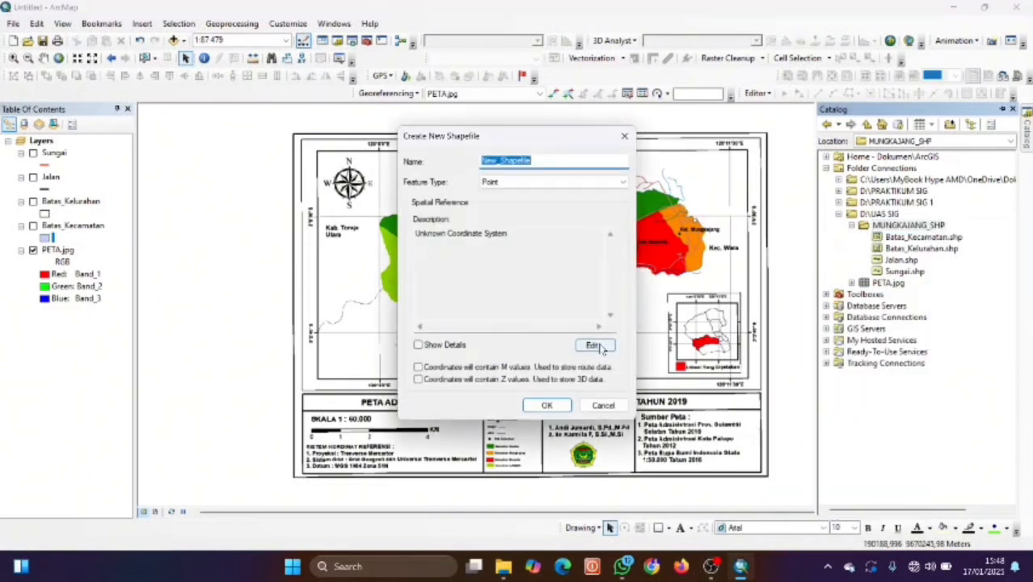
key(BackSpace)
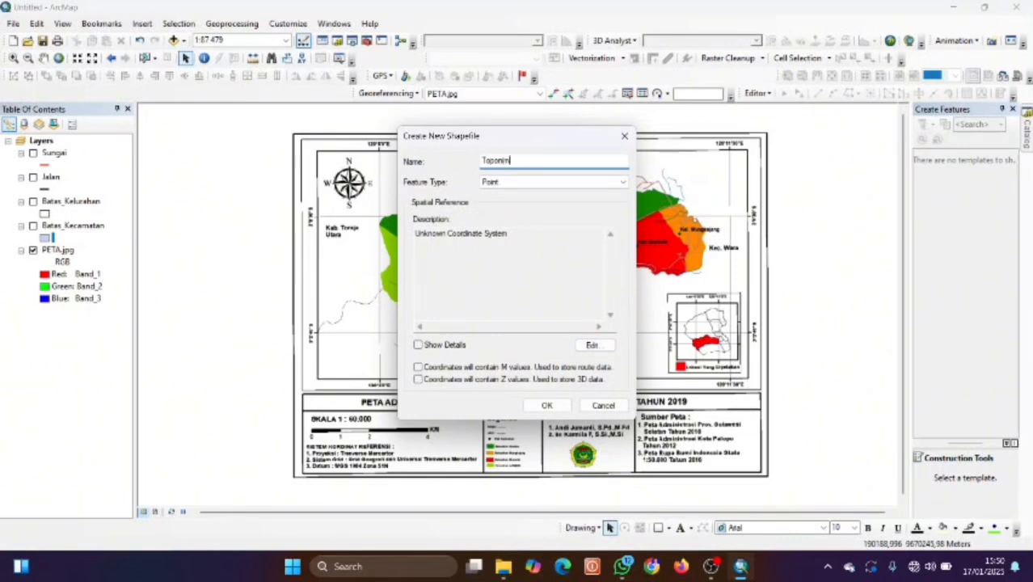
click(530, 186)
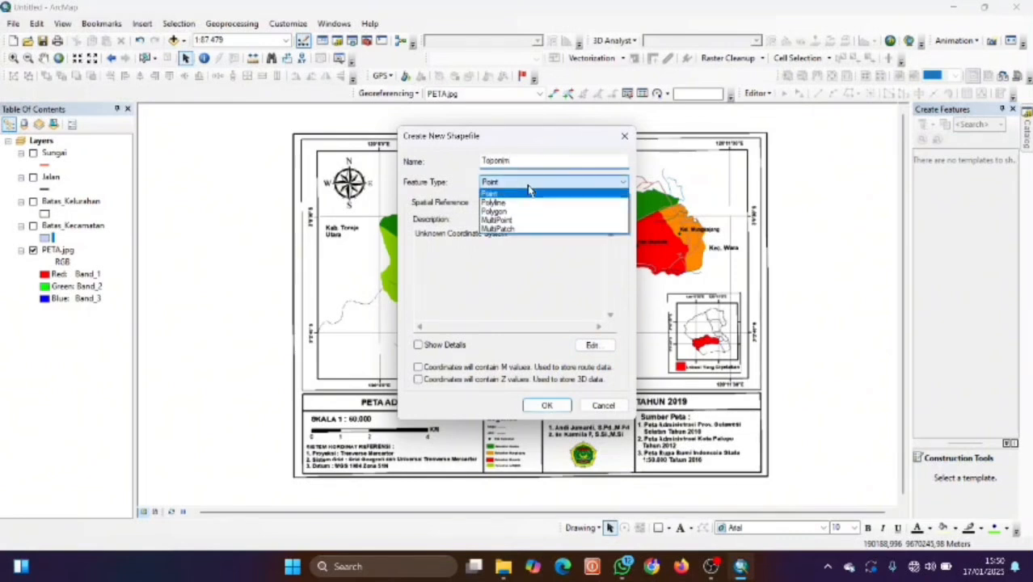
click(522, 192)
Assign WGS 1984 UTM Zone 51S as its coordinate system and create the shapefile.
click(591, 345)
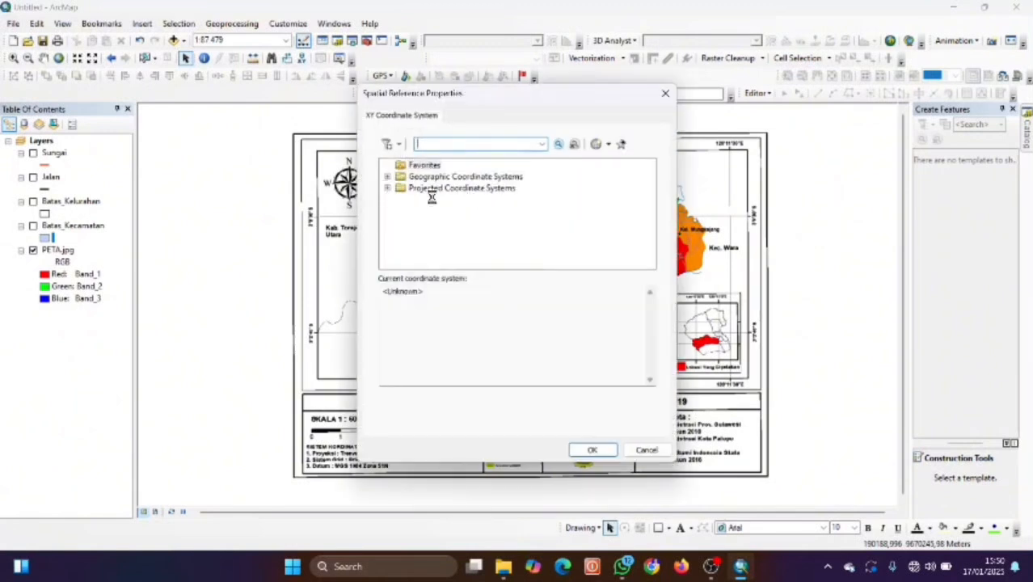
double_click(429, 189)
scroll(475, 218, down, 2)
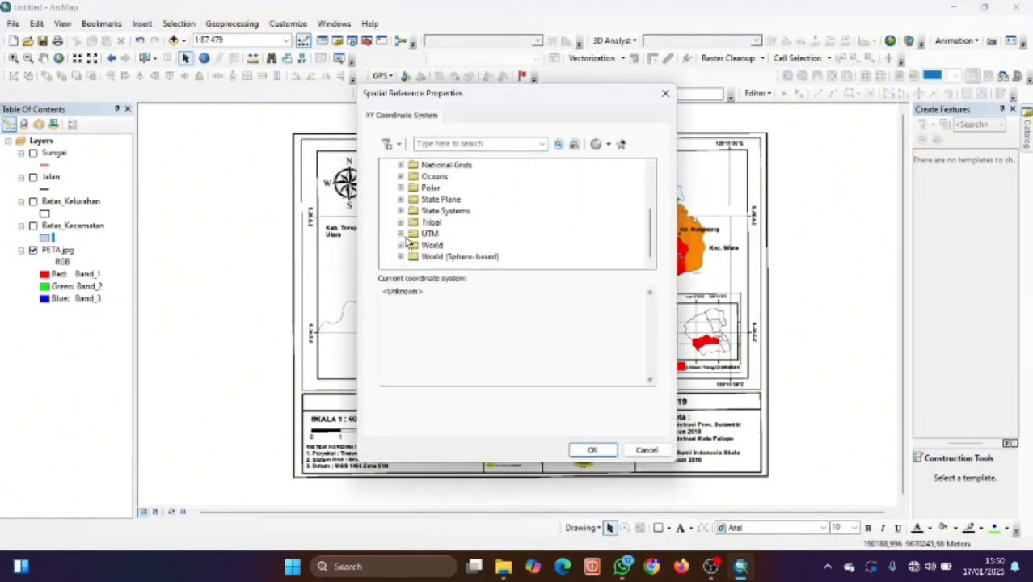
click(400, 234)
scroll(428, 239, down, 2)
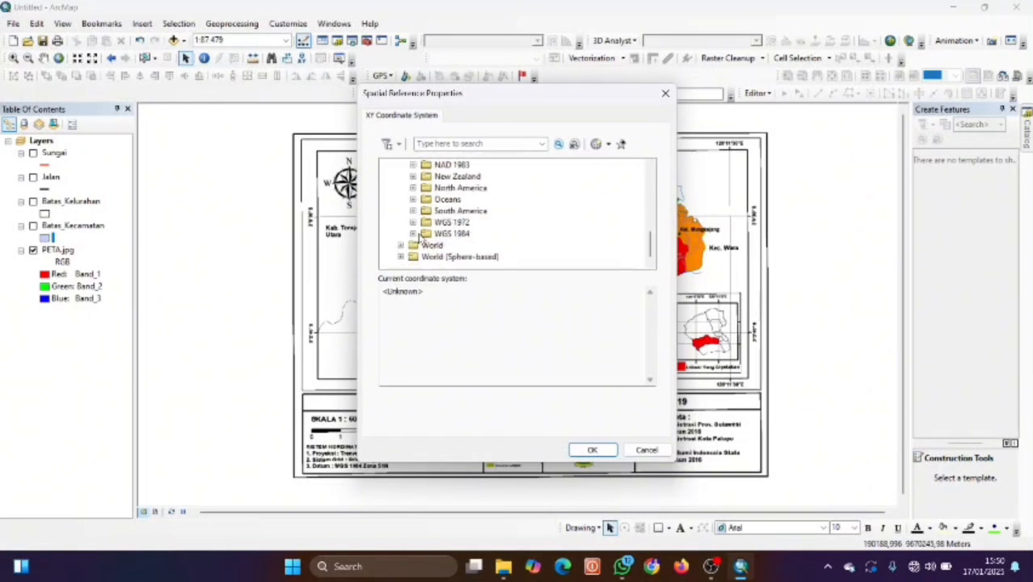
double_click(442, 233)
double_click(437, 257)
scroll(493, 247, down, 15)
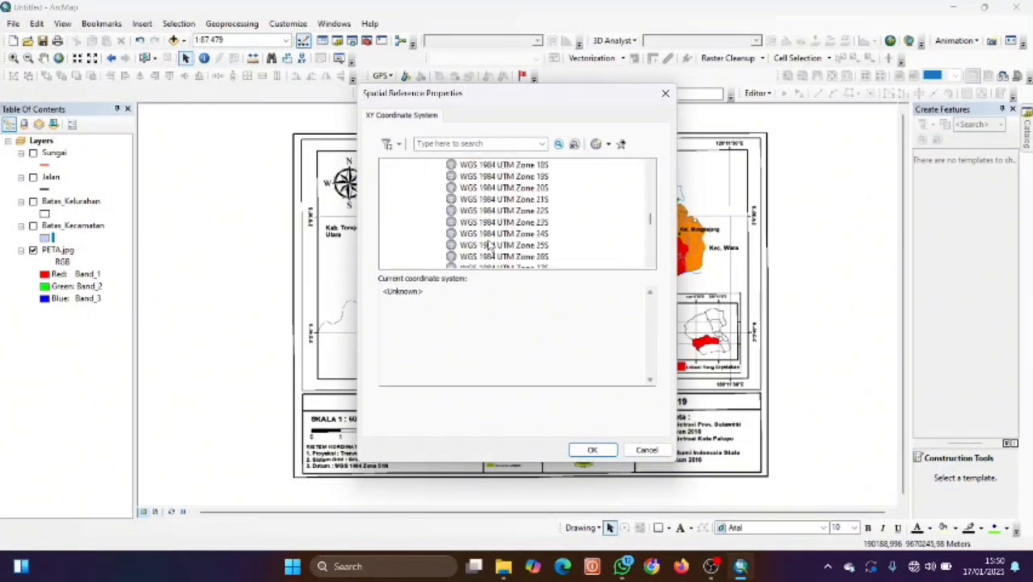
scroll(502, 243, down, 2)
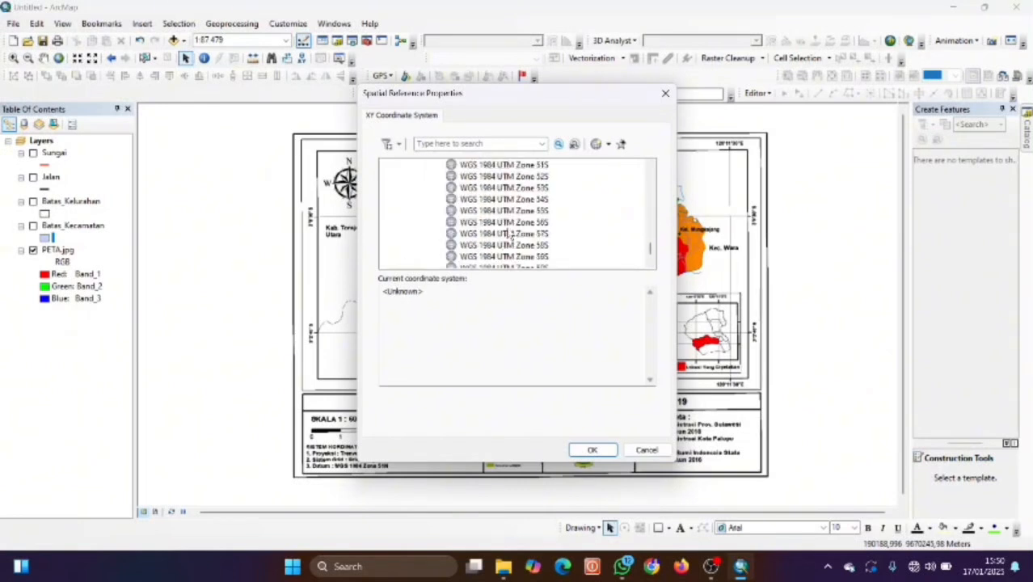
click(540, 166)
click(591, 450)
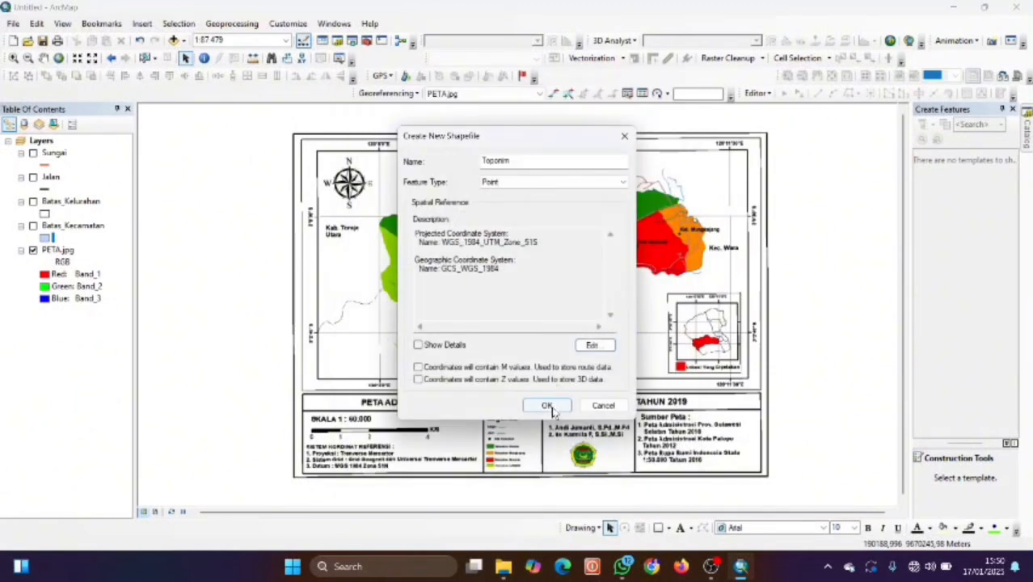
click(547, 406)
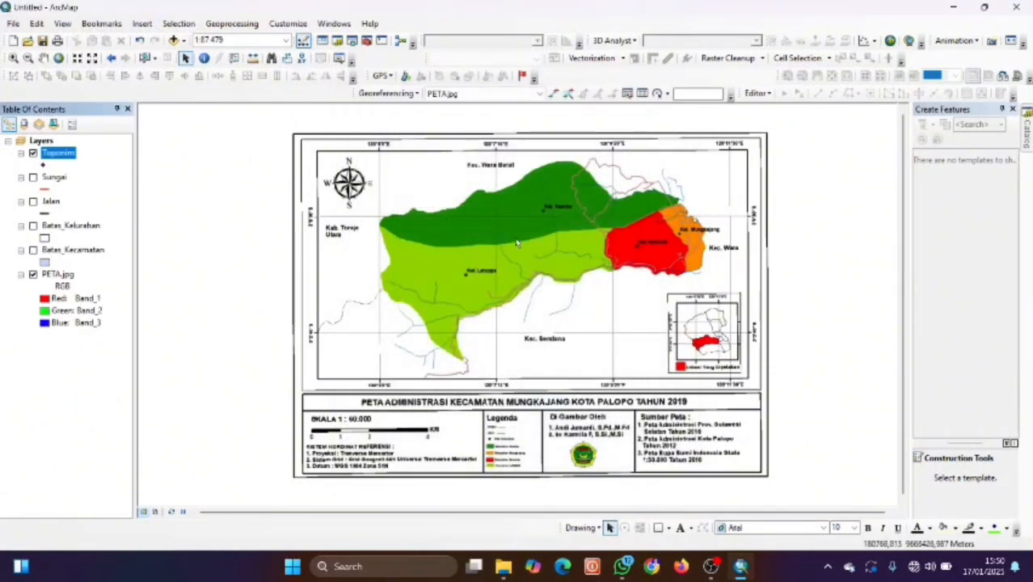
Give the Toponim layer a green circle point symbol.
scroll(498, 298, up, 1)
scroll(461, 263, up, 3)
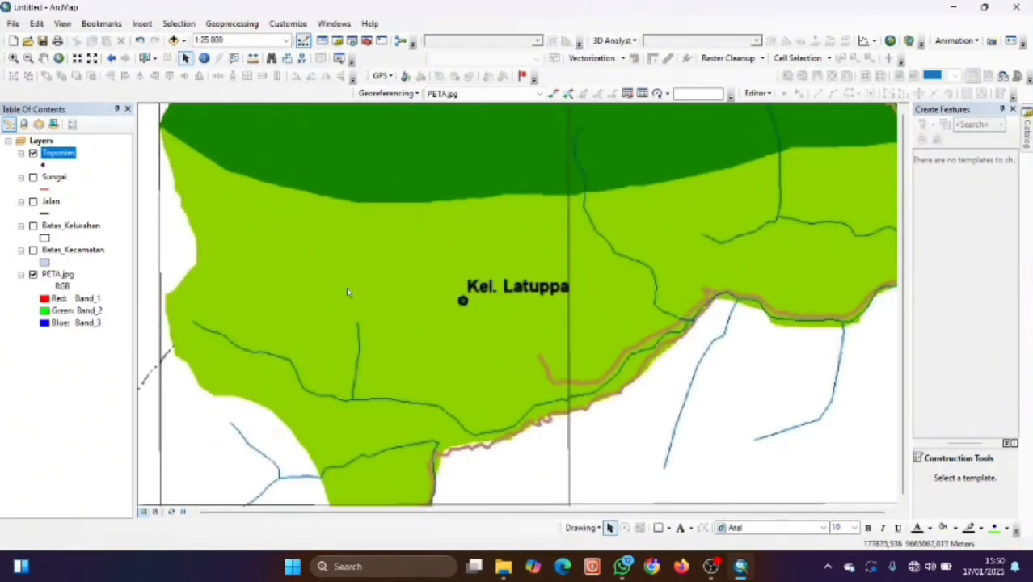
click(43, 165)
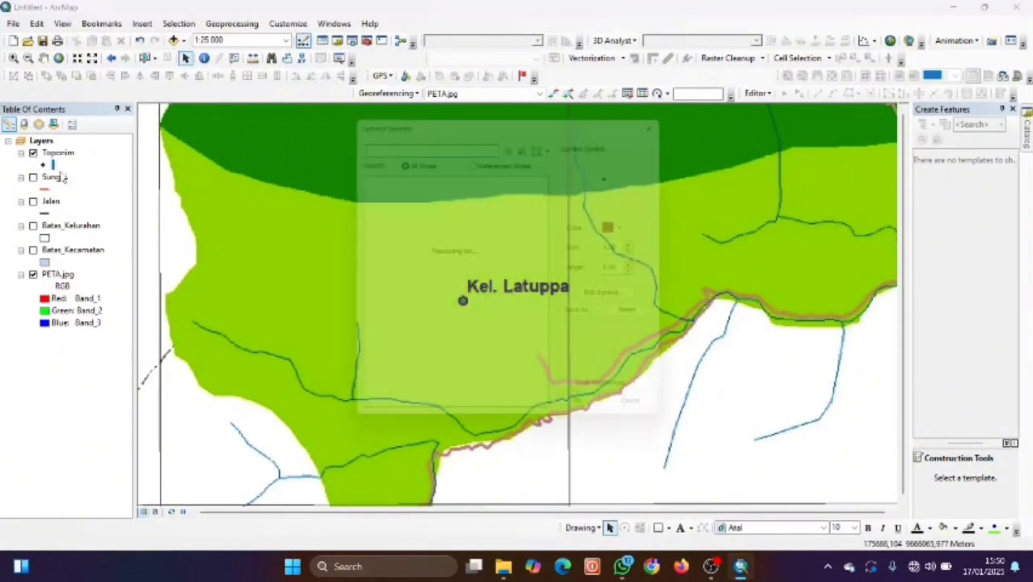
click(488, 416)
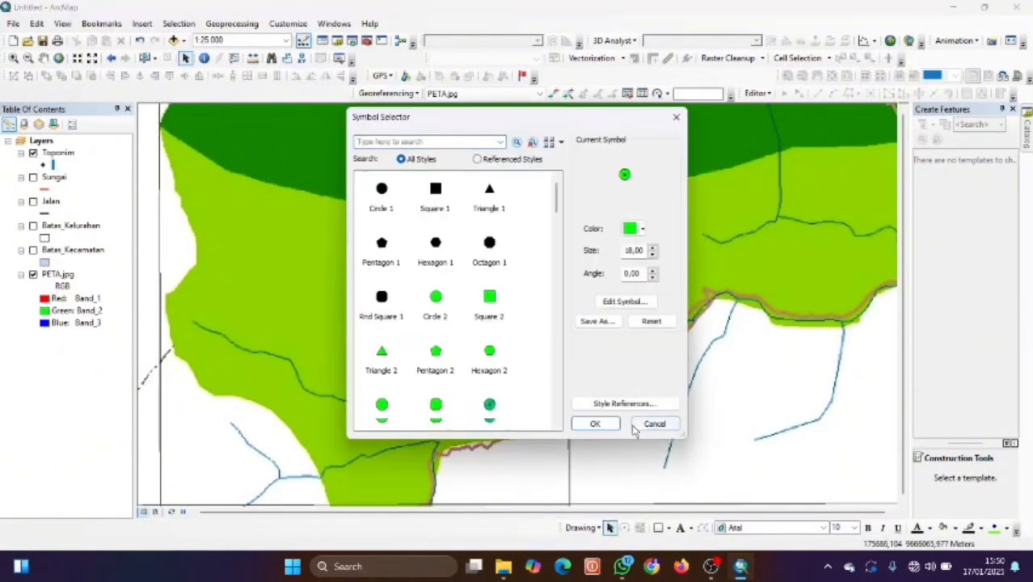
click(595, 423)
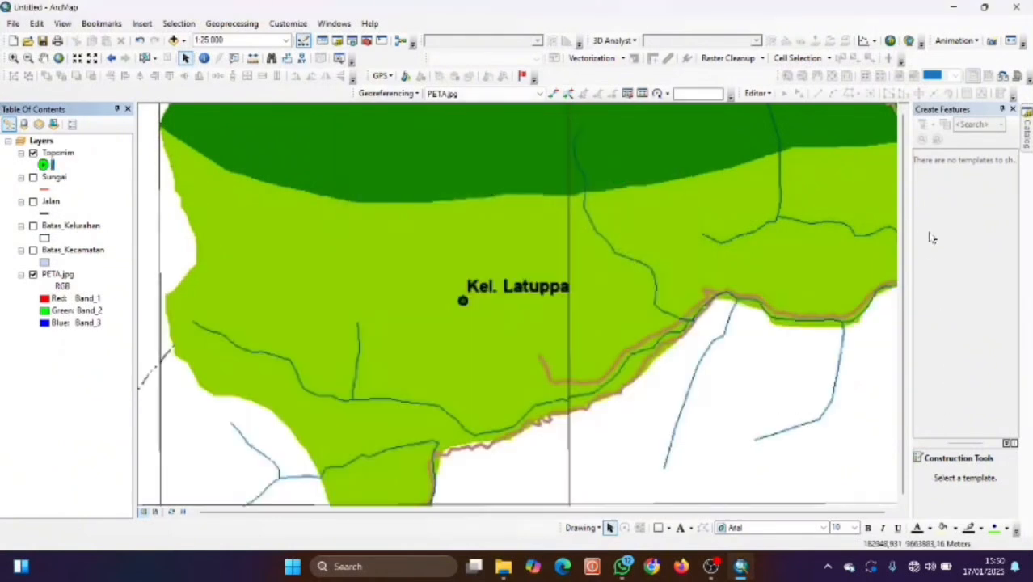
Start an edit session and open the empty Toponim attribute table.
click(760, 93)
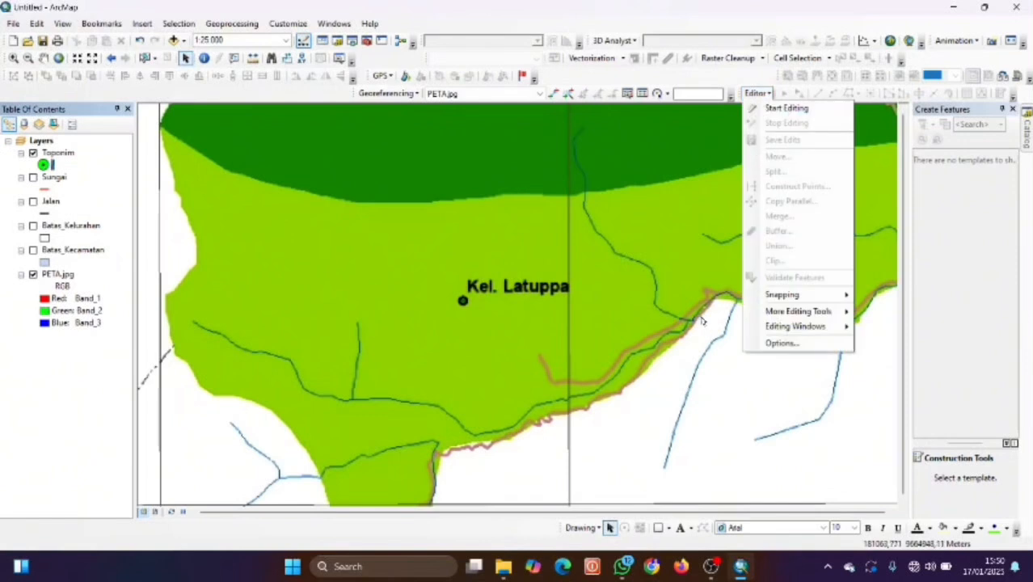
click(778, 107)
click(757, 93)
click(58, 153)
right_click(58, 153)
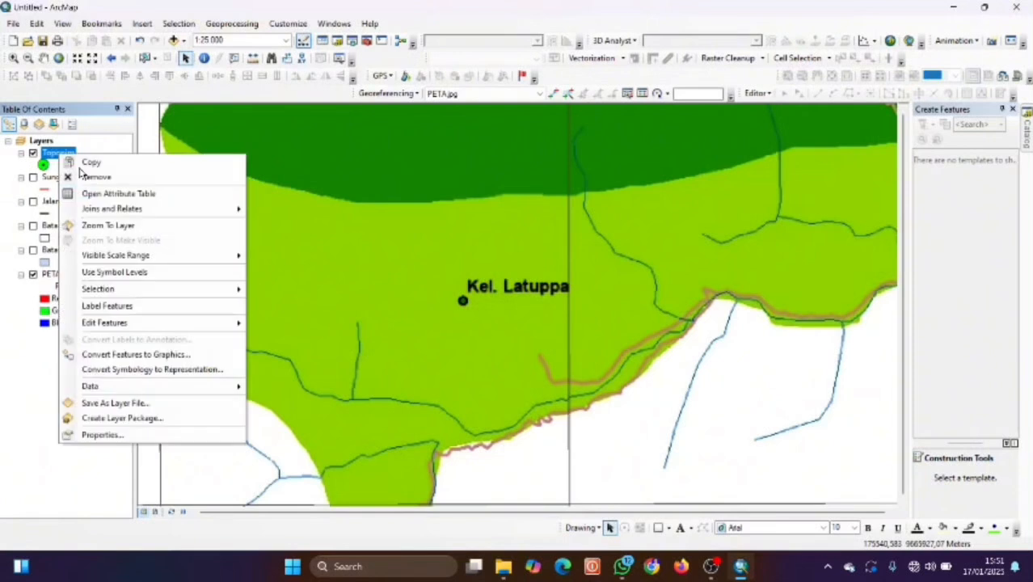
click(136, 198)
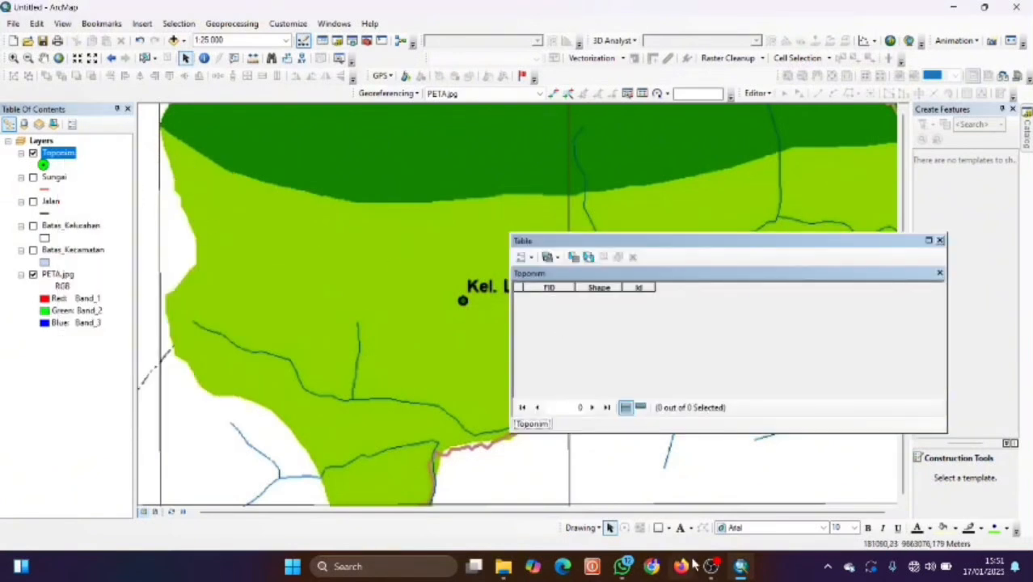
click(716, 568)
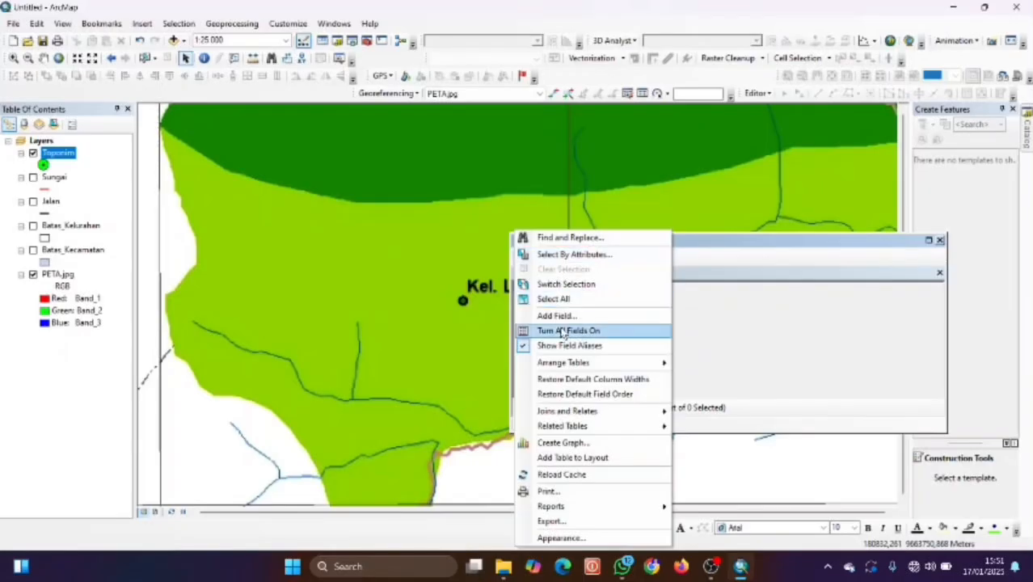
Start adding a new Nama_Kel field to the Toponim attribute table.
click(568, 316)
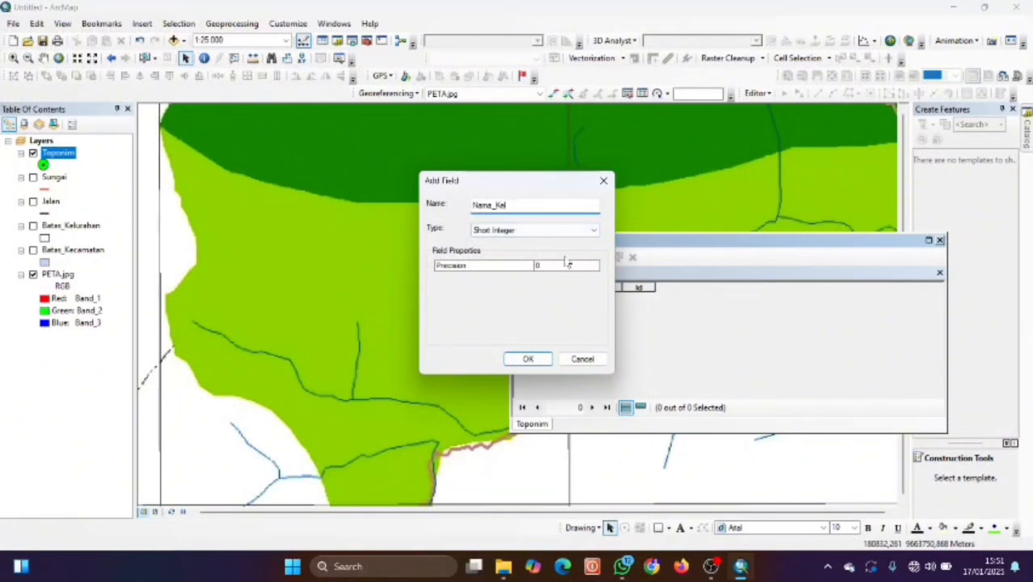
Make Nama_Kel a Text field and add it to the table.
click(566, 230)
click(529, 281)
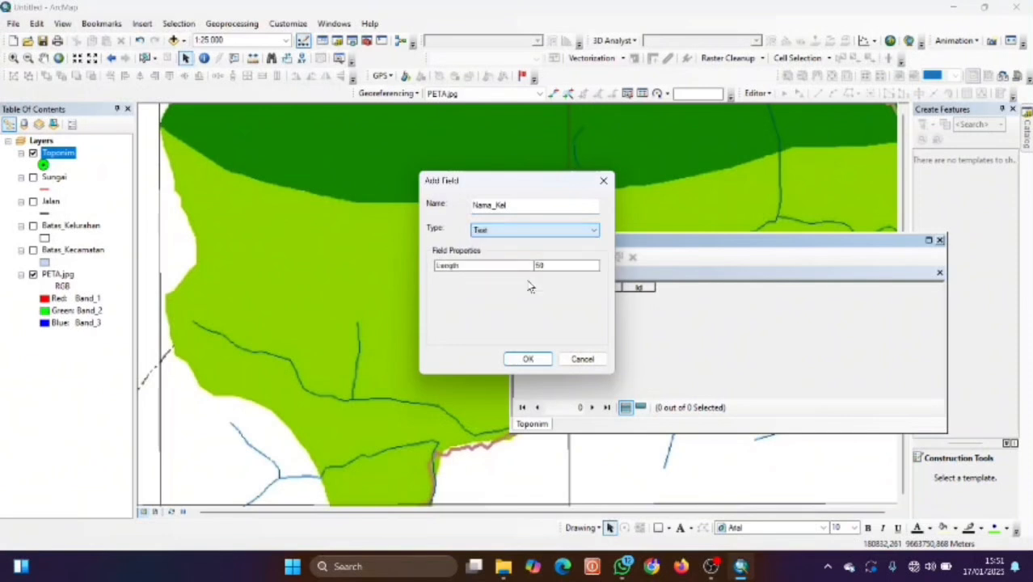
click(528, 359)
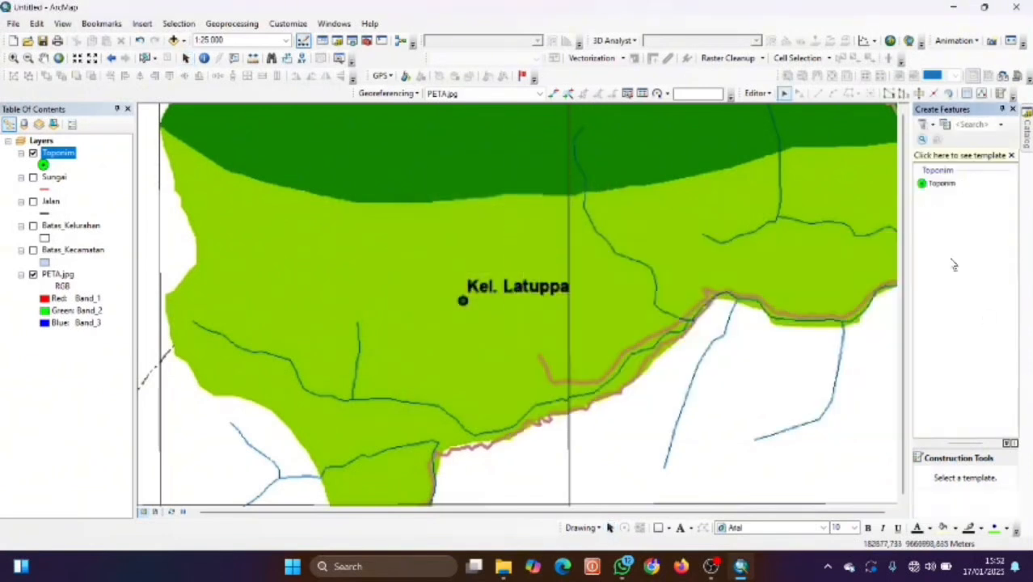
Using the Toponim Point tool, place points on the Kel. Latuppa and Kel. Kambo labels.
click(940, 183)
click(956, 481)
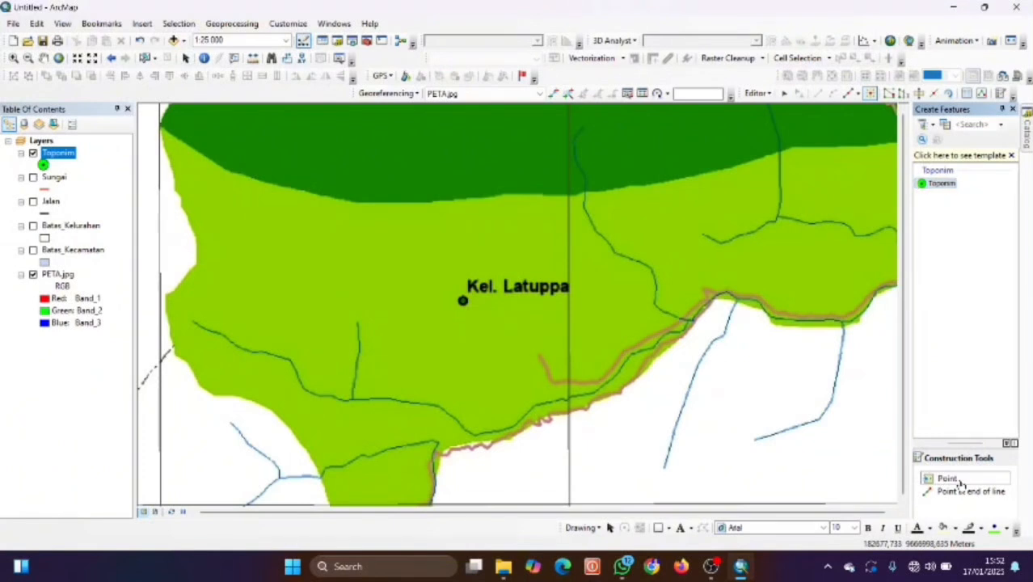
click(463, 302)
scroll(495, 246, up, 2)
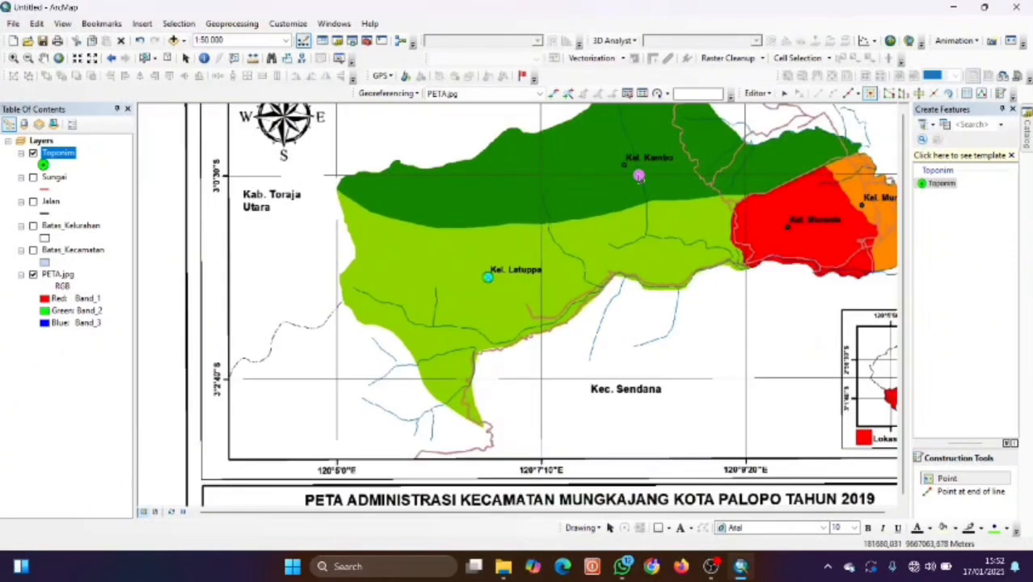
scroll(628, 170, down, 4)
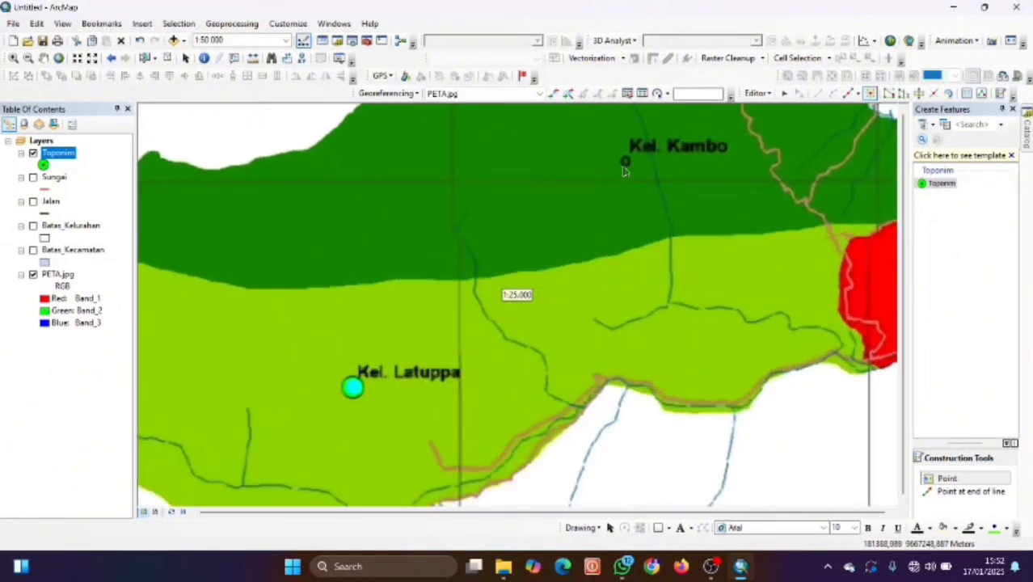
click(627, 157)
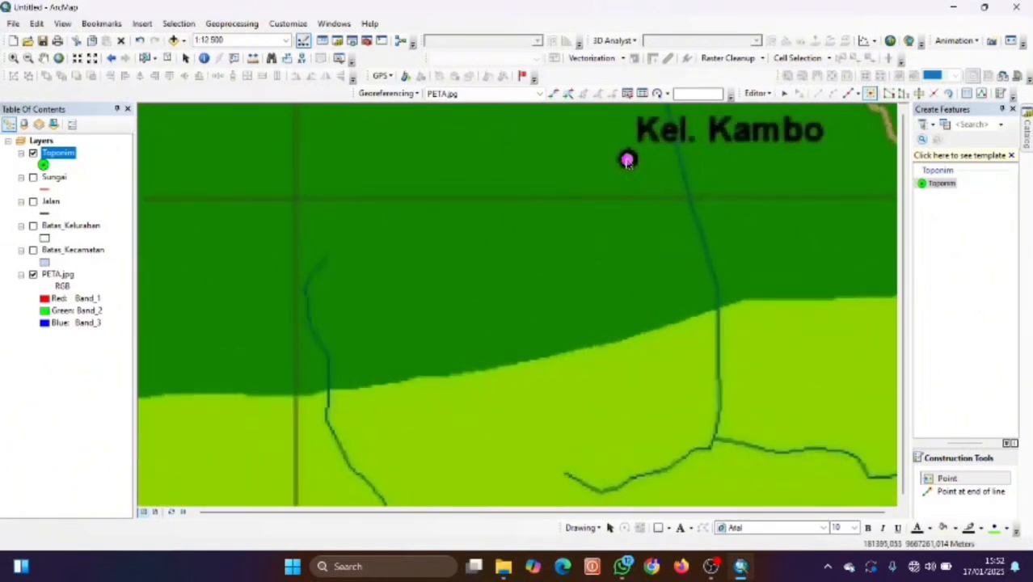
Pan east and place points on the Kel. Mungkajang and Kel. Murante labels.
scroll(719, 191, up, 2)
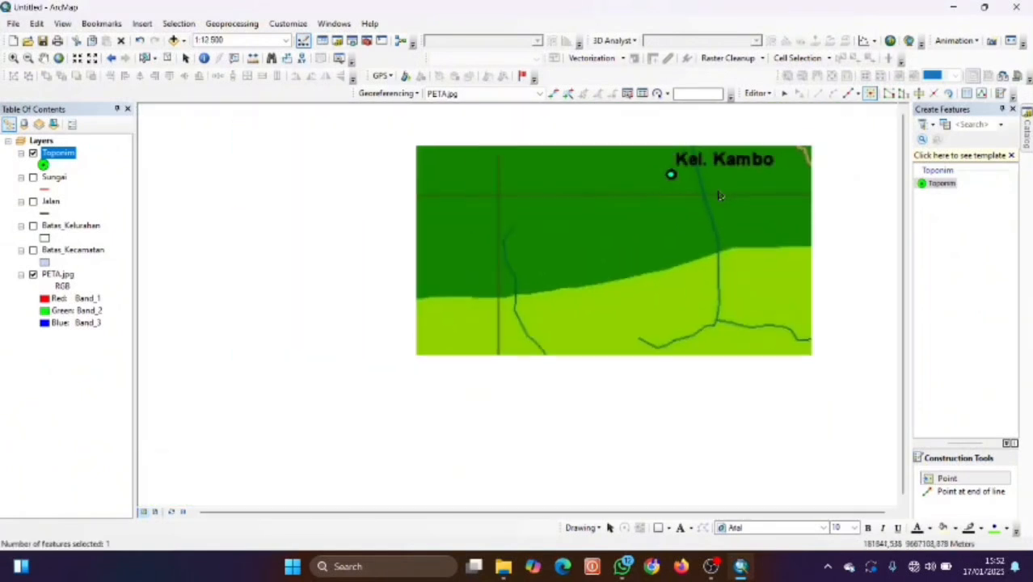
key(Right)
key(Right)
key(Right)
key(Right)
key(Right)
key(Right)
key(Right)
key(Right)
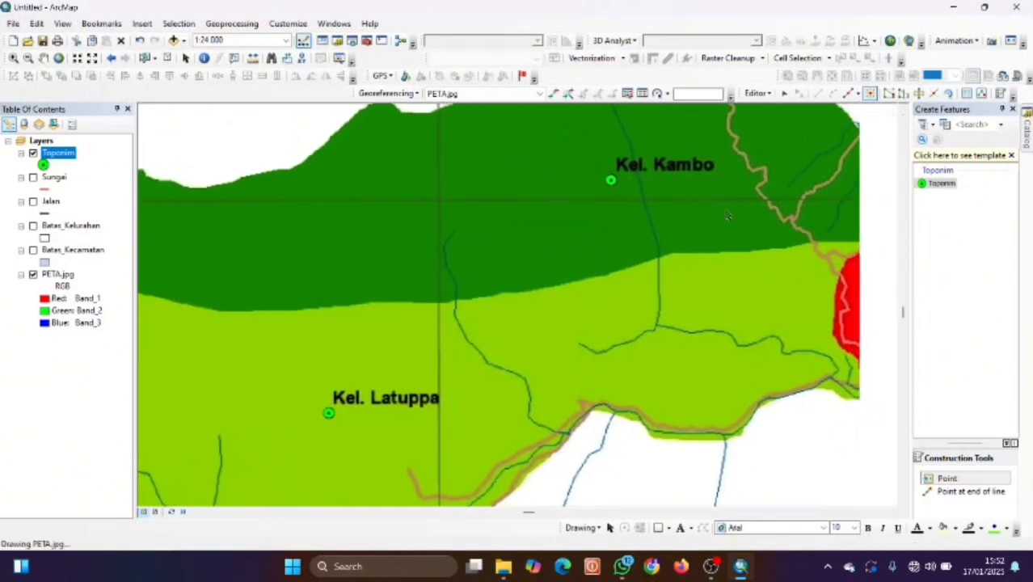
key(Right)
key(Right)
key(Right)
key(Right)
key(Right)
key(Right)
key(Right)
key(Right)
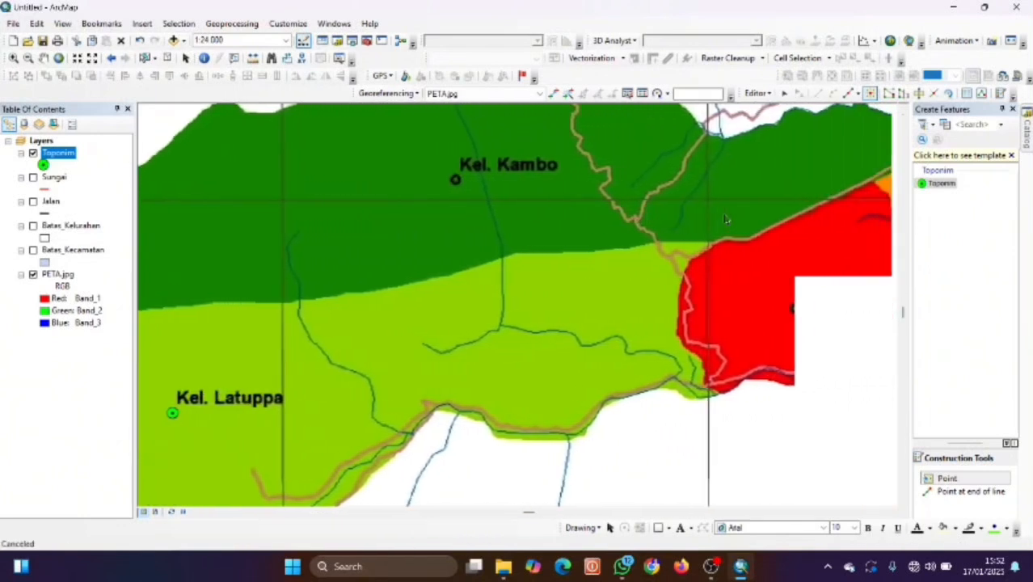
key(Right)
key(Right)
key(Right)
key(Right)
key(Right)
key(Right)
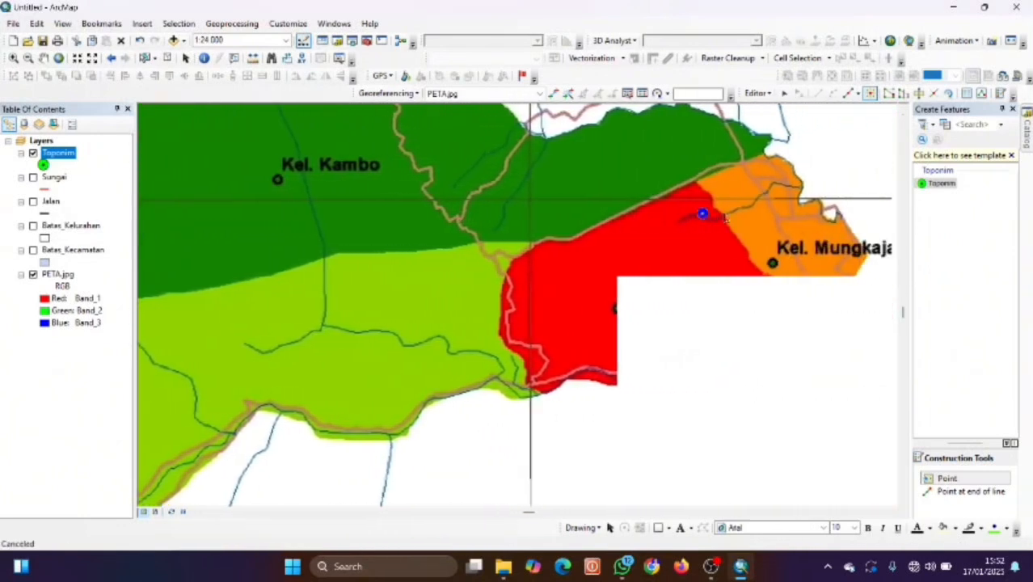
click(757, 264)
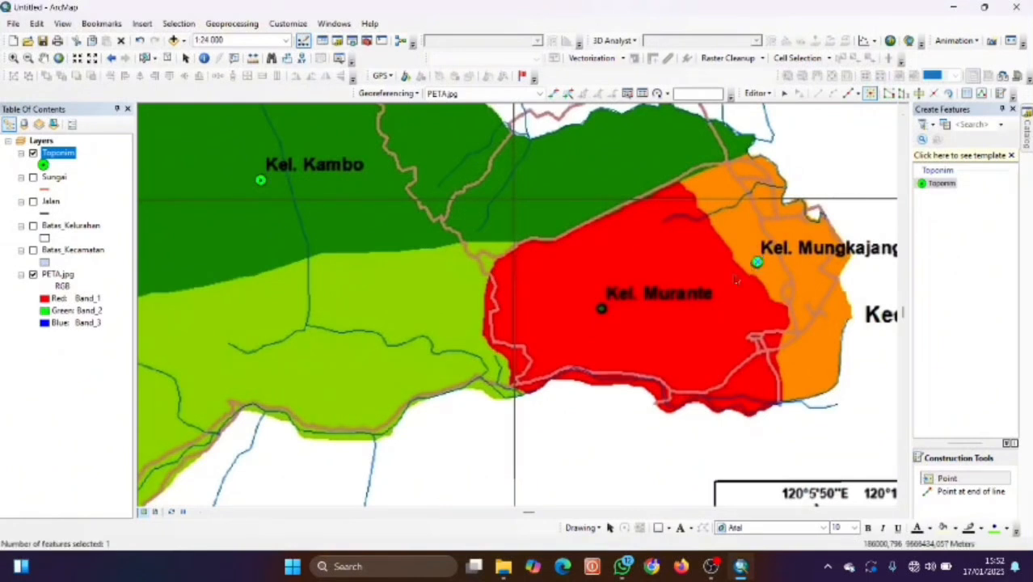
click(600, 309)
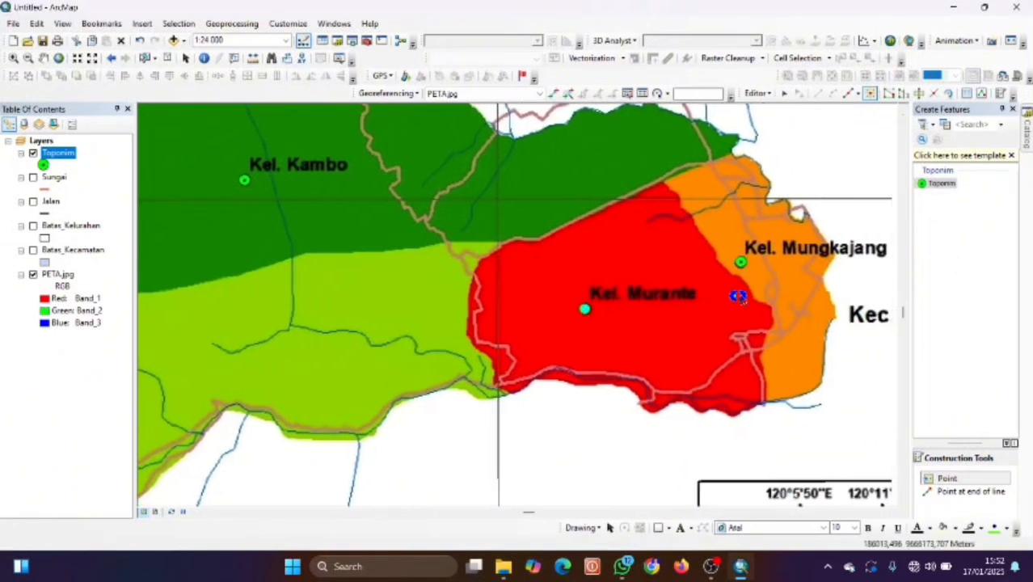
key(Right)
key(Right)
key(Right)
key(Right)
scroll(722, 296, down, 4)
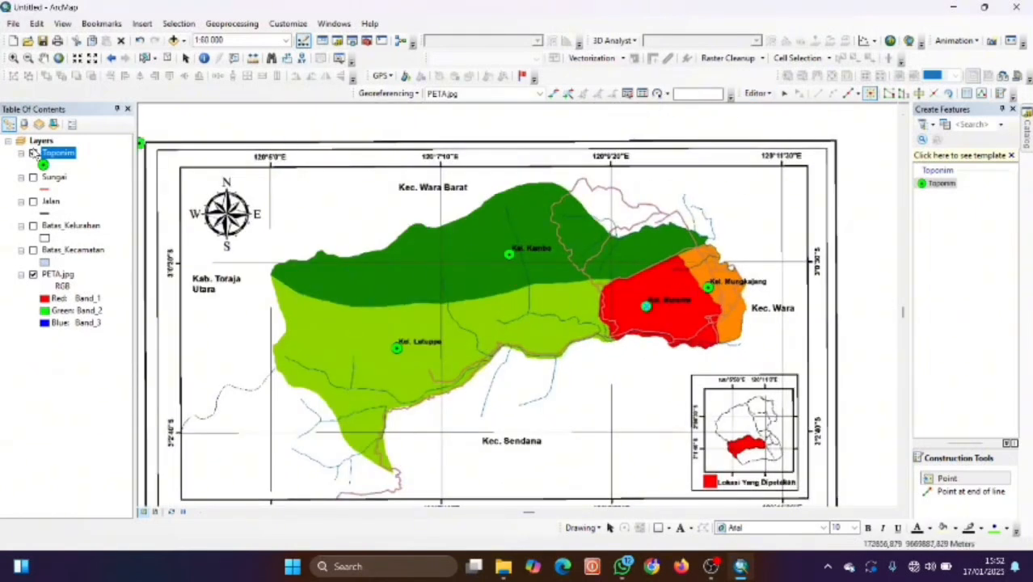
Save the edits containing the four new Toponim points.
right_click(67, 158)
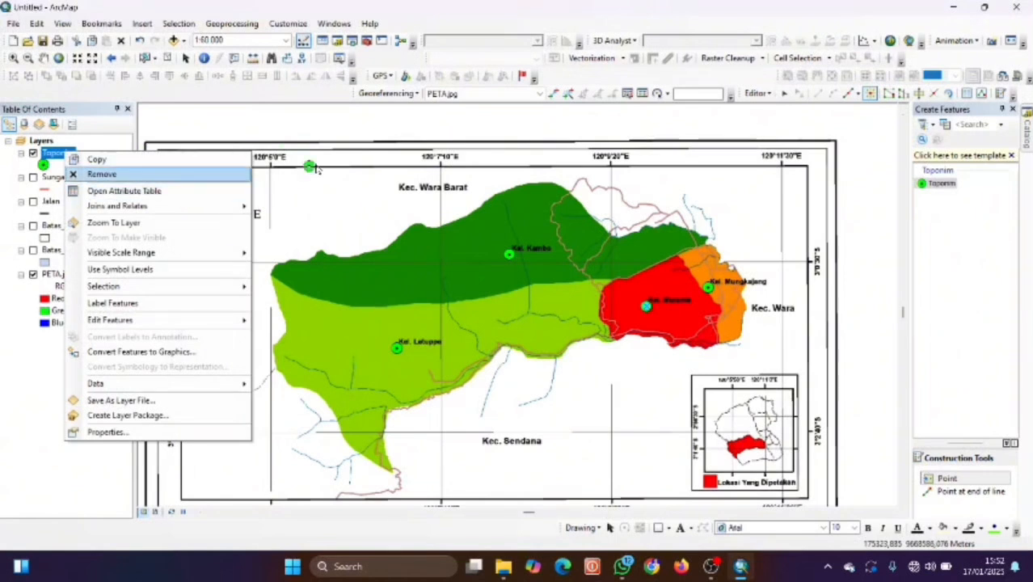
mouse_move(127, 208)
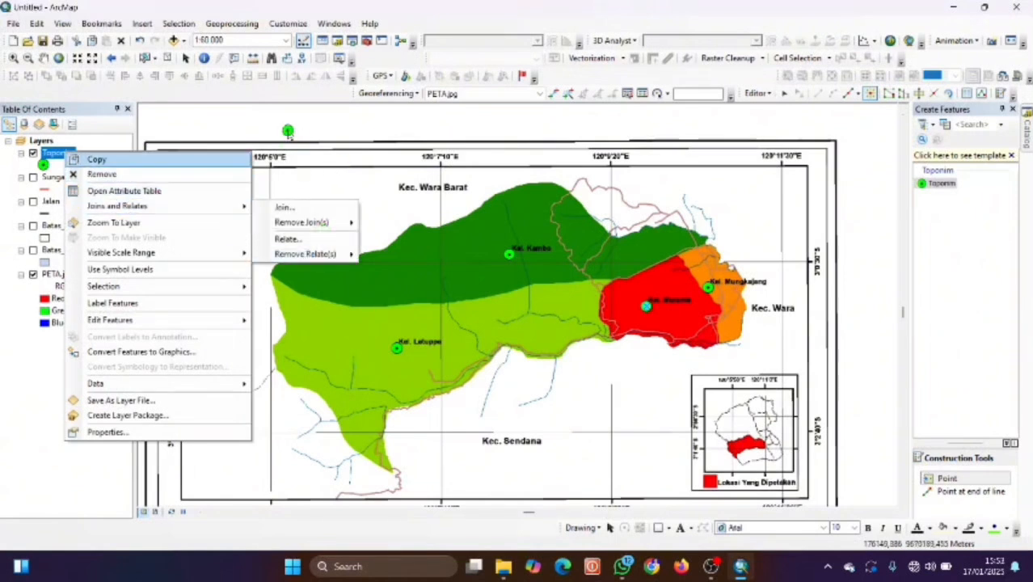
click(761, 95)
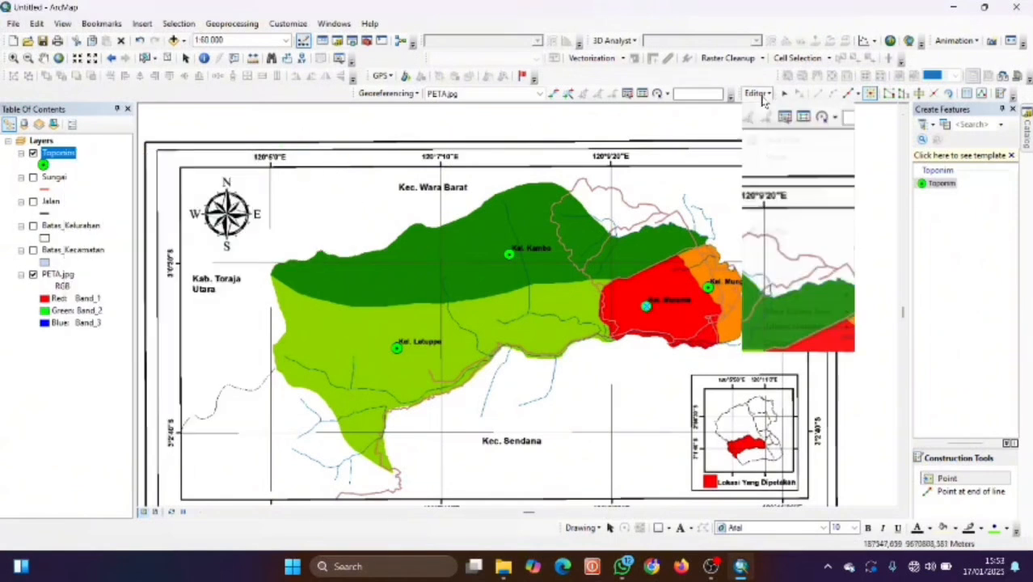
click(785, 140)
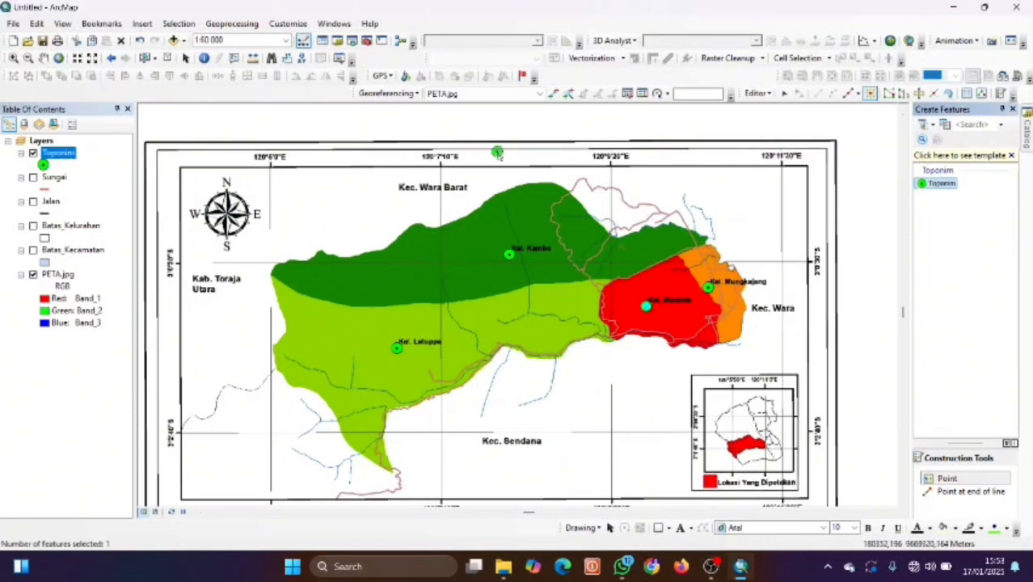
Check the FID 1 and FID 2 records in the Toponim attribute table, then close it.
right_click(70, 153)
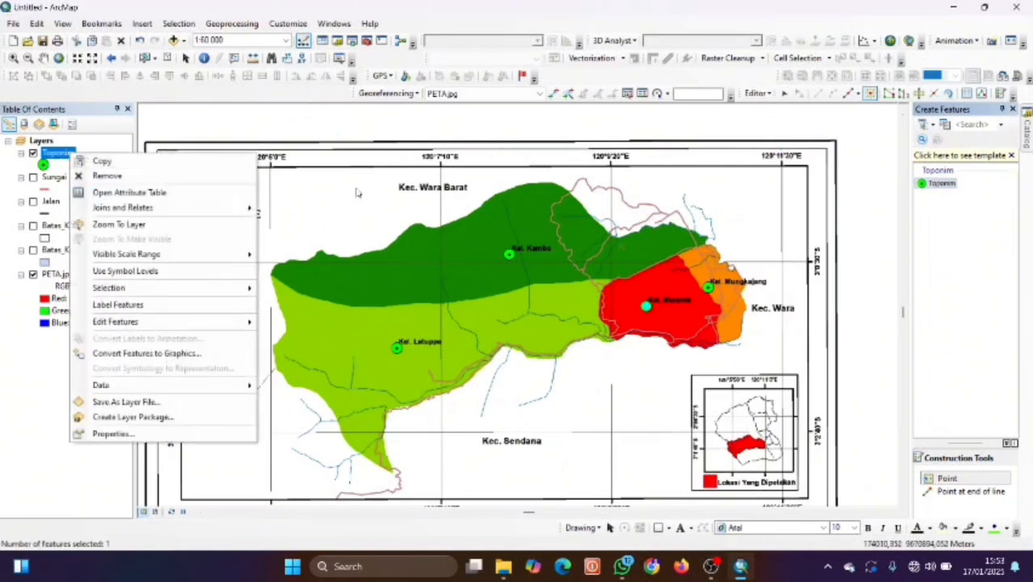
click(169, 195)
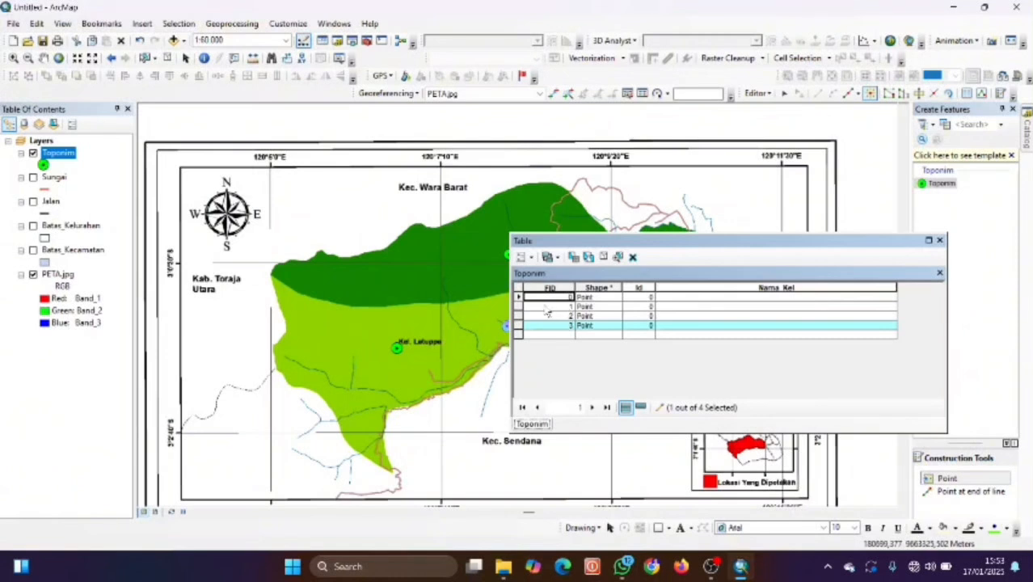
click(518, 307)
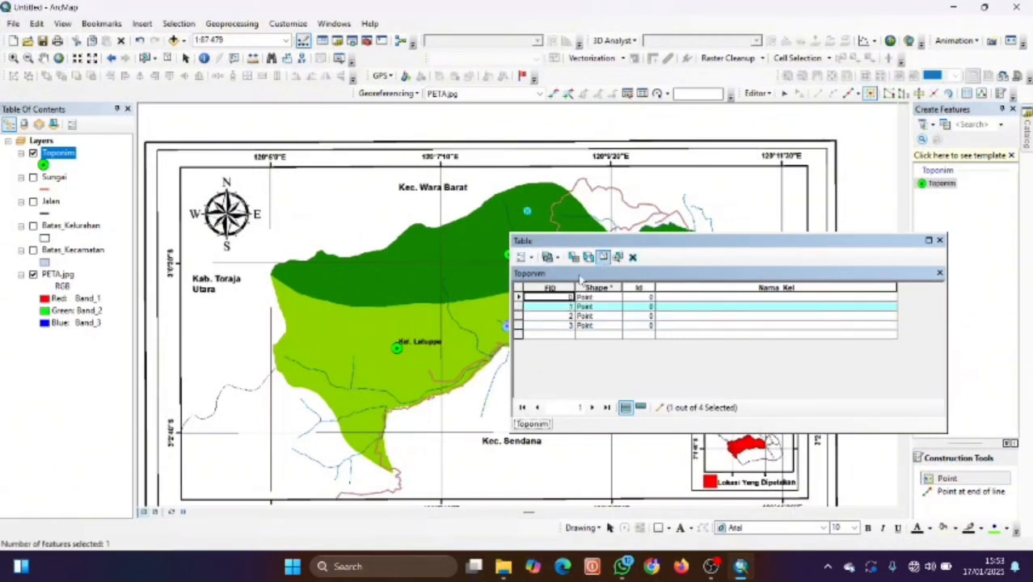
click(518, 316)
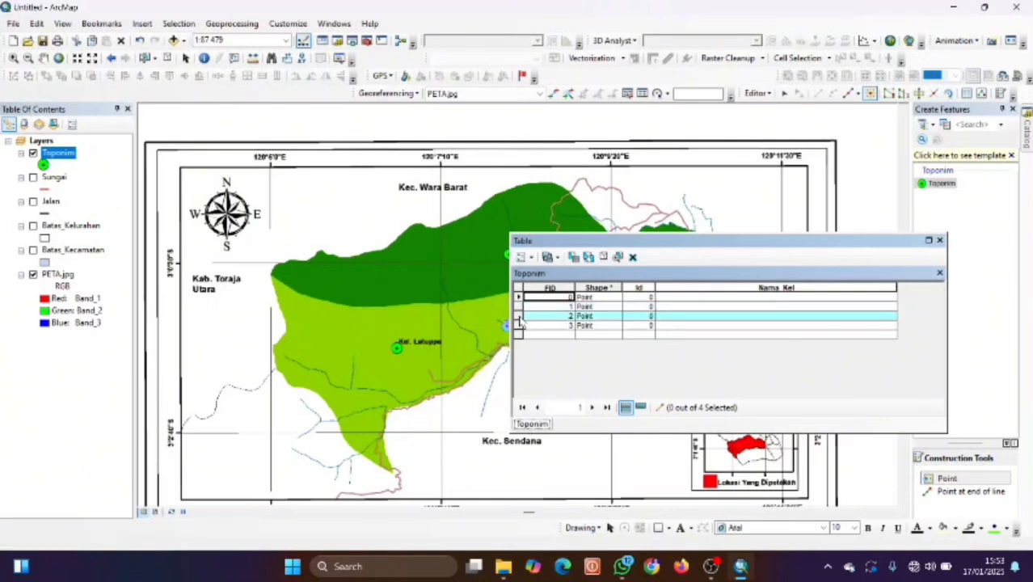
click(940, 241)
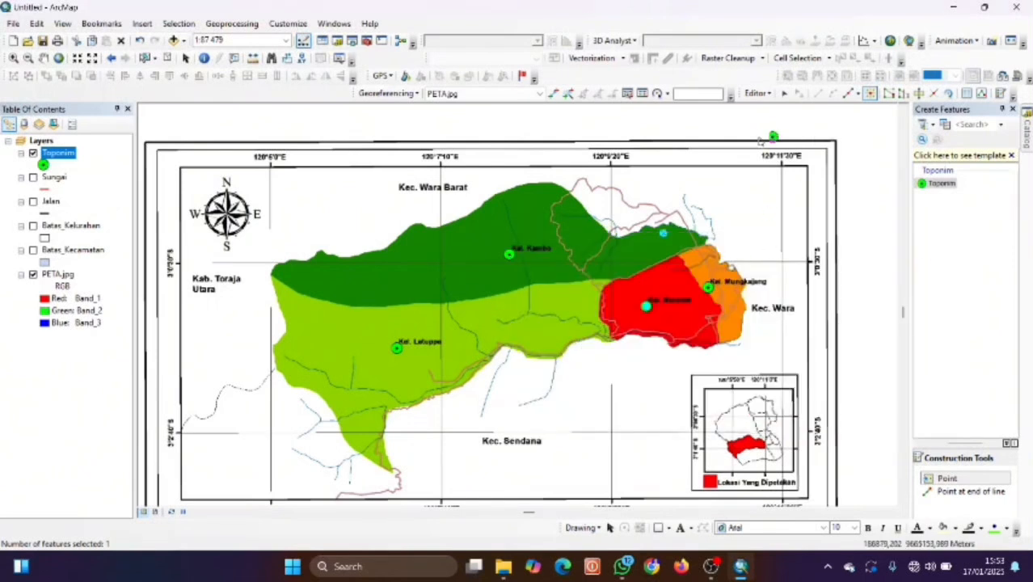
Stop editing, reopen the Toponim attribute table and pick the first record's Nama_Kel cell.
click(757, 93)
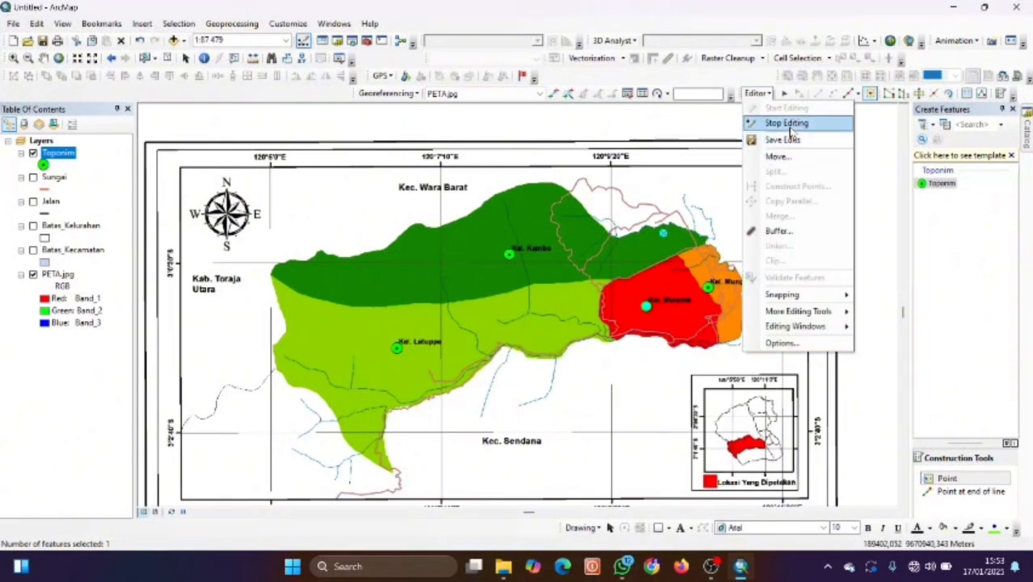
click(787, 123)
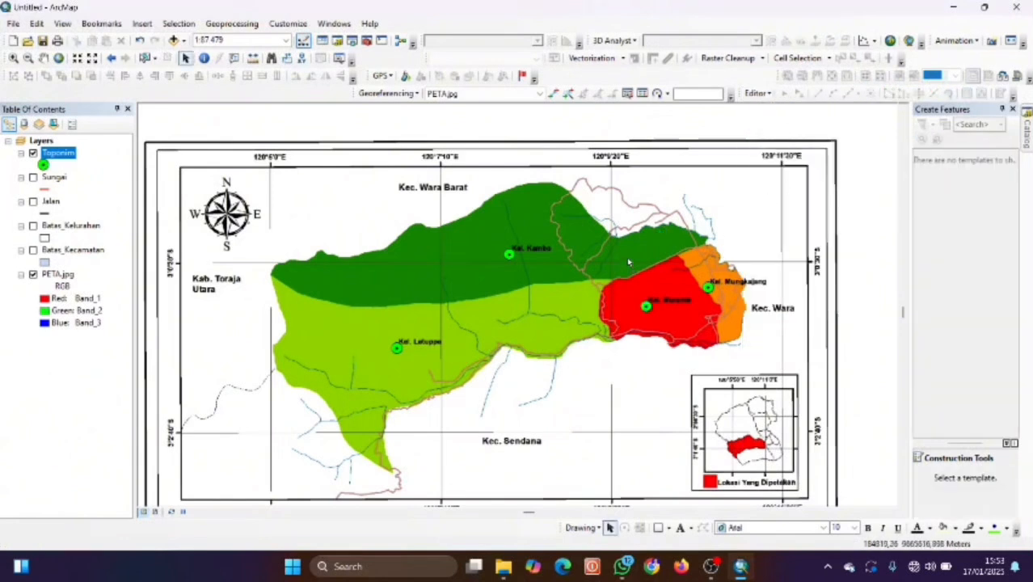
right_click(79, 153)
click(120, 190)
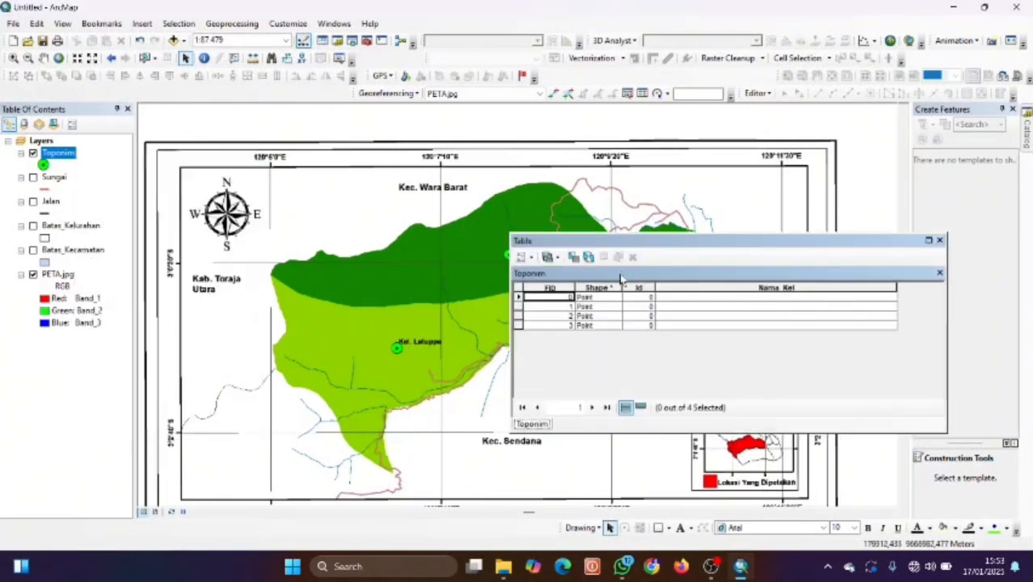
click(681, 298)
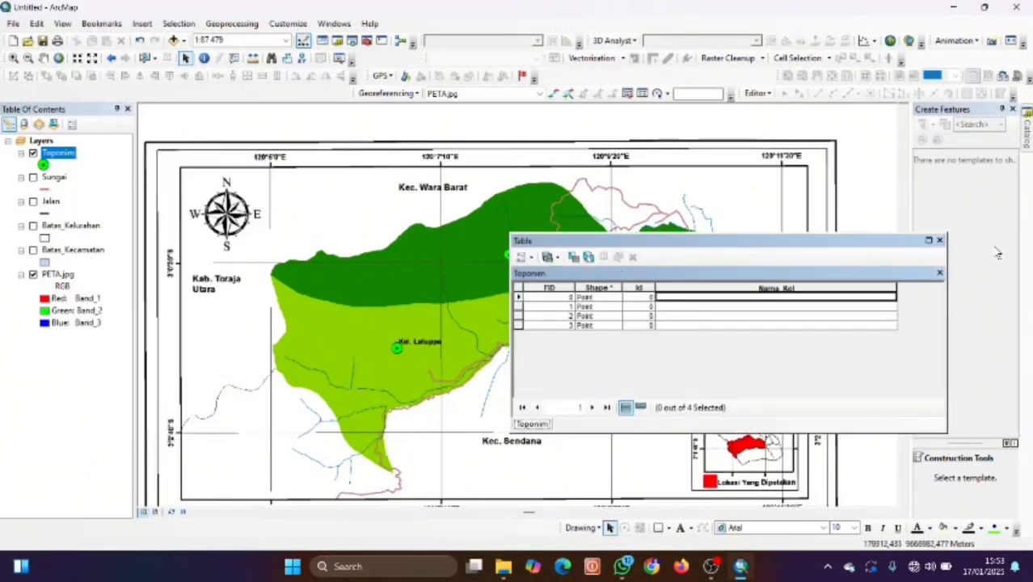
Close the attribute table and start a new edit session.
click(939, 240)
click(759, 93)
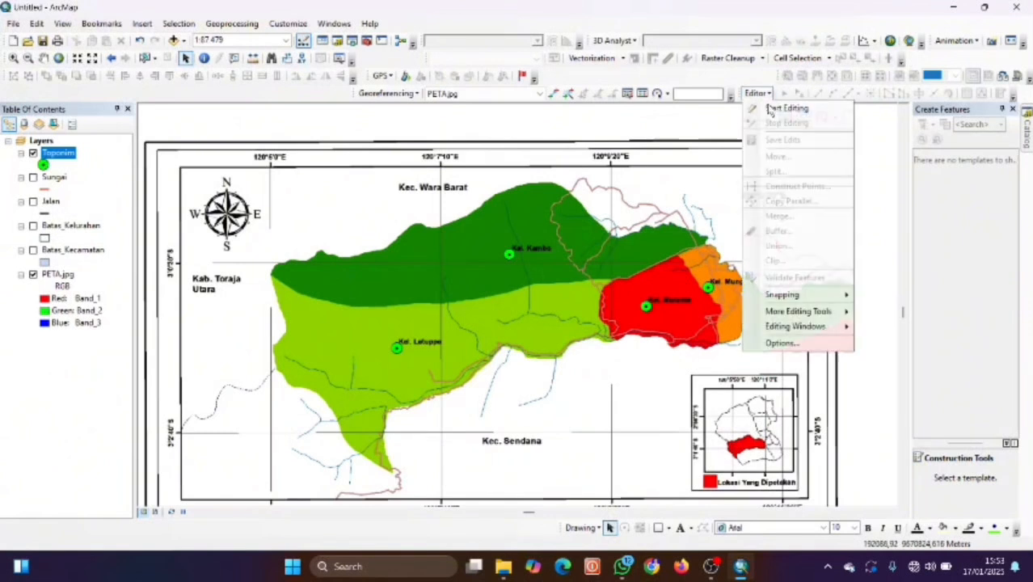
click(786, 107)
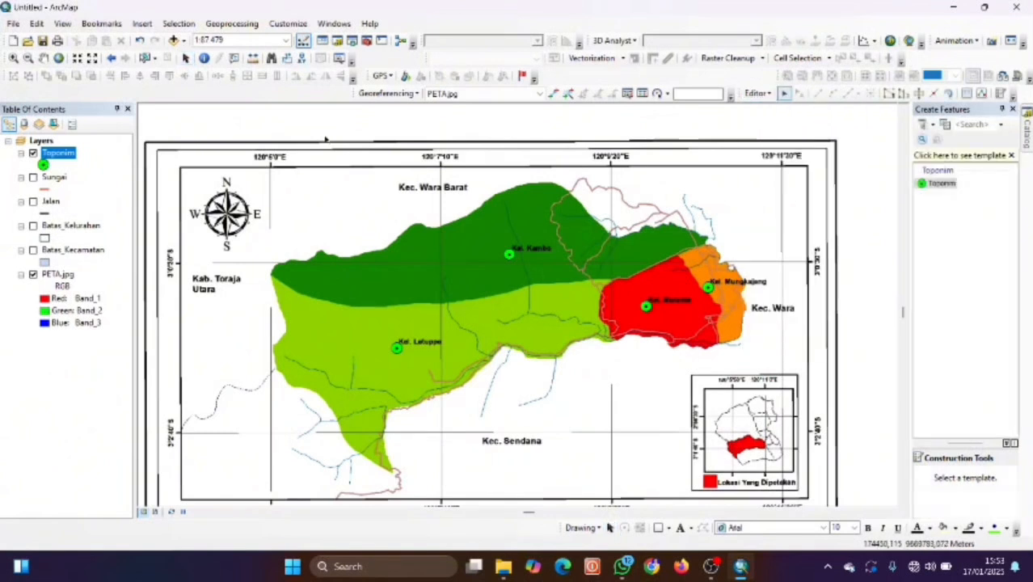
Reopen the Toponim attribute table, move it lower-left, and open the Toponim Symbol Selector.
right_click(65, 162)
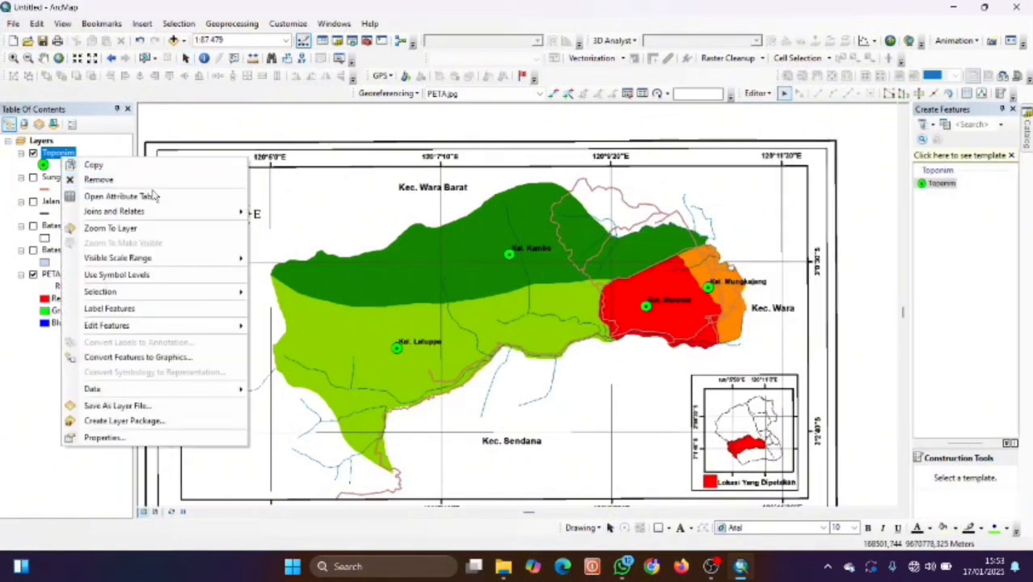
click(162, 197)
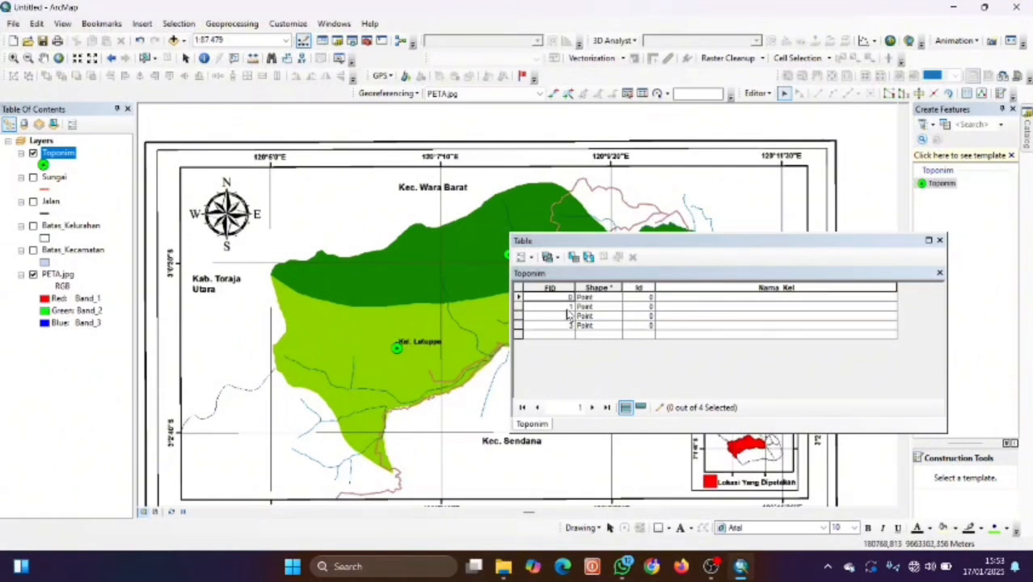
click(695, 298)
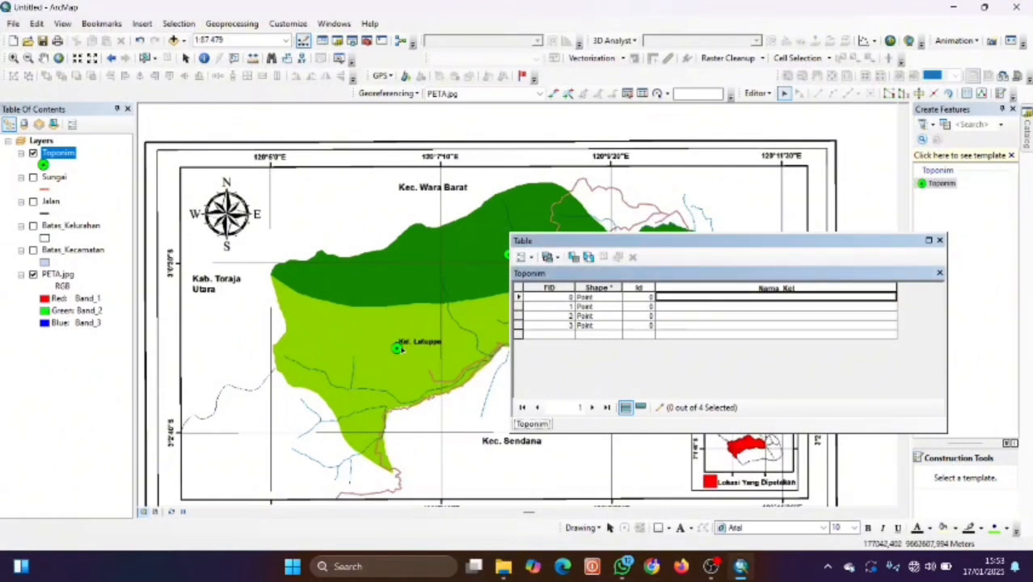
click(685, 299)
drag(702, 241, 591, 293)
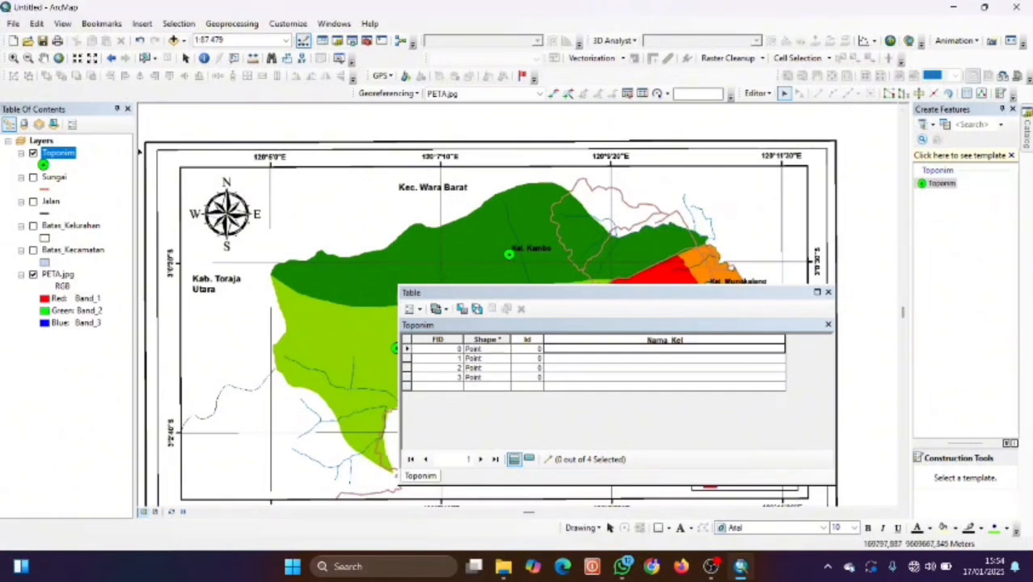
click(65, 159)
click(45, 164)
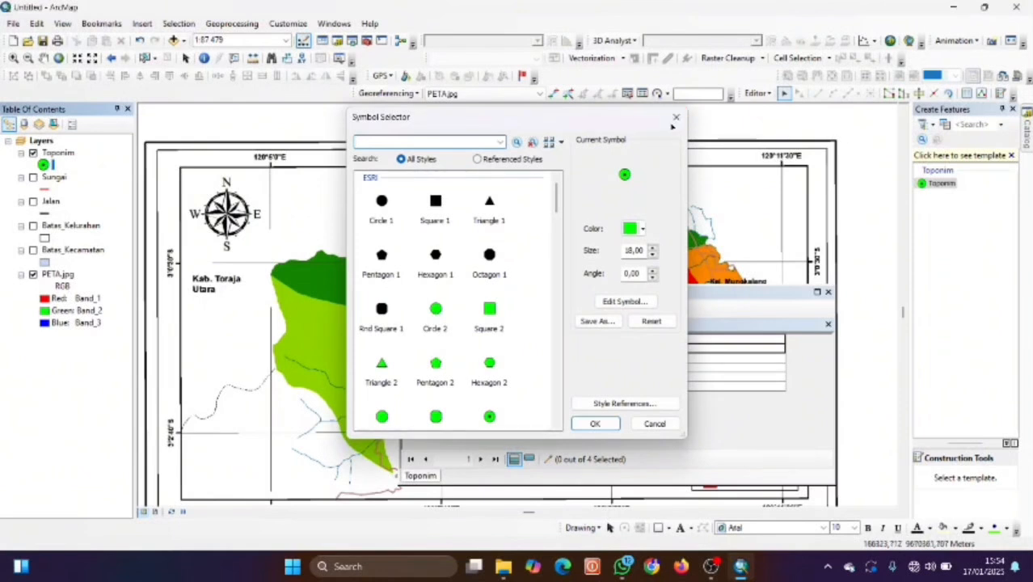
Close the Symbol Selector unchanged, drag the Toponim table off the districts, and close it.
click(672, 121)
click(638, 291)
drag(695, 293, 514, 268)
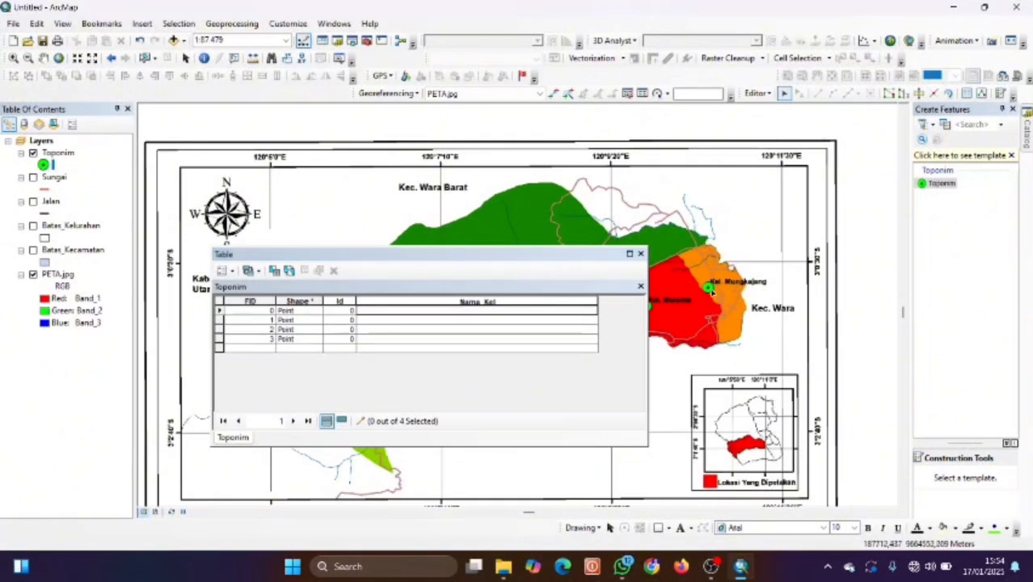
click(641, 254)
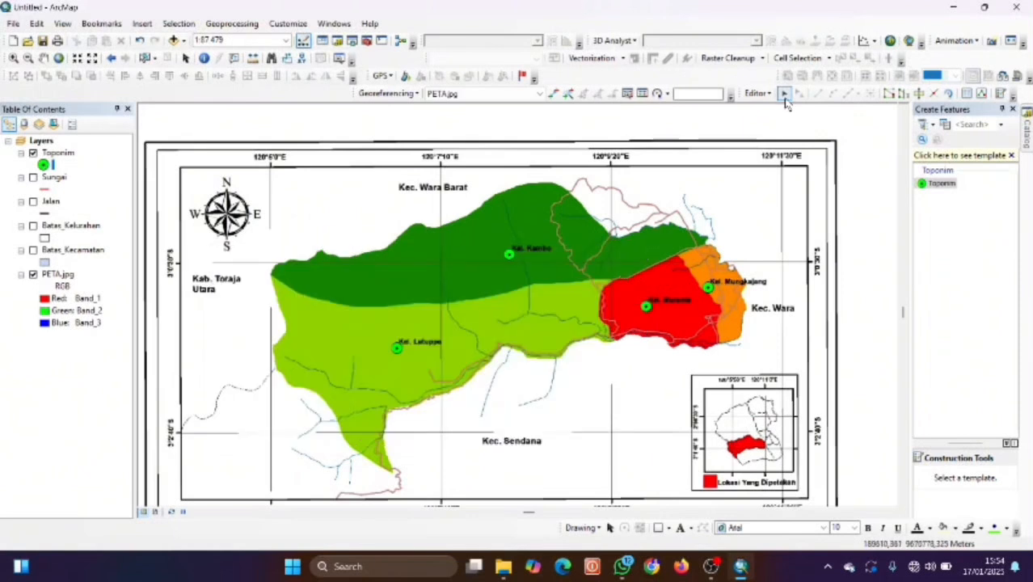
click(758, 93)
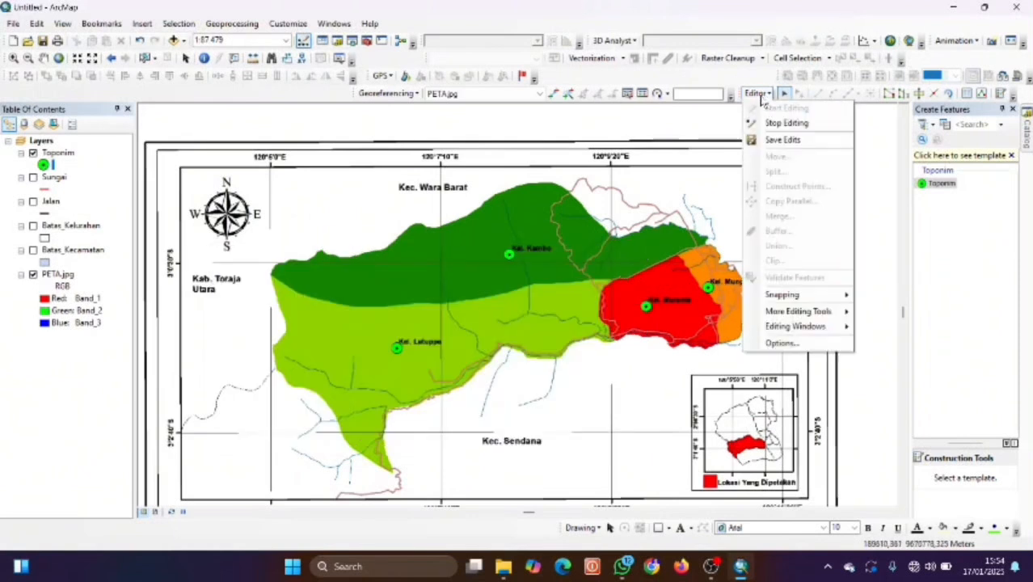
click(762, 95)
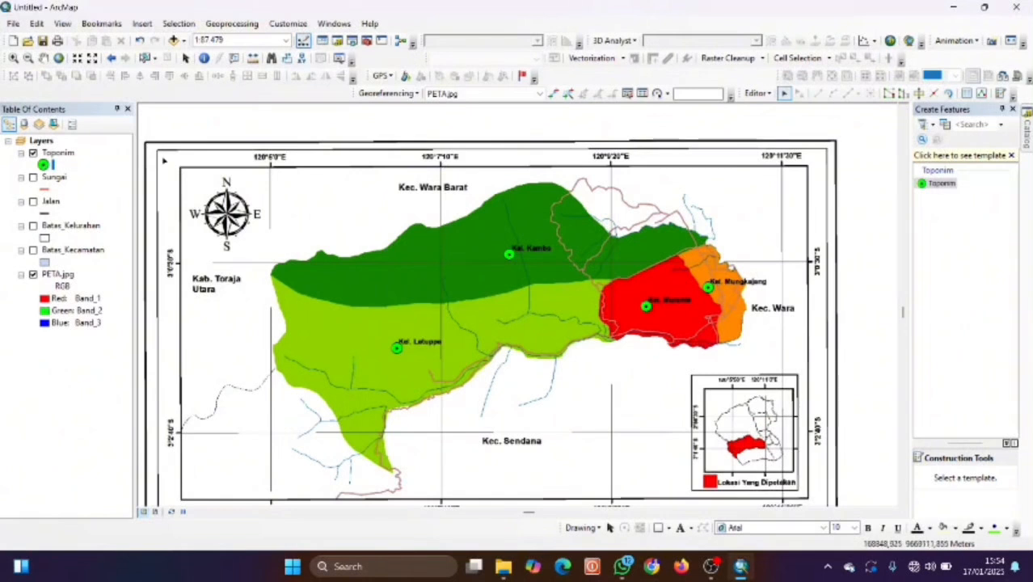
Select the Latuppa point and enter 'Kelurahan Latuppa' in the first record's Nama_Kel cell.
scroll(408, 356, down, 2)
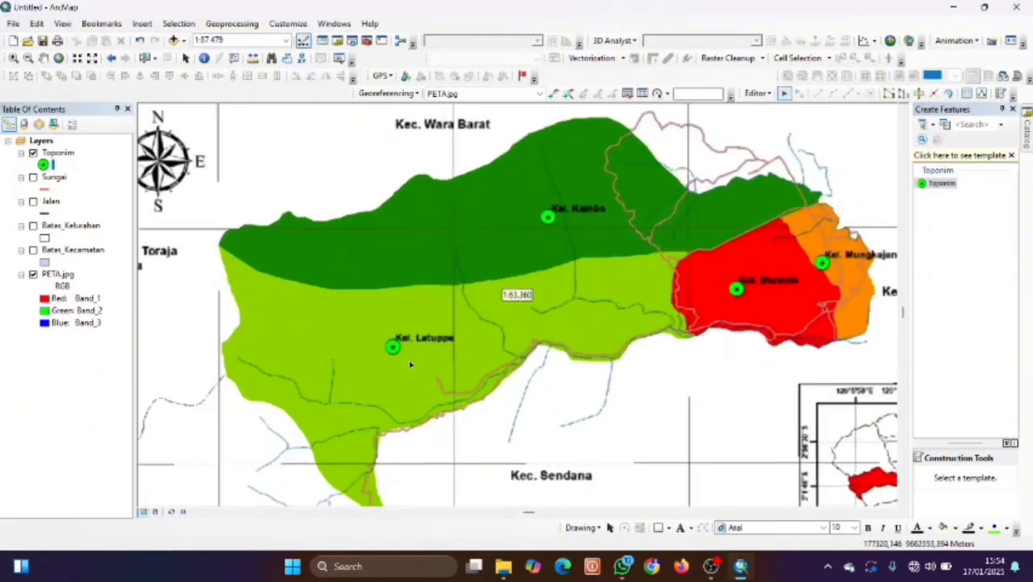
scroll(468, 246, down, 2)
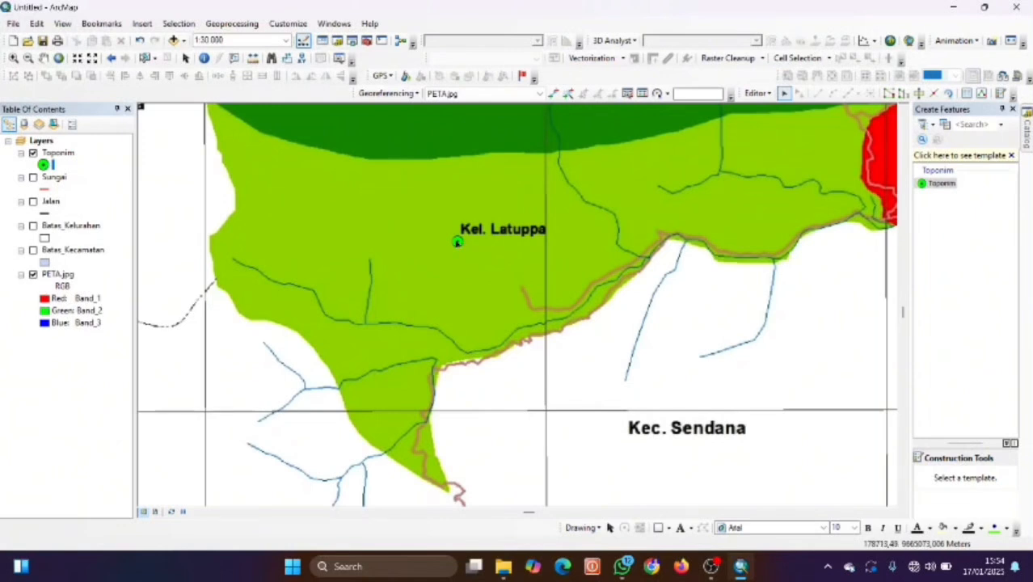
click(456, 240)
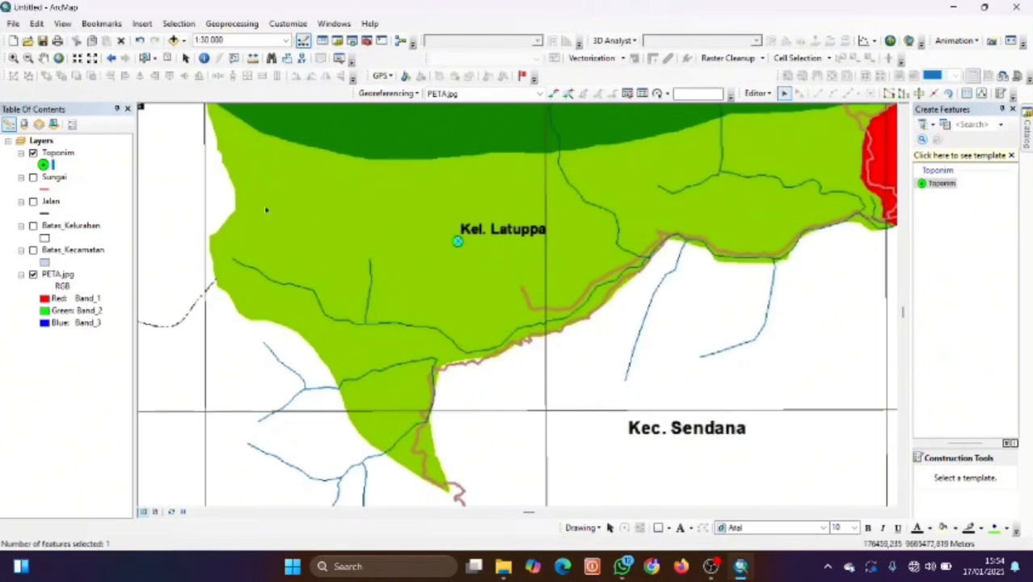
right_click(56, 154)
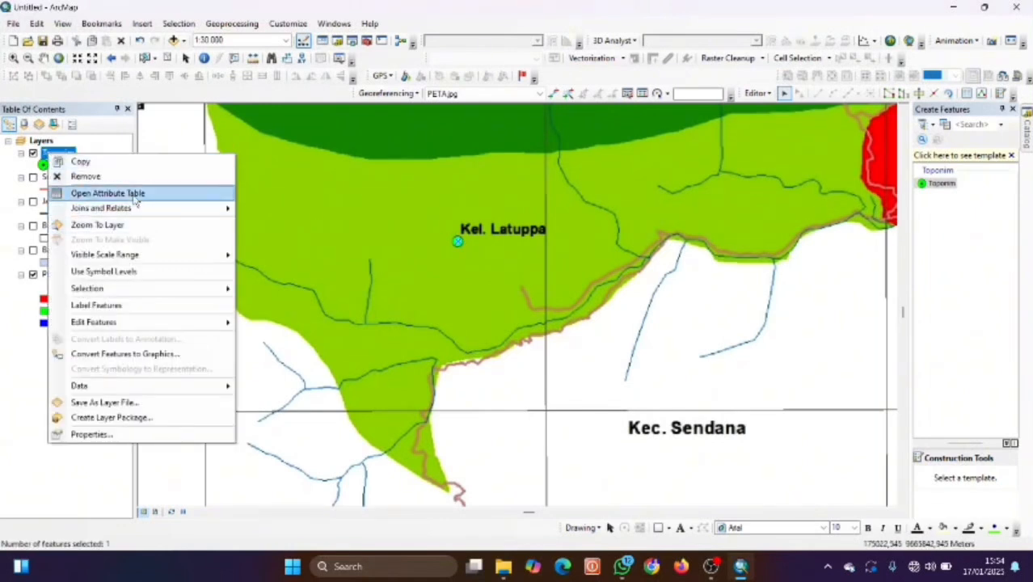
click(180, 194)
click(418, 312)
click(418, 312)
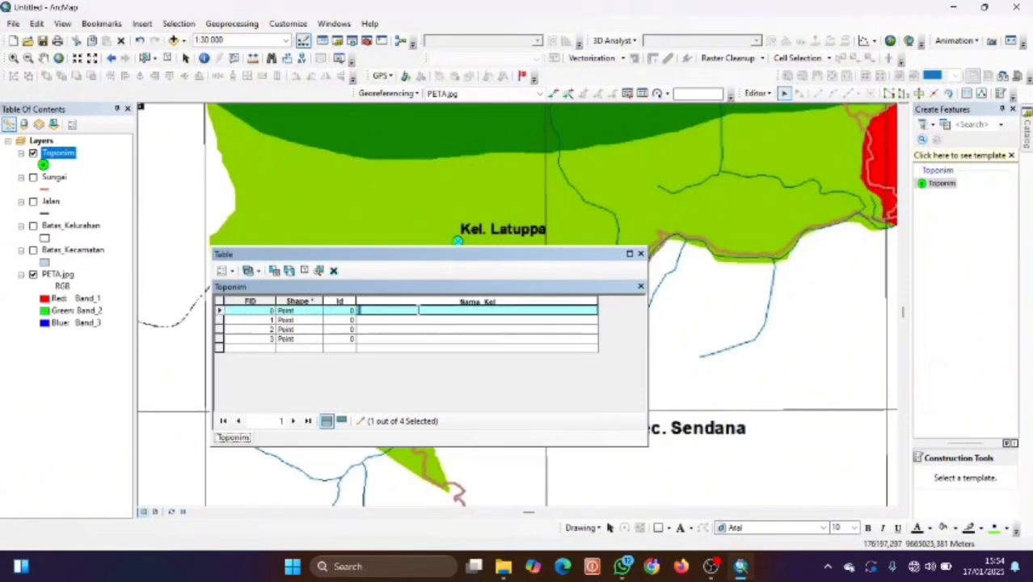
text(Kelurahan L)
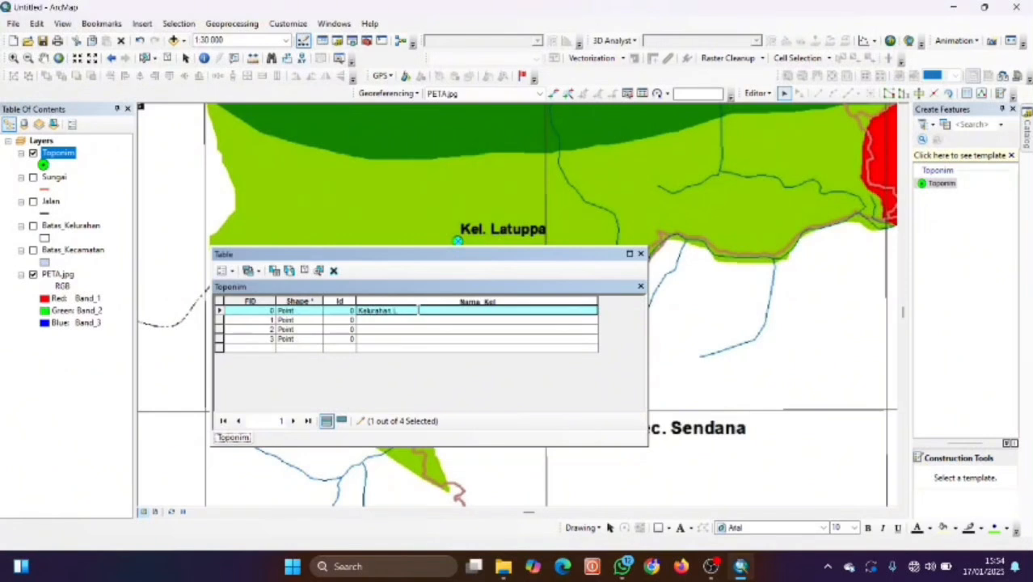
text(atuppa)
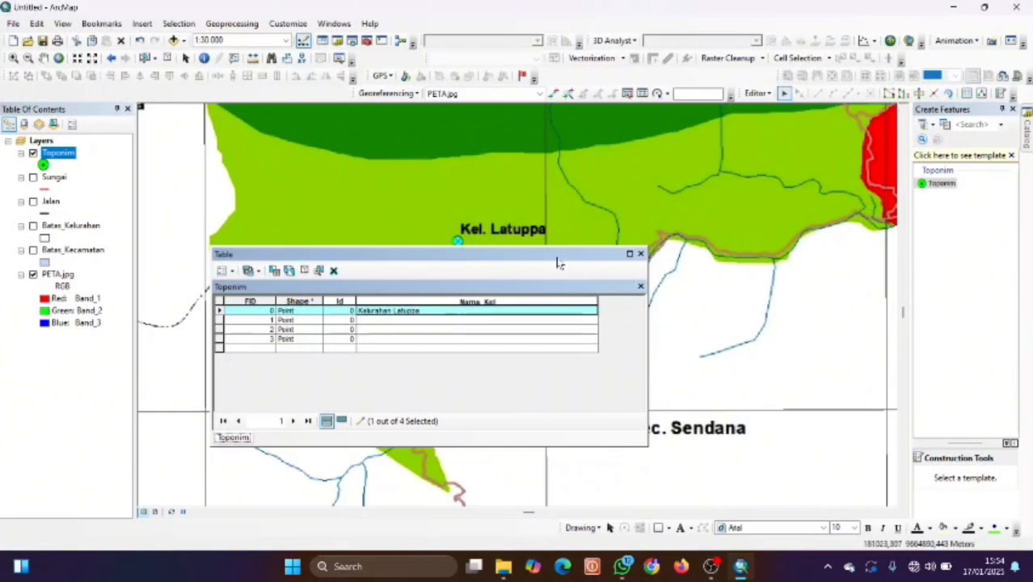
scroll(628, 226, up, 1)
scroll(628, 227, up, 1)
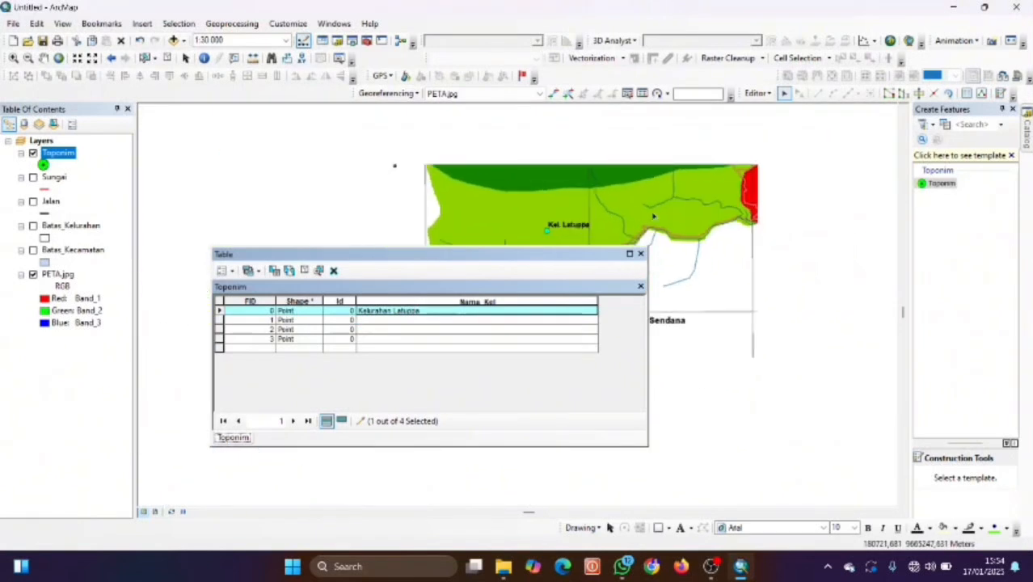
scroll(653, 216, up, 1)
Enter Nama_Kel values 'Kelurahan kambo', 'Kelurahan murante' and 'Kelurahan Mungkajang' for the remaining points.
click(652, 147)
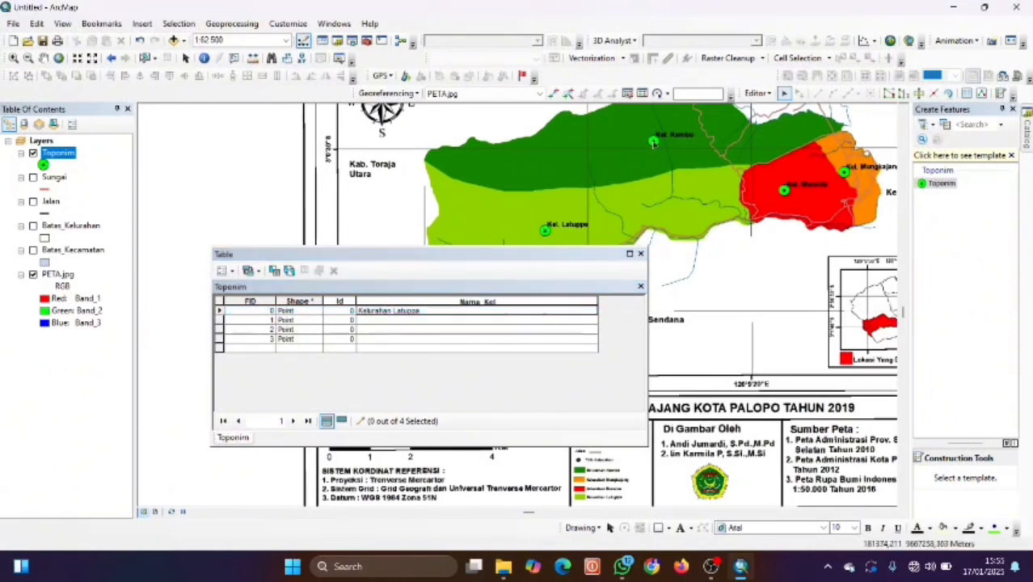
click(521, 319)
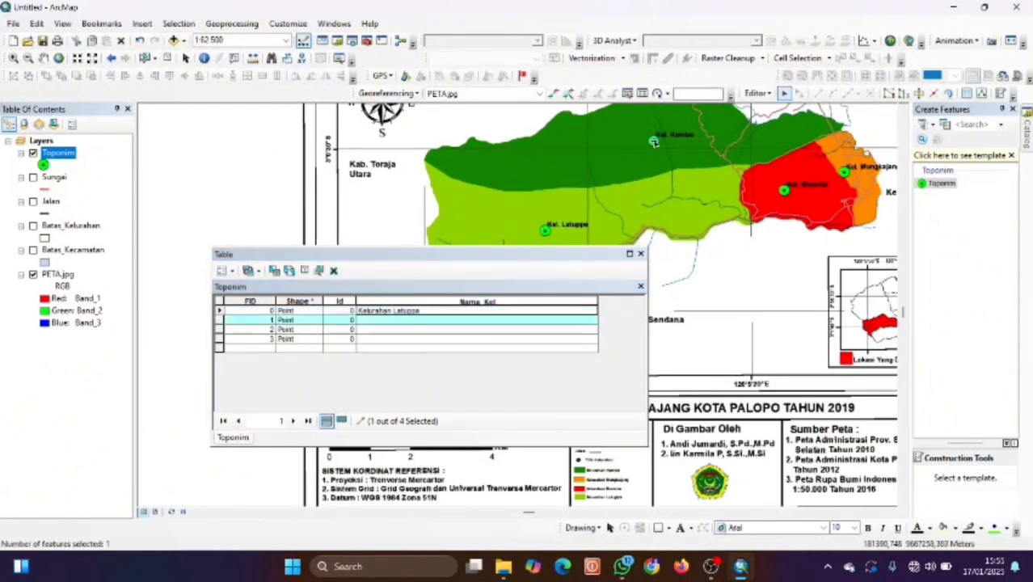
click(436, 322)
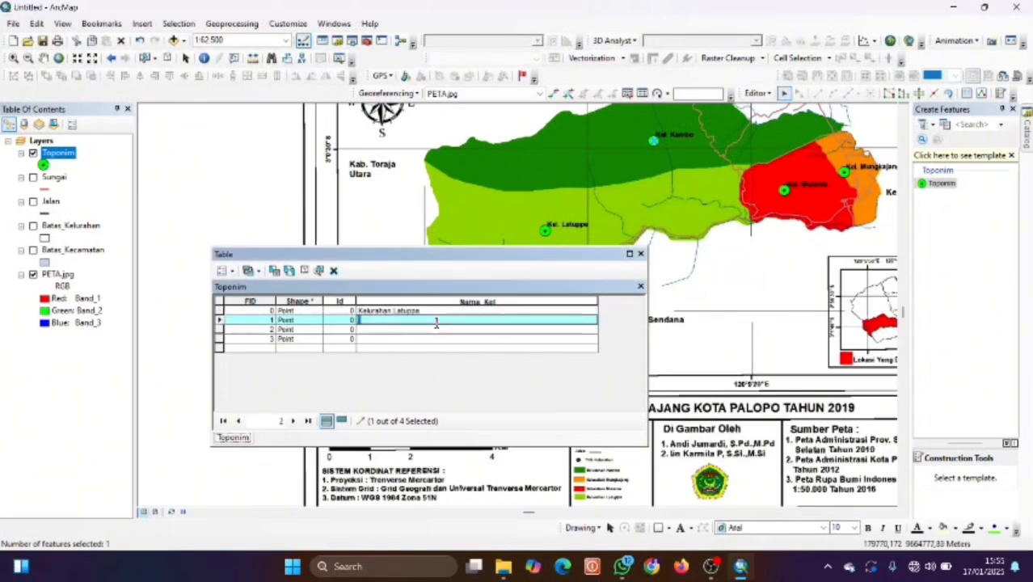
text(K)
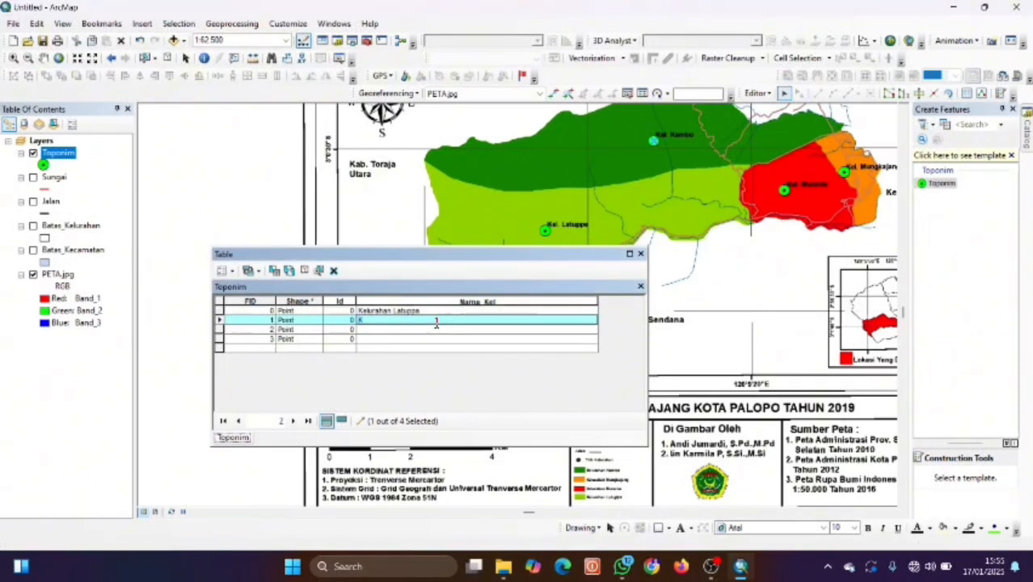
text(elurahan kambo)
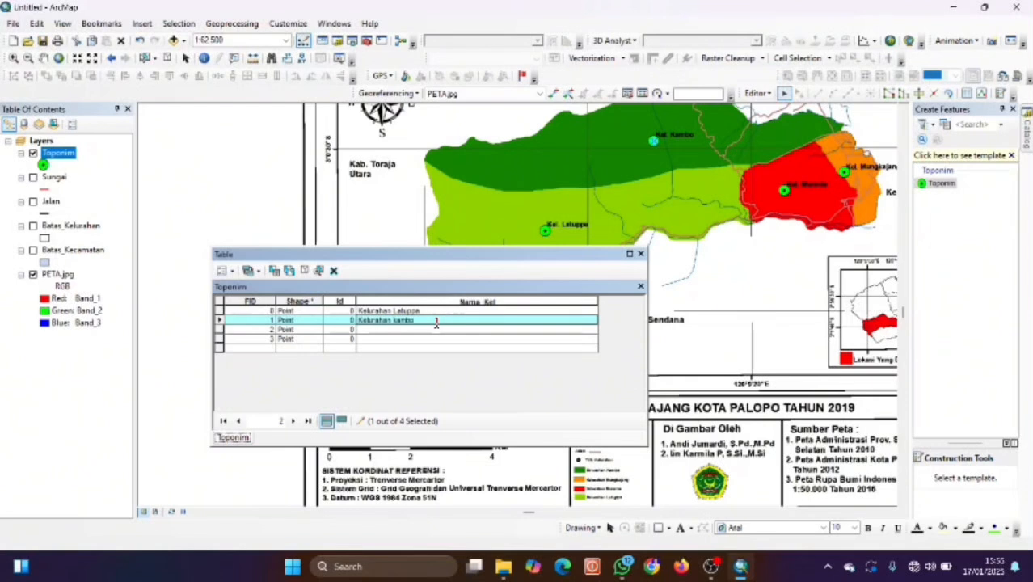
click(784, 192)
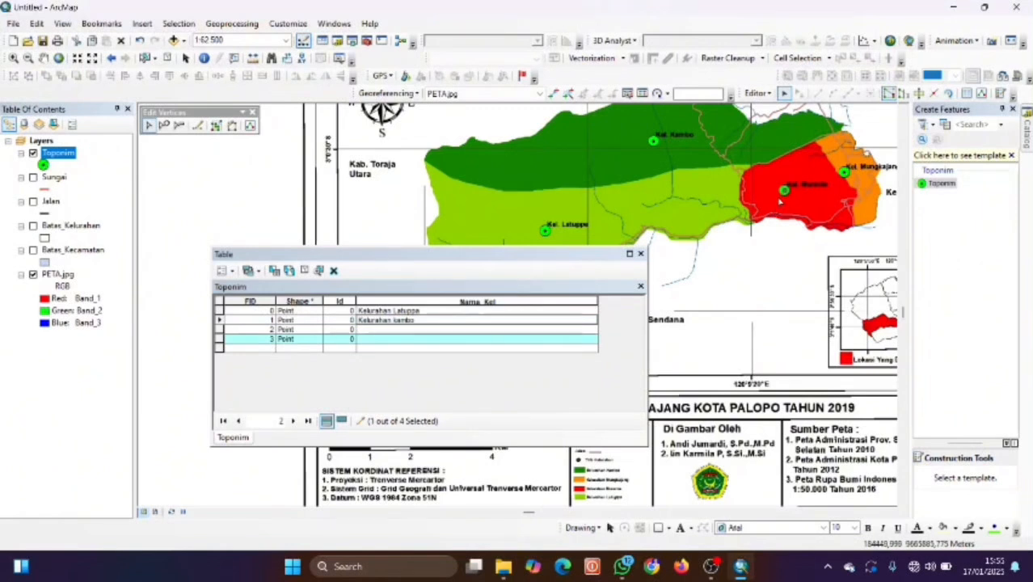
click(546, 340)
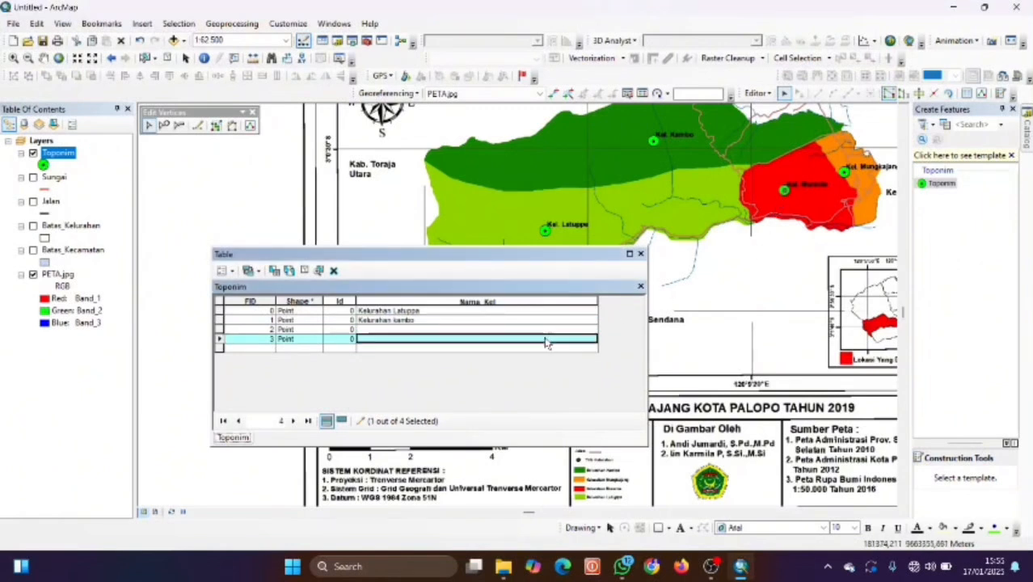
text(lurahan)
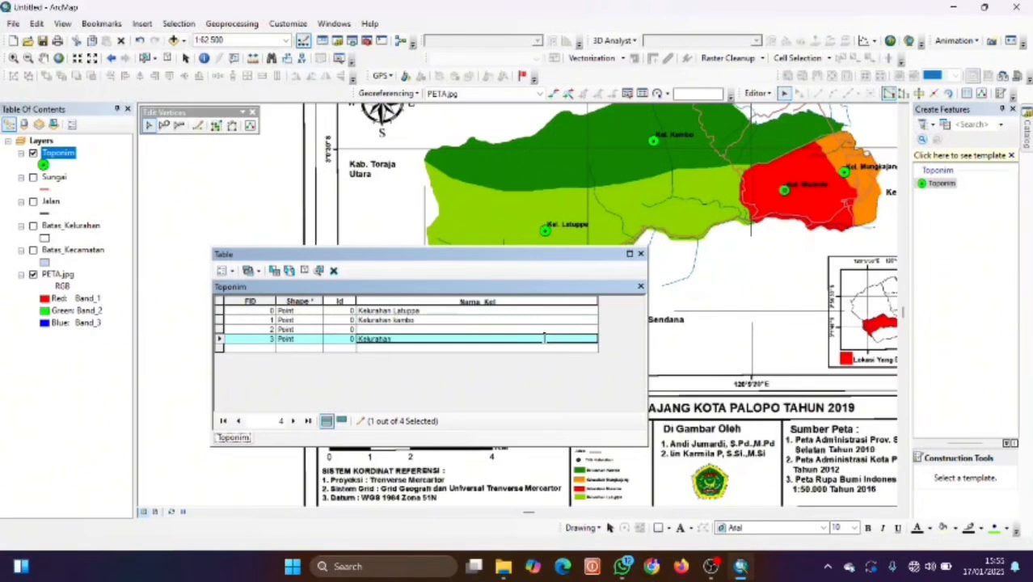
text( In)
text(urante)
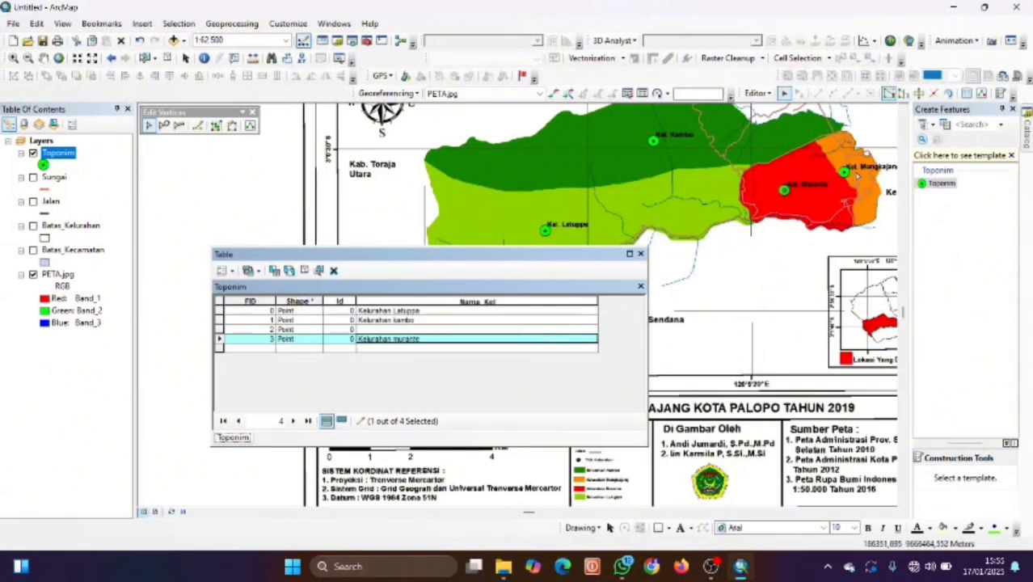
click(846, 173)
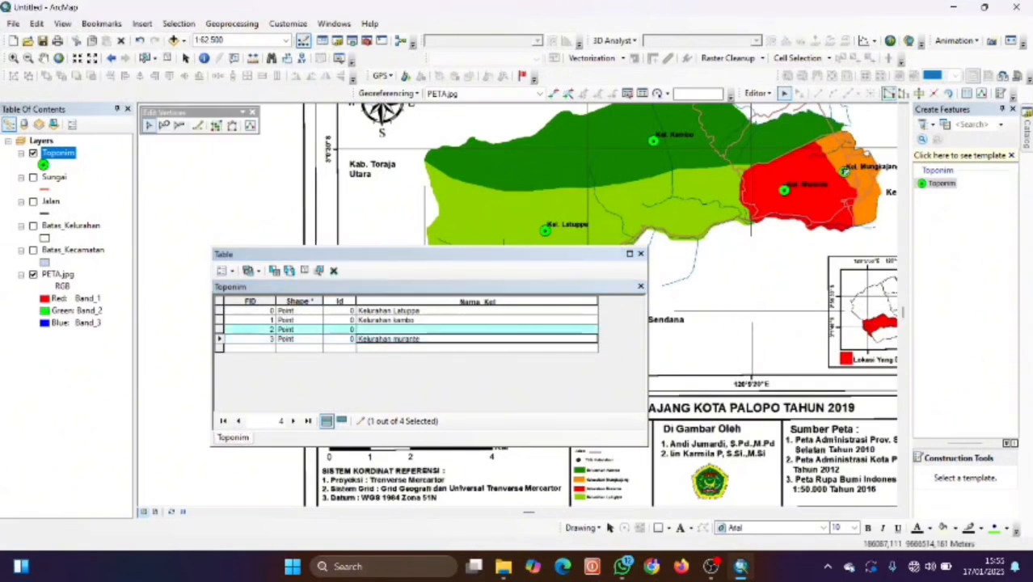
click(564, 329)
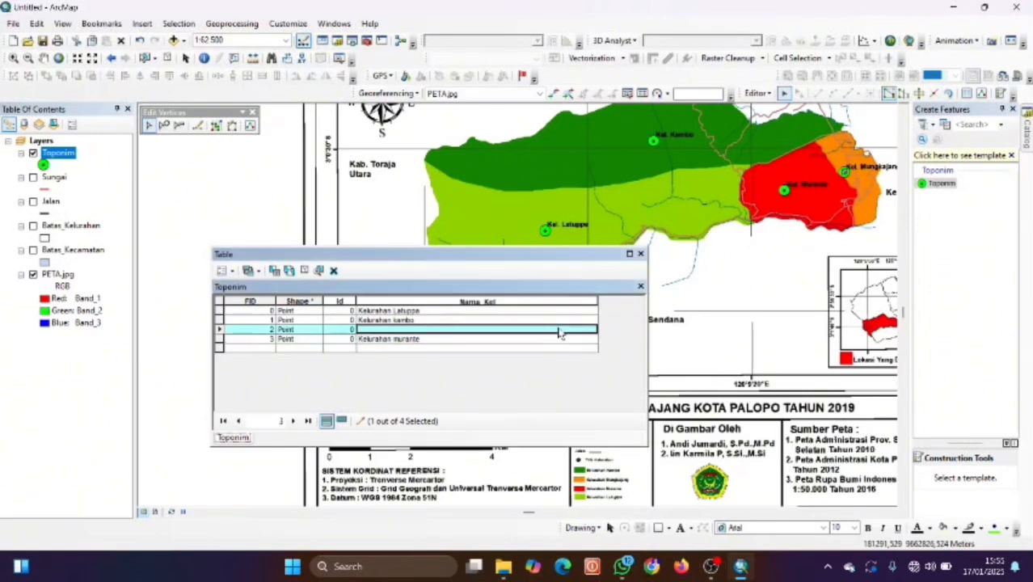
text(Kelurahan Mungkajang)
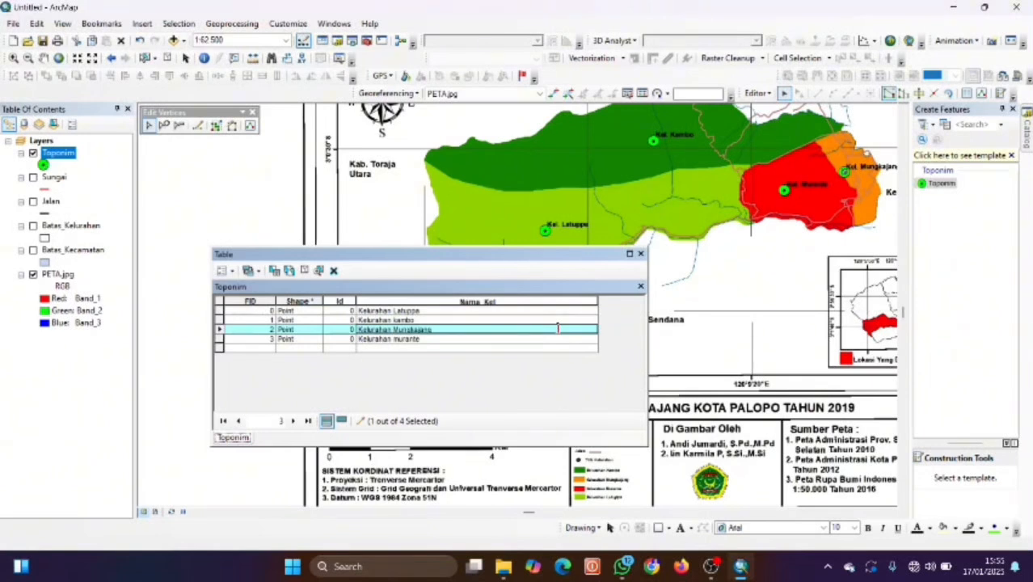
Close the table, save the name edits, stop editing, zoom out and hide PETA.jpg.
click(641, 254)
click(757, 93)
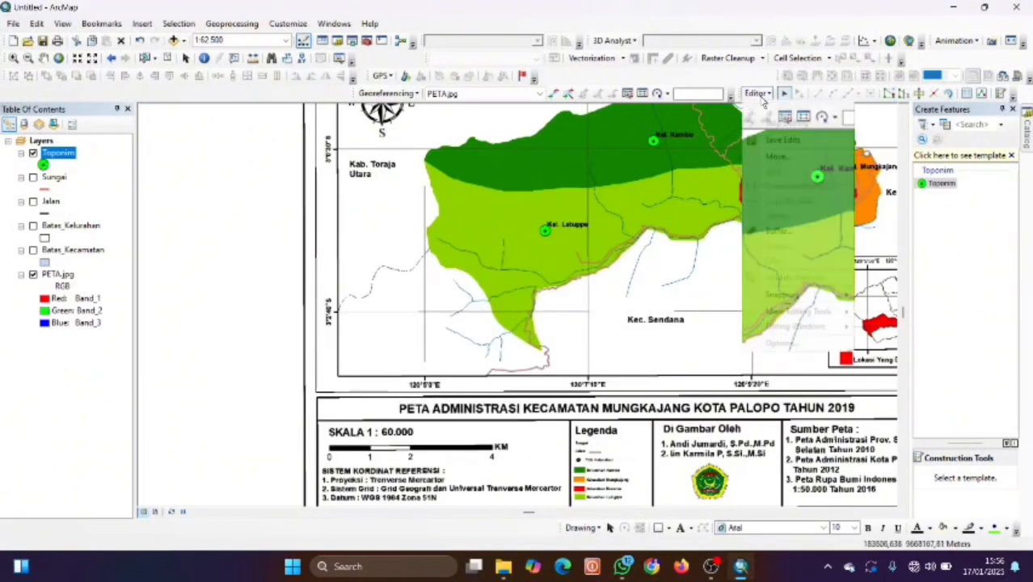
click(775, 139)
click(758, 93)
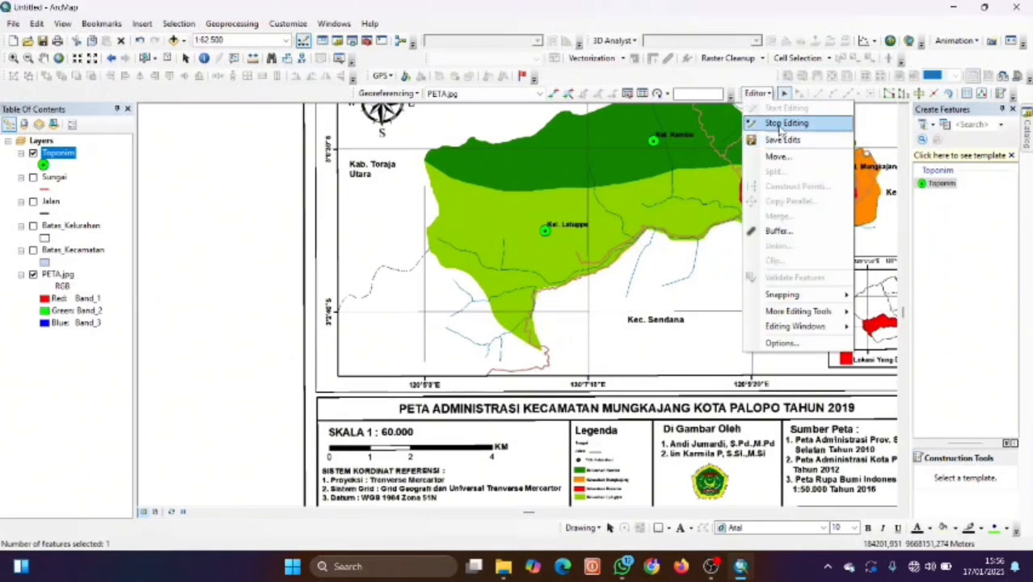
click(778, 127)
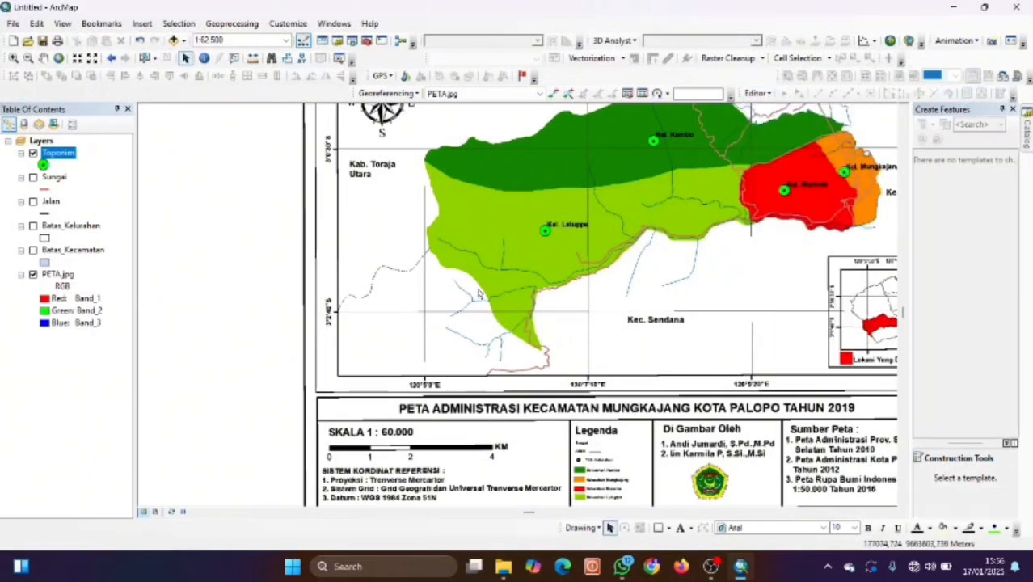
scroll(478, 284, up, 2)
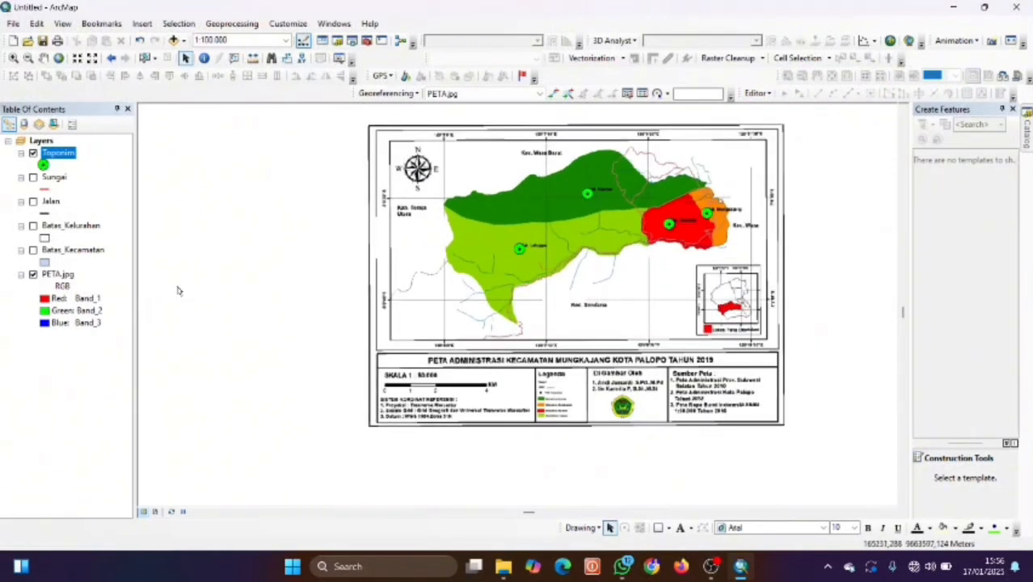
click(34, 275)
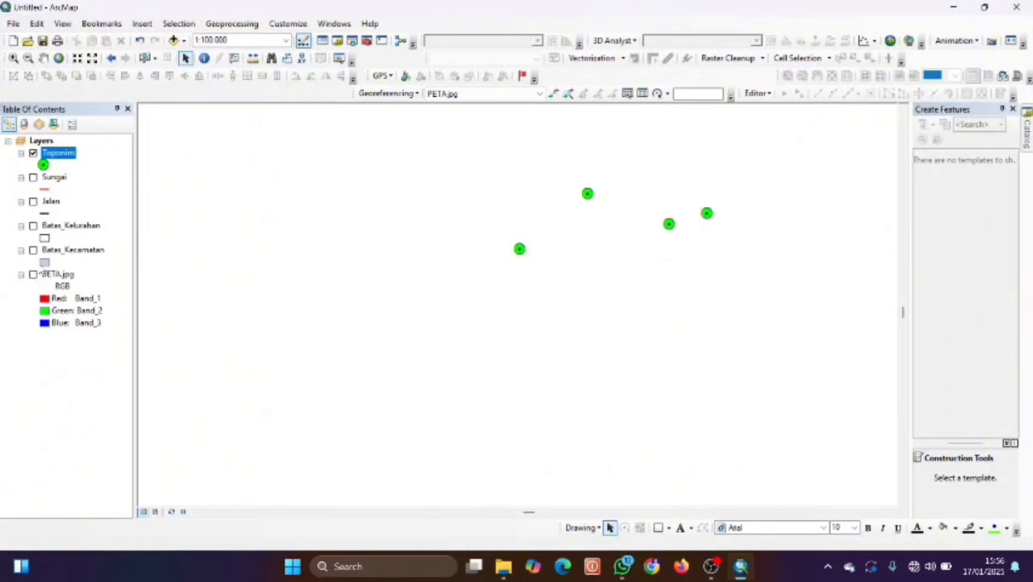
Turn on the Sungai, Jalan and Batas_Kelurahan layers with PETA.jpg left hidden, then switch to OBS Studio.
click(33, 177)
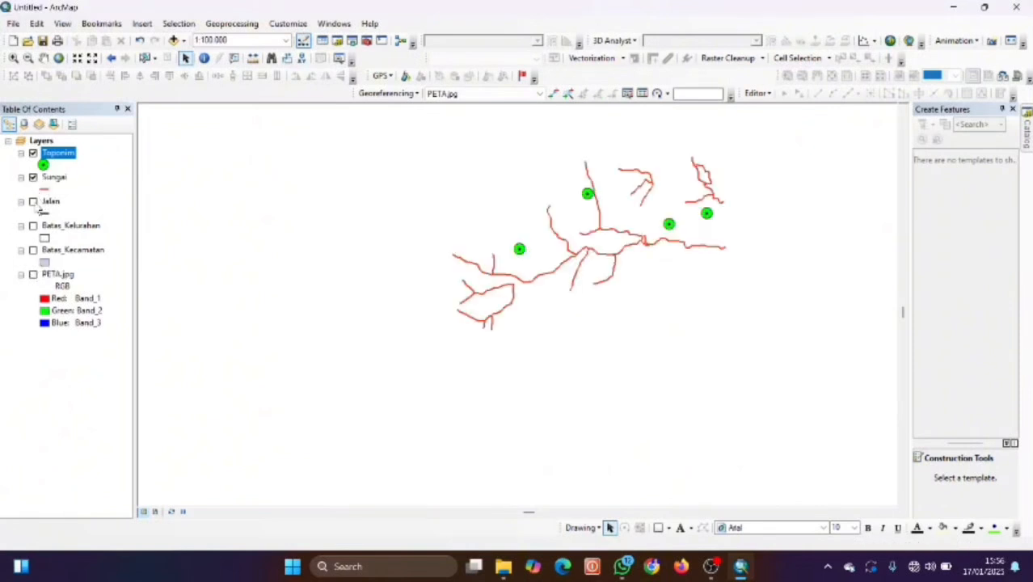
click(33, 202)
click(34, 226)
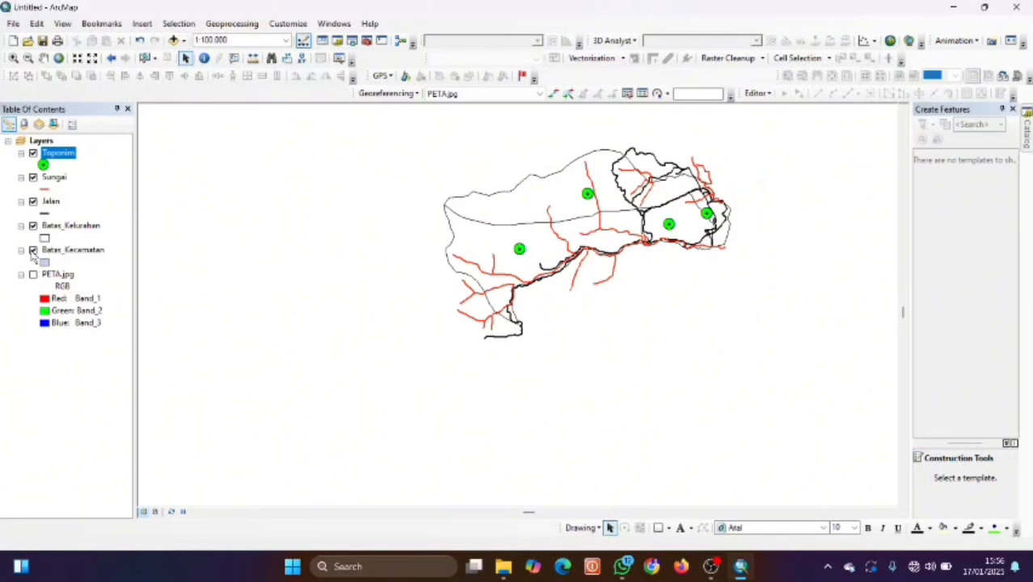
click(33, 275)
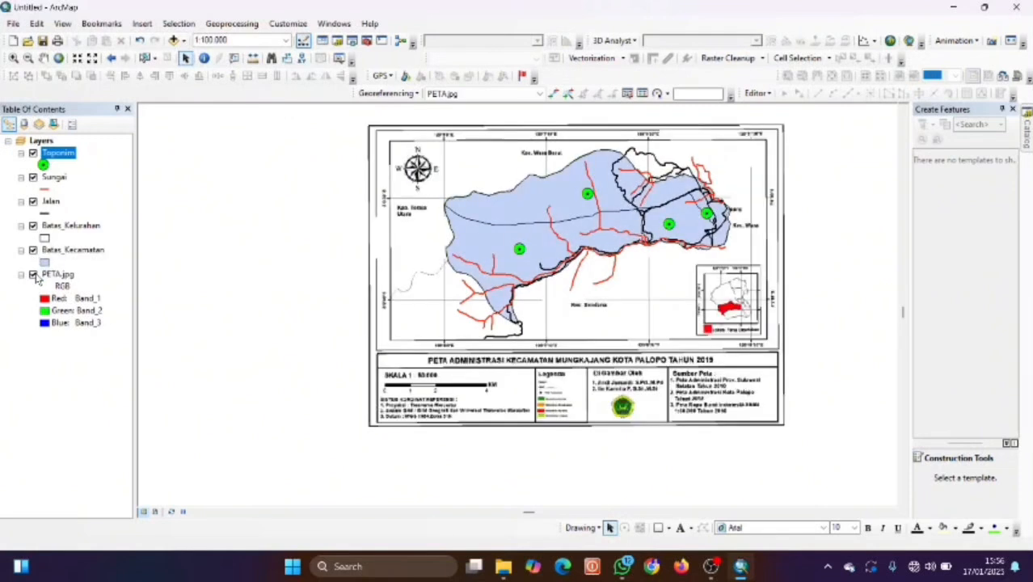
click(33, 274)
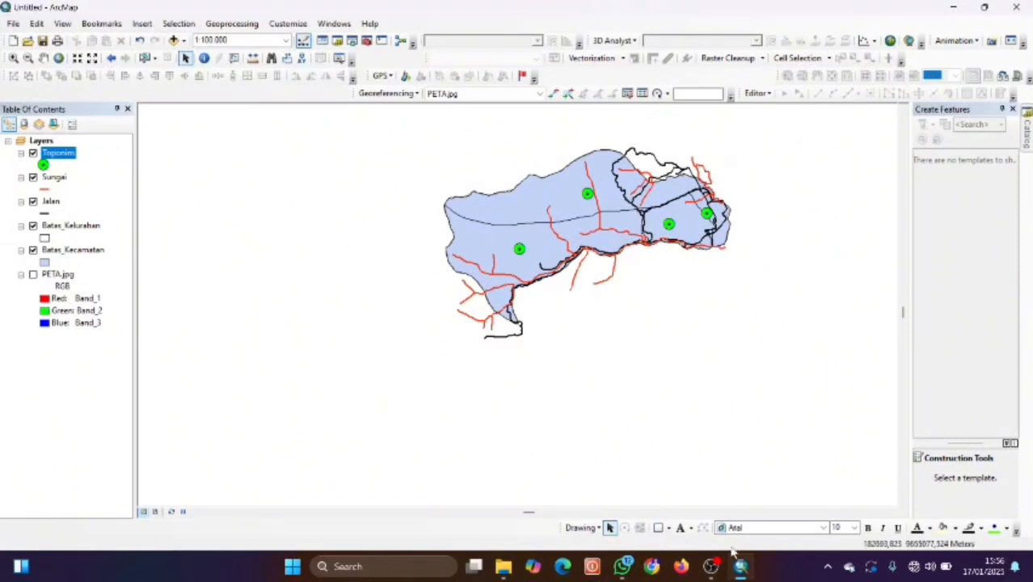
click(713, 564)
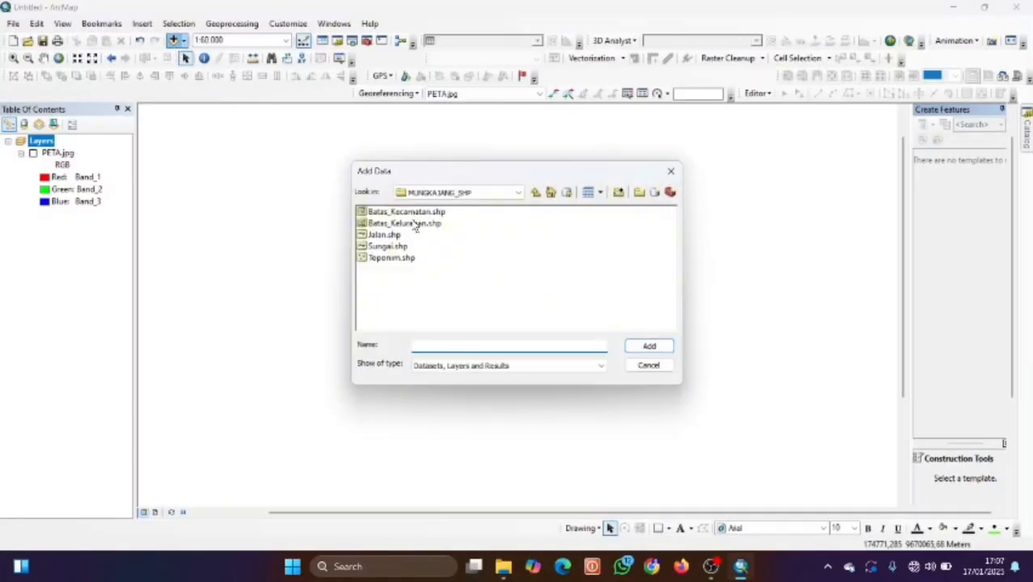
Add Batas_Kecamatan.shp and convert it with Polygon To Line into Batas_Kecamatan_LN.shp.
click(410, 213)
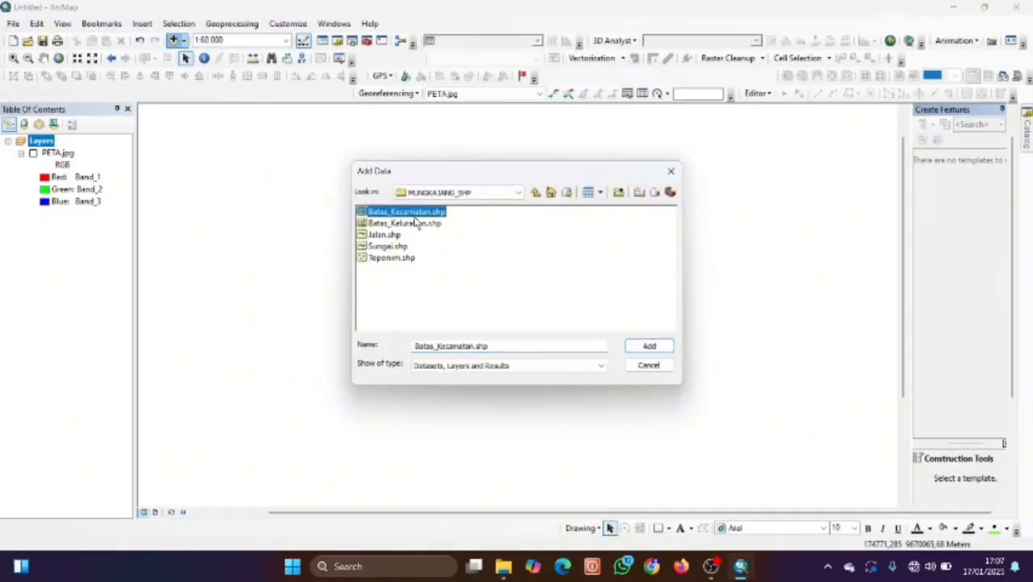
click(647, 347)
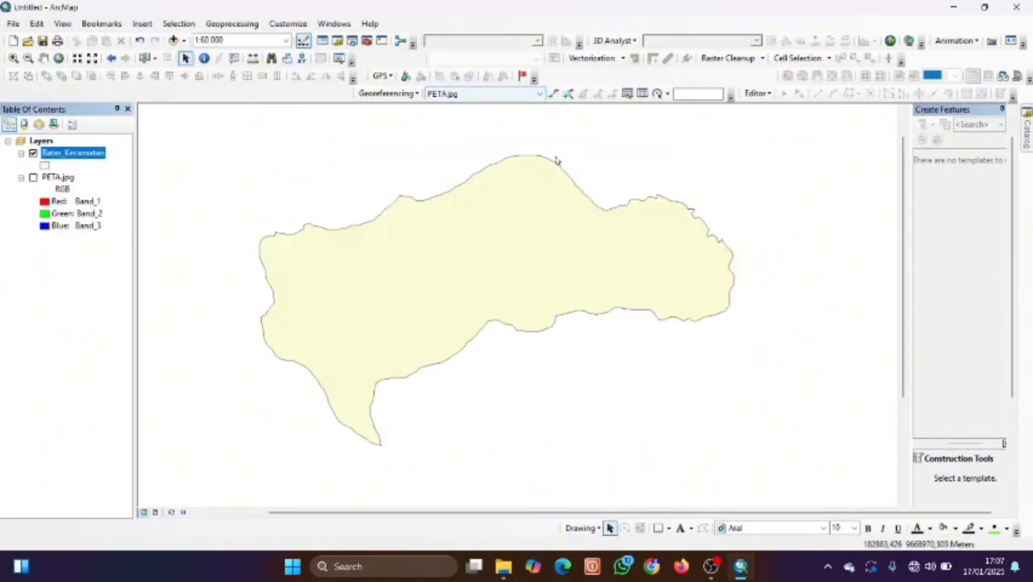
click(351, 41)
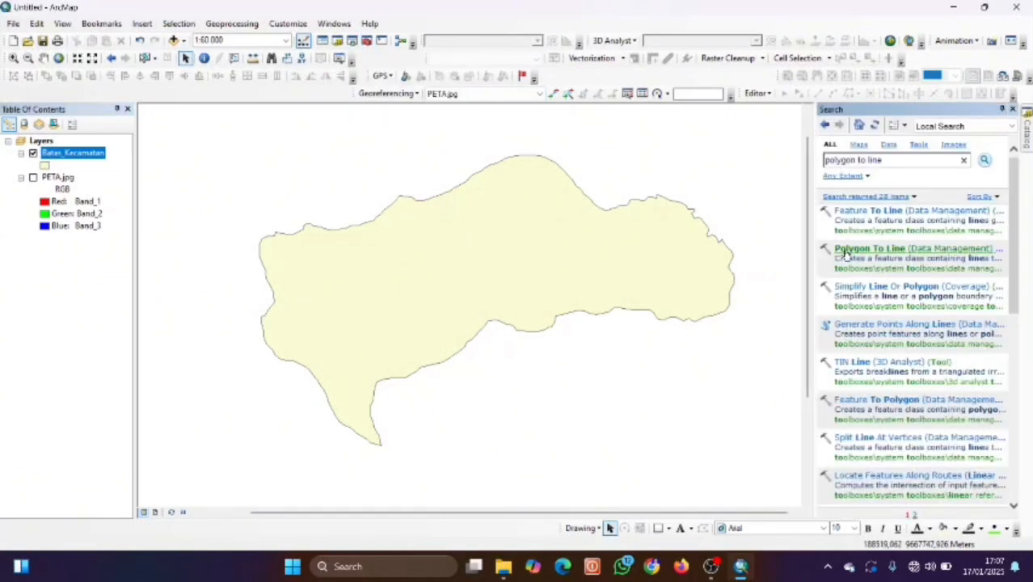
click(843, 254)
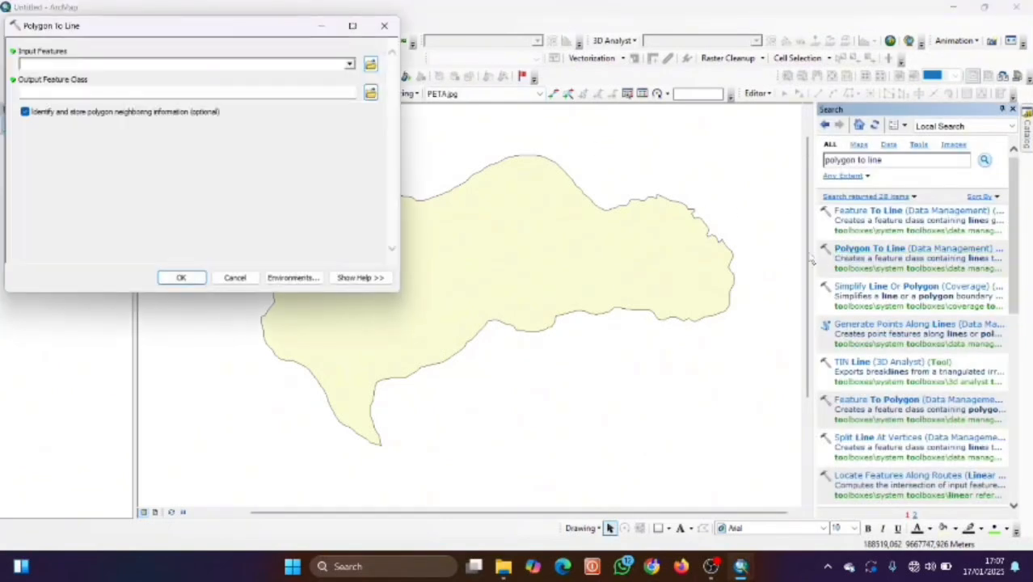
click(351, 64)
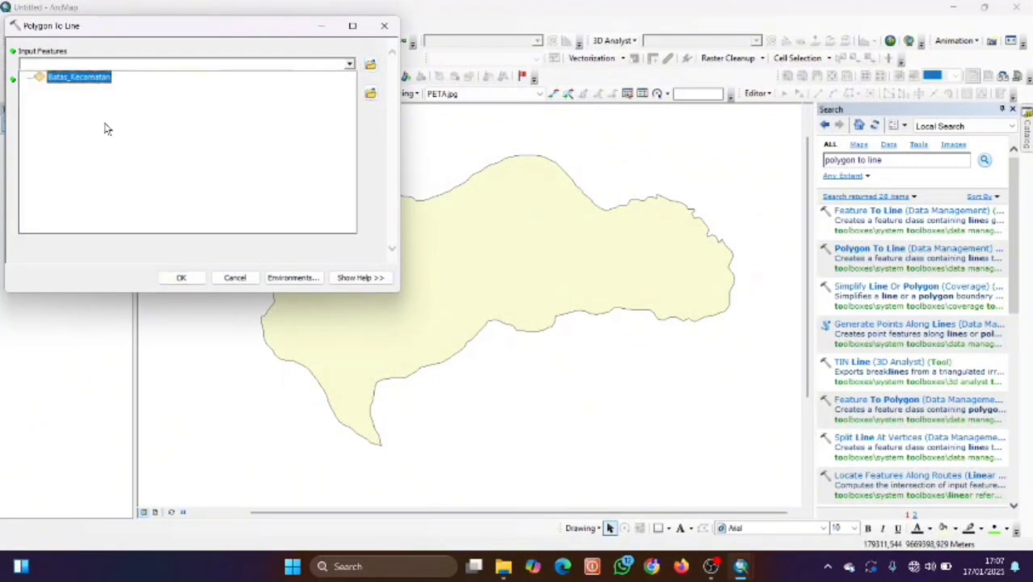
click(100, 79)
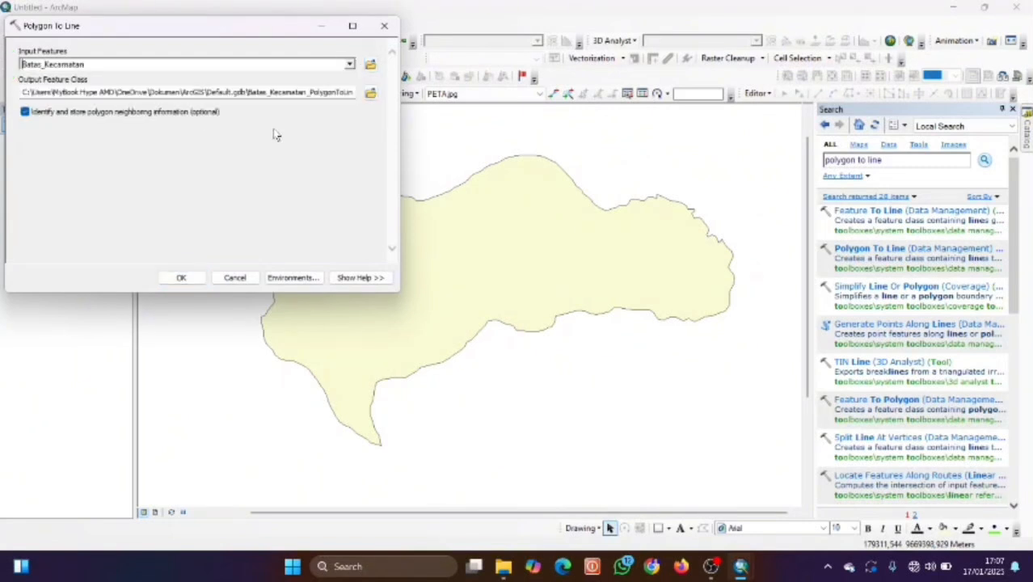
click(370, 93)
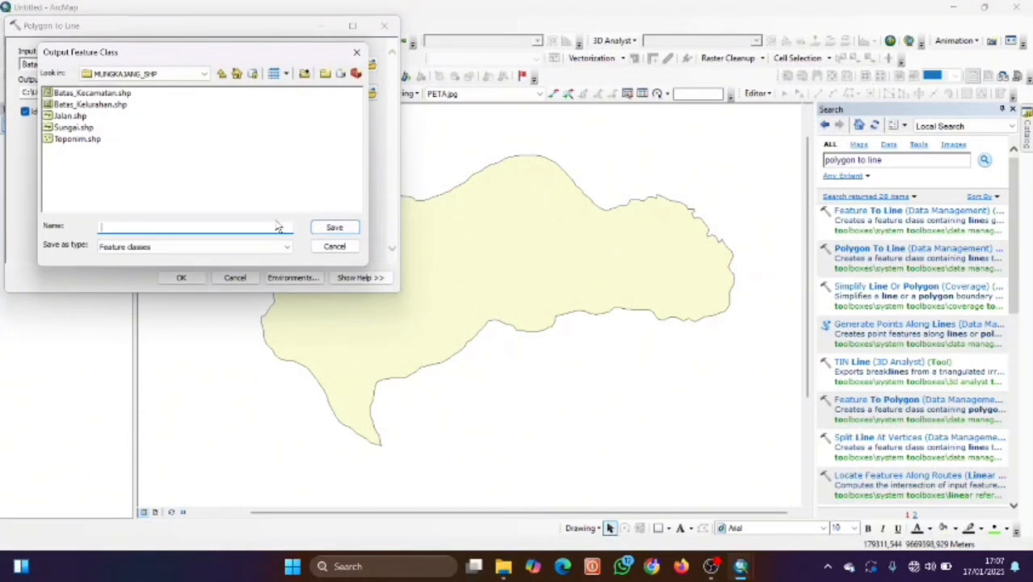
text(Batas_Kecamatan_LN)
click(322, 228)
click(180, 280)
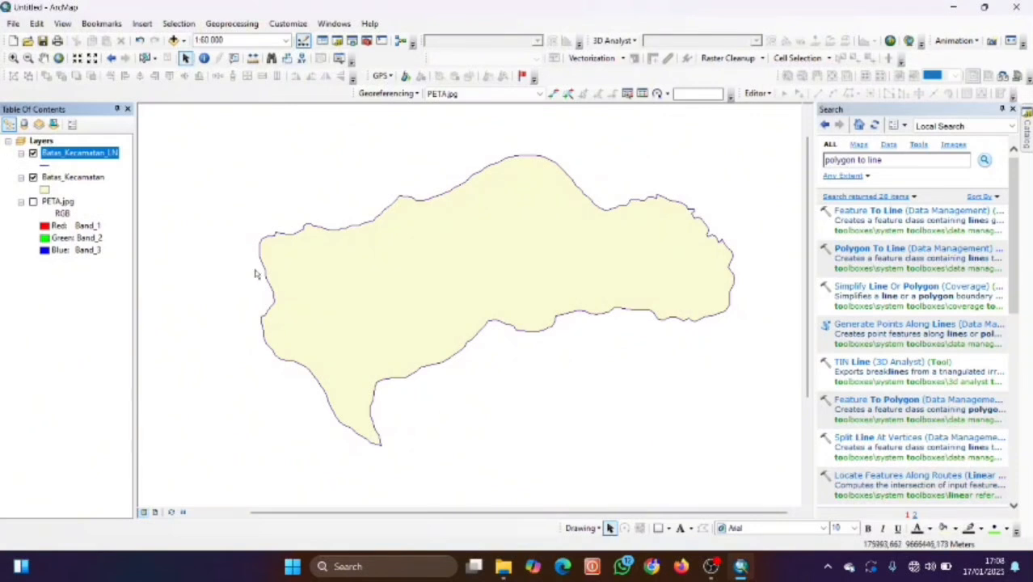
Show PETA.jpg, remove the Batas_Kecamatan polygon layer, and close the Search pane.
click(33, 202)
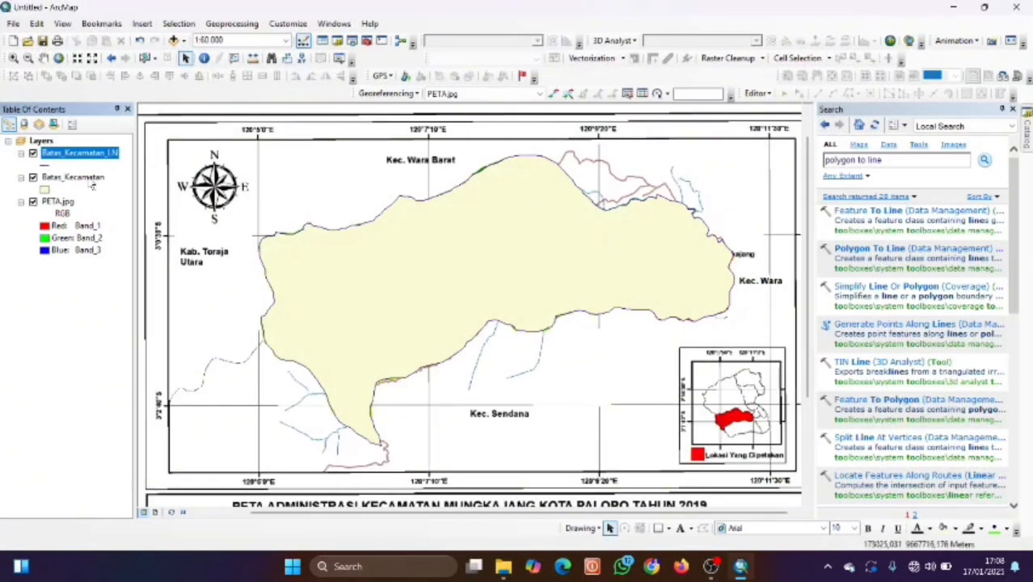
right_click(89, 178)
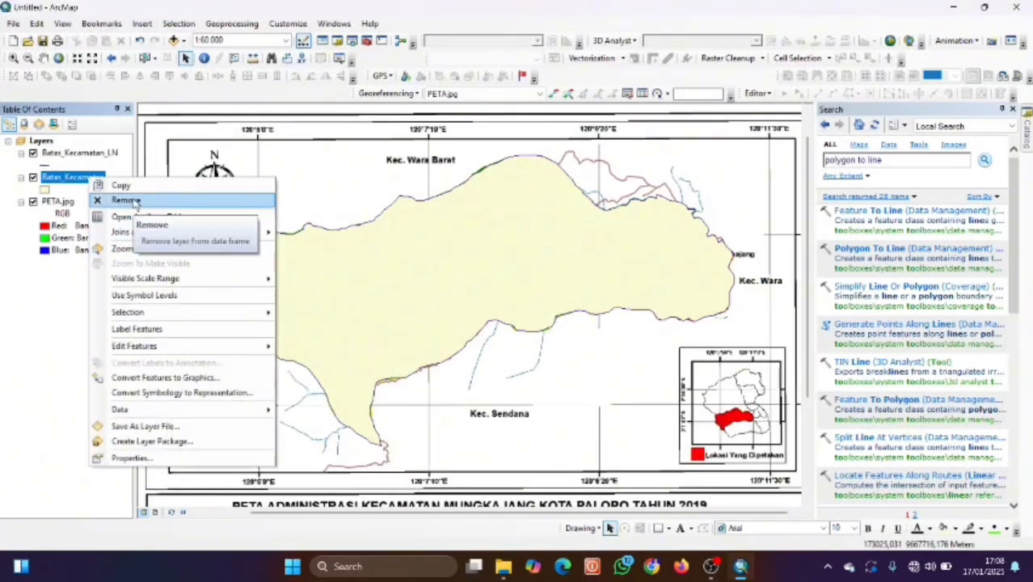
click(134, 203)
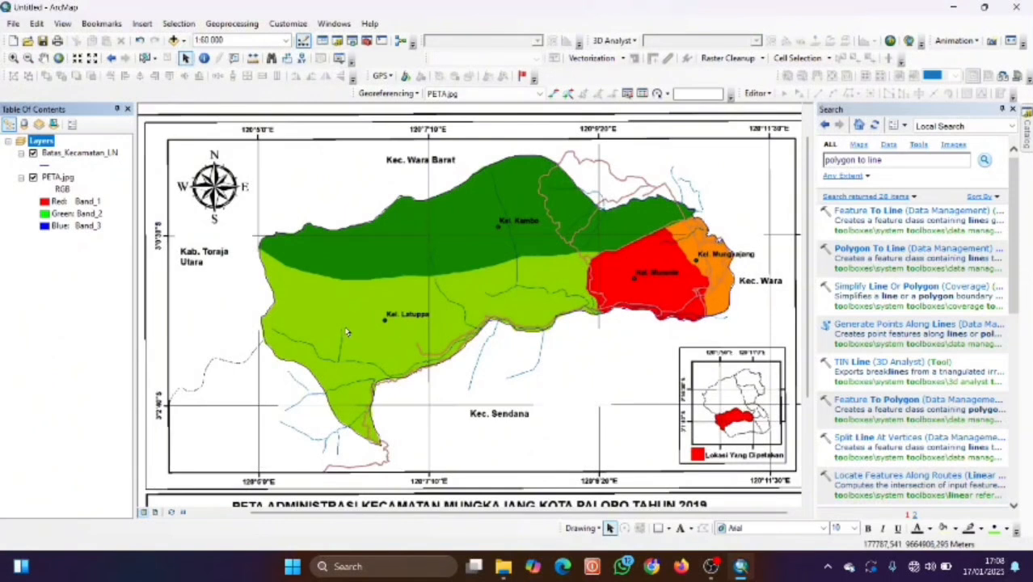
click(10, 142)
scroll(465, 330, down, 1)
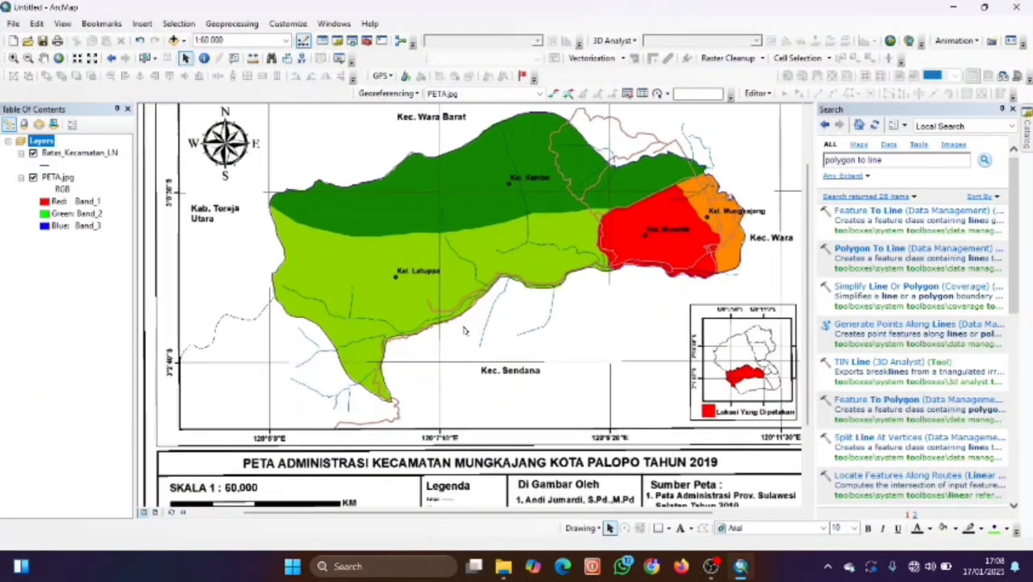
drag(464, 330, 503, 330)
click(1013, 110)
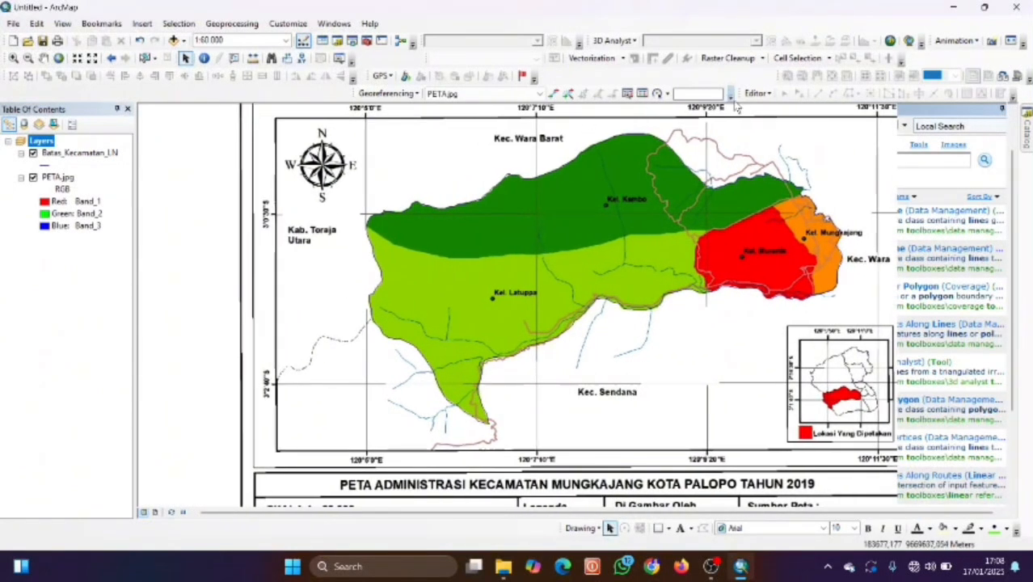
Start an edit session and select the Batas_Kecamatan_LN layer.
click(757, 93)
click(780, 110)
click(757, 93)
click(776, 106)
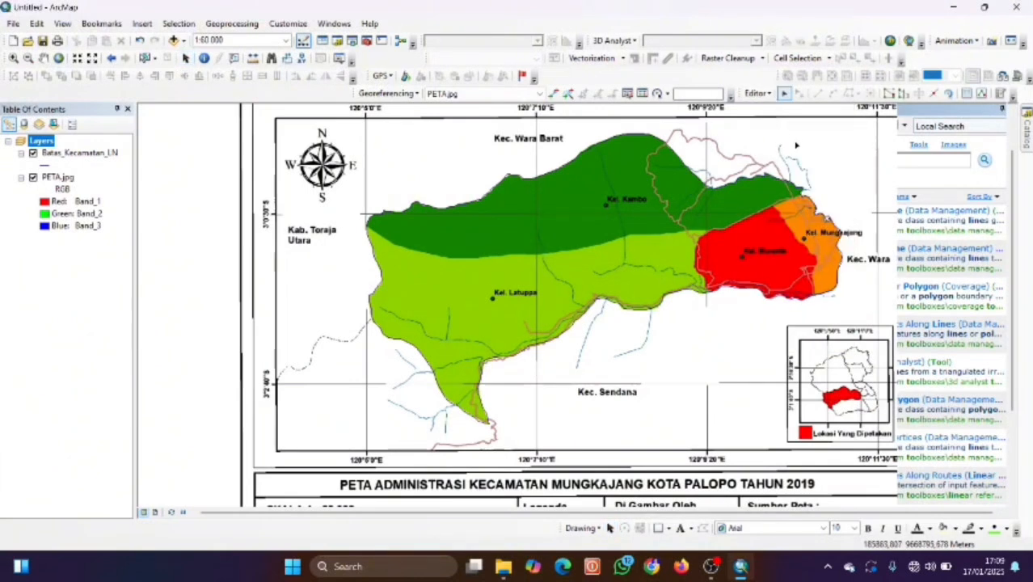
click(51, 152)
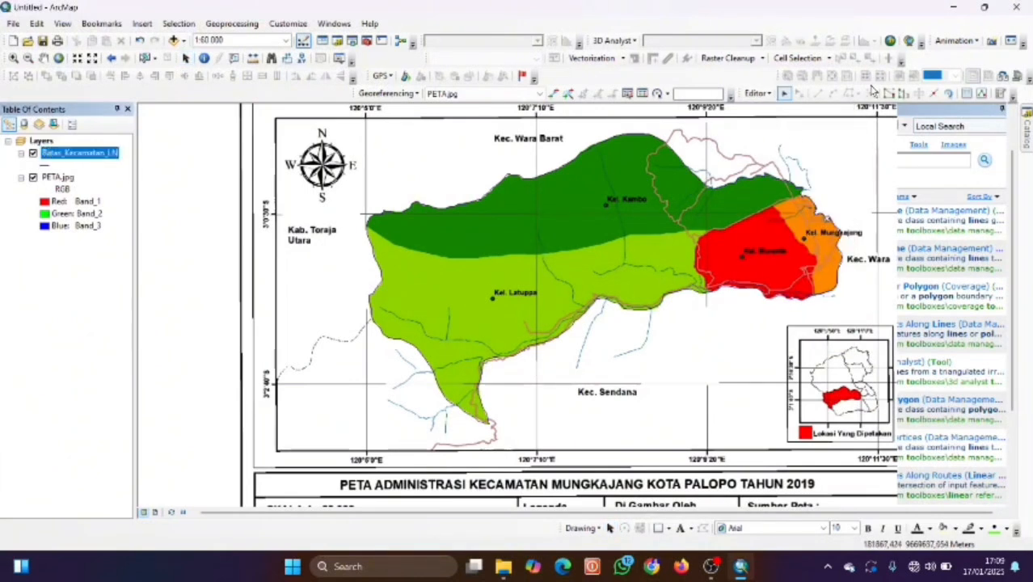
Pick the Batas_Kecamatan_LN template with the Line construction tool and frame the boundary area.
click(1000, 94)
click(990, 171)
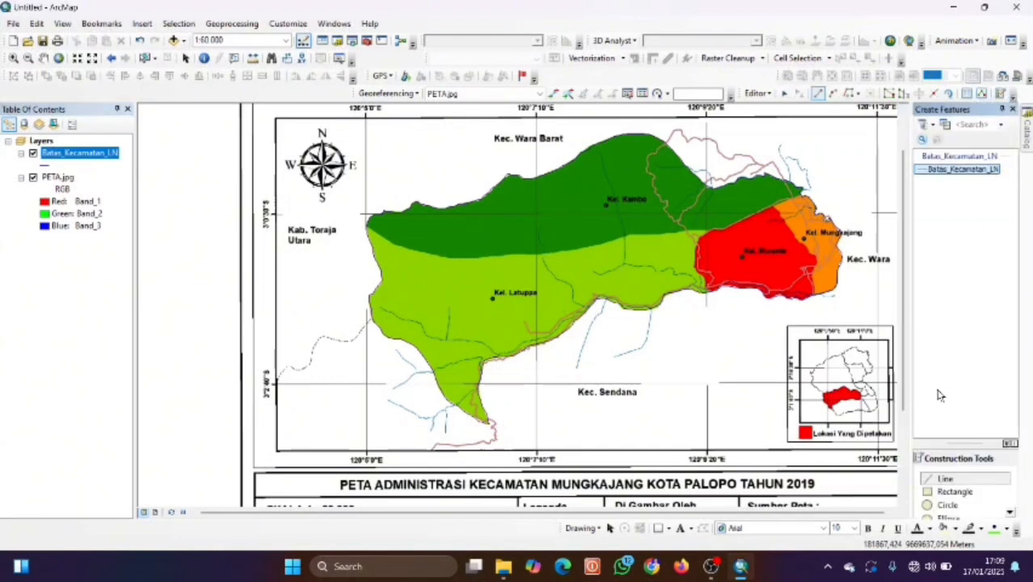
click(960, 482)
key(Left)
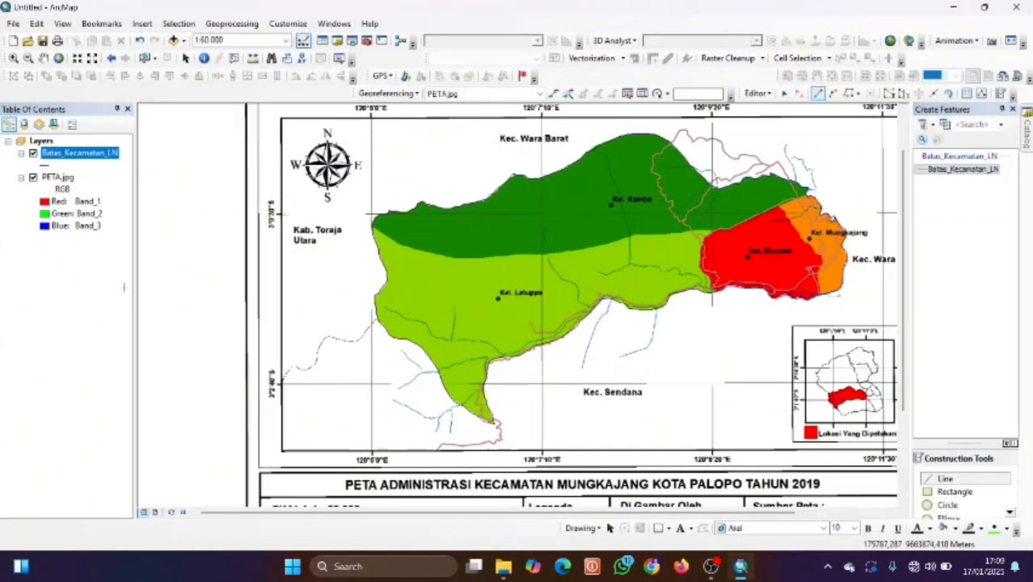
key(Left)
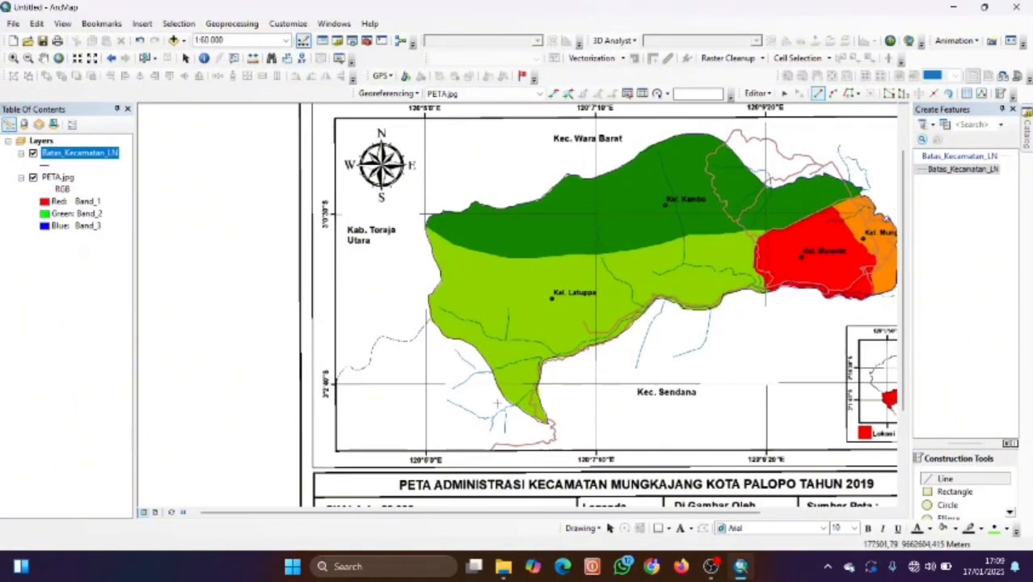
key(Left)
scroll(461, 327, up, 3)
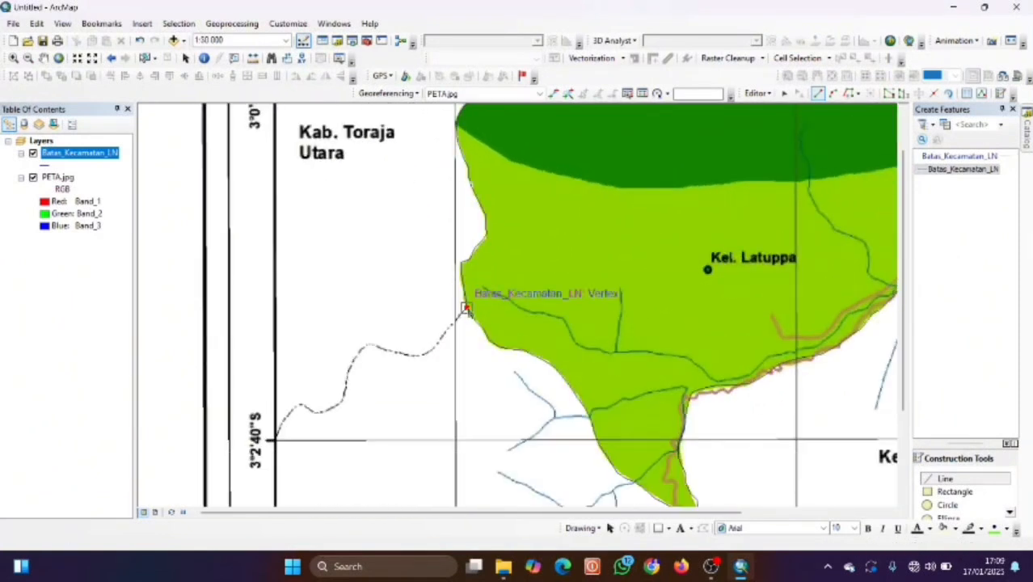
Trace the dashed district boundary from the polygon's edge vertex down-left along its bends.
click(466, 308)
click(457, 319)
click(452, 324)
click(441, 341)
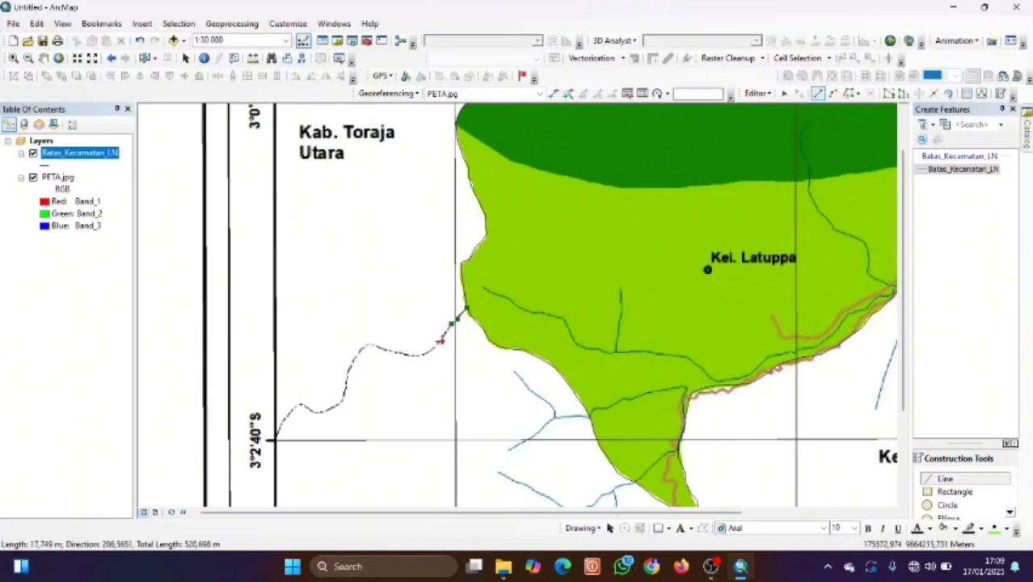
click(431, 350)
click(420, 356)
click(411, 356)
click(401, 353)
click(398, 353)
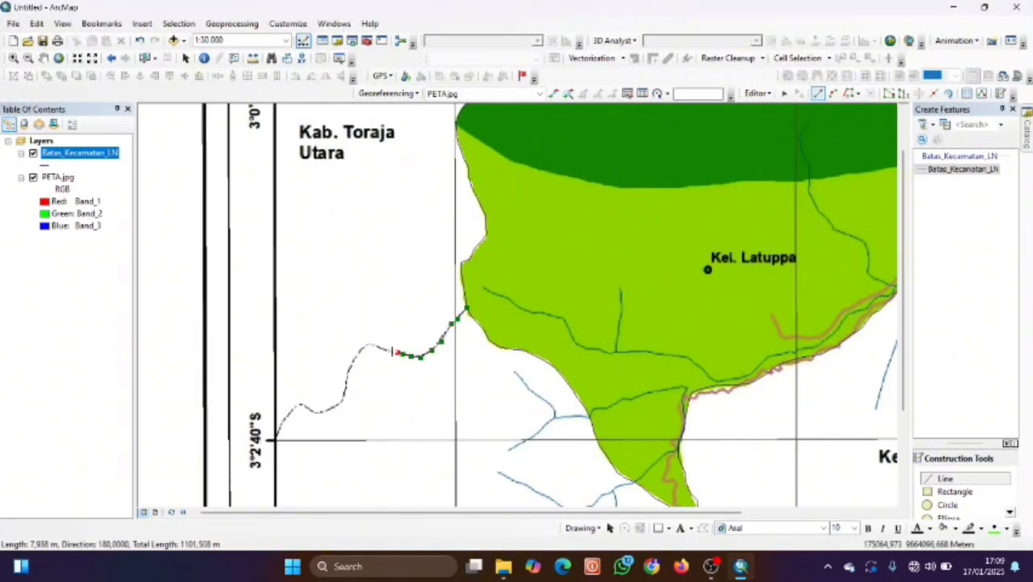
click(380, 349)
click(372, 345)
click(363, 348)
click(356, 355)
click(354, 363)
click(351, 372)
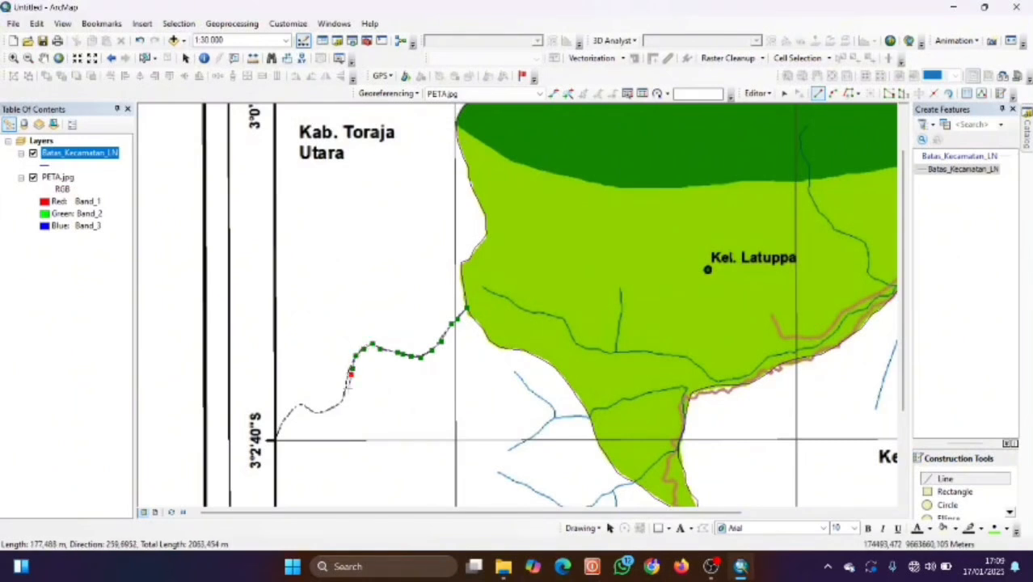
Continue the line along the lower boundary curve toward the 3°2'40" gridline and finish the sketch.
click(345, 396)
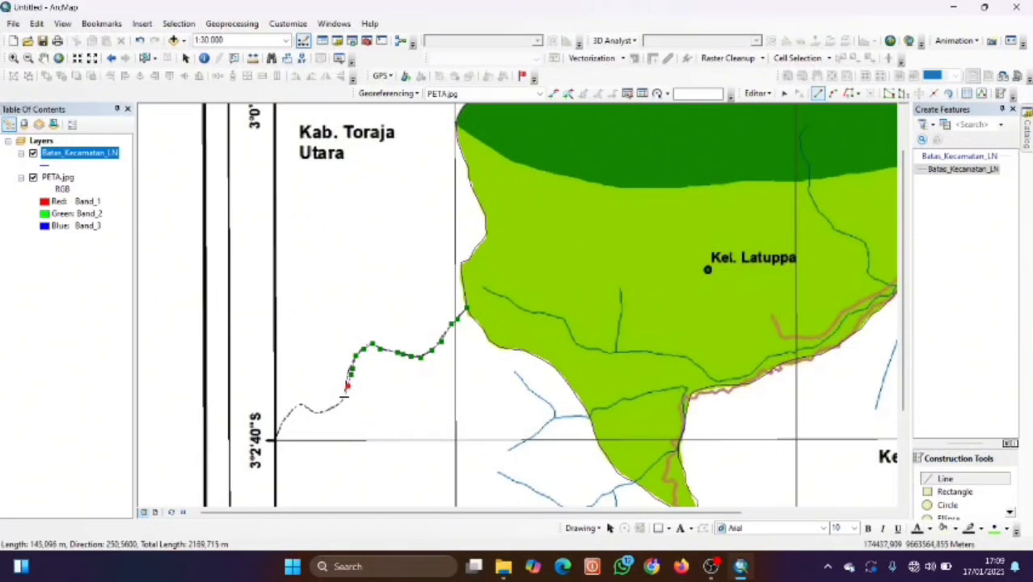
click(335, 404)
click(324, 410)
click(315, 411)
click(305, 408)
click(300, 405)
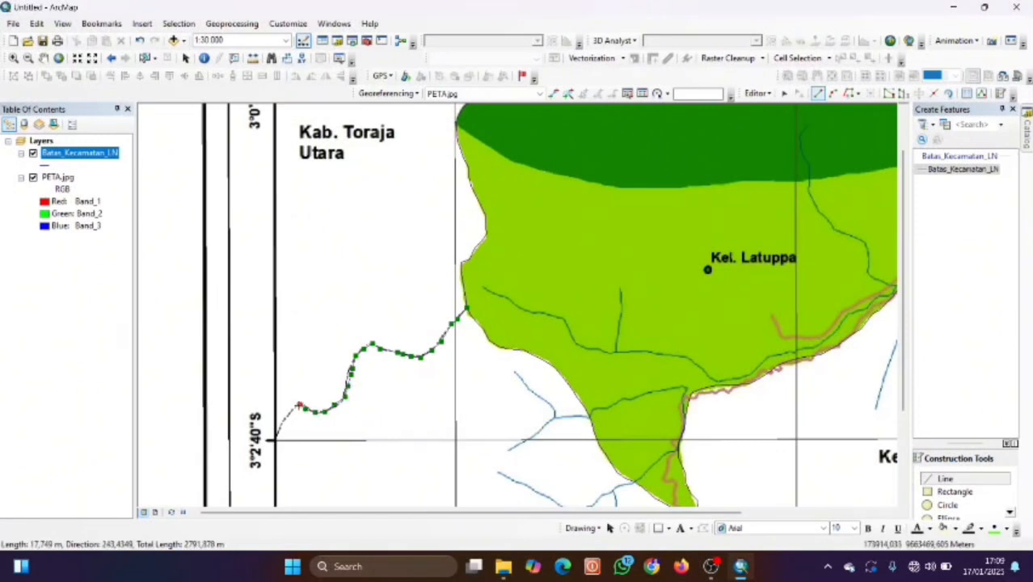
click(294, 411)
click(288, 416)
click(282, 422)
click(278, 431)
double_click(277, 437)
Zoom out over the traced boundary and stop editing.
key(Right)
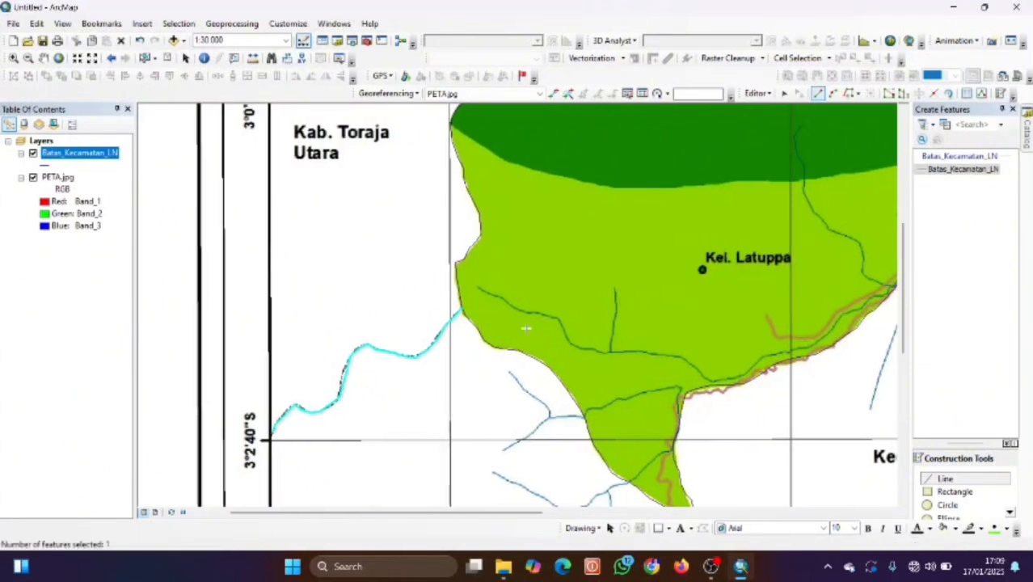
key(Up)
scroll(432, 254, up, 3)
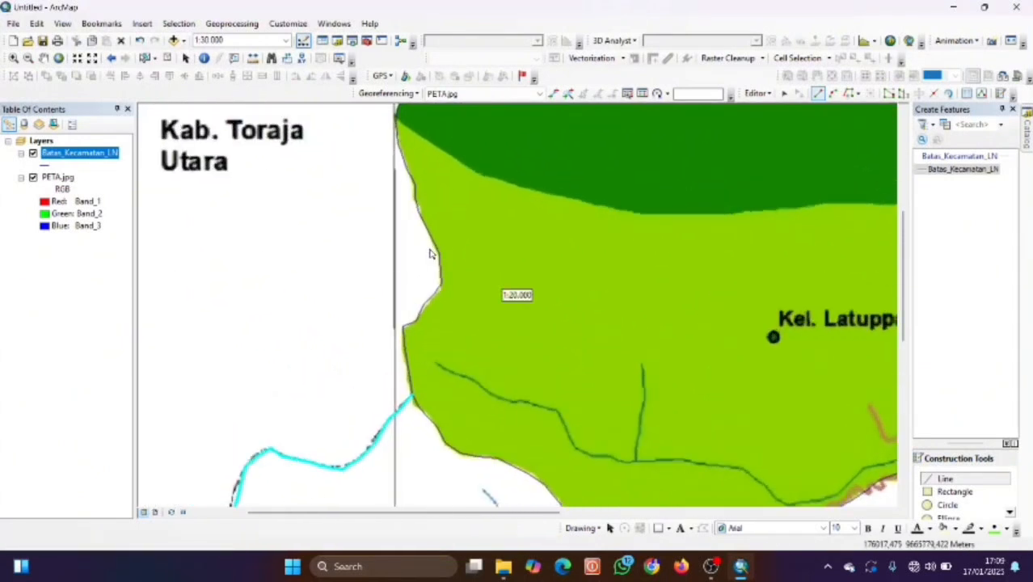
scroll(432, 253, up, 1)
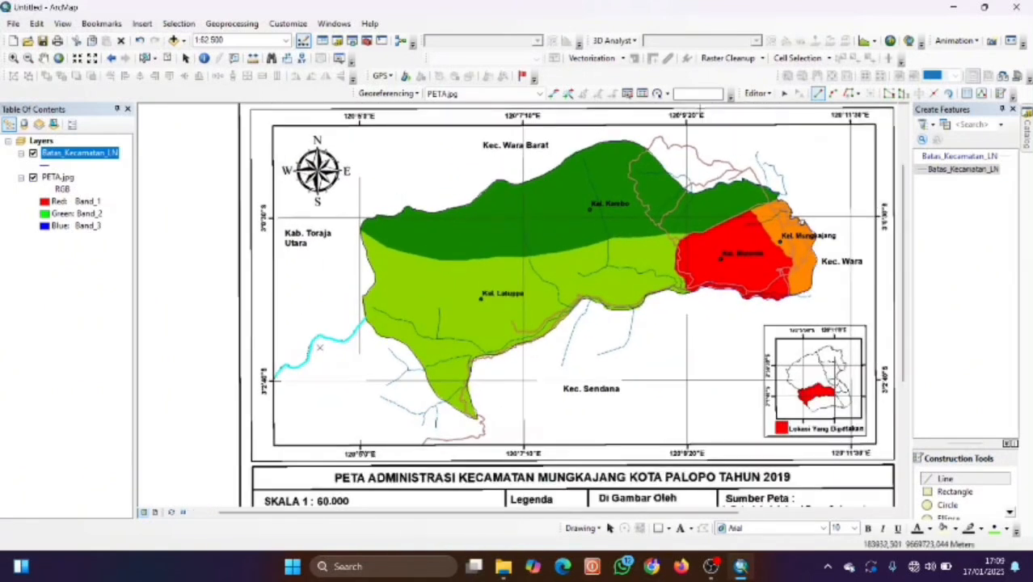
click(756, 93)
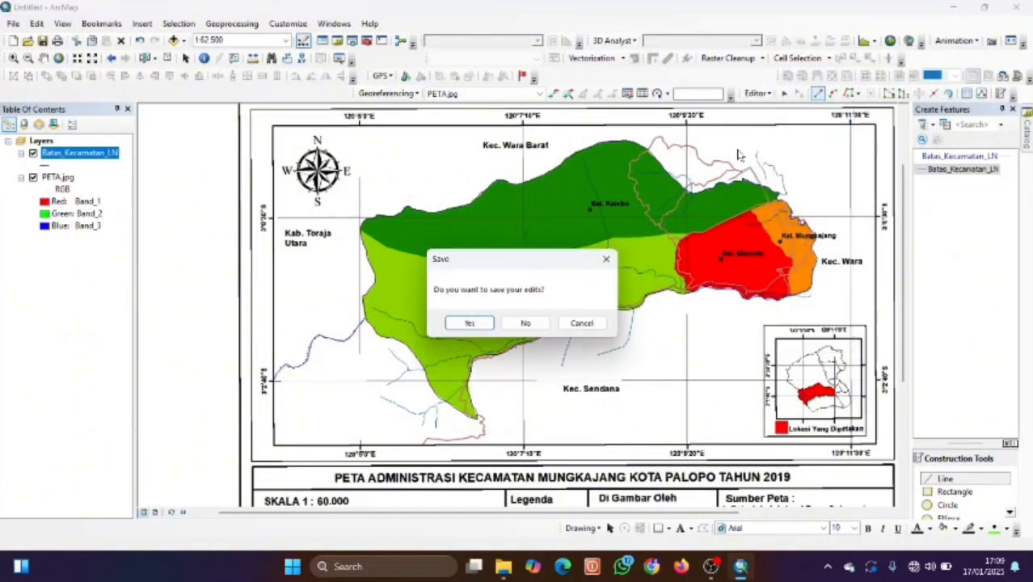
Save the digitizing edits and remove the Batas_Kecamatan_LN layer, leaving only PETA.jpg.
click(467, 322)
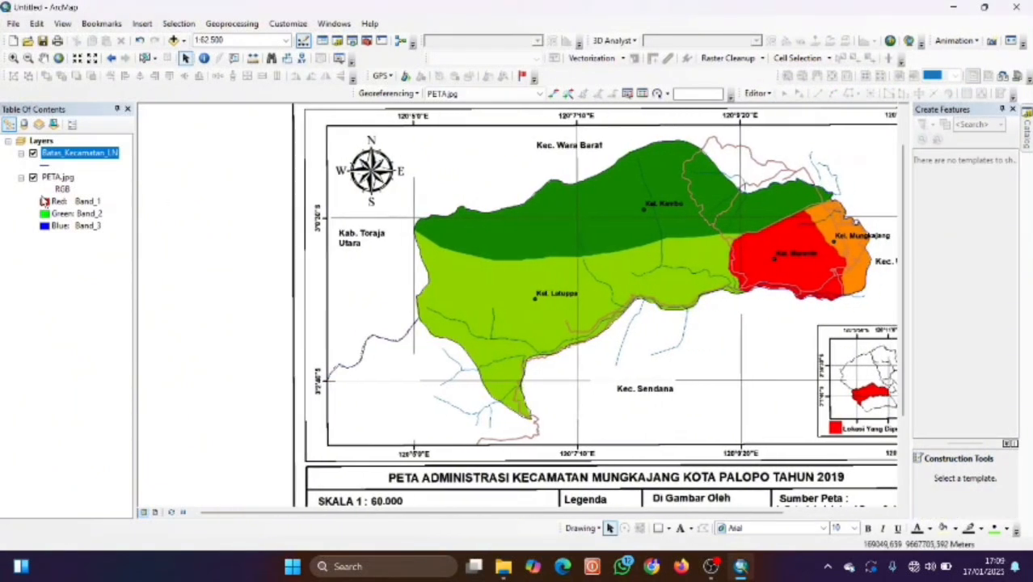
click(32, 178)
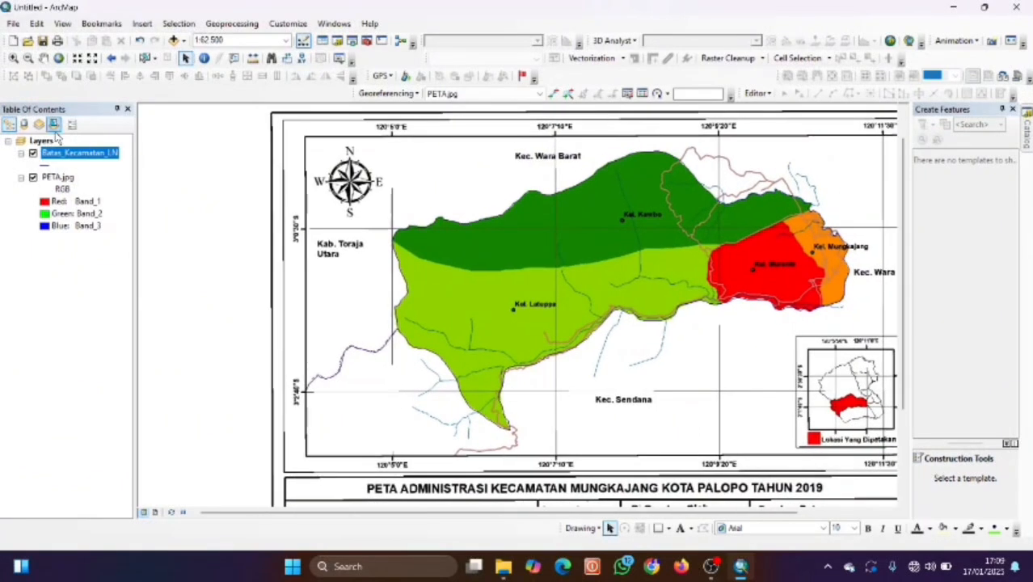
right_click(61, 154)
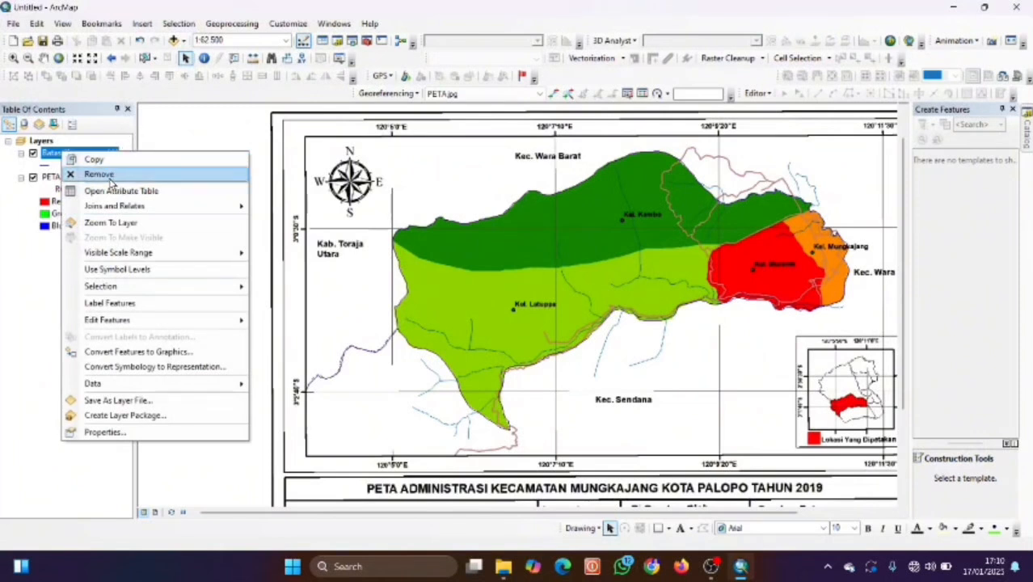
click(116, 175)
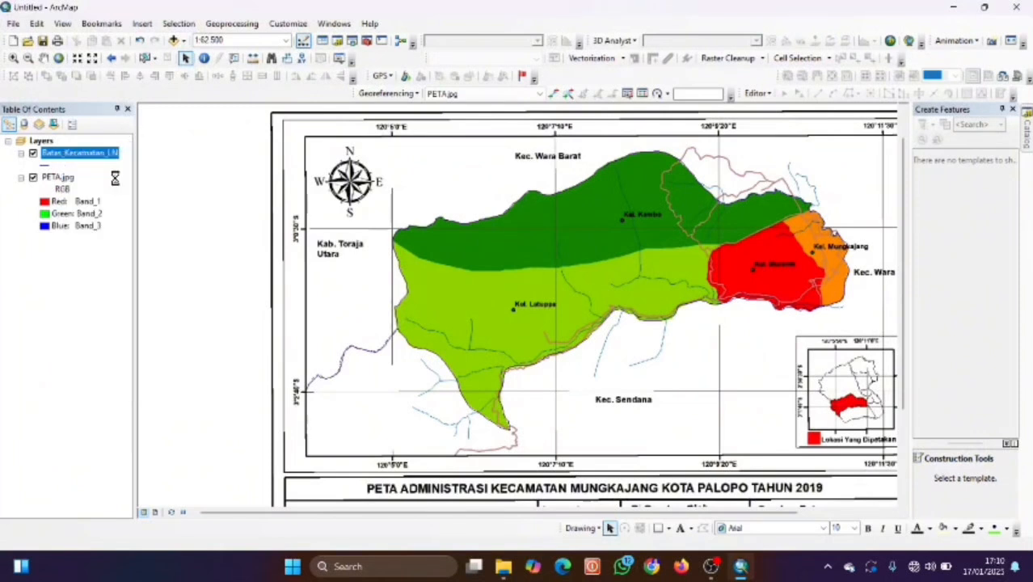
key(ctrl+z)
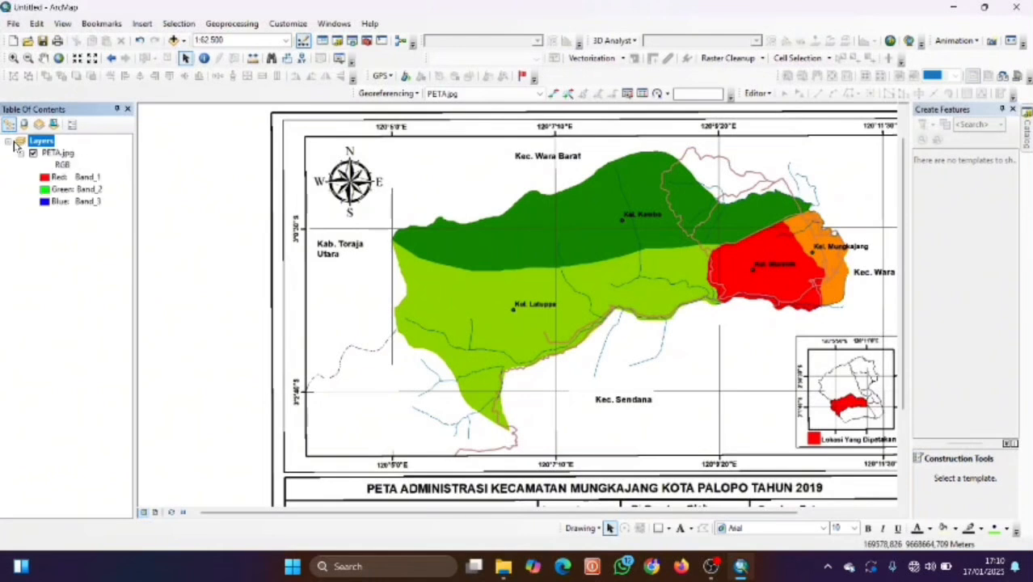
Add Batas_Kelurahan.shp from MUNGKAJANG_SHP and expand it to show its light-blue polygon symbol.
click(173, 40)
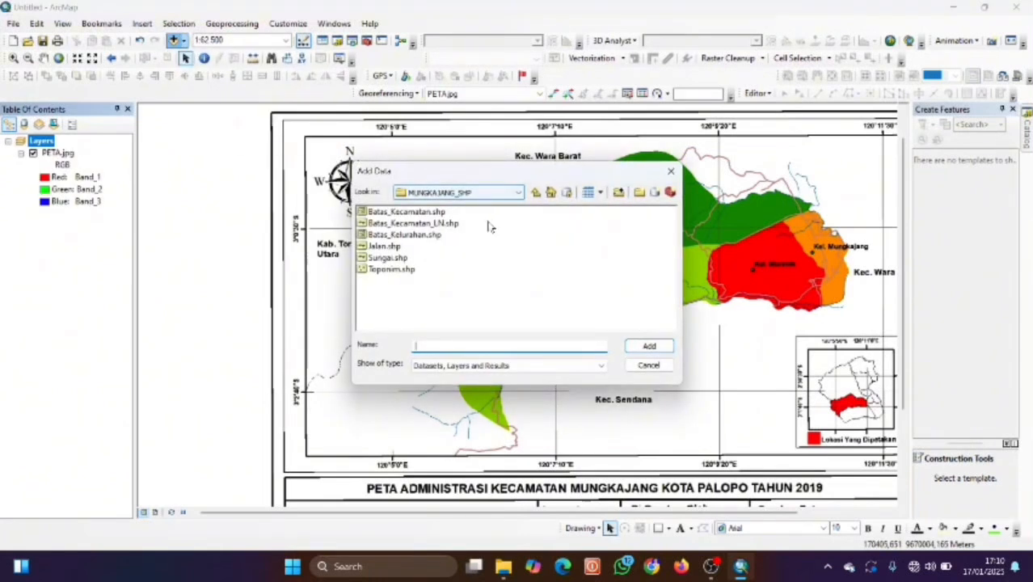
click(416, 235)
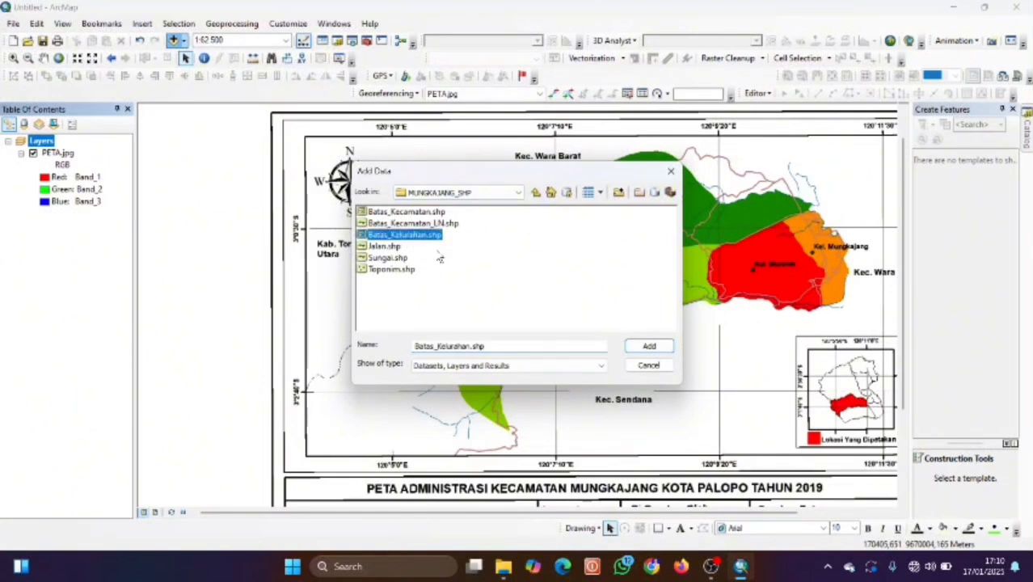
click(650, 347)
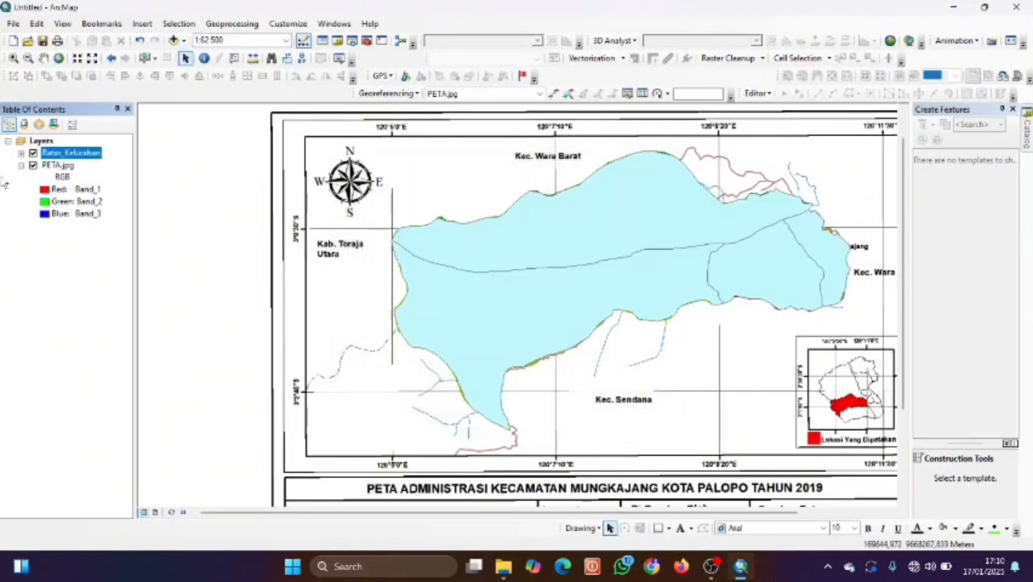
click(21, 152)
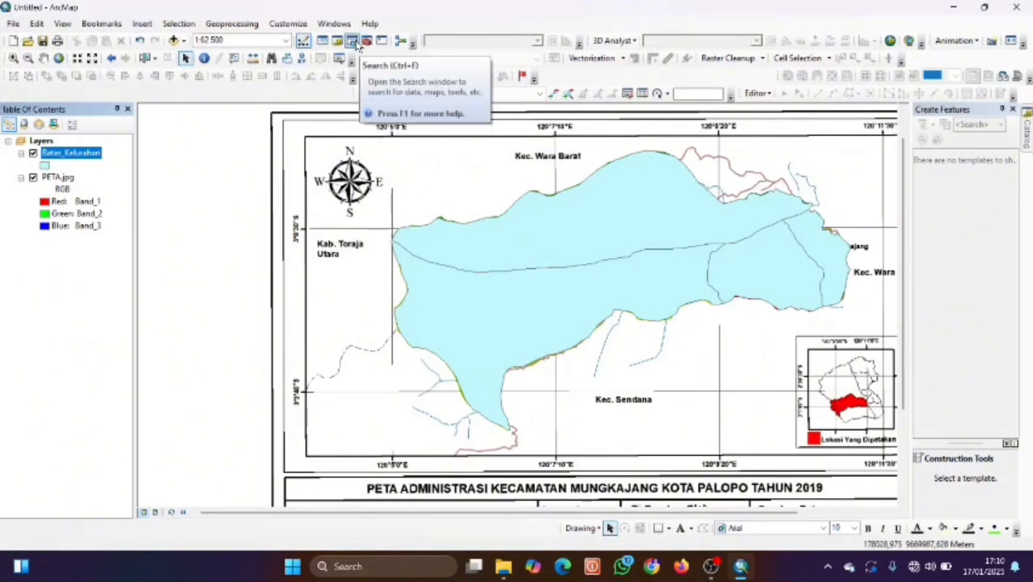
Run Polygon To Line on Batas_Kelurahan, saving the output as Batas_Kelurahan_LN.shp.
click(351, 41)
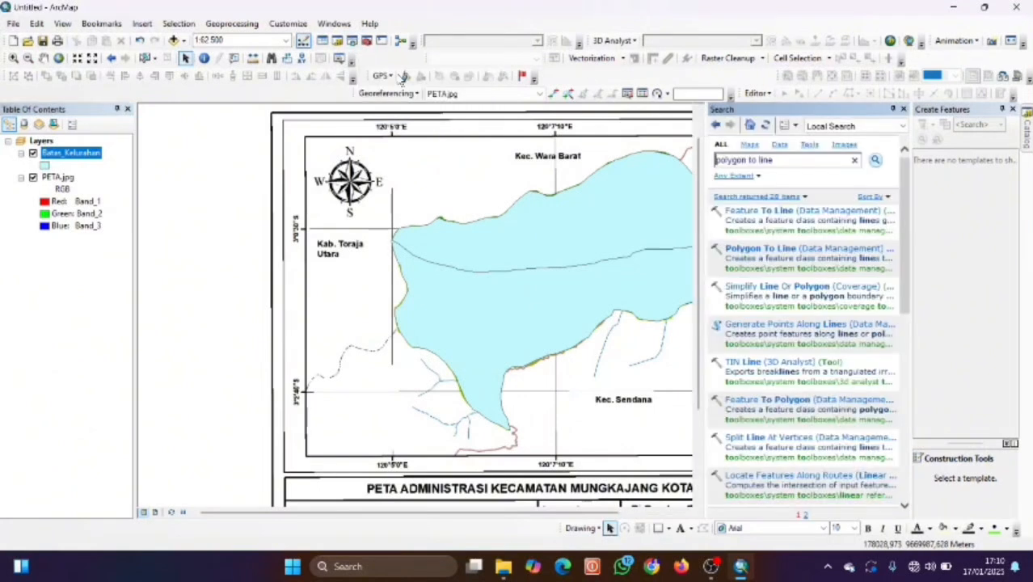
click(782, 252)
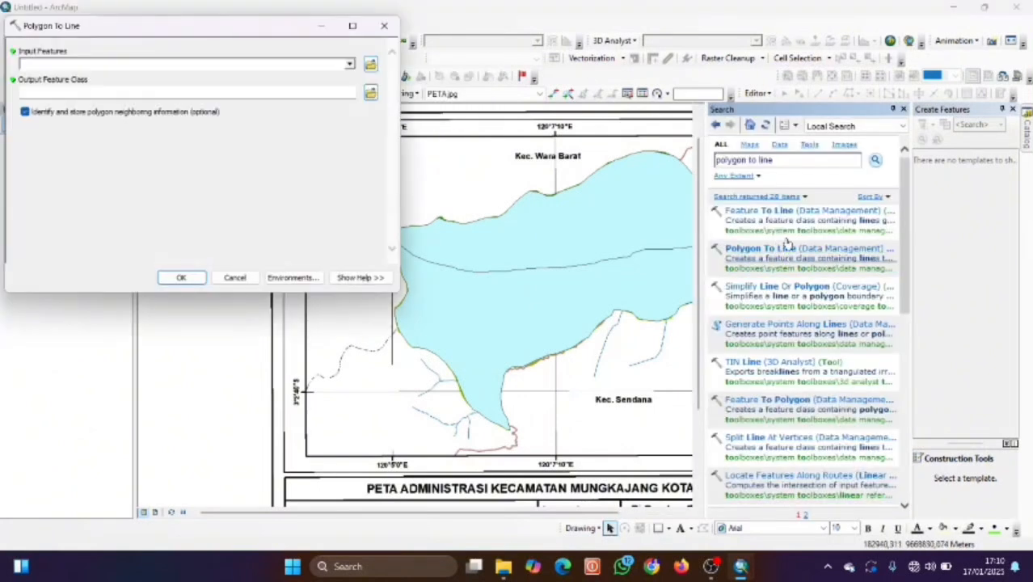
click(349, 64)
click(96, 77)
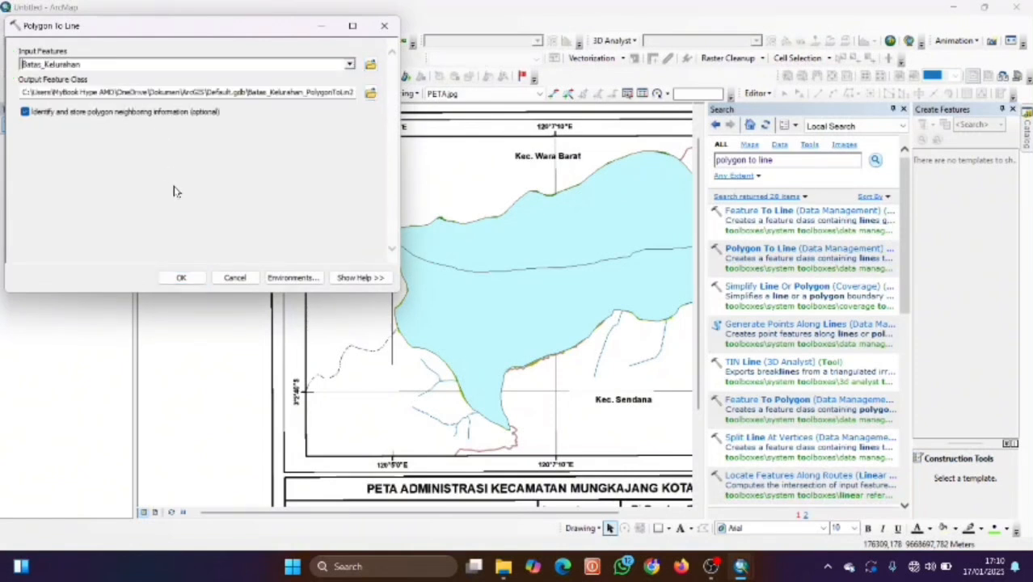
click(370, 93)
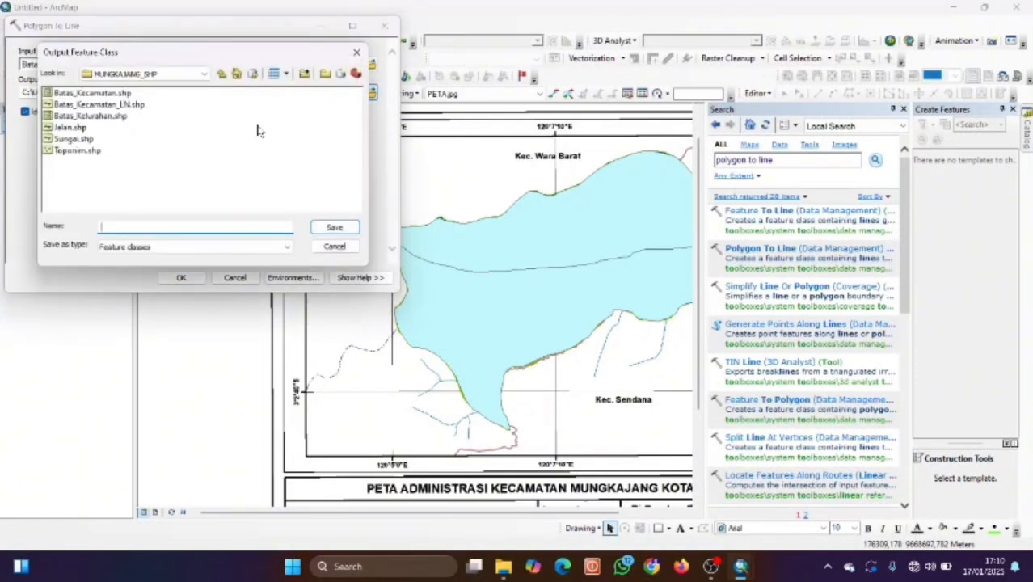
text(Ba)
text(tas_Kelurahan_LN)
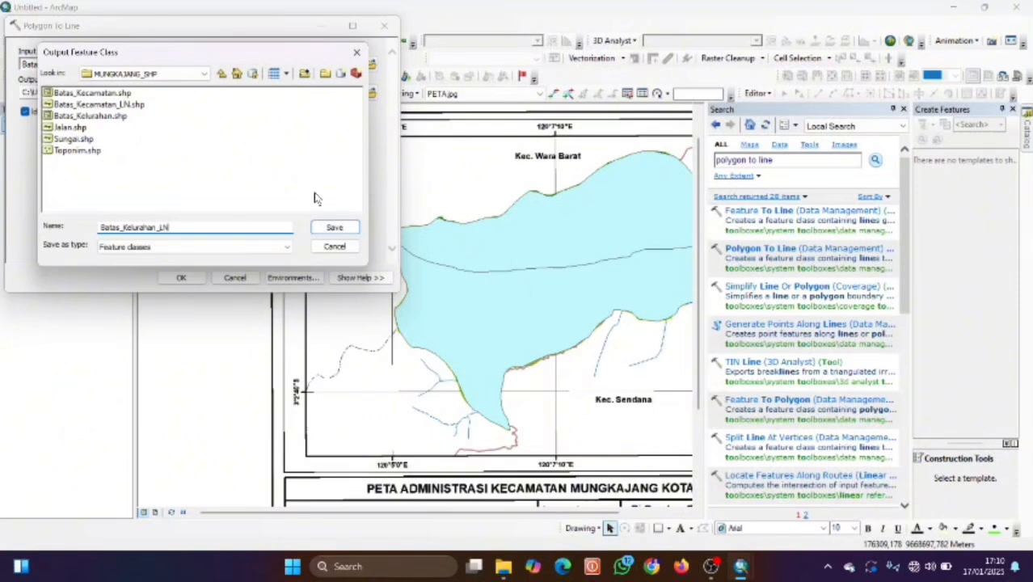
click(317, 229)
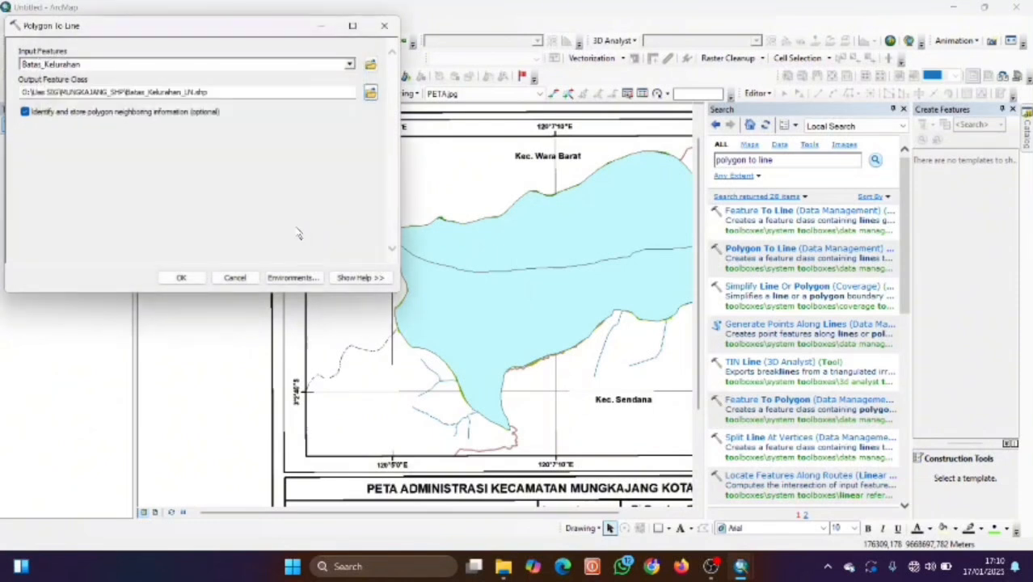
click(181, 277)
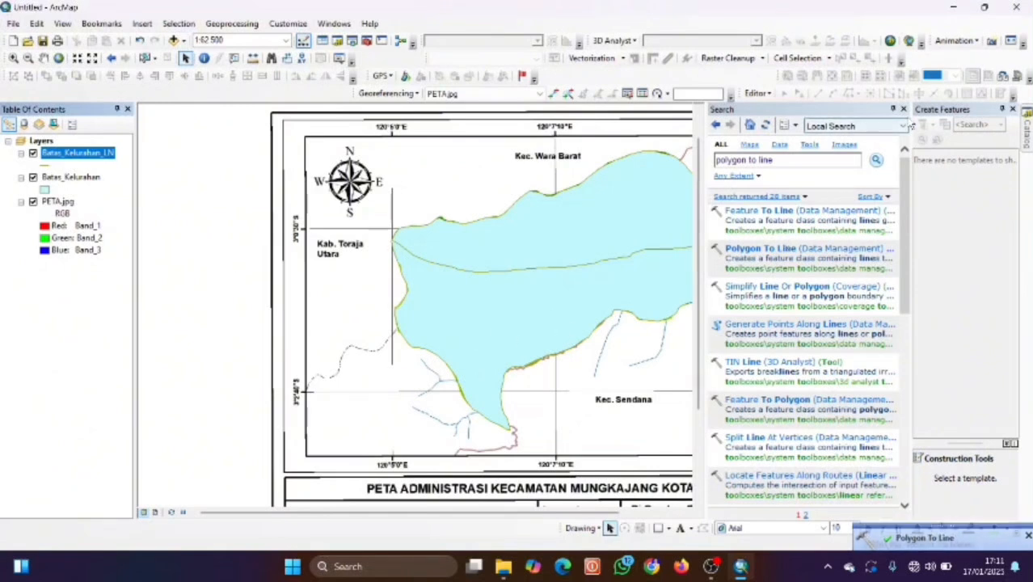
Close the tool search results and dismiss the Add Data window without adding anything.
click(904, 110)
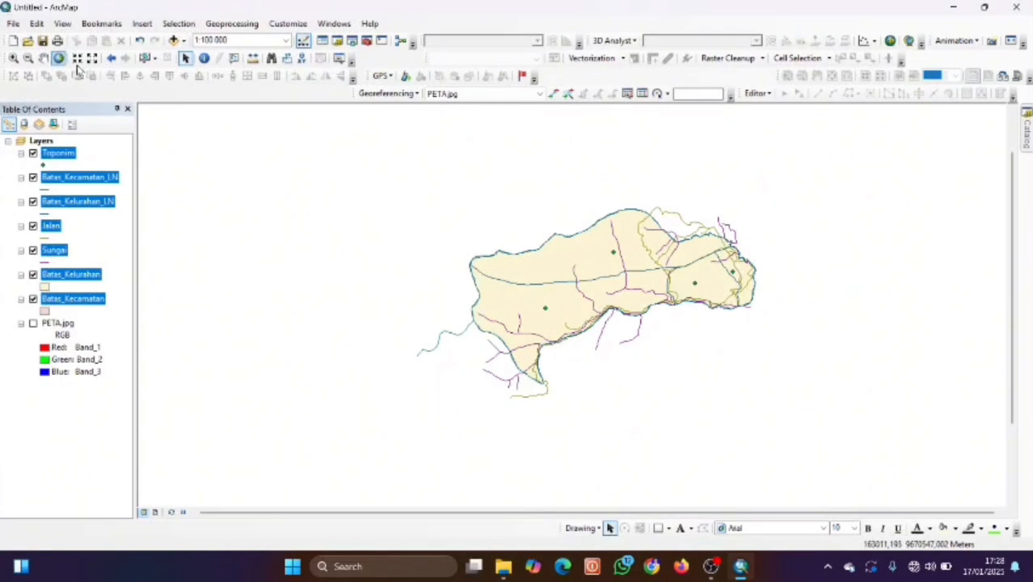
click(173, 40)
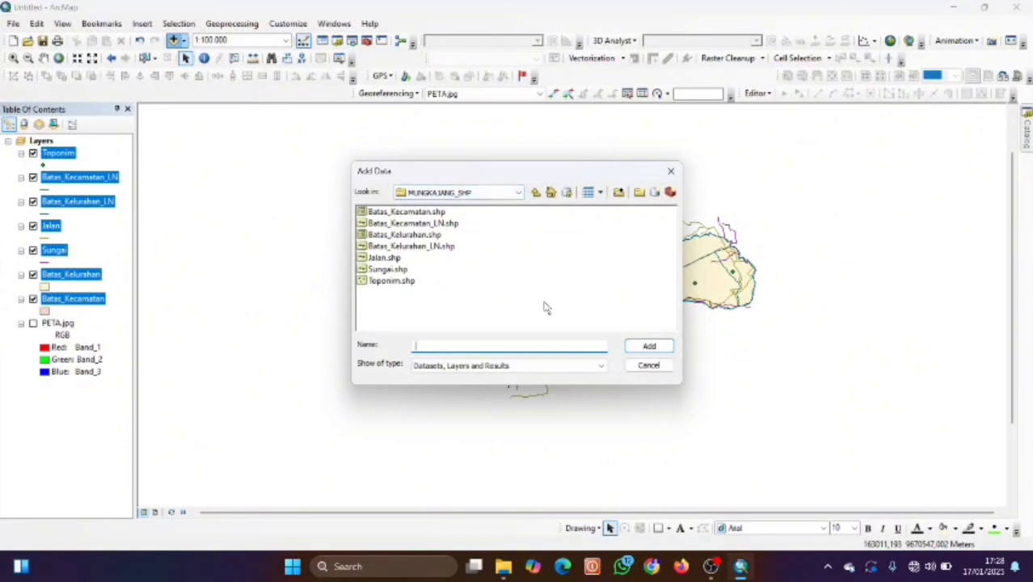
click(670, 170)
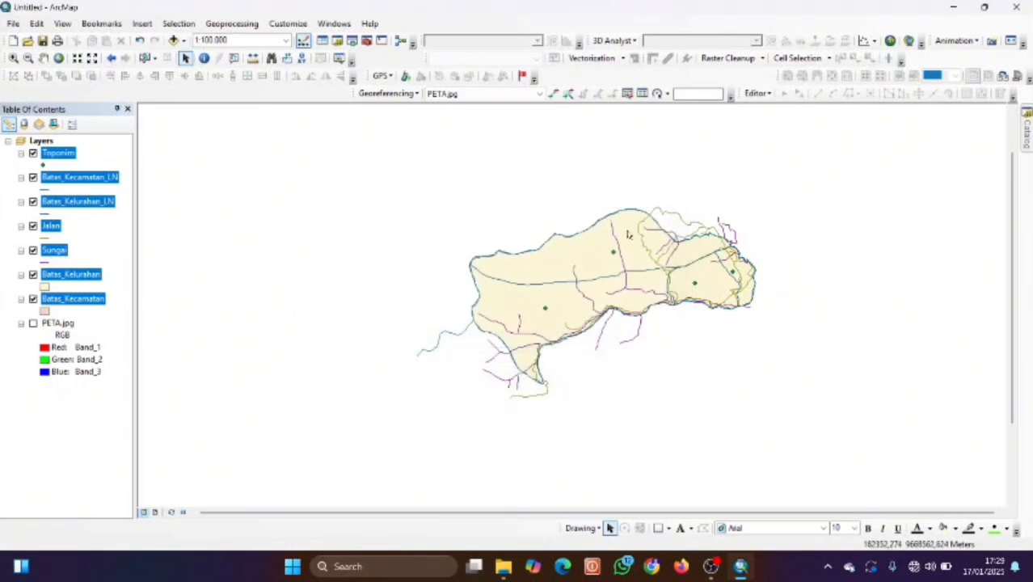
scroll(659, 303, up, 2)
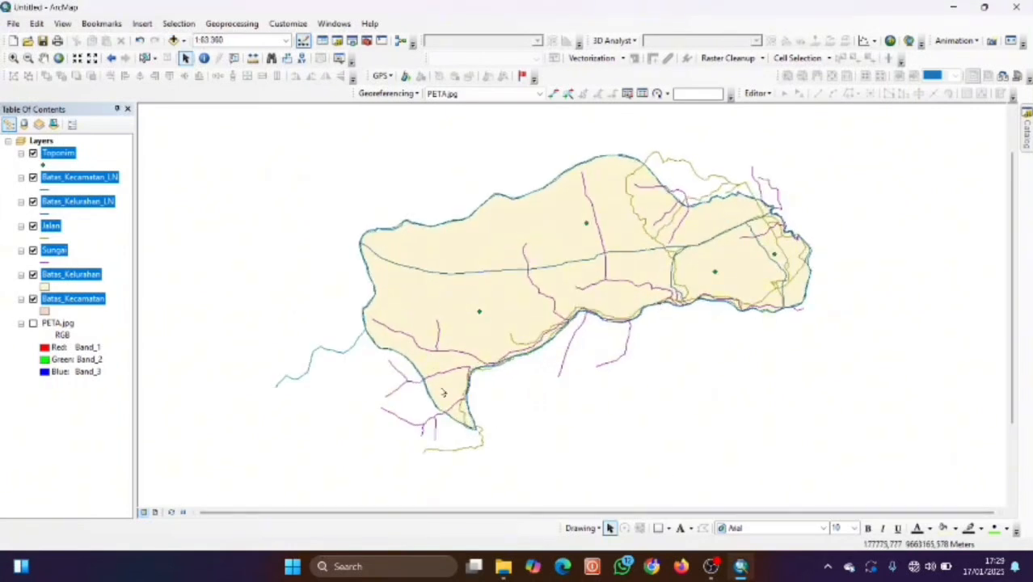
scroll(489, 396, up, 1)
scroll(495, 393, up, 1)
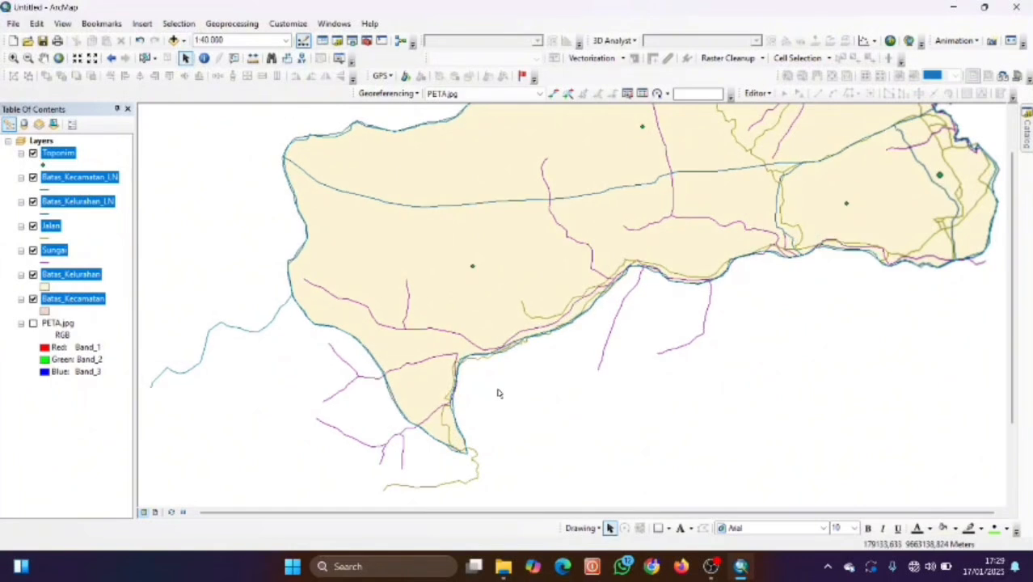
scroll(498, 393, down, 1)
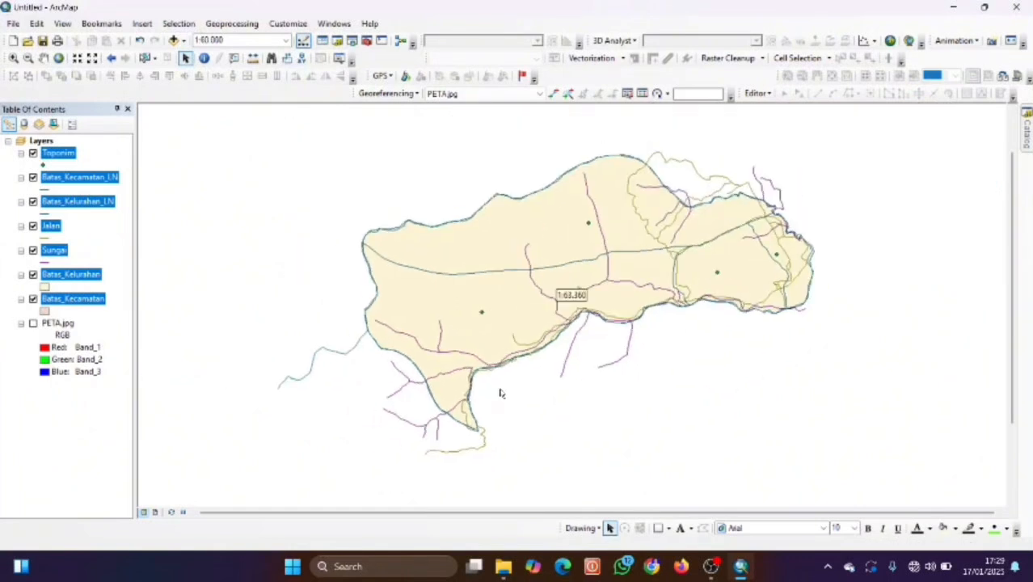
scroll(499, 393, down, 1)
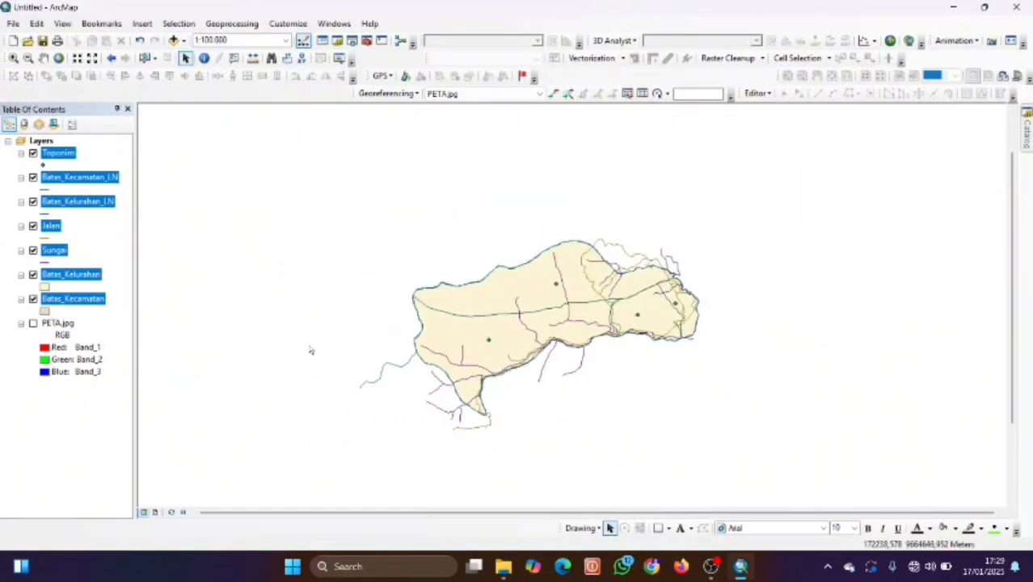
Toggle the Jalan and Batas_Kelurahan_LN layers off and back on, then set the map scale to 1:100,000.
click(33, 228)
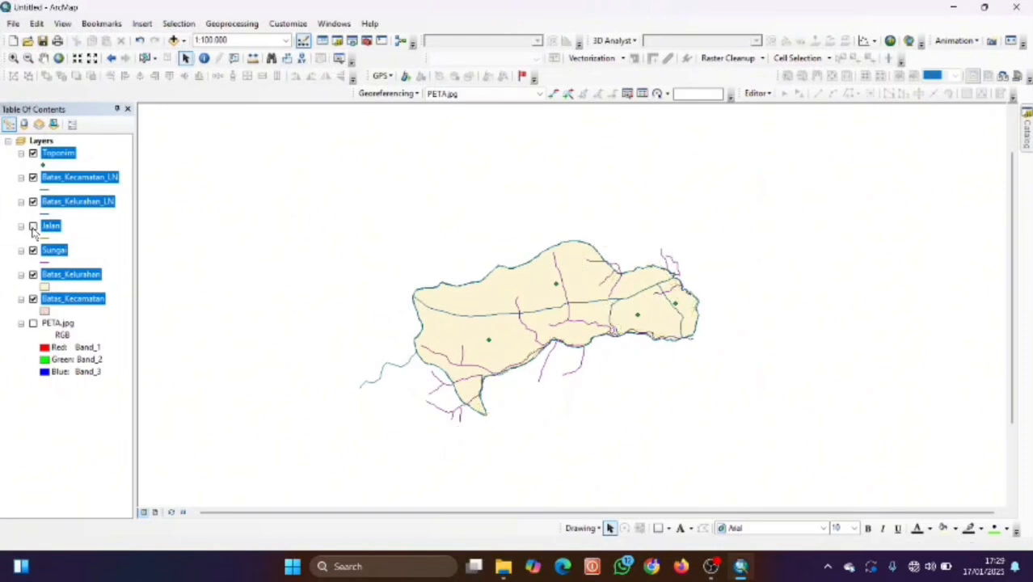
click(33, 227)
click(33, 202)
click(33, 226)
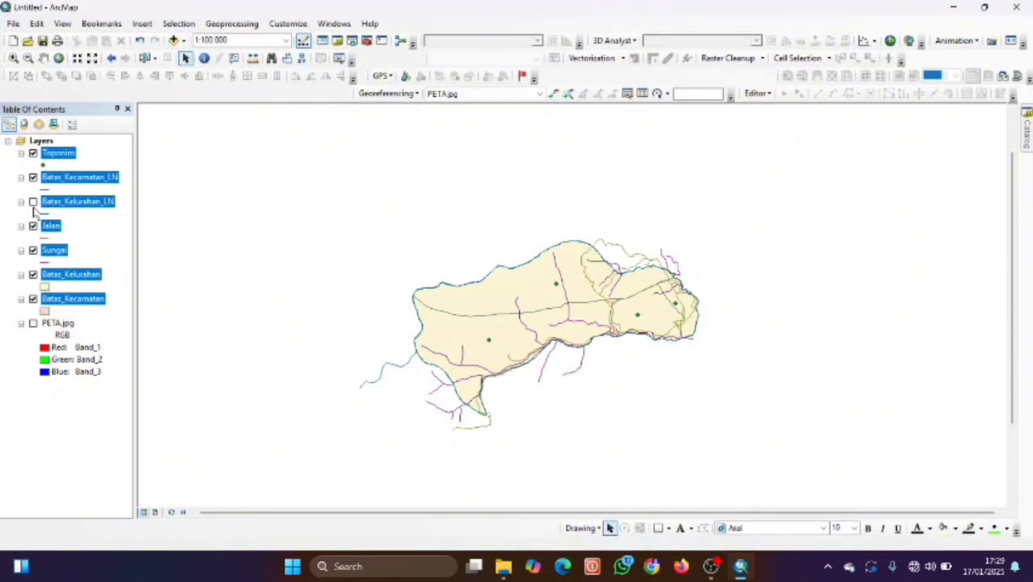
click(33, 202)
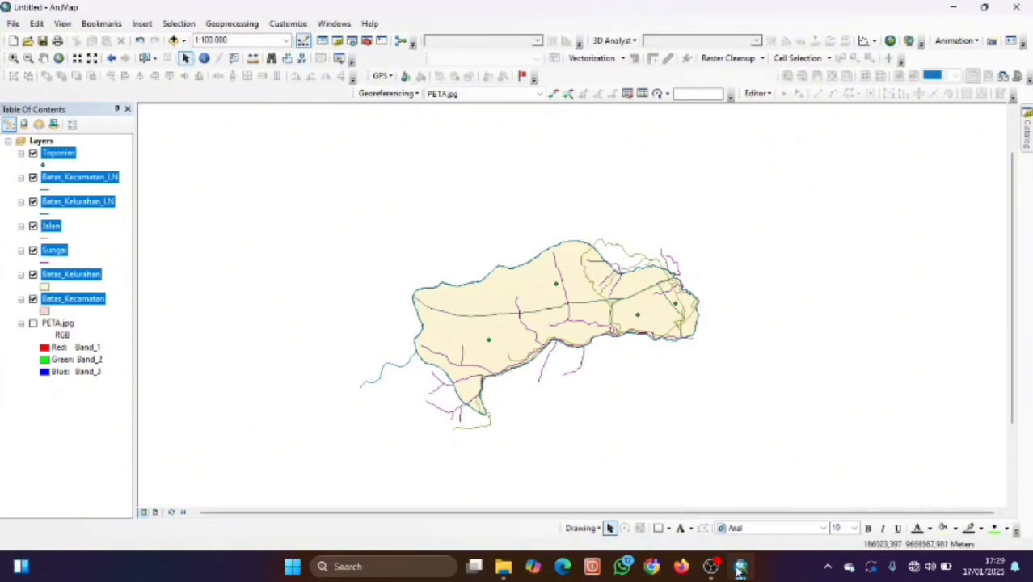
click(710, 566)
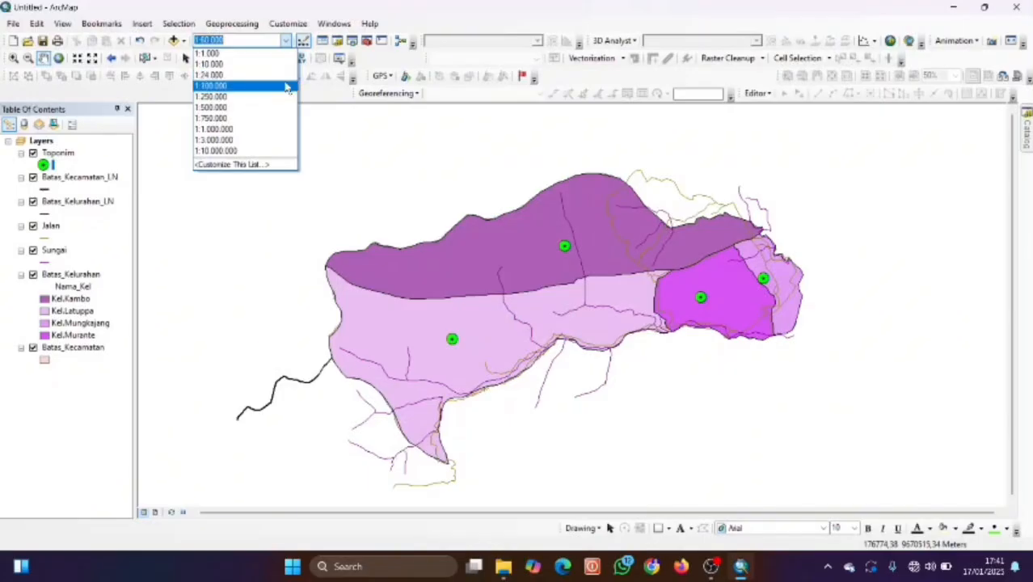
click(287, 89)
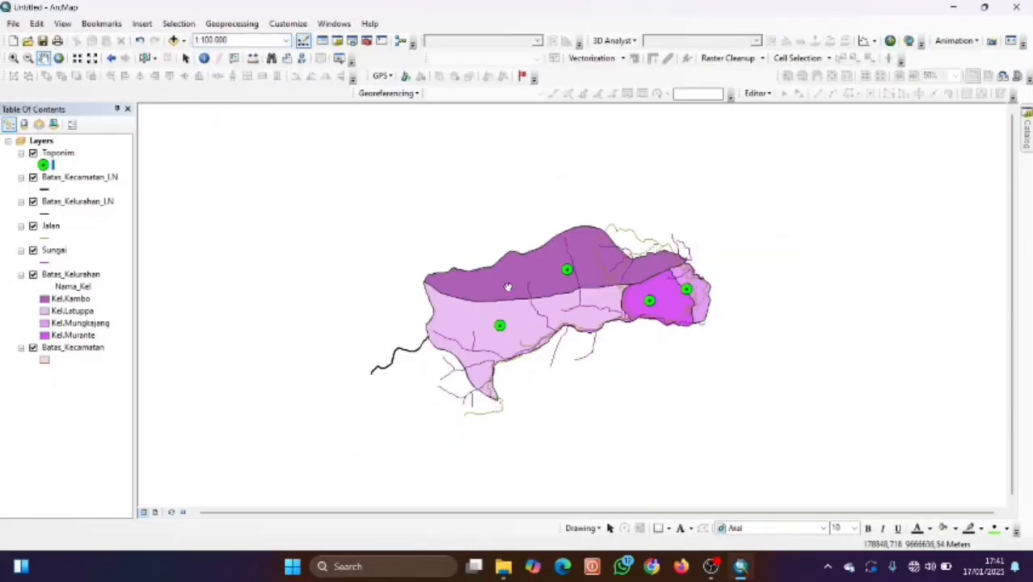
Switch to Layout View and select the Layers data frame.
drag(507, 287, 524, 287)
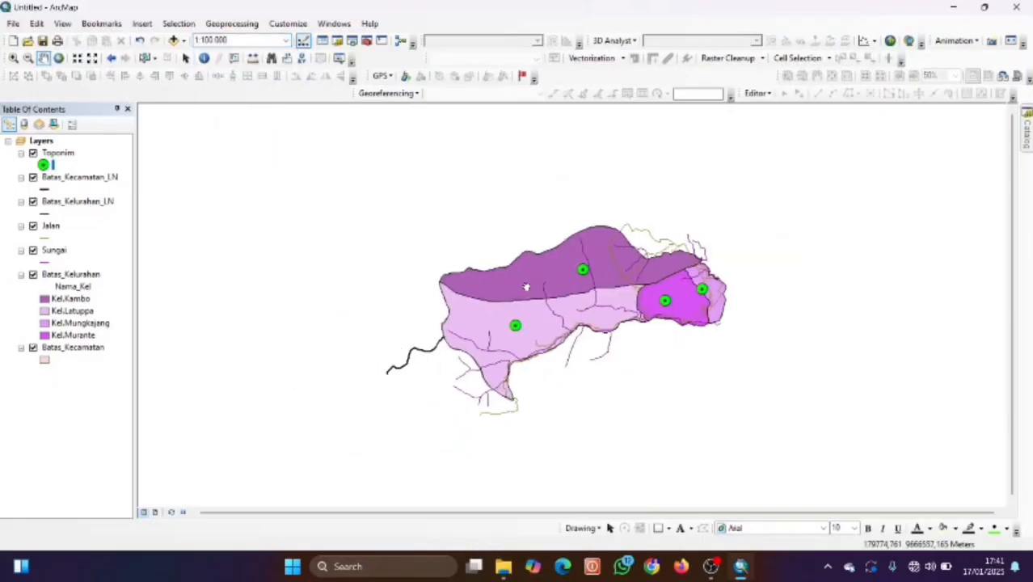
click(154, 512)
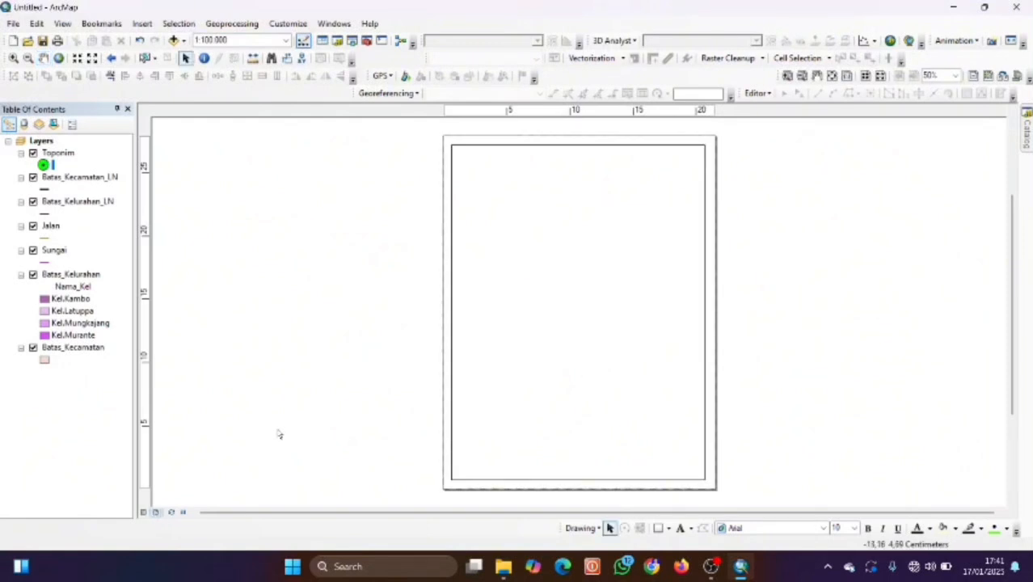
click(44, 141)
Paste a duplicate Layers data frame, then remove the extra frame so only one remains.
key(ctrl+v)
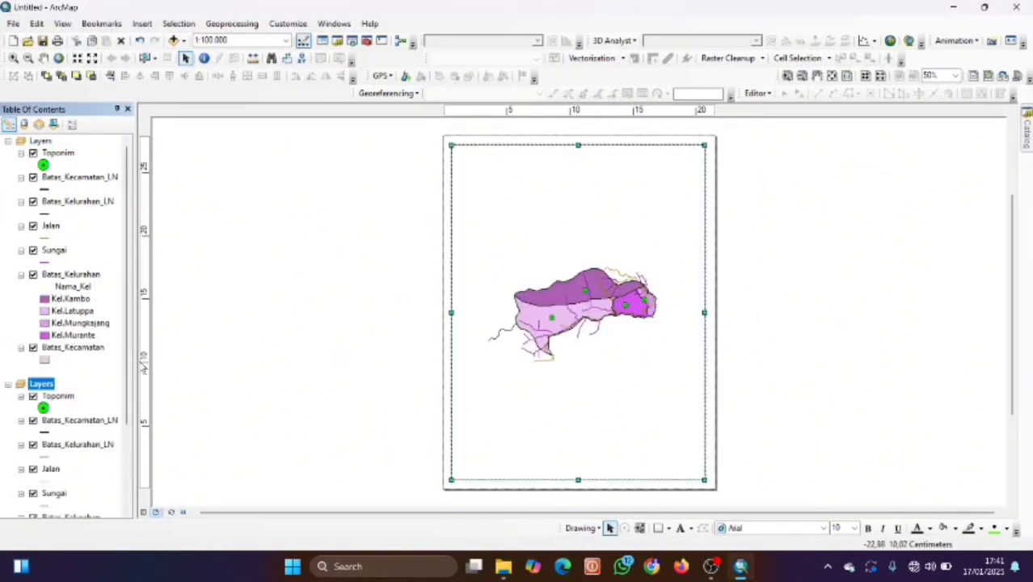
right_click(40, 386)
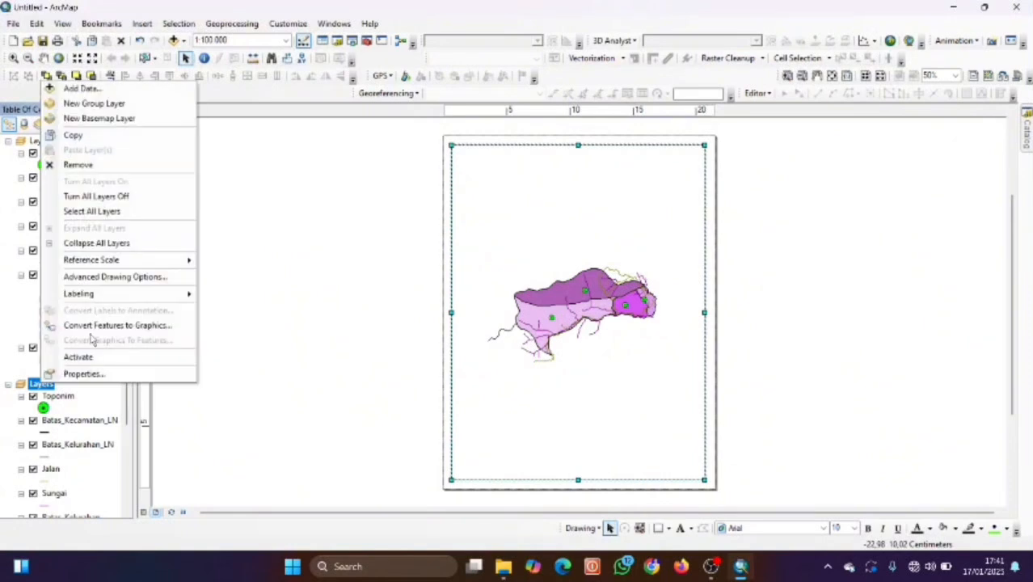
click(94, 167)
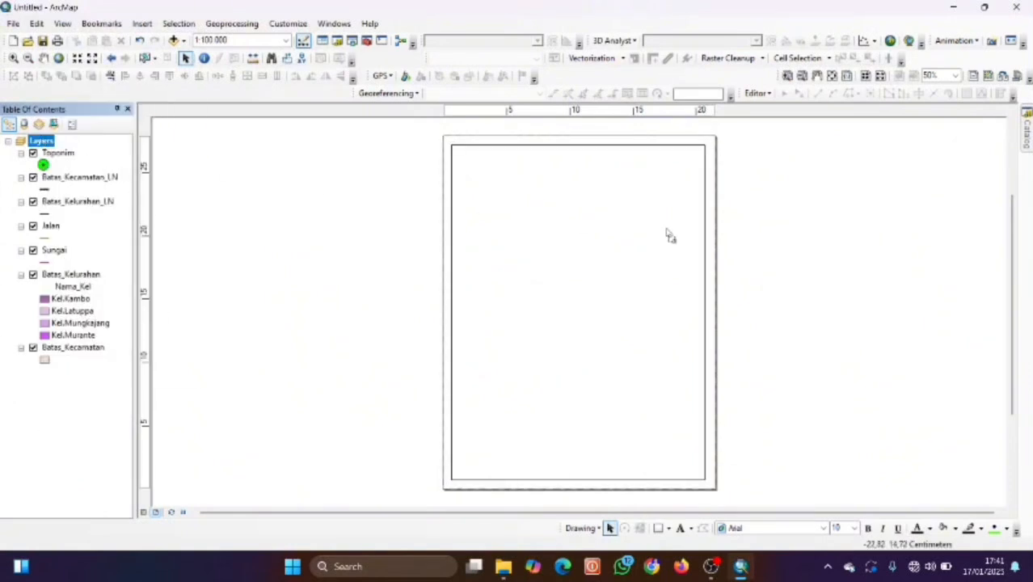
key(ctrl+z)
right_click(41, 142)
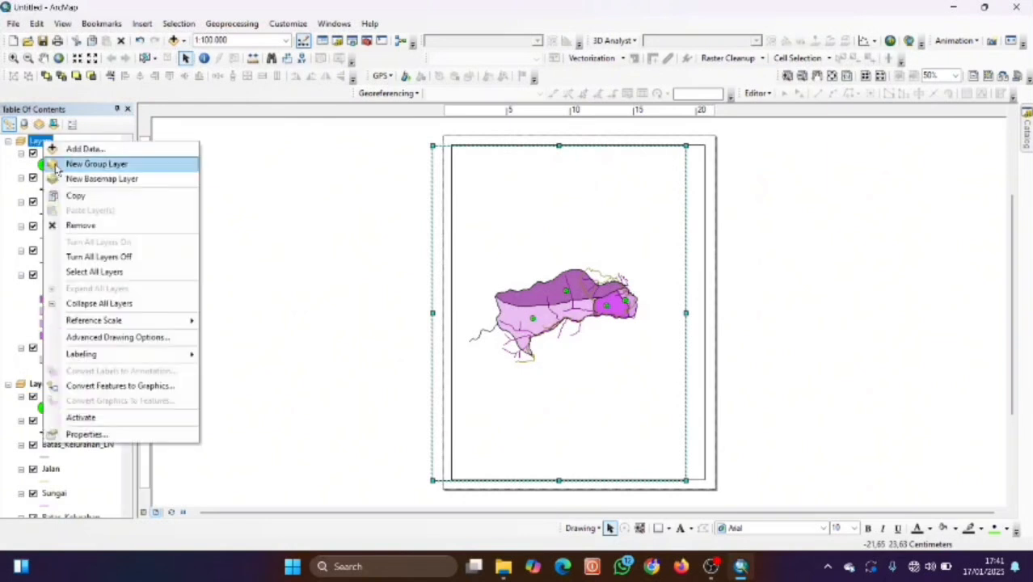
click(81, 225)
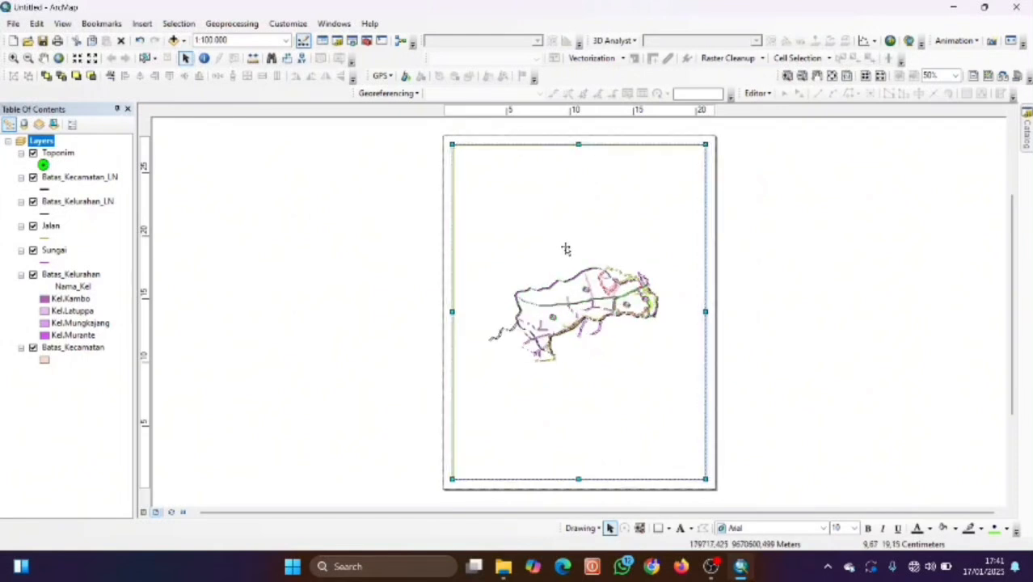
scroll(583, 270, up, 1)
scroll(583, 269, down, 2)
scroll(583, 270, up, 2)
scroll(583, 269, down, 1)
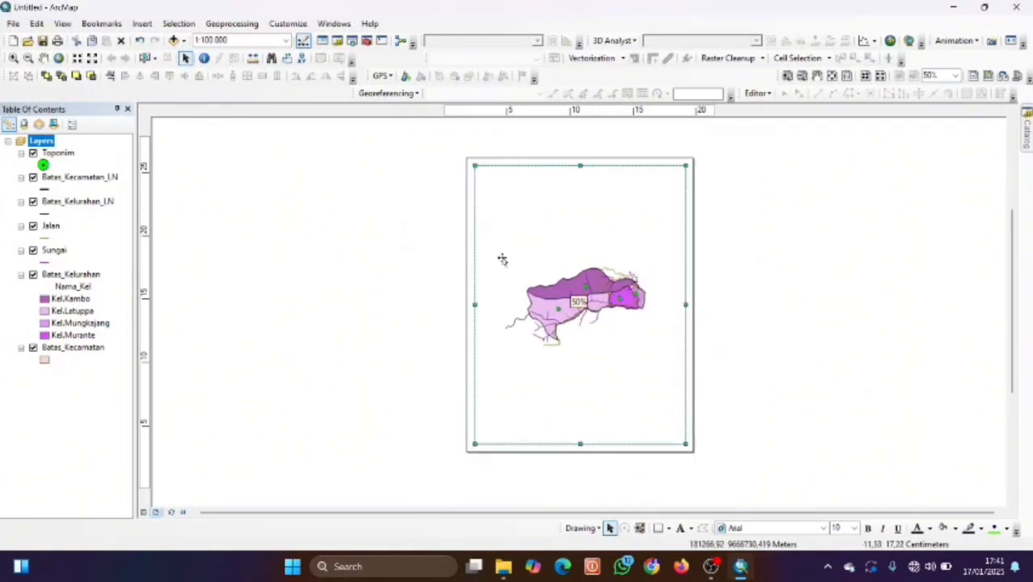
In ArcMap Options' Layout View settings, keep centimetre rulers with a 0.1 cm smallest division.
click(291, 24)
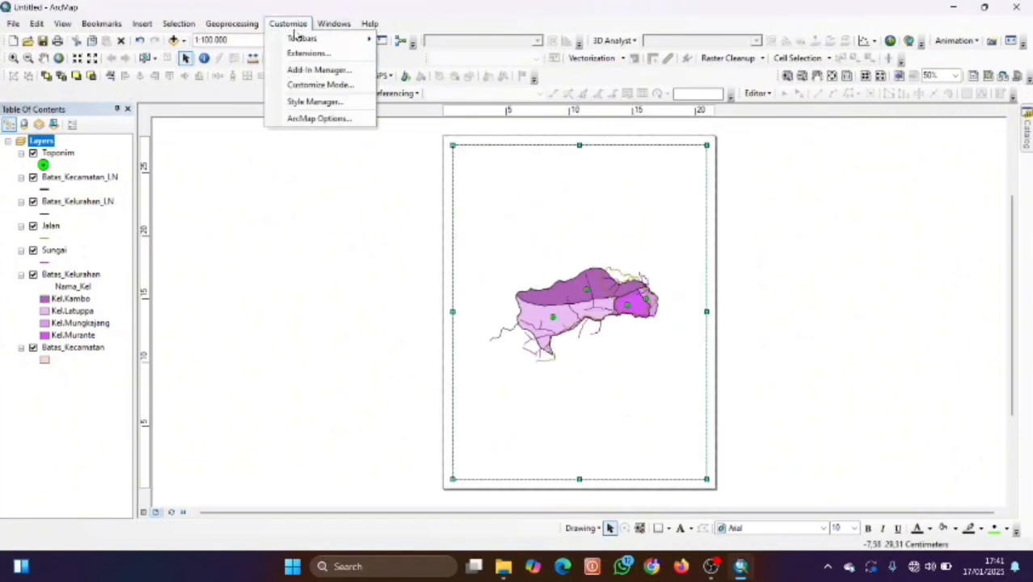
click(323, 119)
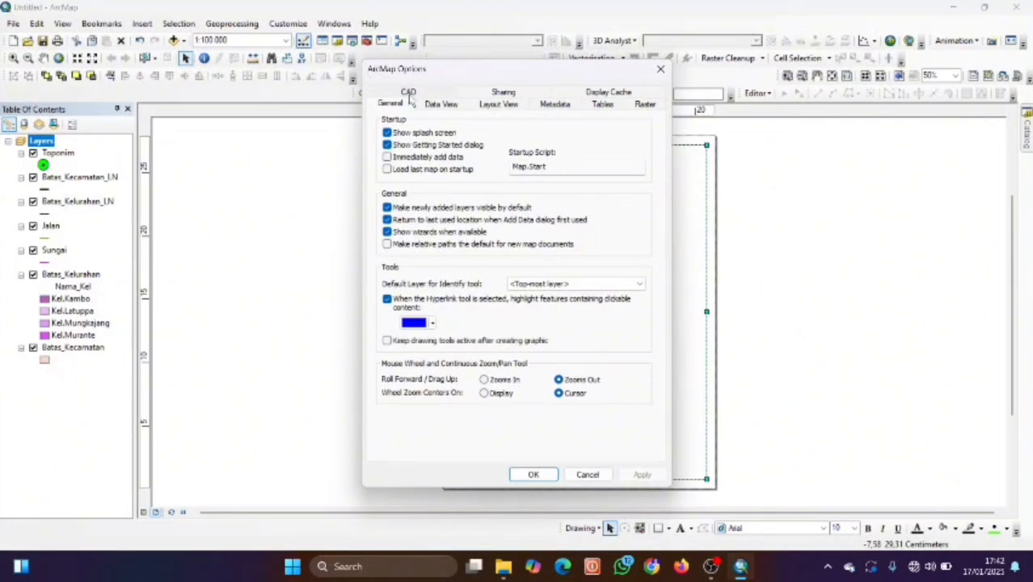
click(499, 106)
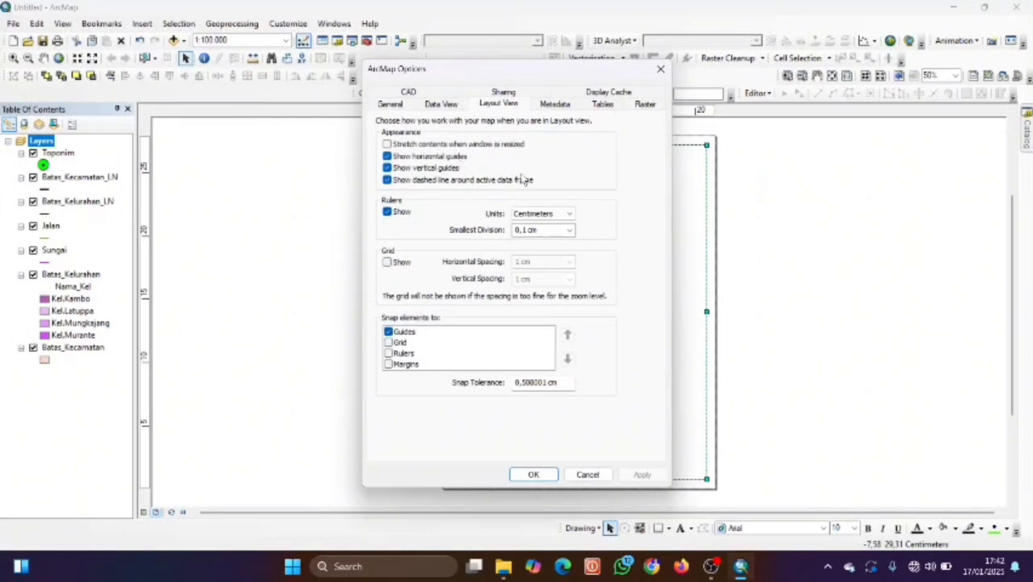
click(567, 215)
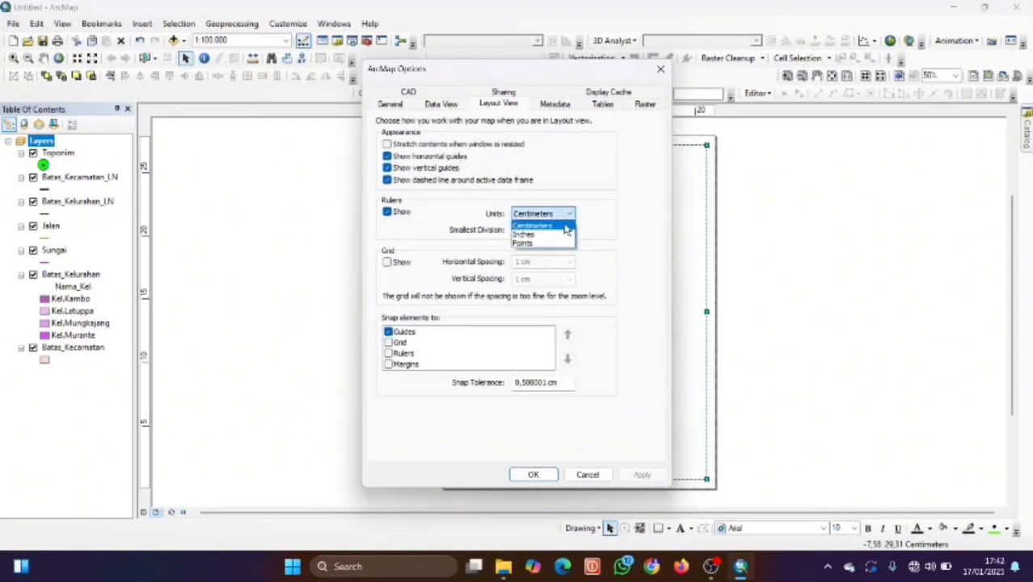
click(544, 225)
click(569, 230)
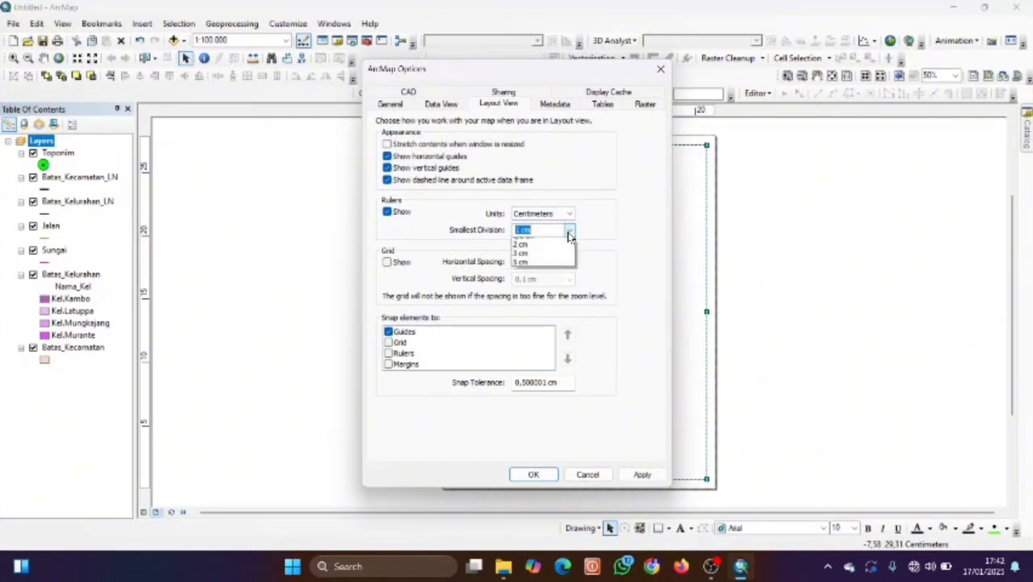
click(534, 251)
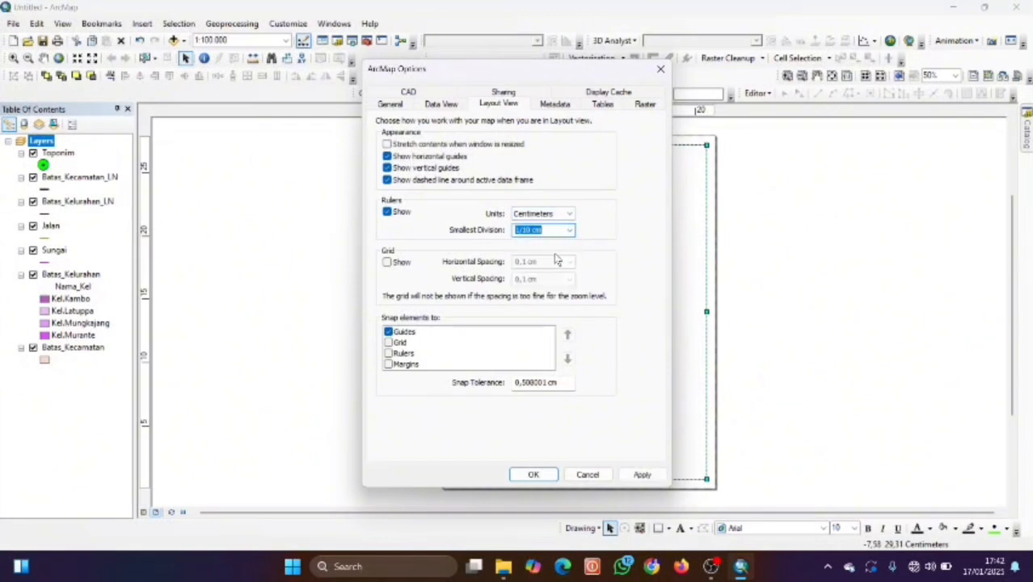
Show the layout grid with 1 cm horizontal and vertical spacing and apply the settings.
click(388, 264)
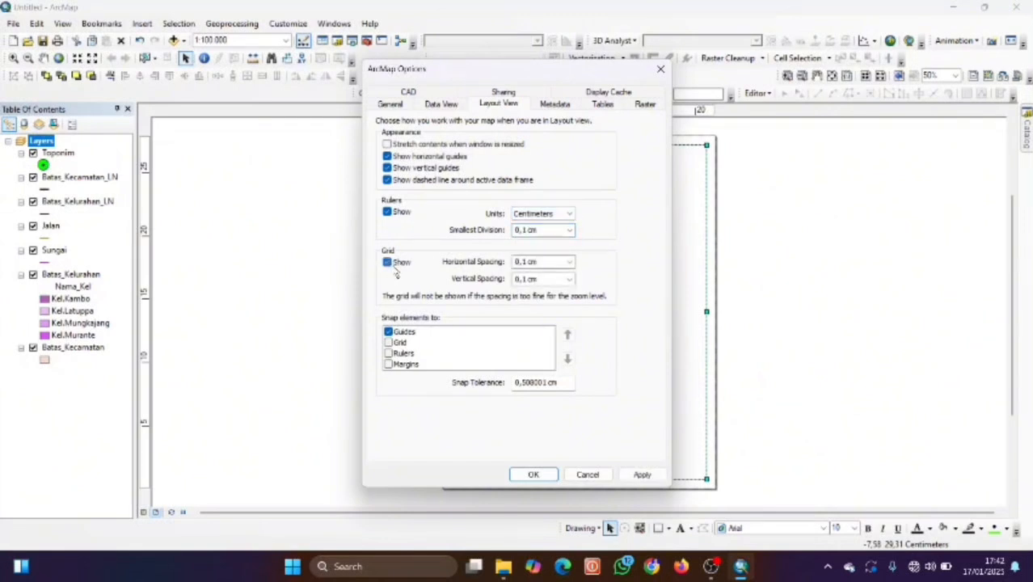
click(570, 262)
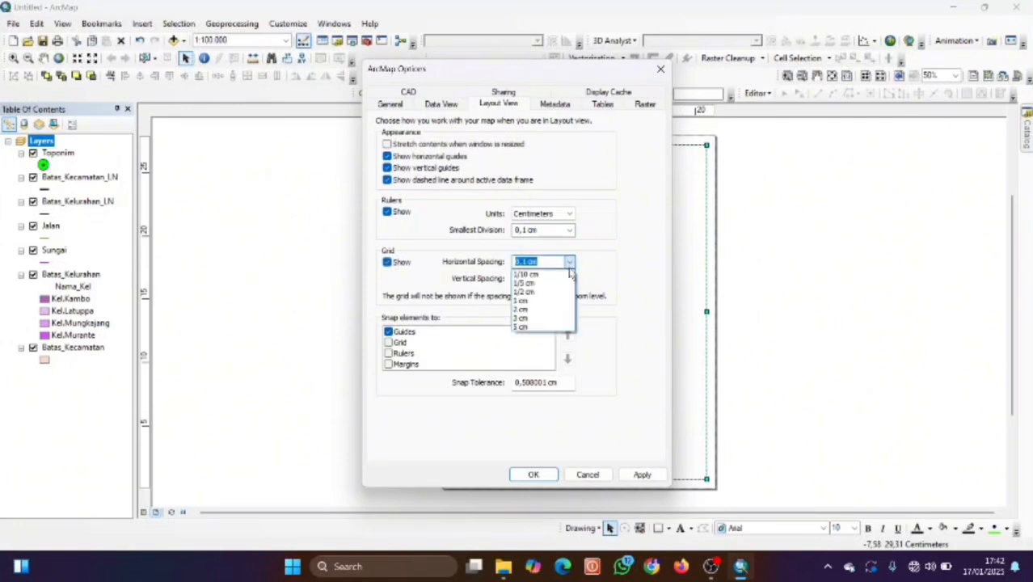
click(558, 301)
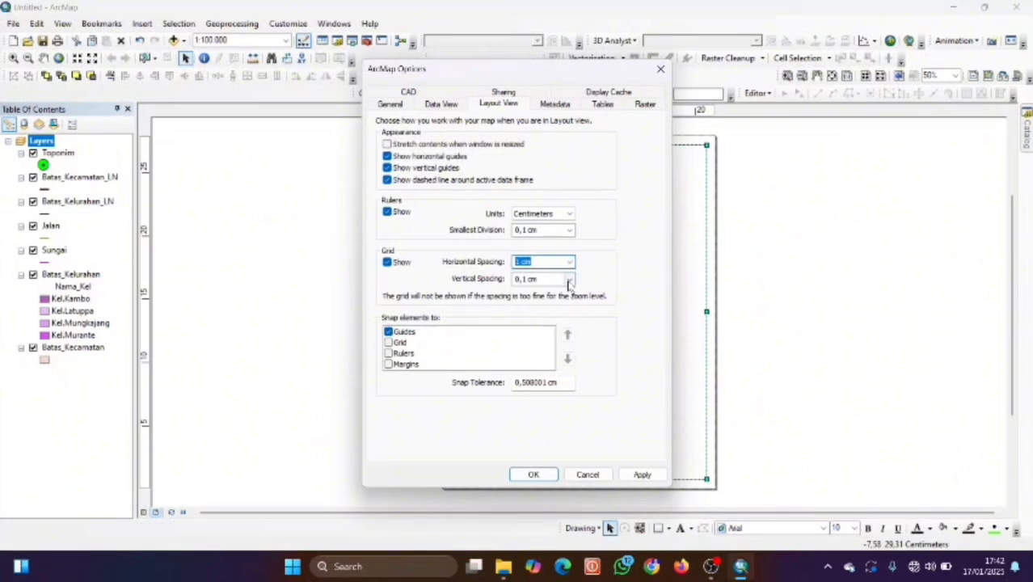
click(570, 279)
click(552, 319)
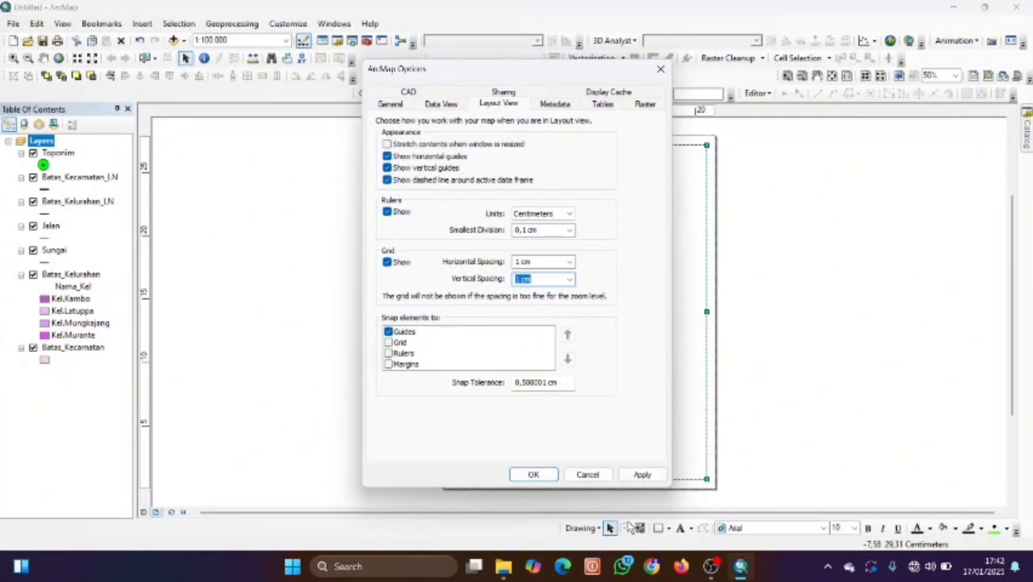
click(642, 475)
click(533, 475)
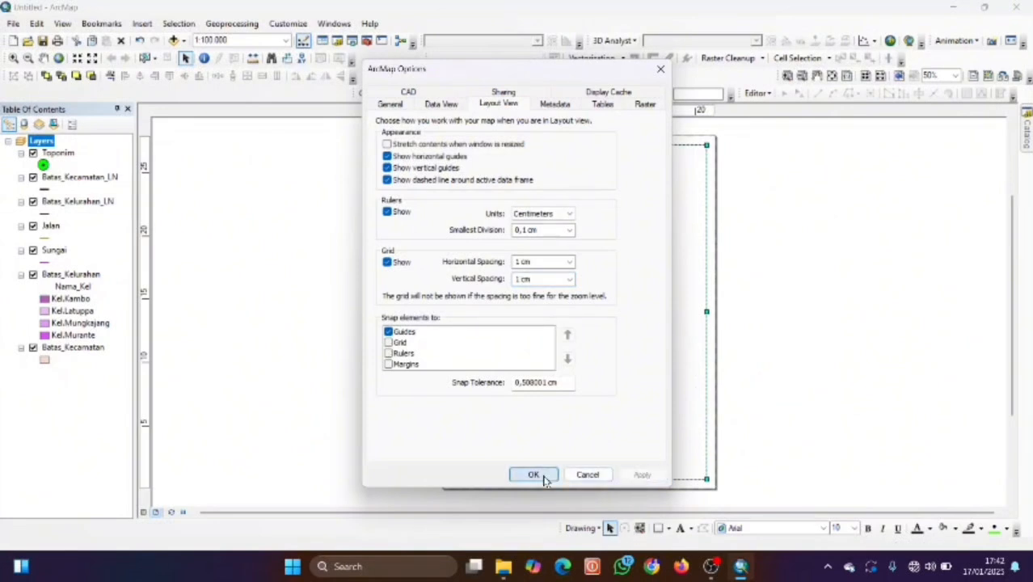
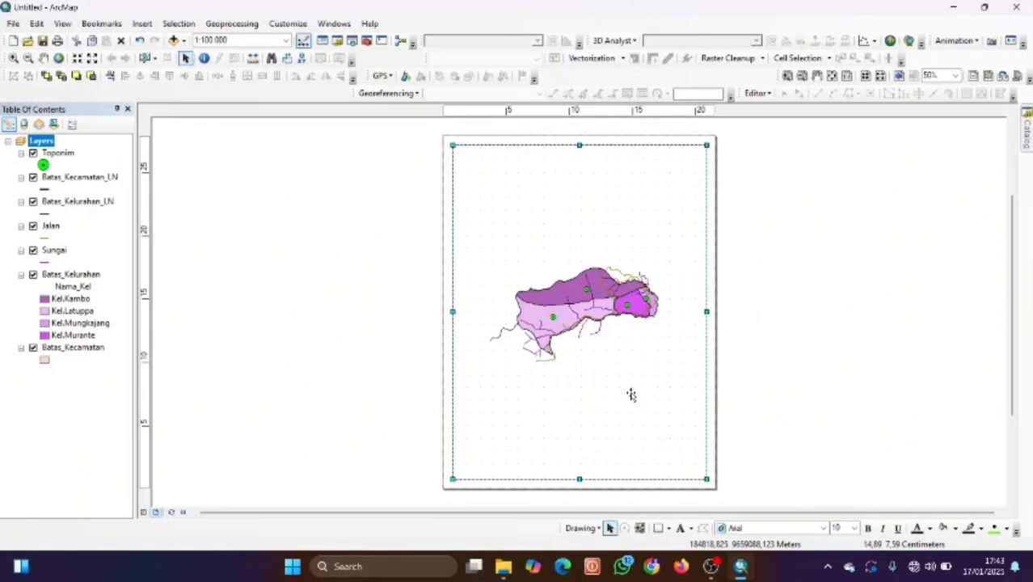
In Page and Print Setup, choose A3 paper and Landscape orientation, then apply it.
click(718, 568)
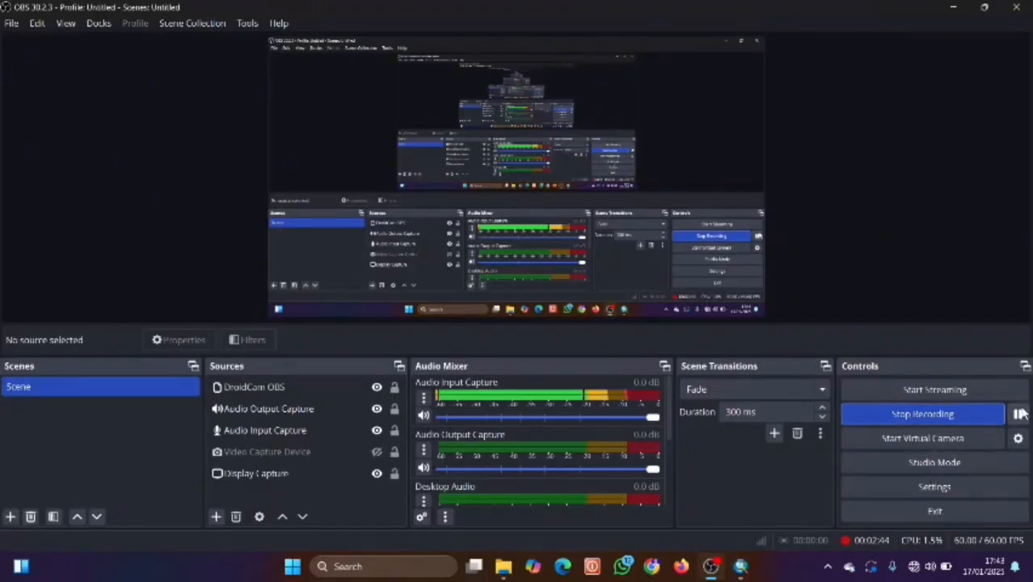
click(735, 564)
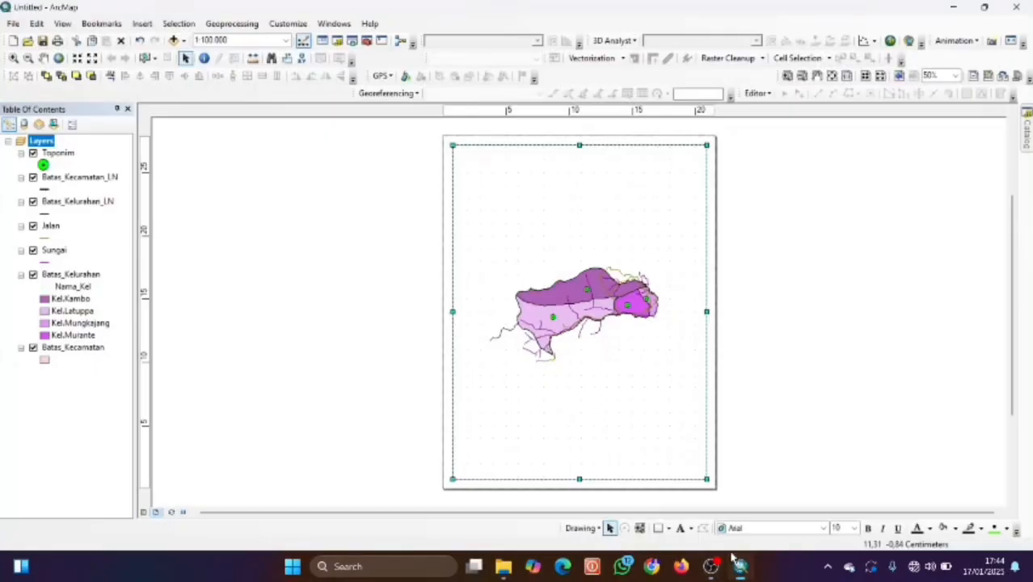
click(10, 24)
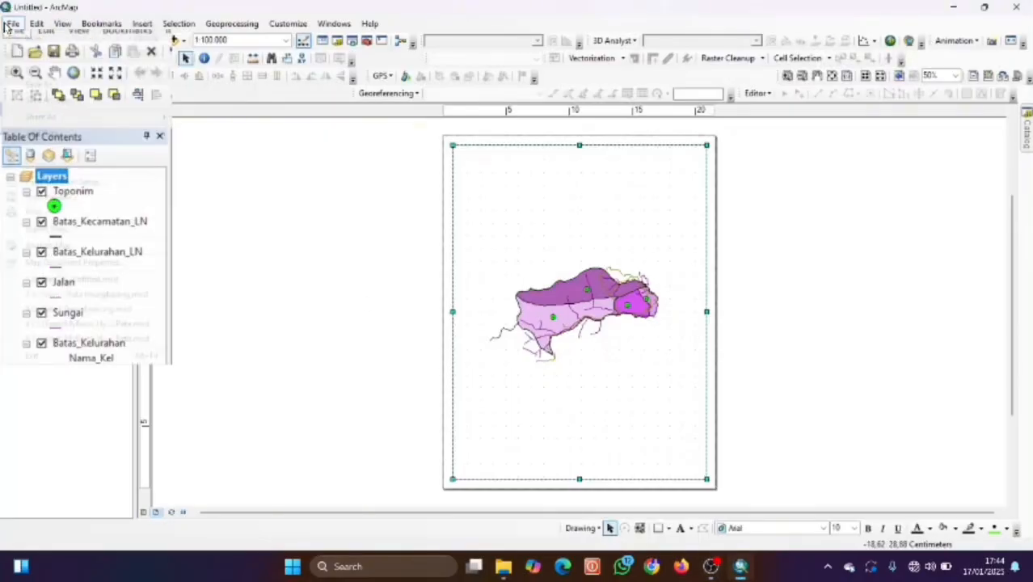
click(71, 186)
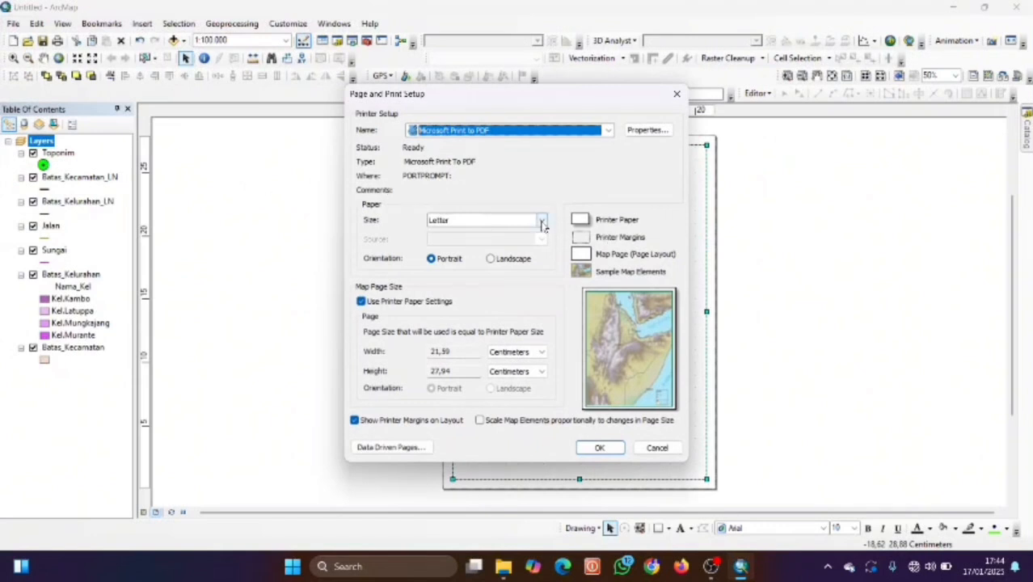
click(606, 131)
click(605, 133)
click(512, 224)
scroll(500, 241, up, 2)
click(493, 235)
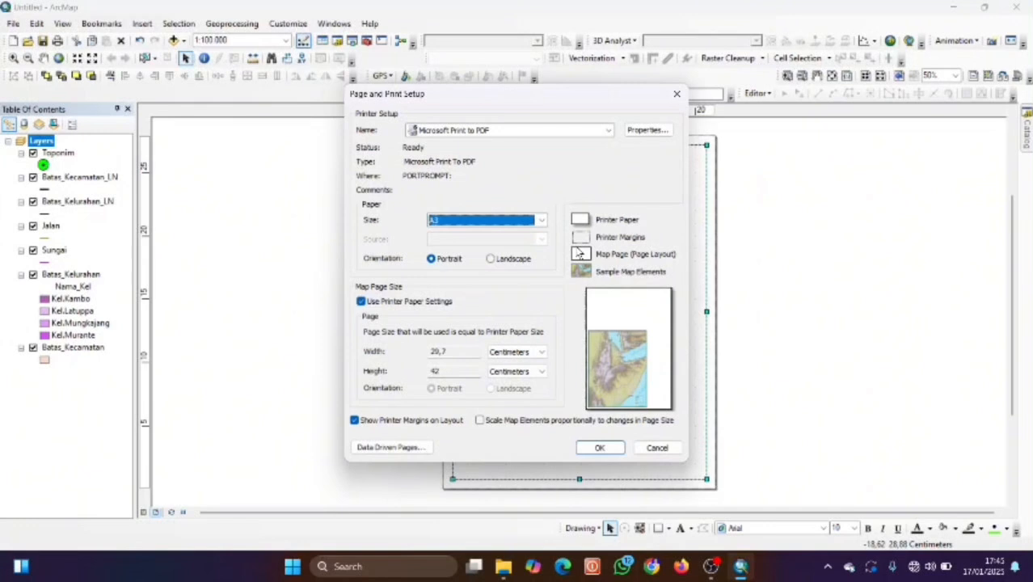
click(508, 260)
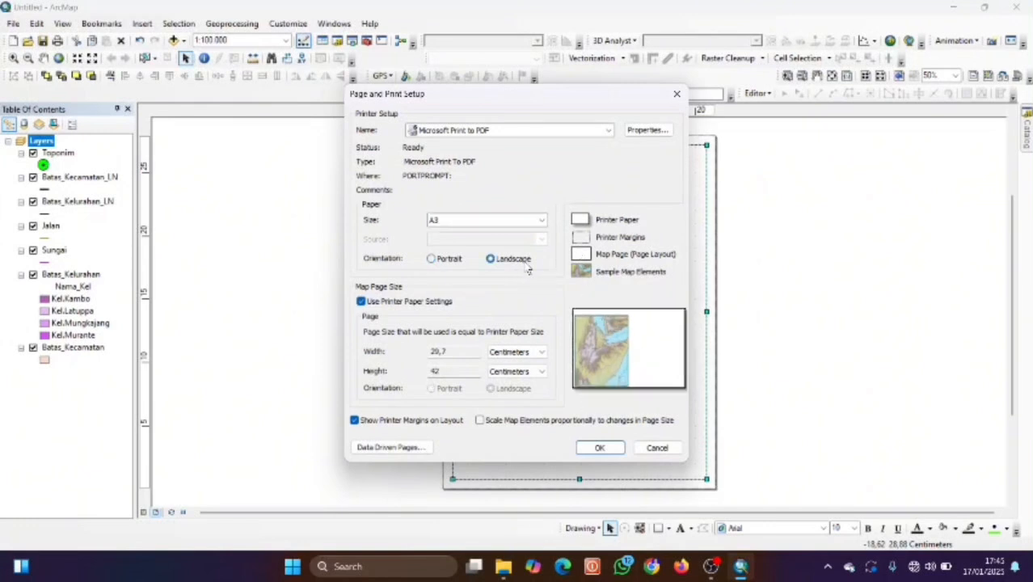
click(591, 449)
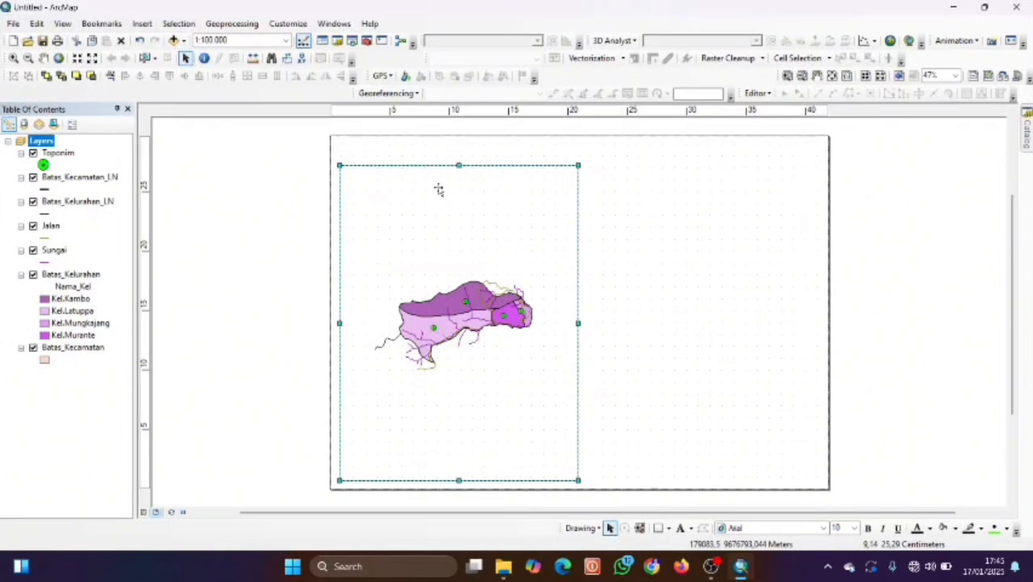
Drag the map frame off the page to the lower left, leaving the A3 sheet blank.
drag(460, 297, 266, 296)
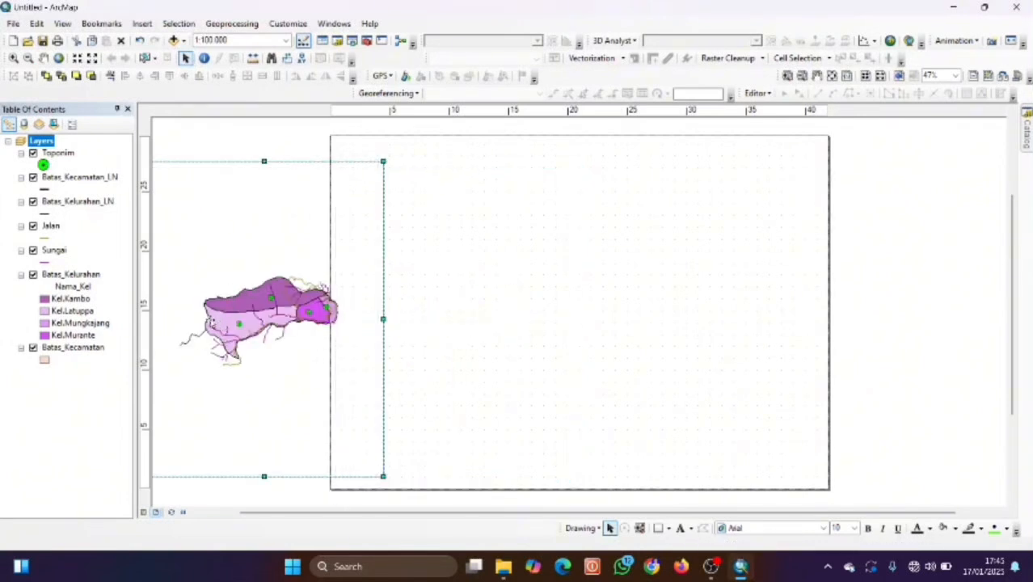
scroll(522, 348, down, 1)
scroll(521, 348, down, 2)
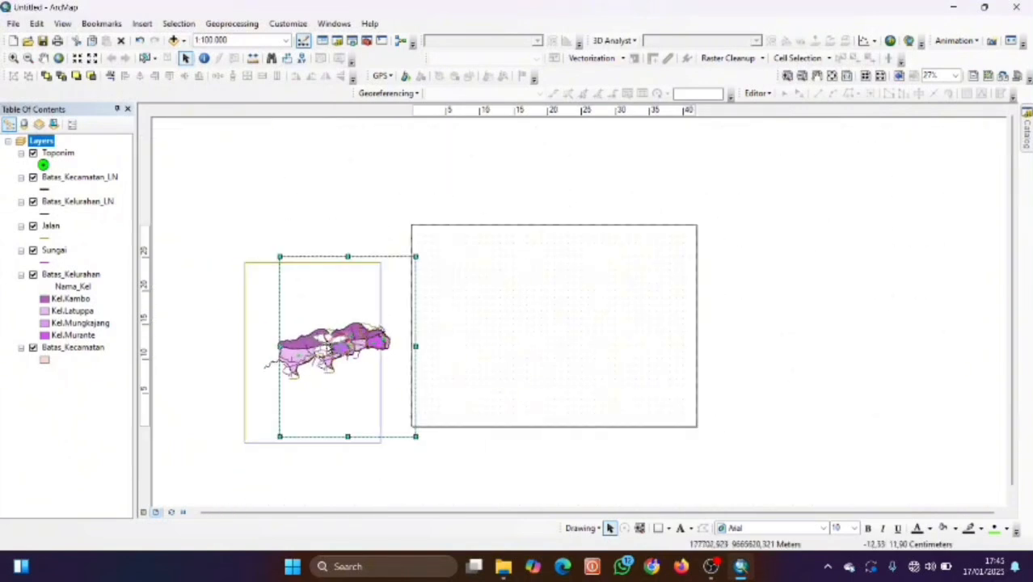
scroll(530, 315, down, 1)
scroll(529, 315, up, 2)
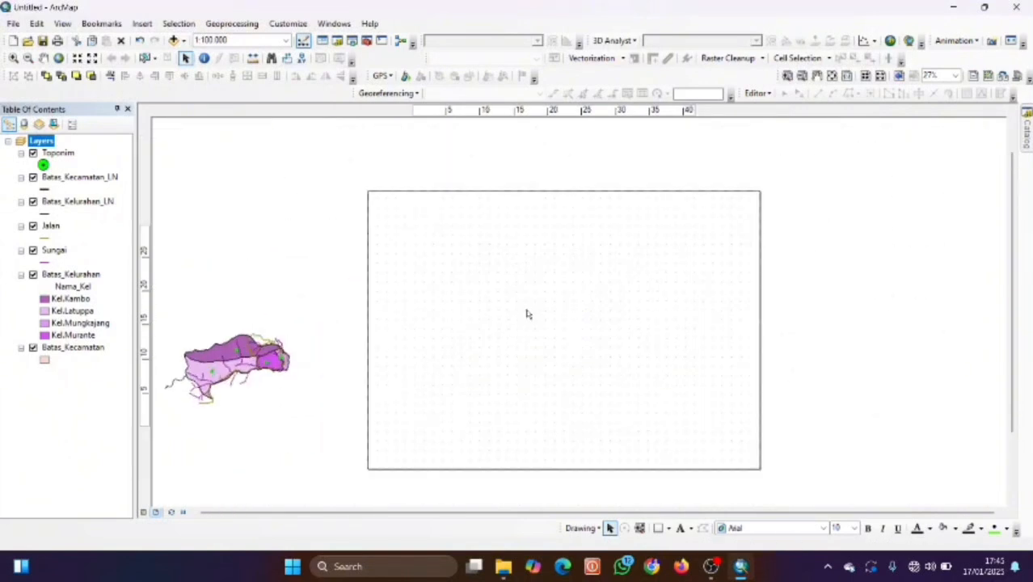
scroll(407, 320, down, 2)
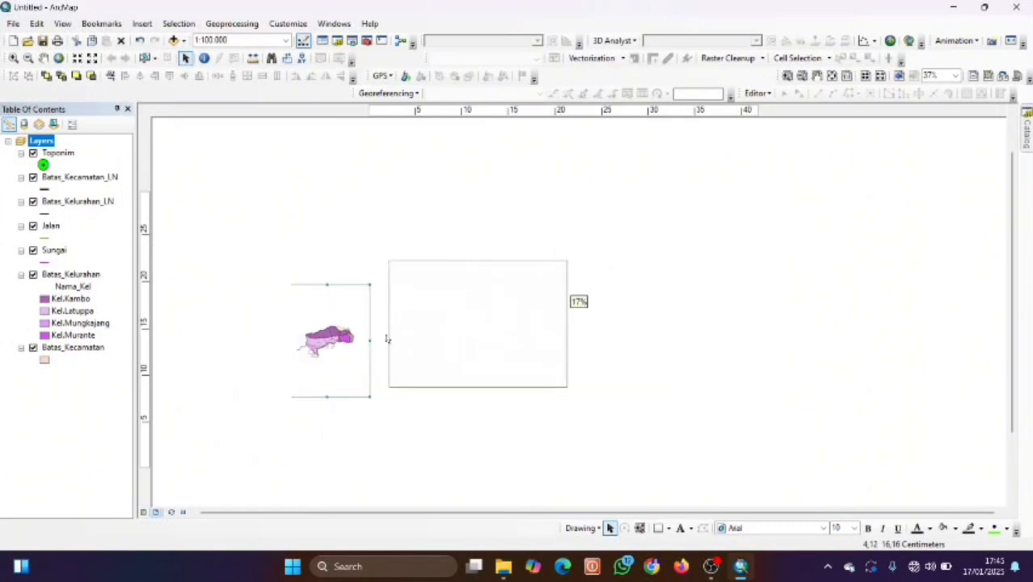
drag(342, 351, 306, 406)
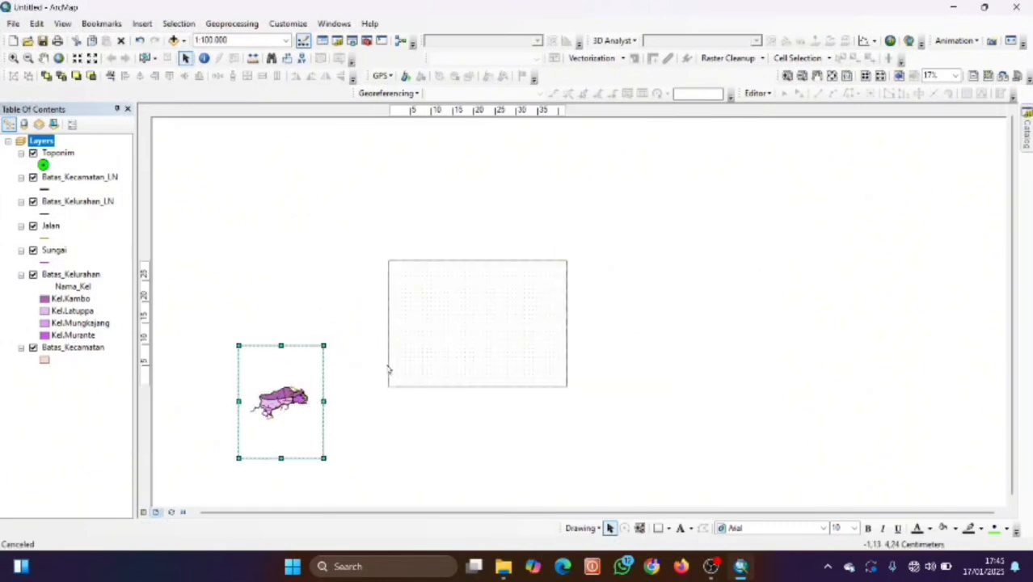
scroll(445, 341, up, 2)
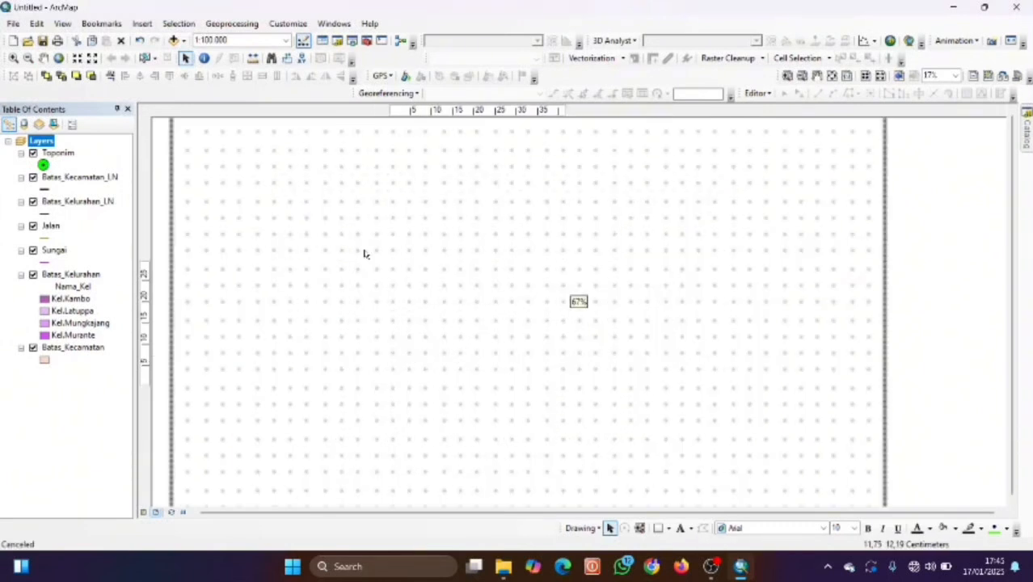
scroll(411, 328, down, 1)
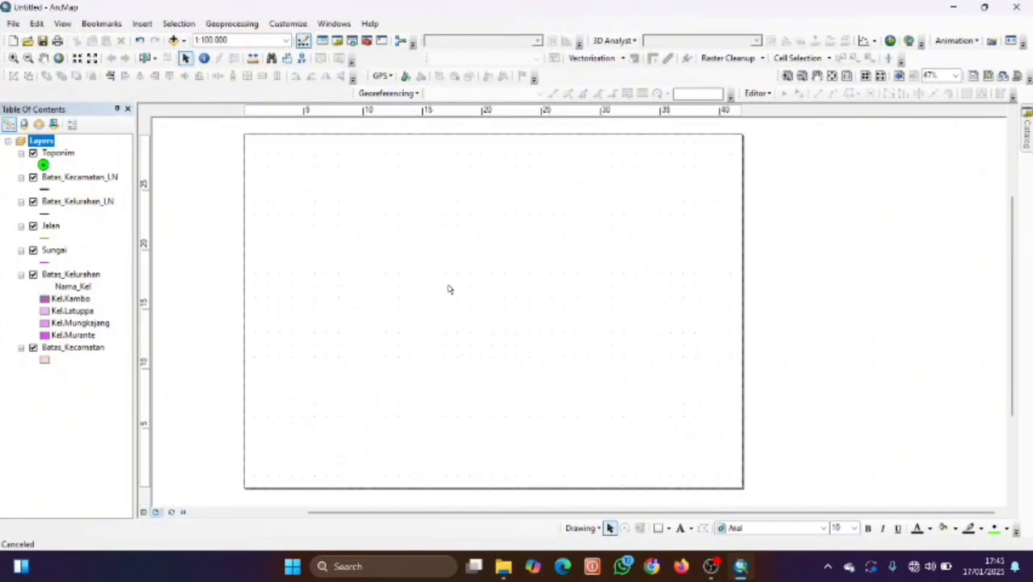
scroll(450, 289, down, 2)
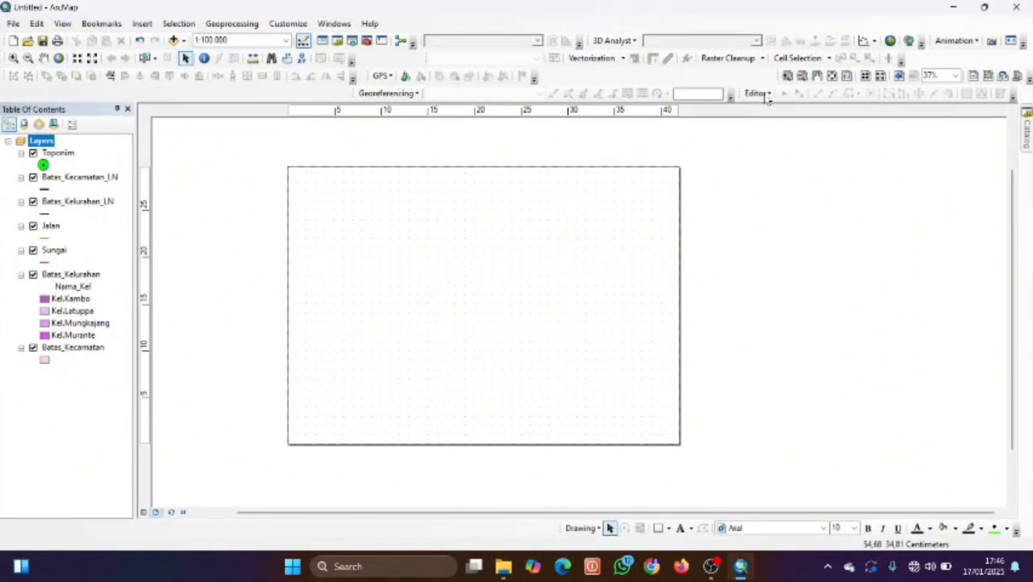
Zoom into the page's top-left corner with Layout Zoom In, then return to Select Elements.
click(10, 58)
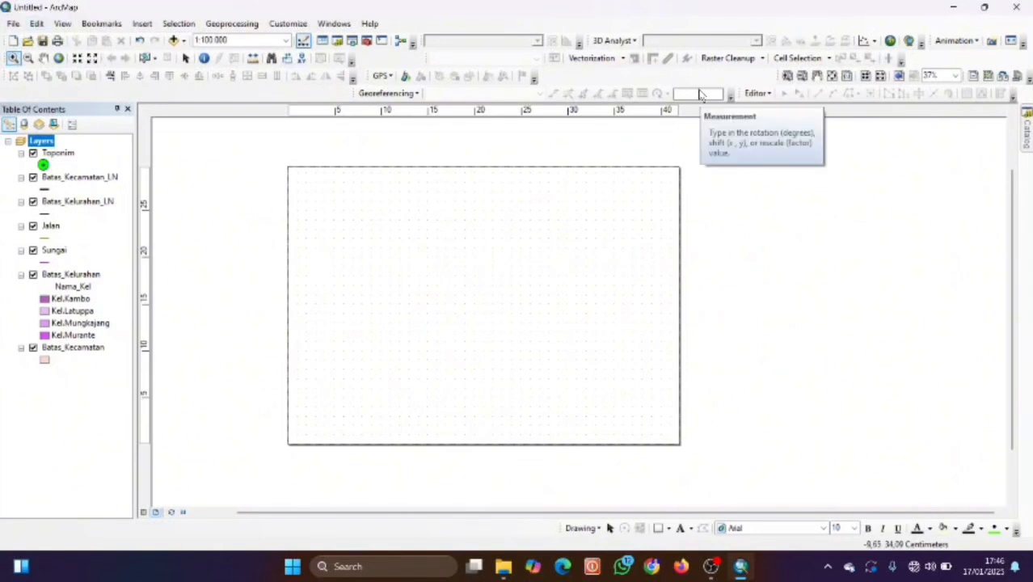
click(789, 77)
drag(247, 151, 323, 192)
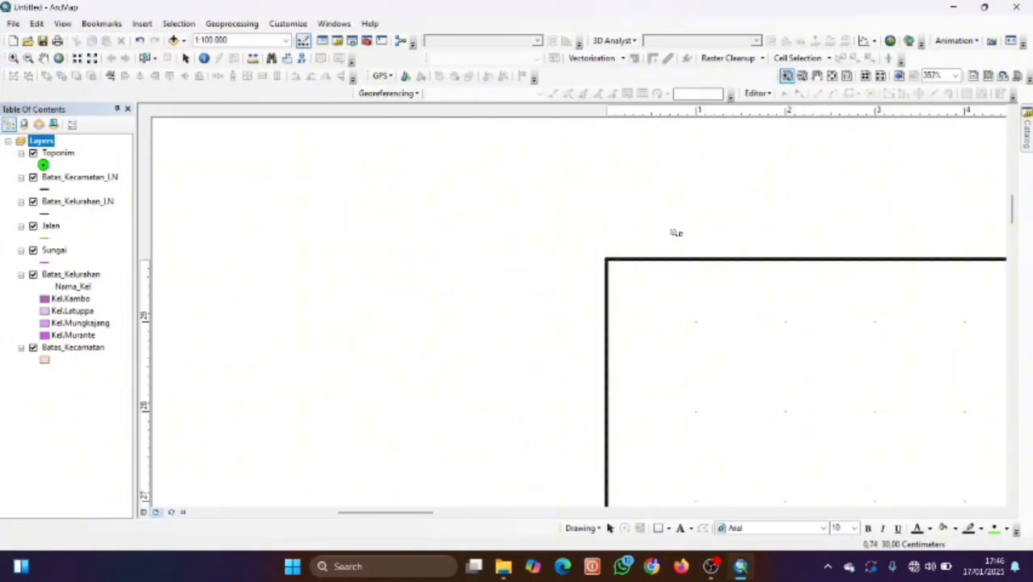
key(Down)
key(Right)
key(Up)
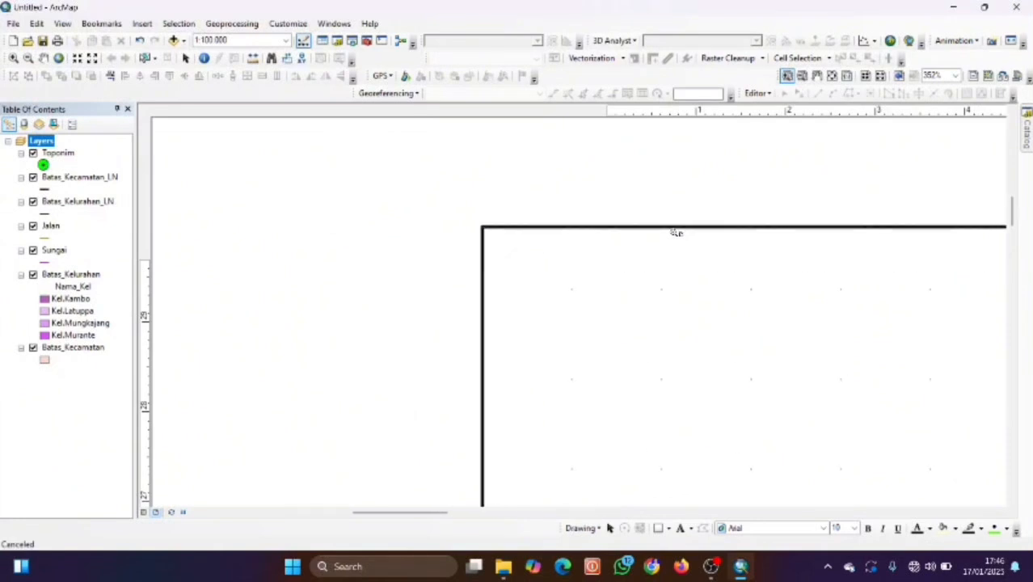
key(Right)
key(Down)
key(Right)
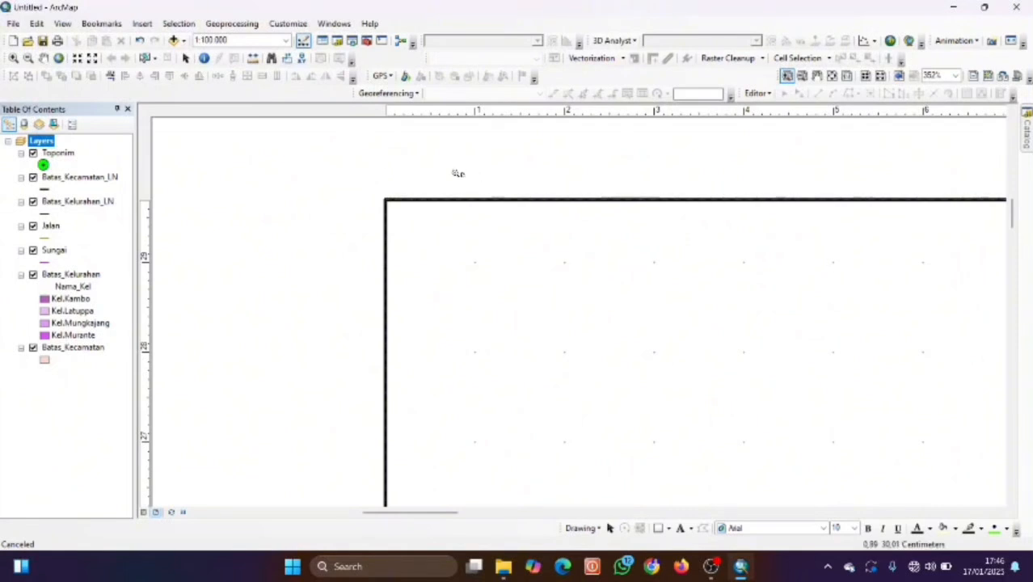
click(185, 58)
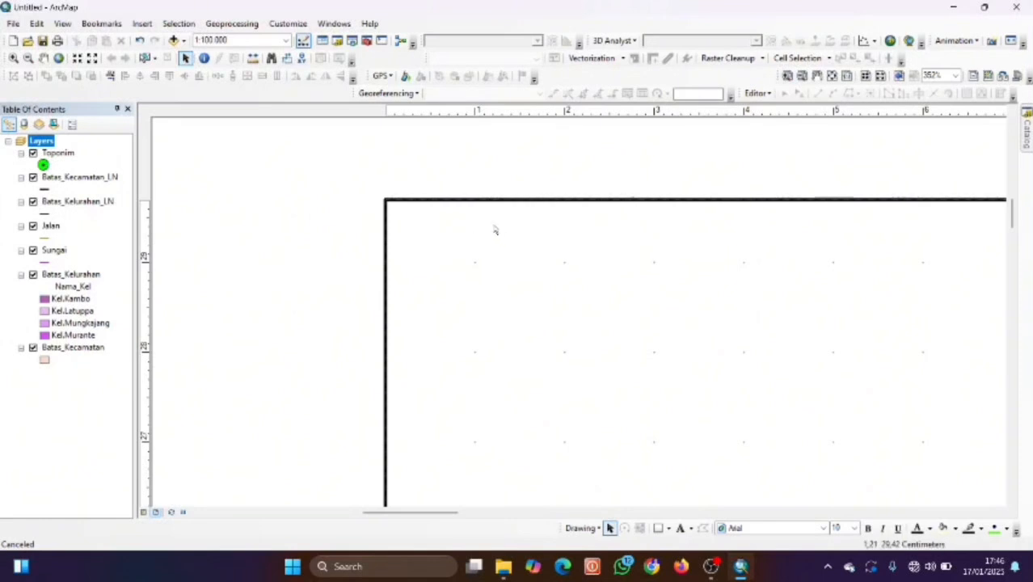
scroll(495, 229, right, 2)
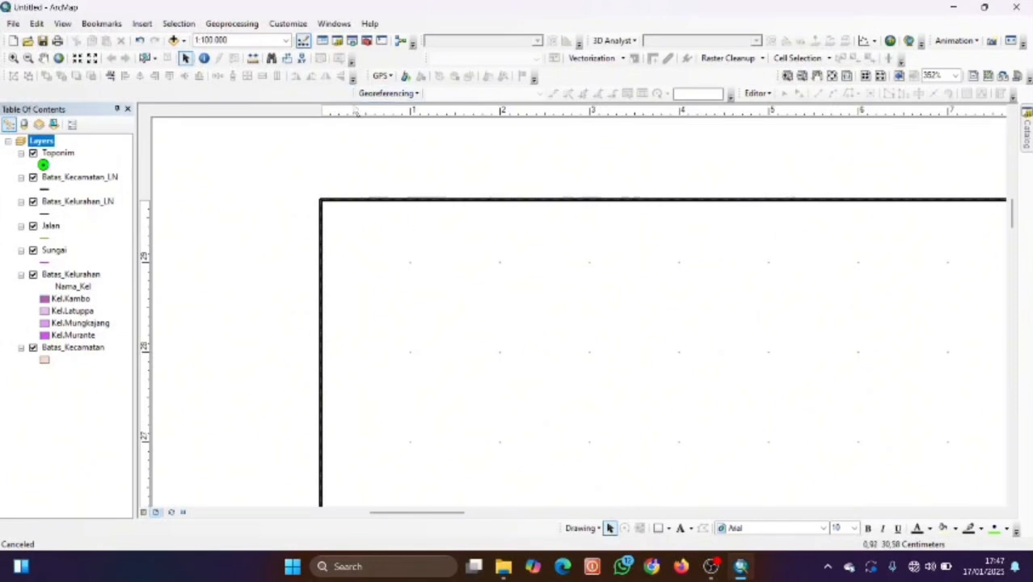
Place one vertical guide near the page's left edge, deleting the extra duplicate guides.
right_click(347, 119)
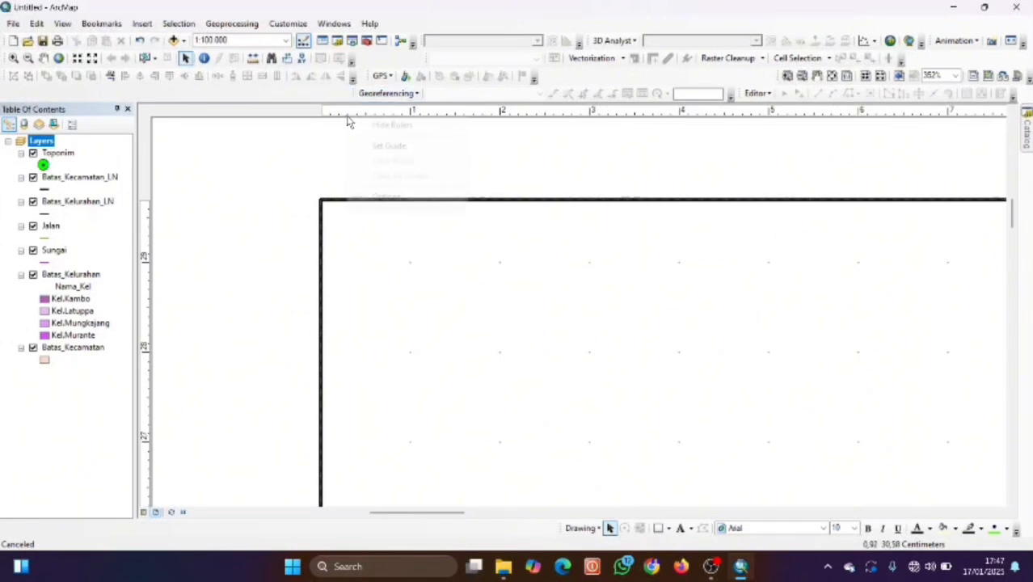
click(339, 117)
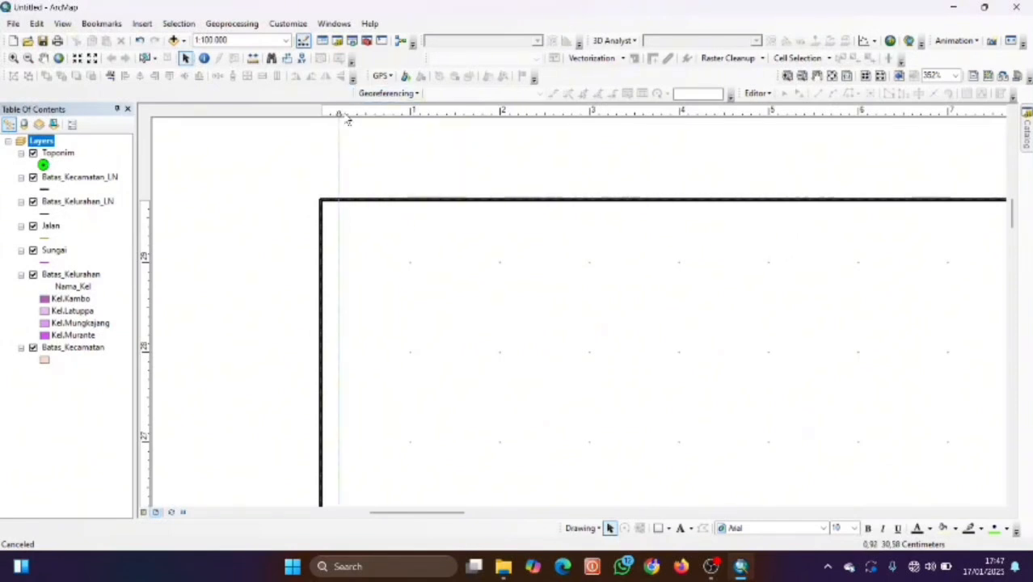
right_click(338, 113)
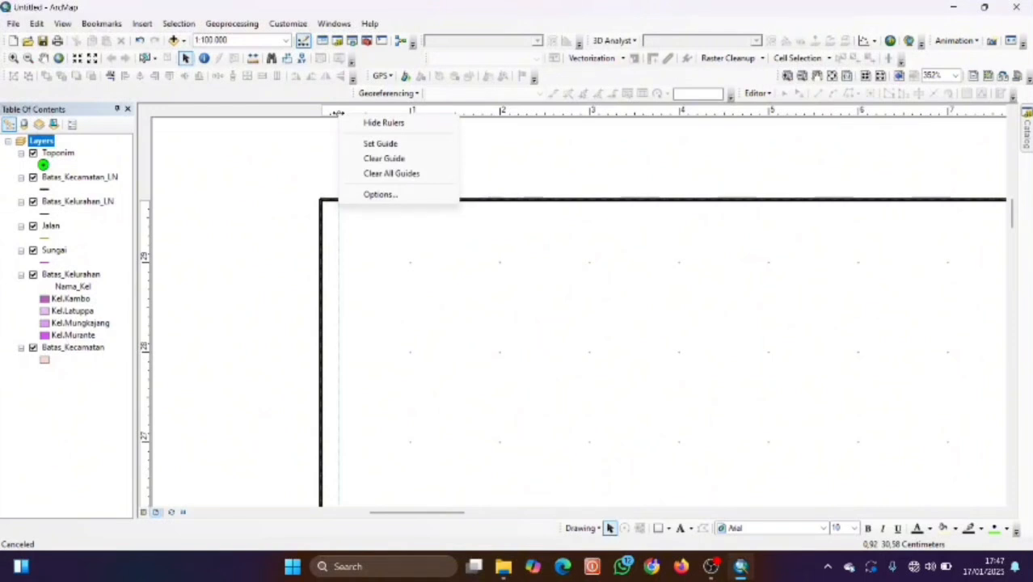
click(328, 114)
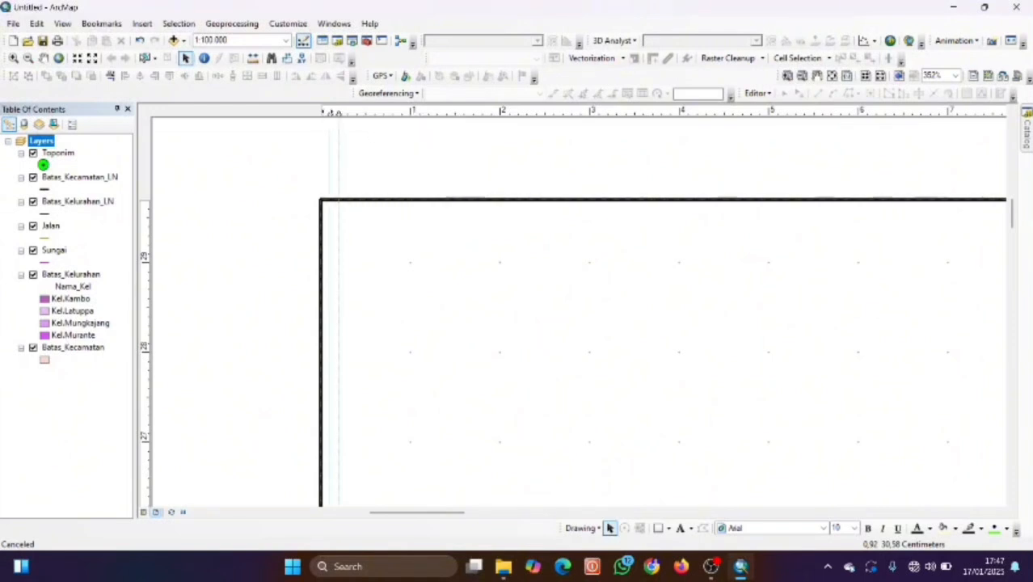
click(347, 114)
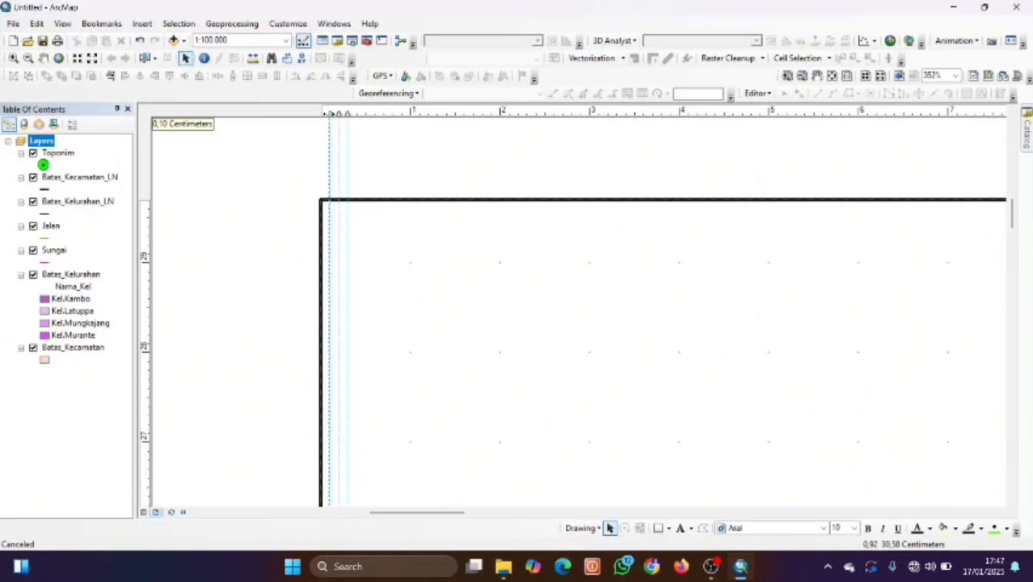
right_click(329, 114)
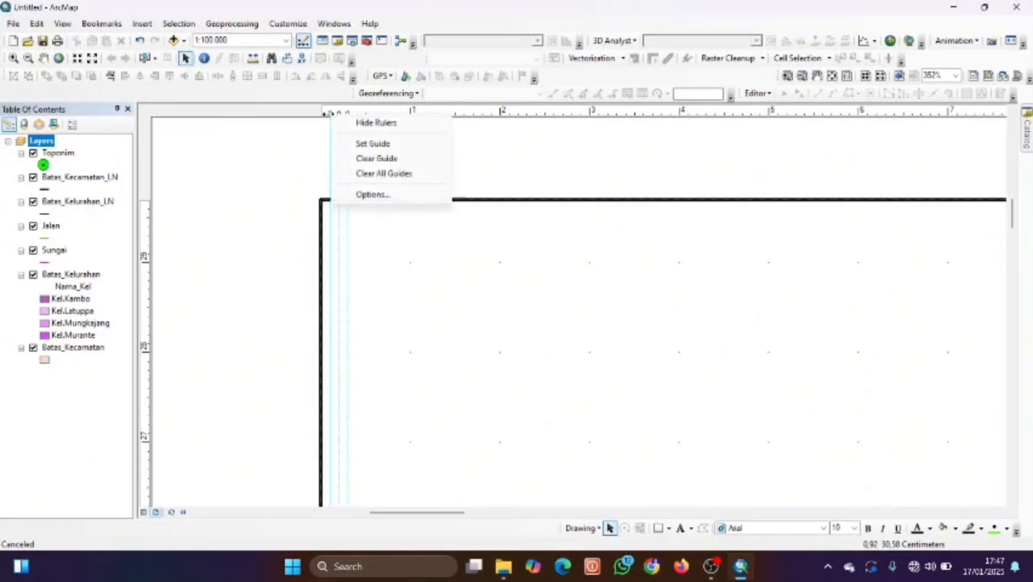
click(327, 114)
right_click(326, 114)
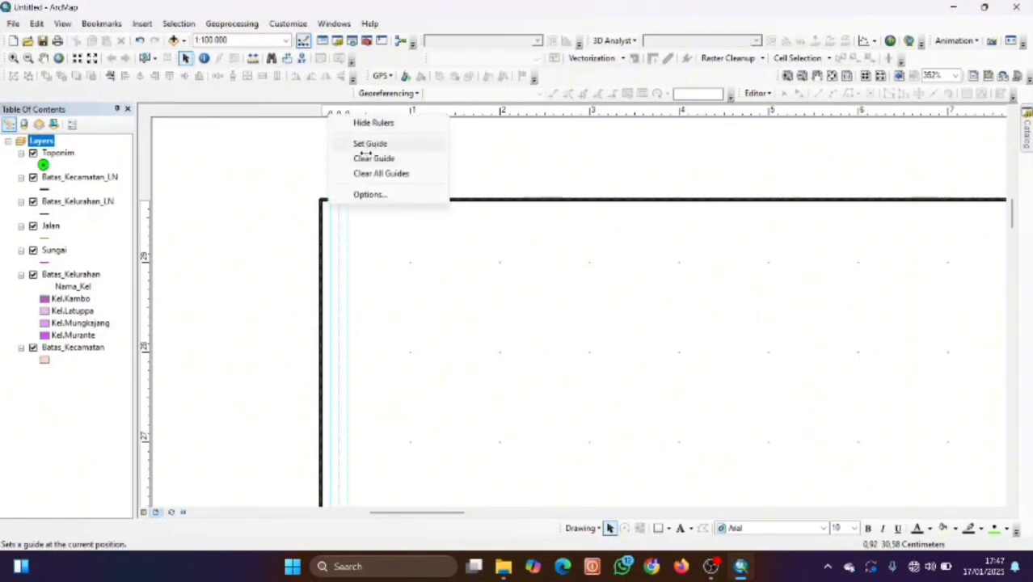
click(368, 158)
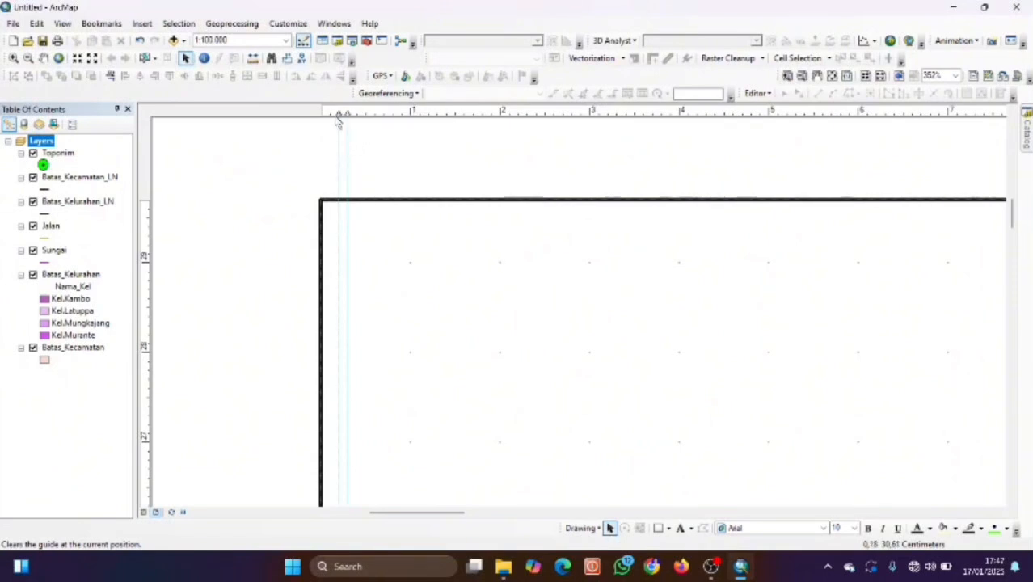
right_click(341, 115)
click(380, 158)
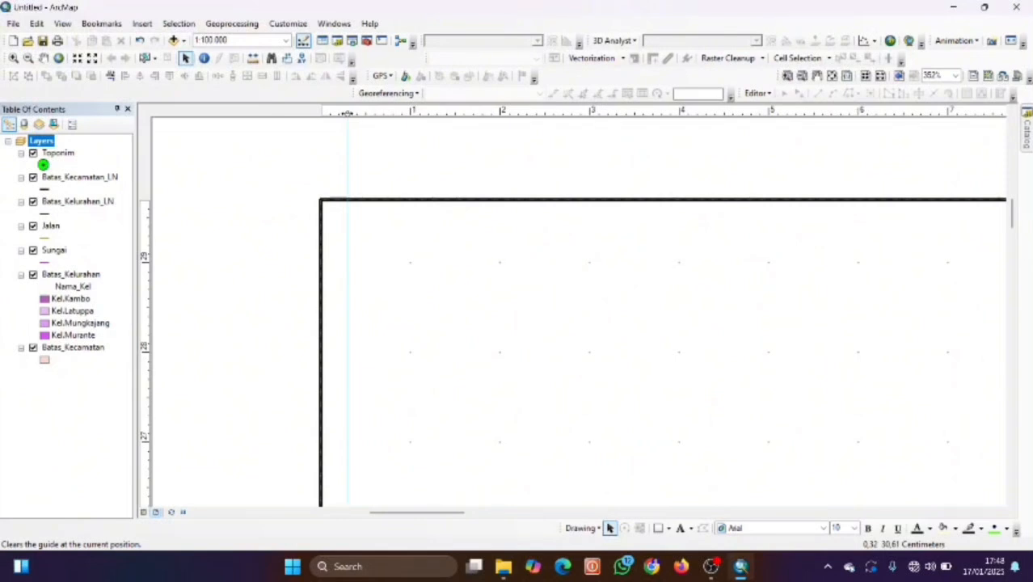
drag(347, 113, 357, 113)
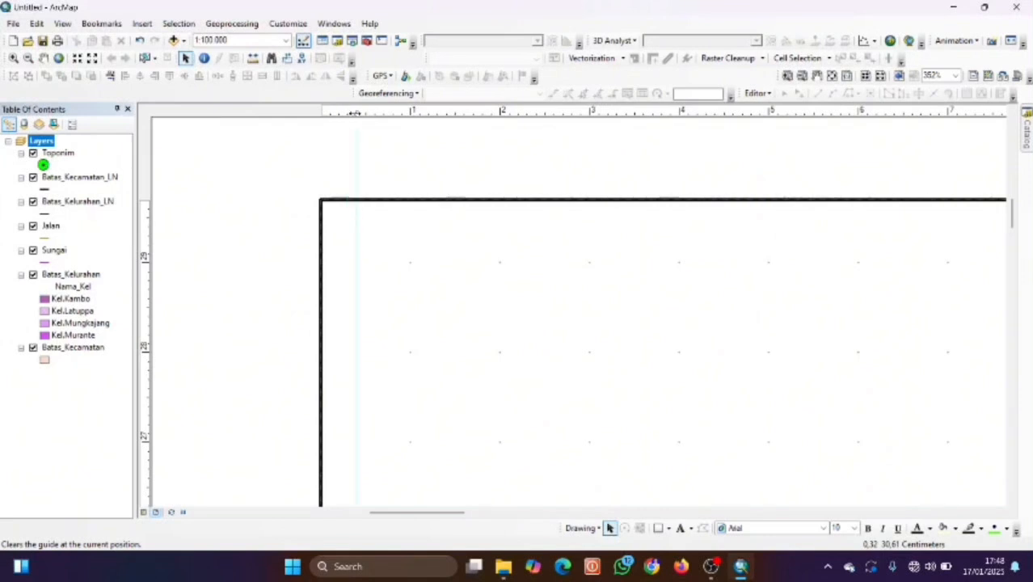
Add a vertical guide at 1 cm on the horizontal ruler as the left margin.
click(411, 112)
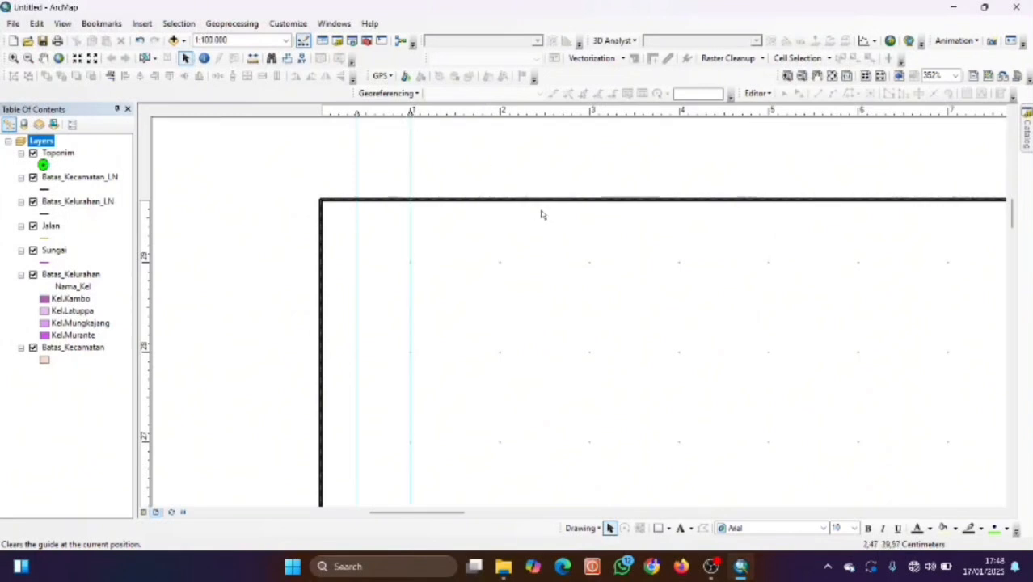
scroll(622, 235, right, 3)
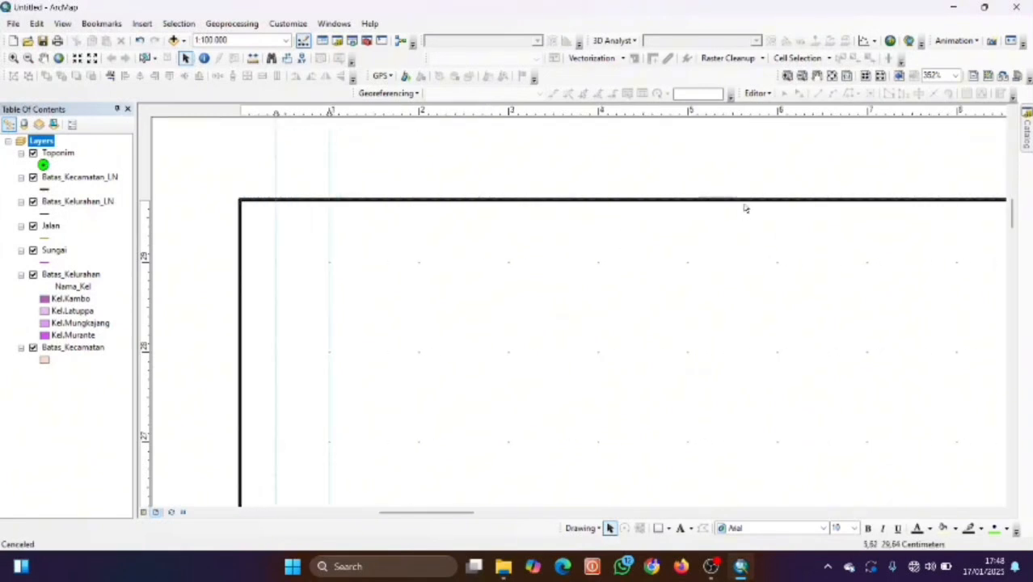
click(817, 77)
drag(776, 302, 602, 279)
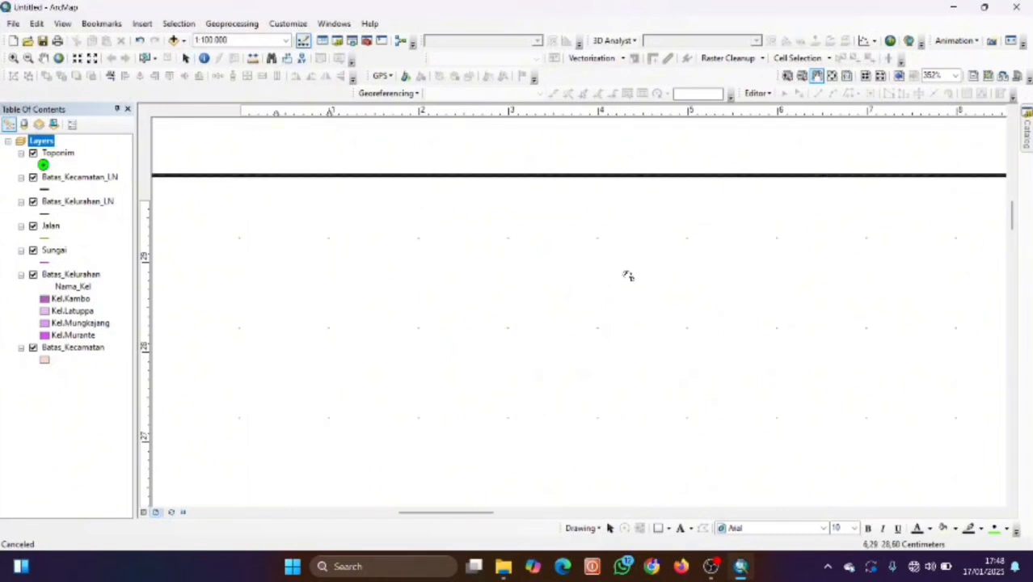
scroll(650, 273, up, 1)
scroll(650, 272, up, 2)
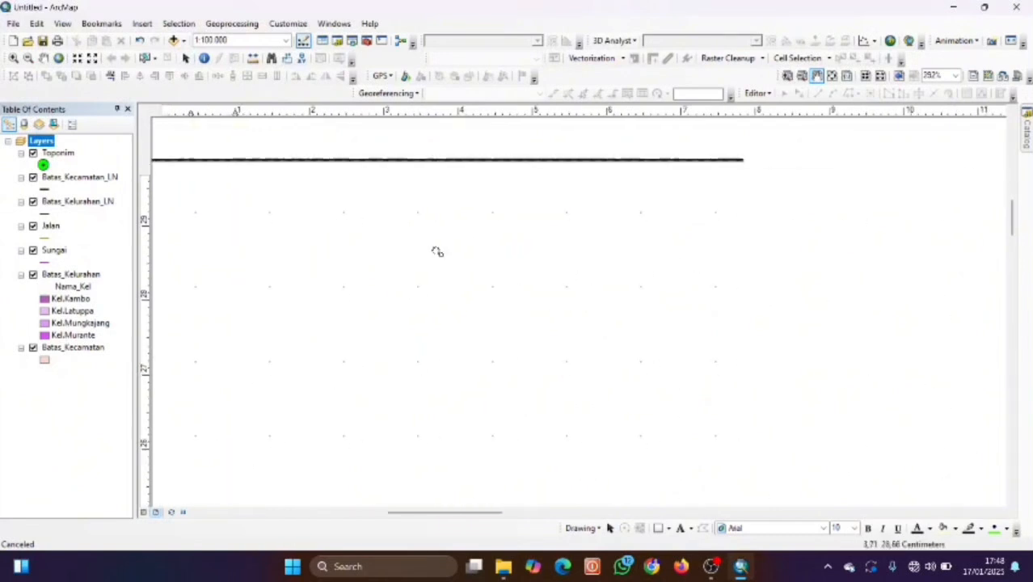
Add vertical guides at 29 cm and 29.6 cm to frame the right panel.
mouse_move(635, 265)
mouse_down()
mouse_move(453, 263)
mouse_move(645, 266)
mouse_up()
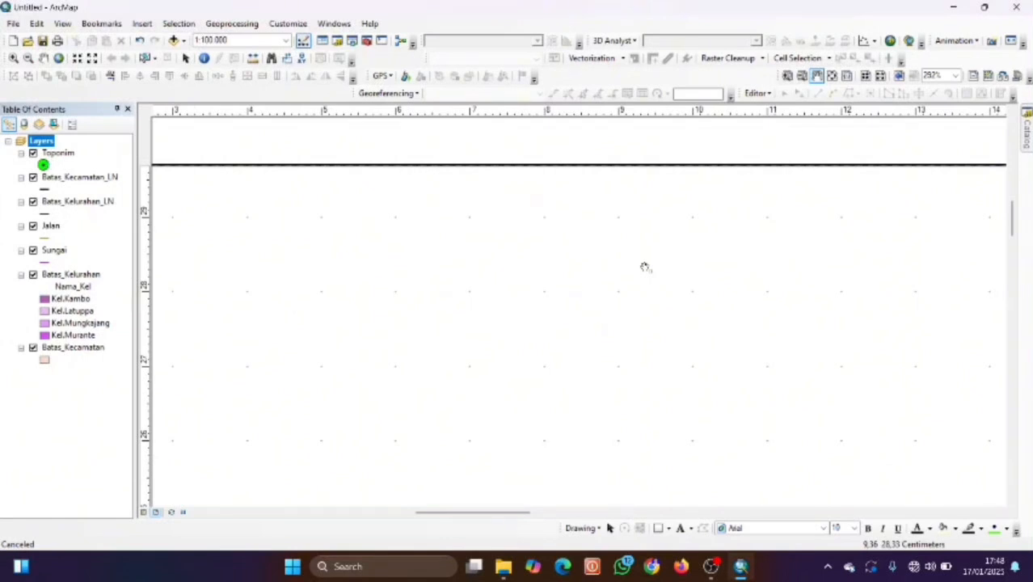
drag(979, 296, 542, 265)
drag(920, 282, 590, 274)
drag(683, 263, 471, 260)
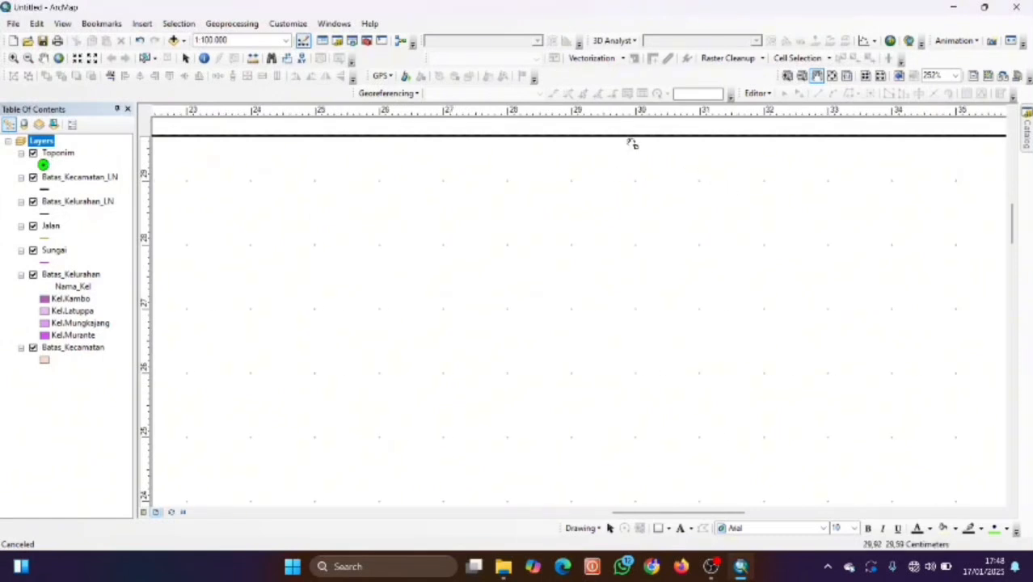
click(571, 117)
drag(572, 114, 572, 114)
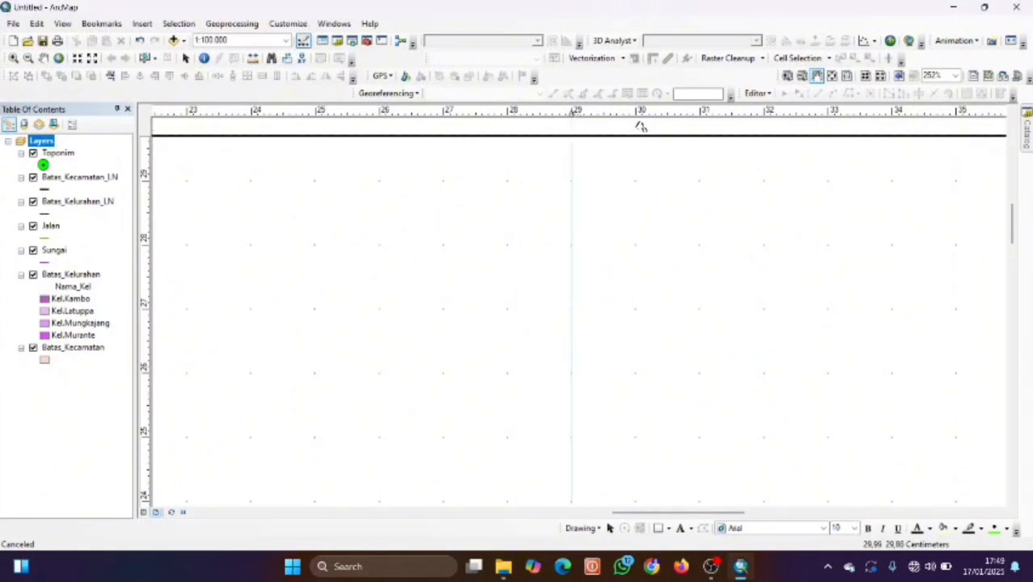
click(722, 137)
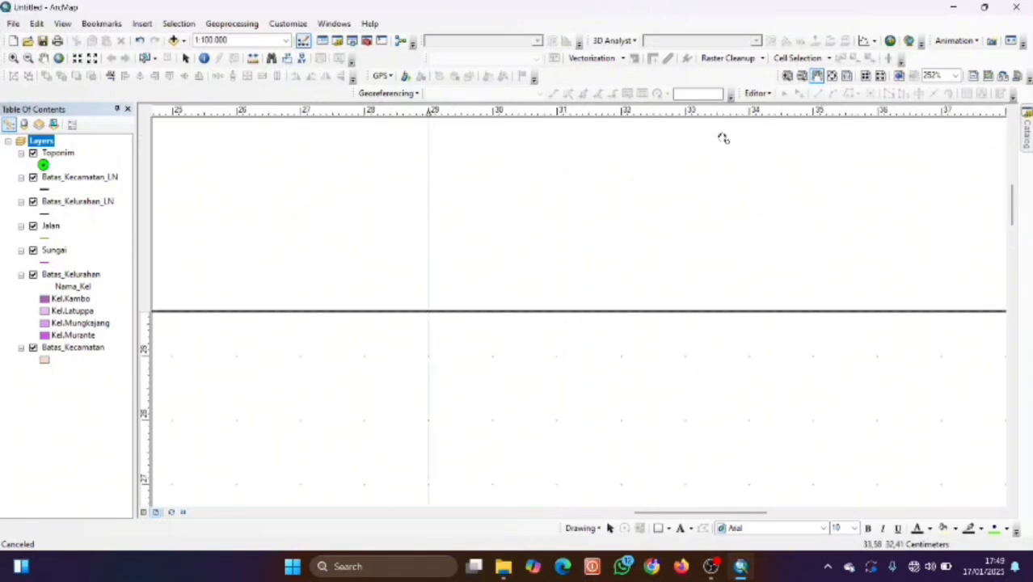
drag(745, 406, 741, 393)
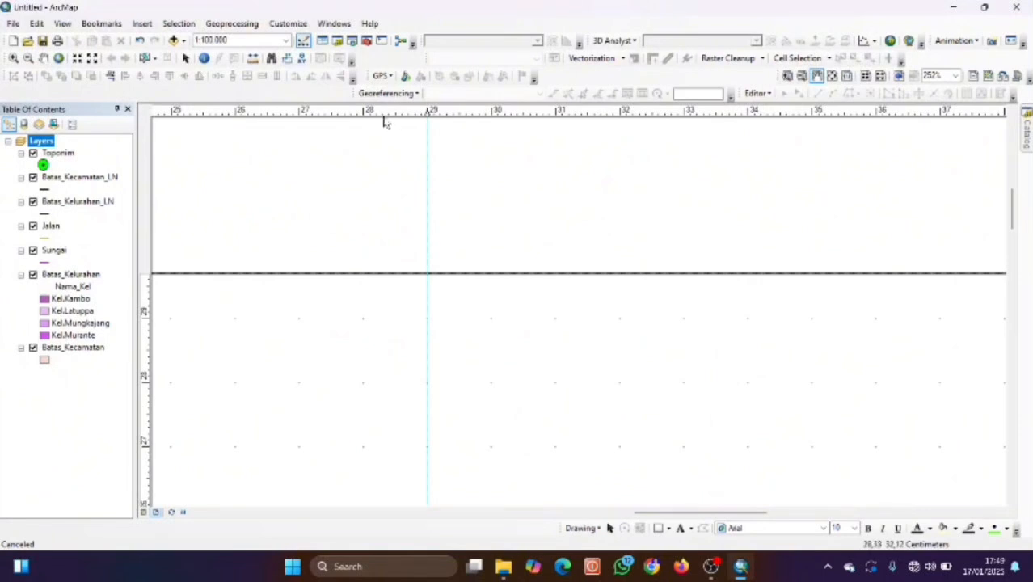
click(465, 113)
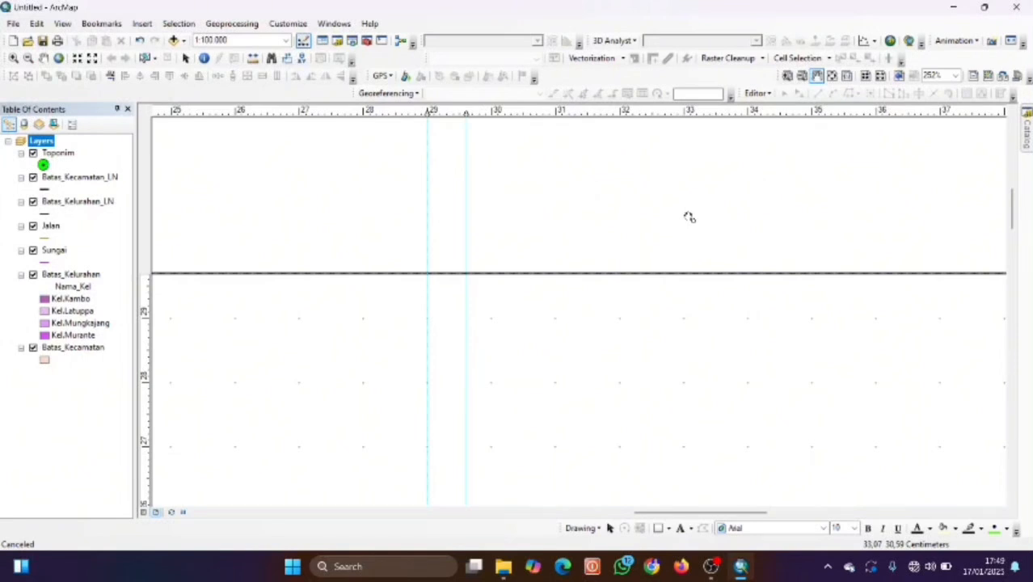
Add two vertical guides just inside the page's right edge, near 41 cm.
key(Right)
key(Right)
key(Right)
key(Right)
key(Right)
key(Right)
key(Right)
key(Right)
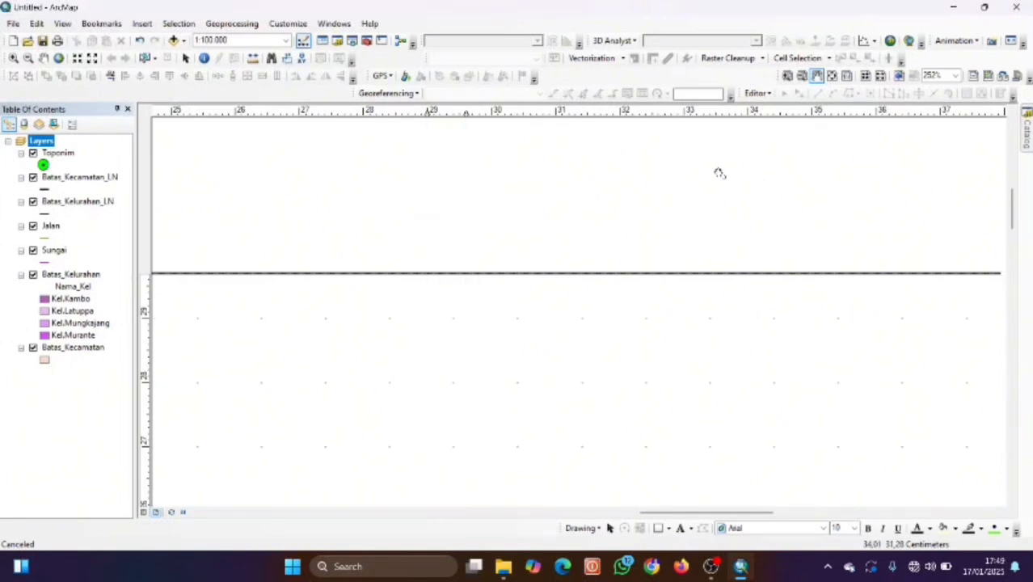
key(Right)
key(Right)
key(Right)
key(Right)
key(Right)
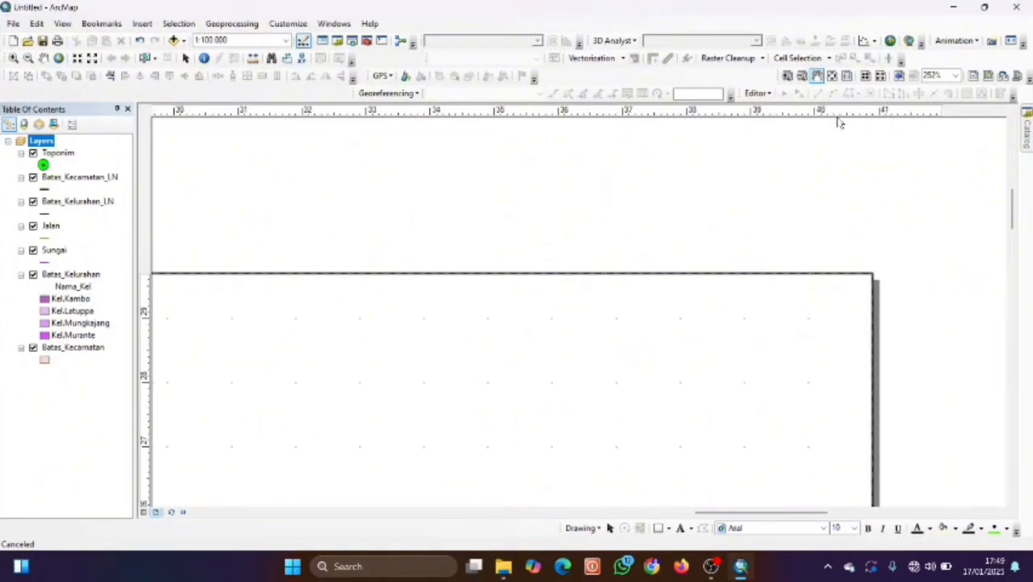
click(815, 113)
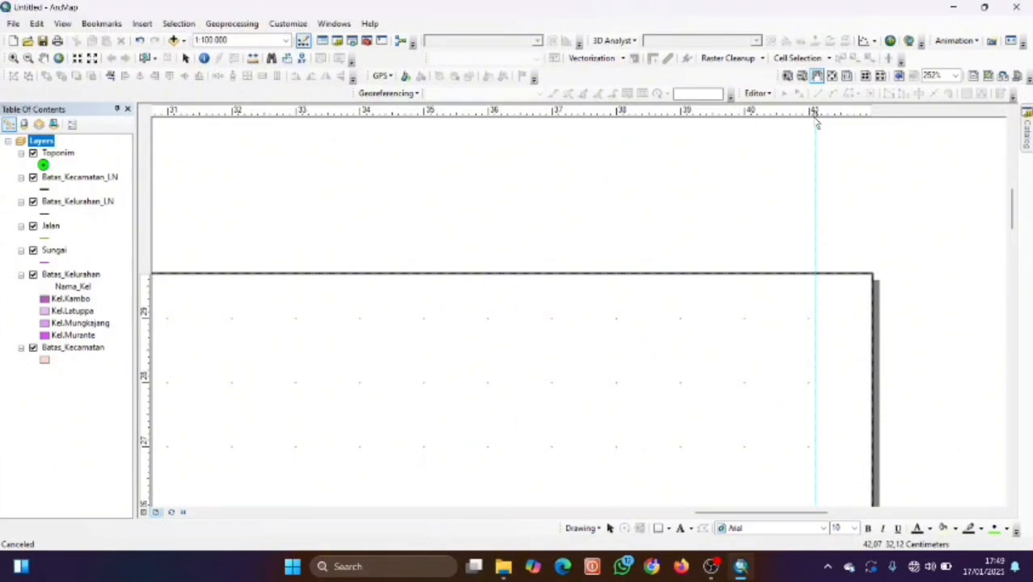
drag(813, 113, 808, 113)
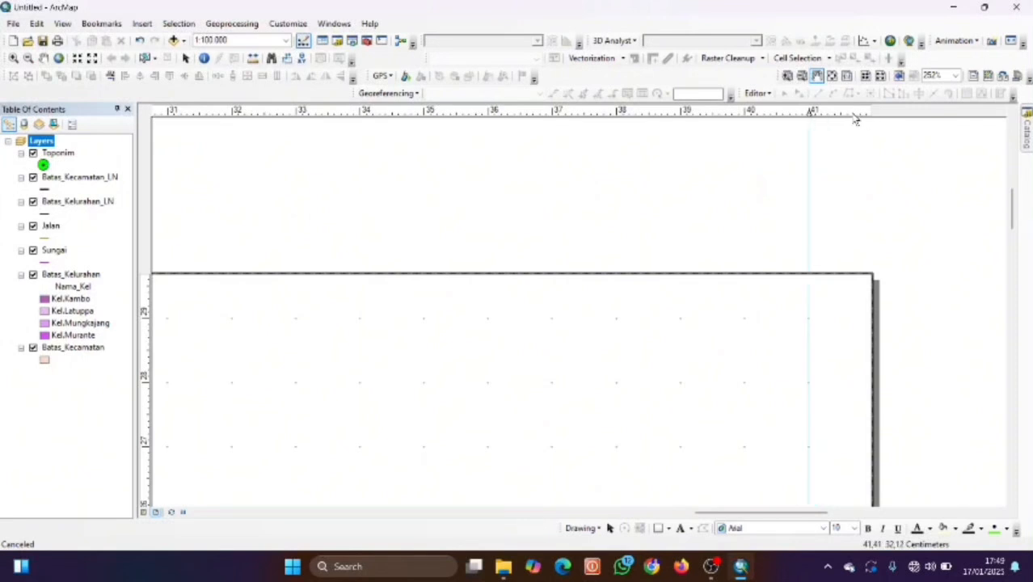
click(847, 113)
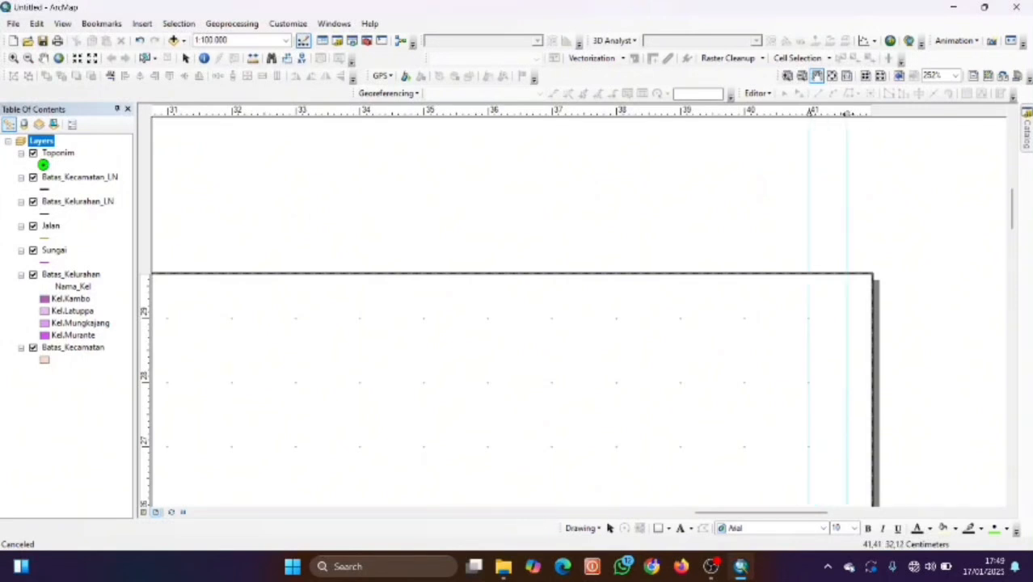
click(846, 113)
scroll(645, 316, down, 1)
scroll(644, 316, up, 3)
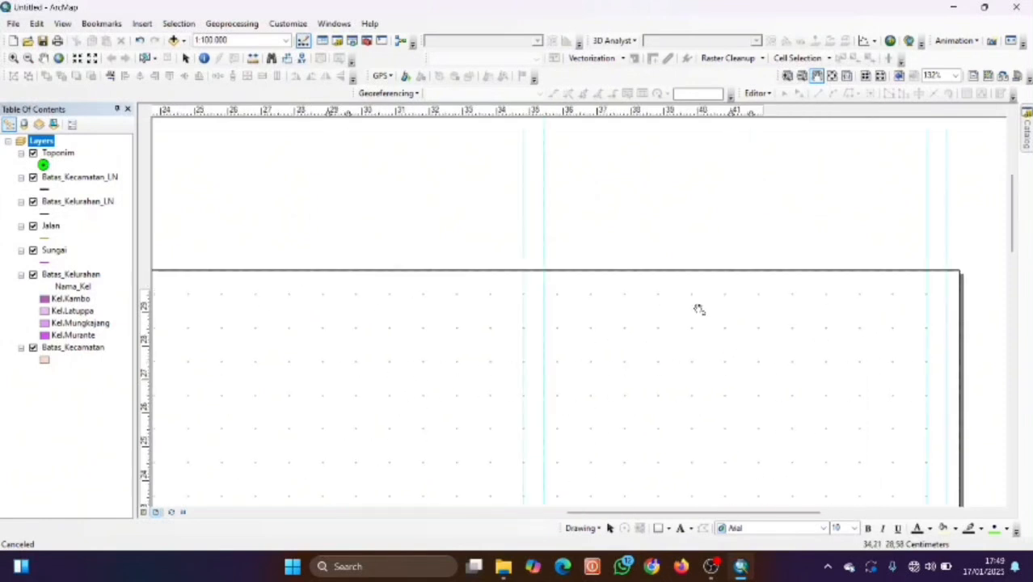
drag(387, 320, 704, 323)
drag(487, 320, 779, 328)
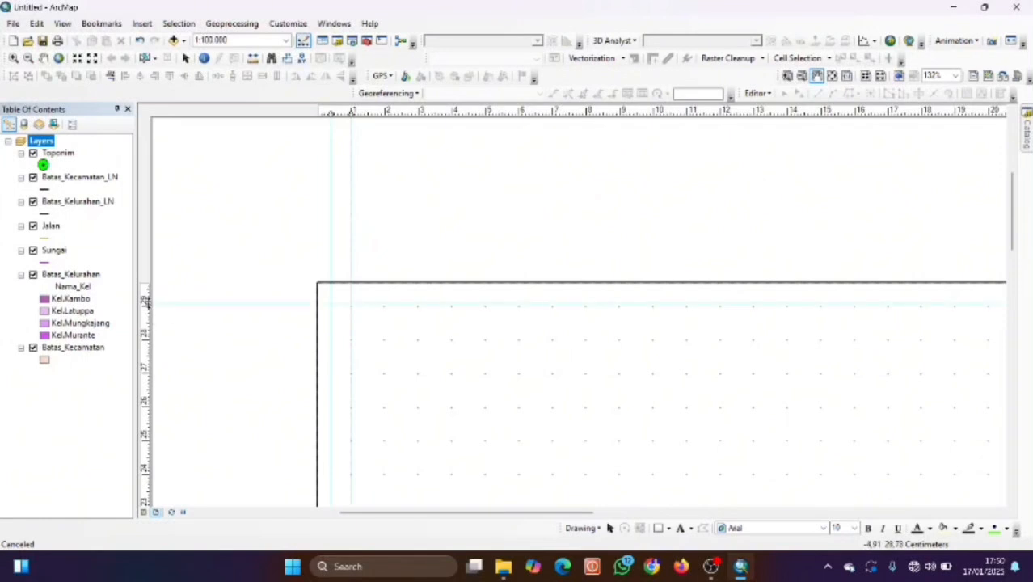
Add two horizontal guides just below the page's top edge.
click(146, 296)
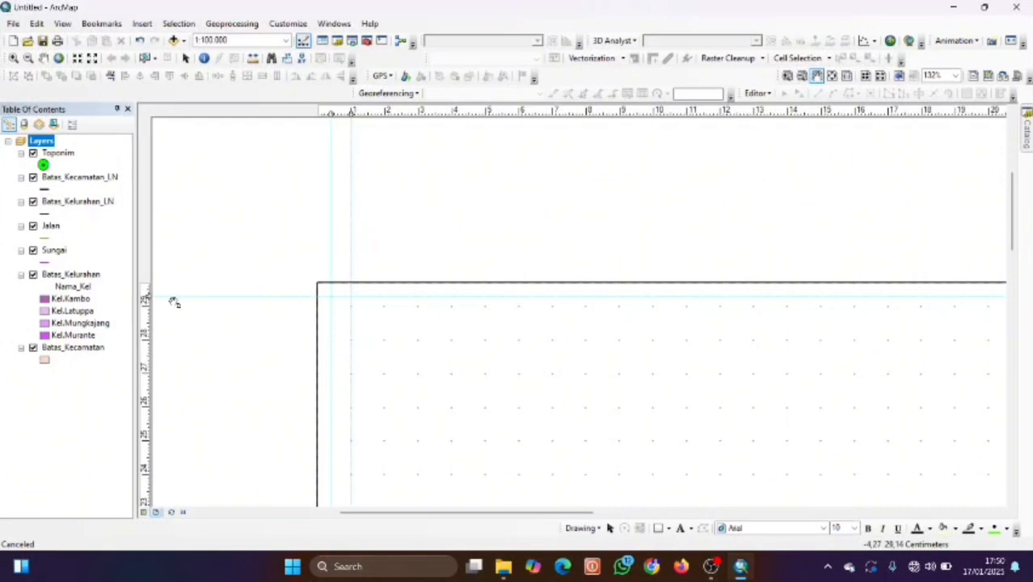
drag(148, 299, 147, 293)
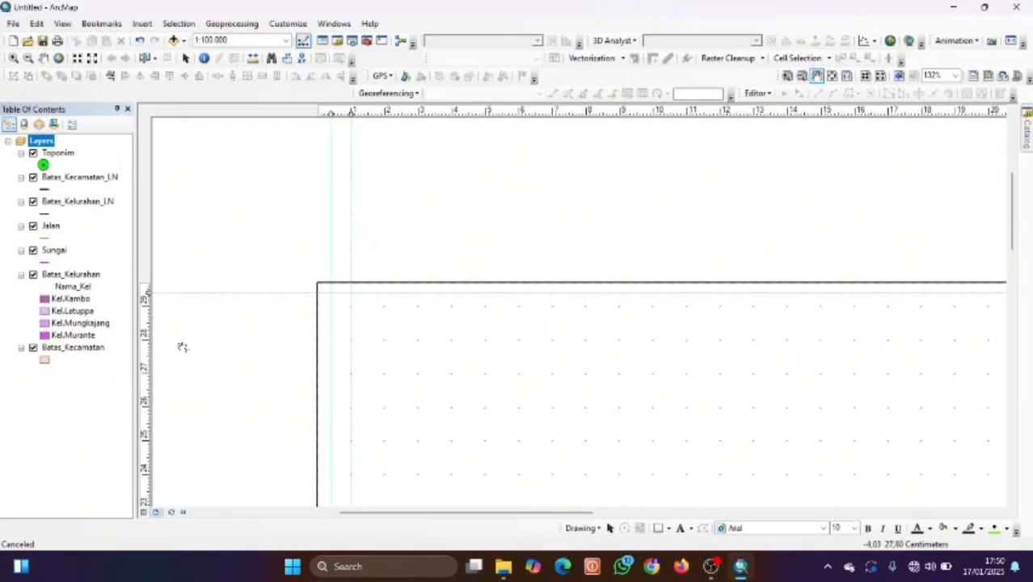
click(148, 313)
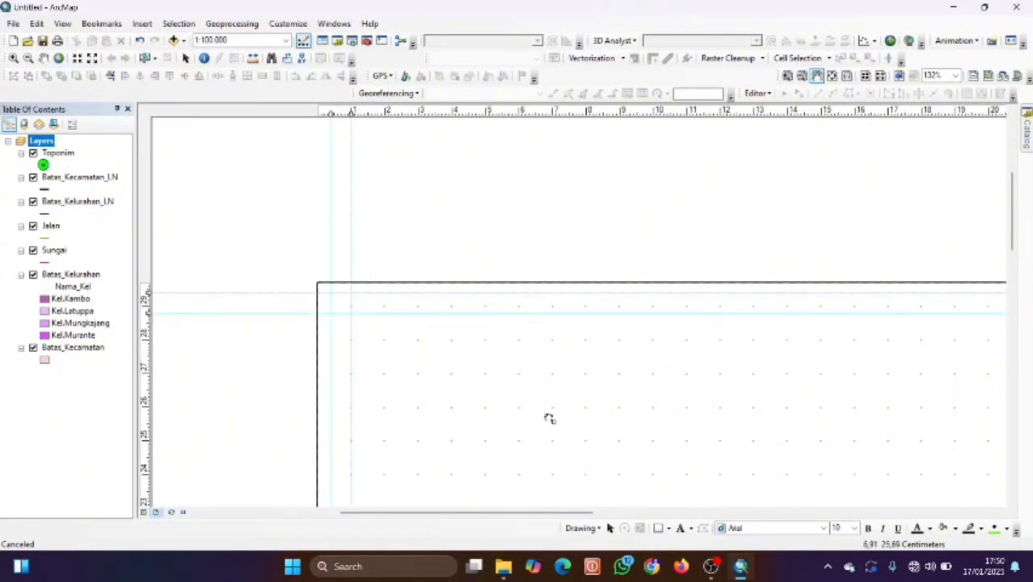
Add horizontal guides at 1 cm and 0.4 cm near the page's bottom edge.
key(Right)
key(Down)
key(Down)
key(Down)
key(Down)
key(Down)
key(Down)
key(Down)
key(Down)
key(Down)
key(Down)
key(Down)
key(Down)
key(Down)
key(Down)
key(Down)
key(Down)
key(Down)
key(Down)
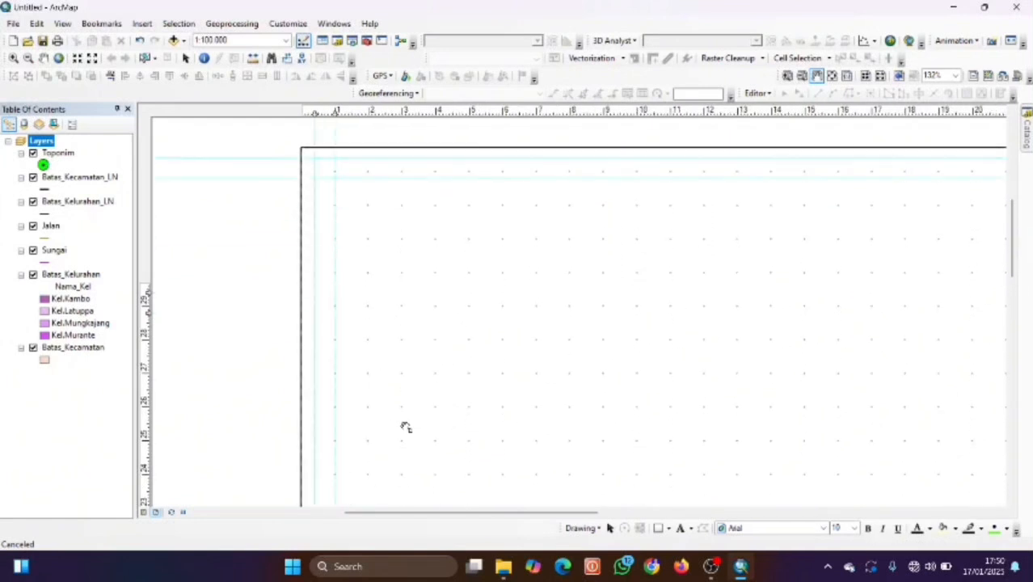
scroll(406, 426, down, 2)
scroll(411, 424, down, 3)
scroll(411, 424, up, 5)
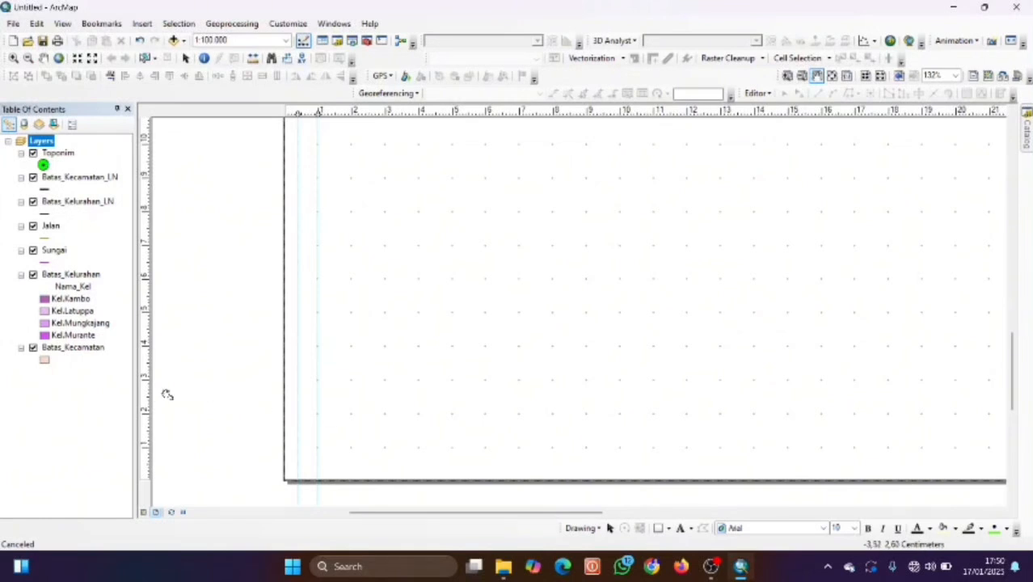
click(148, 446)
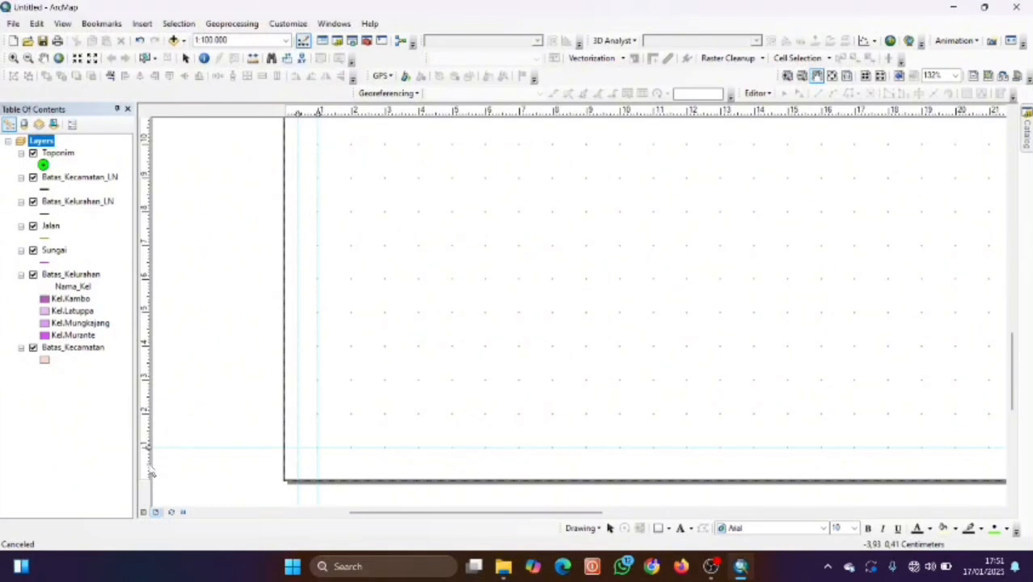
click(151, 467)
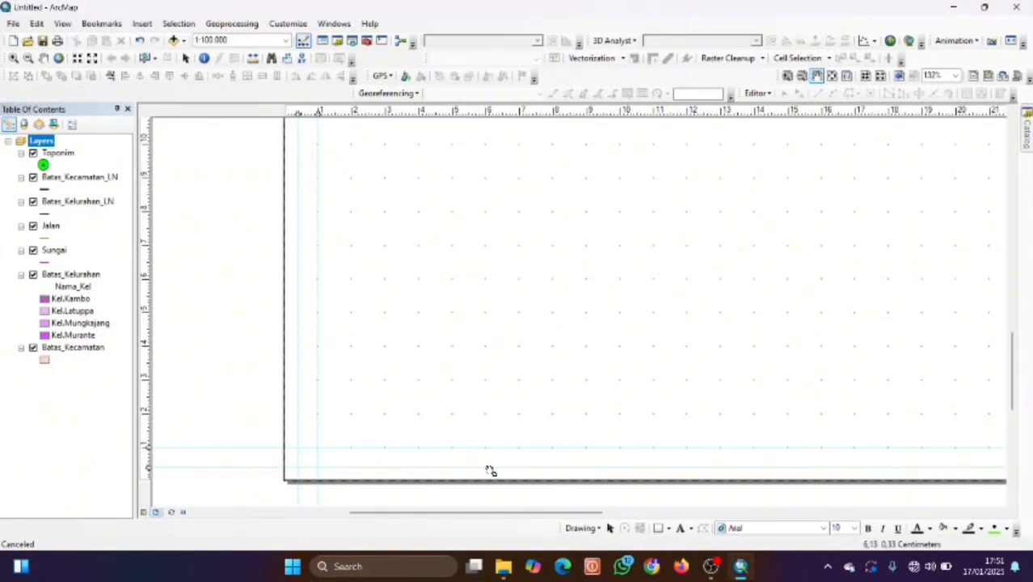
Zoom and pan the layout until the small district map frame beside the page is in view.
scroll(588, 446, up, 3)
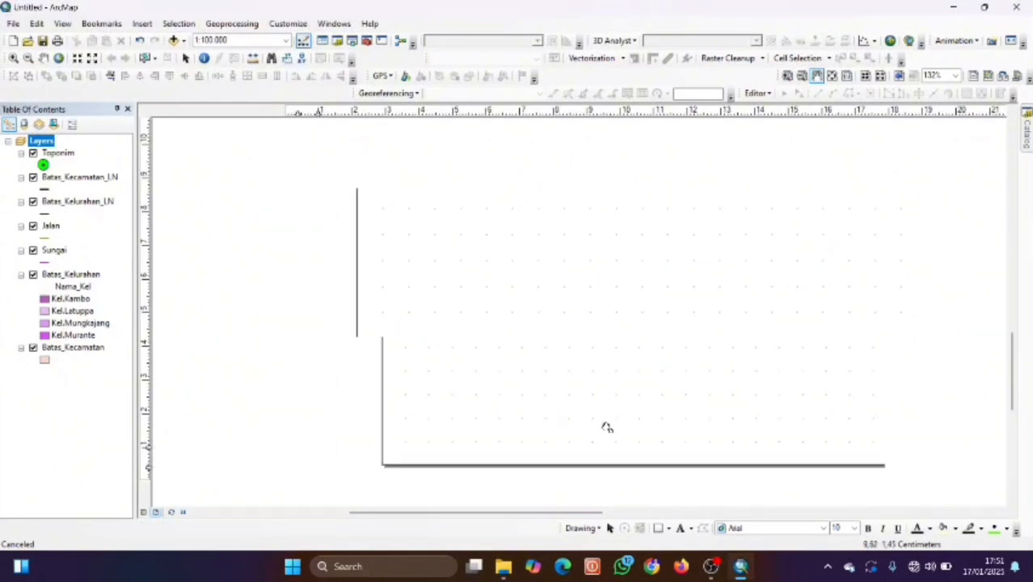
scroll(639, 428, up, 3)
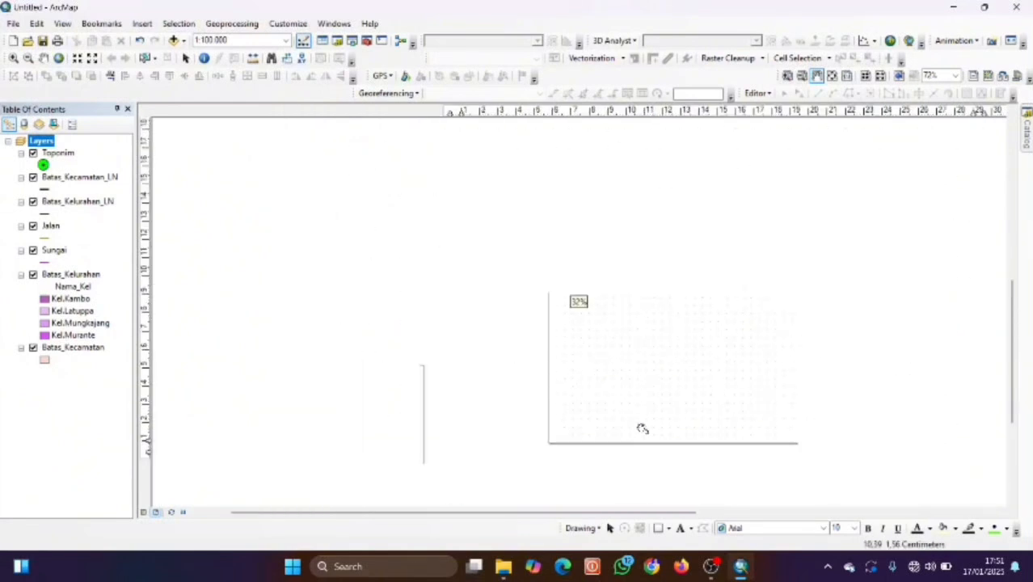
scroll(660, 421, up, 4)
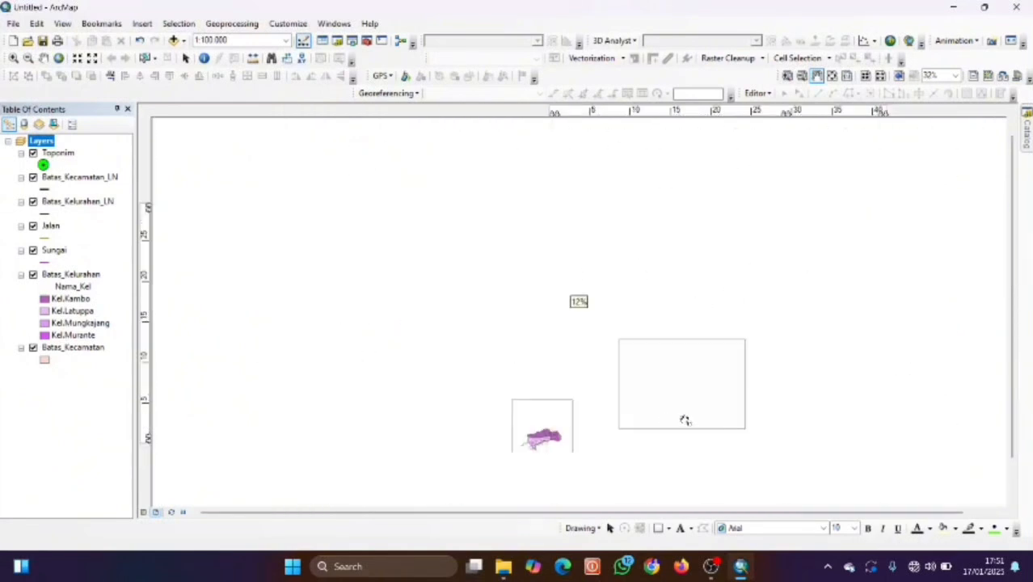
scroll(704, 398, up, 2)
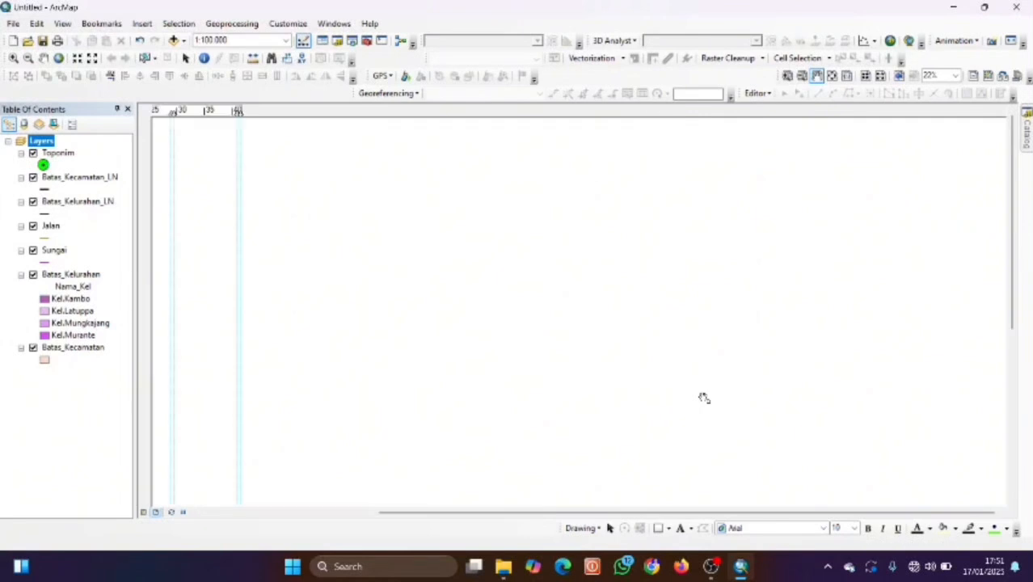
scroll(694, 375, down, 5)
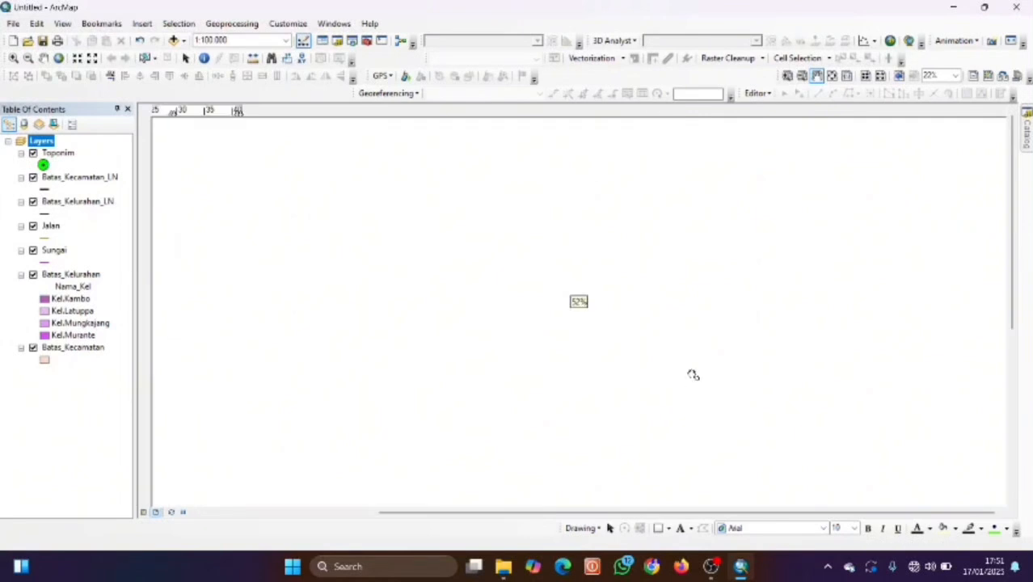
scroll(658, 374, up, 5)
scroll(658, 373, up, 2)
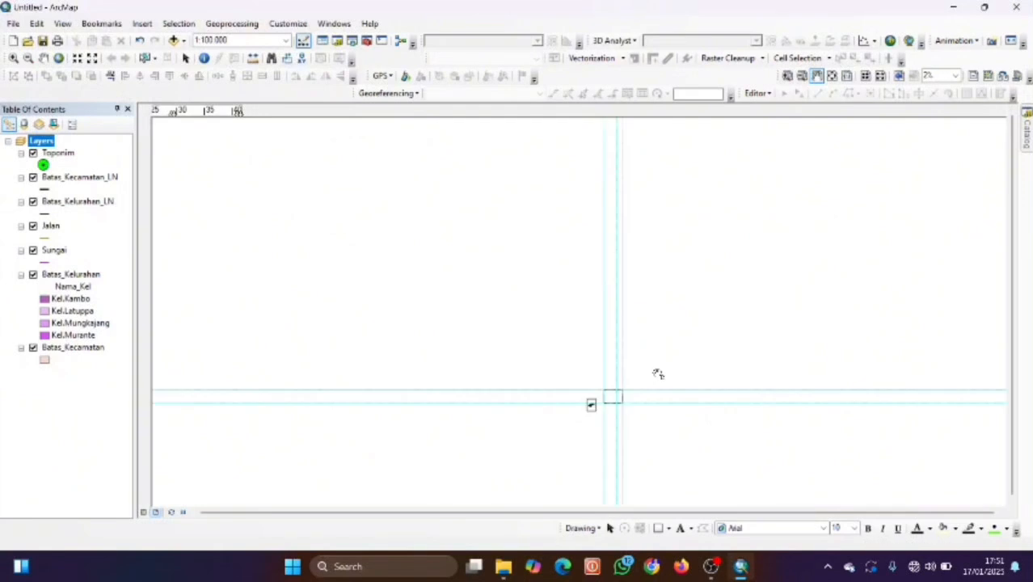
scroll(607, 374, down, 5)
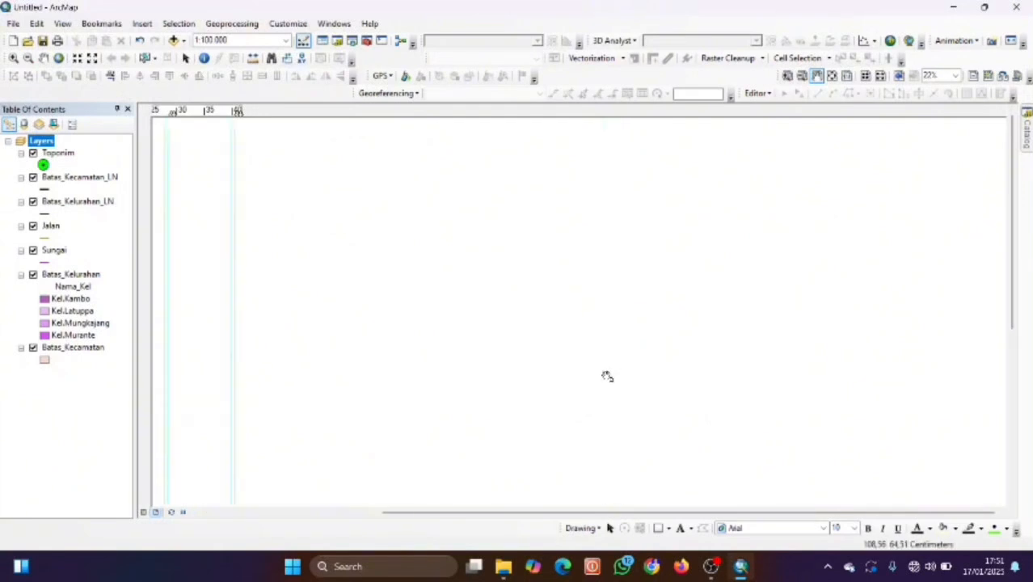
scroll(607, 375, up, 2)
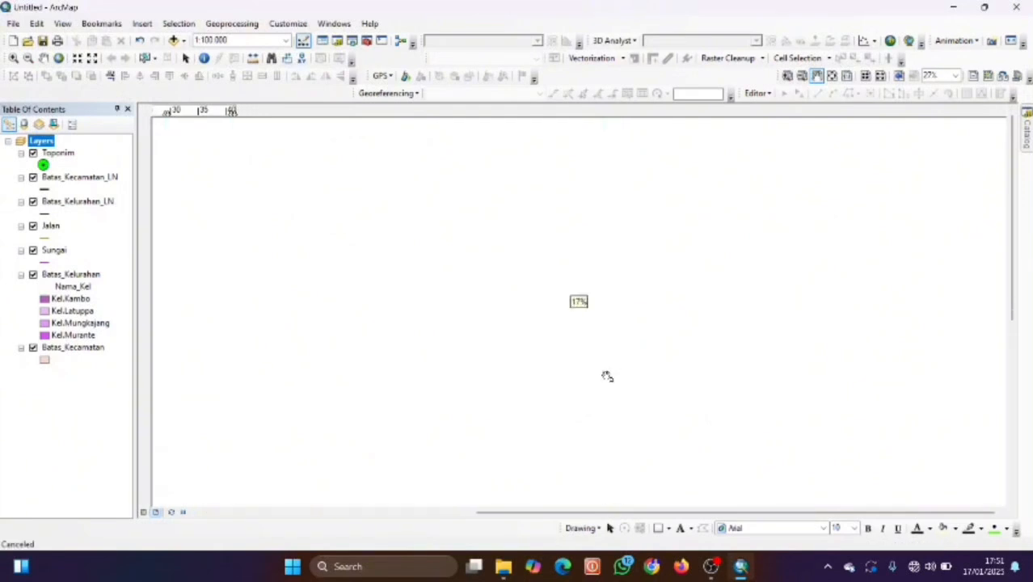
scroll(607, 376, up, 2)
drag(430, 455, 514, 337)
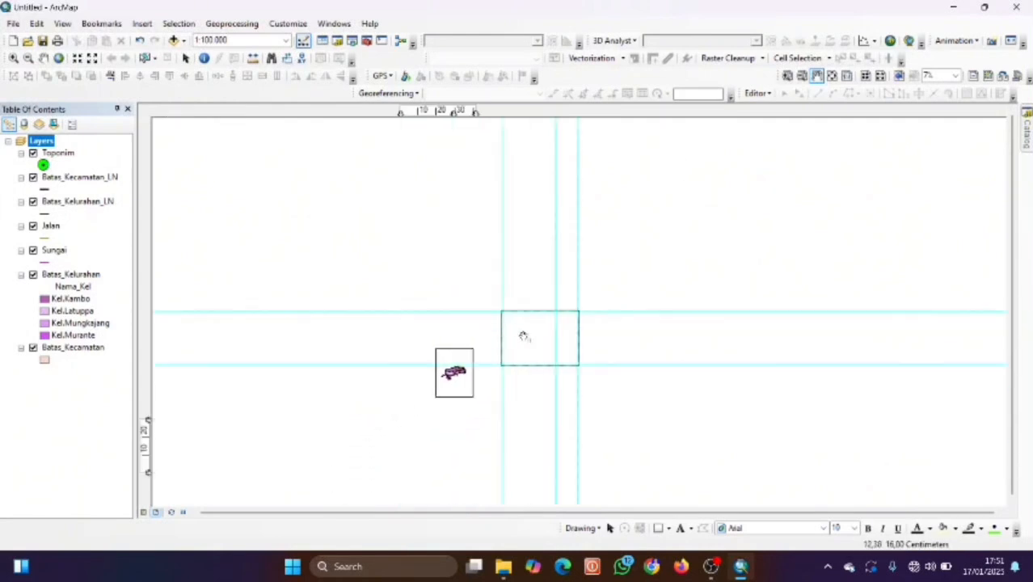
scroll(518, 334, down, 4)
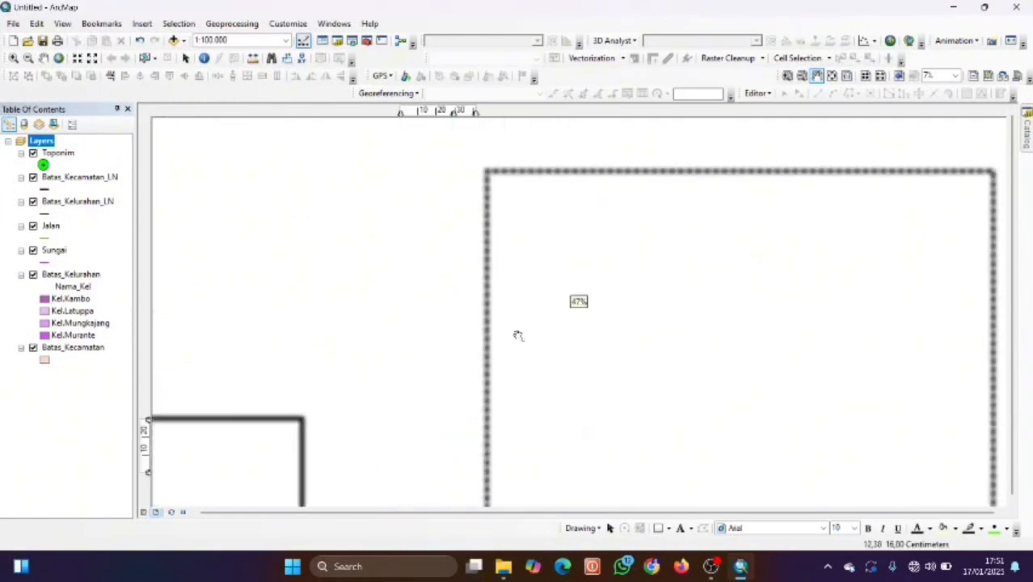
drag(560, 339, 587, 308)
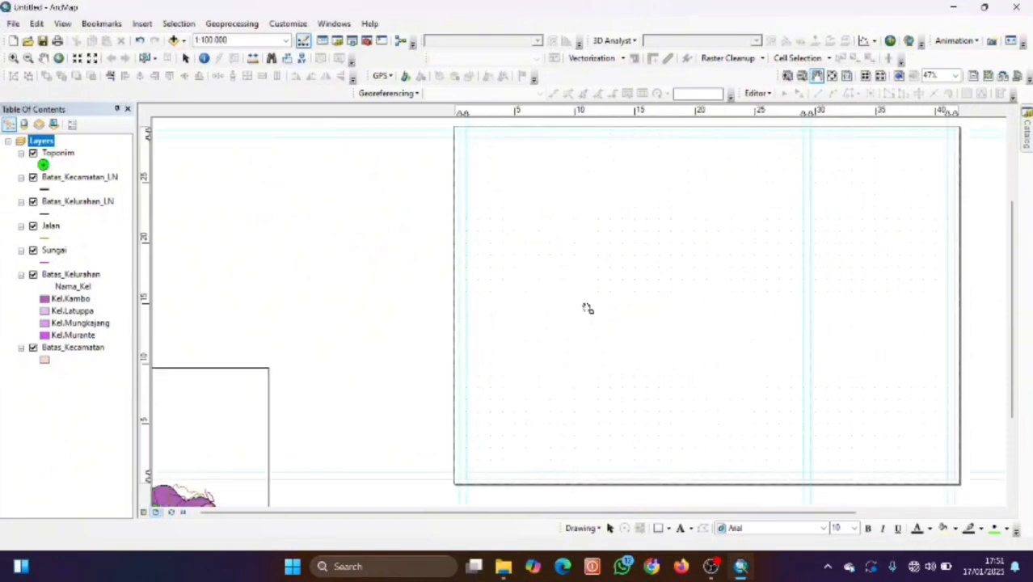
scroll(595, 306, up, 1)
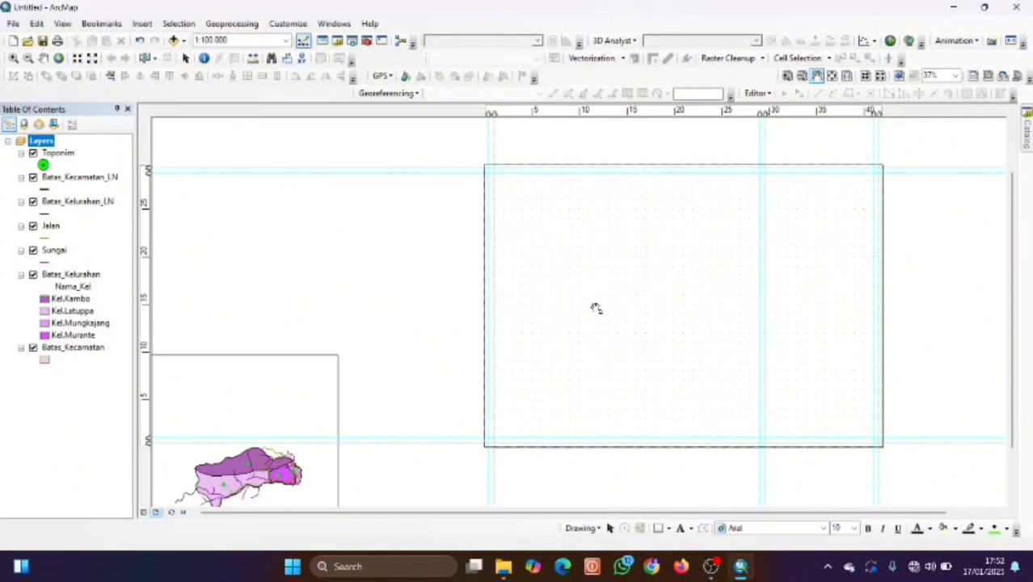
click(285, 423)
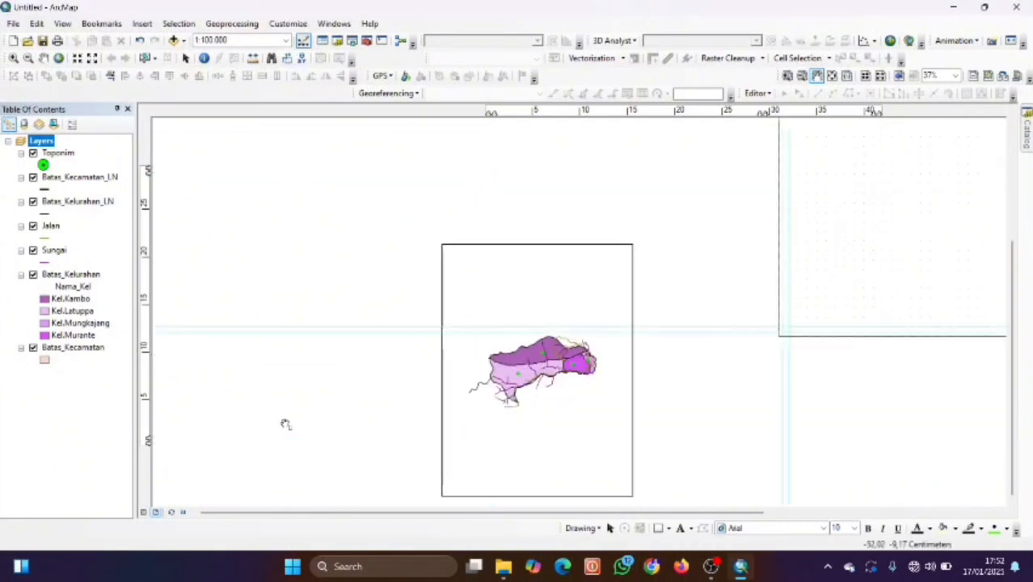
drag(530, 429, 731, 374)
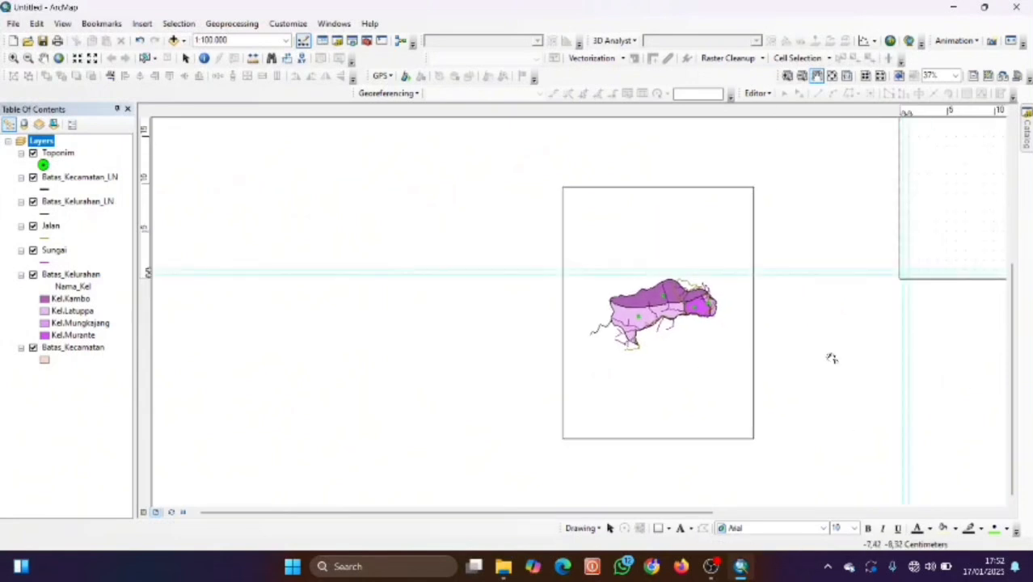
drag(817, 343, 651, 408)
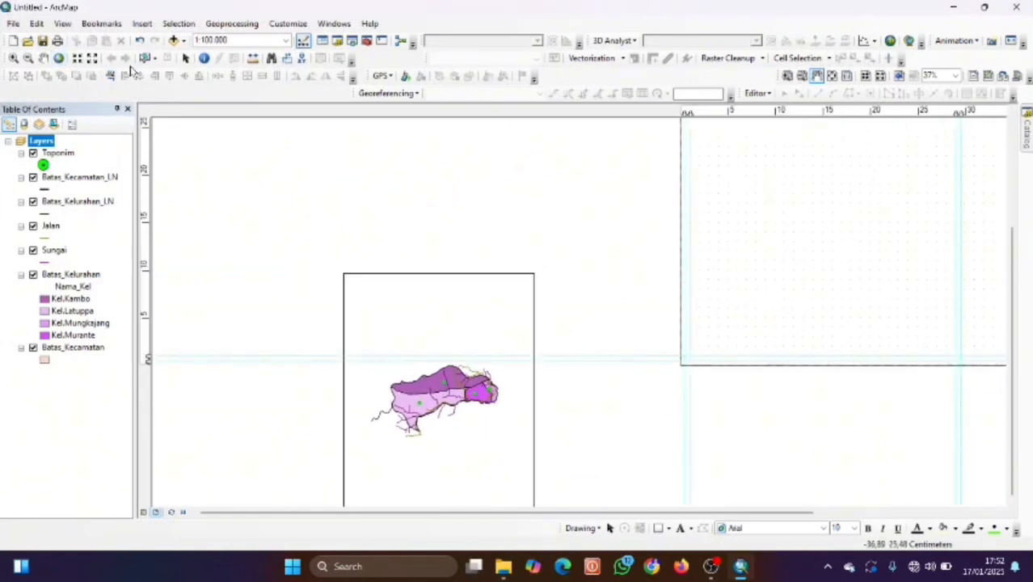
click(44, 59)
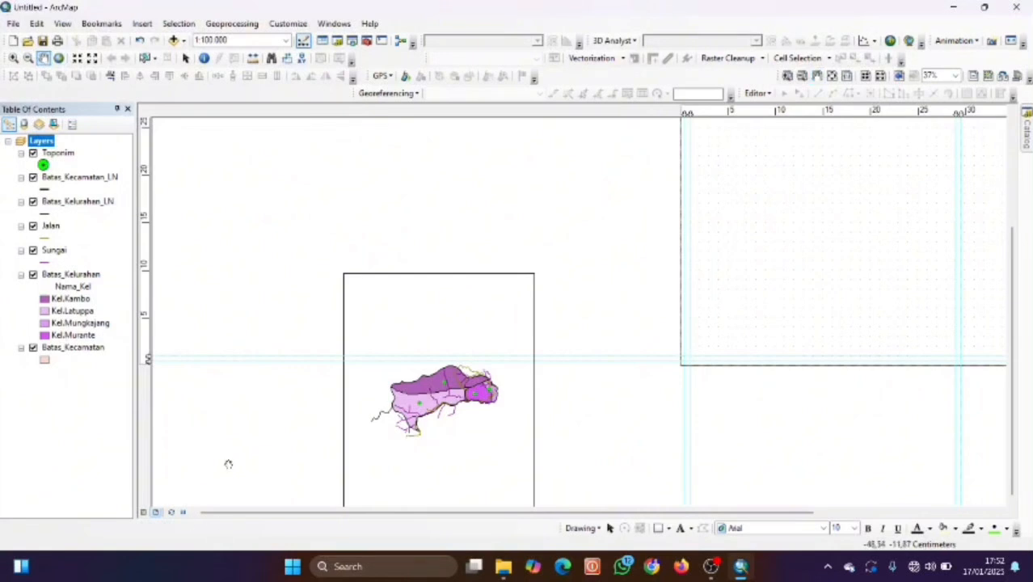
drag(442, 458, 424, 352)
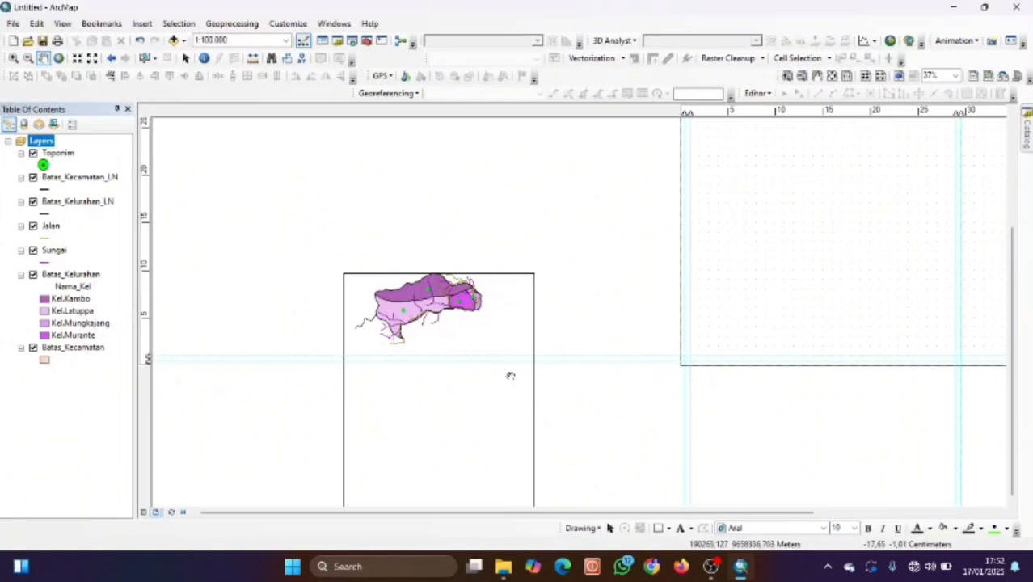
drag(478, 444, 459, 419)
drag(484, 290, 480, 413)
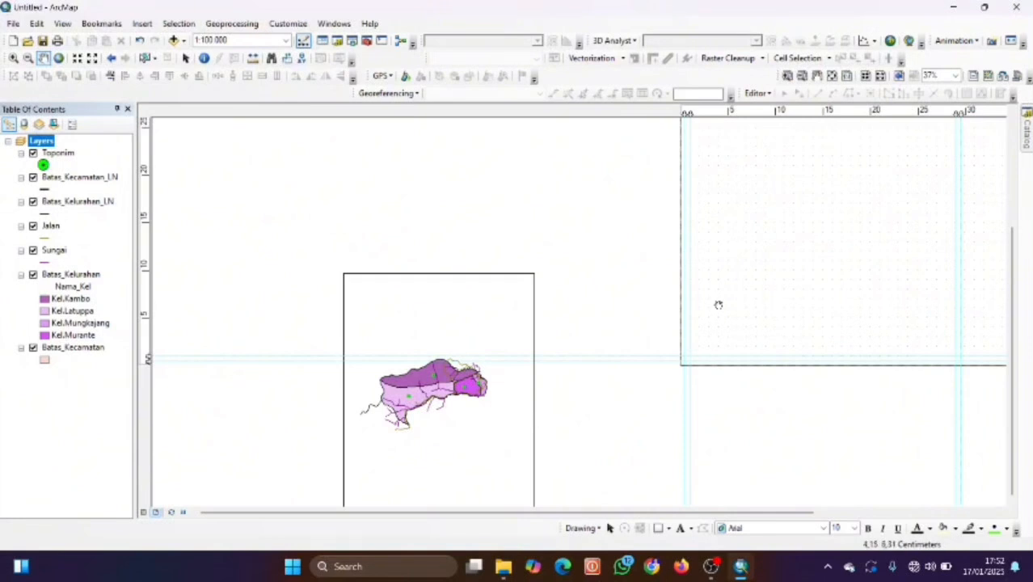
click(817, 75)
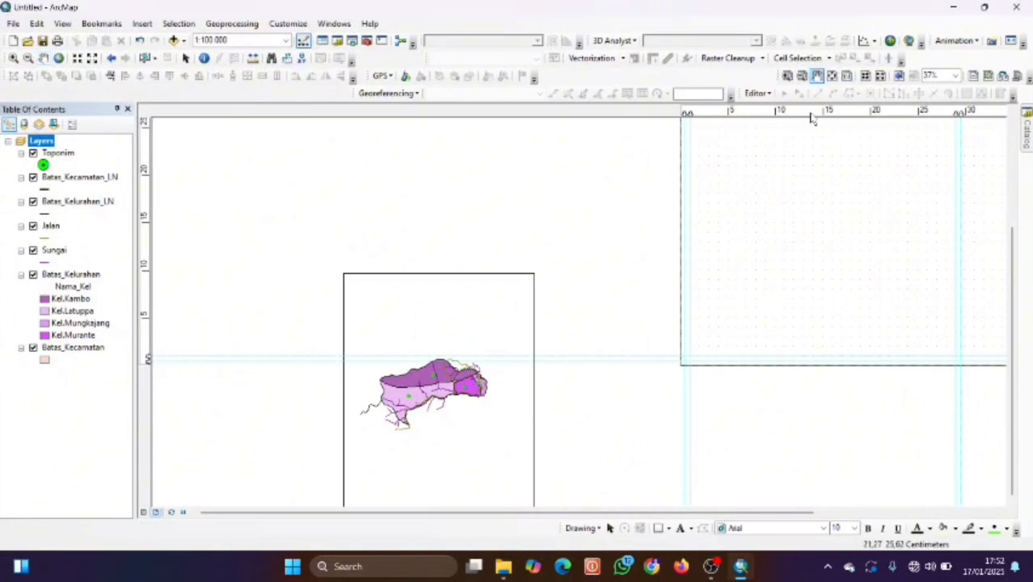
drag(459, 299, 523, 305)
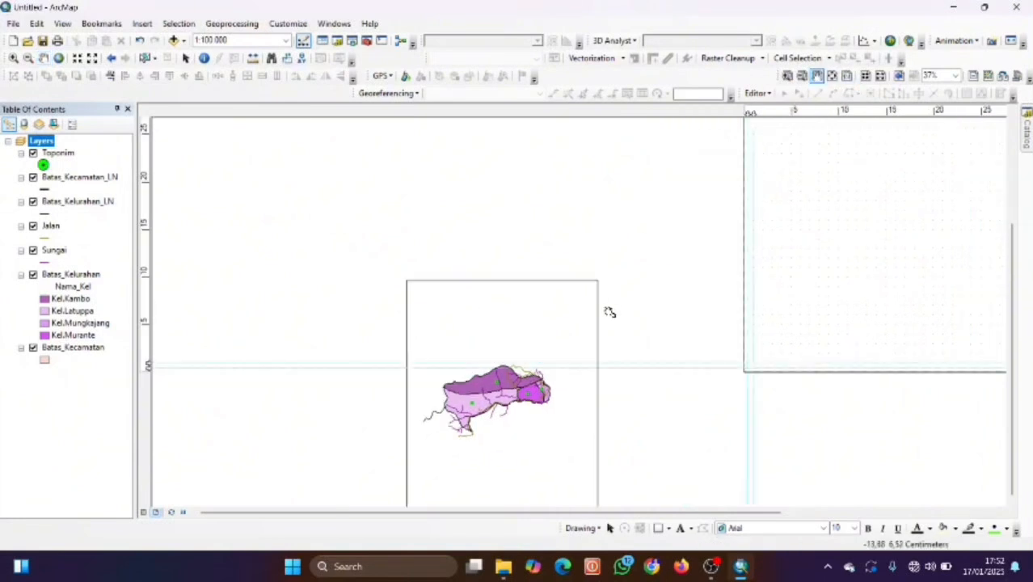
drag(599, 318, 331, 402)
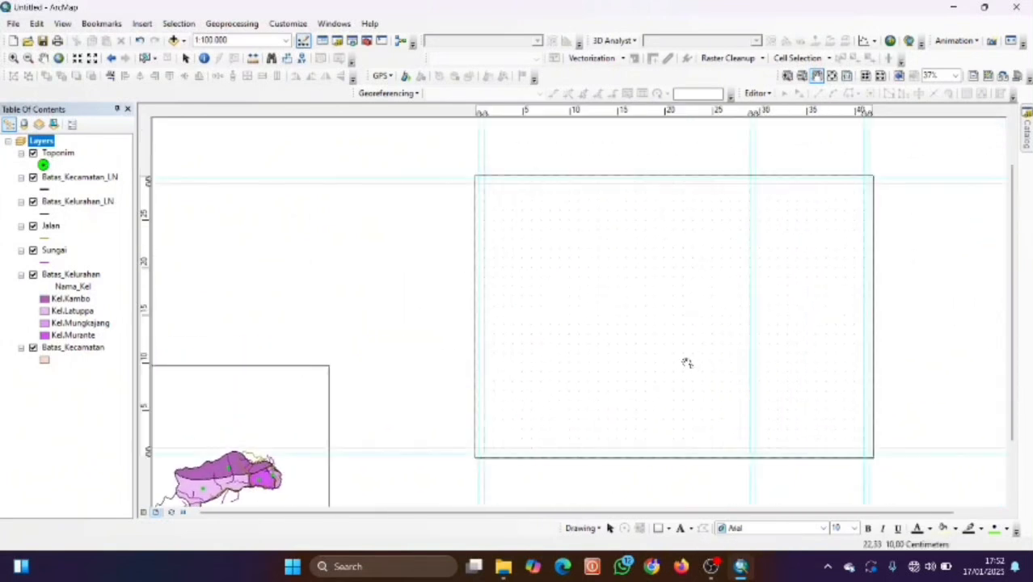
scroll(687, 362, down, 1)
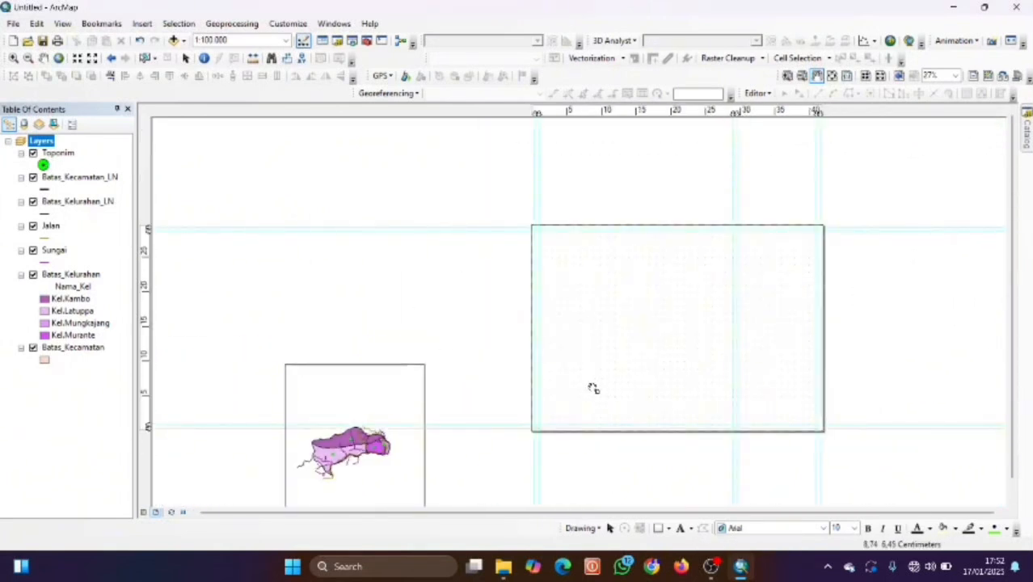
Drag the district map frame onto the page's left side and stretch its right and bottom edges.
click(185, 58)
click(360, 402)
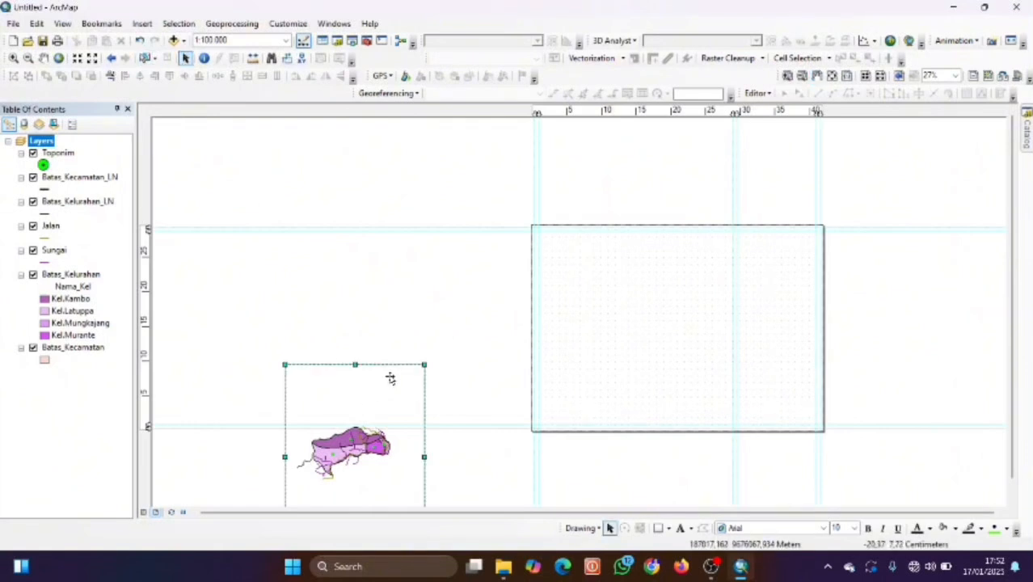
drag(385, 387, 637, 256)
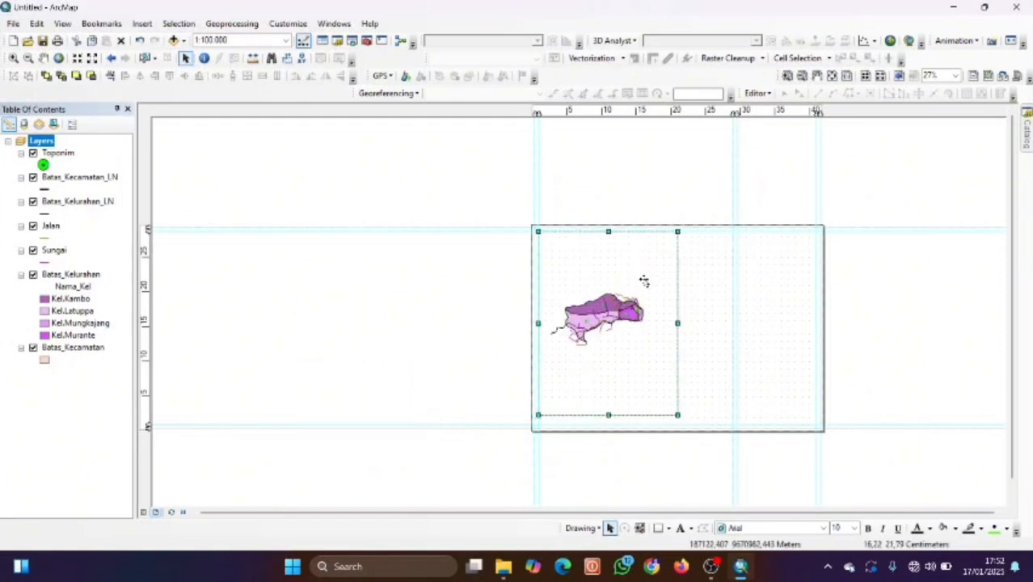
drag(677, 322, 732, 329)
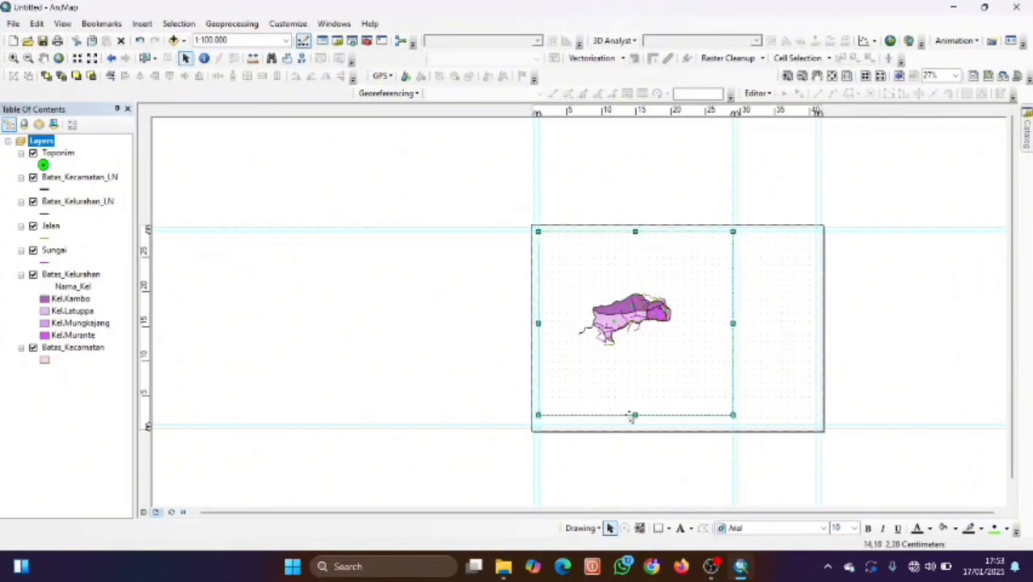
drag(635, 415, 639, 423)
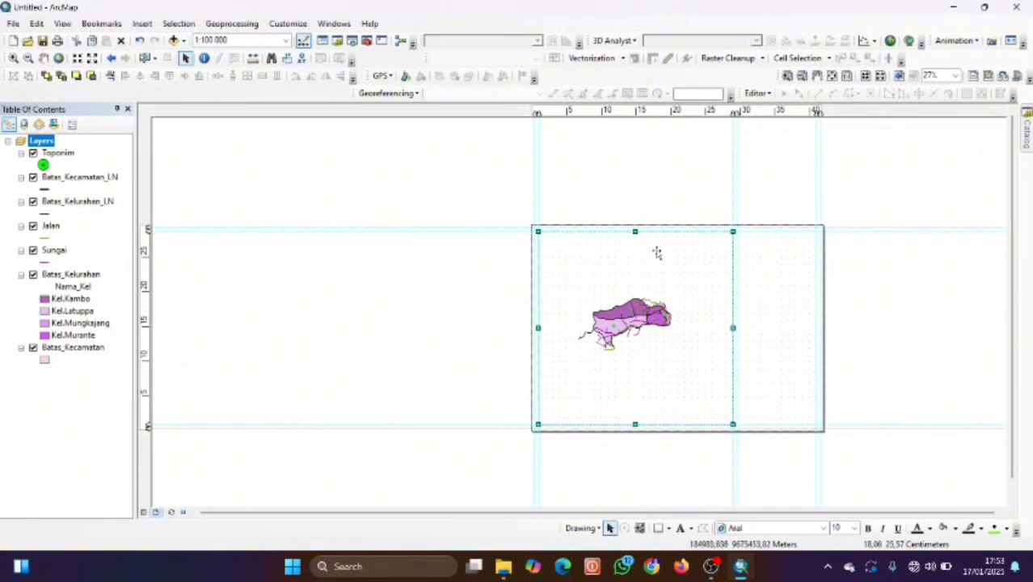
Try preset scales 1:24.000 and 1:100.000, then enter a 1:80.000 map scale.
click(286, 40)
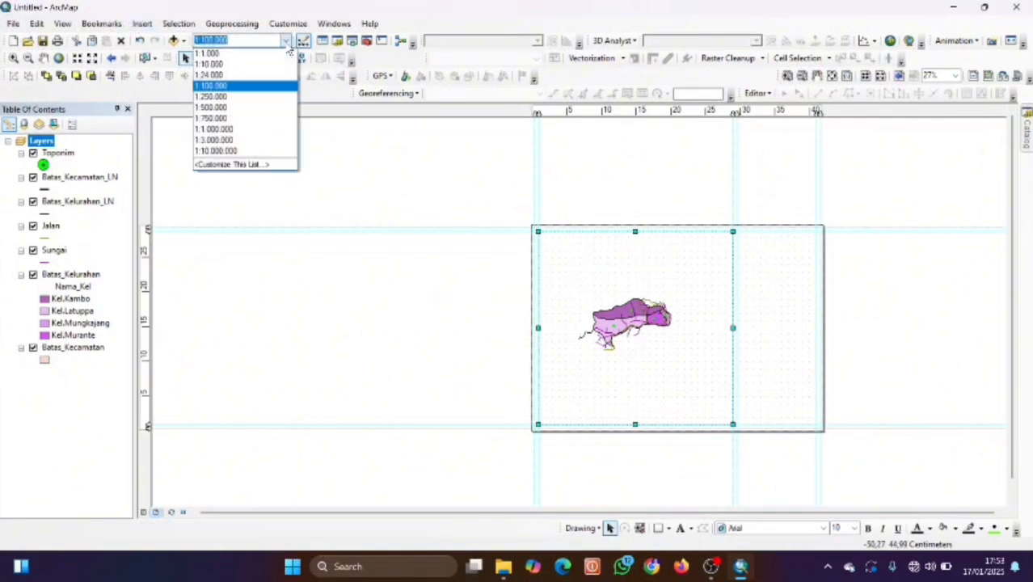
click(236, 75)
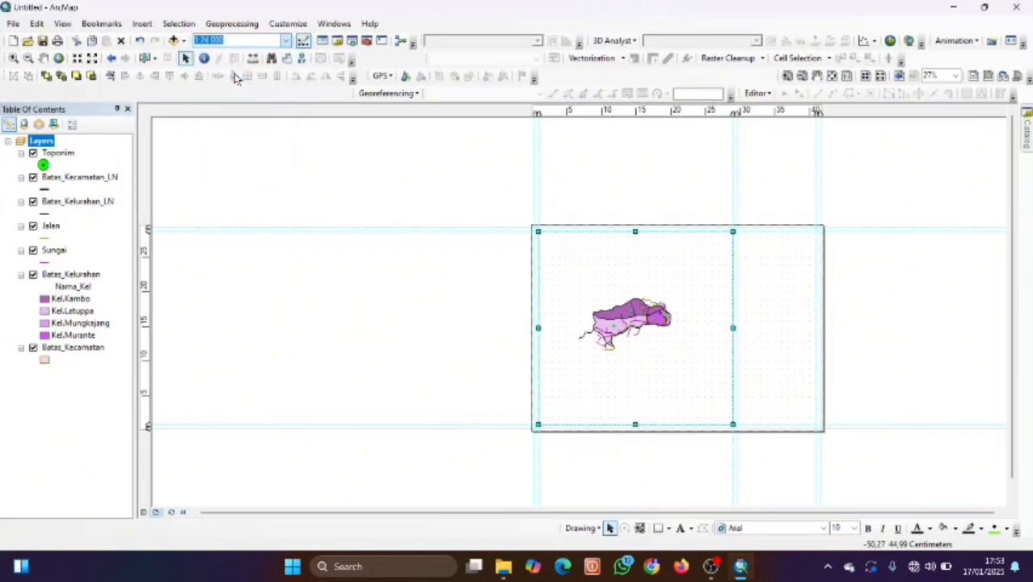
click(286, 40)
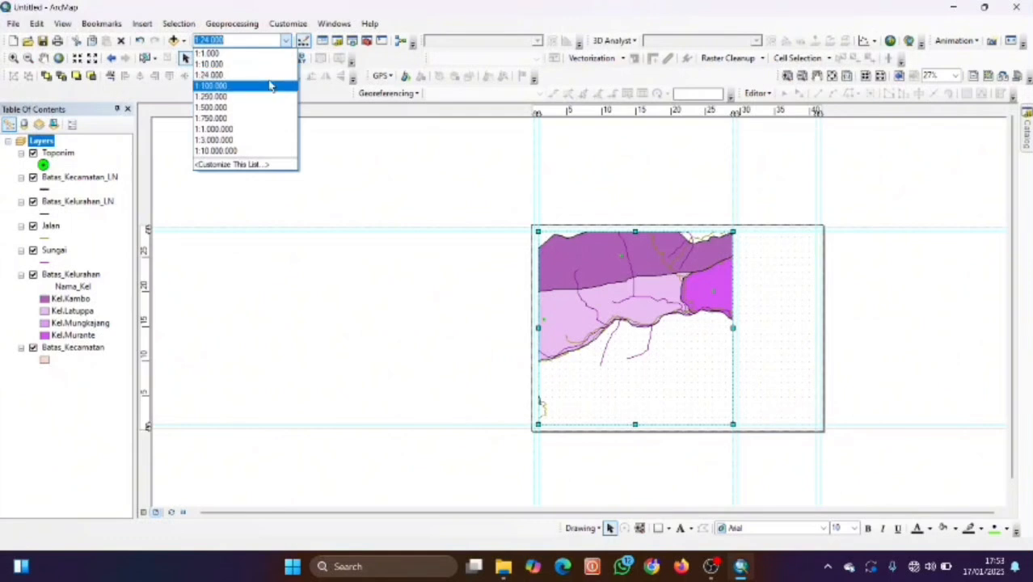
click(272, 86)
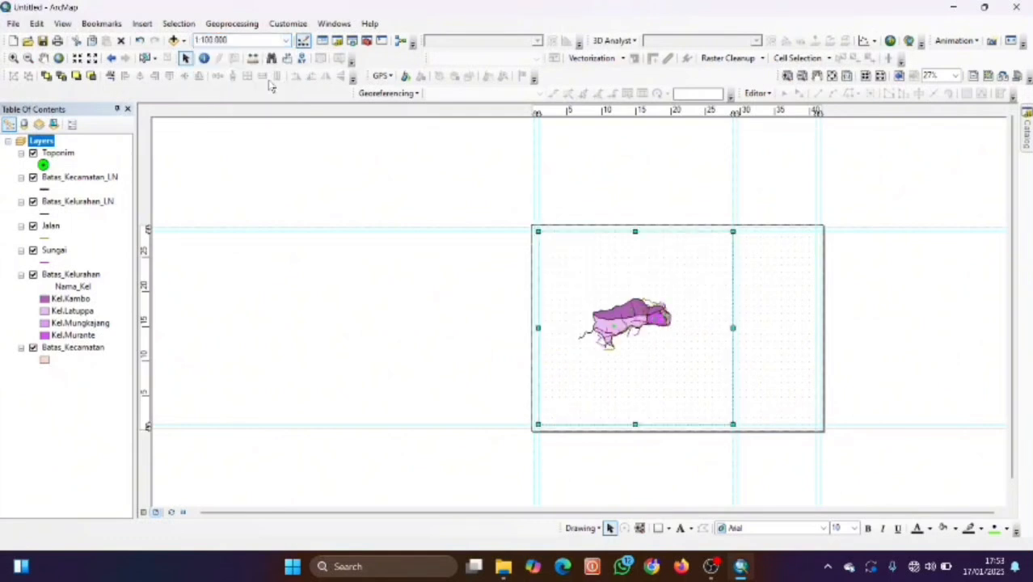
click(260, 40)
click(259, 41)
key(BackSpace)
key(BackSpace)
key(BackSpace)
key(BackSpace)
key(BackSpace)
key(BackSpace)
key(BackSpace)
text(80.0000)
key(BackSpace)
key(Return)
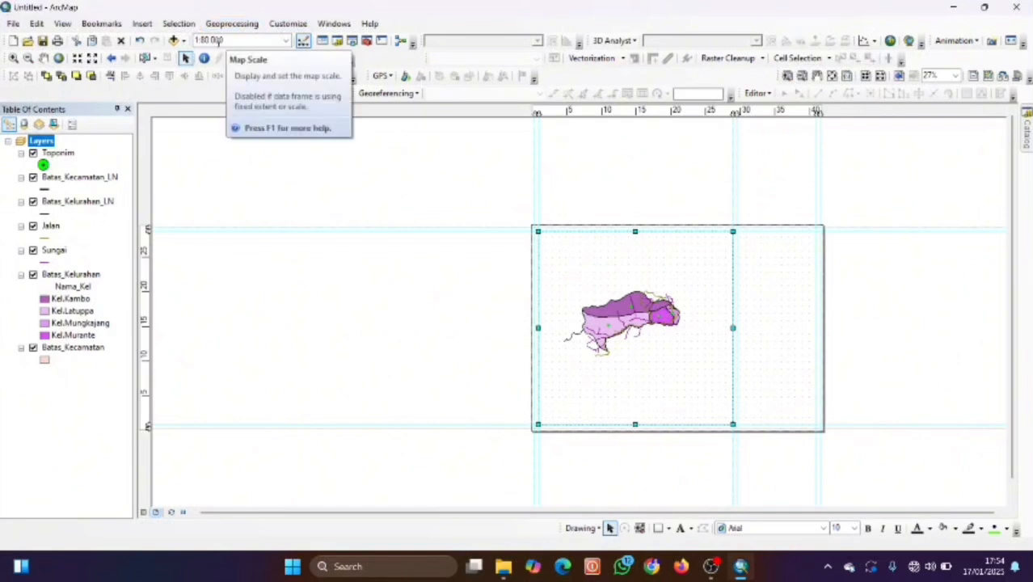
Test 1:250.000 and 1:70.000, then settle on a 1:60.000 map scale.
click(284, 40)
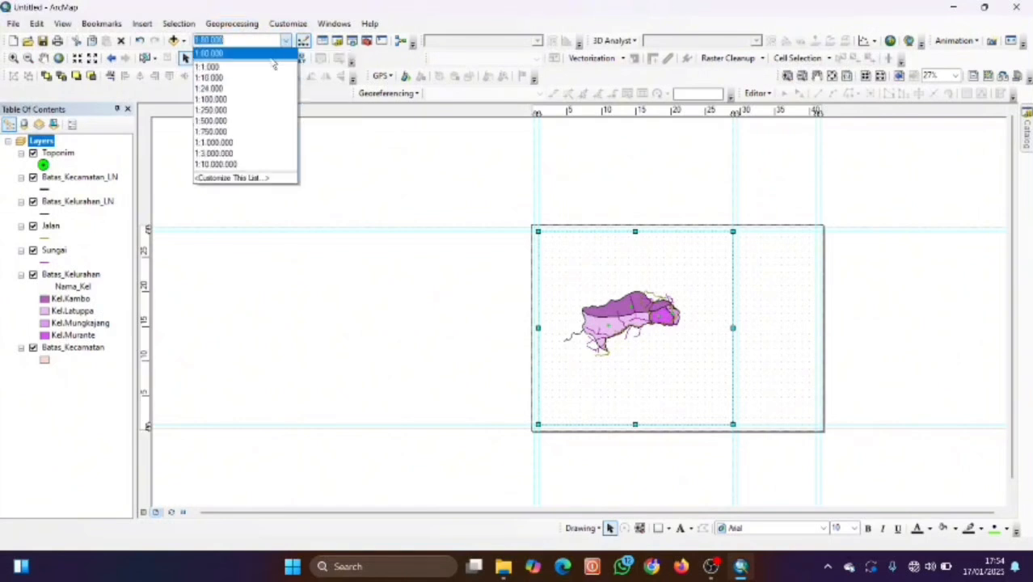
click(260, 110)
click(285, 41)
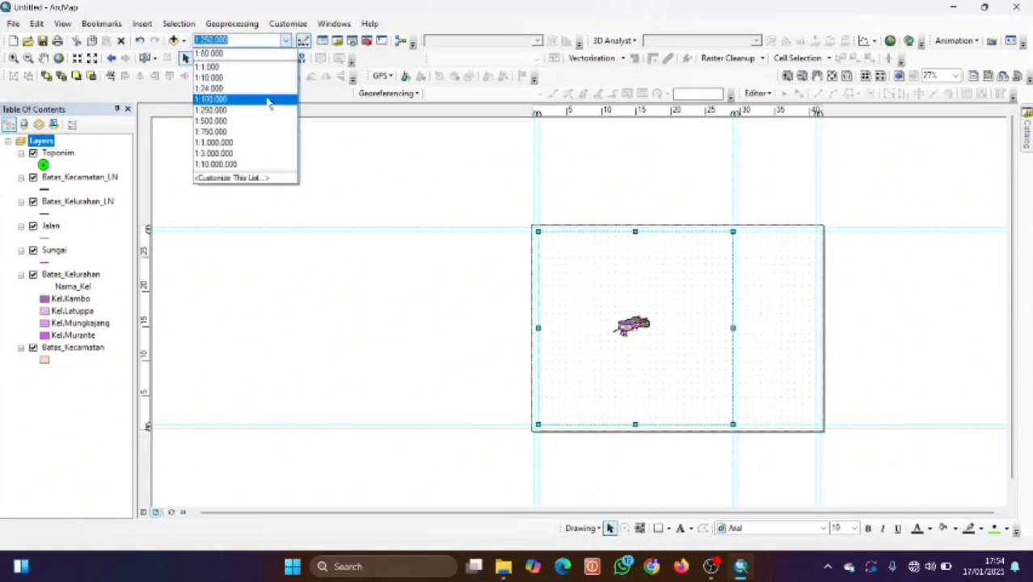
click(269, 100)
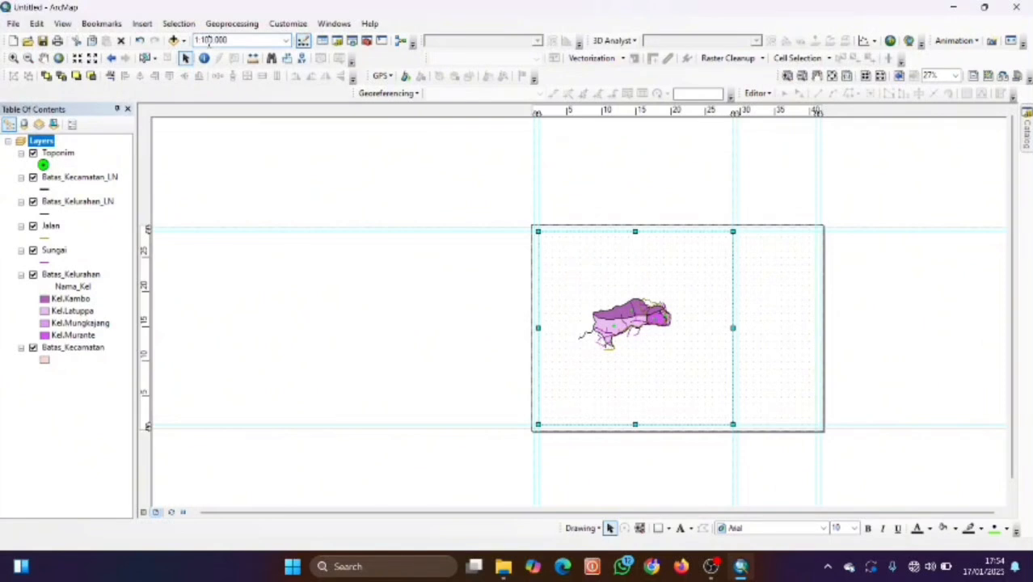
key(BackSpace)
key(BackSpace)
text(70)
key(BackSpace)
key(Return)
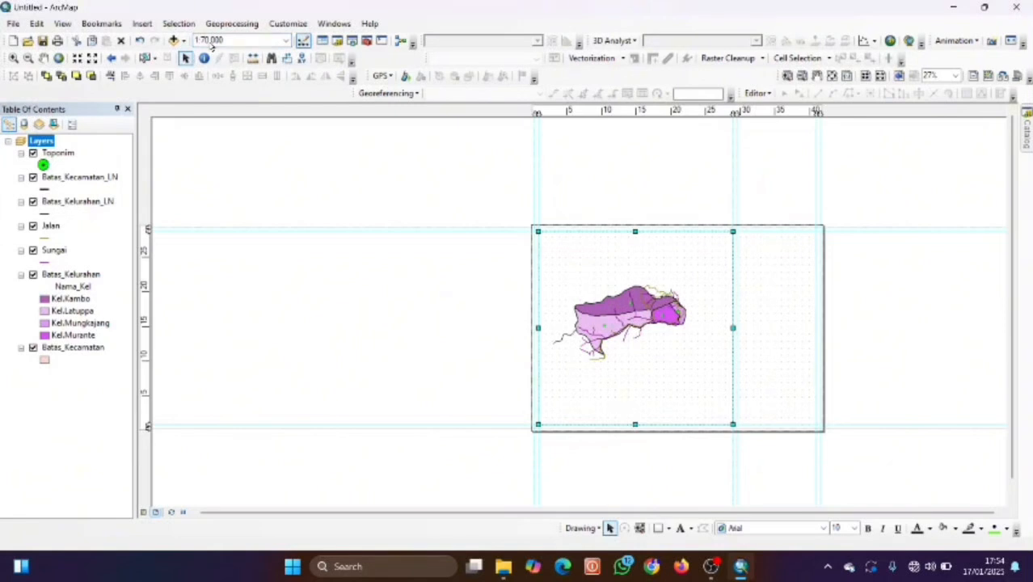
click(207, 42)
click(207, 41)
key(BackSpace)
text(6)
key(Return)
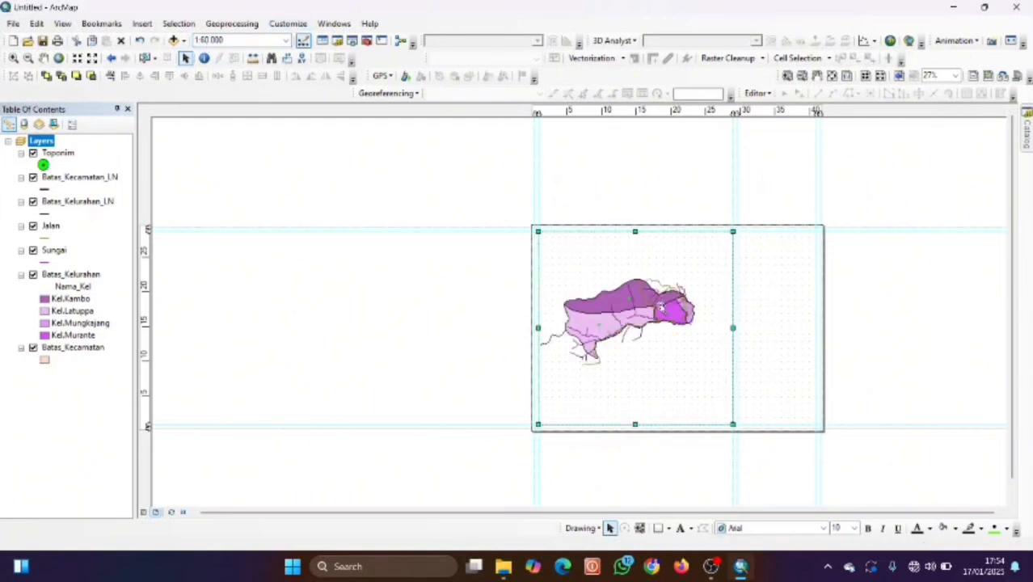
Trim the map frame's right edge and height, then nudge it with arrow keys into the guides.
drag(732, 328, 731, 329)
drag(635, 231, 635, 233)
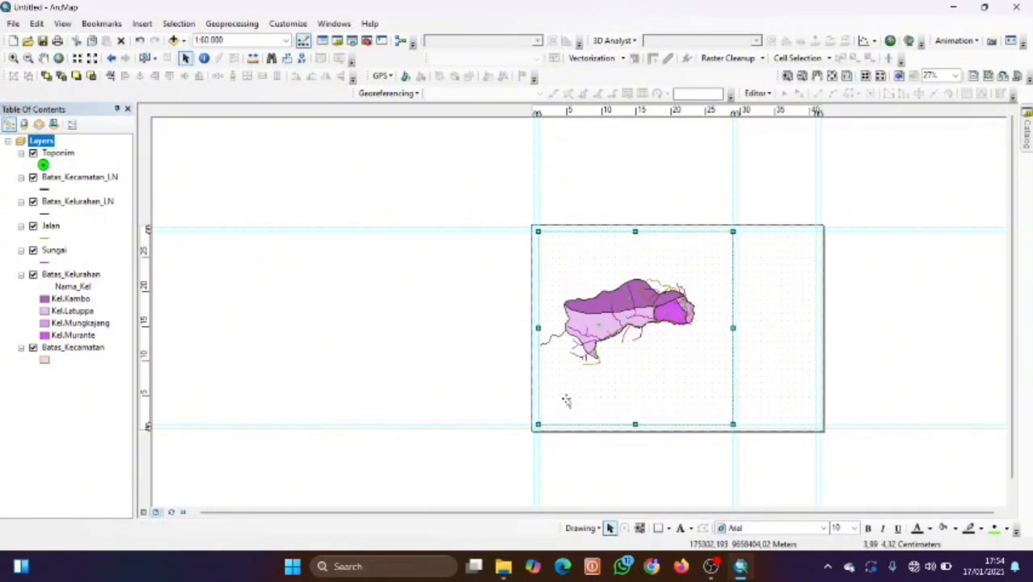
scroll(611, 379, down, 3)
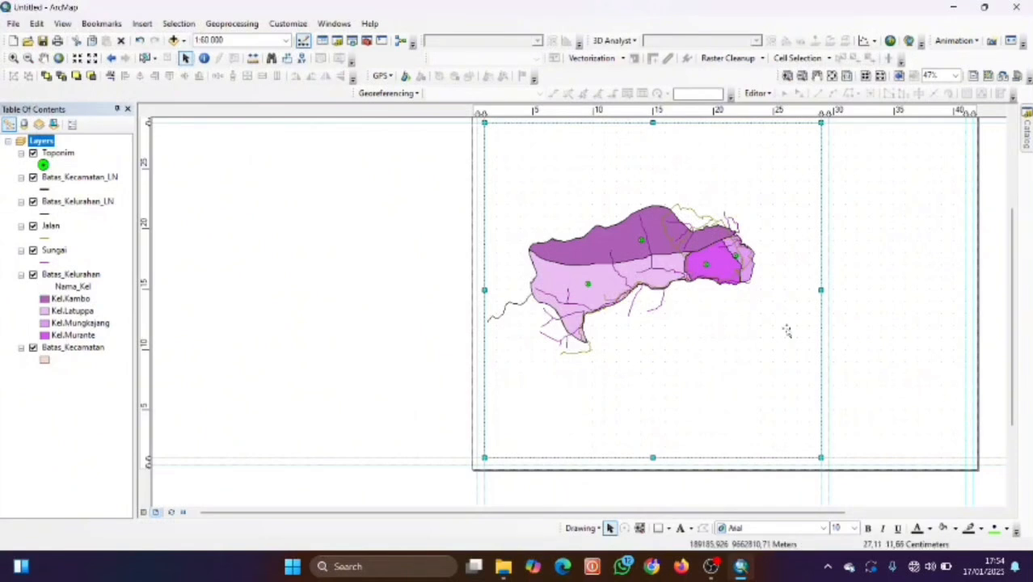
scroll(803, 285, up, 1)
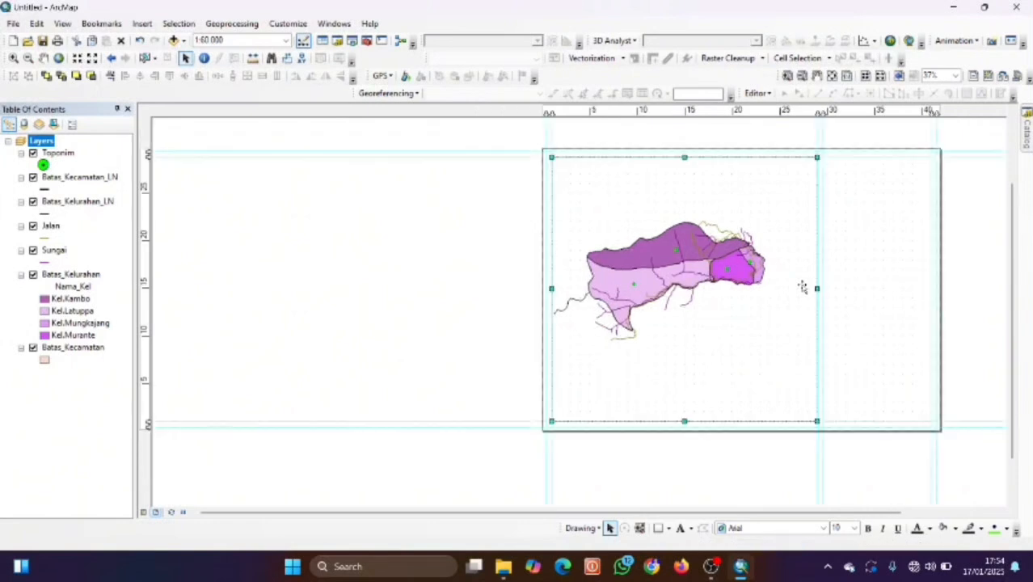
key(Right)
key(Up)
key(Left)
key(Left)
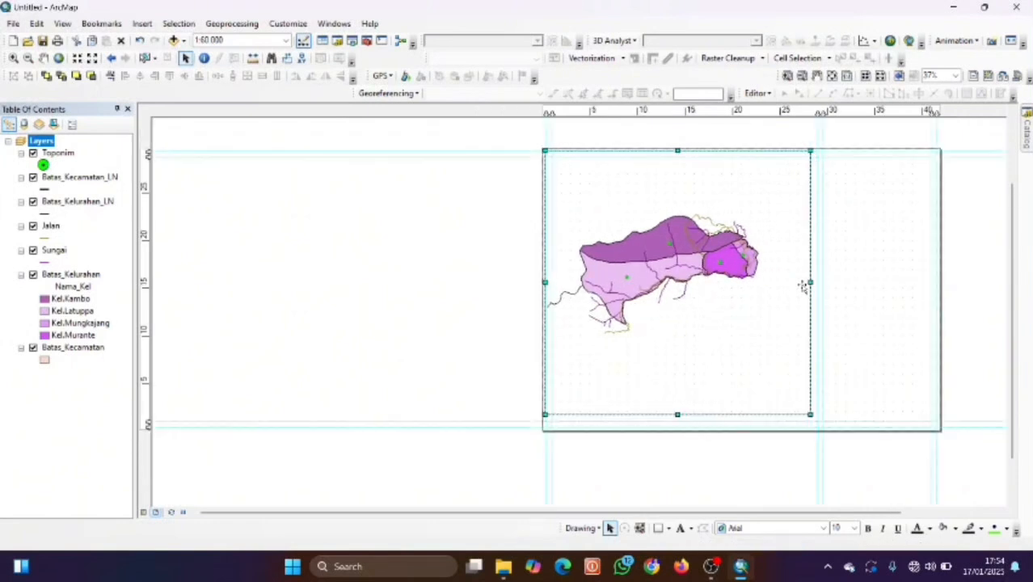
key(Down)
key(Right)
key(Right)
key(Left)
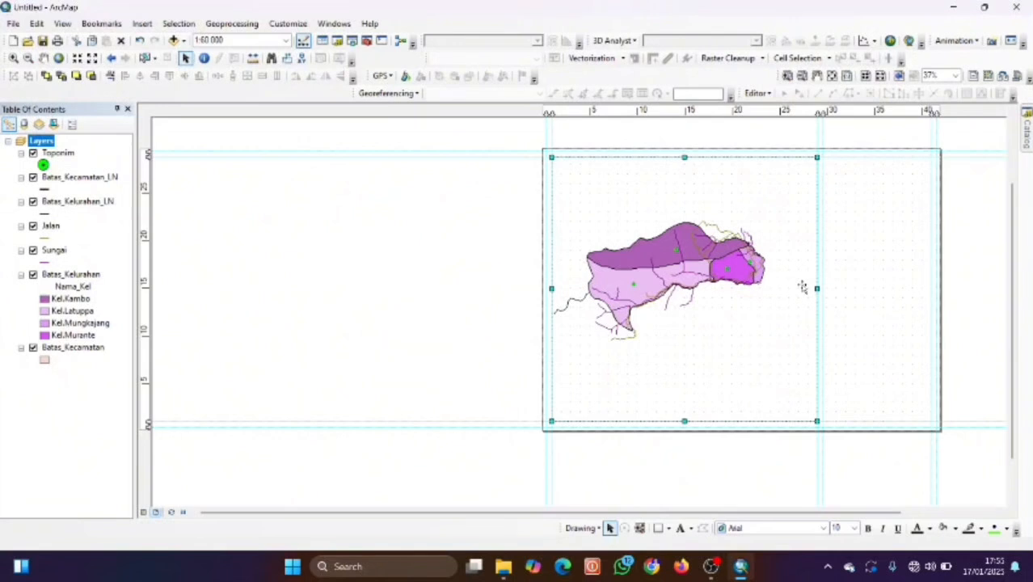
scroll(790, 299, up, 1)
scroll(789, 300, down, 2)
scroll(790, 299, up, 1)
Open the data frame's Grids properties and start a new grid.
right_click(689, 219)
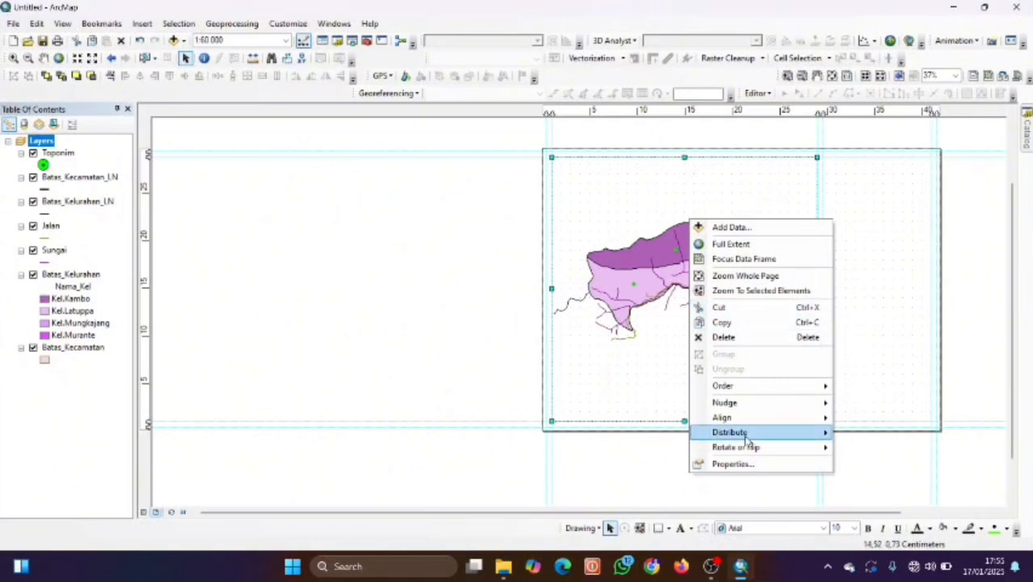
click(754, 462)
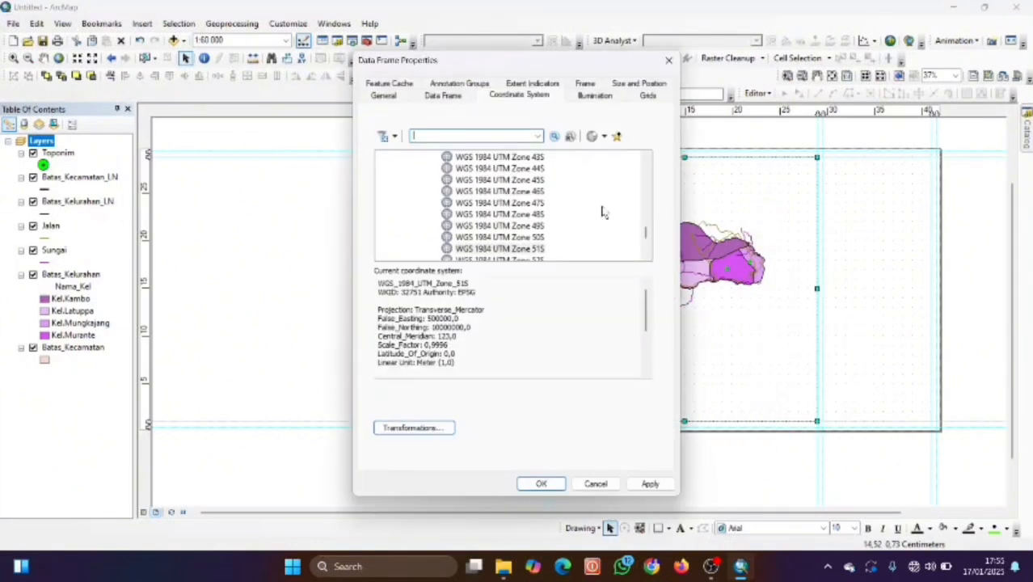
click(647, 99)
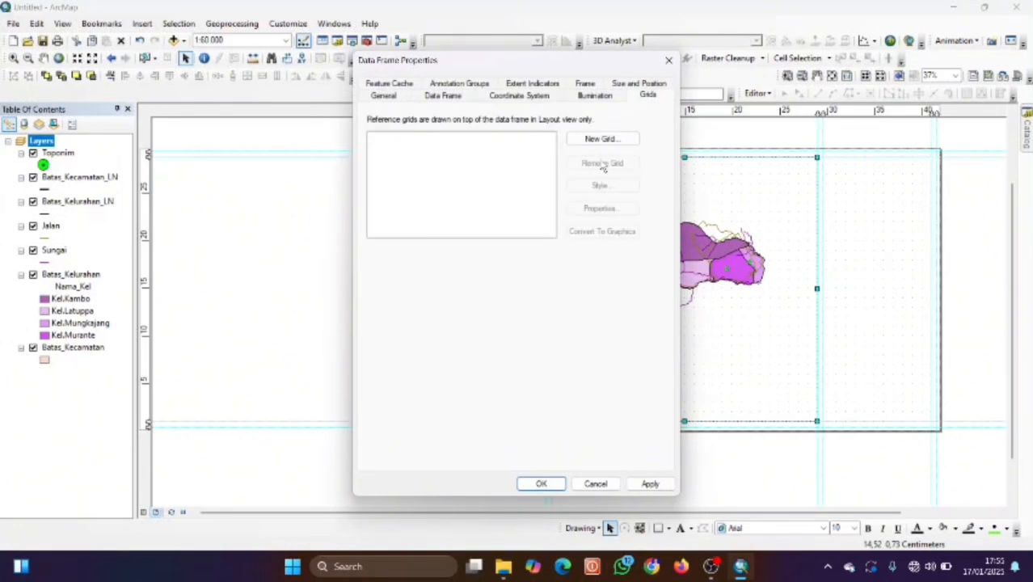
click(608, 139)
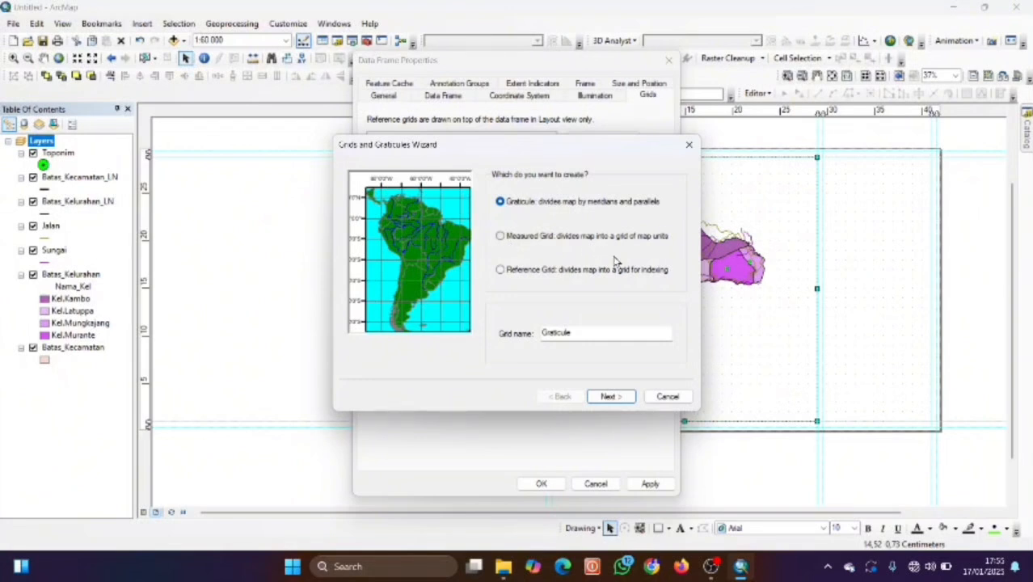
Name the graticule 'GCS', accept the wizard defaults, and apply it to the map frame.
double_click(589, 335)
key(BackSpace)
text(GCS)
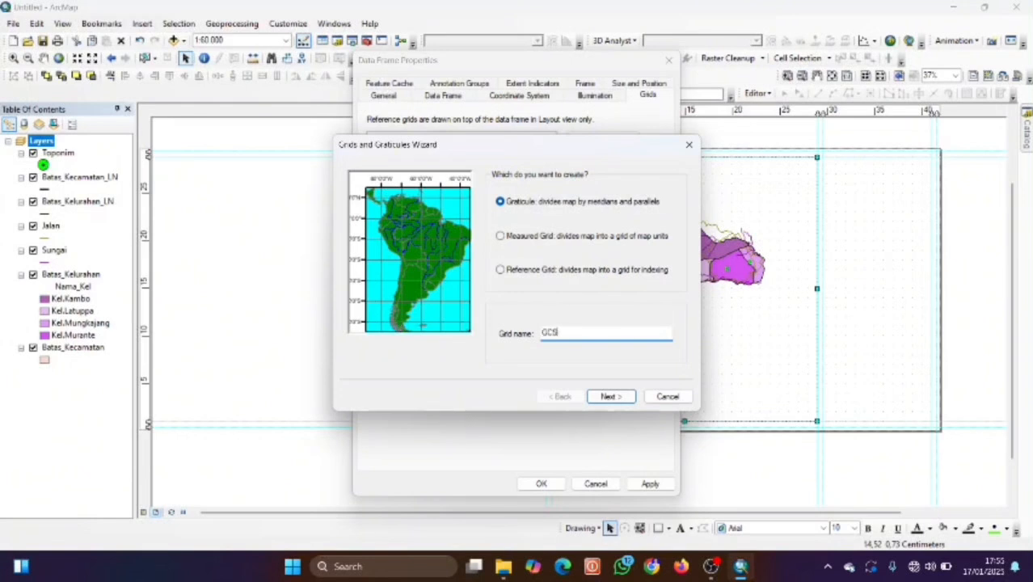
click(606, 396)
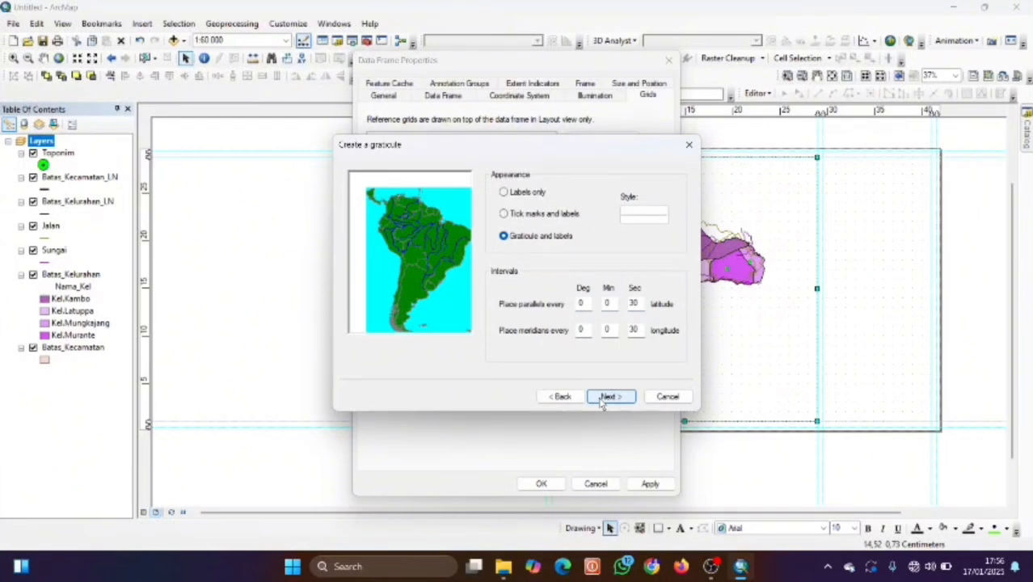
click(606, 396)
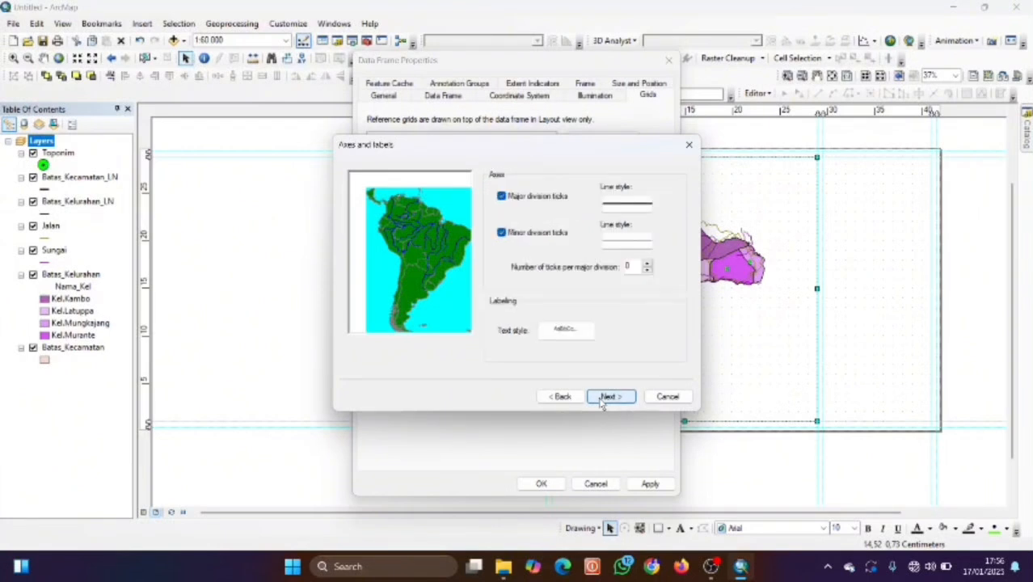
click(602, 402)
click(609, 396)
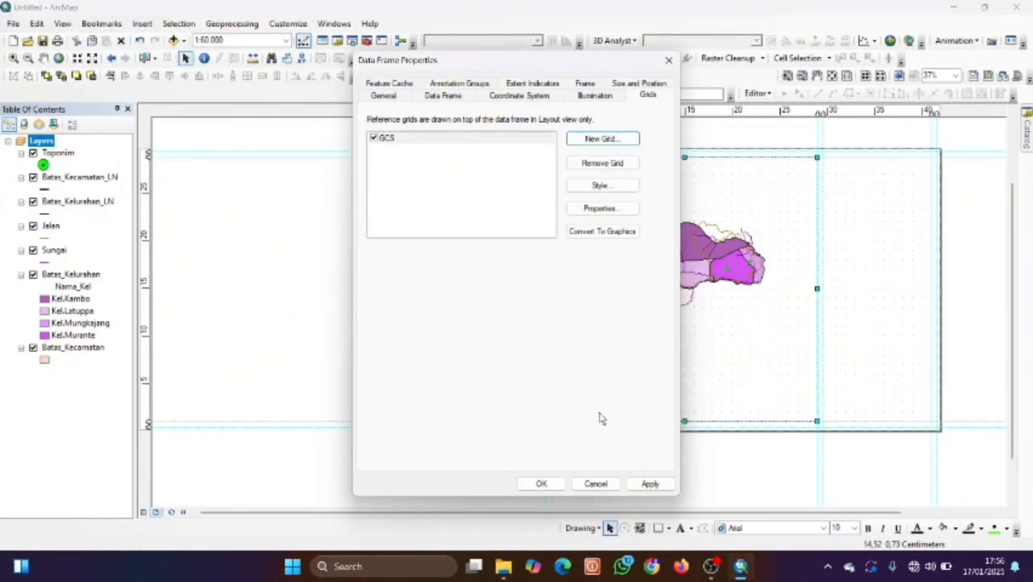
click(650, 484)
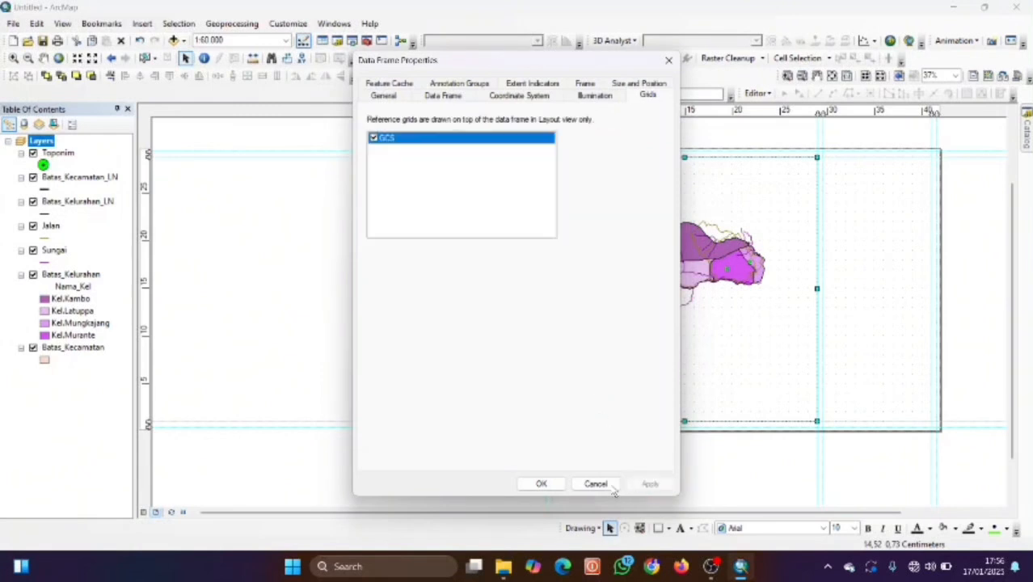
click(542, 485)
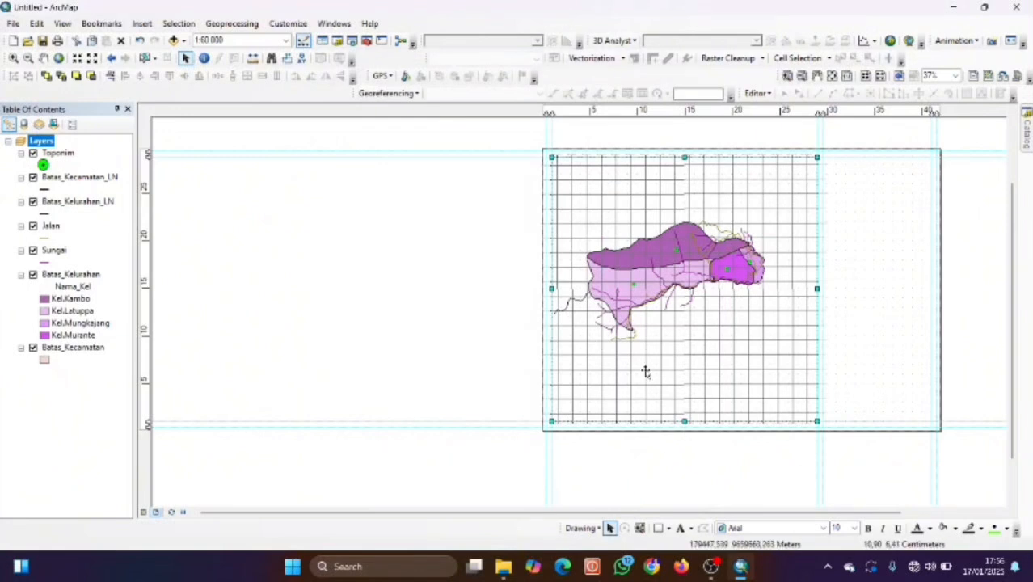
scroll(646, 370, up, 3)
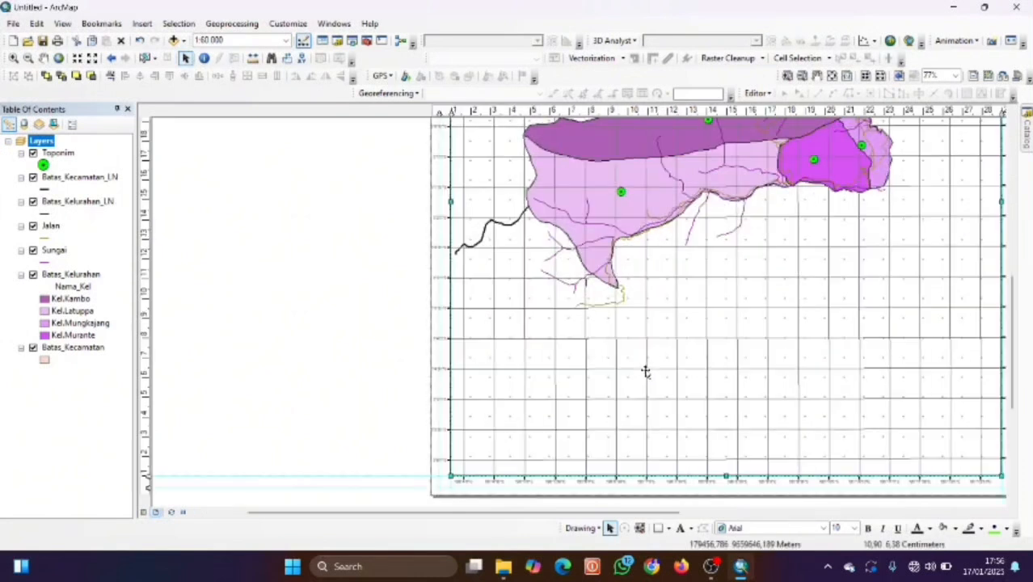
scroll(646, 370, up, 2)
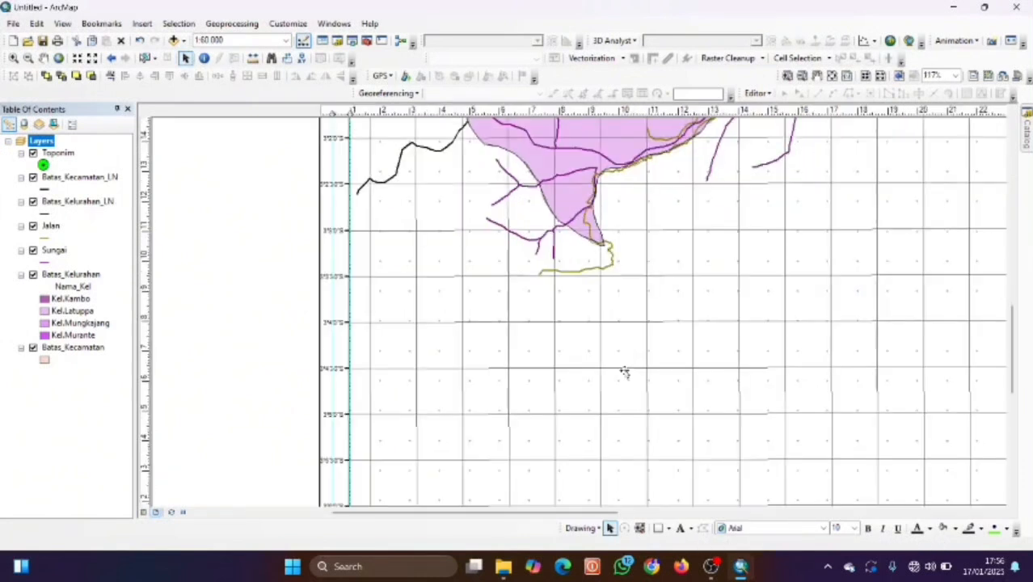
scroll(625, 371, down, 1)
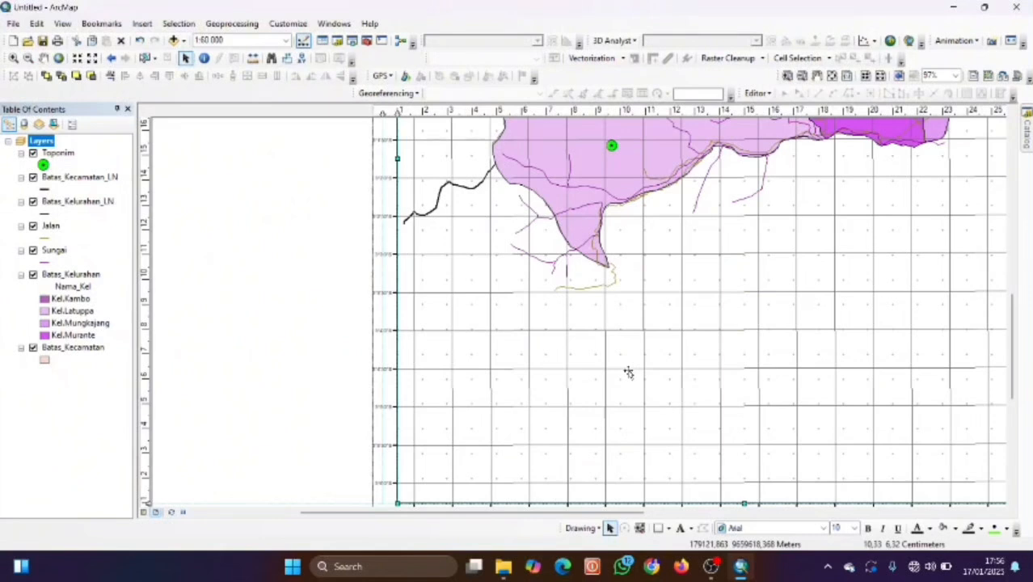
scroll(628, 372, down, 1)
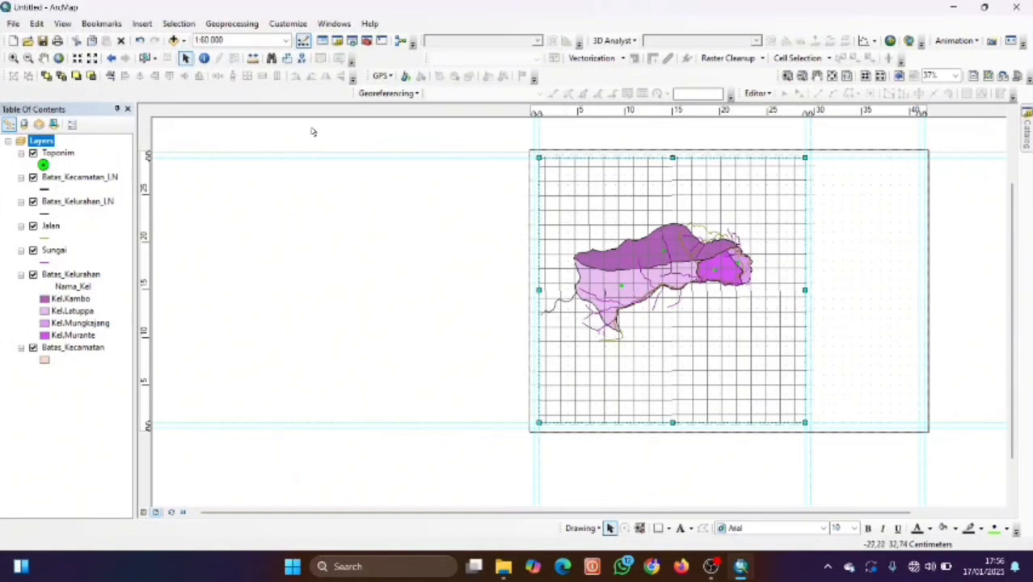
click(390, 217)
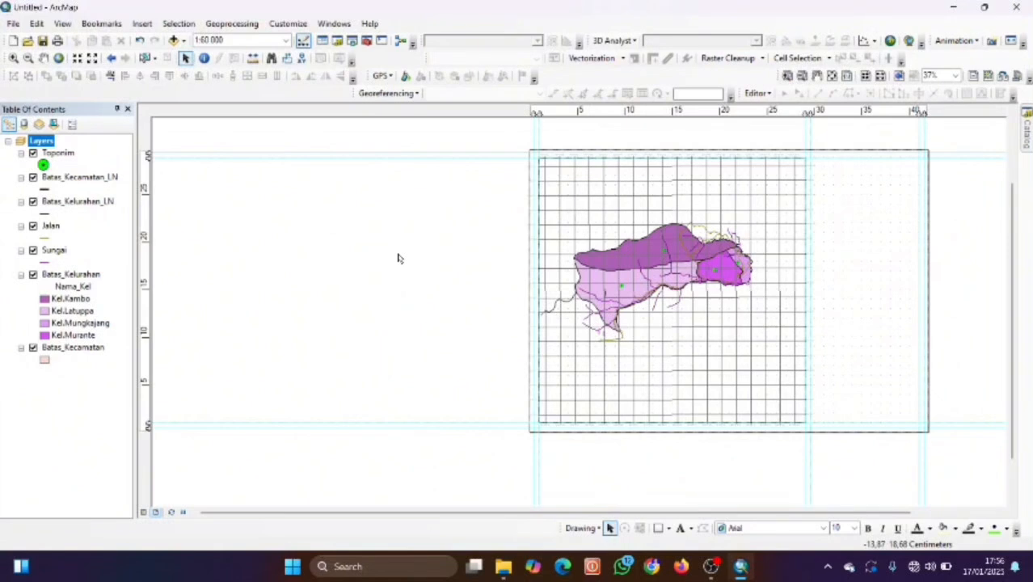
scroll(514, 205, up, 3)
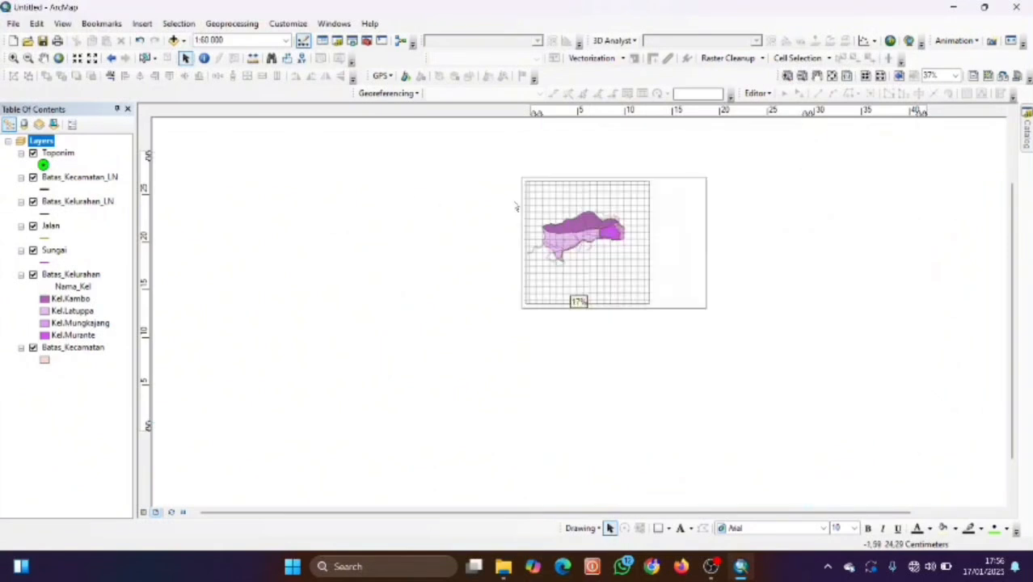
scroll(511, 212, down, 5)
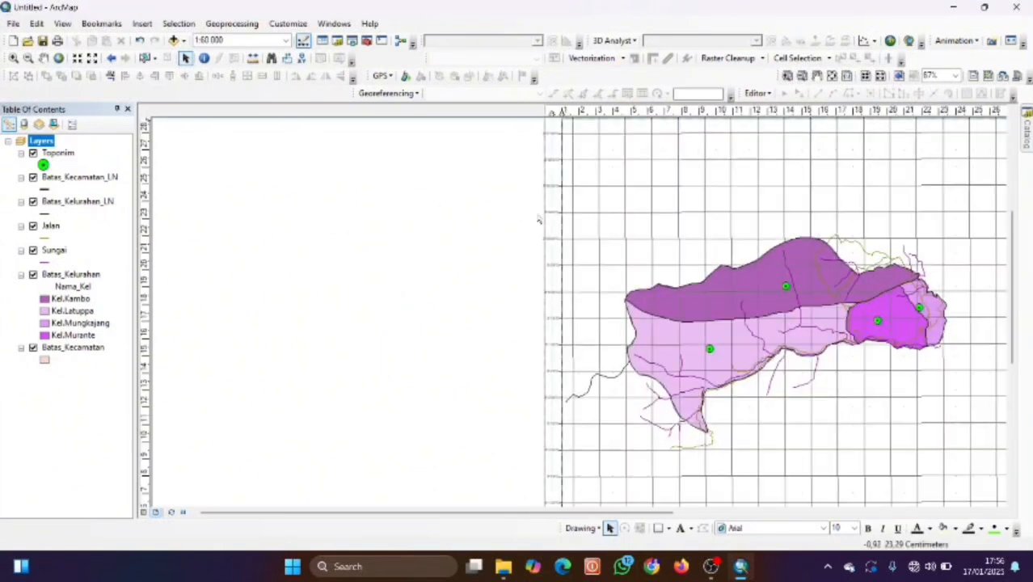
scroll(539, 219, down, 2)
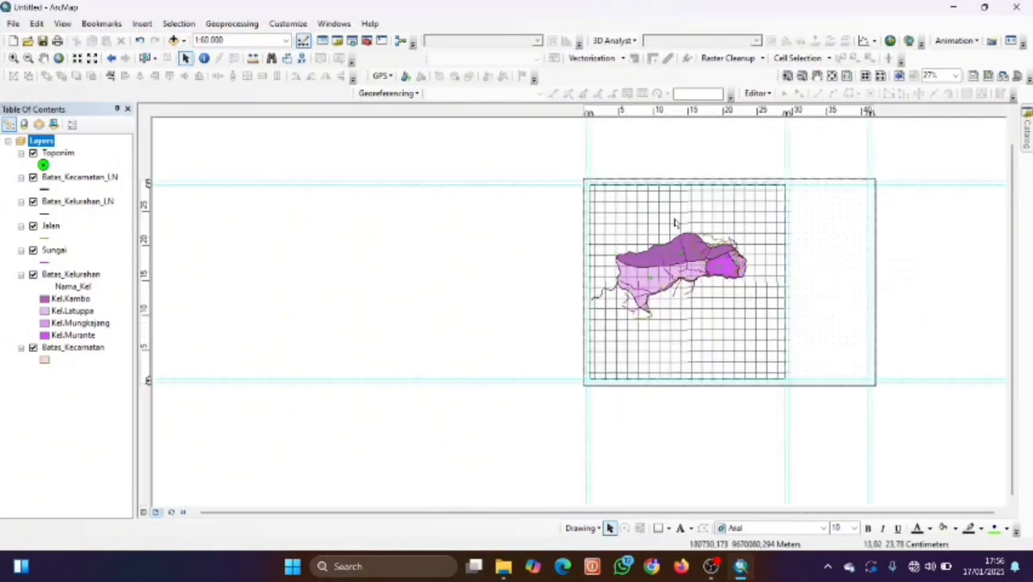
click(655, 262)
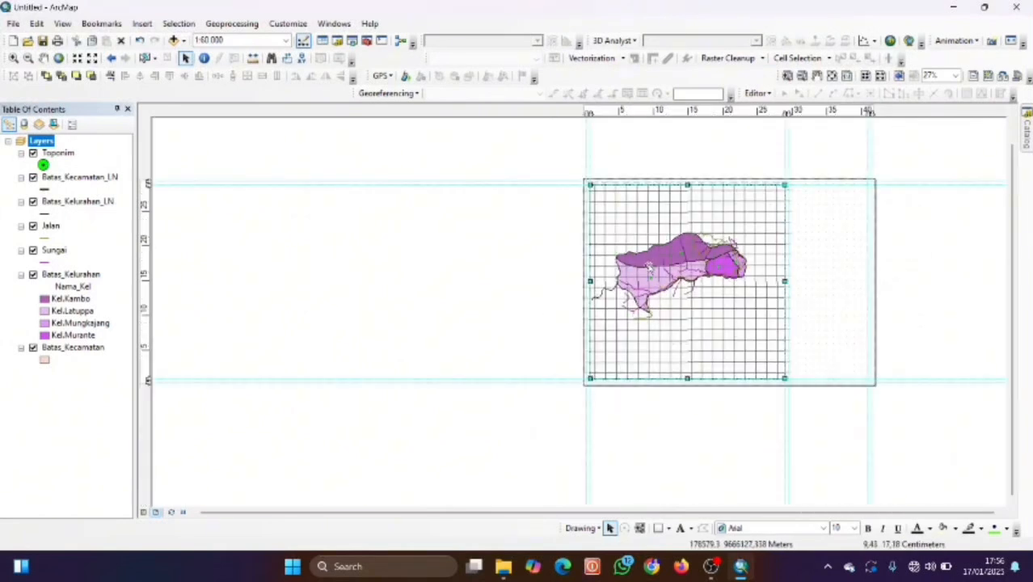
Open the GCS grid's properties from the data frame and go to its Intervals settings.
right_click(655, 263)
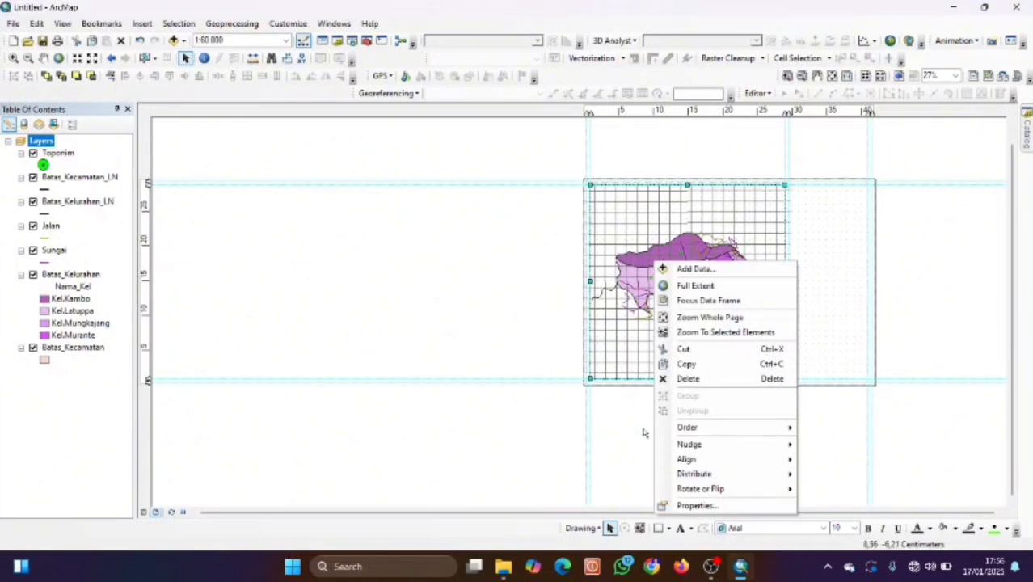
click(774, 504)
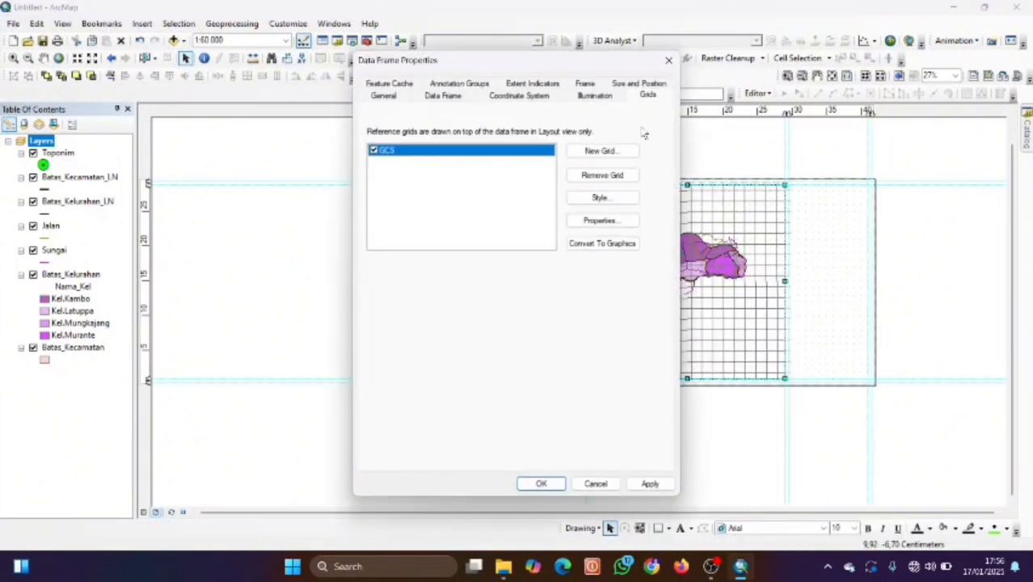
double_click(428, 161)
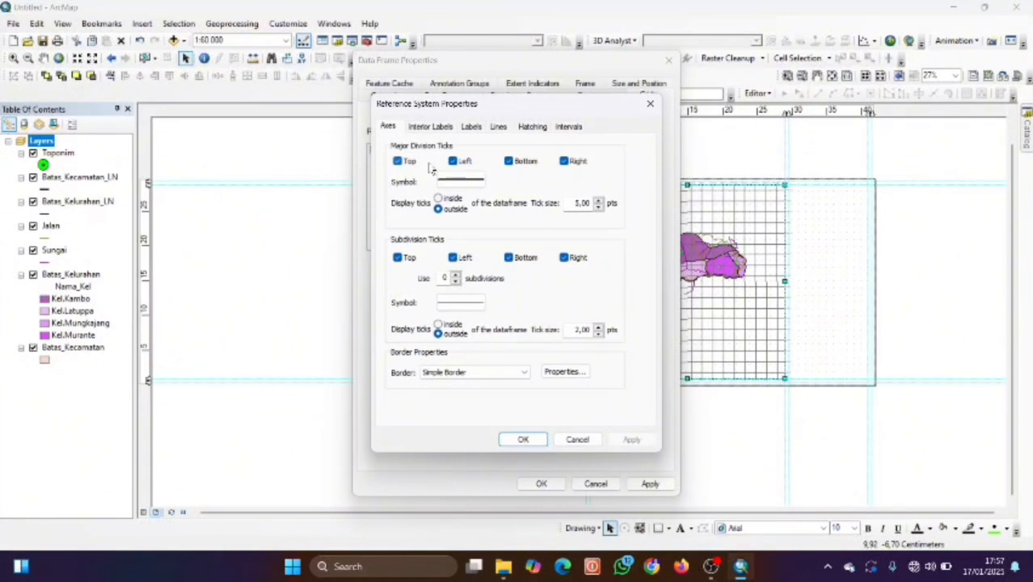
click(577, 128)
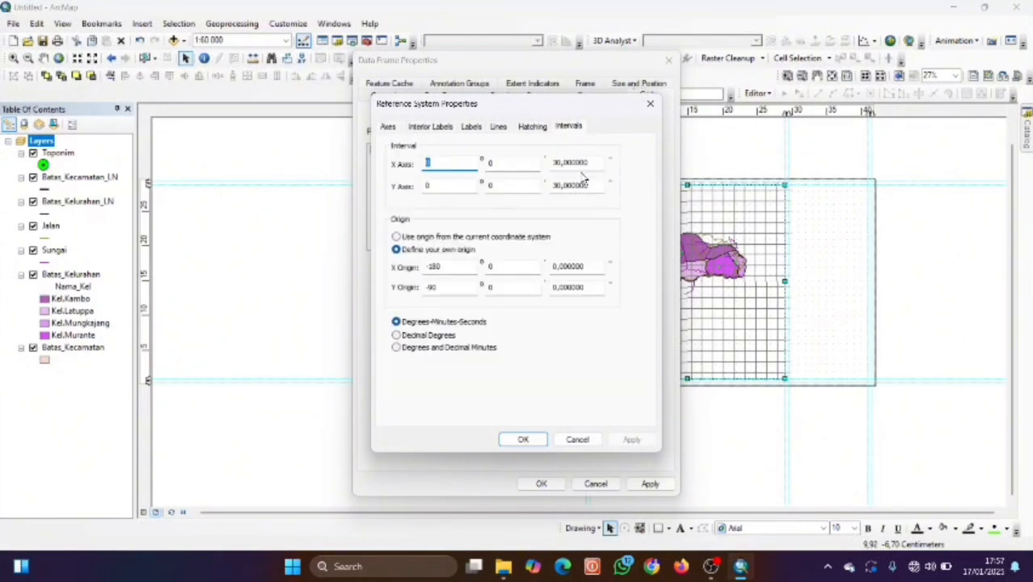
click(454, 164)
Set the X and Y minute intervals to 4.
click(507, 165)
key(BackSpace)
text(4)
click(520, 184)
key(BackSpace)
text(4)
Change the X and Y seconds intervals from 30 to 0.
click(558, 163)
double_click(557, 163)
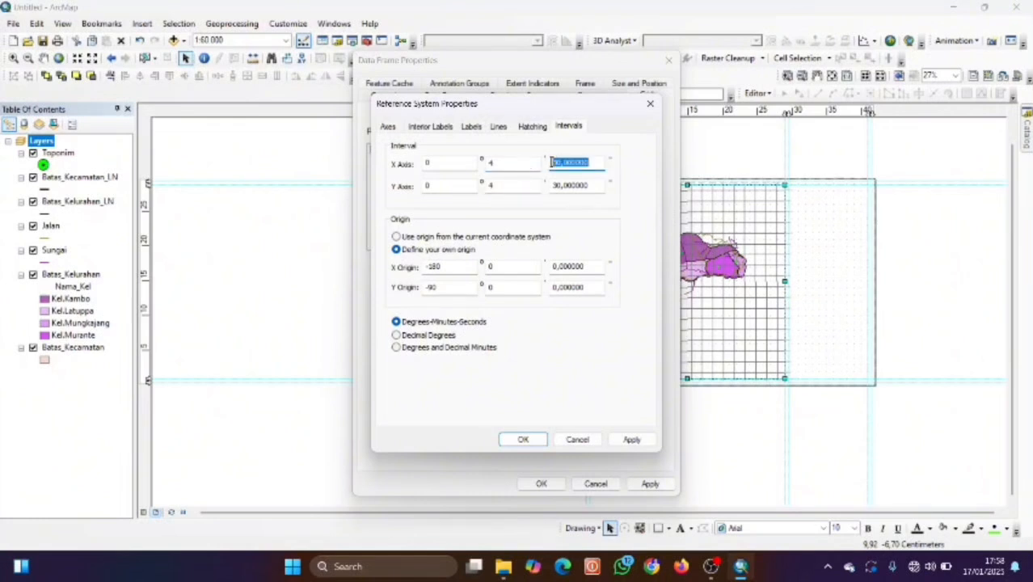
click(558, 163)
double_click(558, 163)
click(557, 163)
key(BackSpace)
key(BackSpace)
text(0)
click(559, 188)
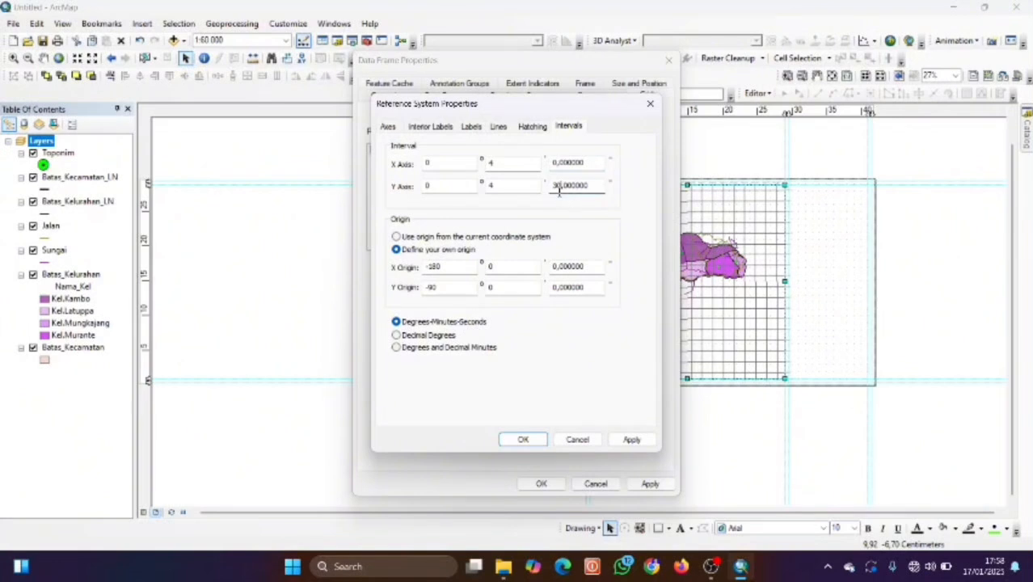
key(BackSpace)
key(BackSpace)
text(0)
Give the GCS grid lines a light blue line symbol.
click(499, 128)
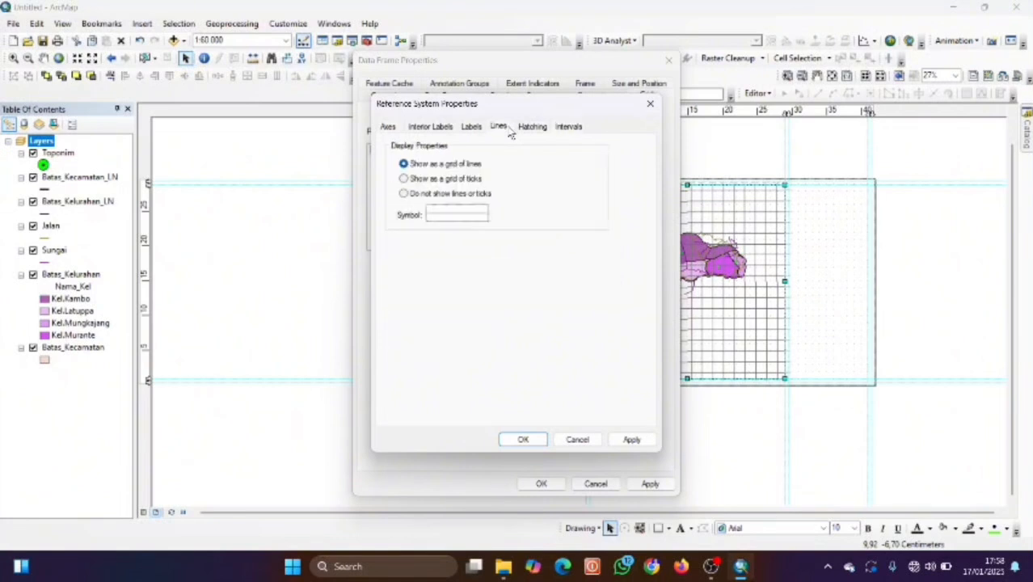
click(459, 214)
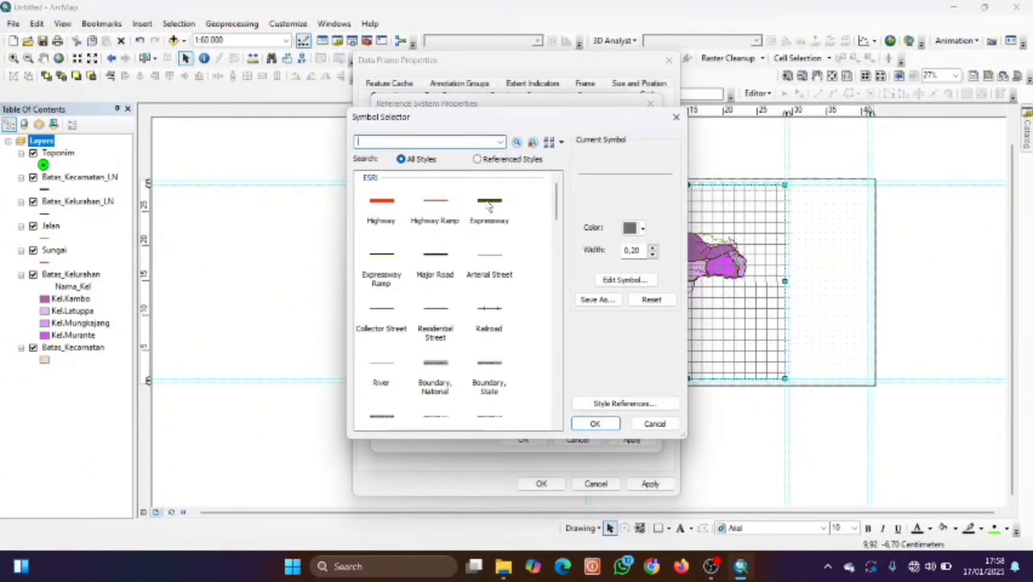
click(632, 227)
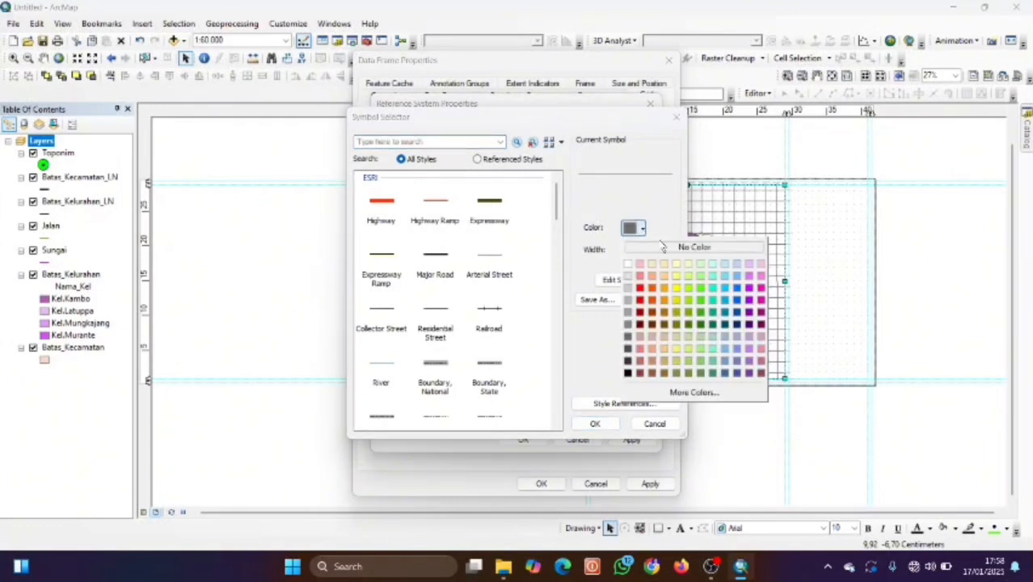
click(740, 279)
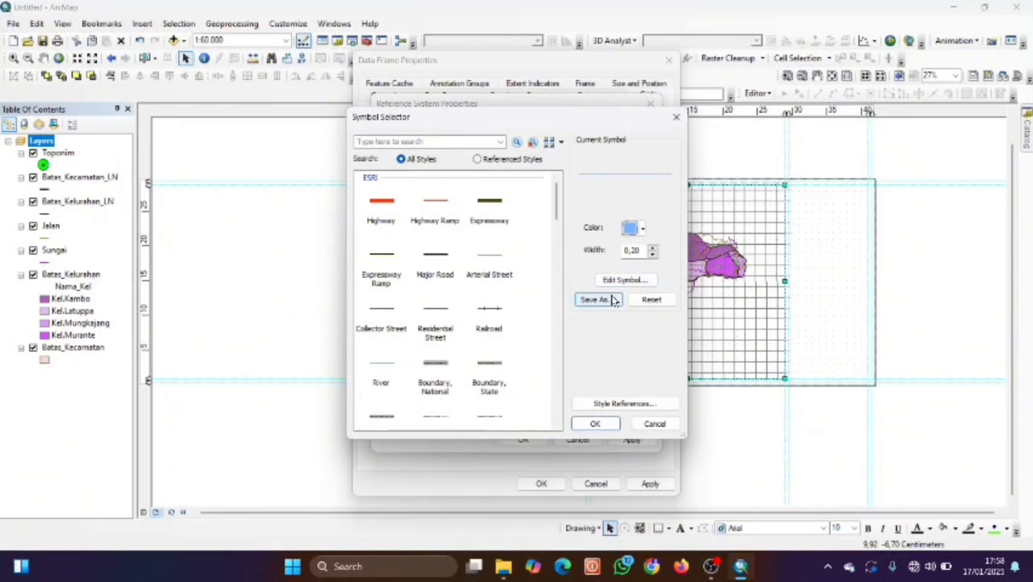
click(596, 425)
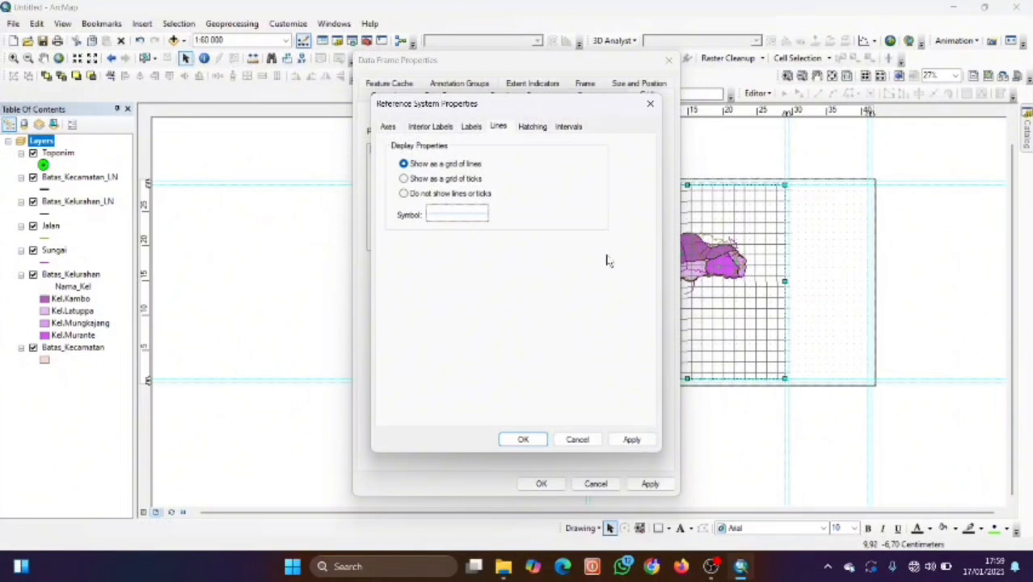
click(473, 127)
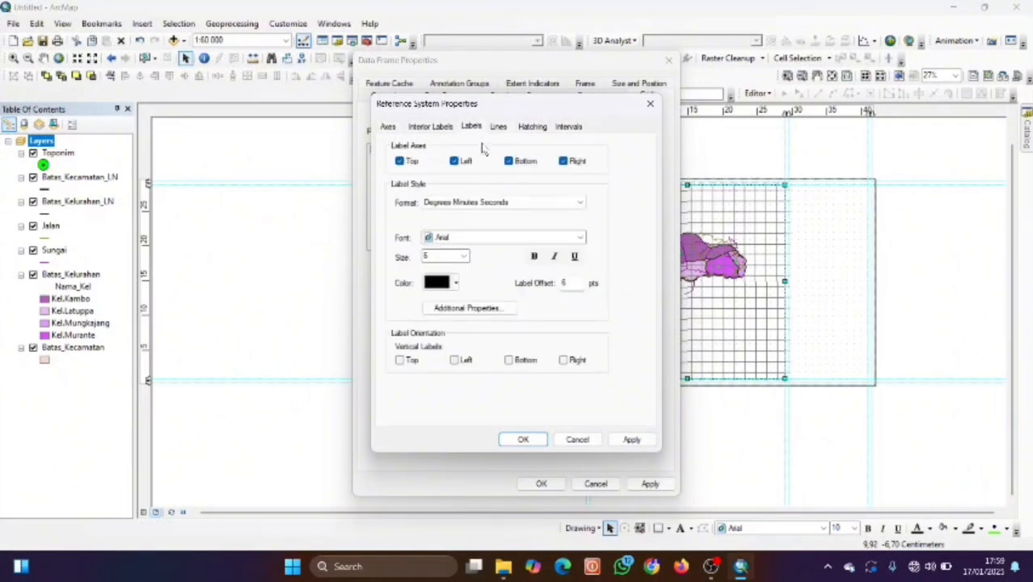
Set the grid label font to Sans Serif Collection.
click(491, 240)
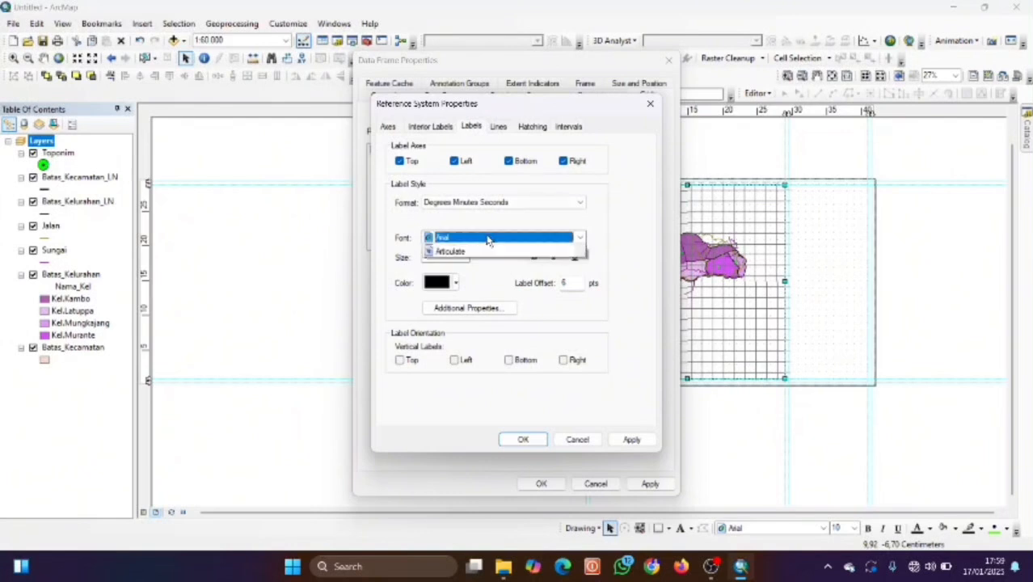
scroll(488, 287, down, 3)
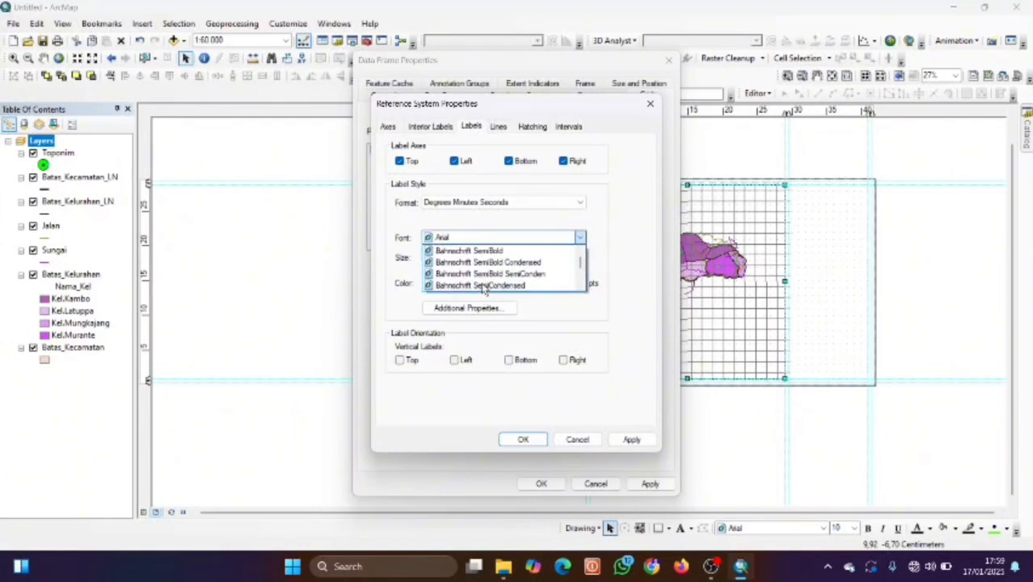
scroll(483, 287, down, 8)
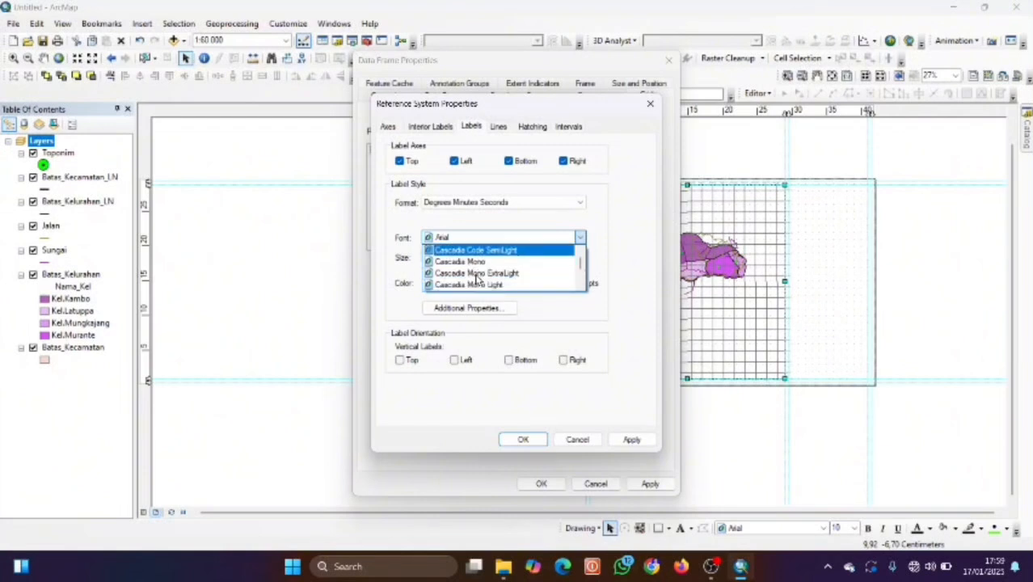
scroll(477, 277, down, 6)
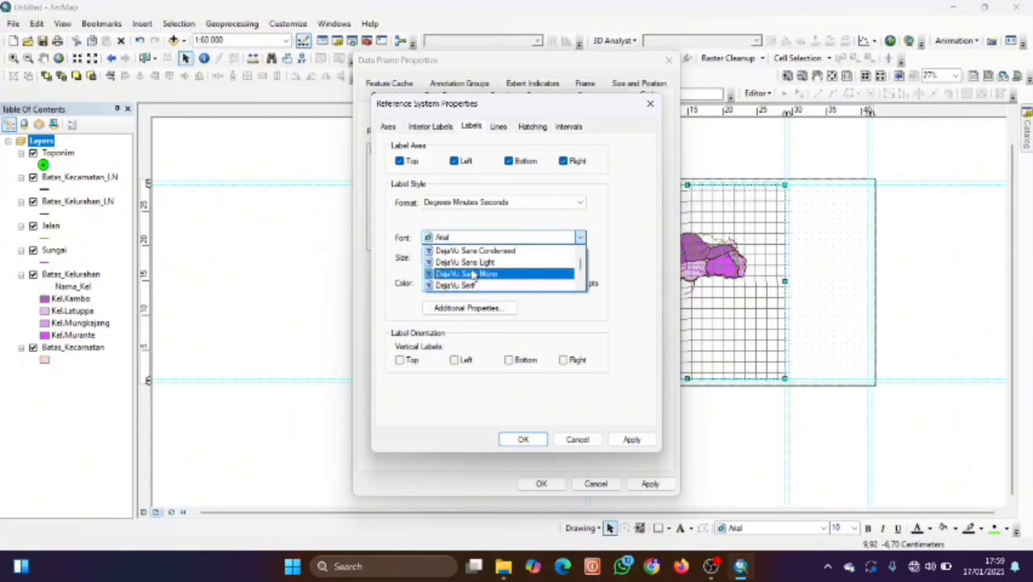
scroll(475, 275, down, 8)
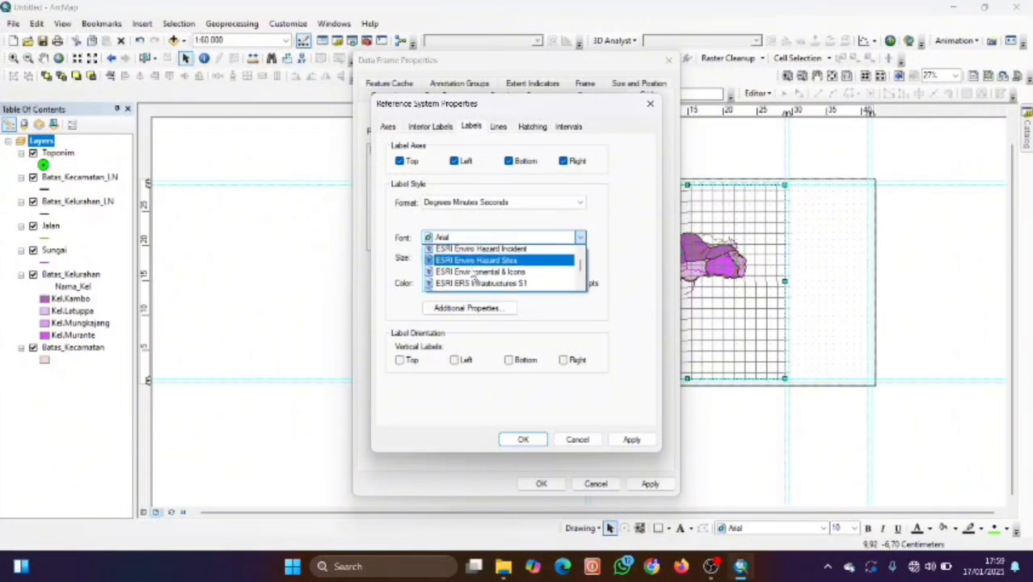
scroll(475, 276, down, 12)
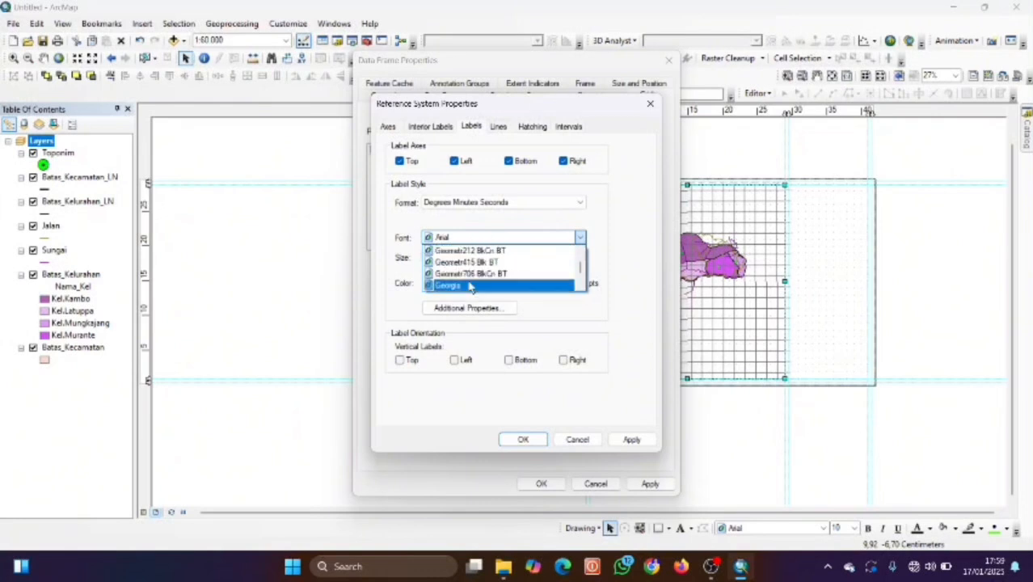
scroll(471, 270, down, 10)
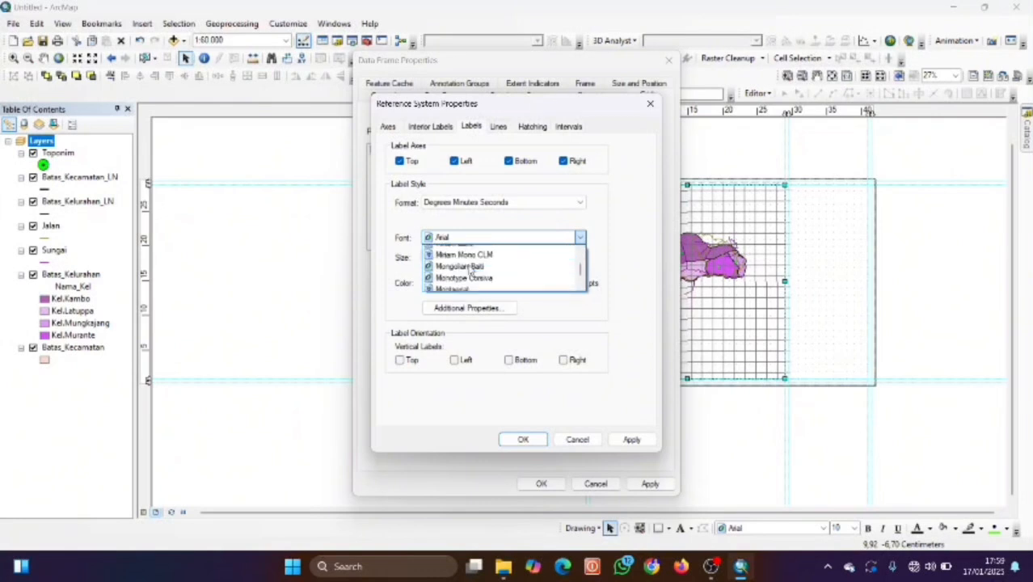
scroll(473, 272, down, 12)
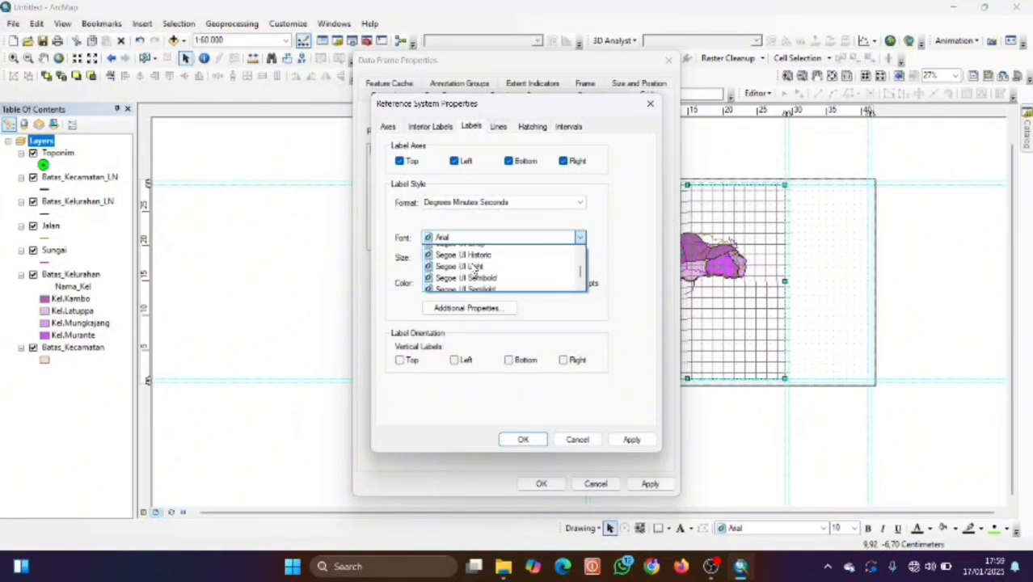
scroll(475, 273, up, 2)
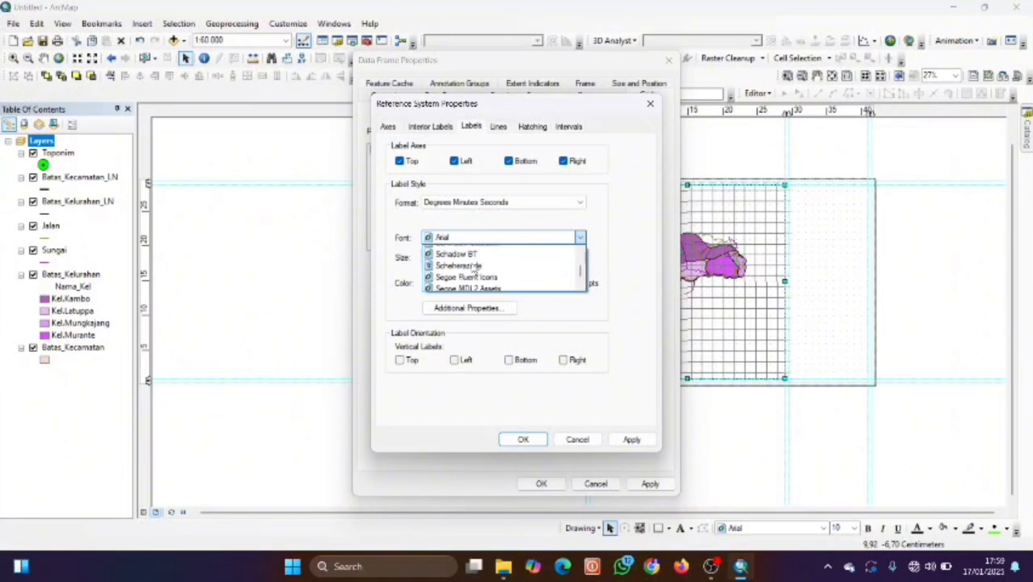
scroll(473, 268, down, 2)
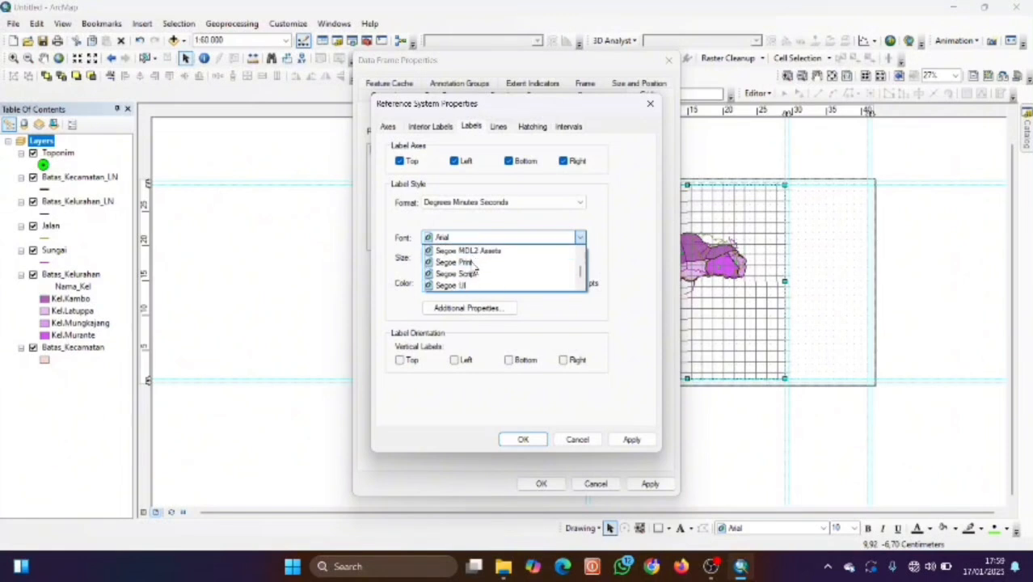
scroll(475, 267, down, 5)
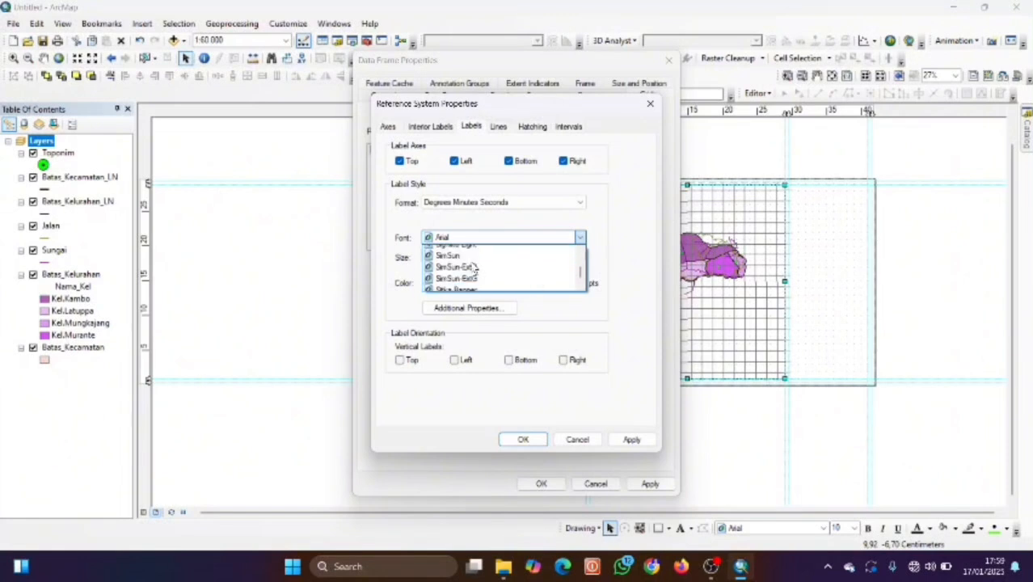
scroll(474, 271, up, 2)
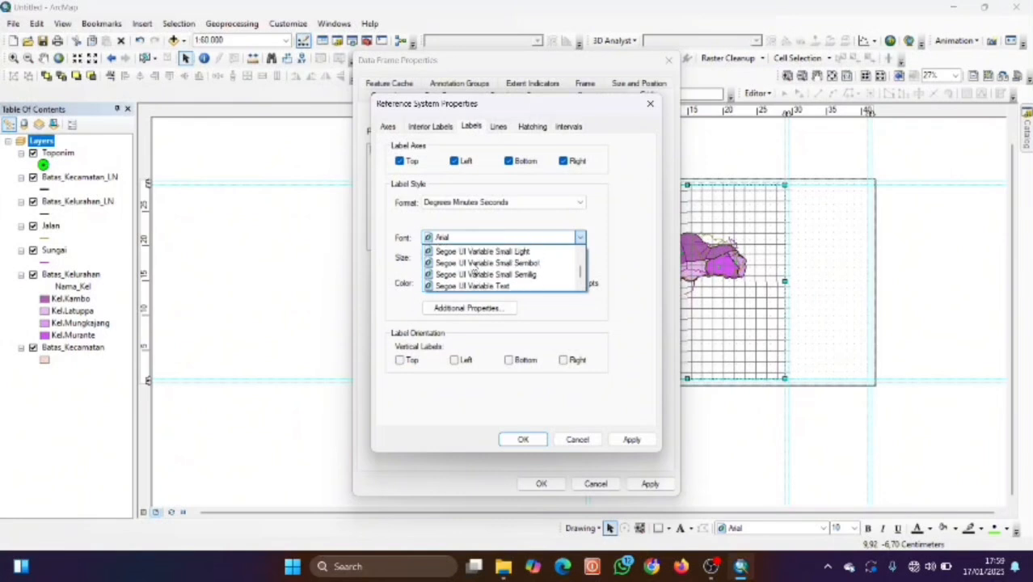
scroll(475, 269, up, 3)
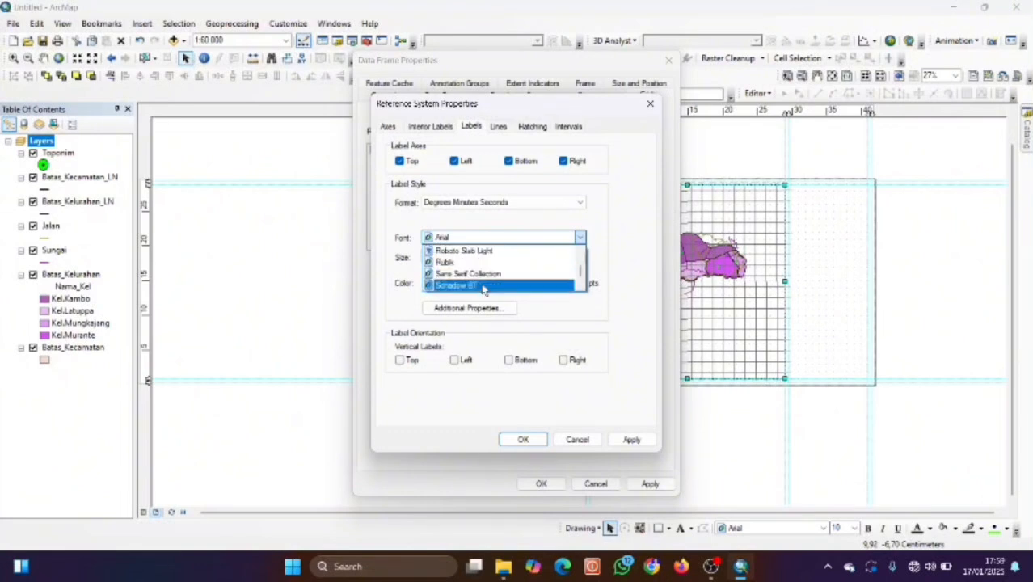
click(477, 275)
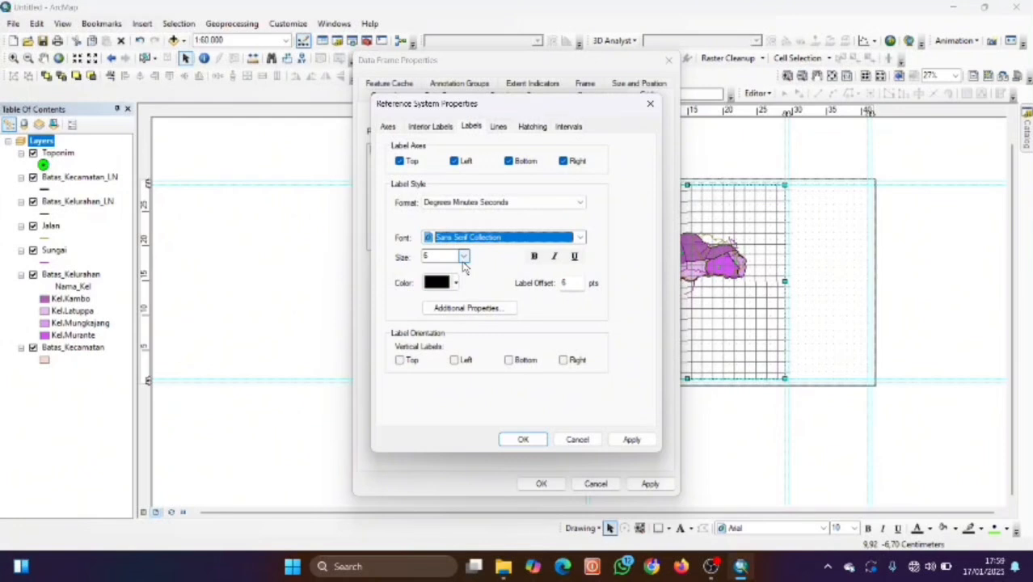
Make labels size 9, light blue, offset 3, with left and right labels vertical.
click(464, 261)
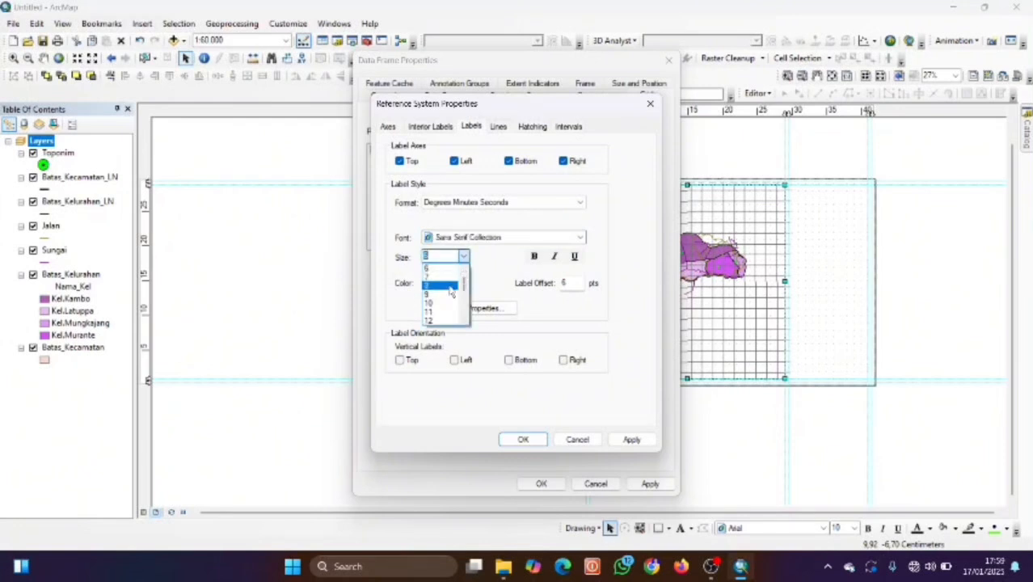
click(447, 295)
click(454, 283)
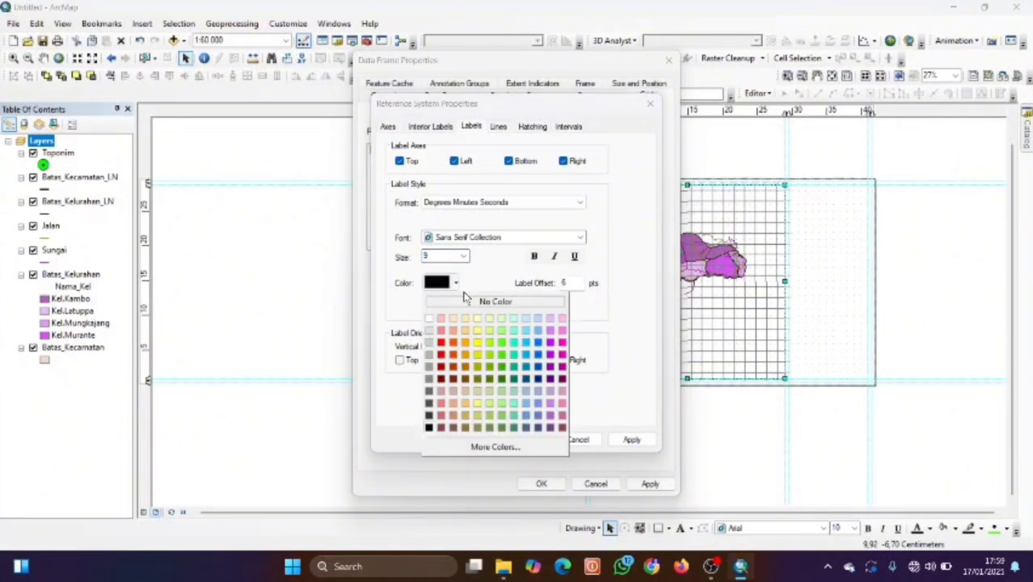
click(537, 330)
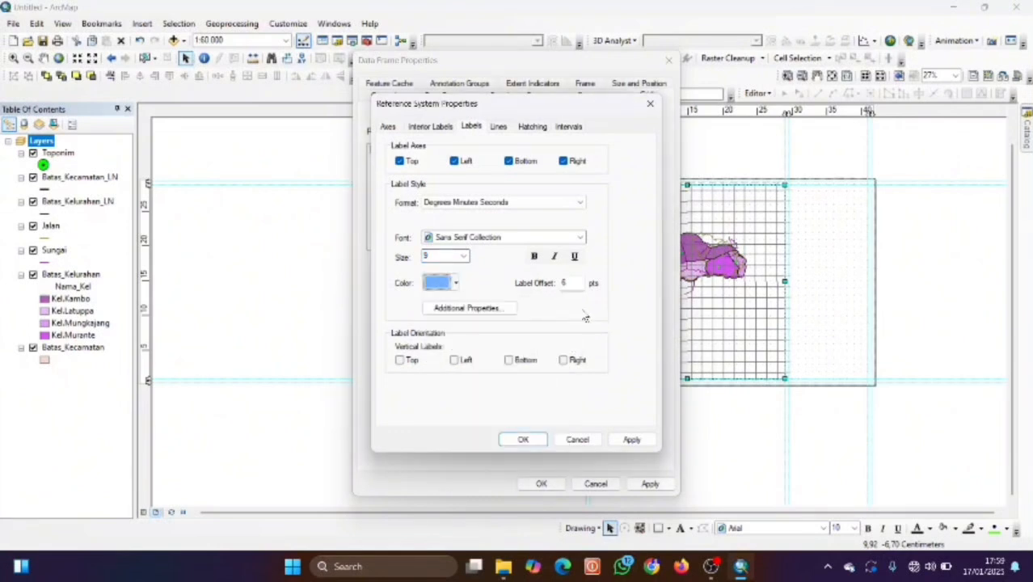
double_click(566, 282)
text(3)
click(454, 360)
click(563, 360)
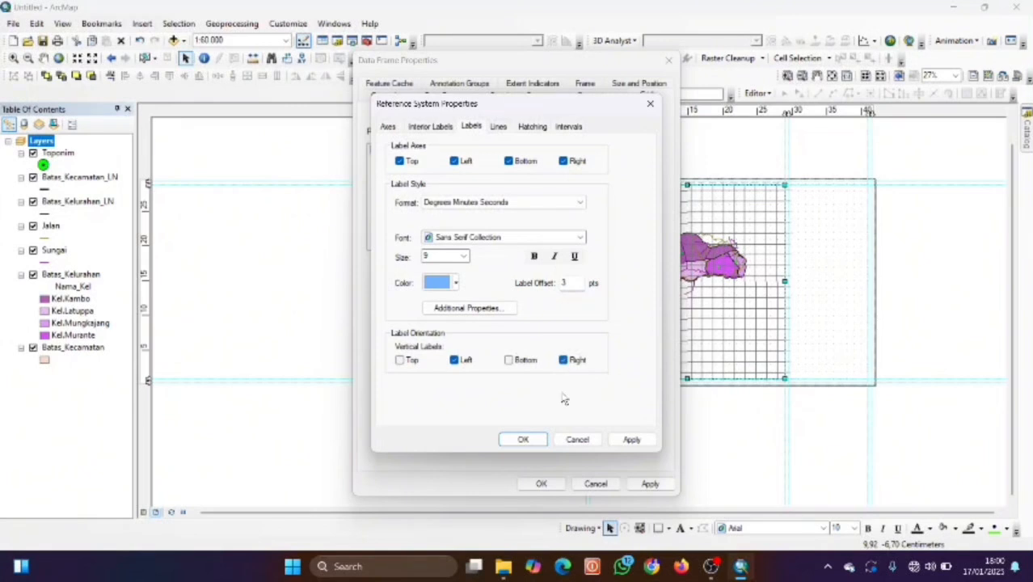
Set both the major and subdivision tick sizes on the Axes tab to 0.
click(388, 128)
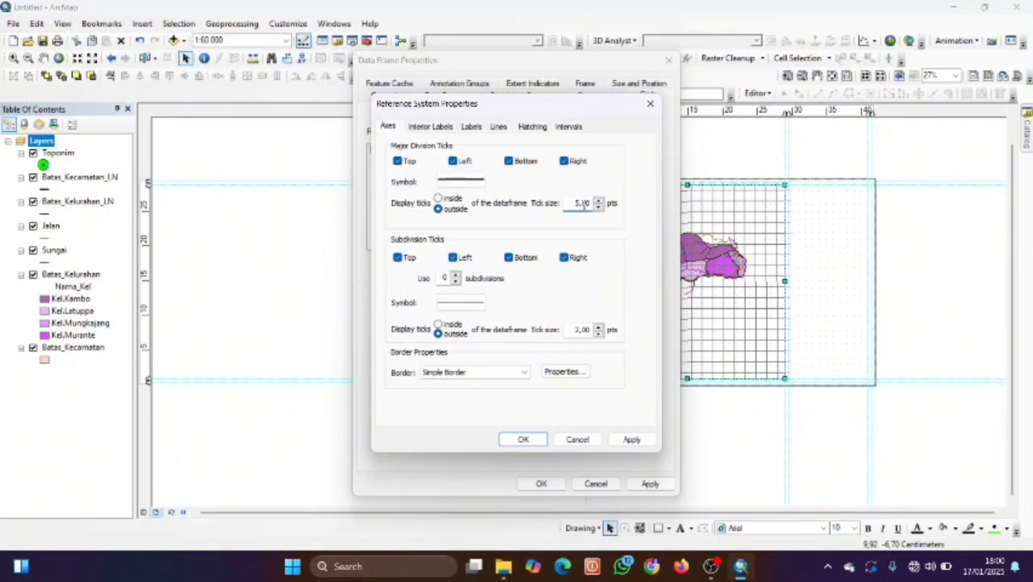
drag(571, 202, 642, 212)
text(0)
drag(572, 331, 611, 331)
text(0)
Confirm the grid settings, apply them to the map frame, and close Data Frame Properties.
click(523, 439)
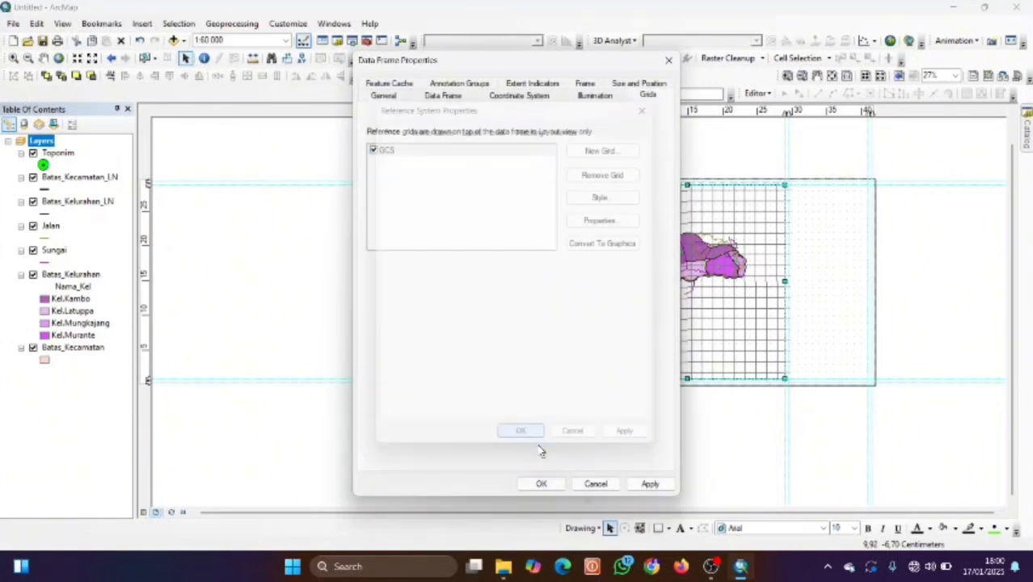
click(651, 484)
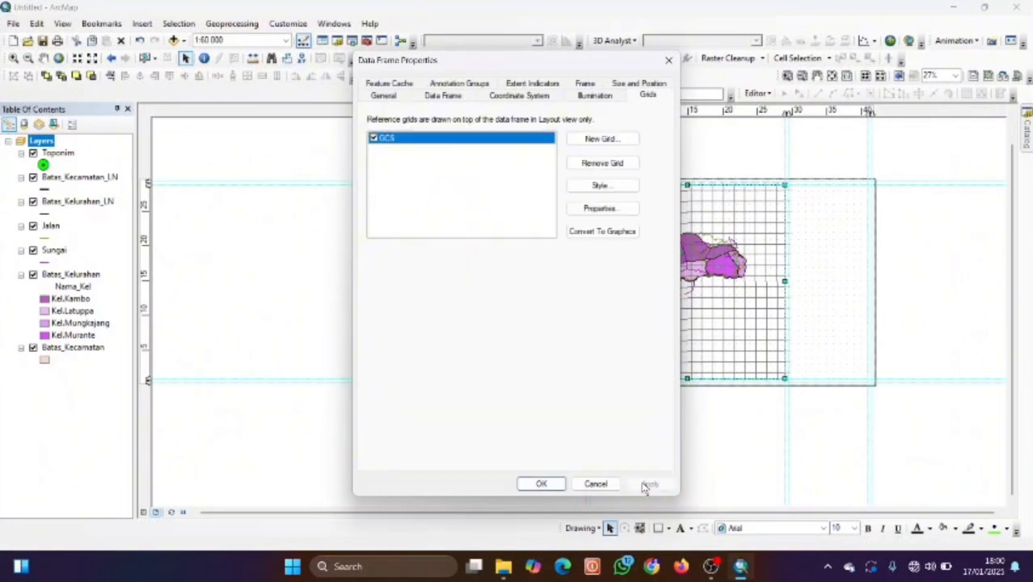
click(540, 484)
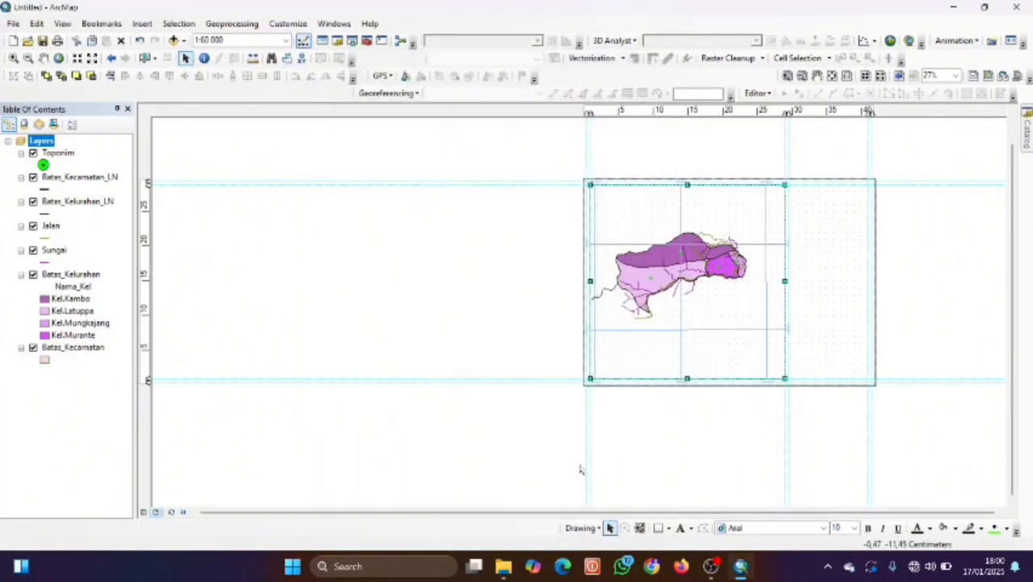
Zoom the layout to 37% and pan the page to the left.
scroll(737, 389, up, 2)
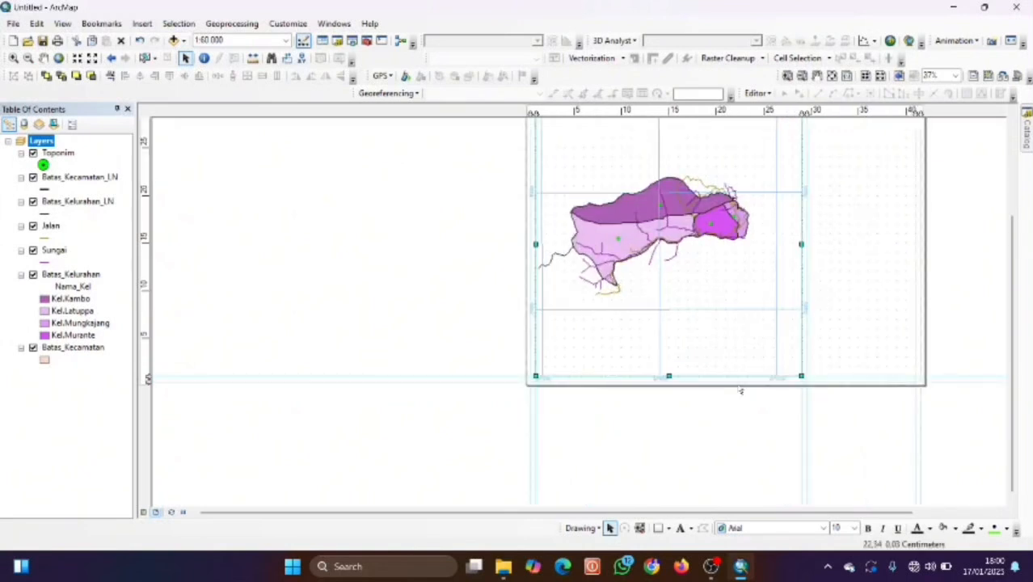
scroll(739, 390, up, 2)
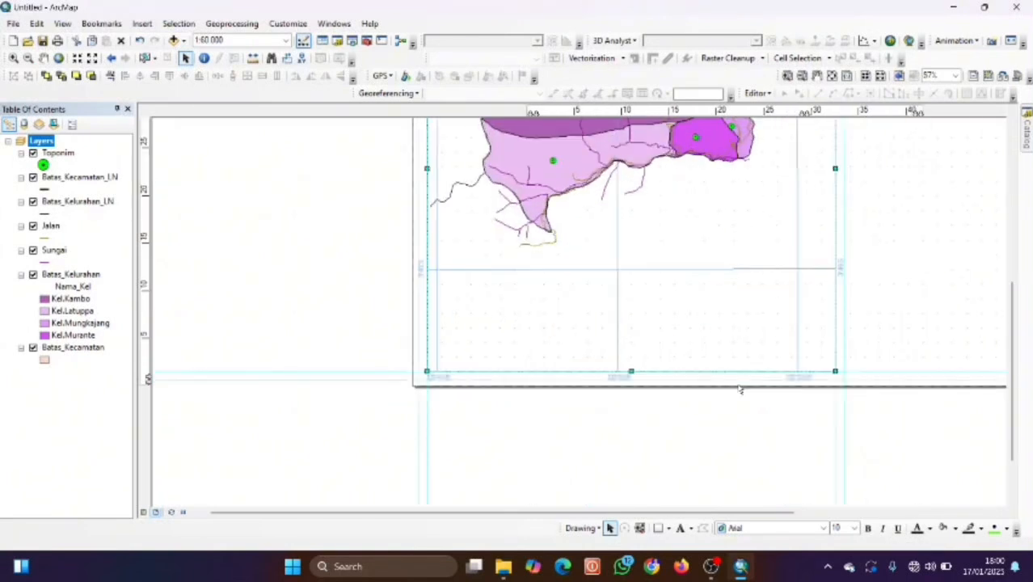
scroll(740, 390, down, 1)
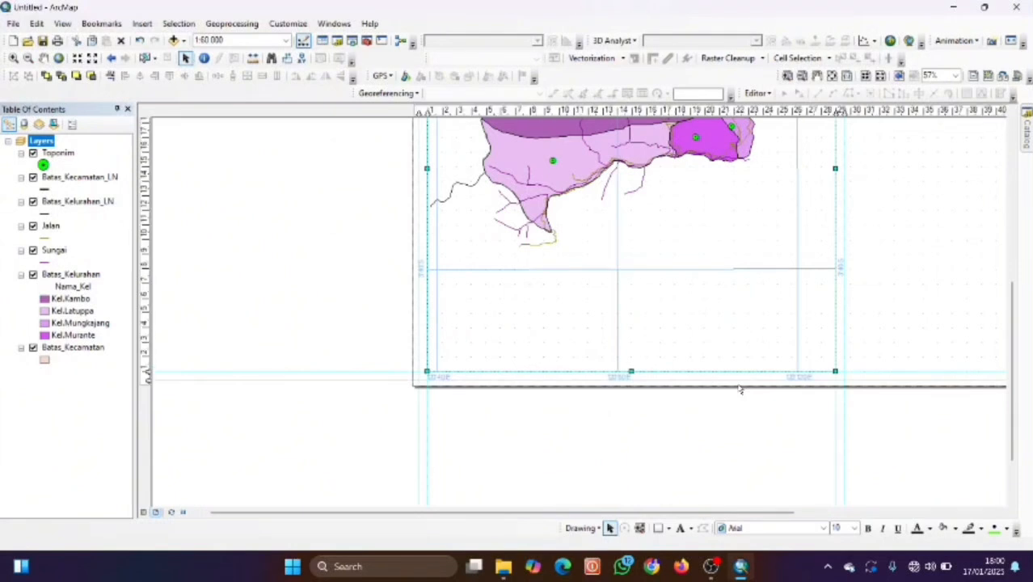
scroll(740, 390, down, 2)
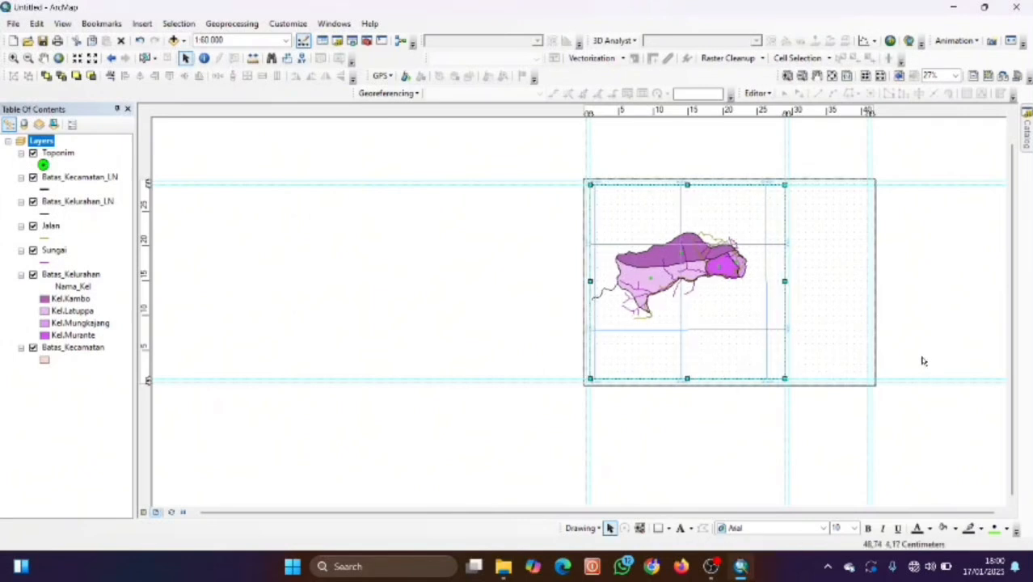
scroll(800, 260, down, 2)
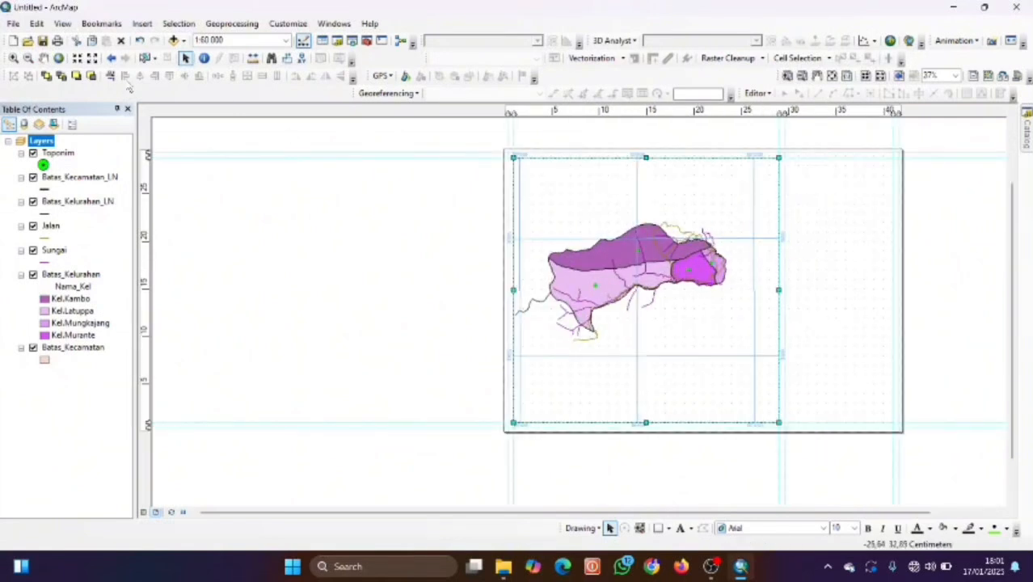
click(42, 58)
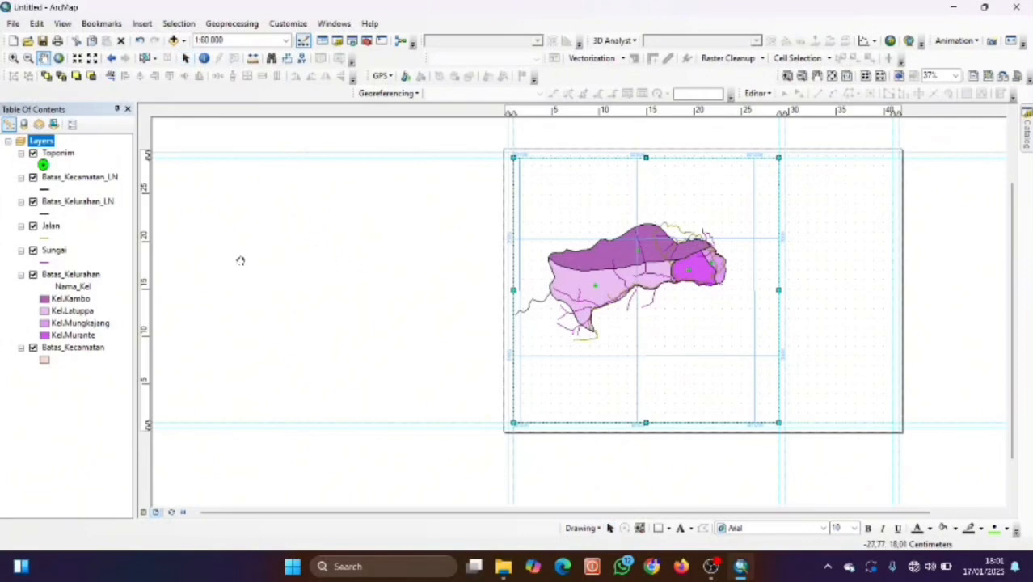
click(816, 75)
drag(429, 238, 298, 275)
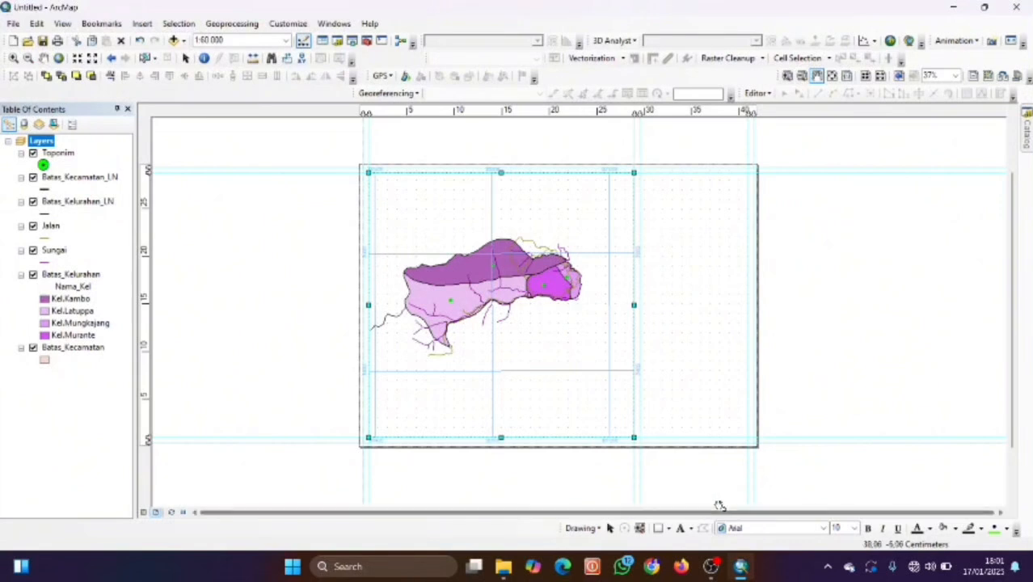
Draw a rectangle on the page's right side and give it no fill with a black outline.
click(658, 528)
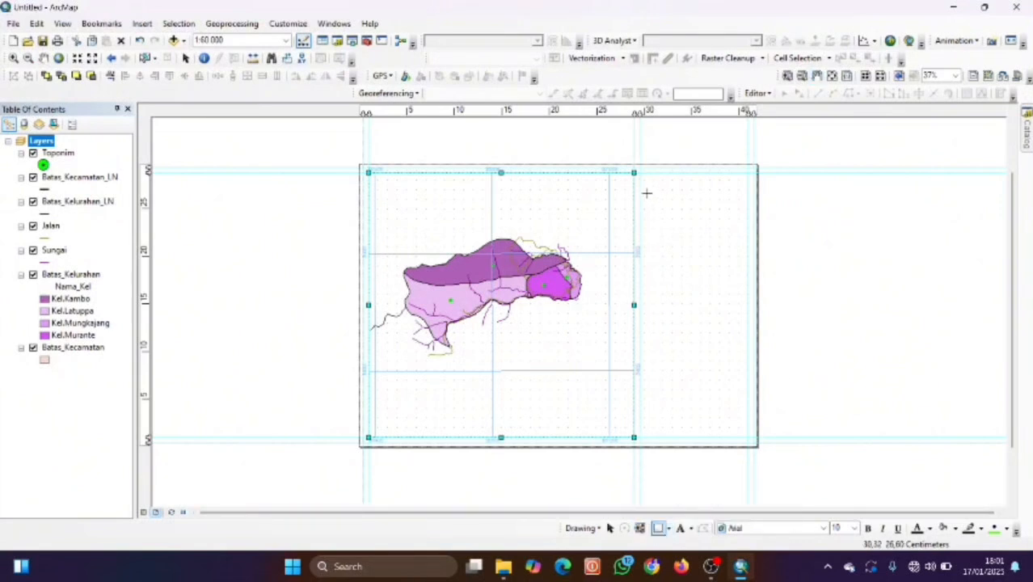
drag(638, 173, 747, 436)
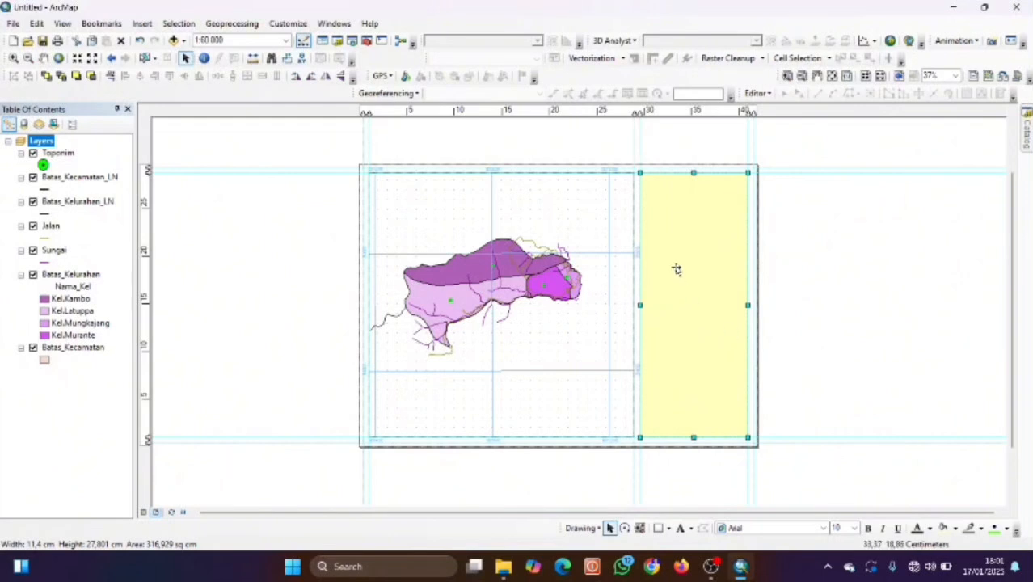
right_click(662, 227)
double_click(661, 225)
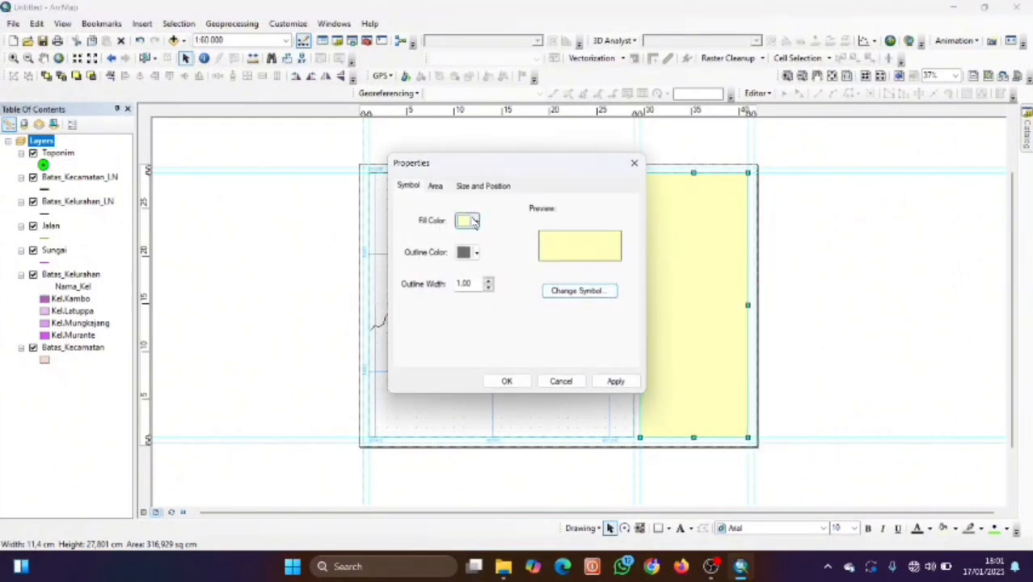
click(473, 221)
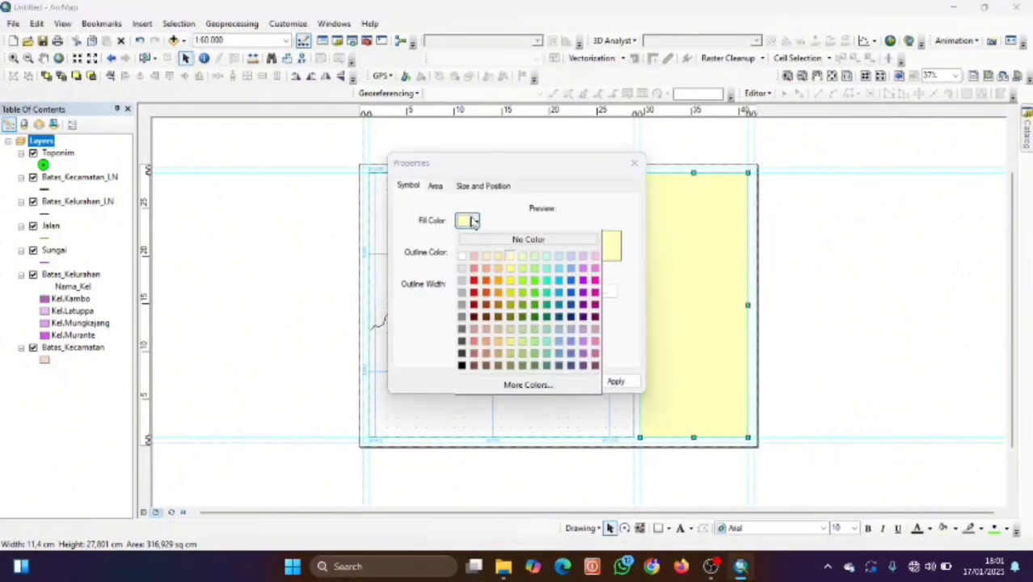
click(465, 264)
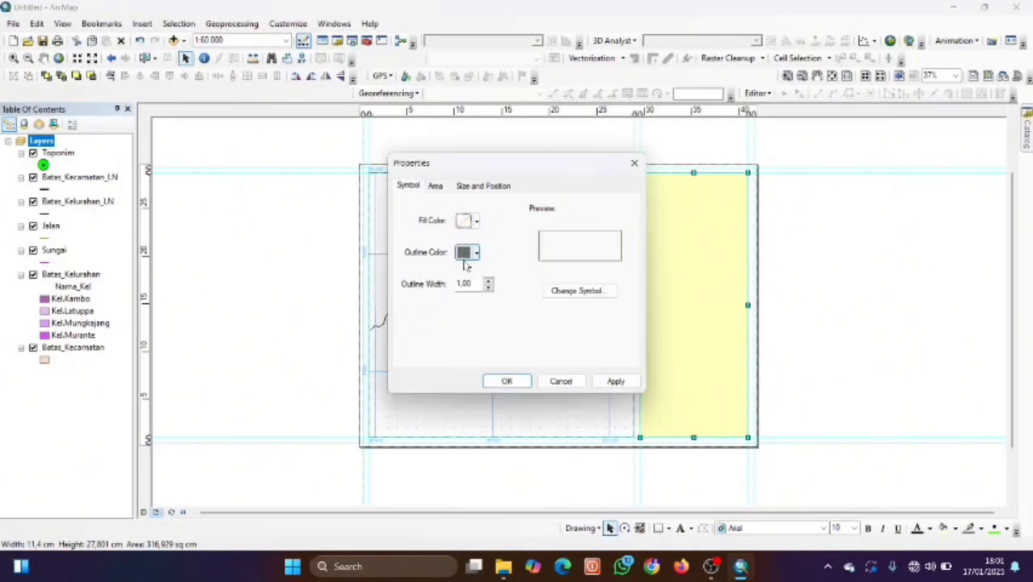
click(475, 253)
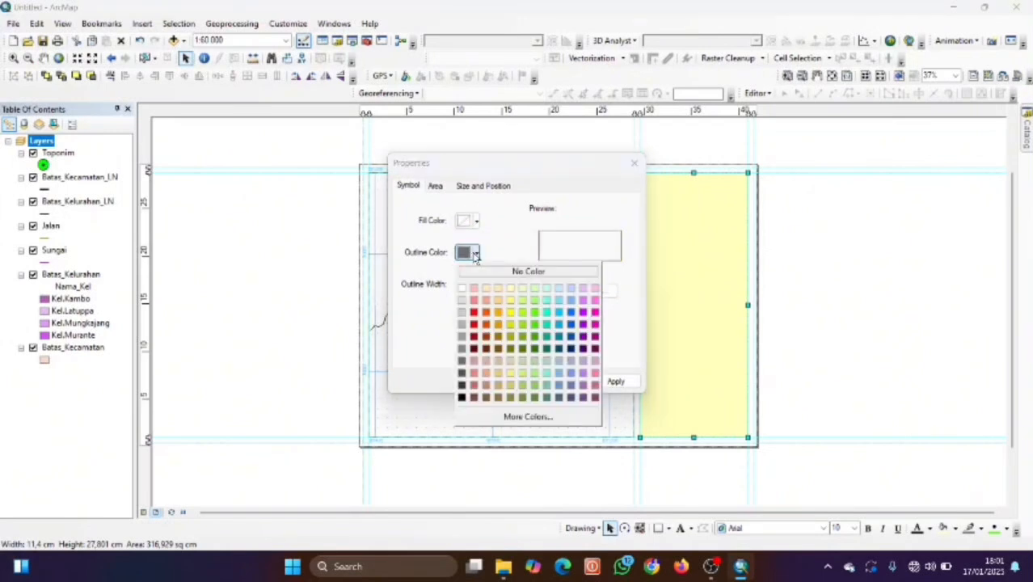
click(461, 384)
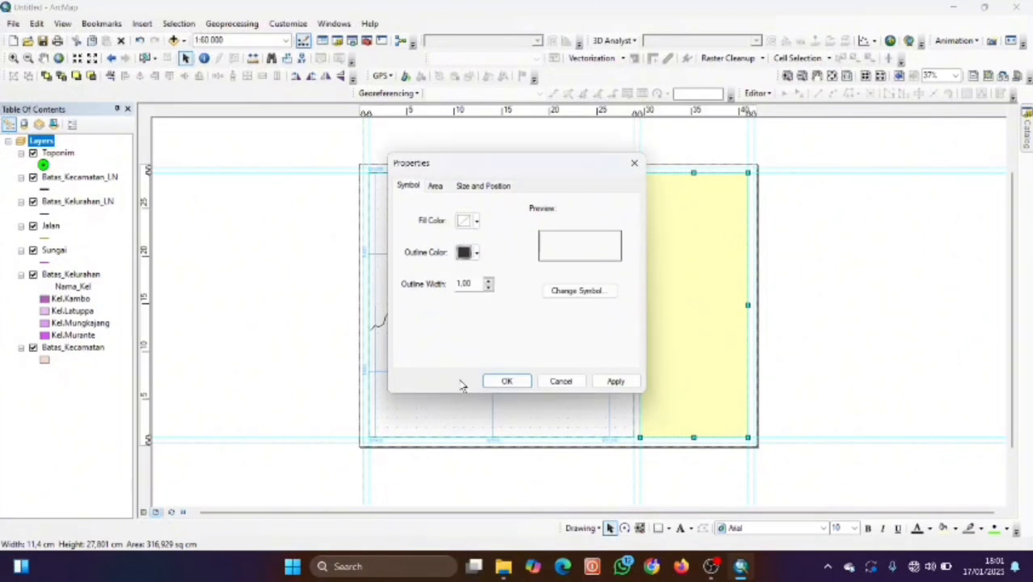
click(475, 253)
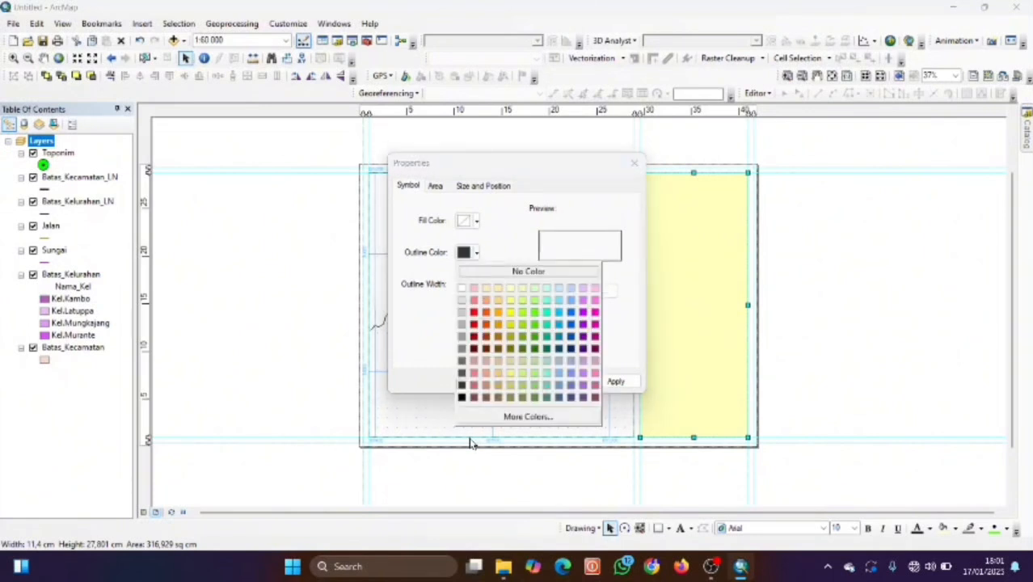
click(461, 397)
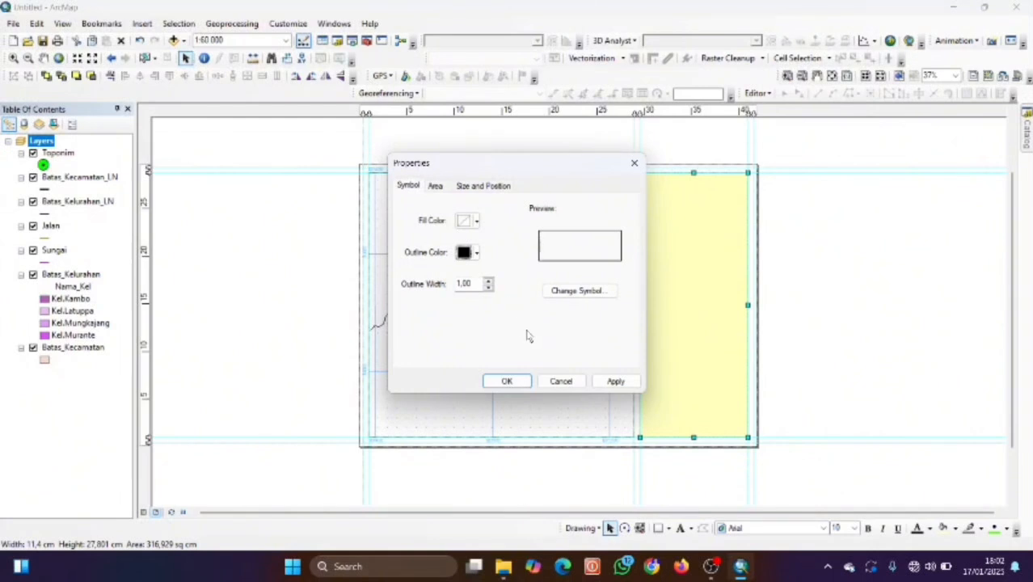
click(615, 381)
click(507, 381)
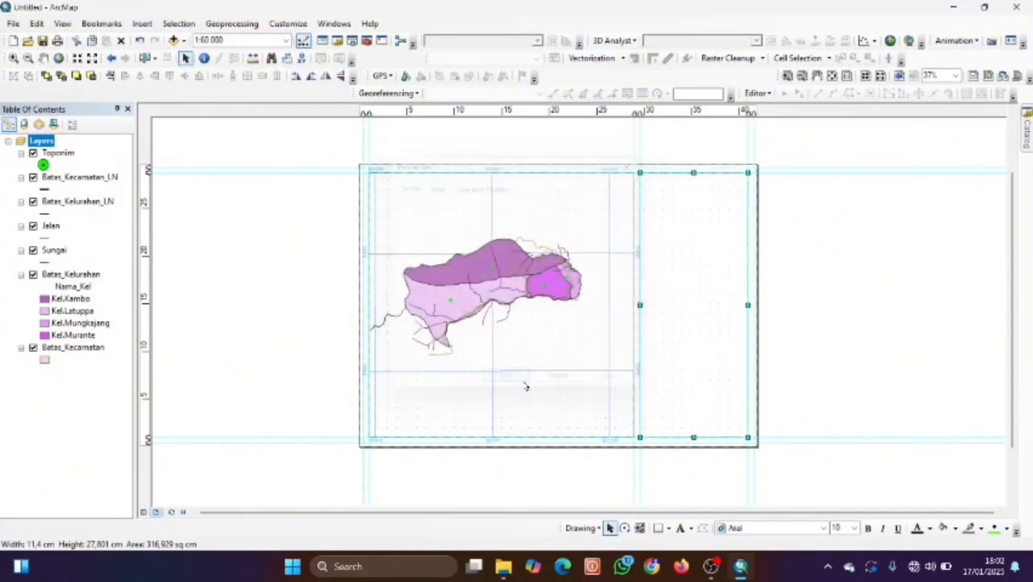
Reselect the right-hand rectangle, undo the fill change, and delete the yellow rectangle.
click(600, 356)
click(705, 343)
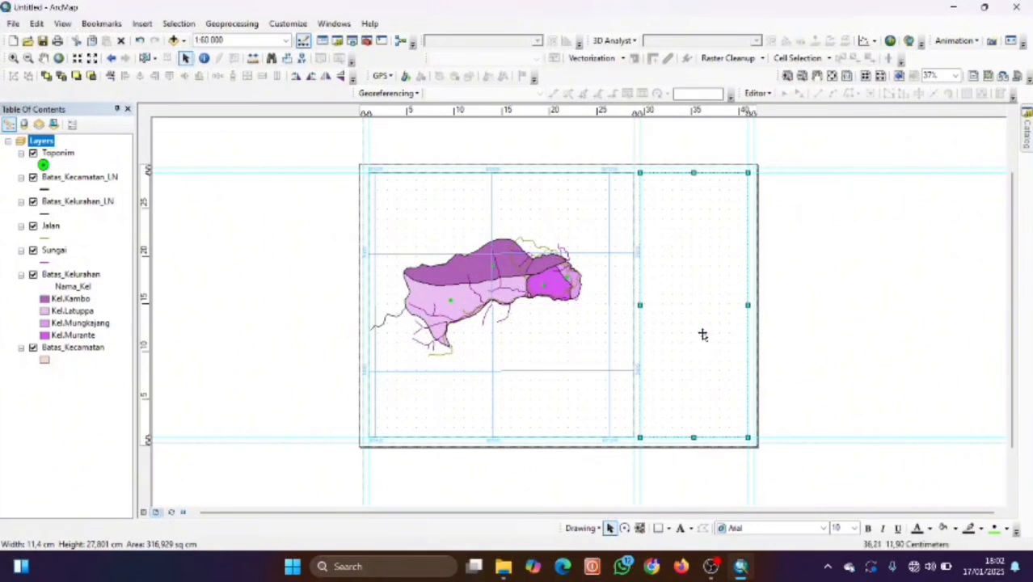
key(ctrl+z)
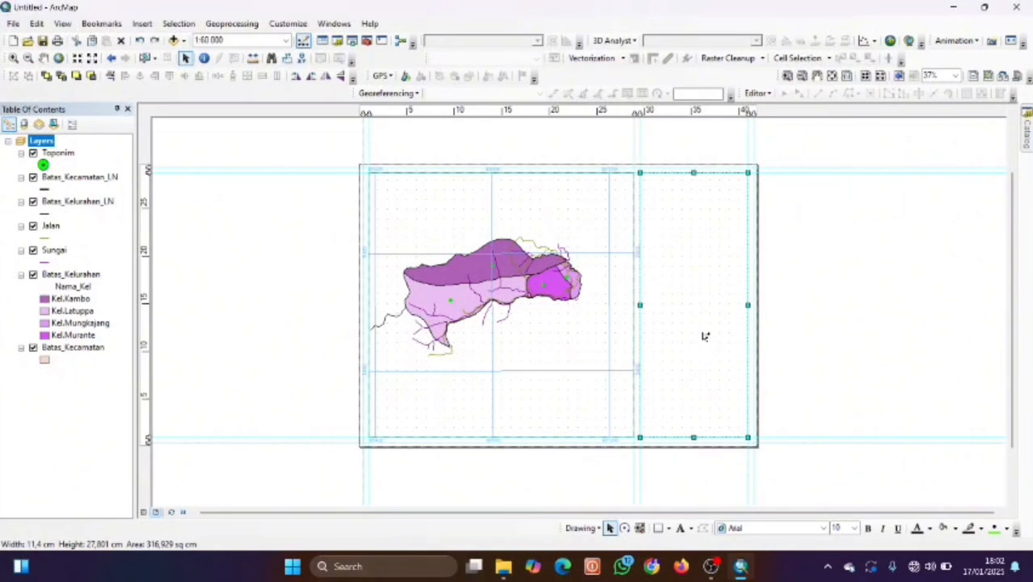
key(Delete)
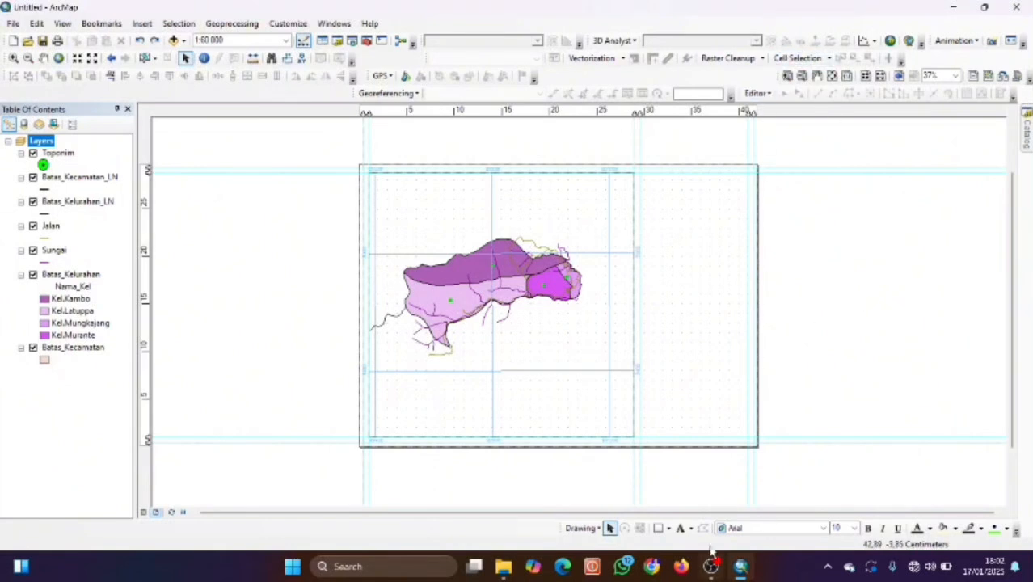
Pick the Line tool and adjust the page view to frame the right panel.
click(668, 527)
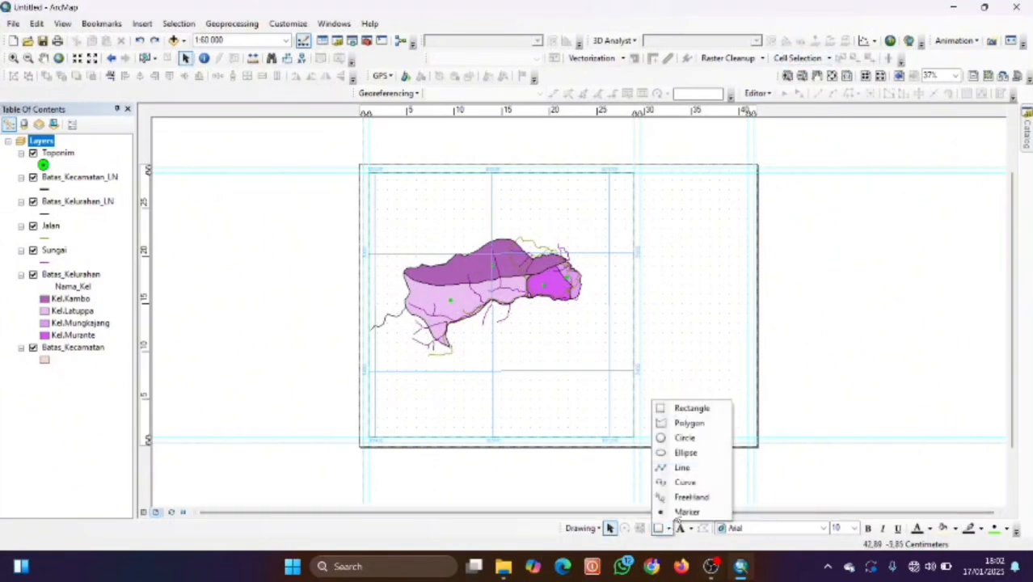
click(682, 468)
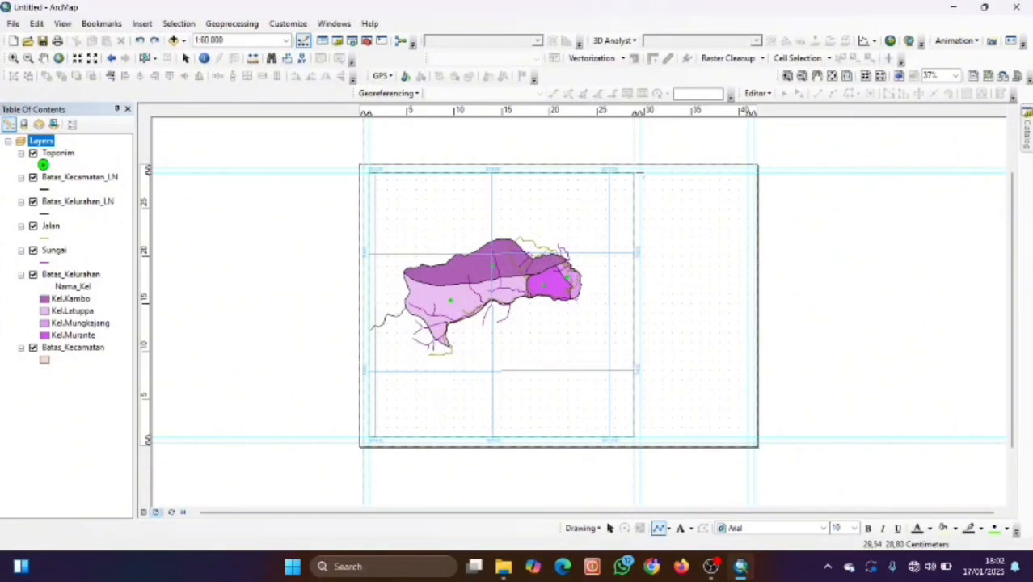
click(786, 75)
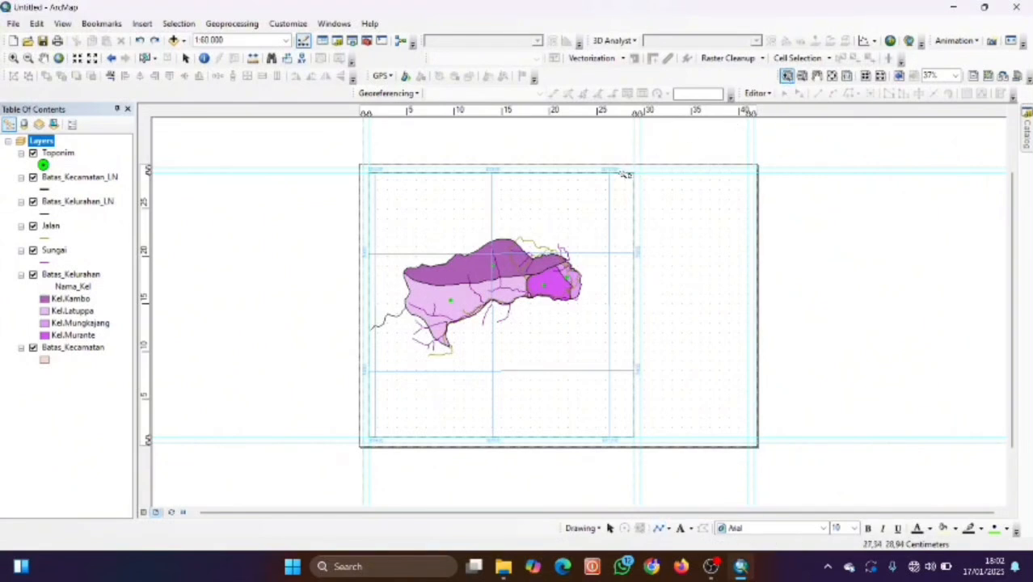
click(644, 192)
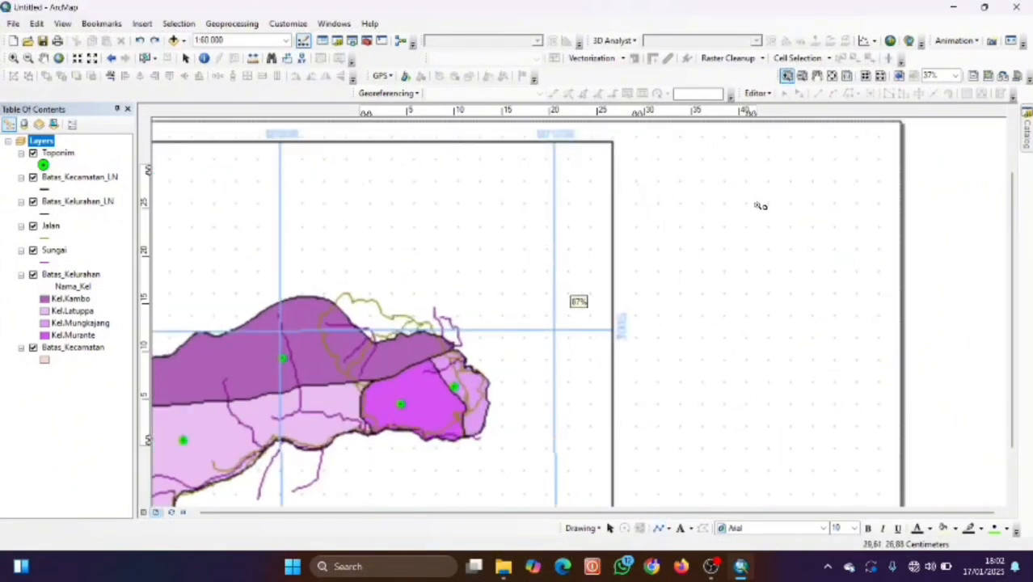
scroll(760, 205, up, 2)
scroll(760, 206, up, 2)
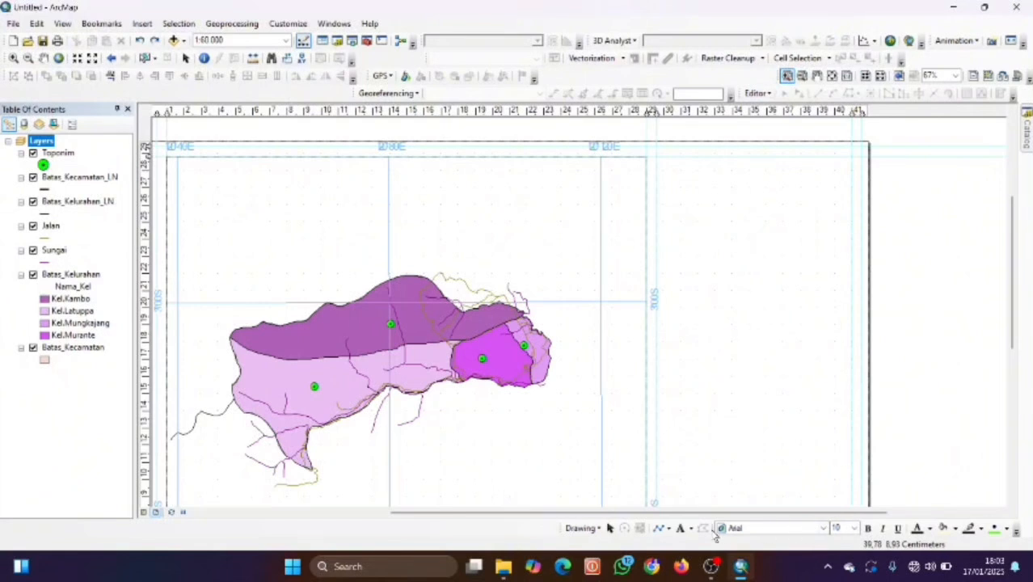
click(666, 528)
click(659, 528)
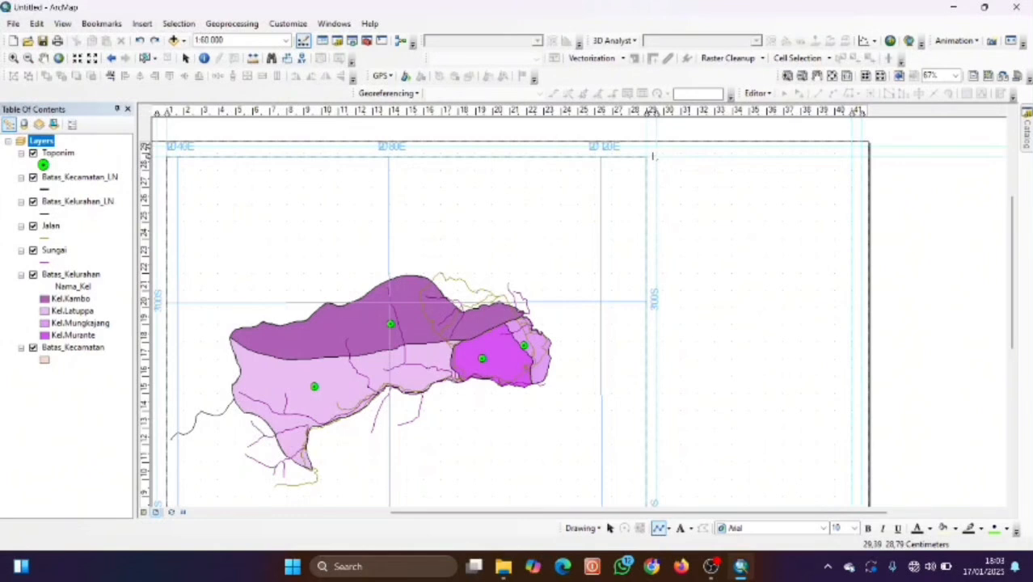
click(657, 158)
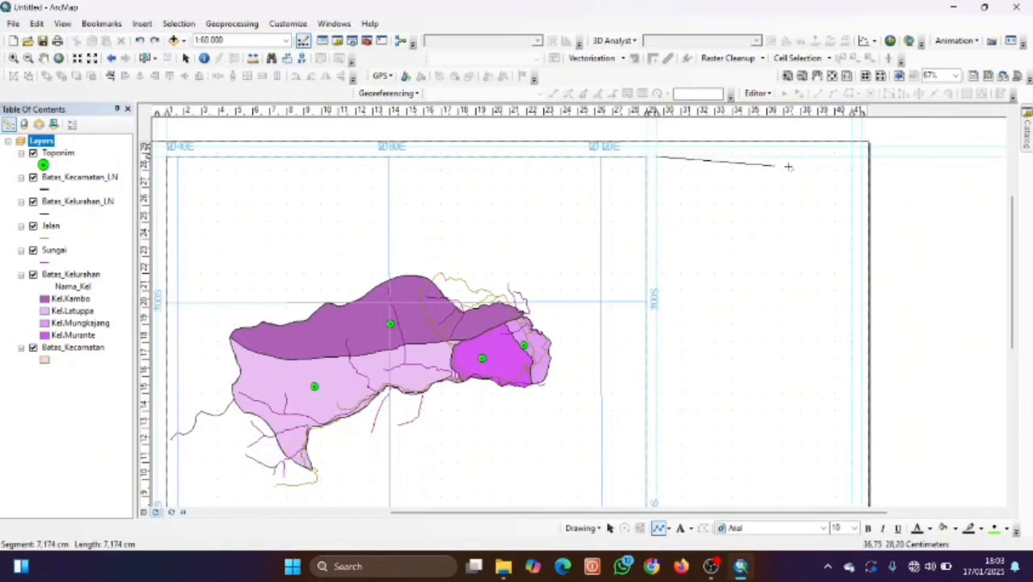
click(850, 158)
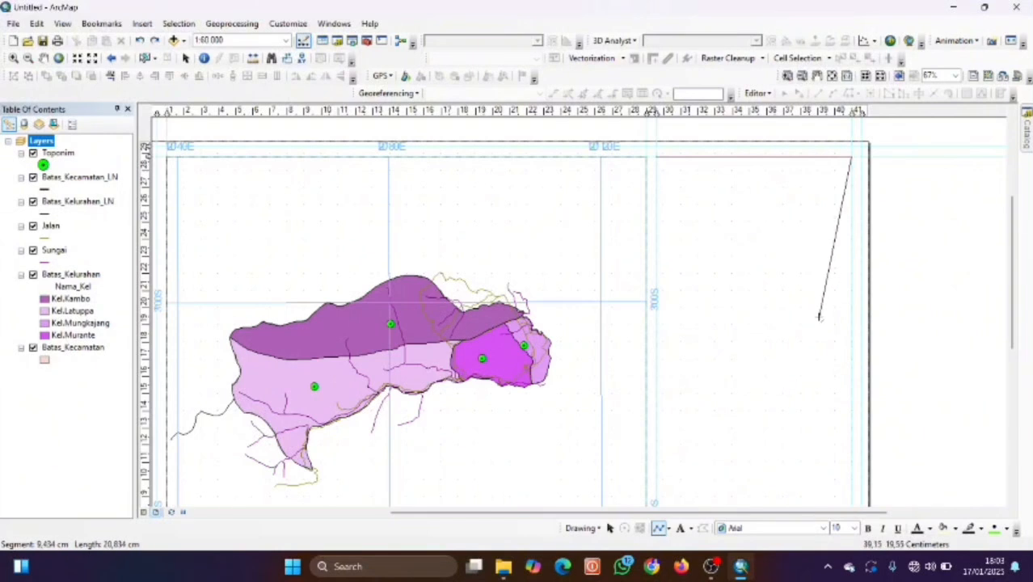
scroll(819, 427, up, 1)
scroll(820, 431, up, 2)
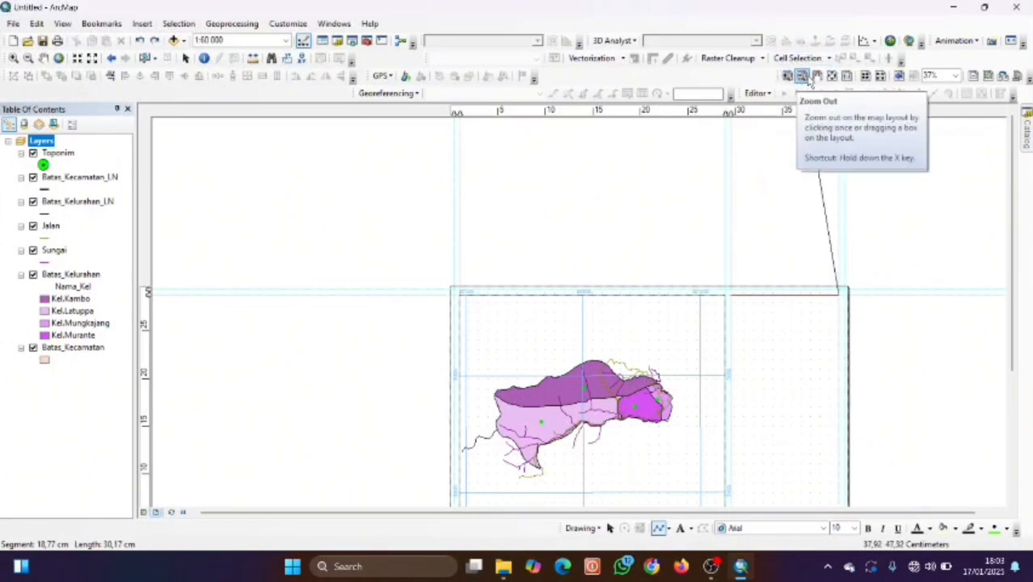
click(816, 77)
drag(795, 214, 801, 162)
mouse_move(800, 324)
mouse_down()
mouse_move(782, 261)
mouse_move(771, 256)
mouse_up()
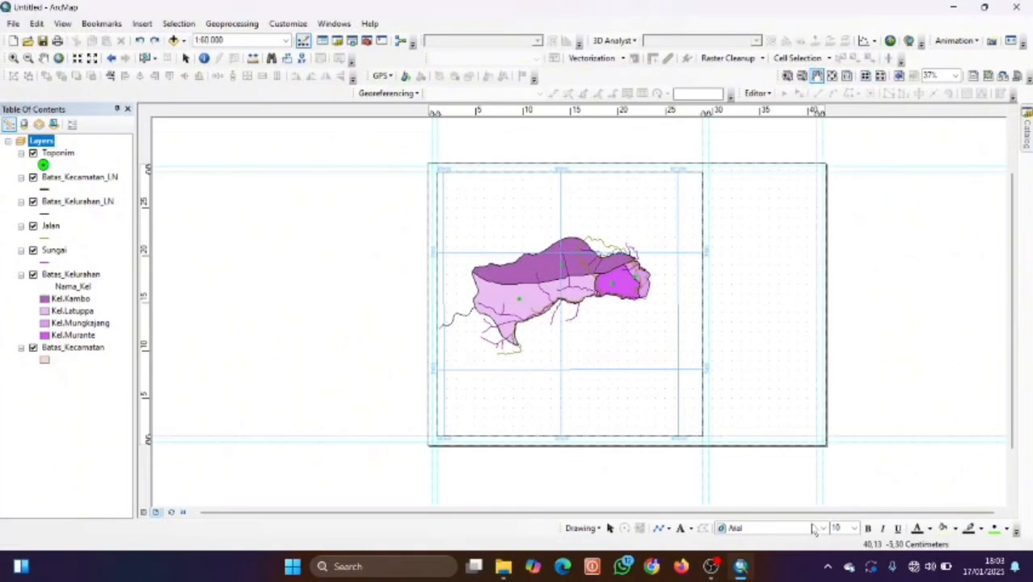
Trace a closed line through the right panel's four corners.
click(661, 529)
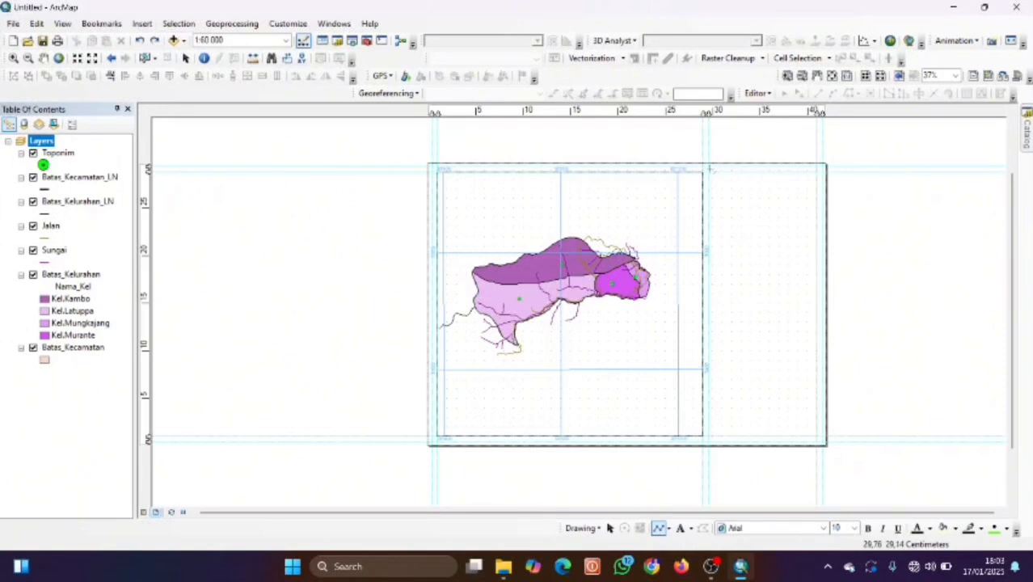
click(709, 172)
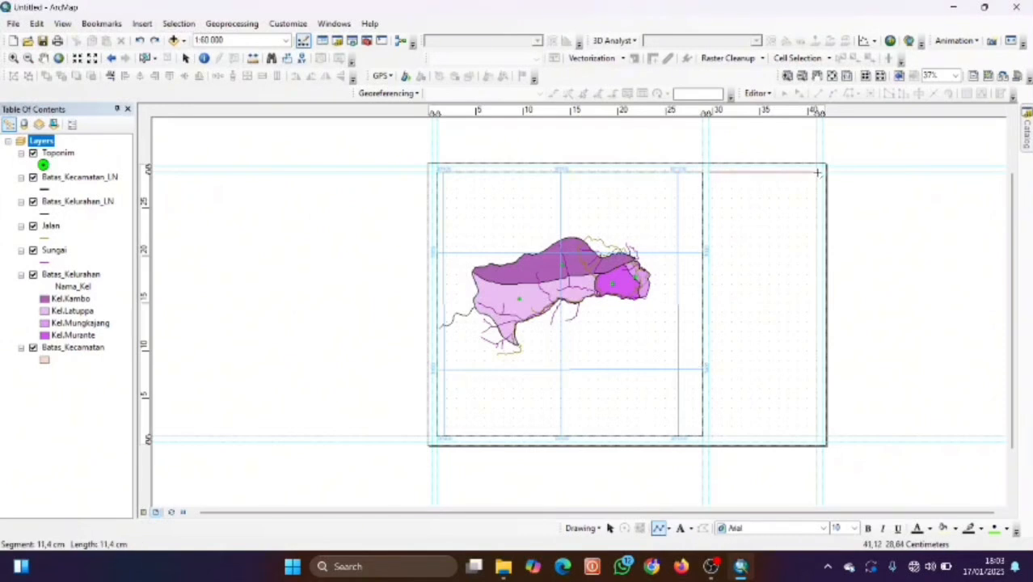
click(817, 172)
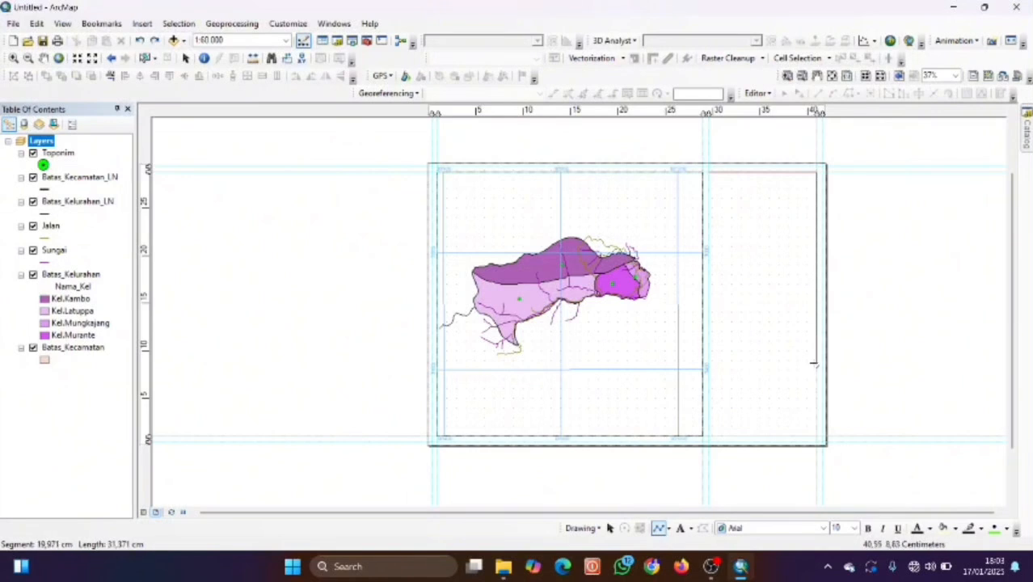
click(817, 437)
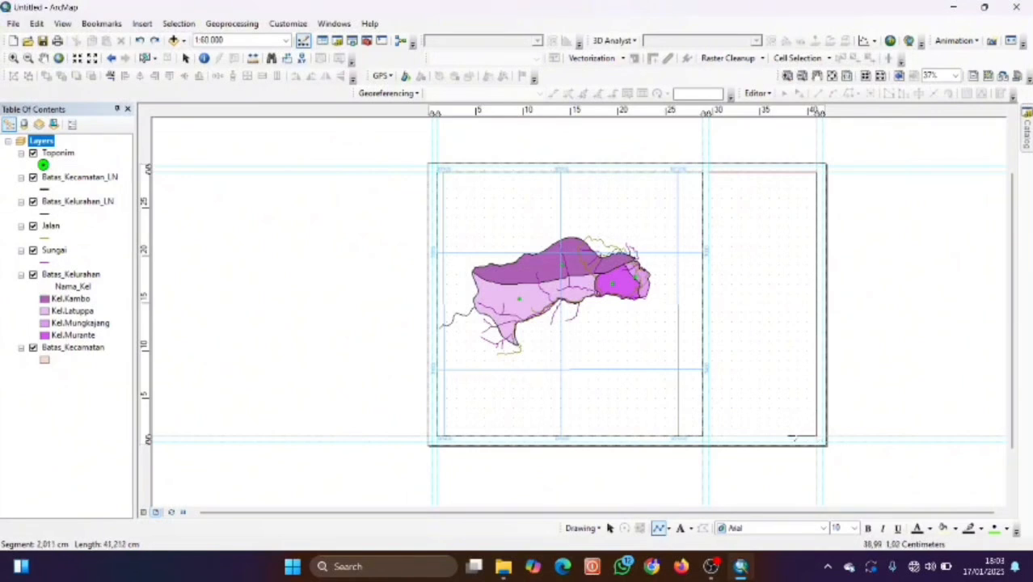
click(710, 436)
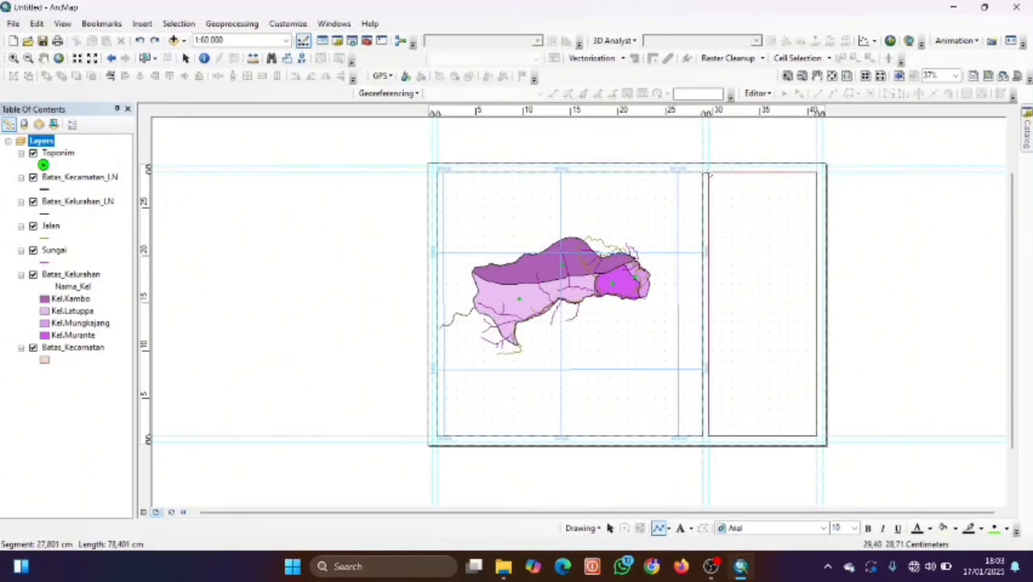
double_click(711, 174)
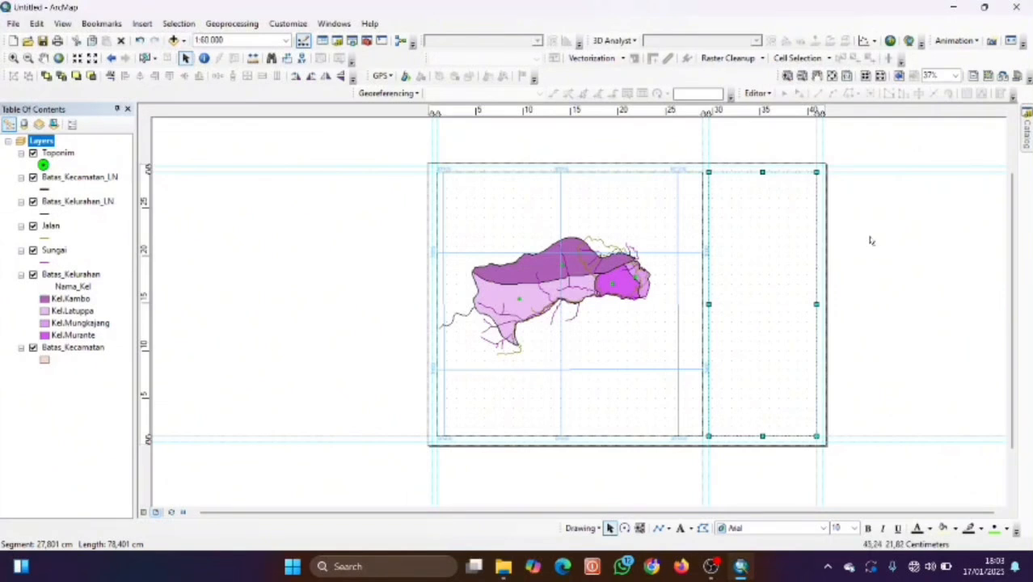
Change the right-panel outline's line width from 1.00 to 1.5.
double_click(818, 279)
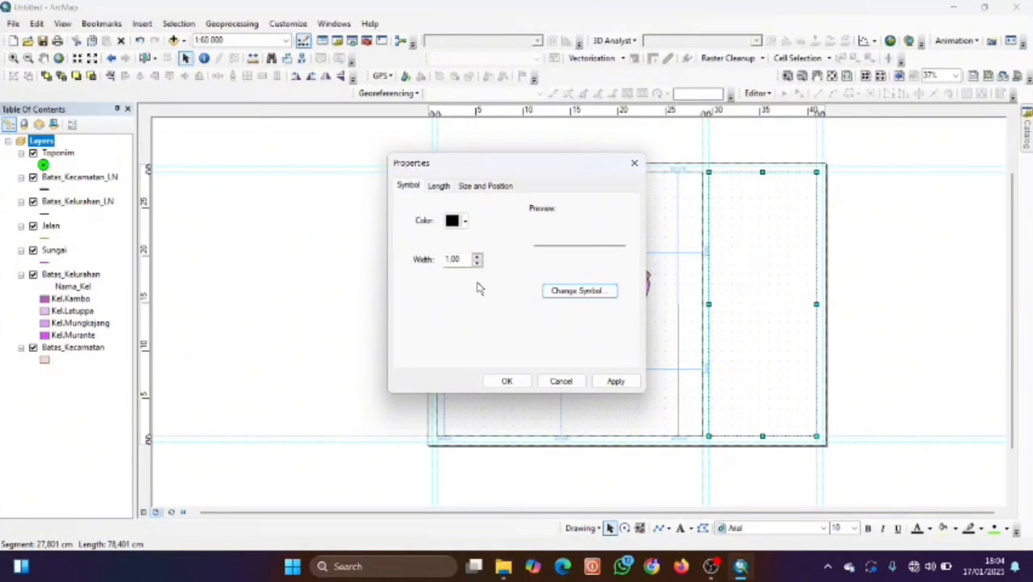
click(460, 258)
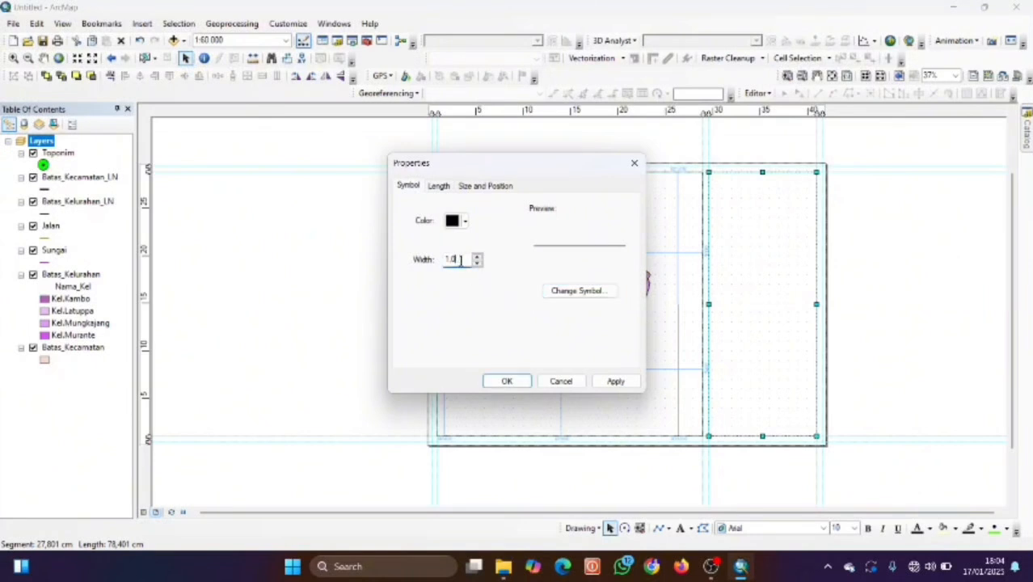
text(5)
click(509, 381)
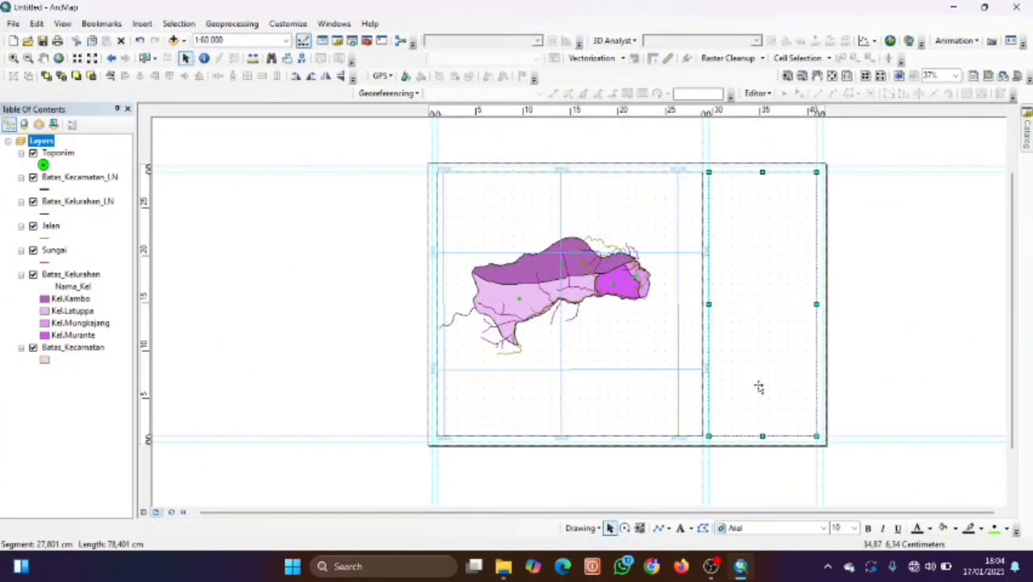
Add the first three horizontal guides from the vertical ruler, shifting the page upward between them.
scroll(756, 283, up, 1)
scroll(761, 277, down, 3)
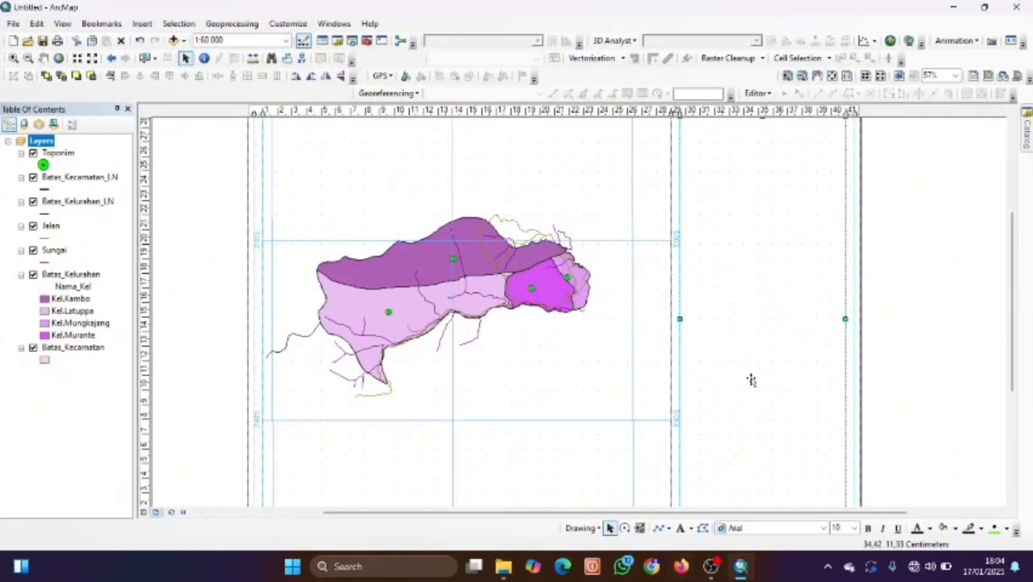
mouse_move(722, 570)
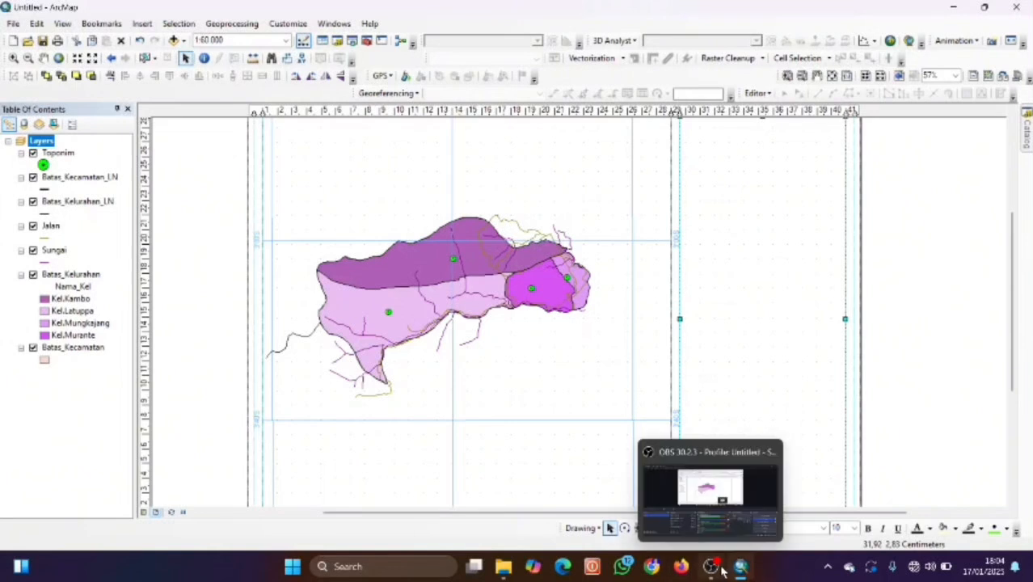
scroll(578, 300, down, 5)
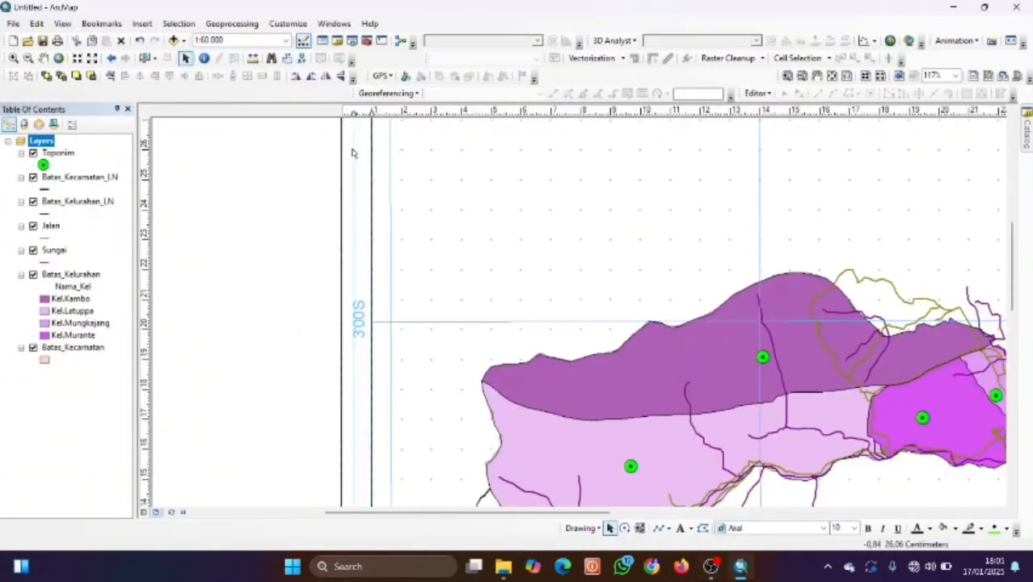
click(146, 149)
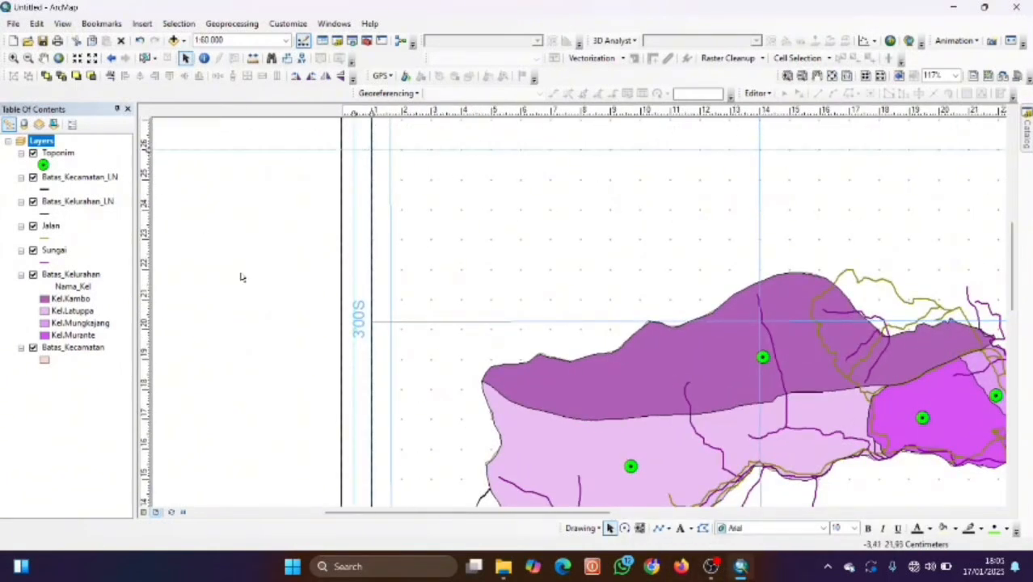
click(817, 76)
drag(271, 326, 278, 310)
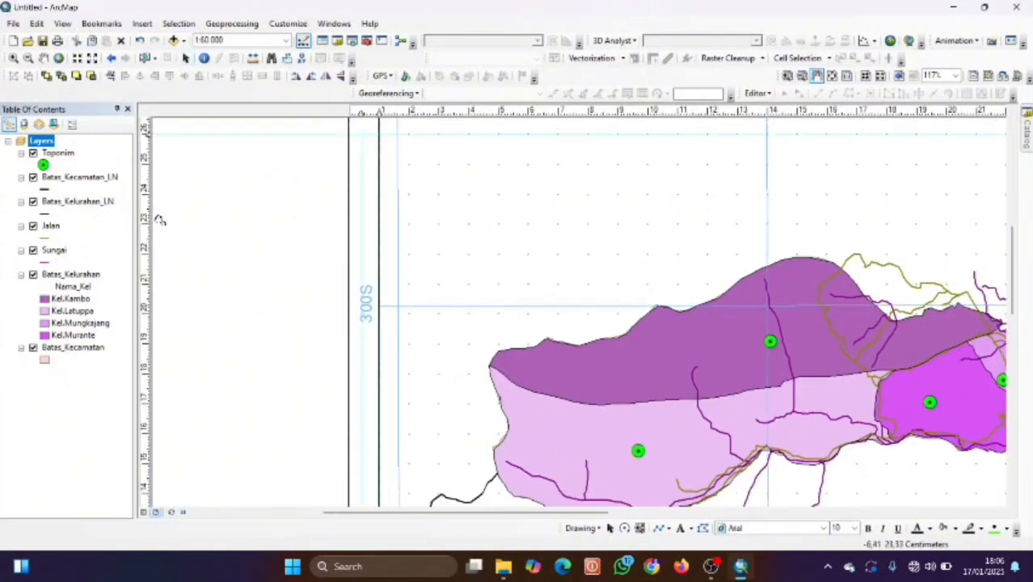
click(148, 225)
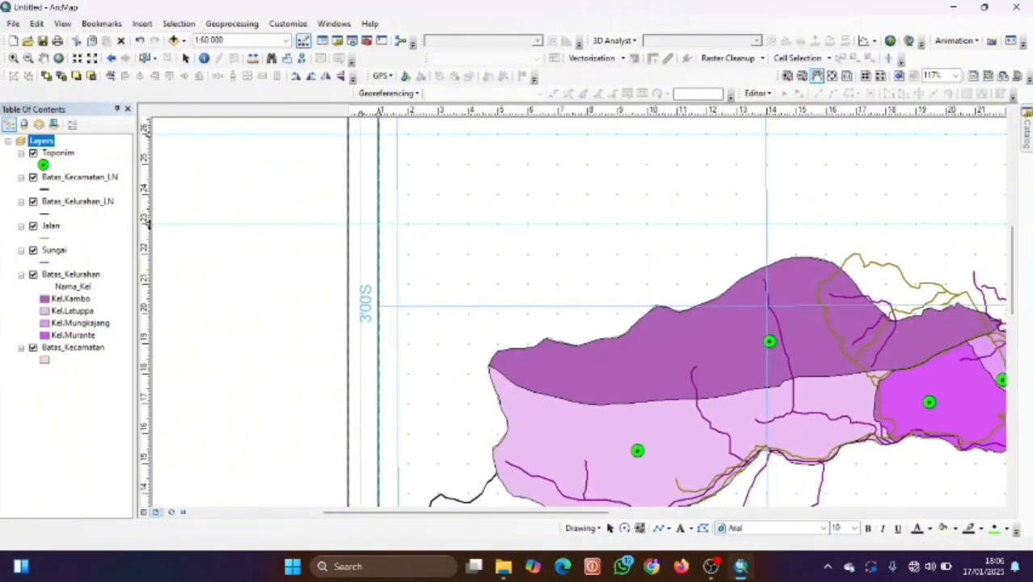
drag(227, 344, 243, 296)
click(147, 386)
Add three more horizontal guides lower on the page, then reposition it to show the whole layout.
drag(258, 435, 578, 376)
drag(235, 380, 273, 210)
click(147, 425)
drag(307, 465, 332, 349)
click(148, 307)
click(148, 368)
drag(517, 263, 194, 340)
drag(864, 334, 592, 350)
scroll(592, 351, down, 3)
drag(831, 267, 622, 360)
scroll(623, 359, down, 2)
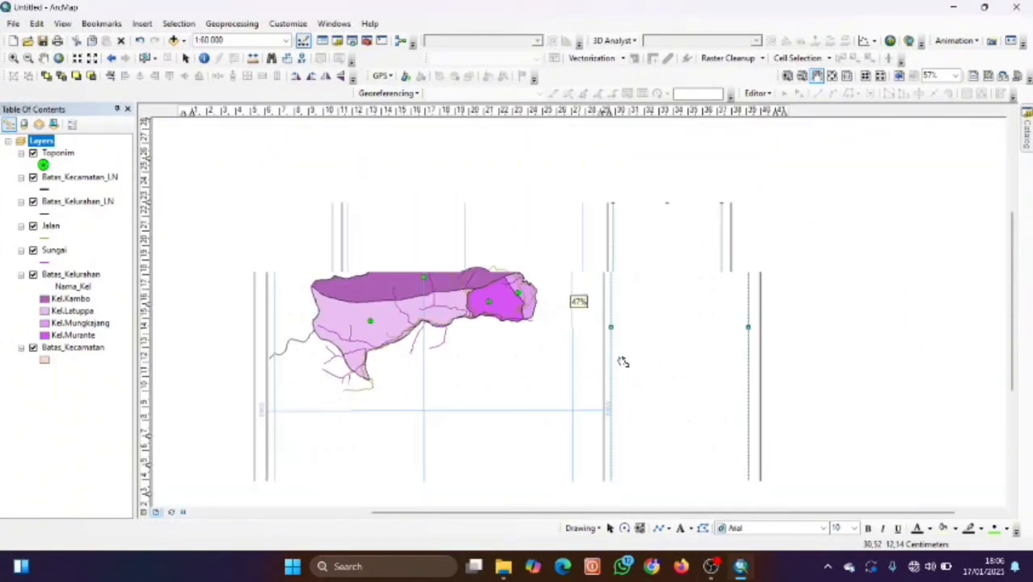
click(659, 528)
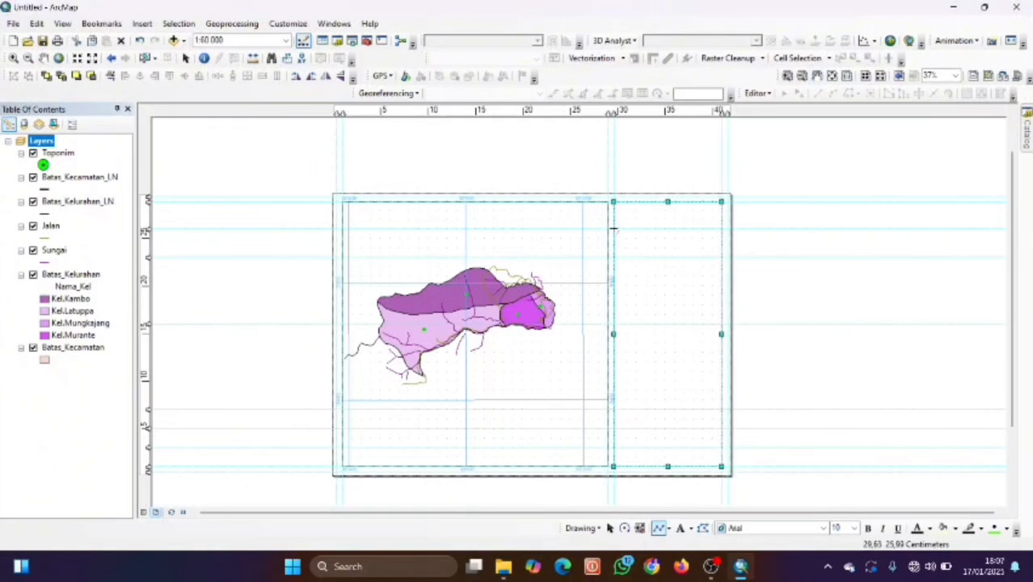
Draw the top two horizontal divider lines across the right panel, aligning the panel frame with the guide.
click(613, 229)
double_click(722, 229)
click(662, 276)
click(614, 260)
mouse_move(613, 259)
mouse_down()
mouse_move(646, 258)
mouse_move(616, 258)
mouse_up()
click(659, 528)
click(619, 259)
double_click(727, 258)
click(673, 300)
click(650, 202)
drag(650, 202, 645, 203)
Draw the remaining horizontal divider lines lower down in the right panel.
click(661, 528)
click(615, 325)
double_click(722, 325)
click(661, 528)
click(615, 410)
double_click(722, 410)
double_click(722, 429)
click(661, 528)
click(614, 446)
double_click(722, 446)
Place a new text element near the top of the panel and open its properties.
click(680, 528)
click(633, 177)
scroll(647, 201, up, 1)
scroll(648, 194, down, 4)
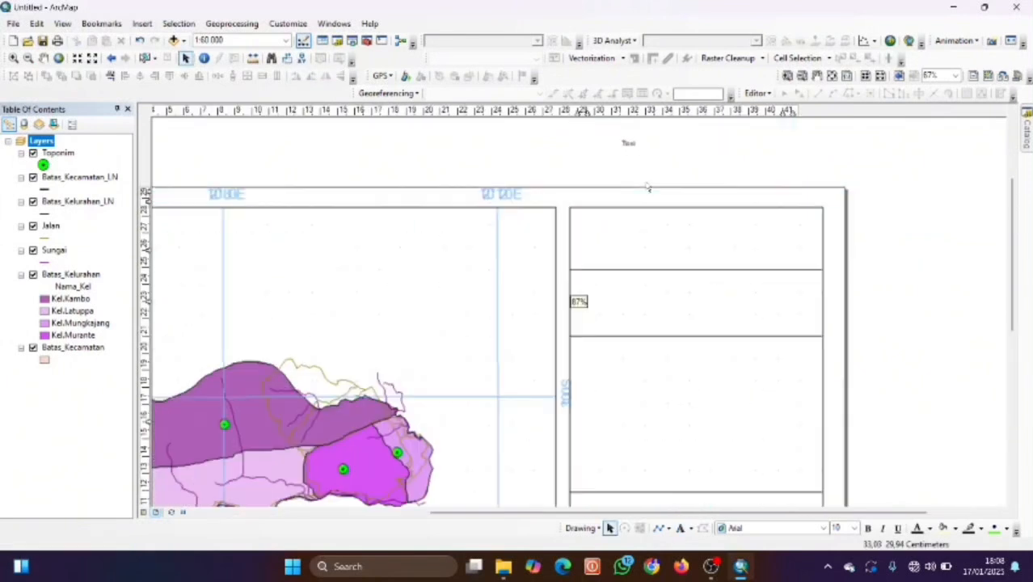
click(645, 160)
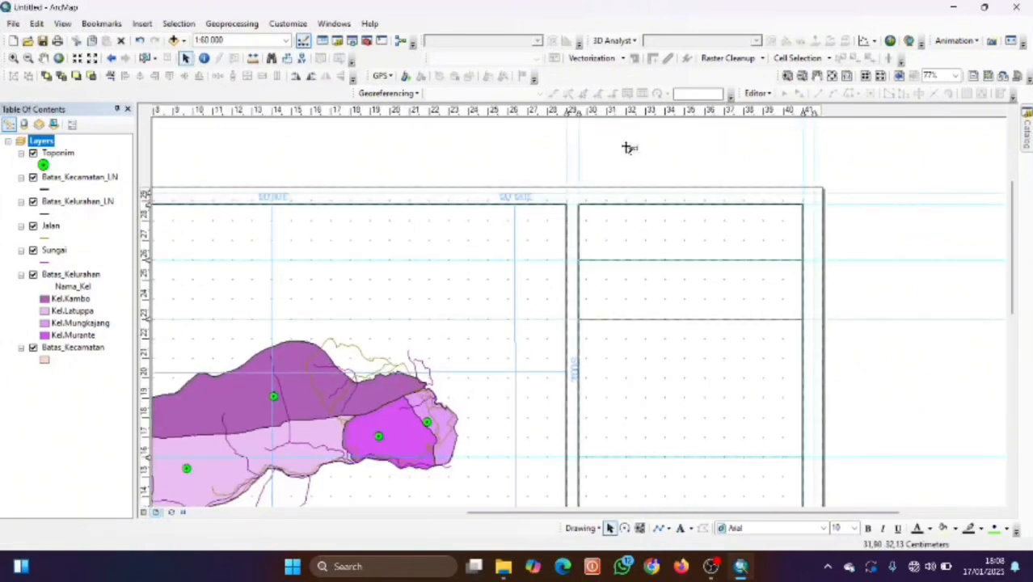
double_click(630, 148)
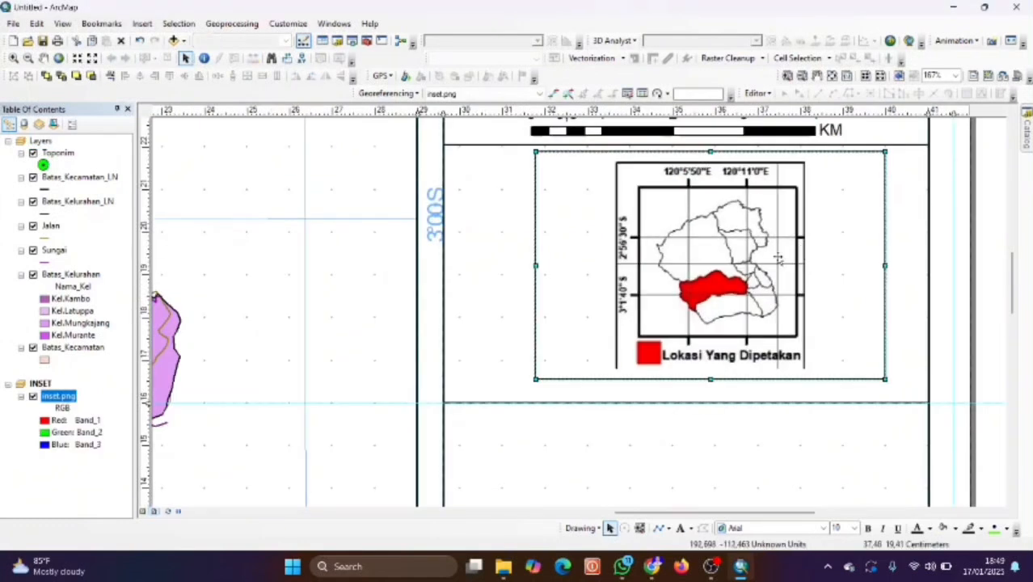
Fit the inset map just below the scale bar's divider line using drags and arrow-key nudges.
drag(800, 252, 765, 261)
key(Left)
key(Left)
key(Left)
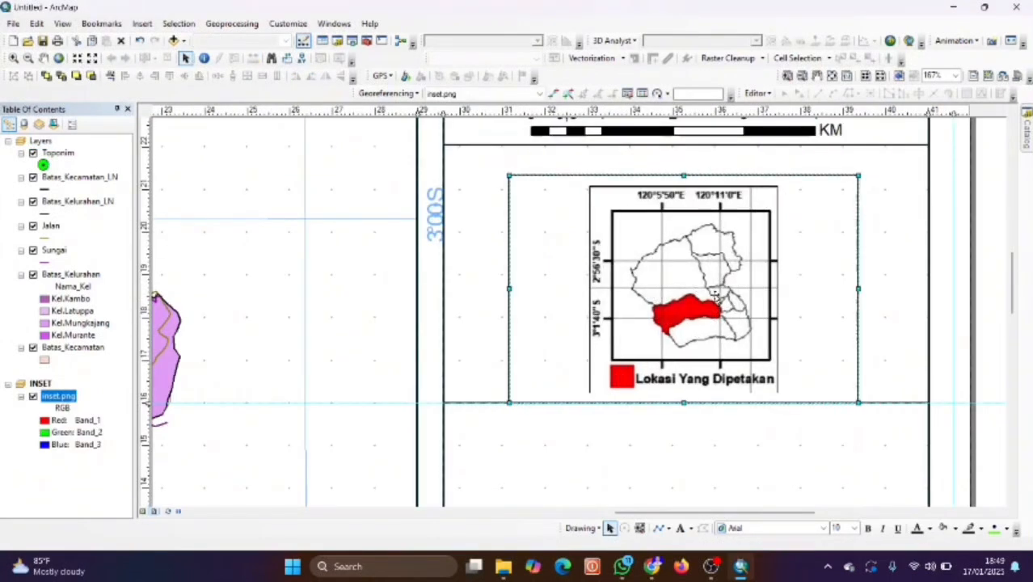
drag(726, 316, 713, 262)
key(Down)
key(Down)
key(Down)
key(Down)
key(Down)
key(Down)
key(Down)
key(Down)
key(Down)
key(Down)
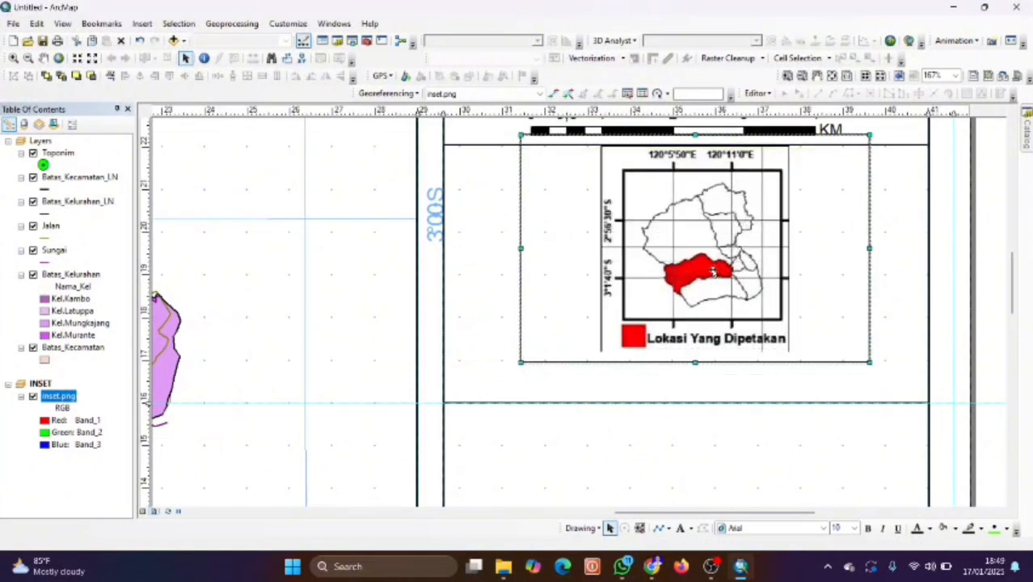
drag(725, 247, 716, 250)
Zoom and pan the layout to review the stacked right panel.
scroll(776, 250, down, 1)
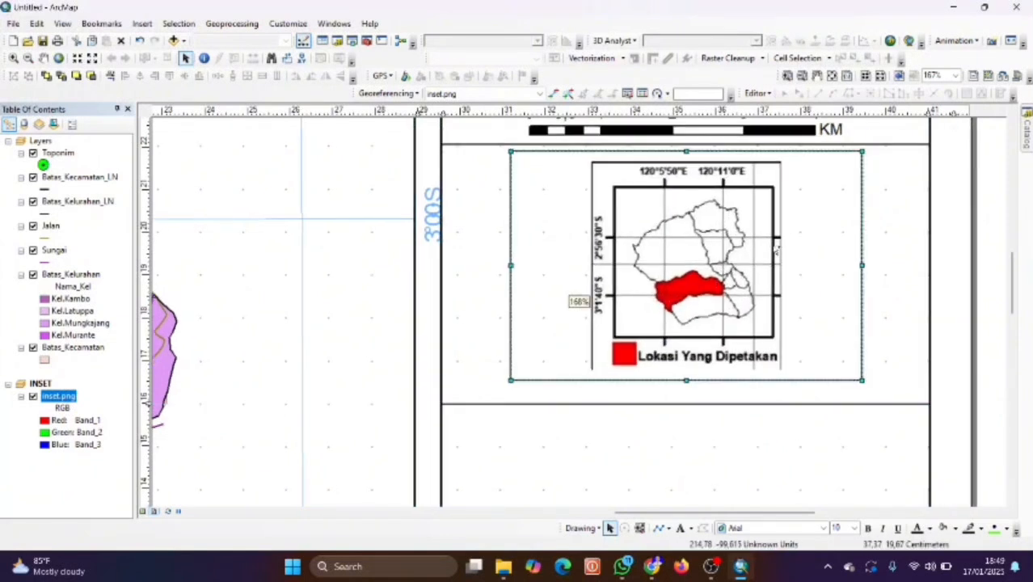
scroll(775, 250, down, 1)
scroll(698, 317, up, 5)
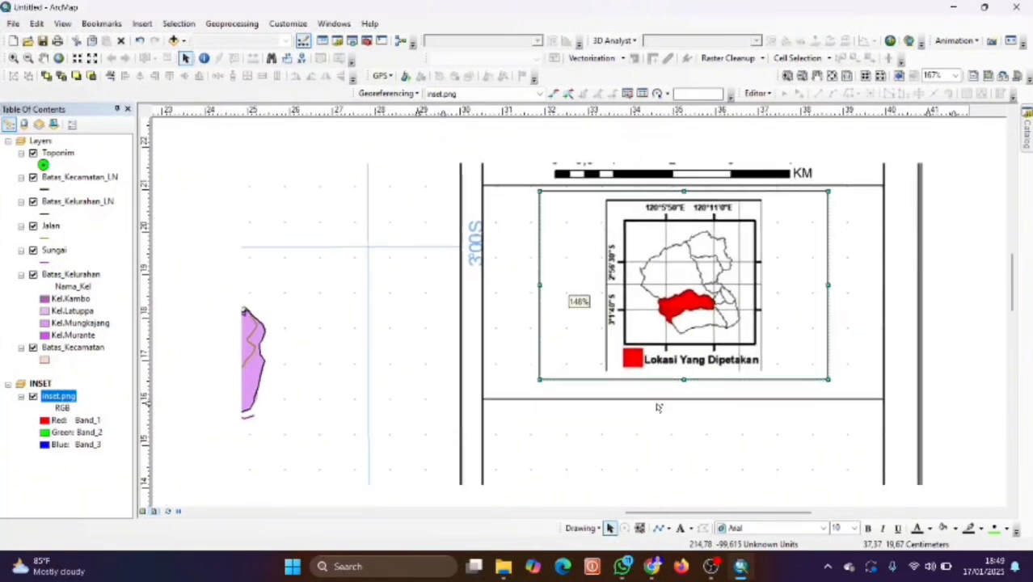
scroll(657, 414, up, 4)
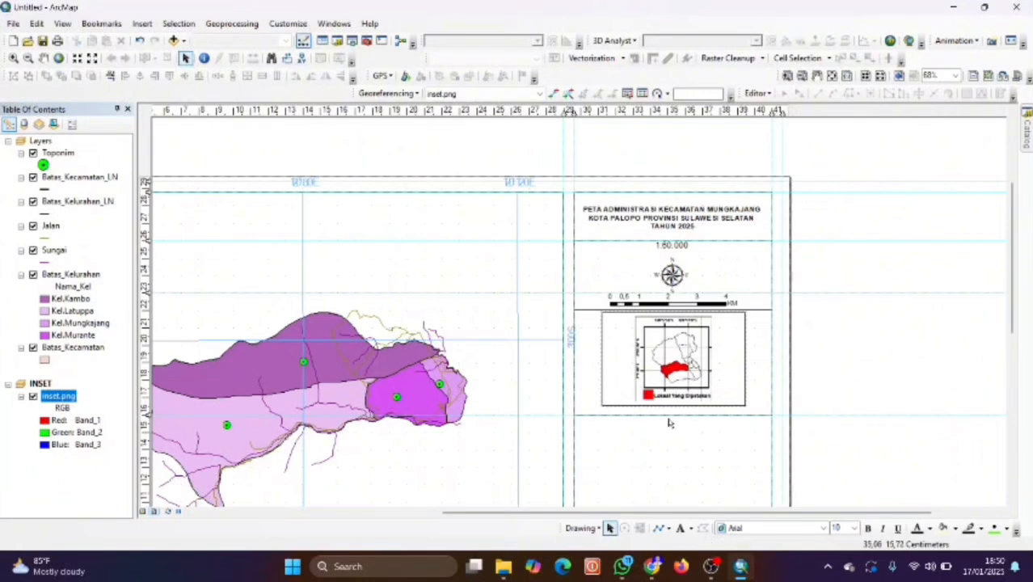
scroll(710, 460, up, 2)
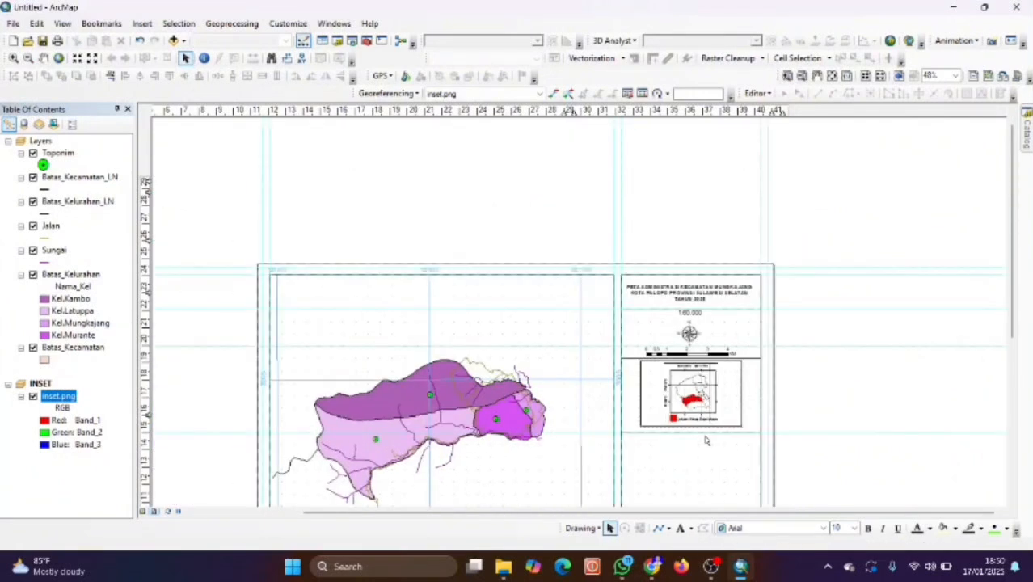
scroll(706, 440, down, 1)
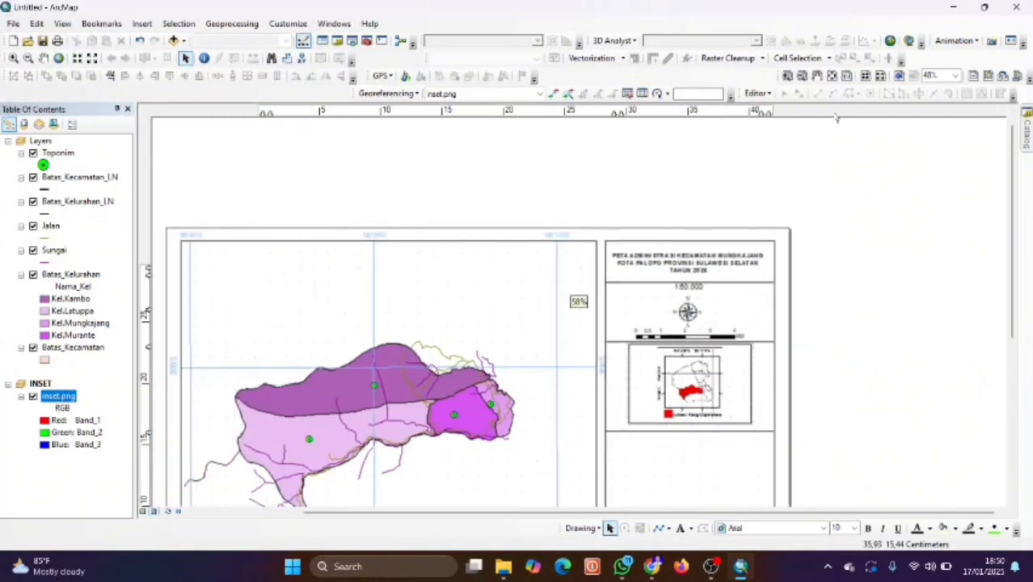
click(817, 77)
drag(890, 357, 882, 285)
drag(863, 381, 860, 334)
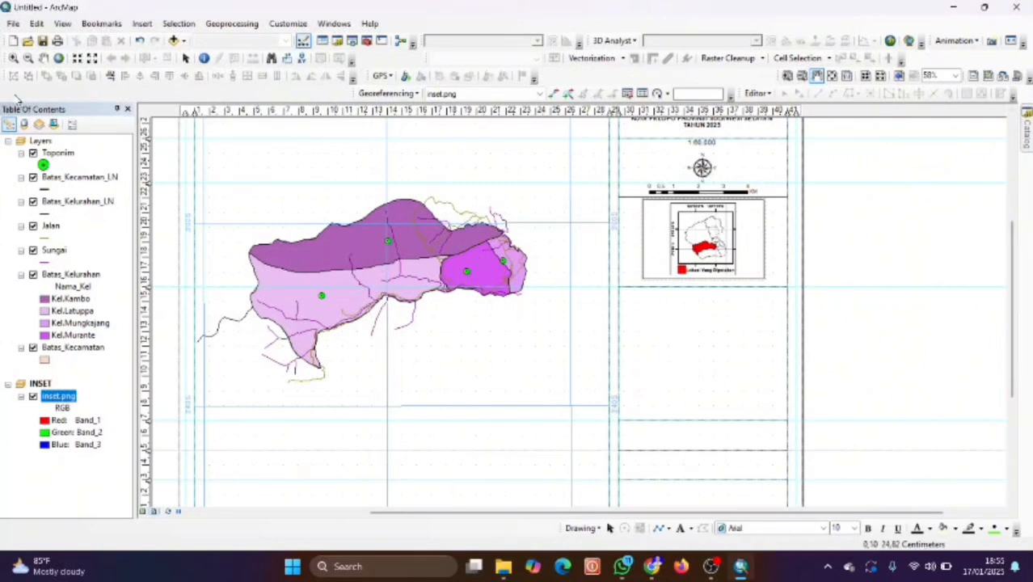
Give the Batas_Kecamatan_LN lines the Boundary, Neighborhood symbol.
click(46, 189)
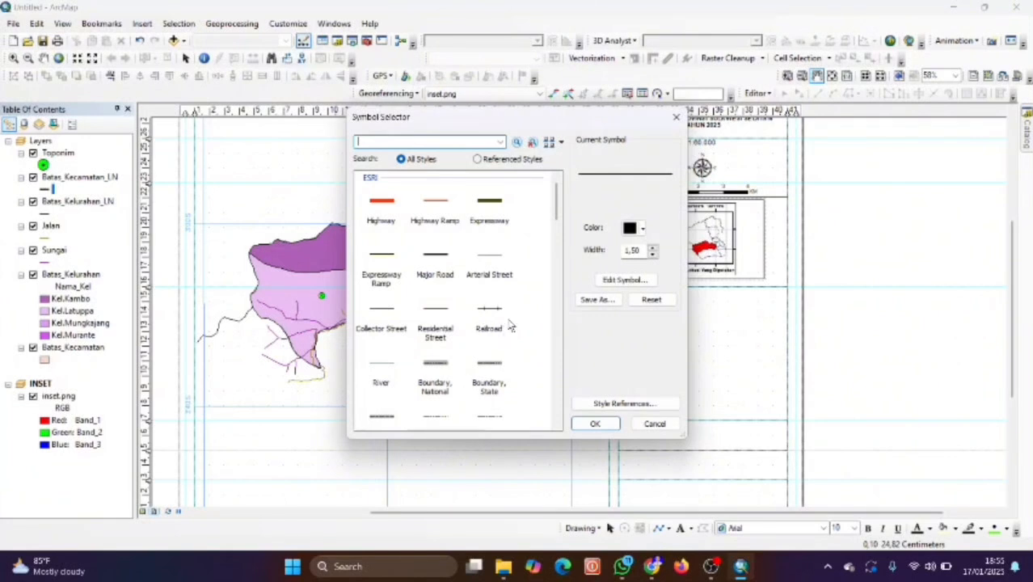
scroll(482, 356, down, 1)
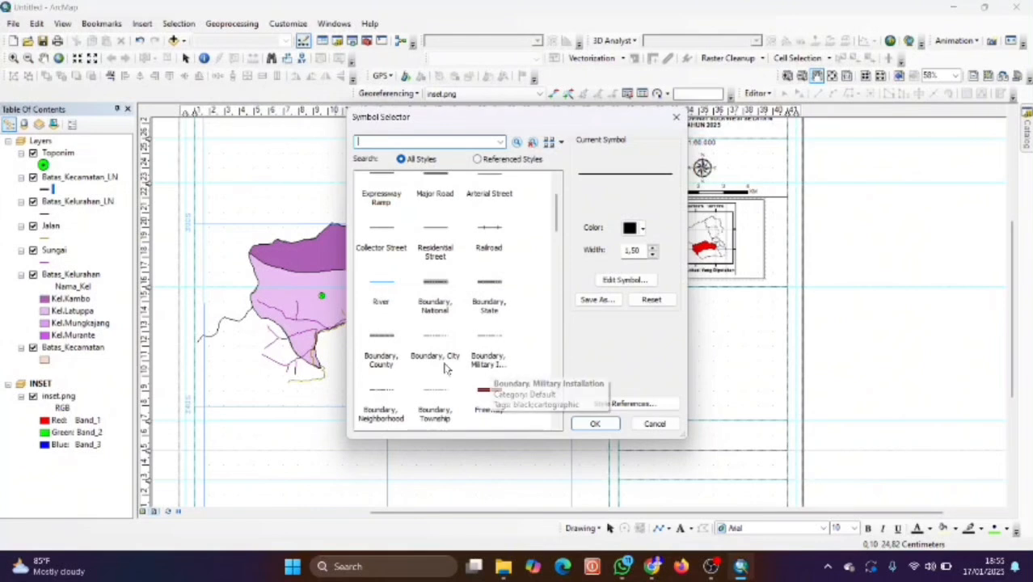
click(381, 408)
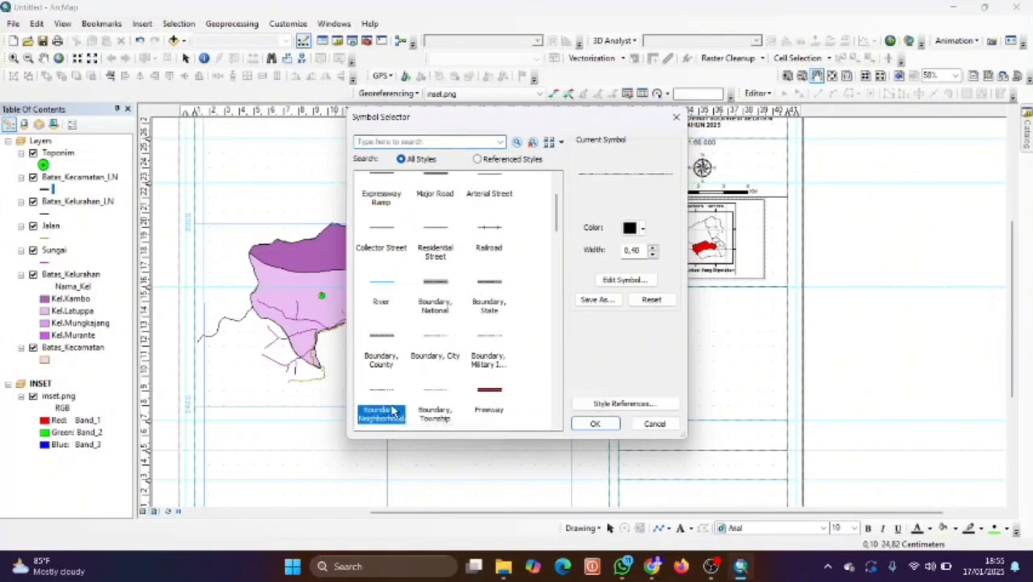
click(596, 426)
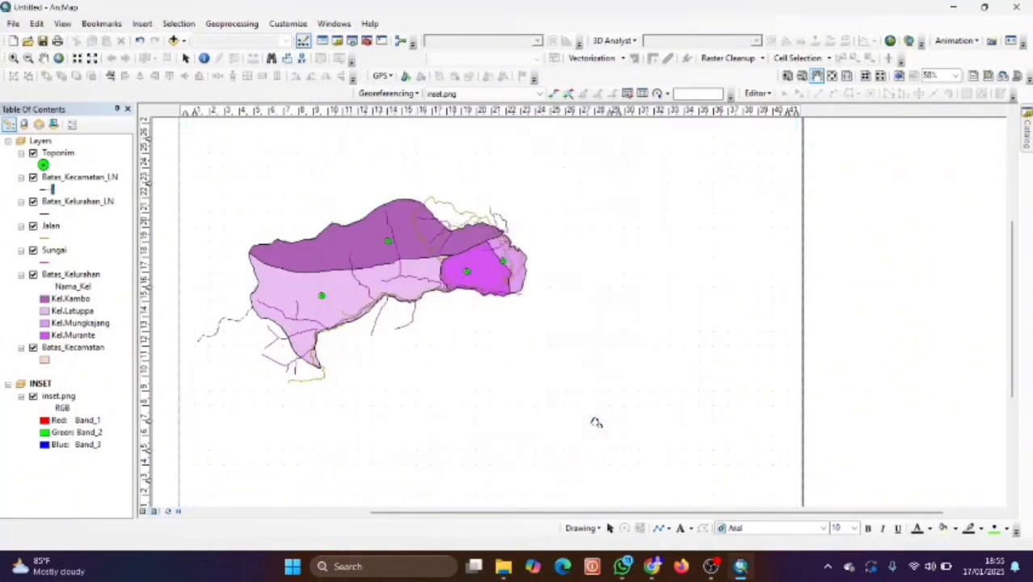
Give the Batas_Kelurahan_LN lines the Boundary, Neighborhood symbol as well.
click(51, 213)
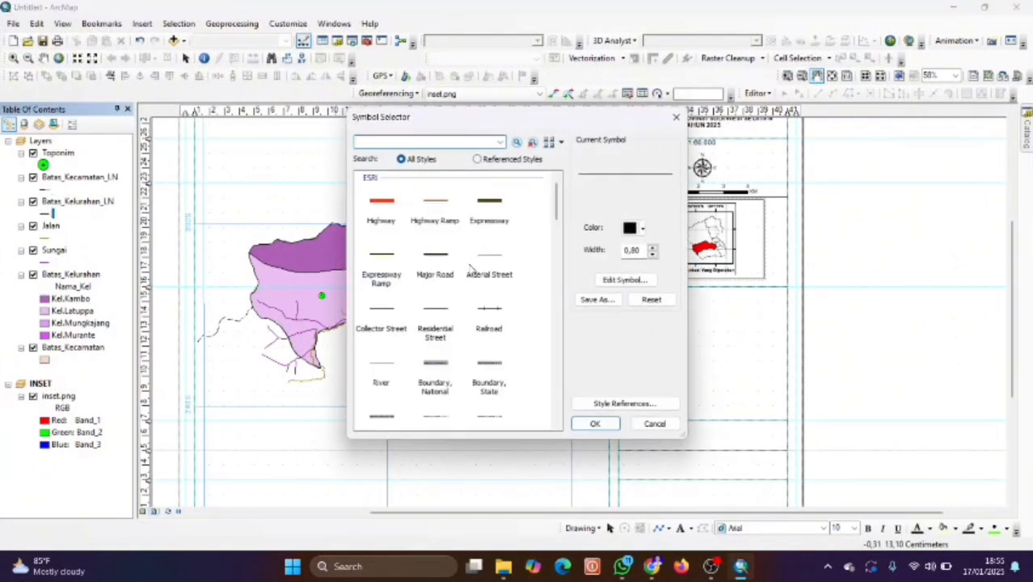
scroll(484, 301, down, 3)
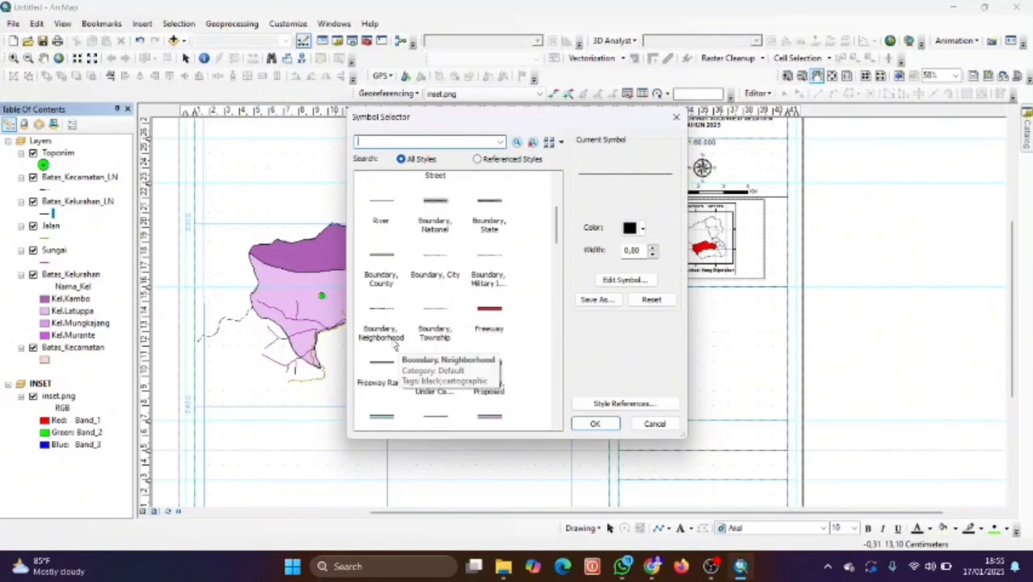
click(381, 317)
click(596, 424)
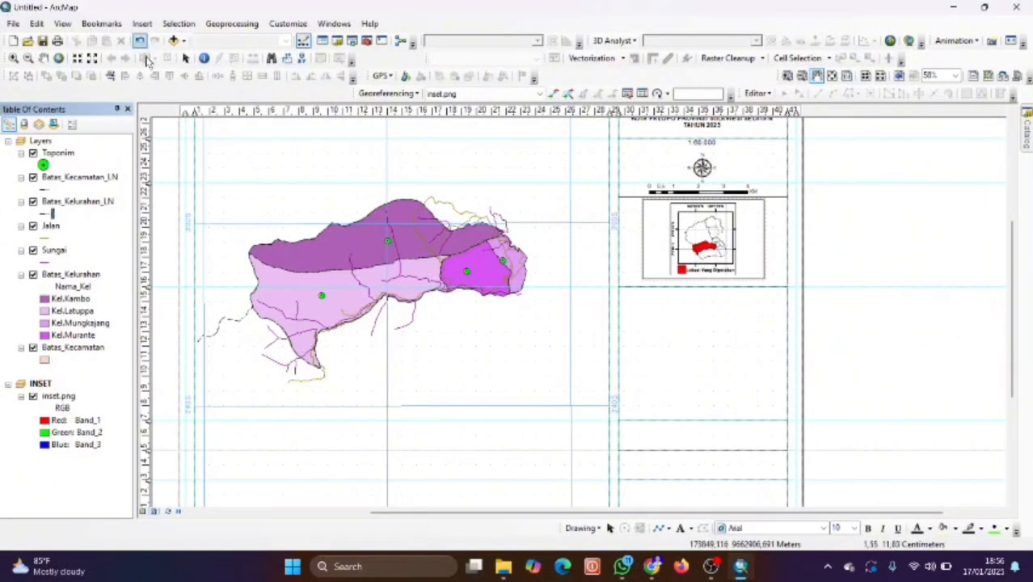
Change the Toponim points to the black Circle 1 marker, then reopen their Symbol Selector.
click(47, 164)
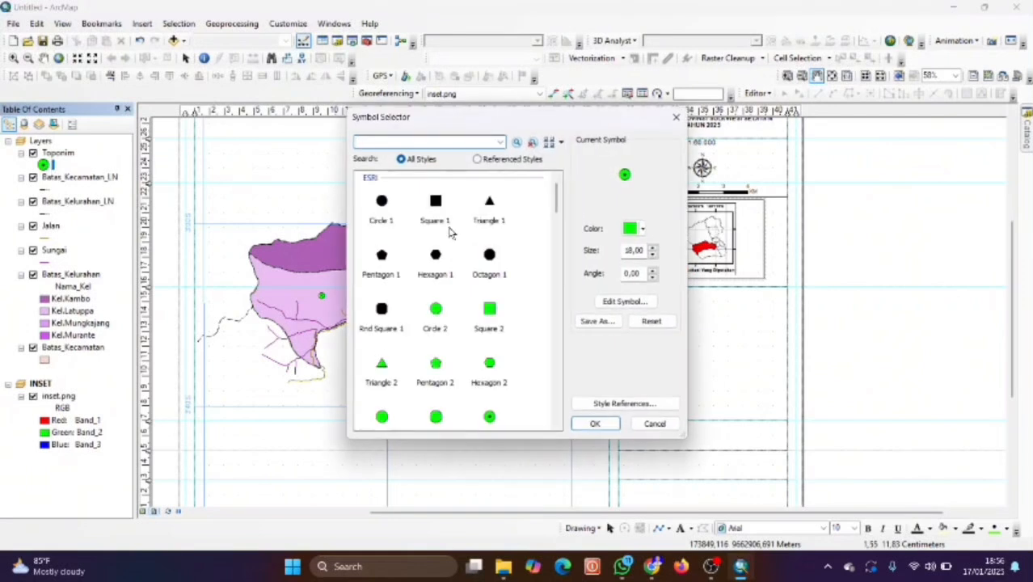
click(382, 217)
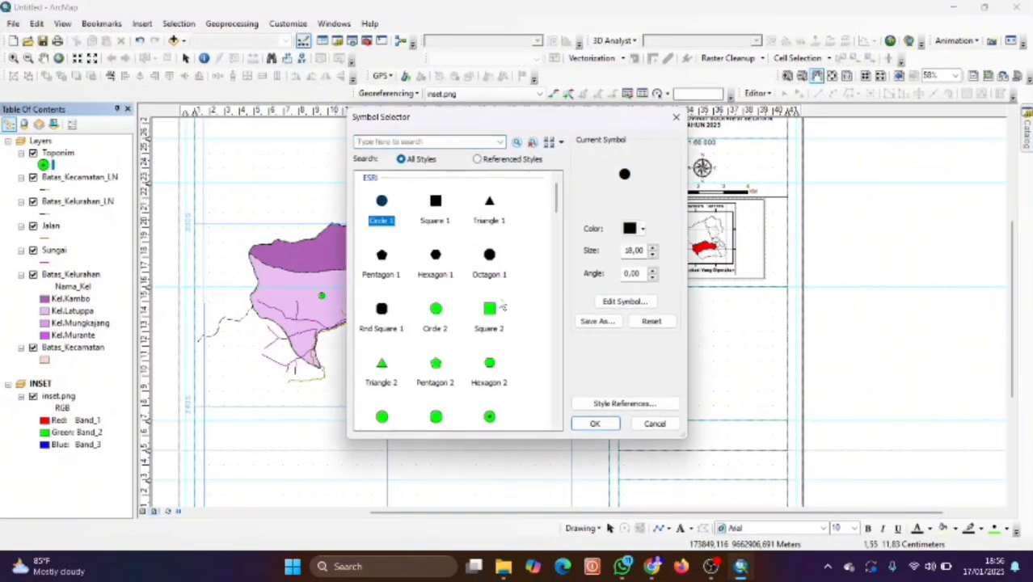
click(592, 426)
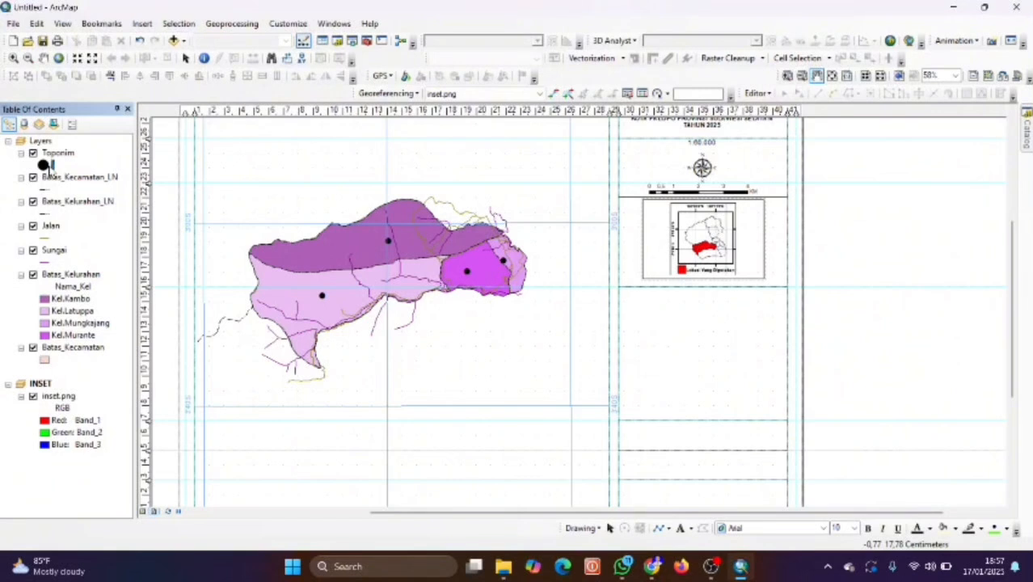
click(44, 165)
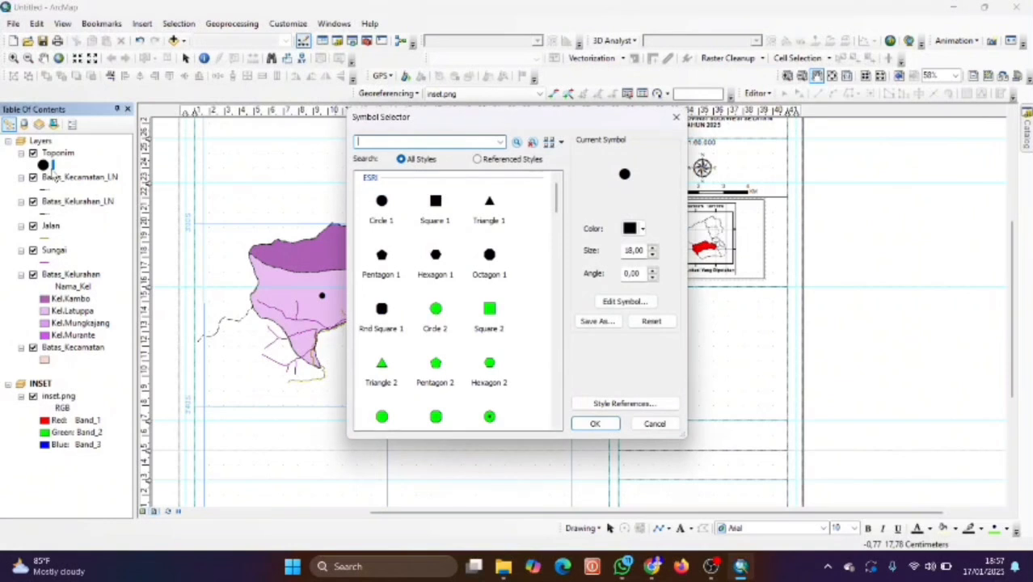
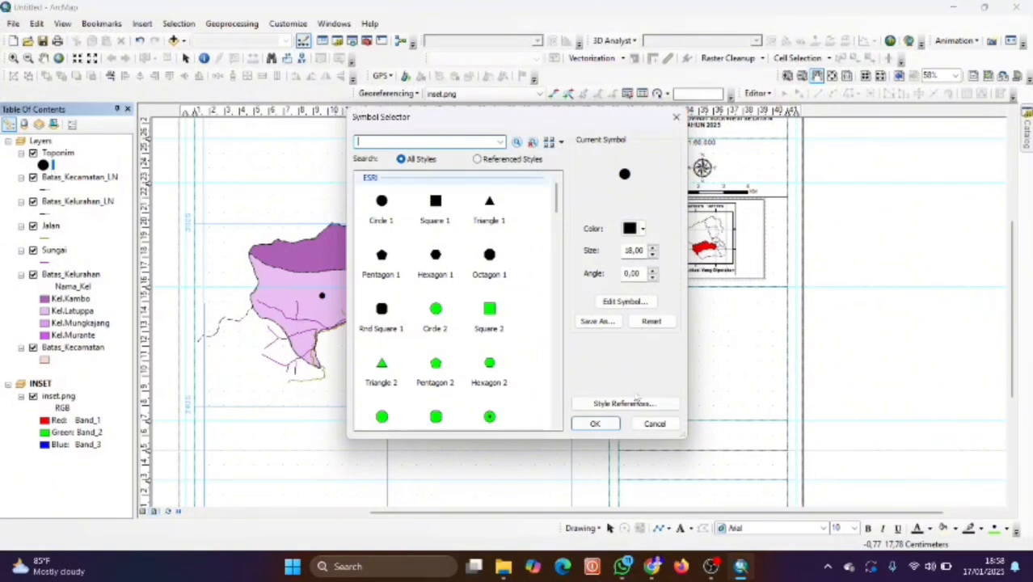
Apply the size-18 black circle symbol to the Toponim points and zoom into the layout.
click(598, 425)
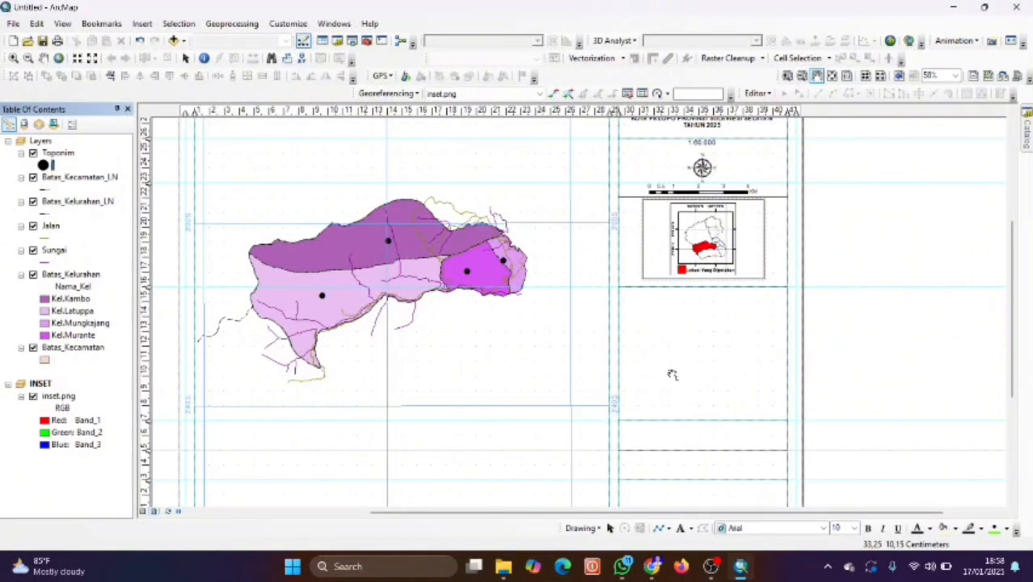
scroll(719, 377, down, 2)
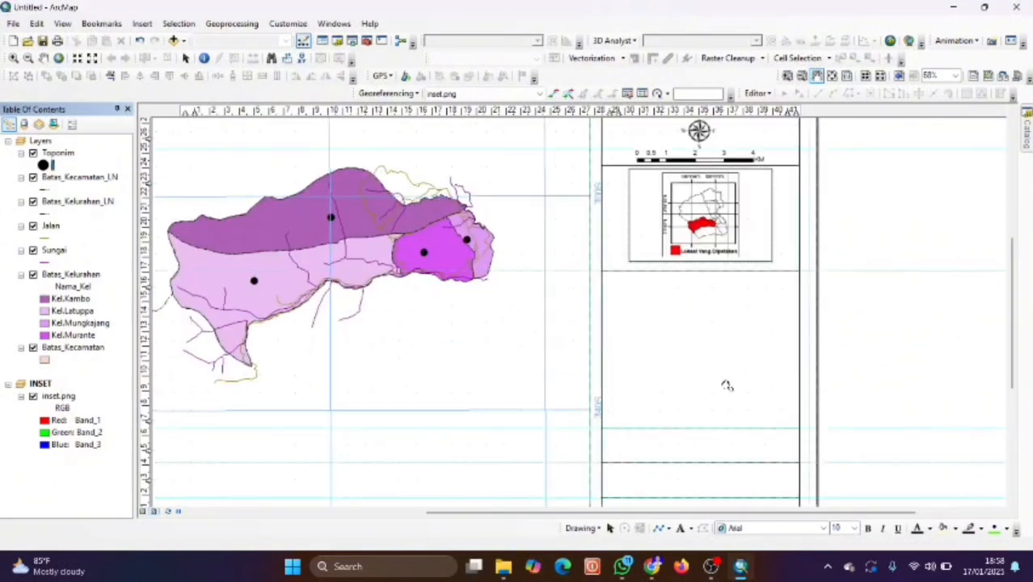
click(141, 23)
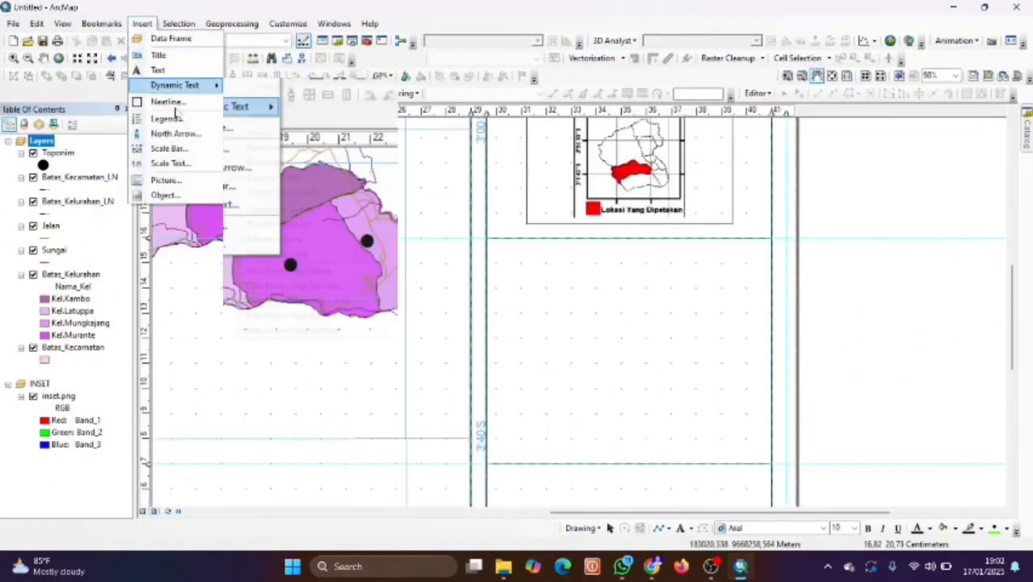
Insert a legend listing all seven layers and return to its title page in the wizard.
click(171, 119)
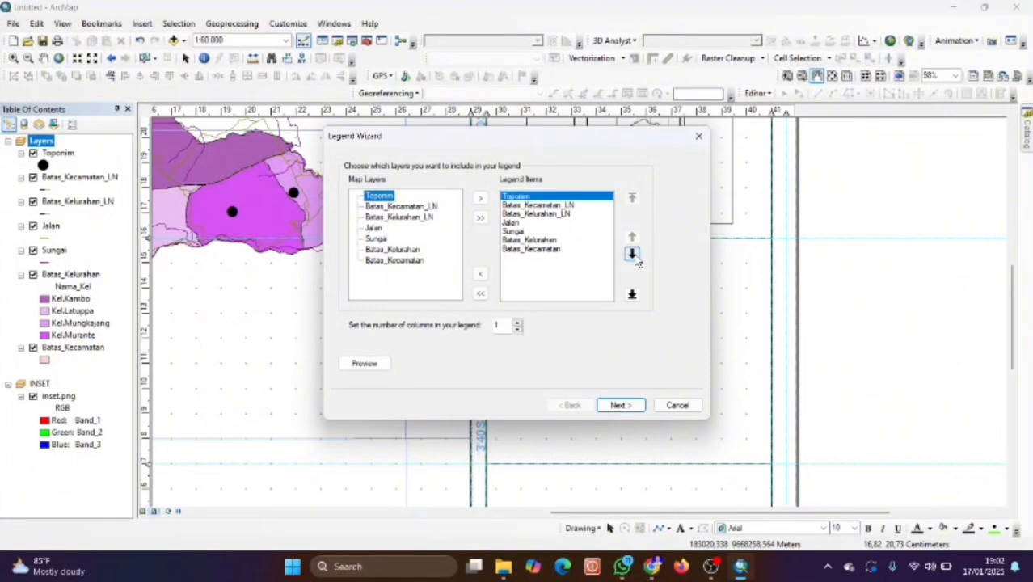
click(618, 404)
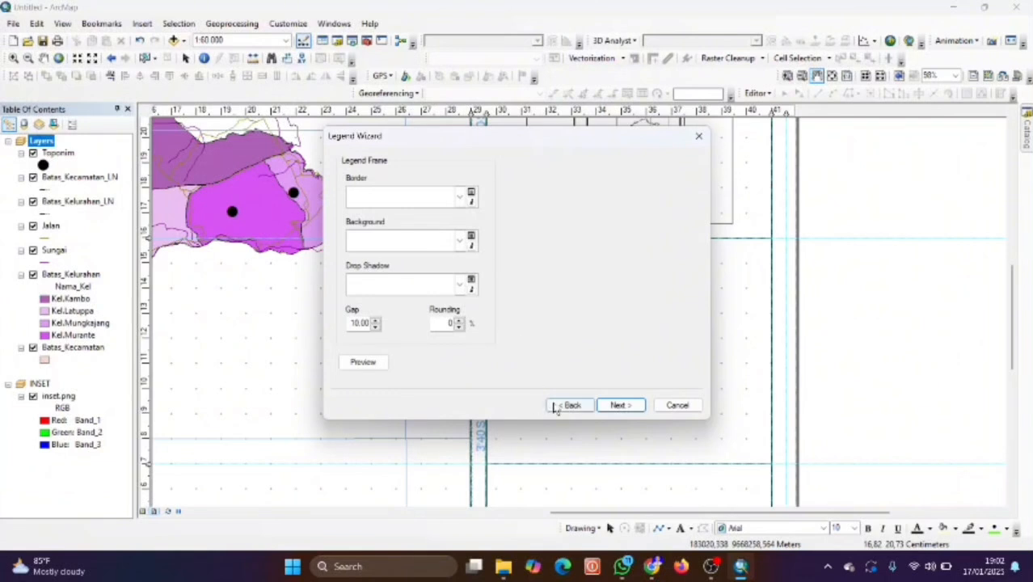
click(562, 406)
click(440, 182)
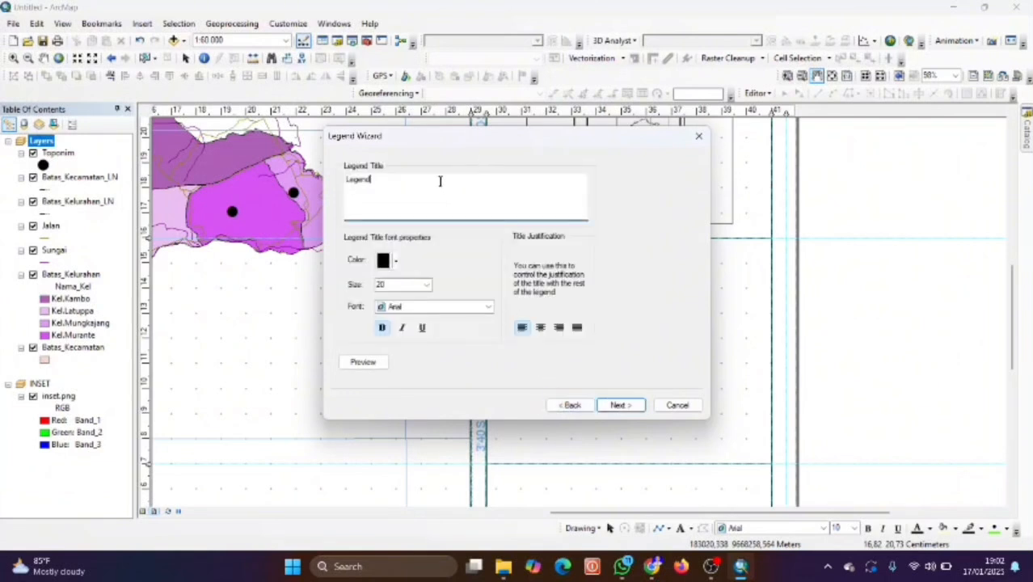
Change the legend title text to LEGENDA.
key(BackSpace)
key(BackSpace)
key(BackSpace)
key(BackSpace)
key(BackSpace)
key(BackSpace)
text(LEGENDS)
key(BackSpace)
text(A)
Format the title at size 13 in Sans Serif Collection and advance to the patch settings.
click(398, 285)
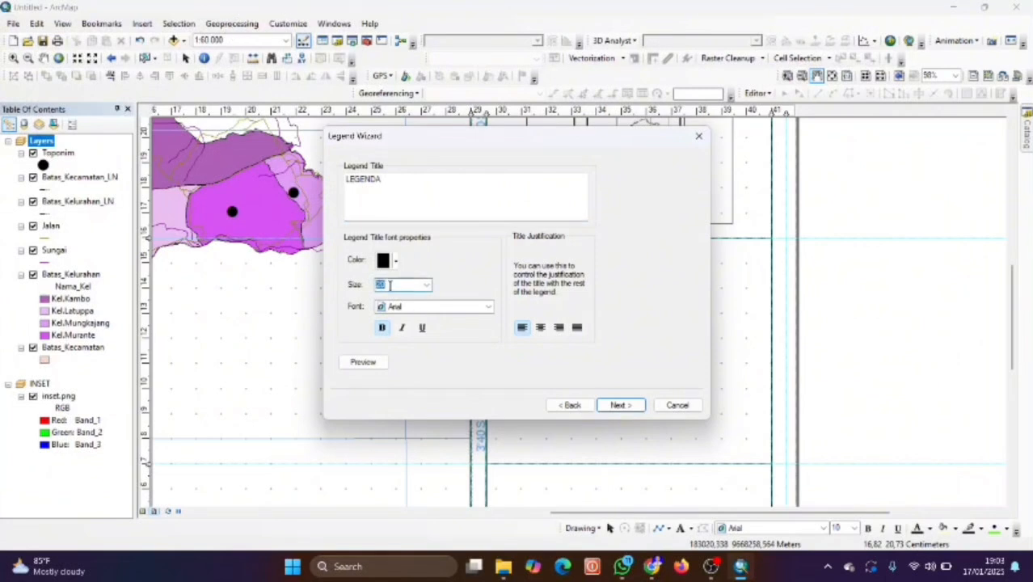
text(13)
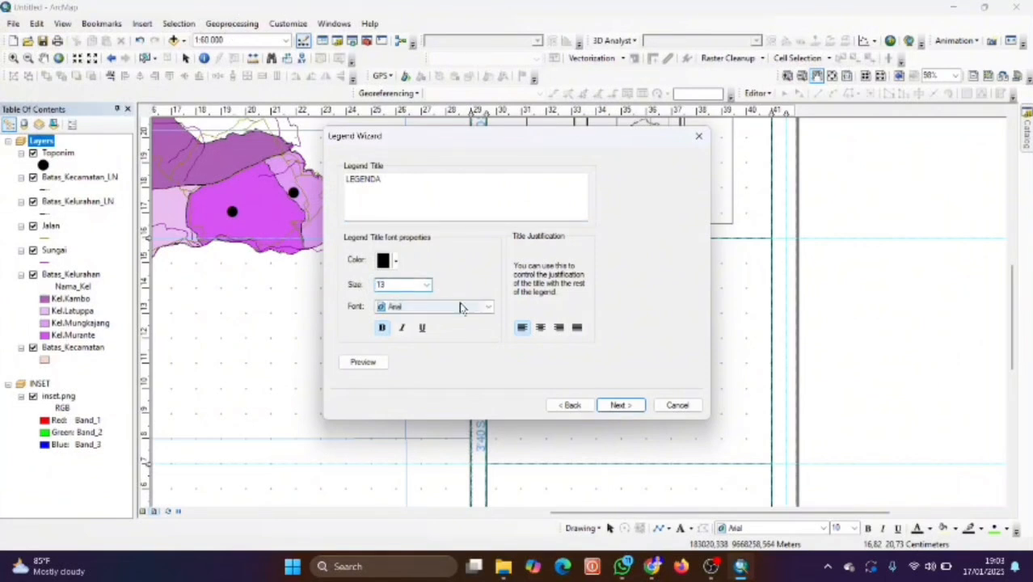
click(462, 306)
scroll(464, 344, down, 3)
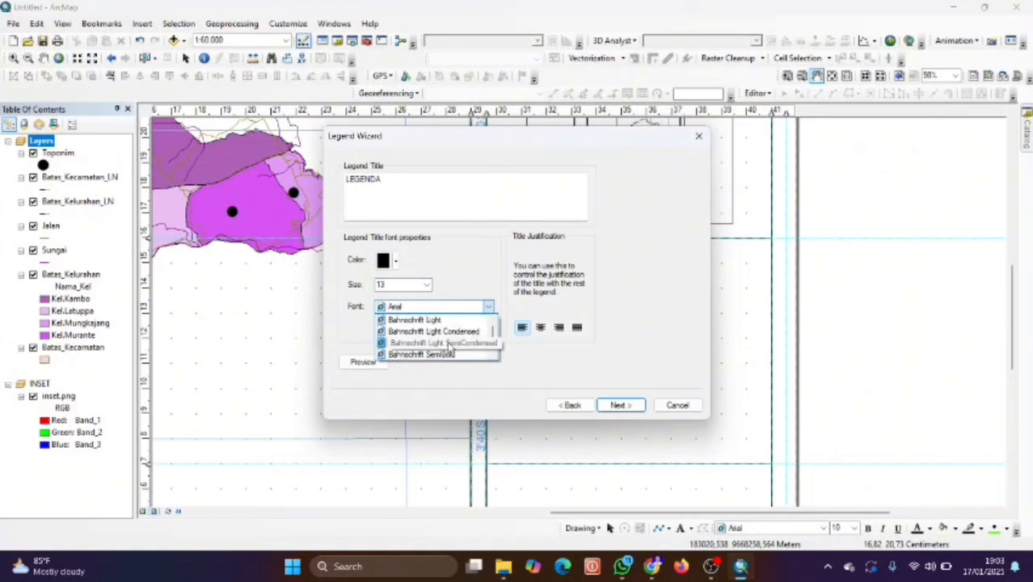
click(473, 306)
click(473, 306)
scroll(454, 350, down, 1)
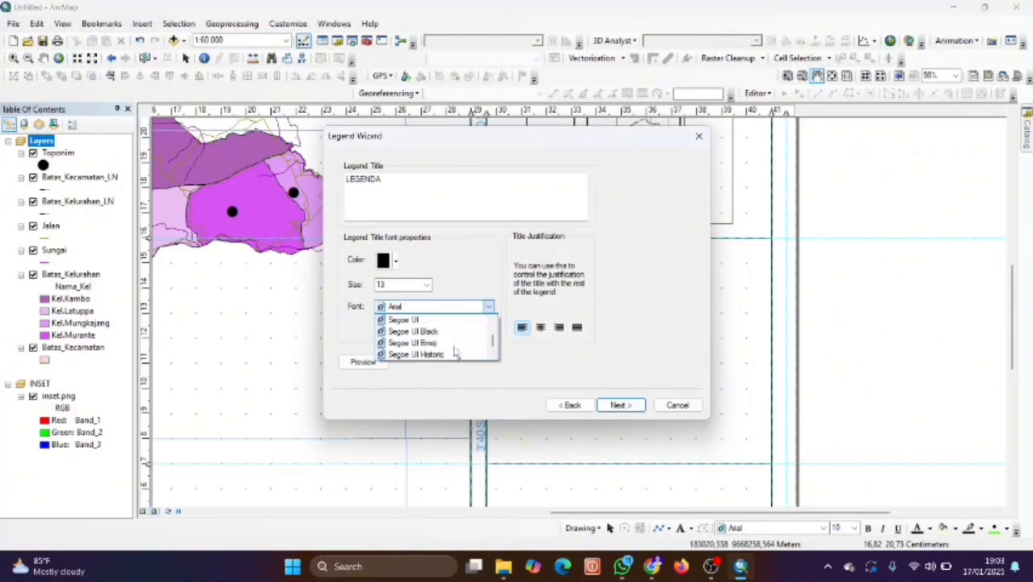
scroll(455, 353, down, 4)
scroll(456, 353, up, 5)
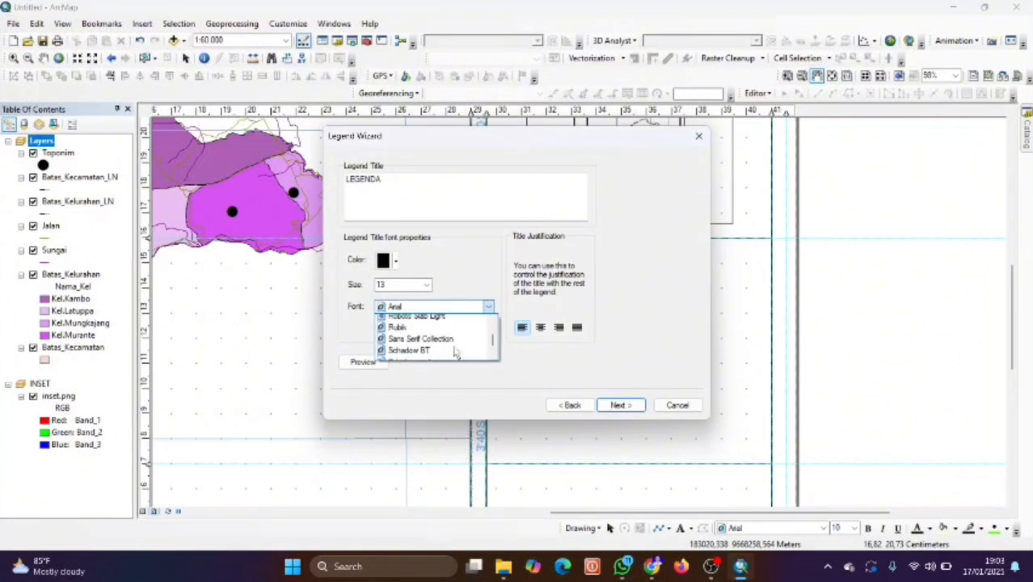
click(441, 339)
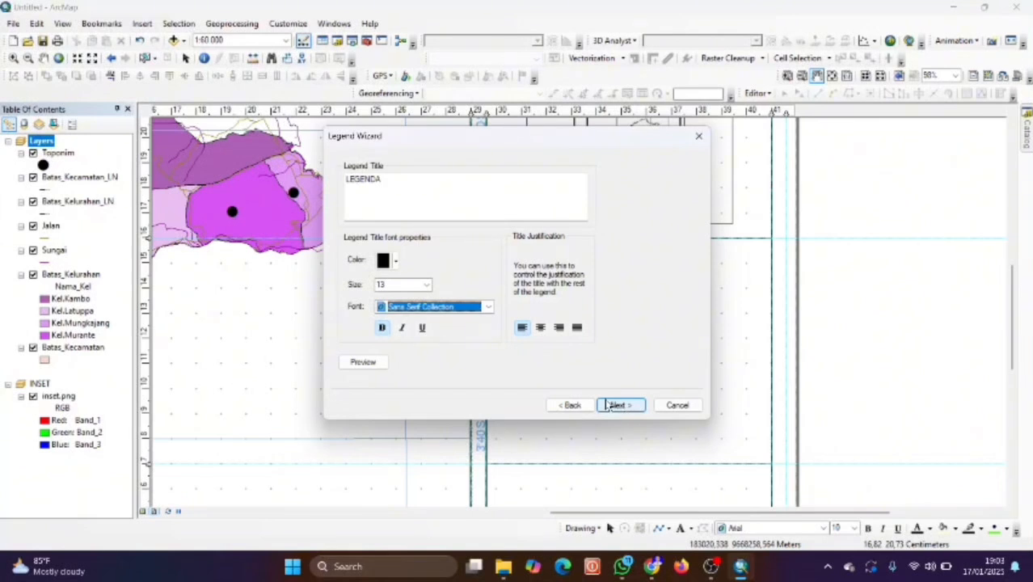
click(610, 406)
click(612, 406)
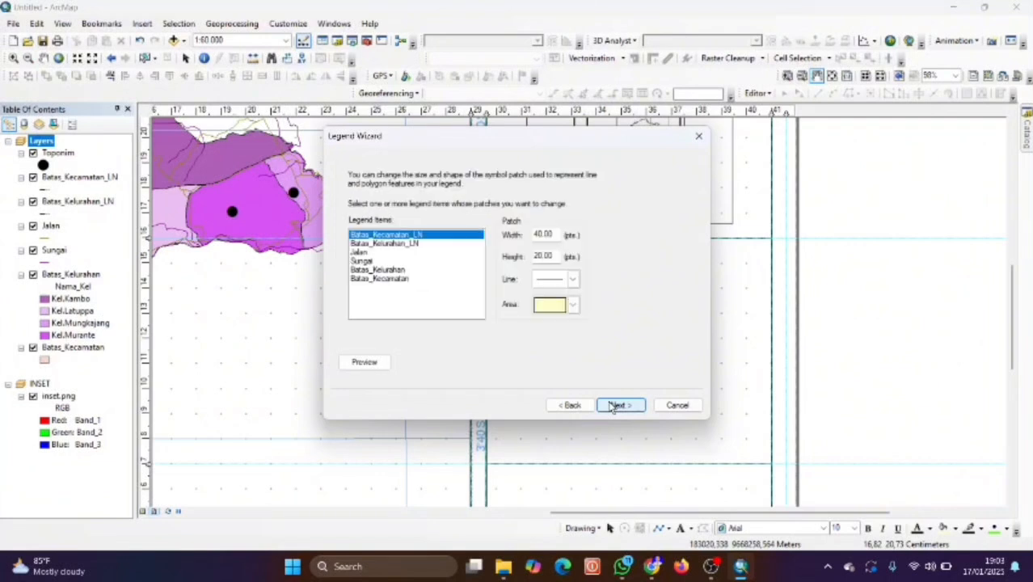
Finish the Legend Wizard and fit the legend into the panel beneath the inset map.
click(612, 406)
click(613, 404)
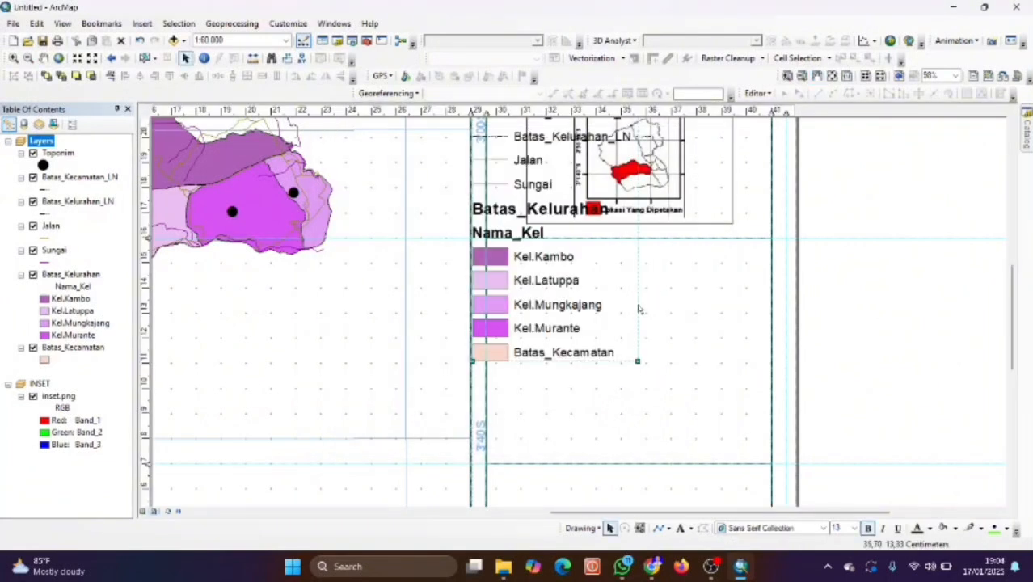
drag(638, 301, 664, 404)
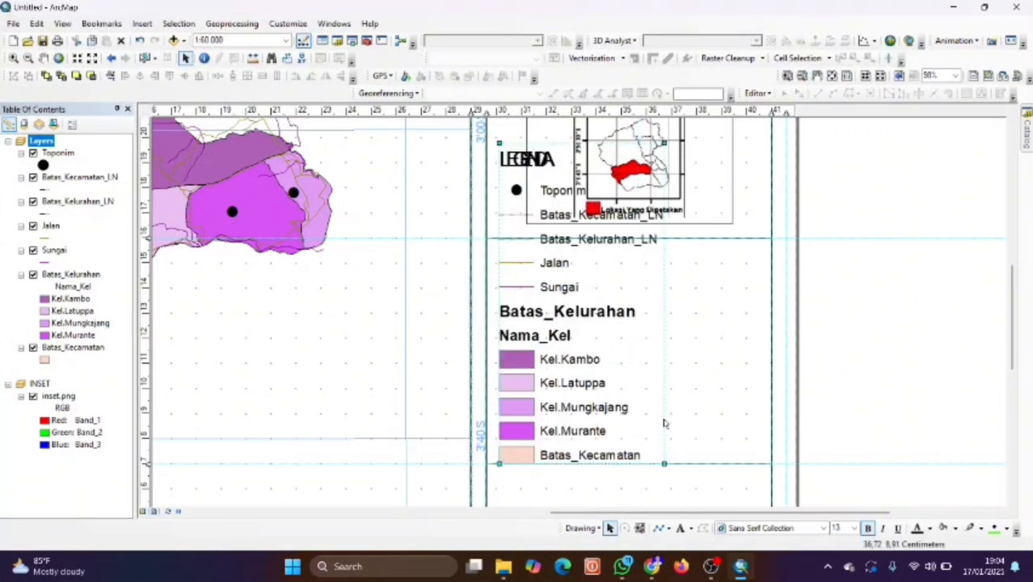
drag(666, 465, 640, 415)
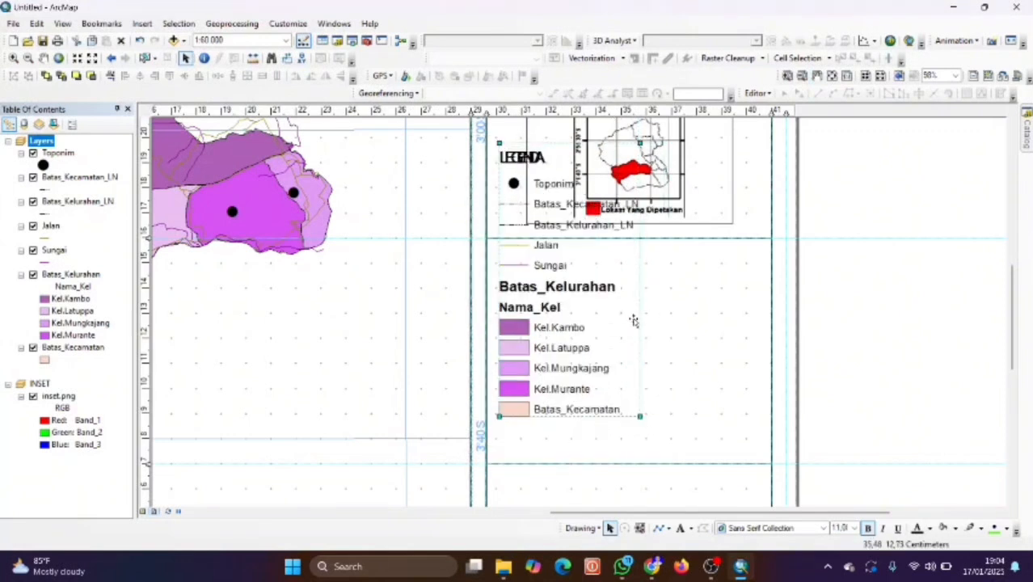
drag(646, 457, 628, 424)
drag(614, 344, 623, 381)
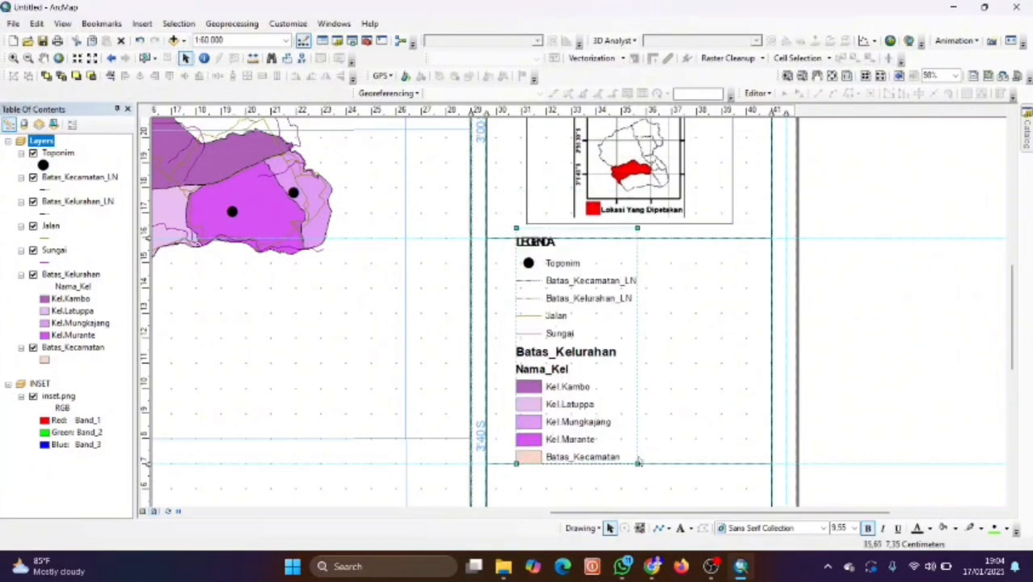
drag(635, 460, 622, 437)
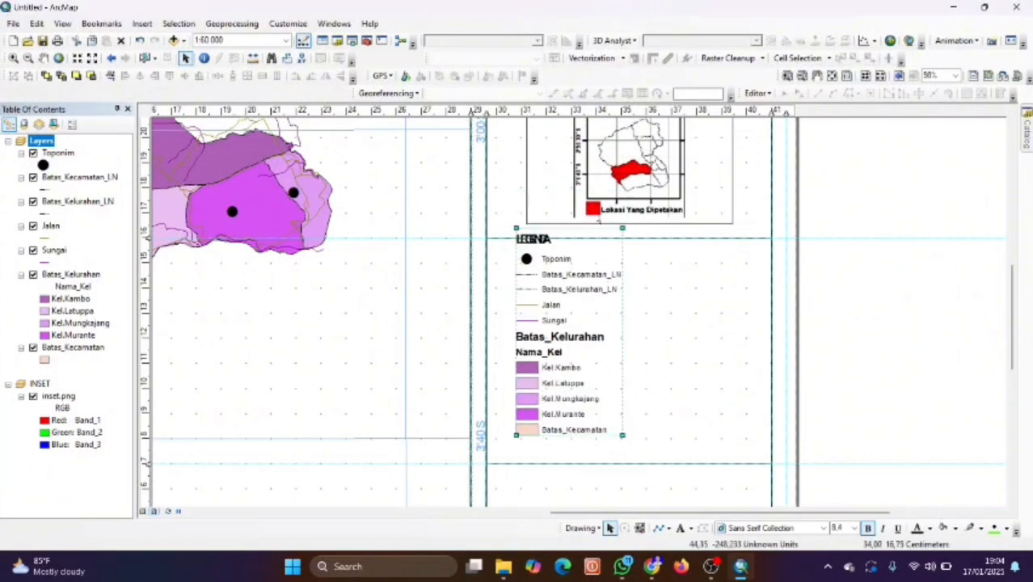
drag(621, 228, 581, 282)
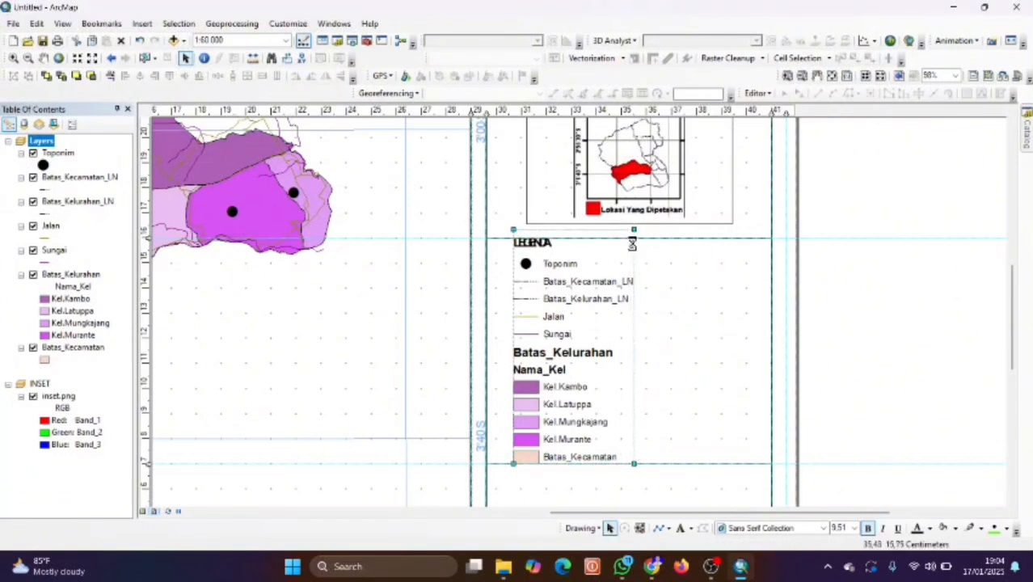
Open Legend Properties, review the Items, Layout and Frame tabs, then bring up the title's symbol settings.
double_click(553, 259)
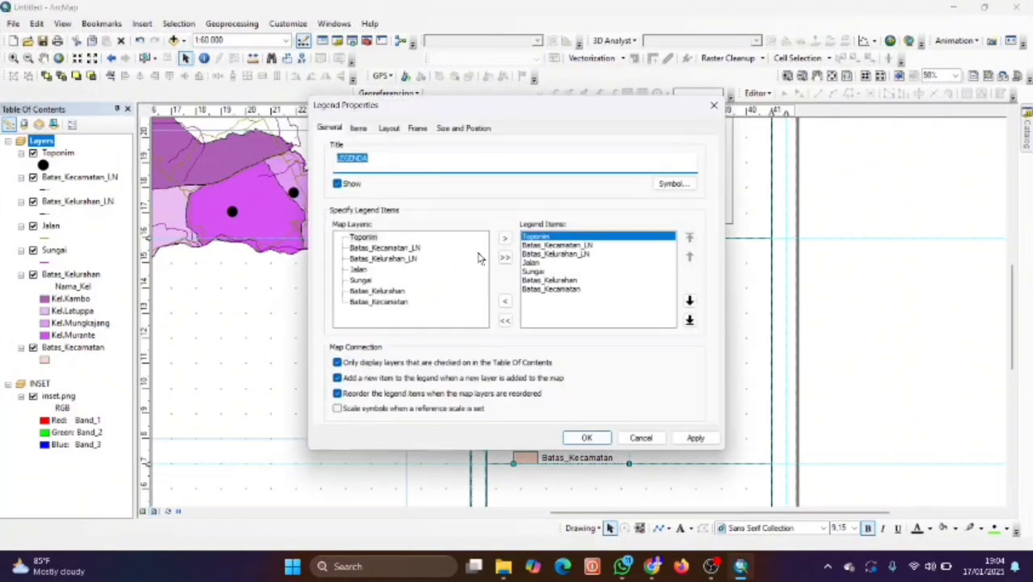
click(382, 157)
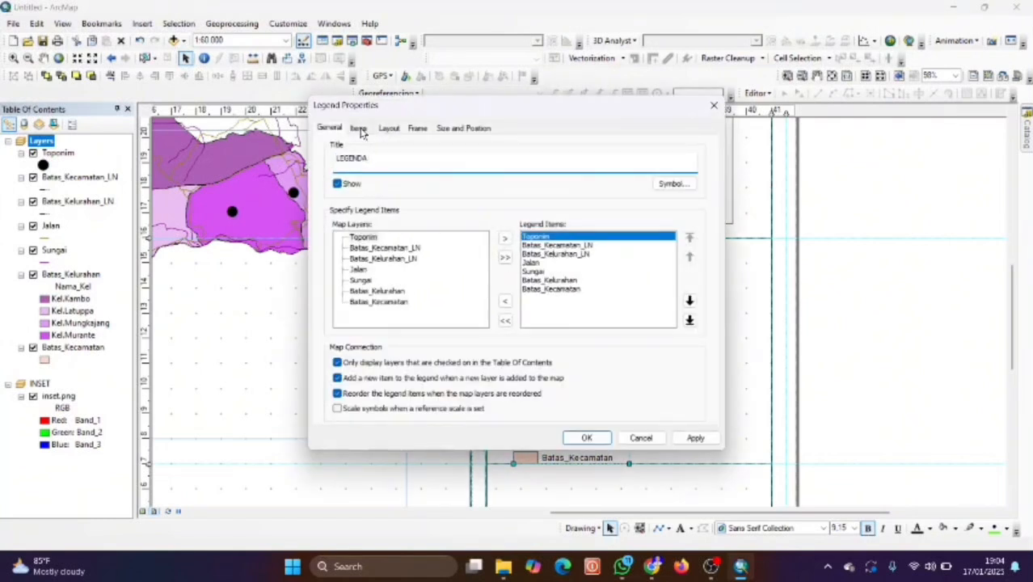
click(360, 129)
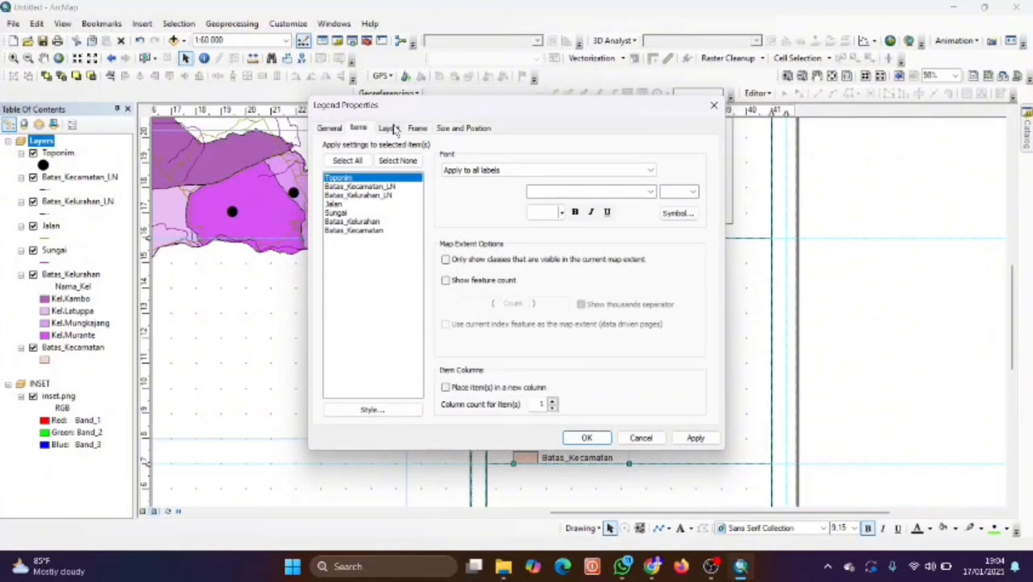
click(391, 129)
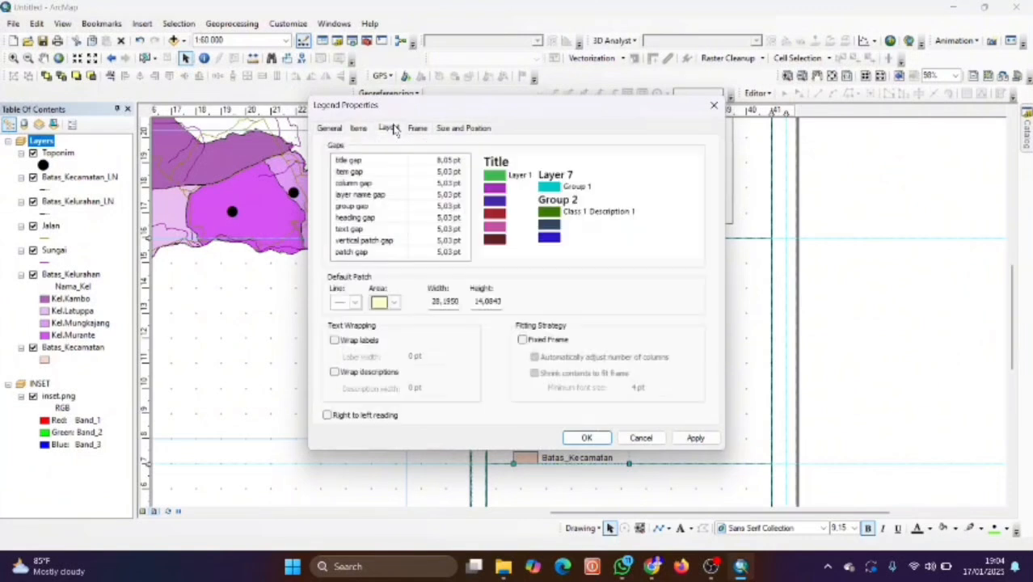
click(441, 128)
click(389, 128)
click(359, 128)
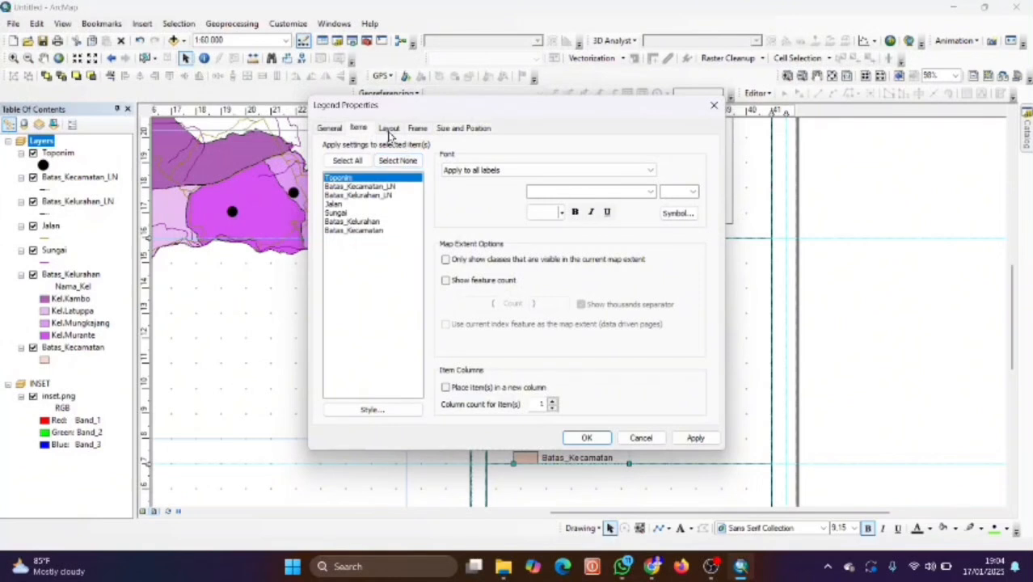
click(388, 130)
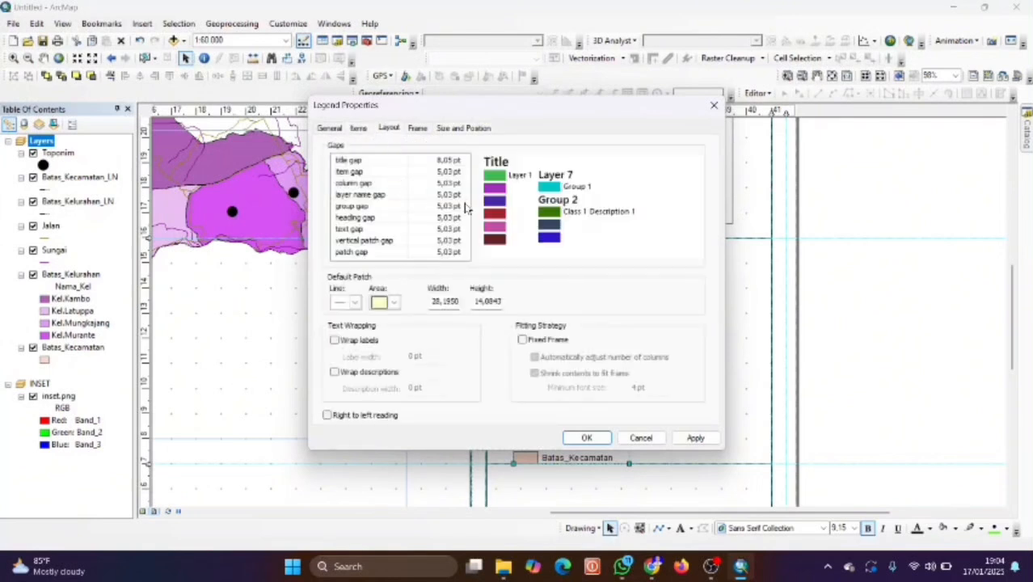
click(420, 129)
click(372, 130)
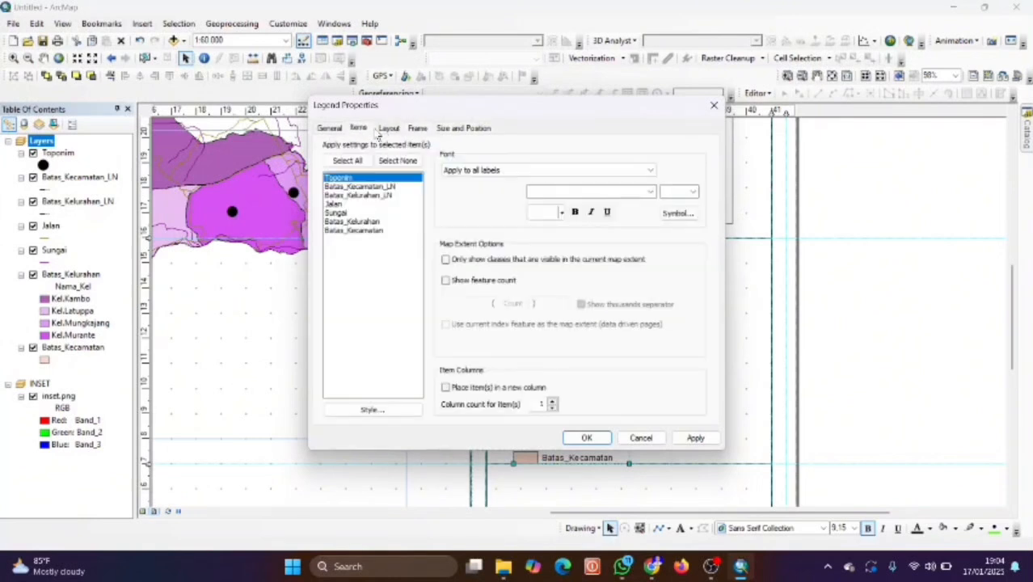
click(330, 129)
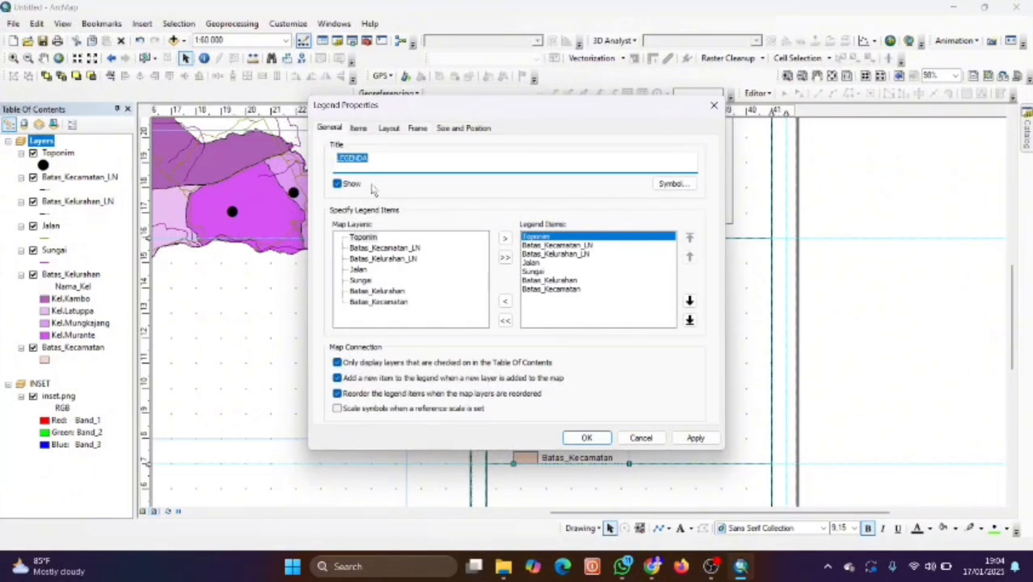
click(671, 183)
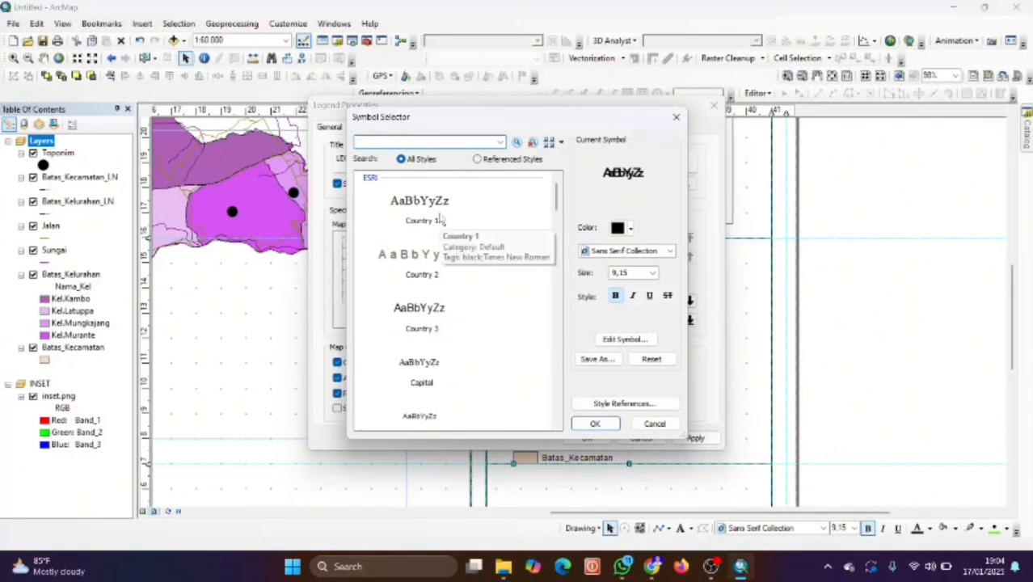
Style the LEGENDA title as Country 1 at size 14 and apply it to the legend.
click(417, 307)
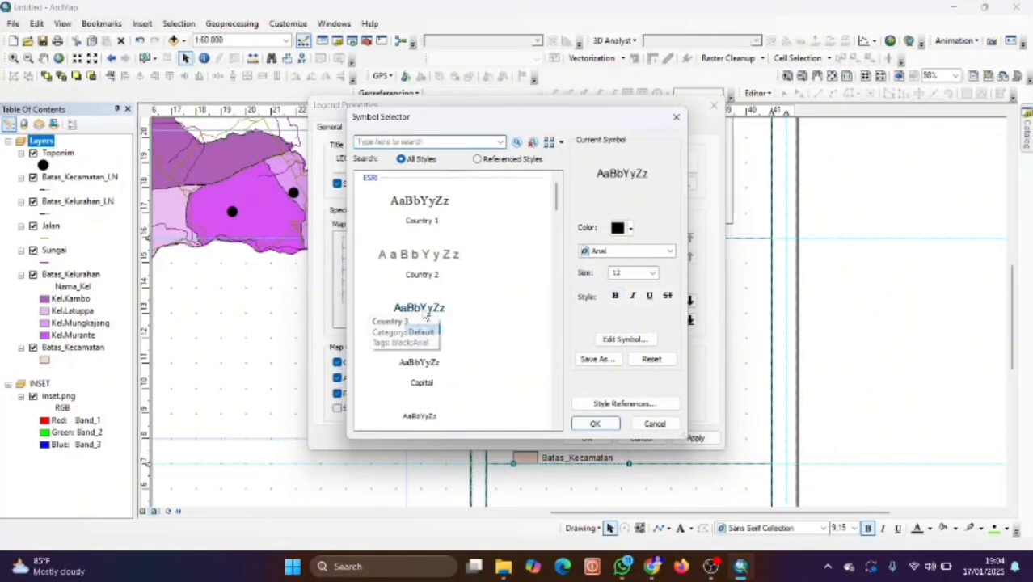
click(420, 212)
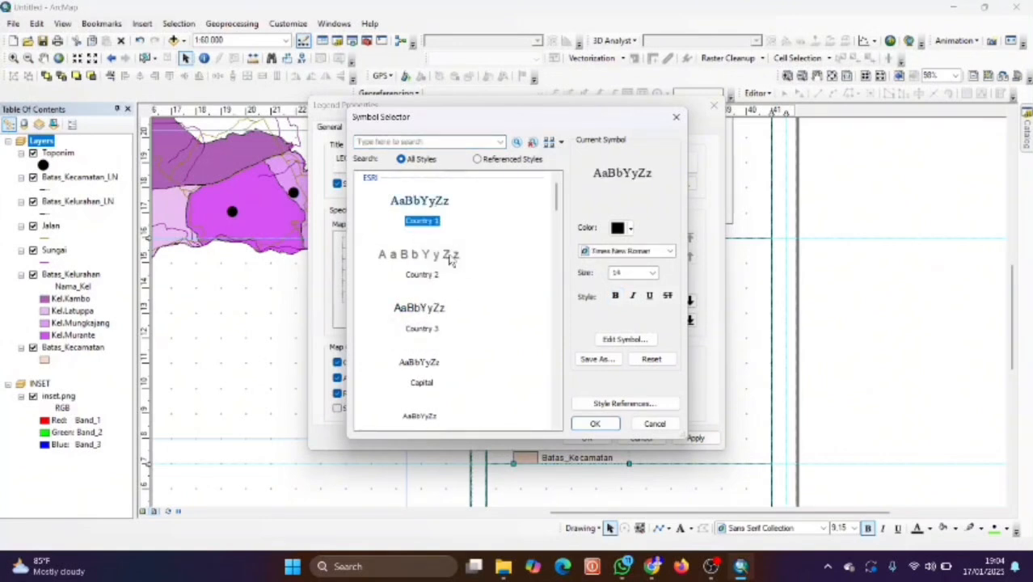
click(653, 273)
scroll(631, 293, up, 1)
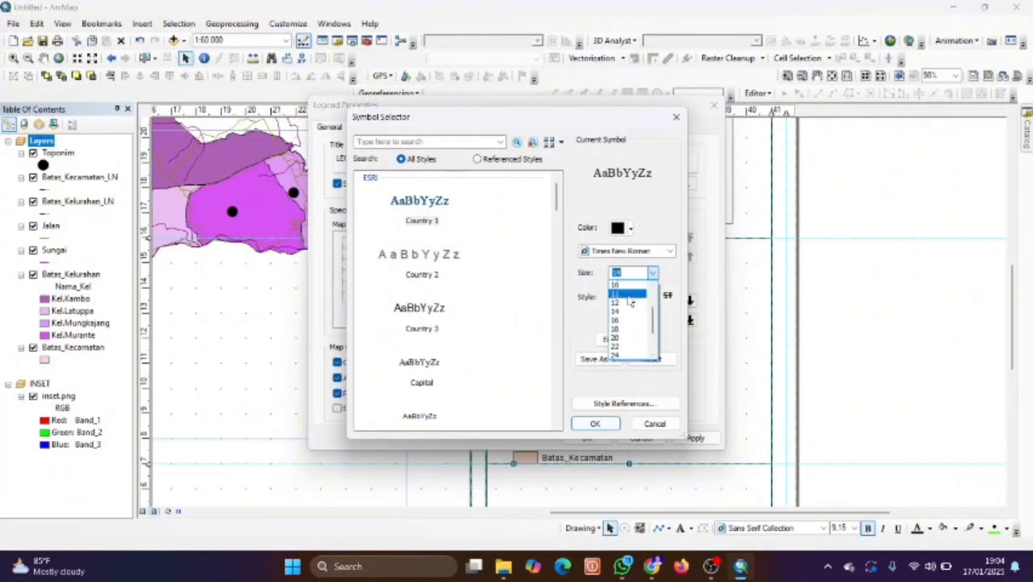
click(622, 310)
click(614, 427)
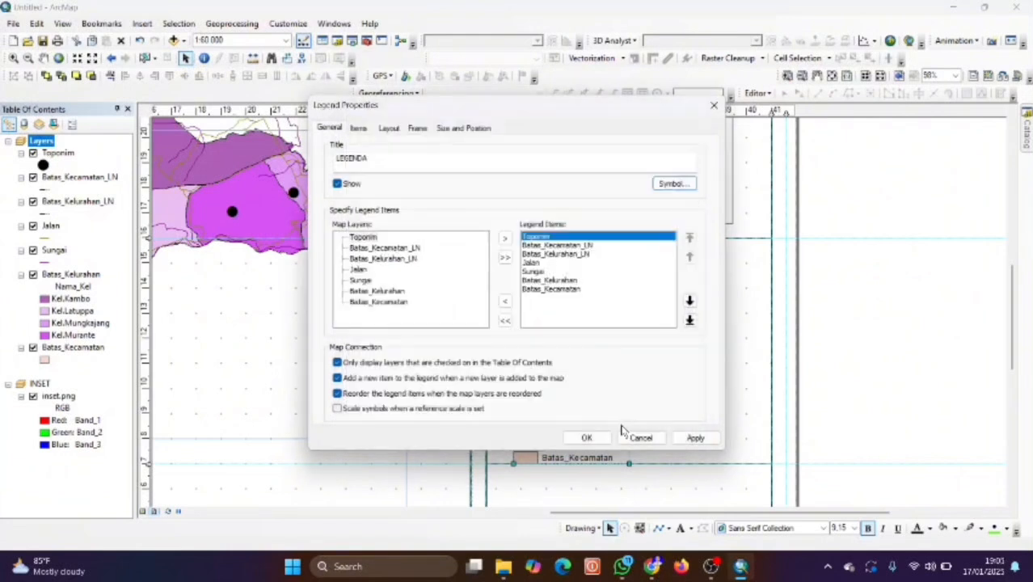
click(693, 438)
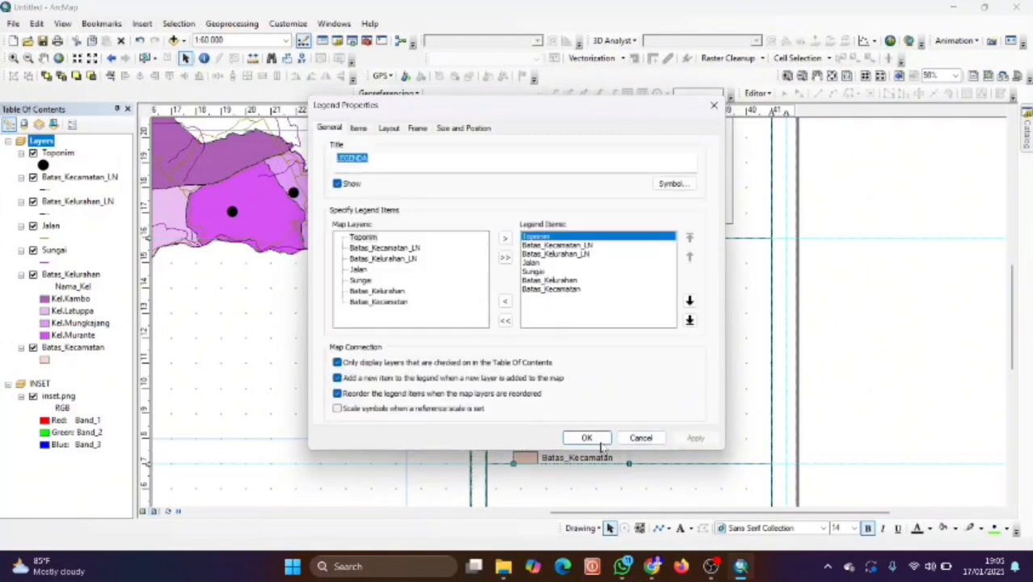
click(587, 438)
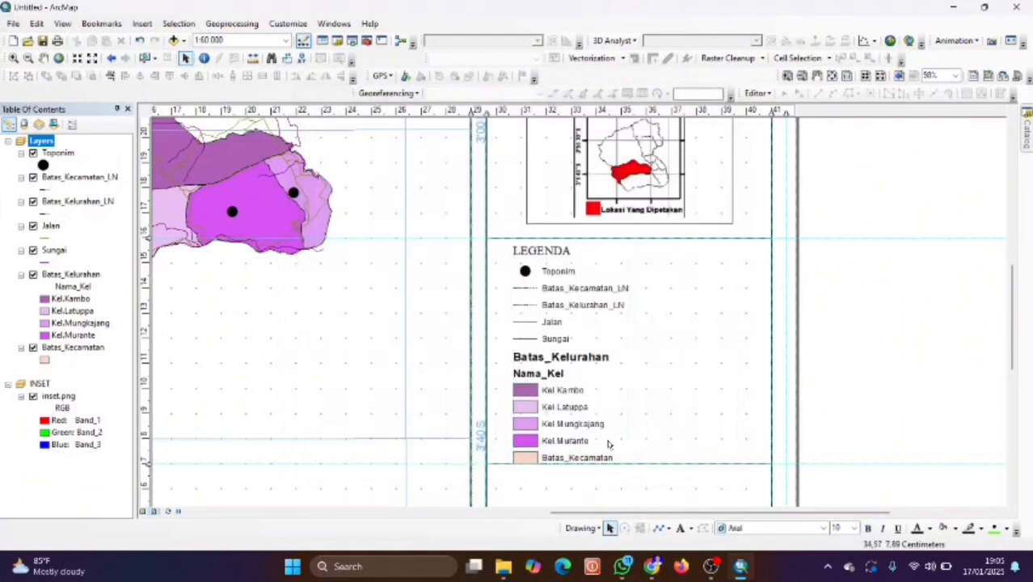
Shrink the legend slightly, snap its top to the guide, and reopen Legend Properties.
click(608, 442)
drag(629, 462, 626, 455)
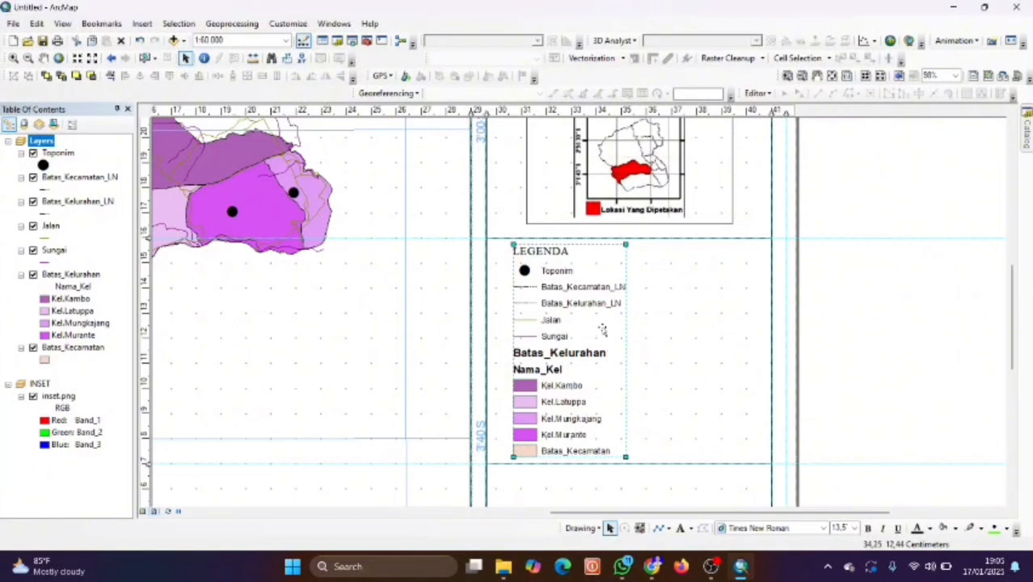
drag(528, 356, 550, 348)
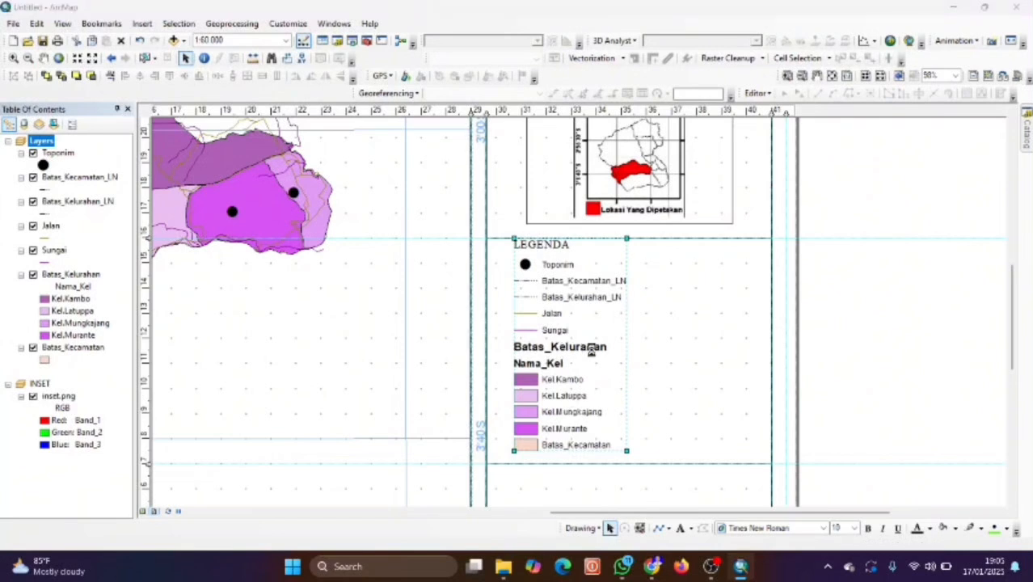
double_click(595, 346)
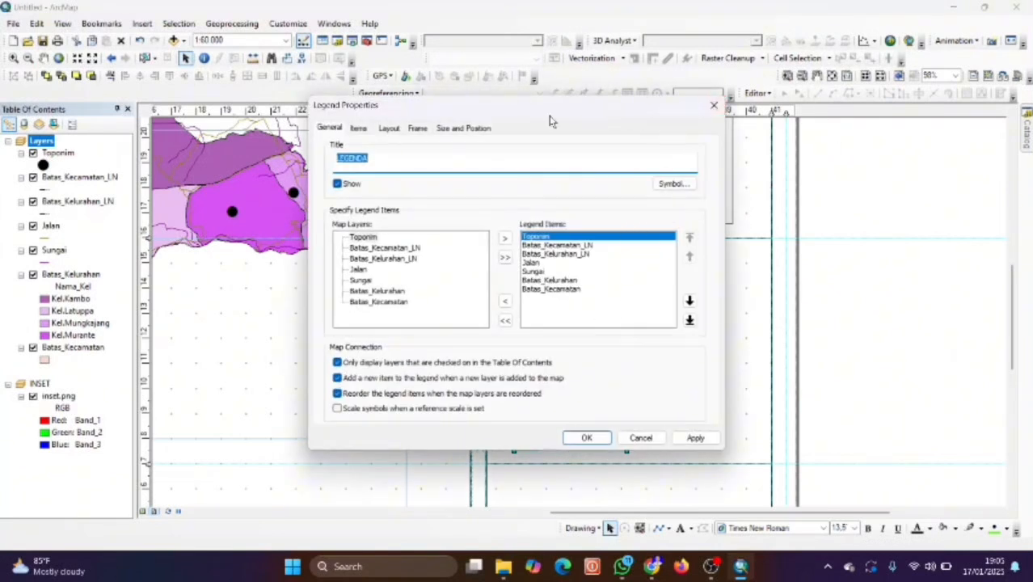
Check the legend's Items tab and close Legend Properties without changes.
click(359, 129)
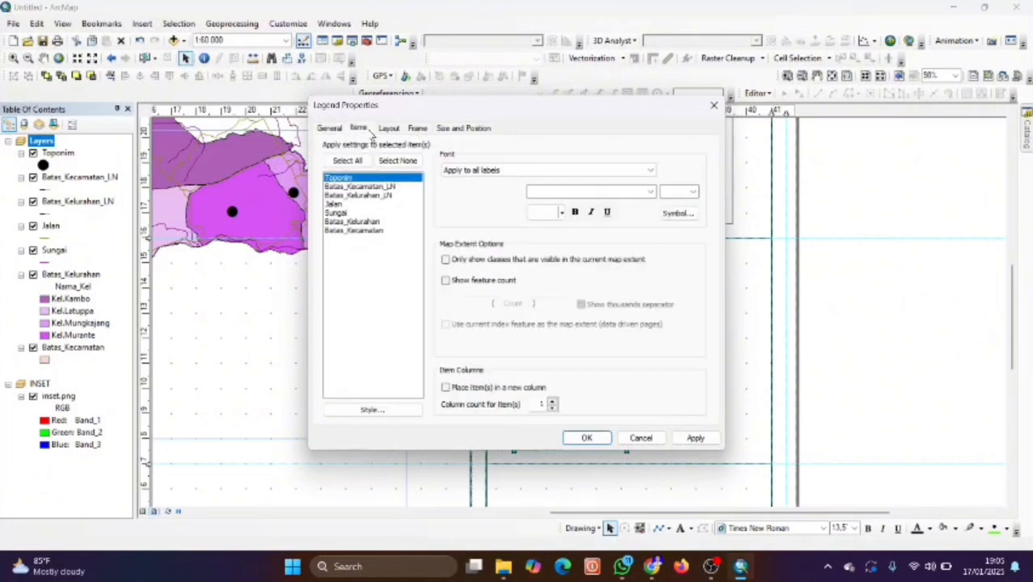
click(715, 109)
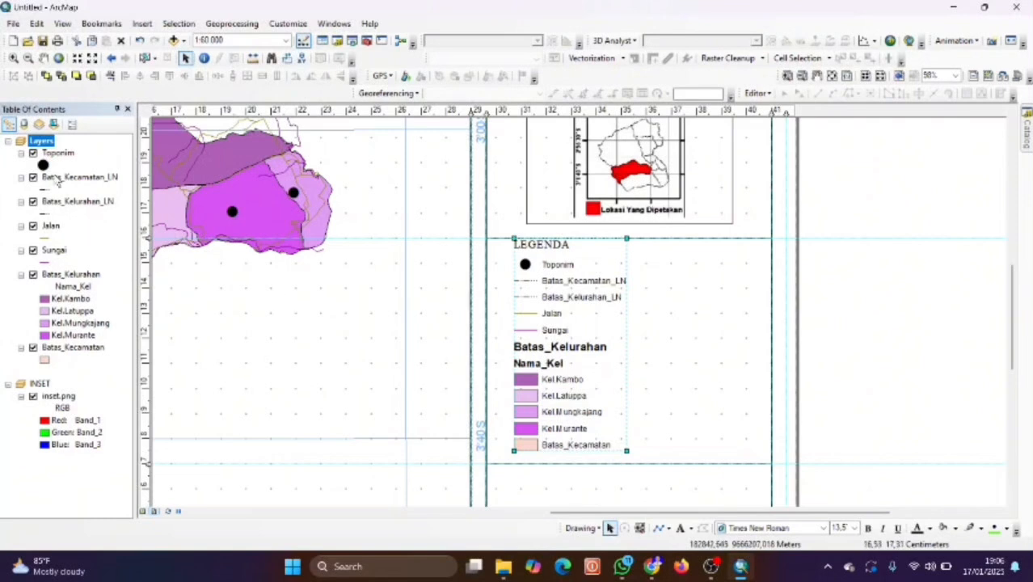
Rename the Batas_Kecamatan_LN layer, clearing its old name and typing a new one starting with 'b'.
click(70, 177)
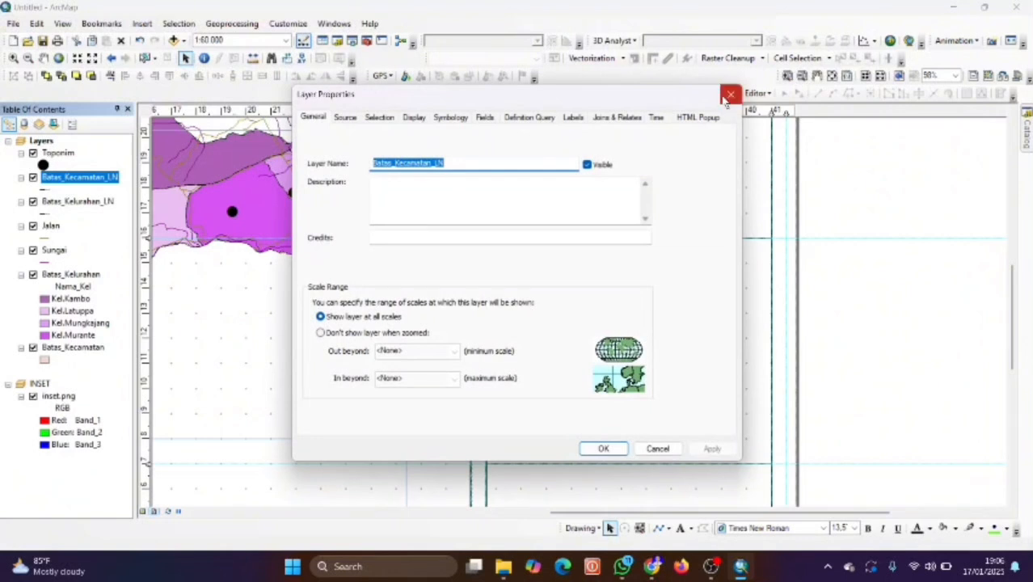
click(731, 95)
click(95, 179)
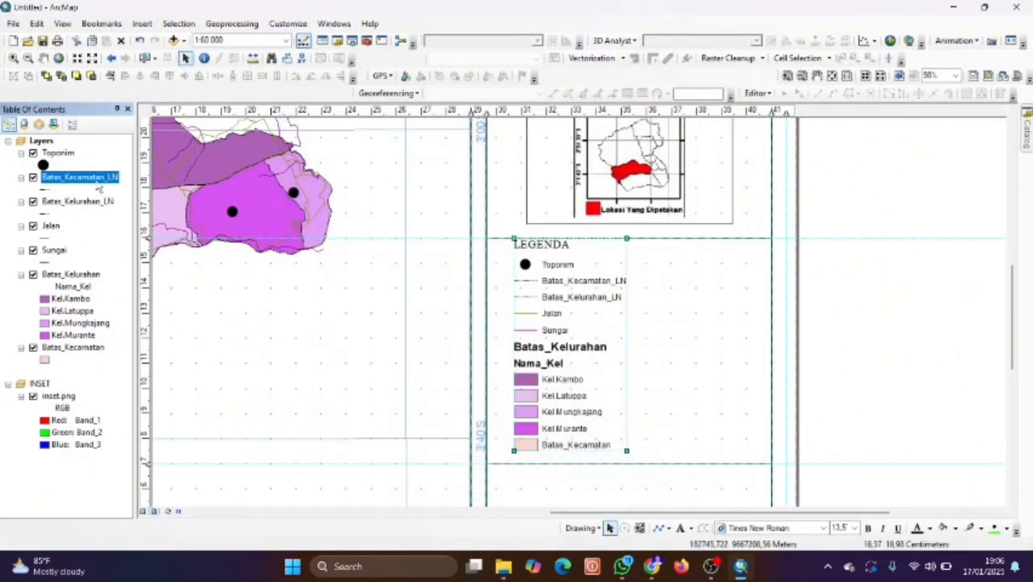
key(BackSpace)
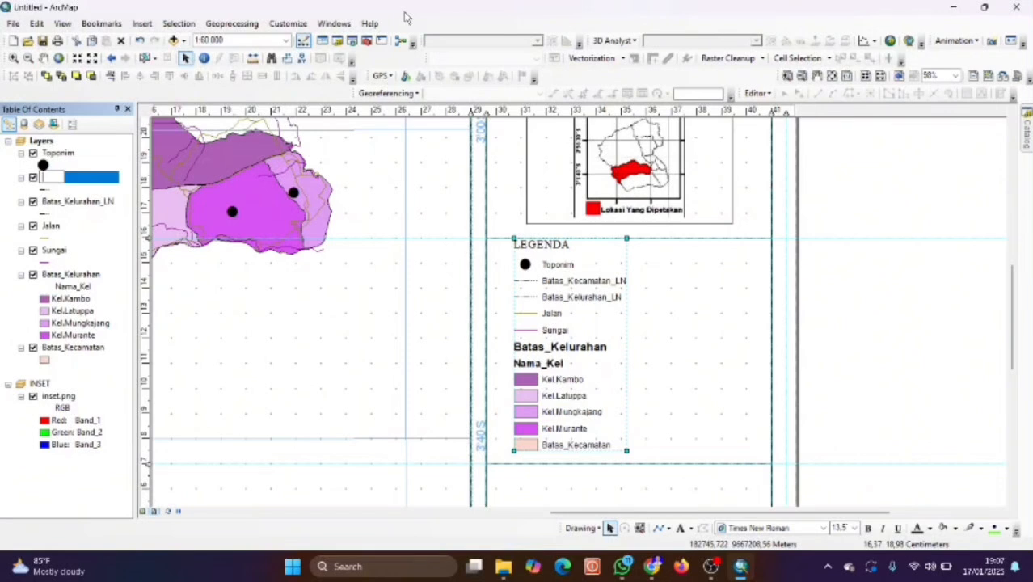
text(b)
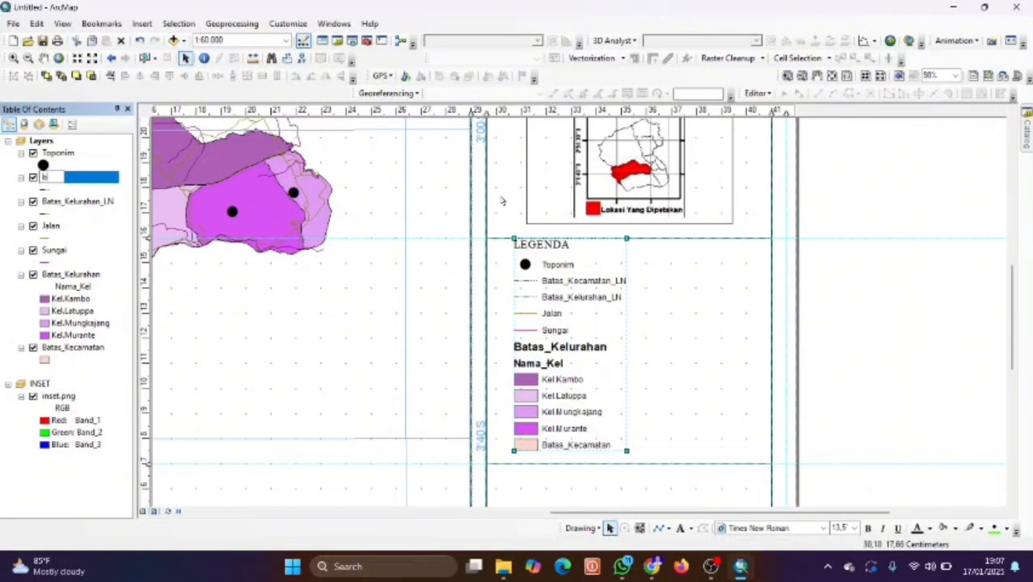
click(383, 284)
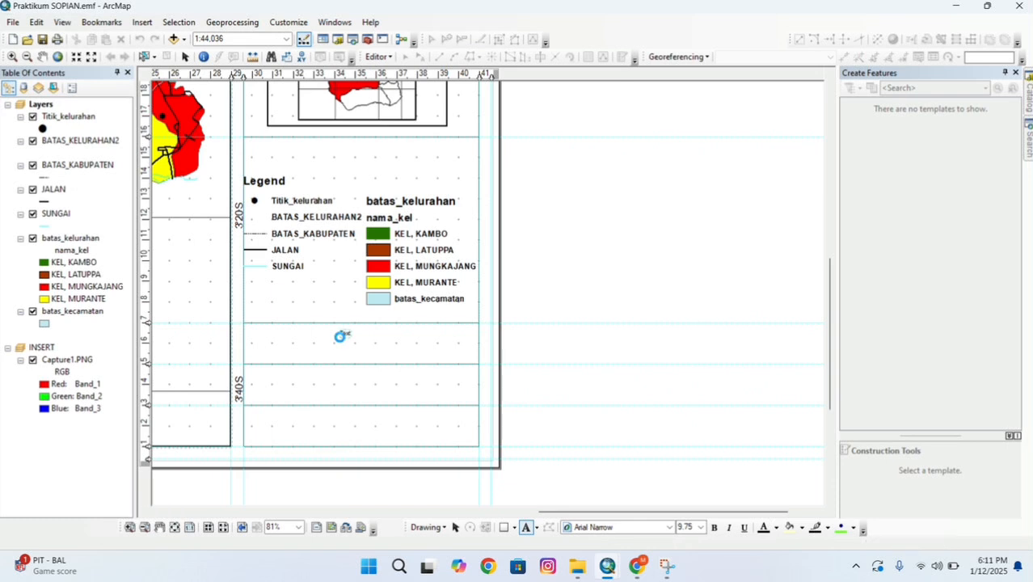
Attempt placing a text element below the legend, discarding the empty tries.
click(340, 336)
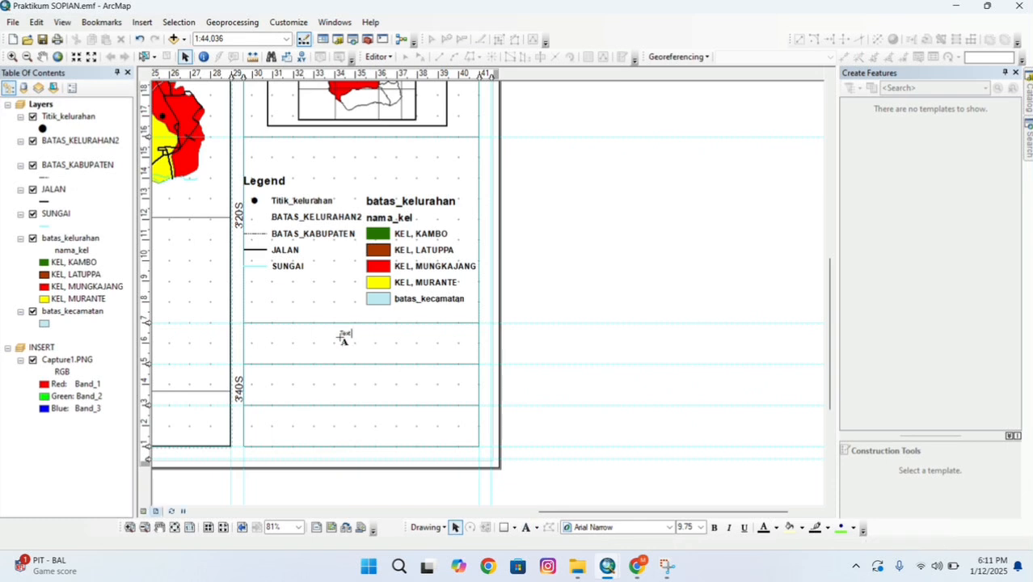
key(BackSpace)
text(D)
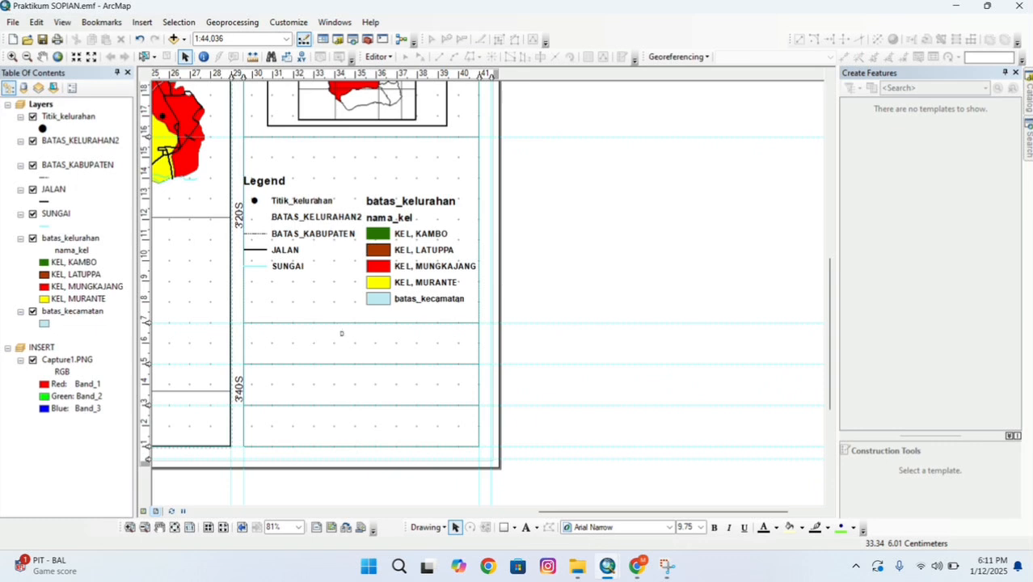
key(BackSpace)
click(524, 526)
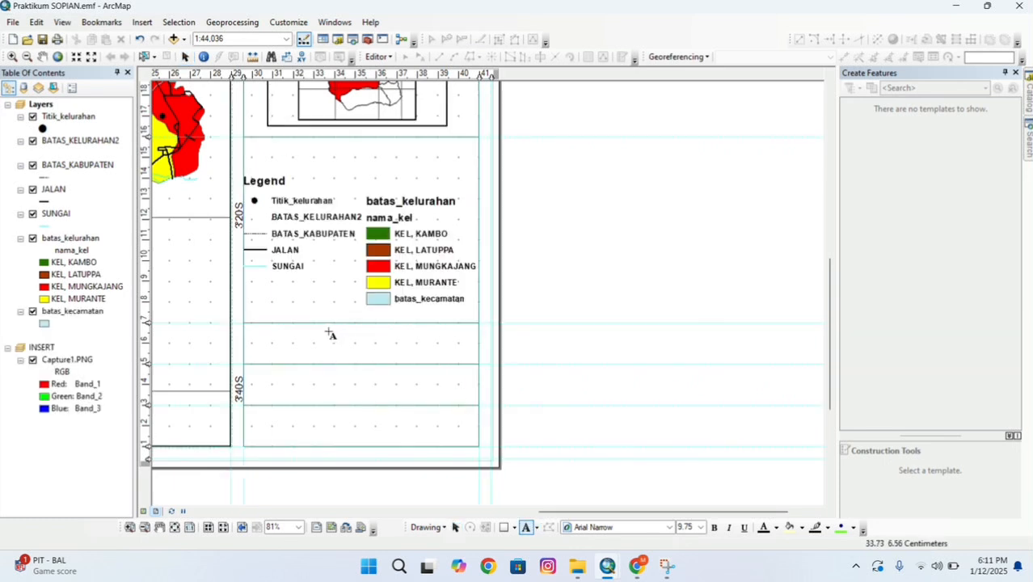
key(Escape)
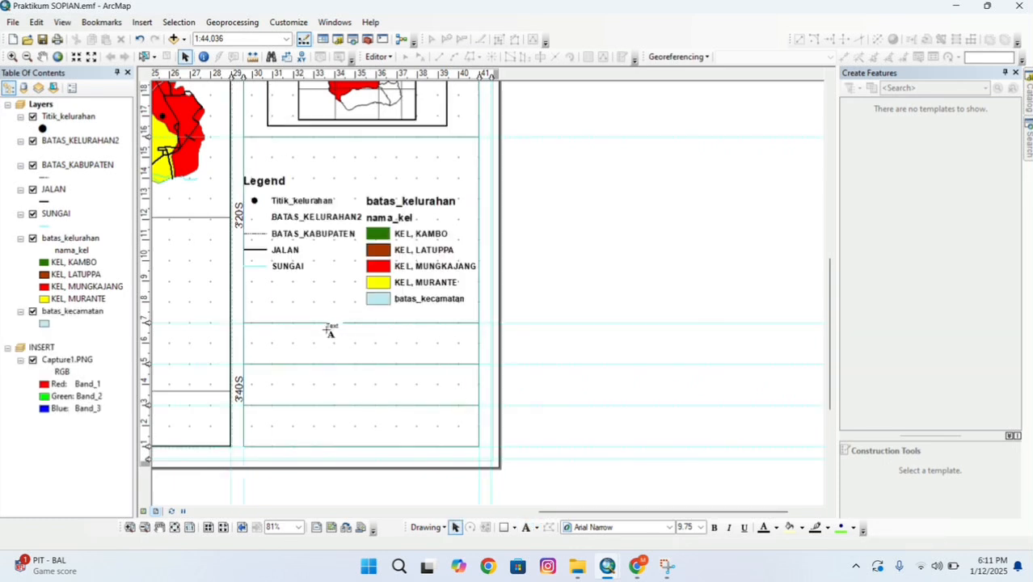
click(333, 327)
key(BackSpace)
click(314, 338)
Add a plain text element below the legend reading 'DIBUAT OLEH'.
click(535, 528)
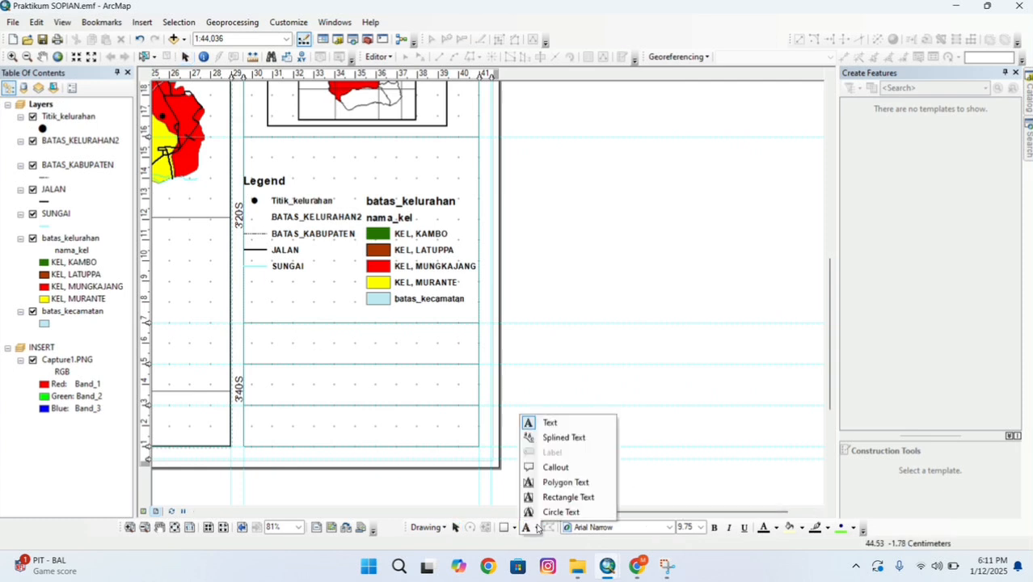
click(563, 420)
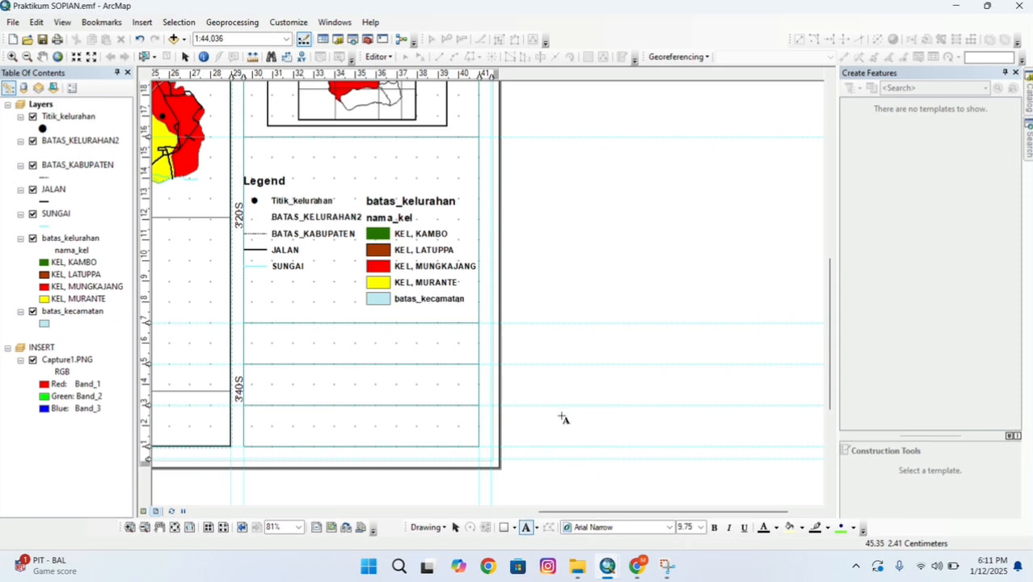
click(314, 331)
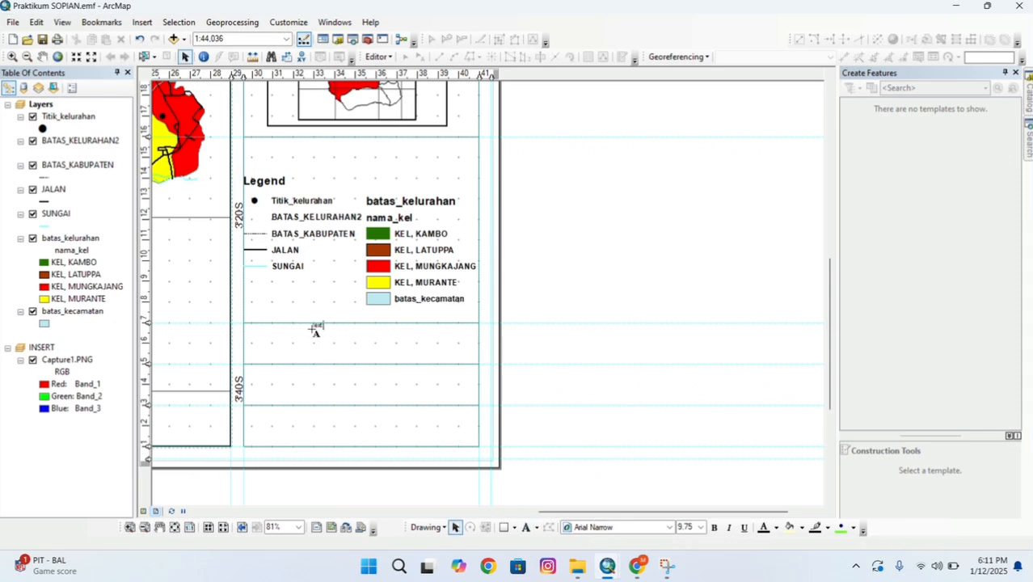
key(BackSpace)
text(DIBUA)
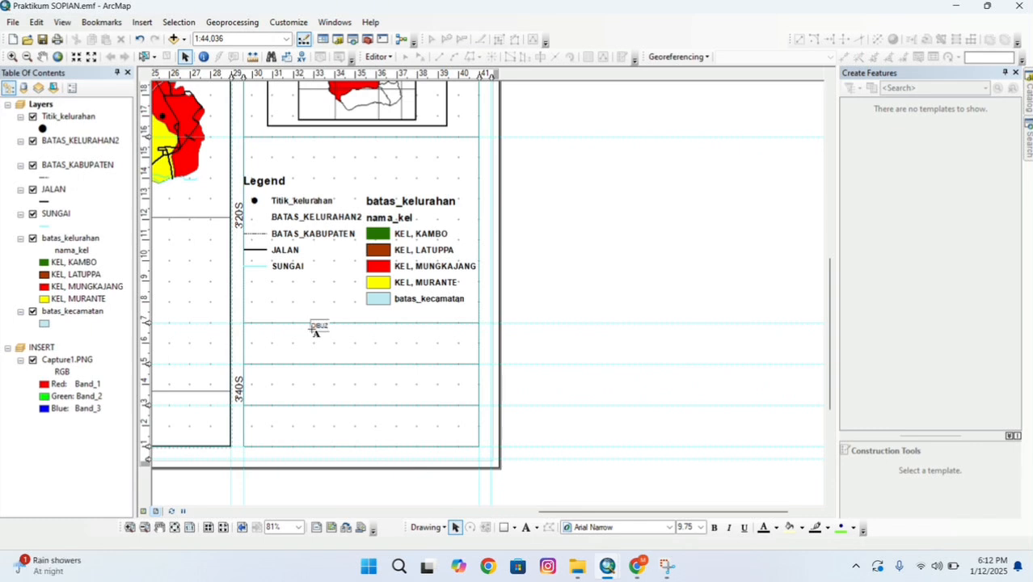
key(BackSpace)
text(AT OLEH)
key(Return)
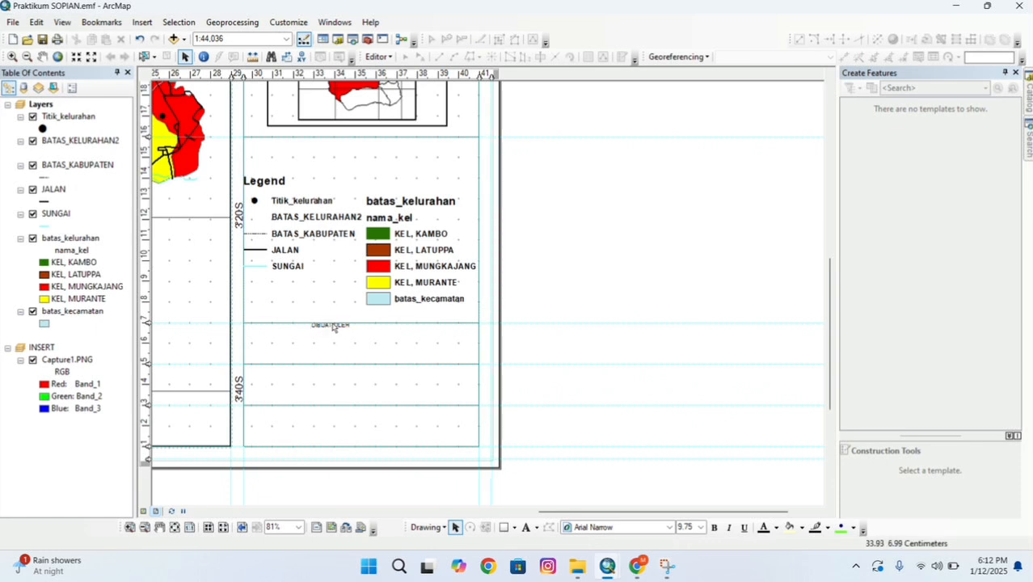
Move the DIBUAT OLEH credit text lower and make it size 22 bold.
double_click(333, 325)
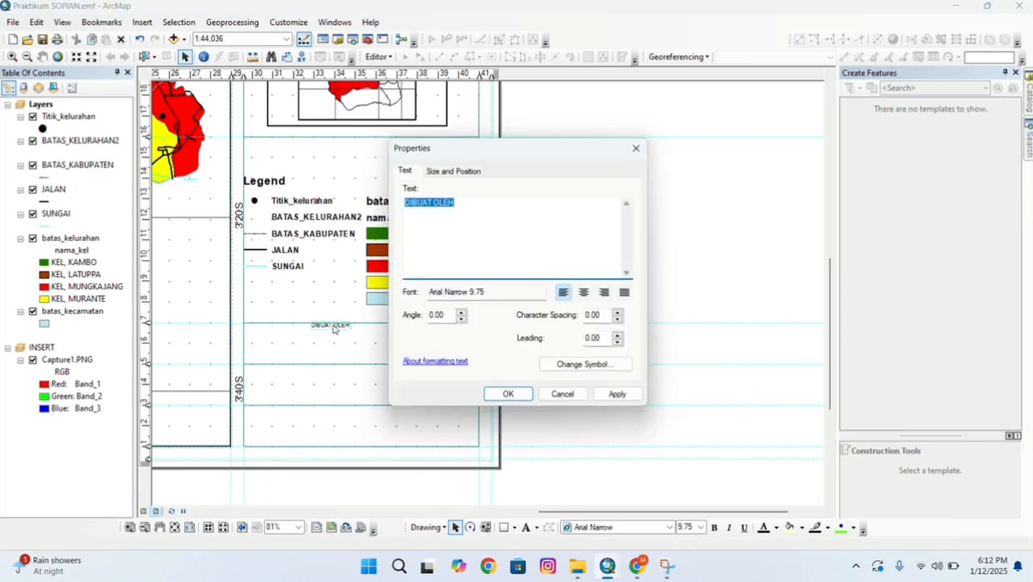
click(637, 148)
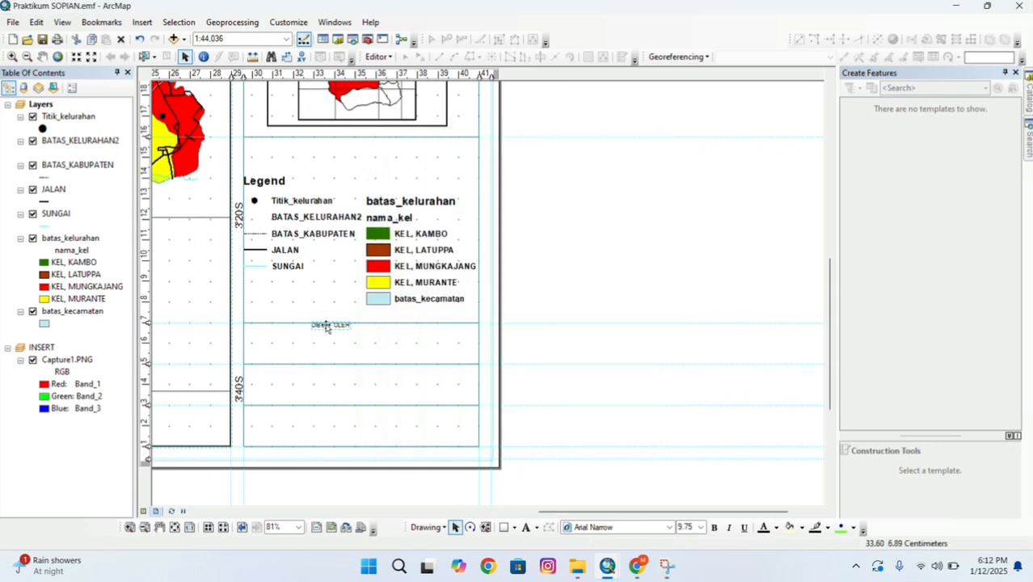
drag(330, 328, 349, 335)
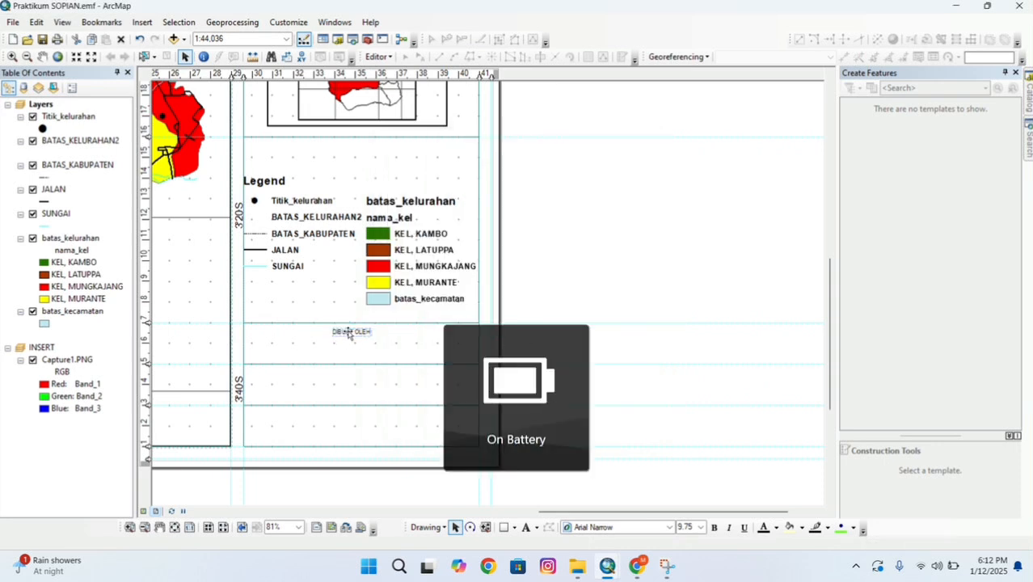
click(702, 527)
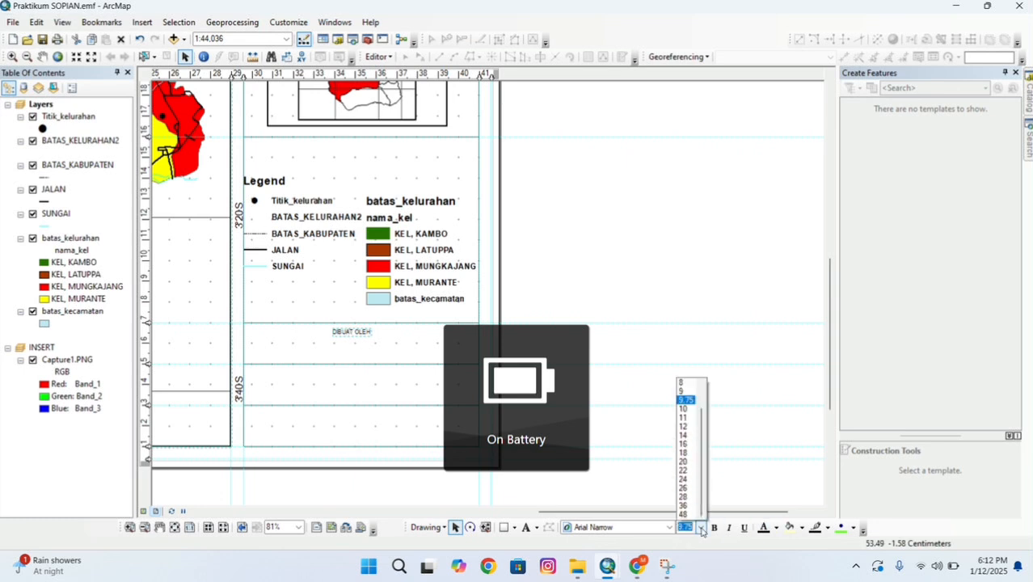
click(684, 462)
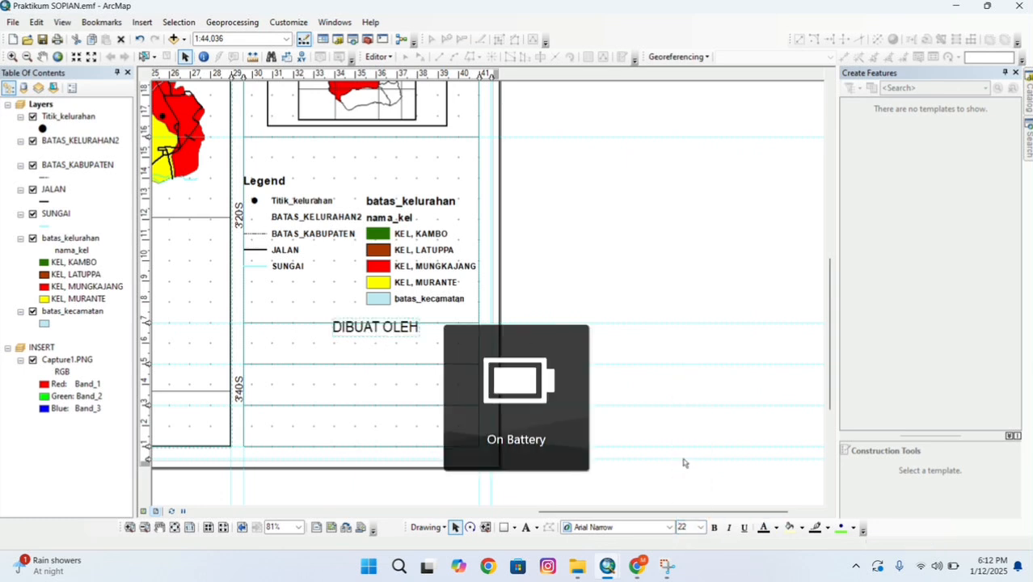
click(713, 527)
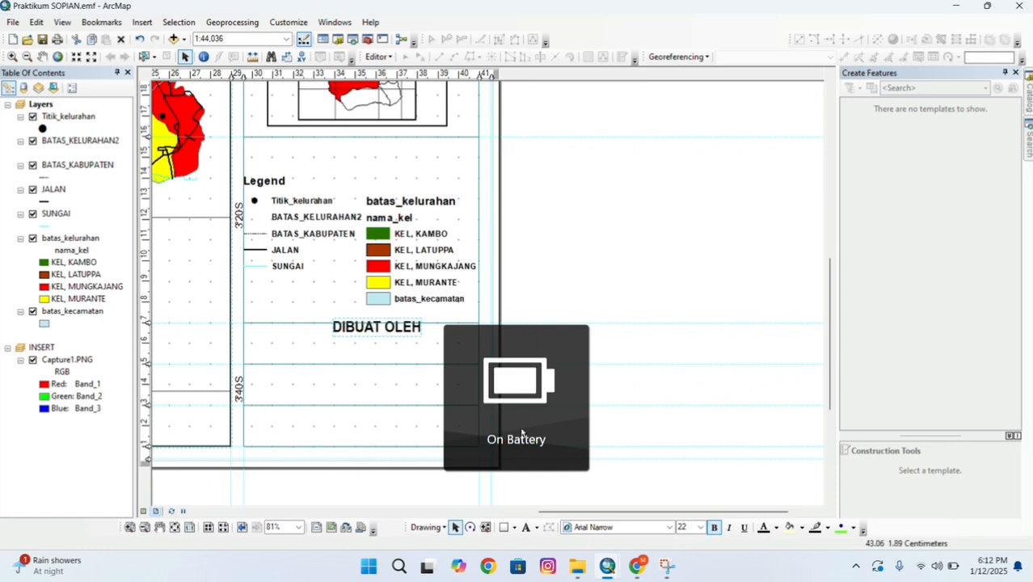
Retype the credit as 'DI BUAT OLEH' with the author's full name on a second, centred line.
double_click(405, 330)
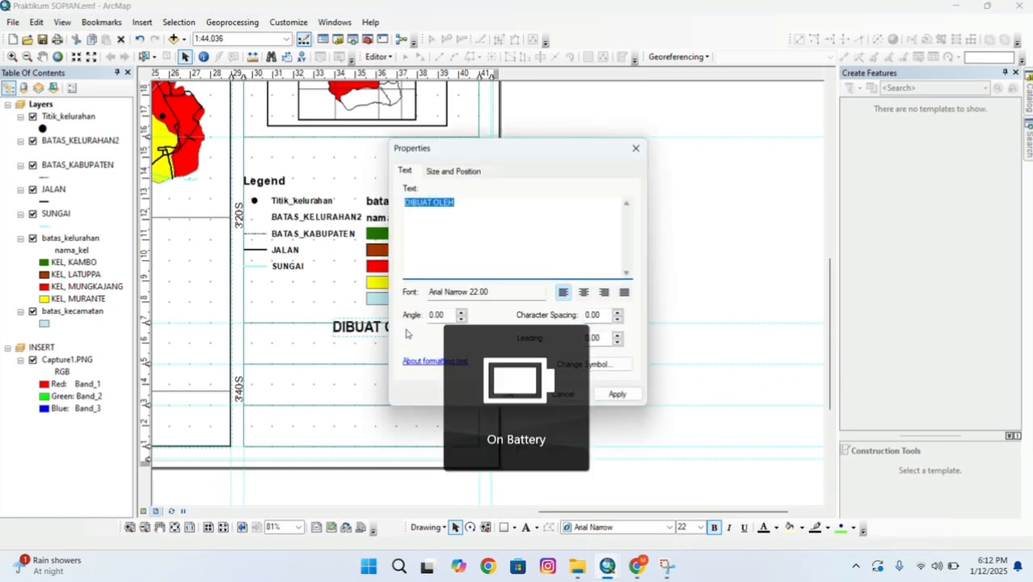
key(BackSpace)
text(DI BU)
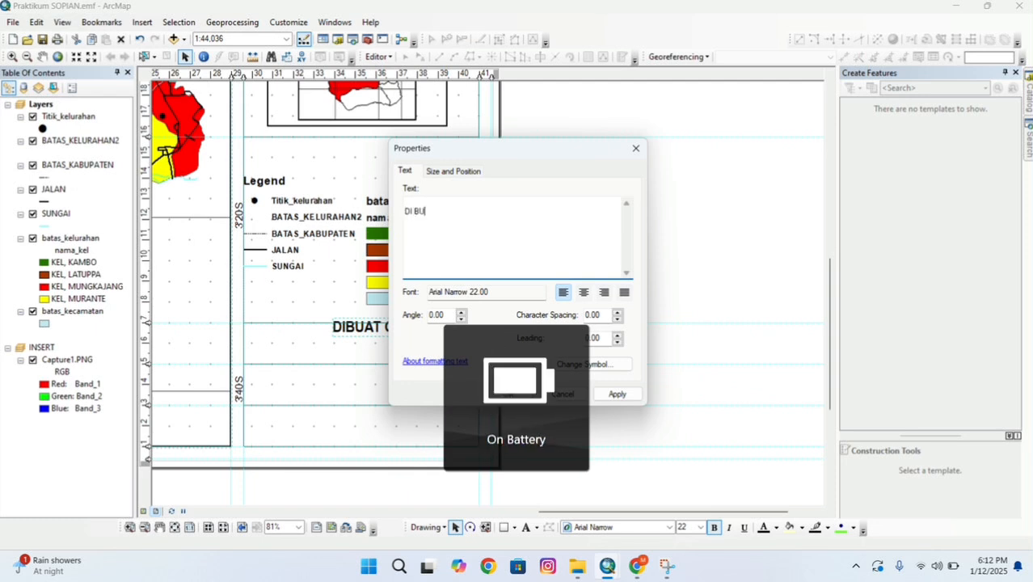
text(AT OLEH)
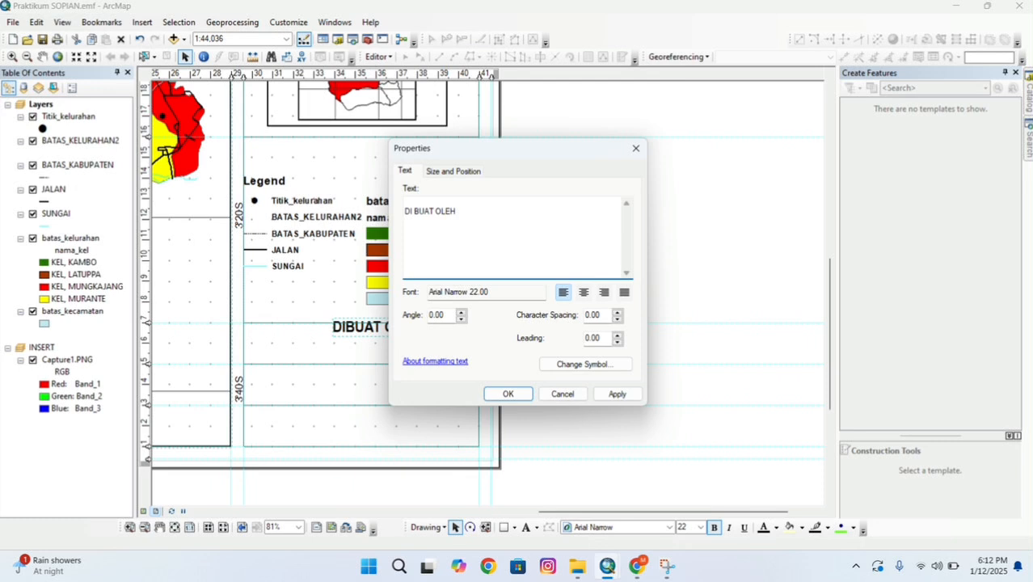
key(Return)
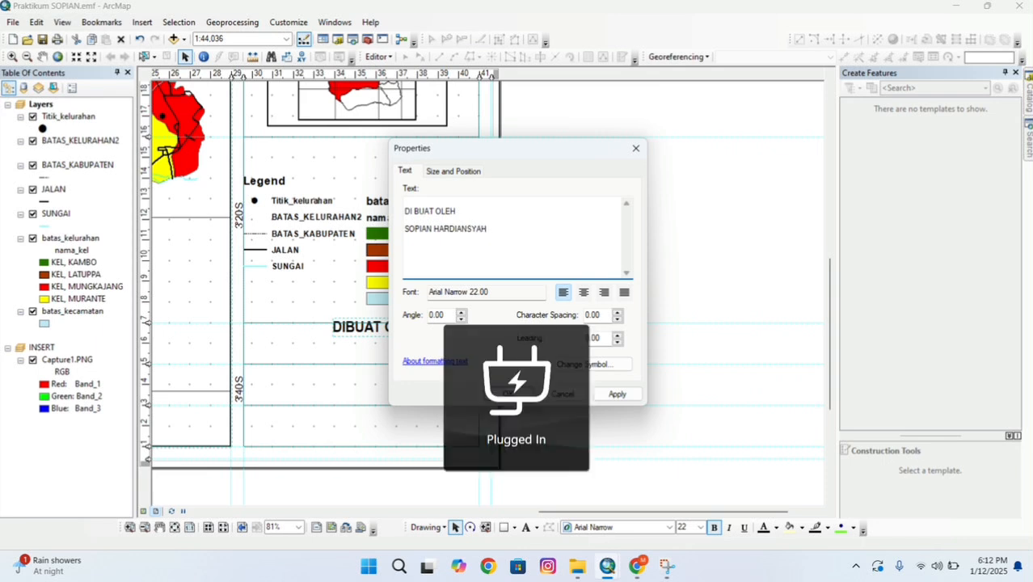
click(584, 292)
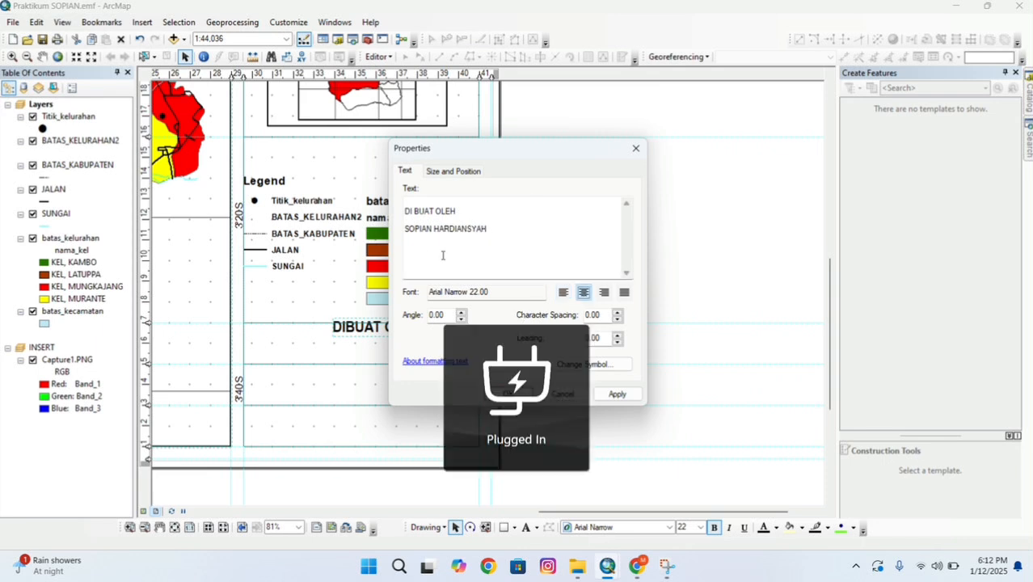
key(Return)
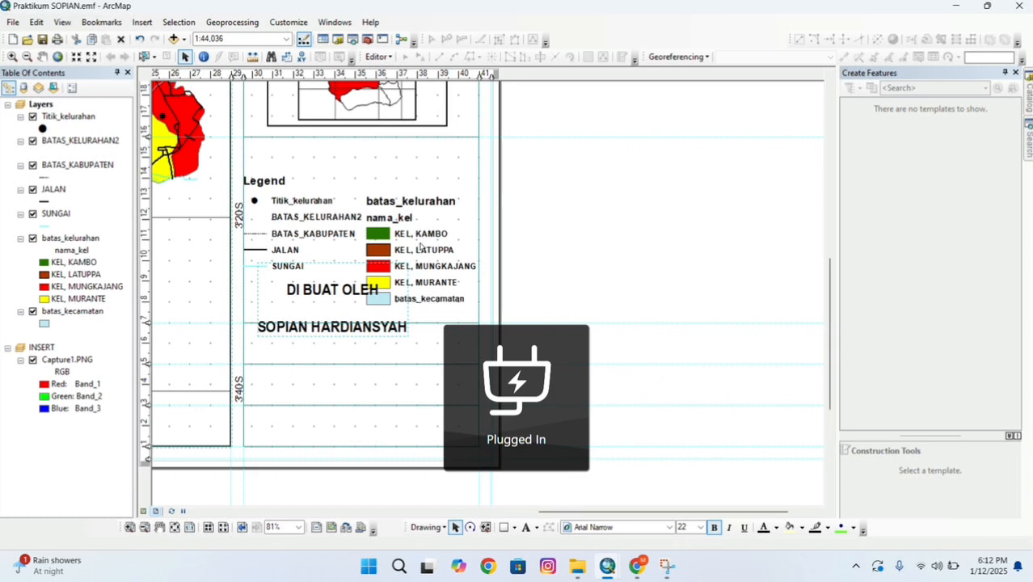
Shrink the credit text to size 14 and move it into the panel below the legend.
click(355, 298)
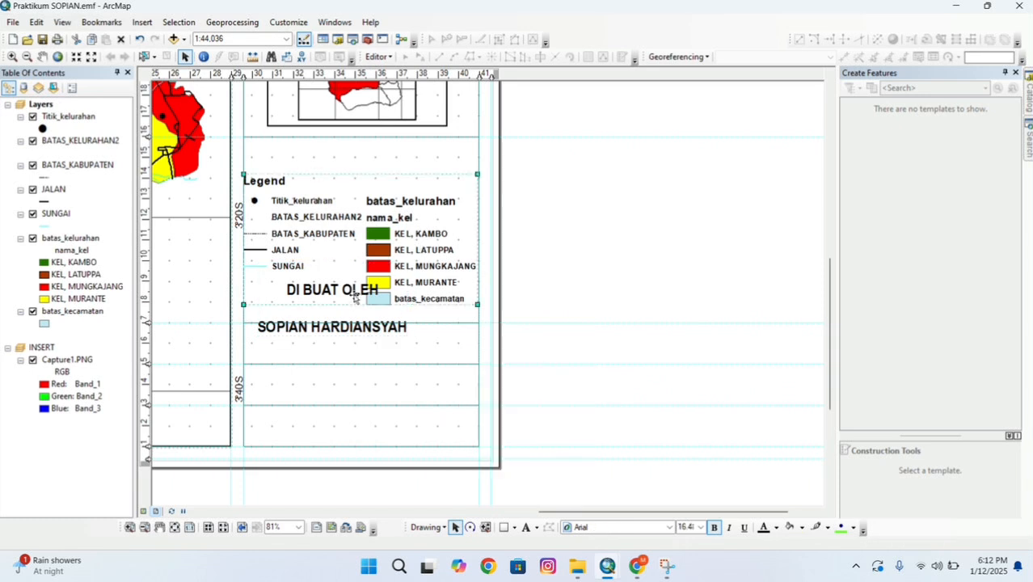
click(345, 338)
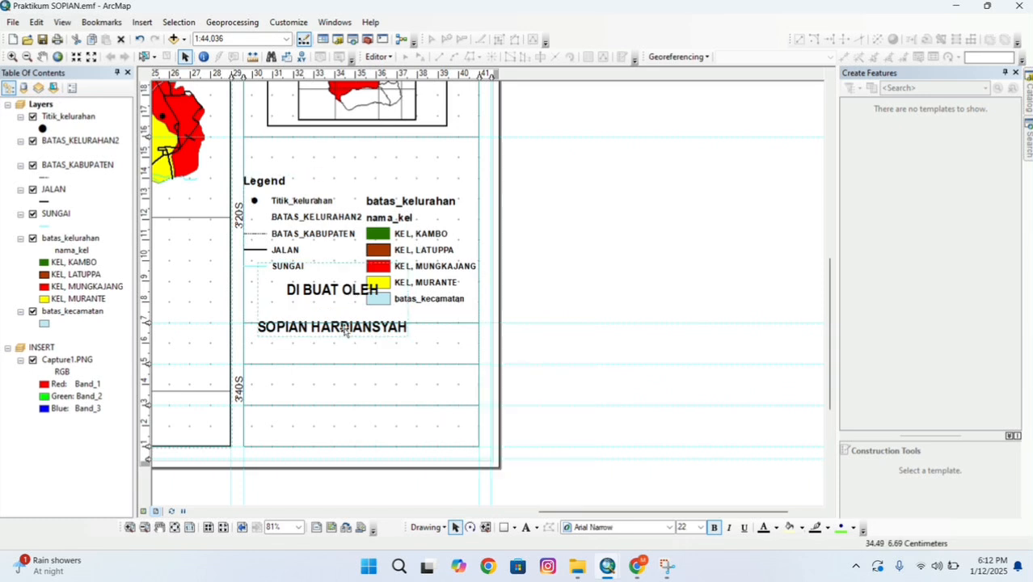
click(699, 527)
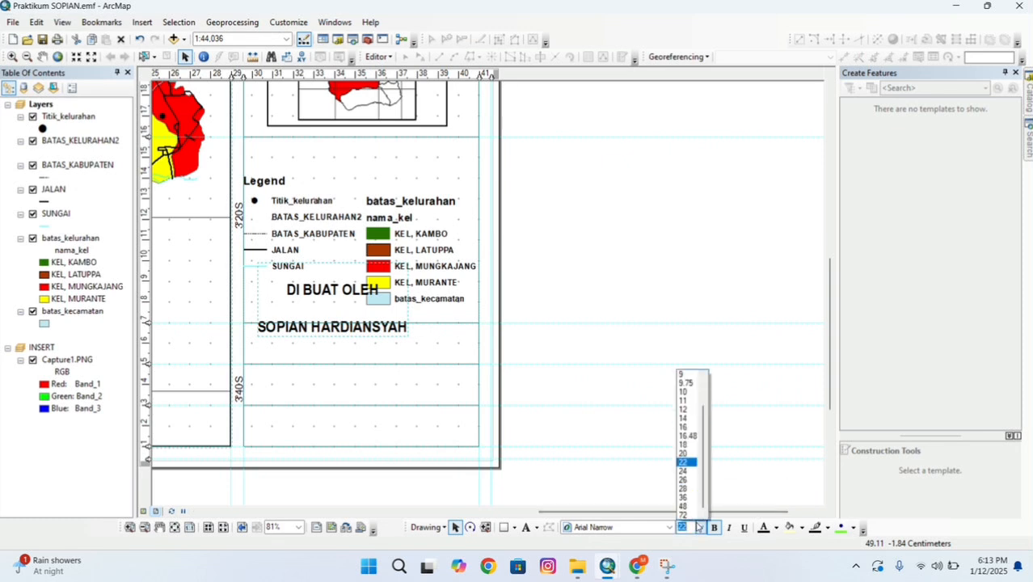
click(691, 418)
drag(345, 313, 362, 342)
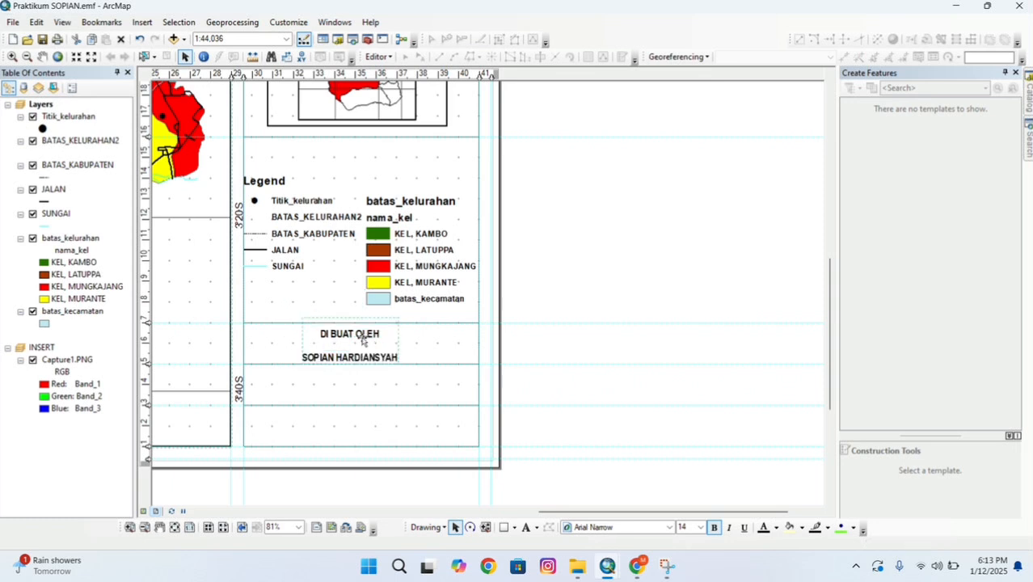
Remove the blank line in the credit and add a third line with the author's student ID number.
double_click(362, 339)
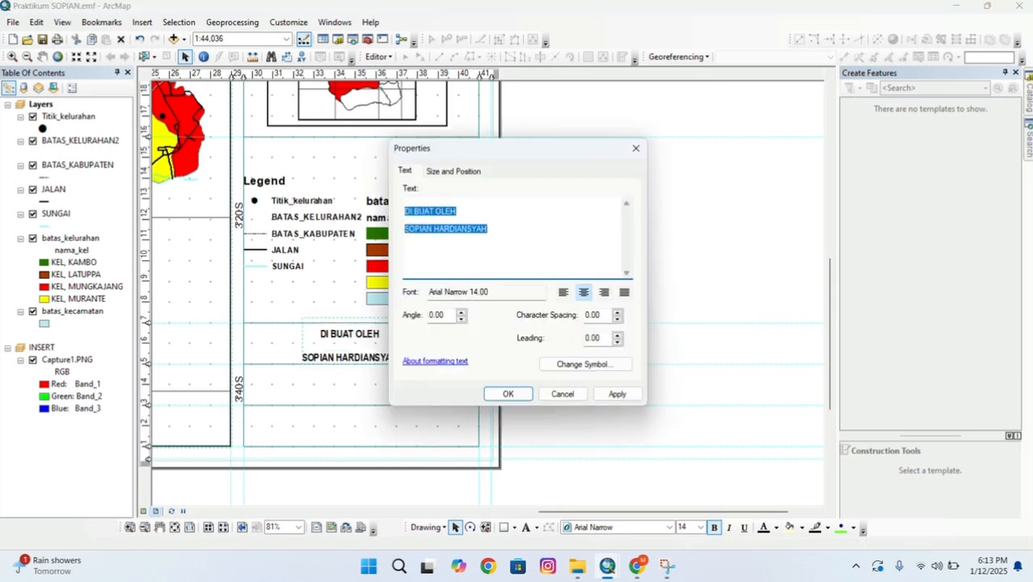
click(409, 229)
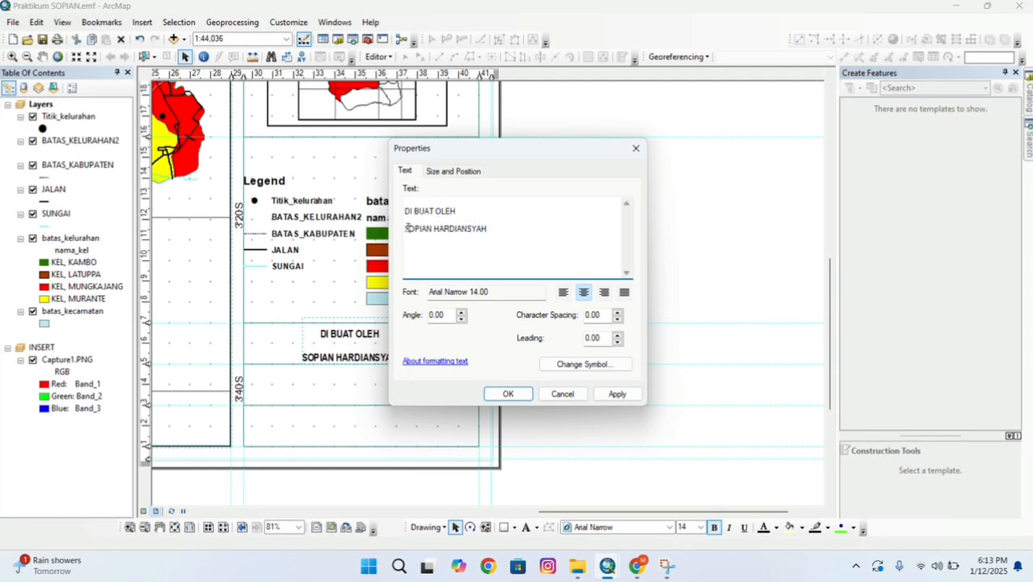
key(BackSpace)
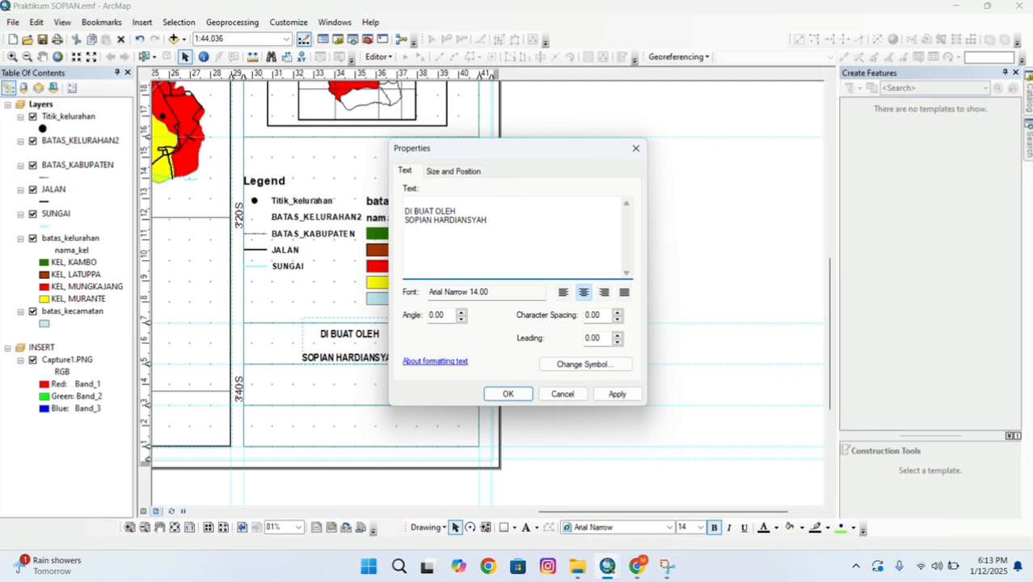
key(Return)
Apply the three-line credit and move the SUMBER DATA note into the panel below it.
click(506, 394)
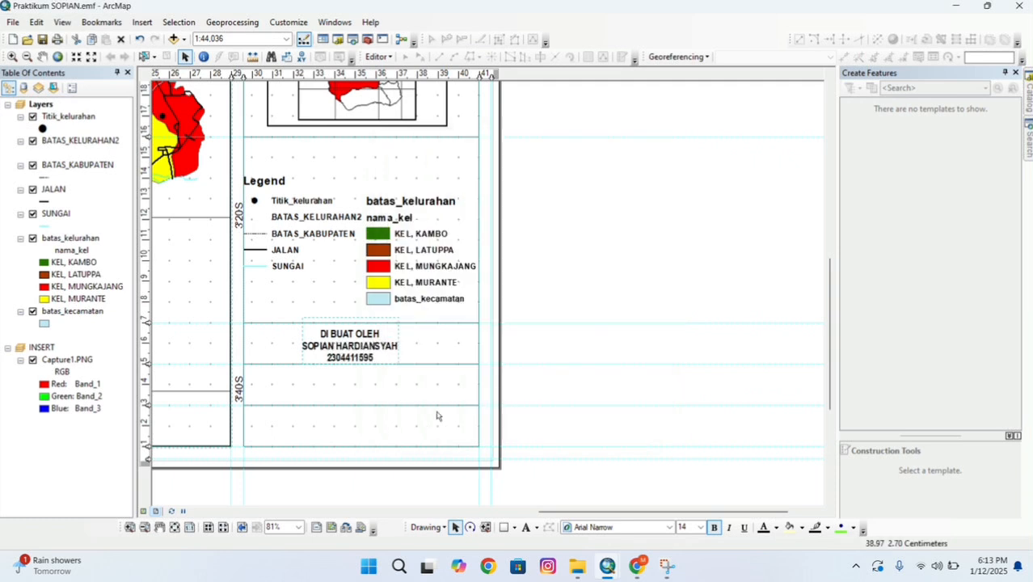
click(399, 432)
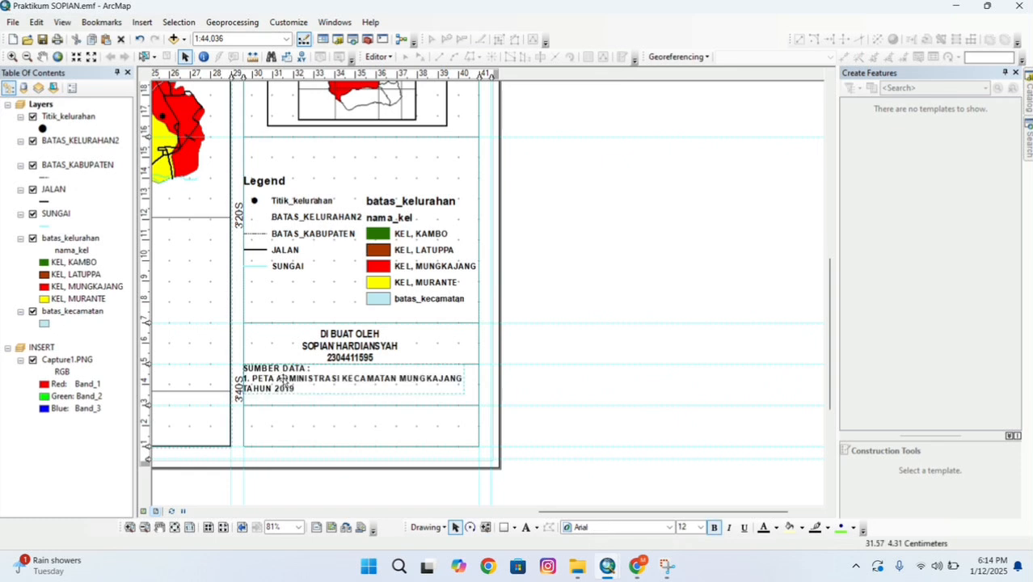
drag(283, 381, 291, 387)
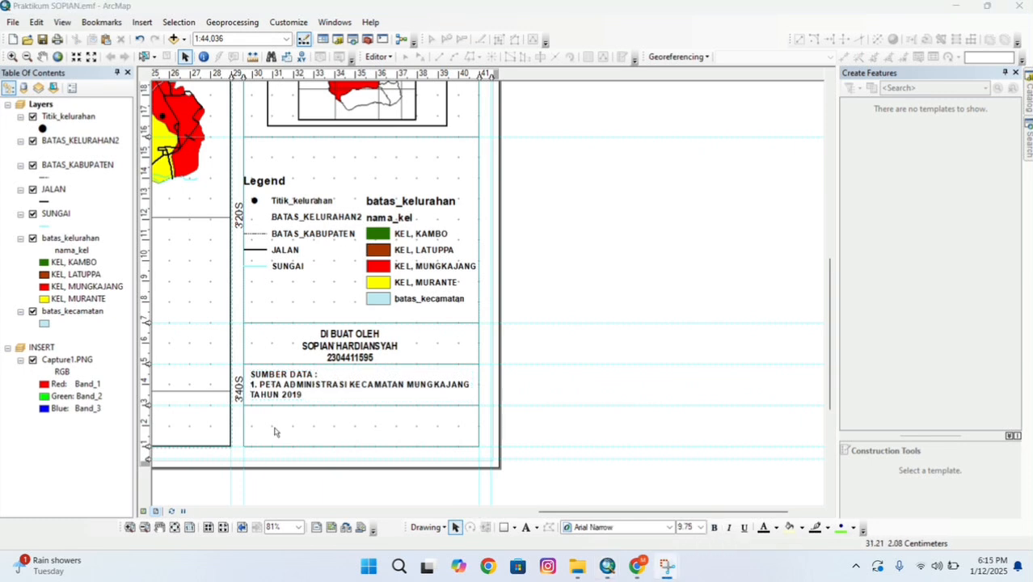
Nudge the university logo into the bottom panel's left corner beneath the SUMBER DATA note.
click(275, 431)
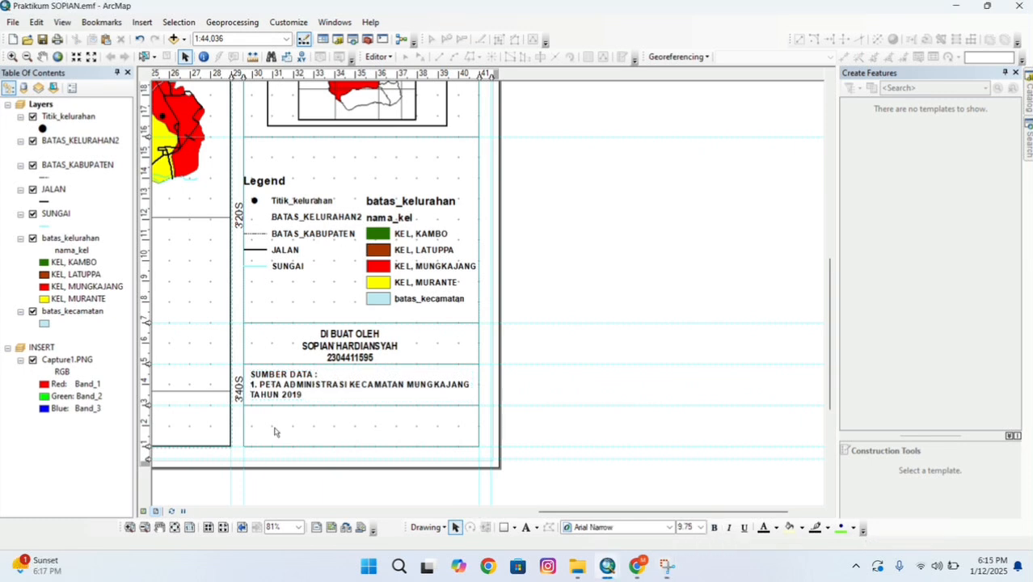
click(274, 432)
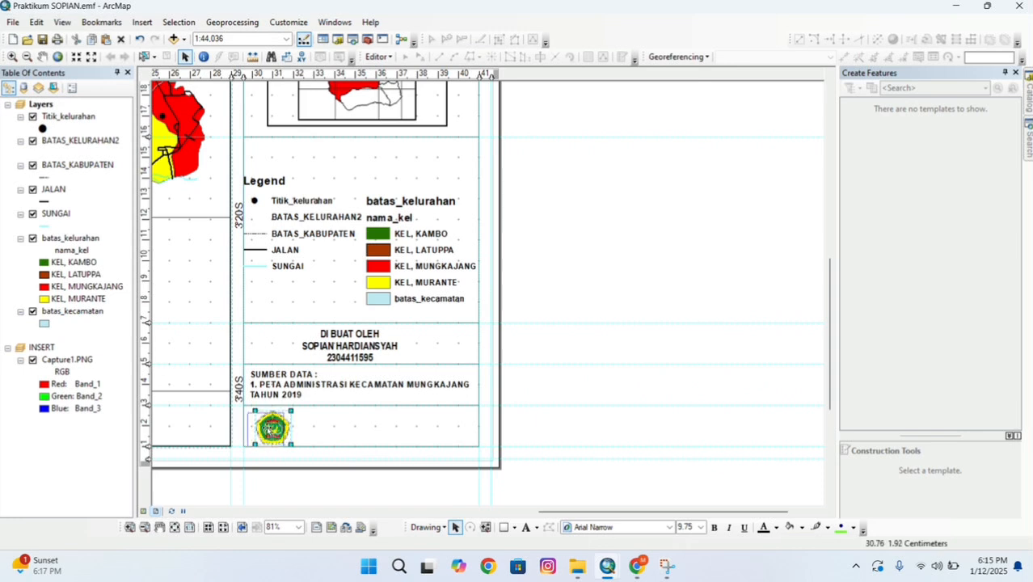
drag(275, 429, 269, 430)
click(307, 439)
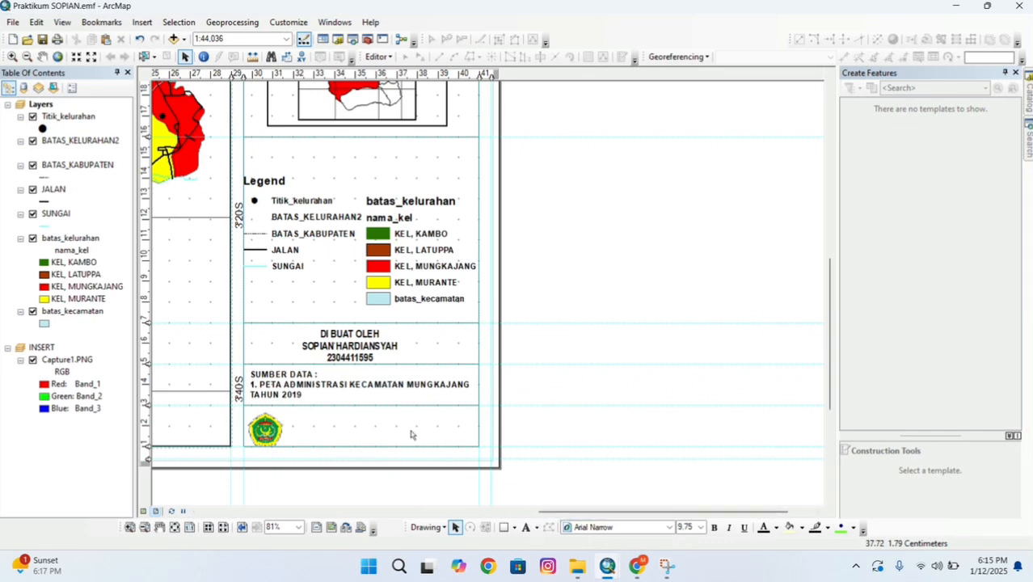
click(381, 384)
Change the copied note's text to 'UNIVERSITAS COKROAMINOTO PALOPO'.
click(380, 380)
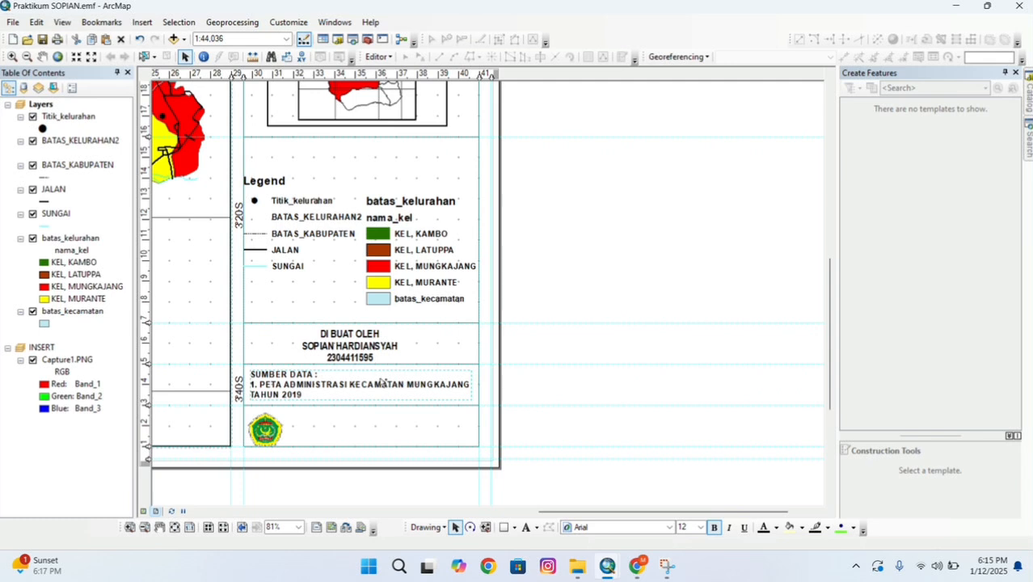
click(358, 424)
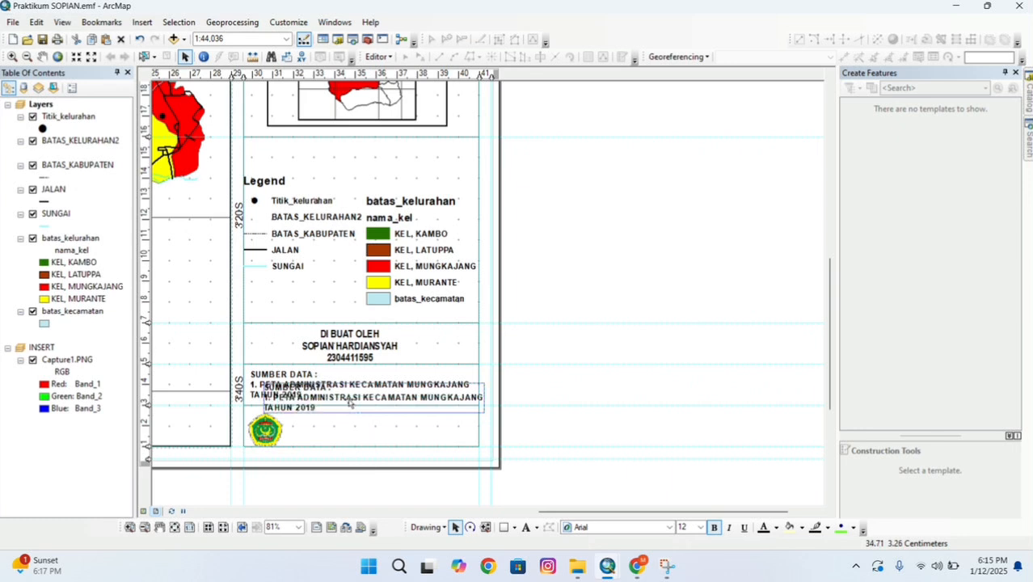
double_click(350, 401)
key(BackSpace)
text(UNIVW)
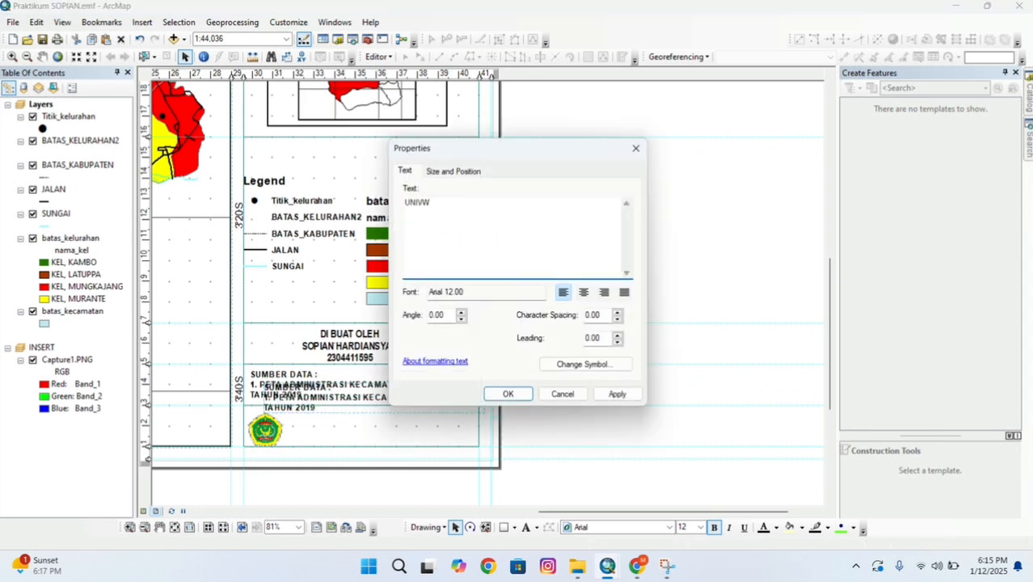
key(BackSpace)
text(ERSITAS COKRO AMINI)
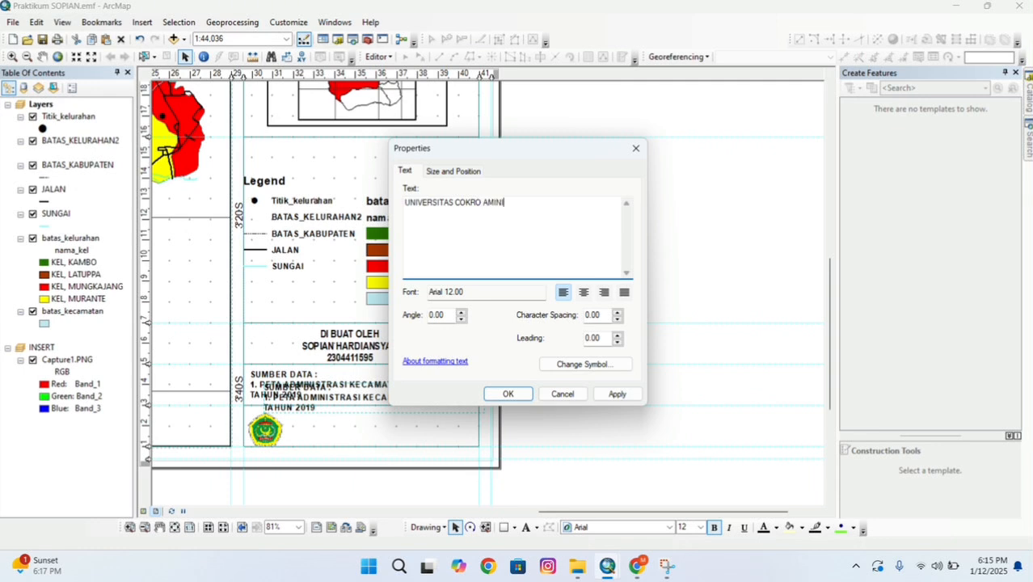
text(OTO)
key(BackSpace)
key(BackSpace)
key(BackSpace)
key(BackSpace)
key(BackSpace)
key(BackSpace)
key(BackSpace)
key(BackSpace)
key(BackSpace)
text(AMINOTO PALOPO)
click(520, 393)
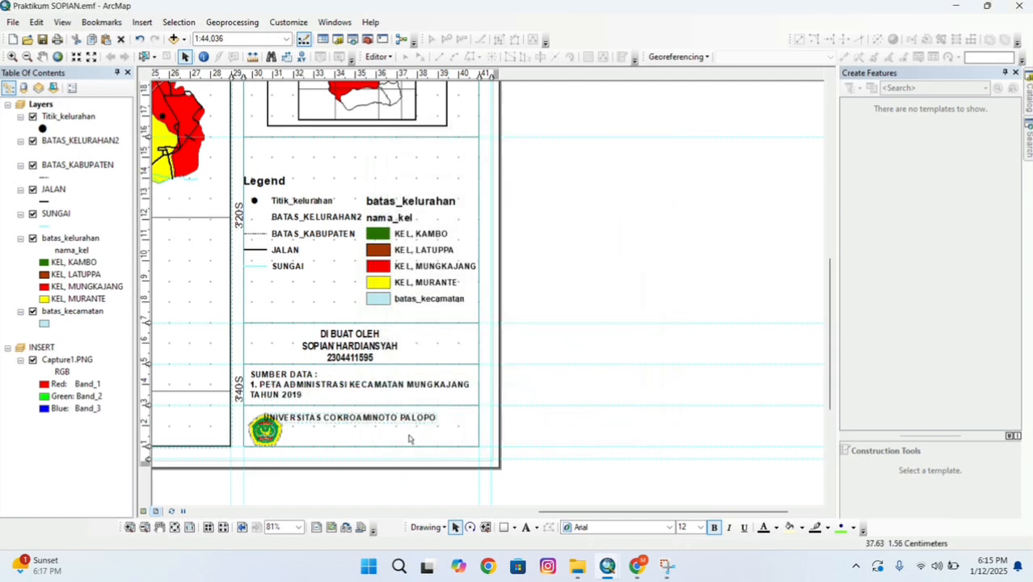
Place the university name text beside the logo in the bottom panel.
drag(398, 419, 518, 437)
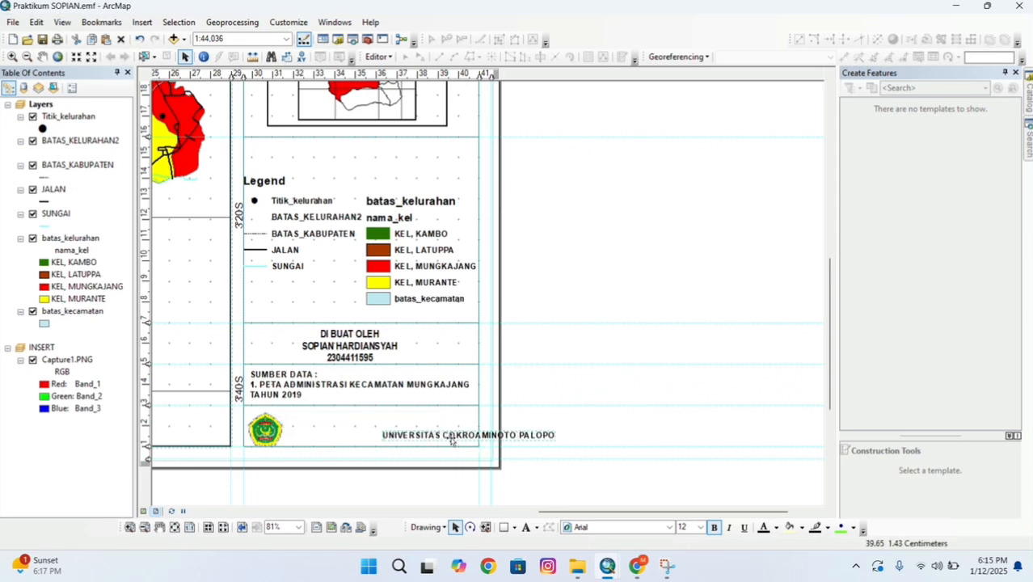
drag(429, 436, 339, 432)
click(397, 498)
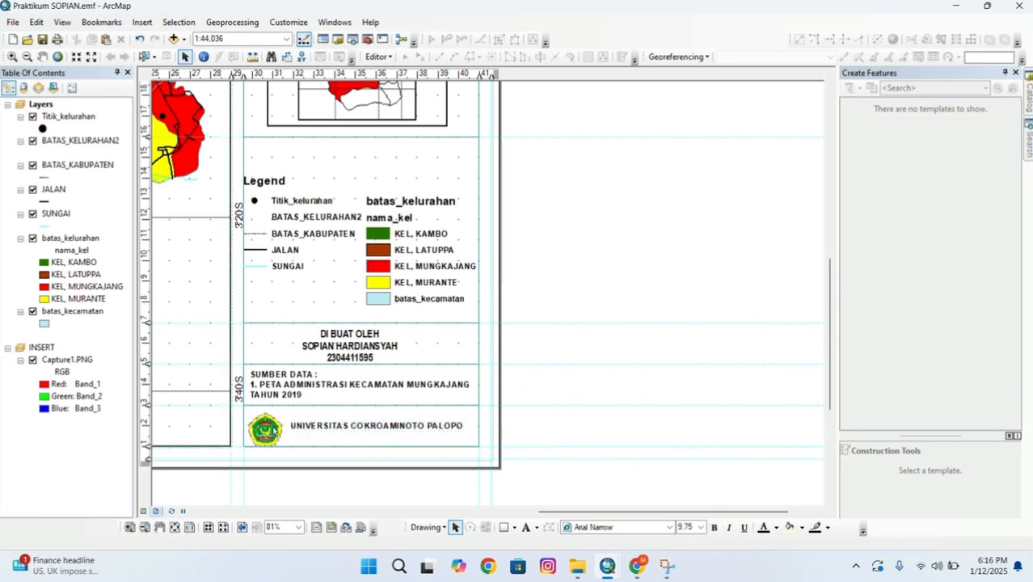
Align the university logo vertically within its box at the top guide.
click(273, 429)
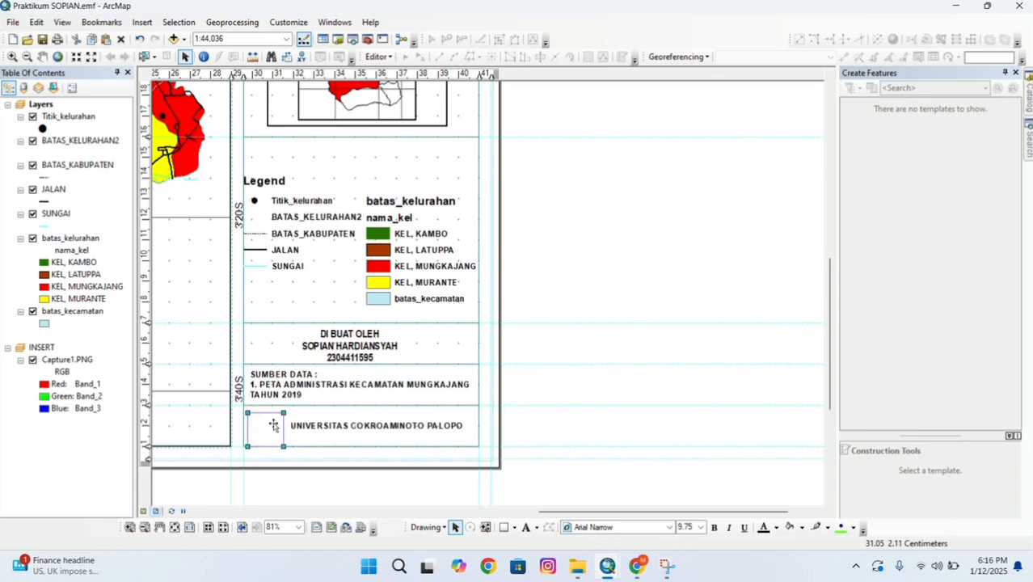
drag(273, 425, 273, 422)
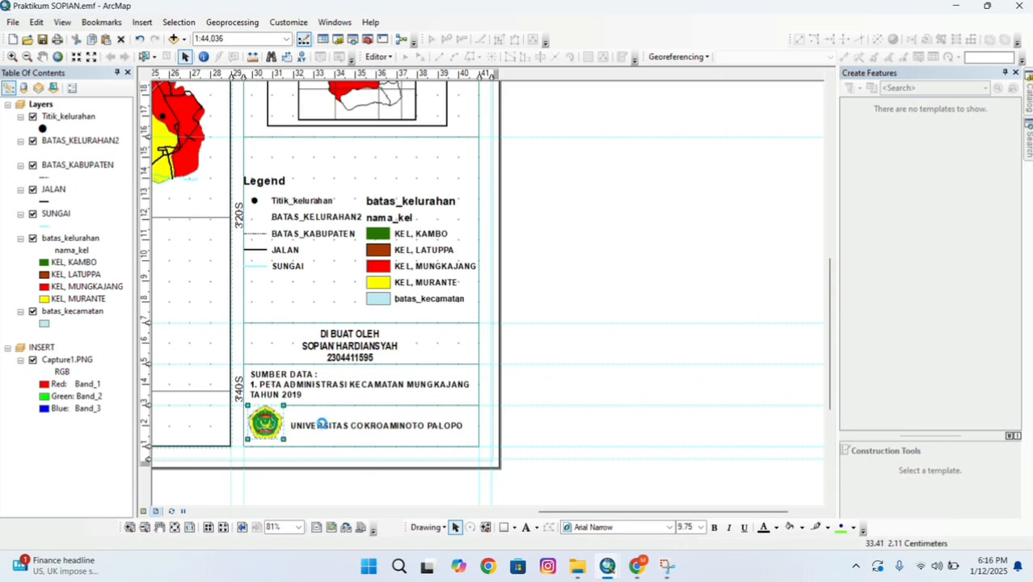
key(Down)
key(Up)
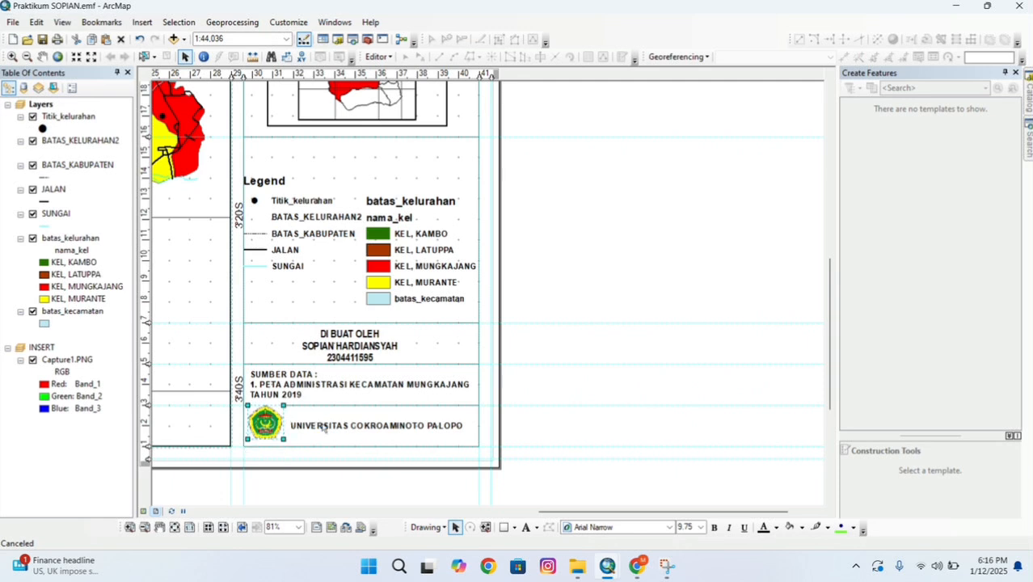
key(Down)
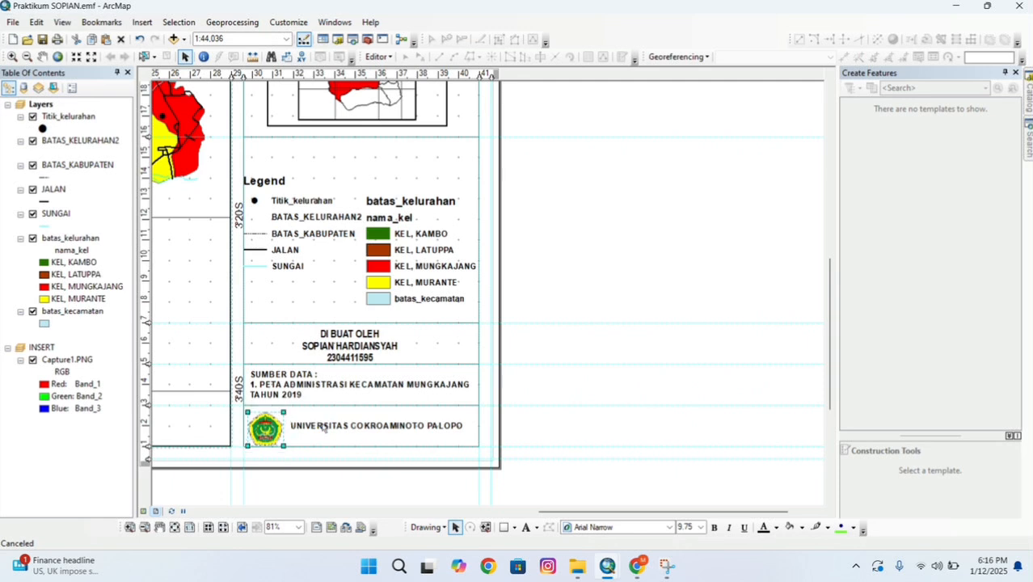
click(554, 361)
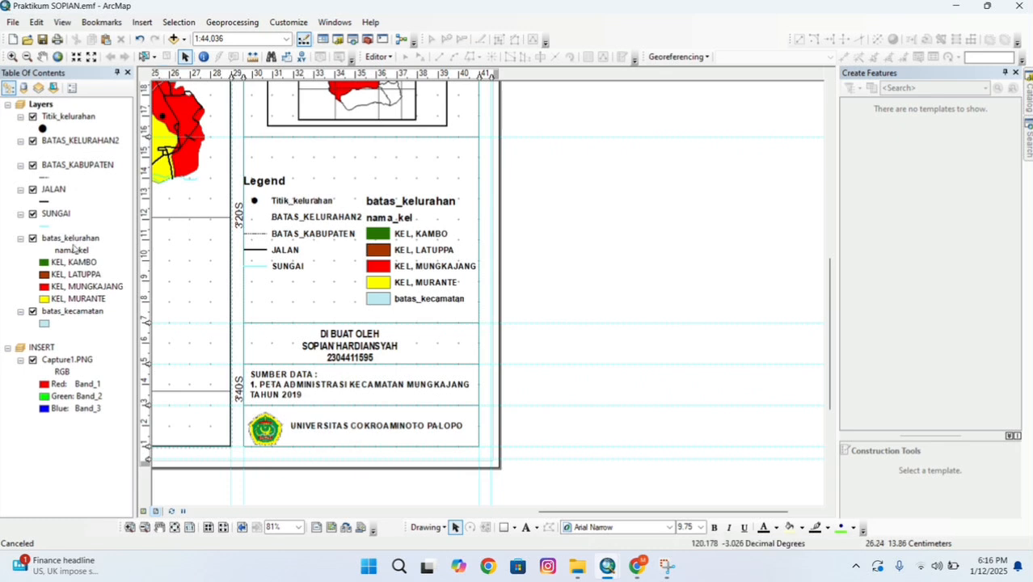
Export the whole layout page as a 250 dpi JPEG into the student's folder under Tugas Kuliah.
click(175, 527)
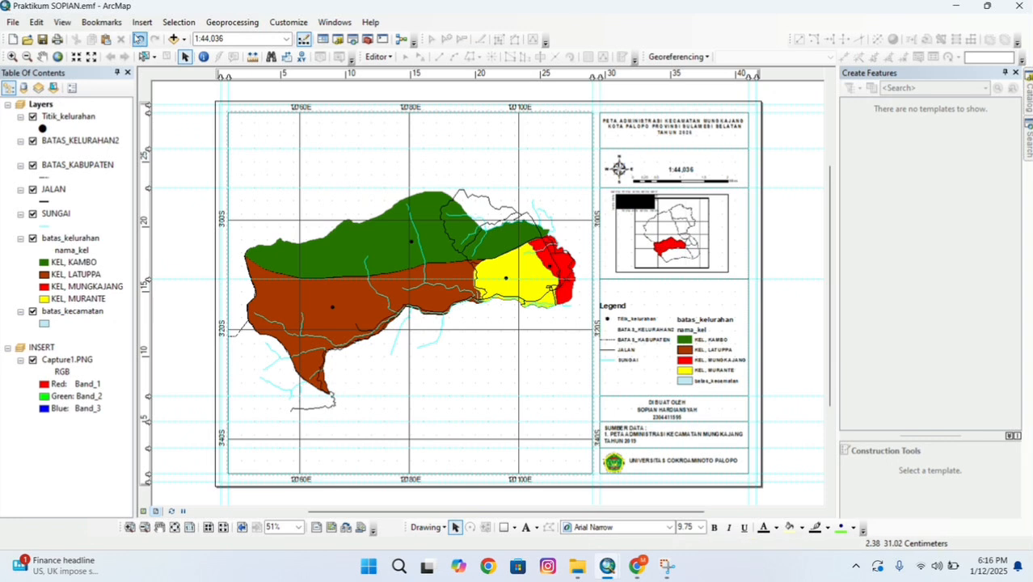
click(14, 21)
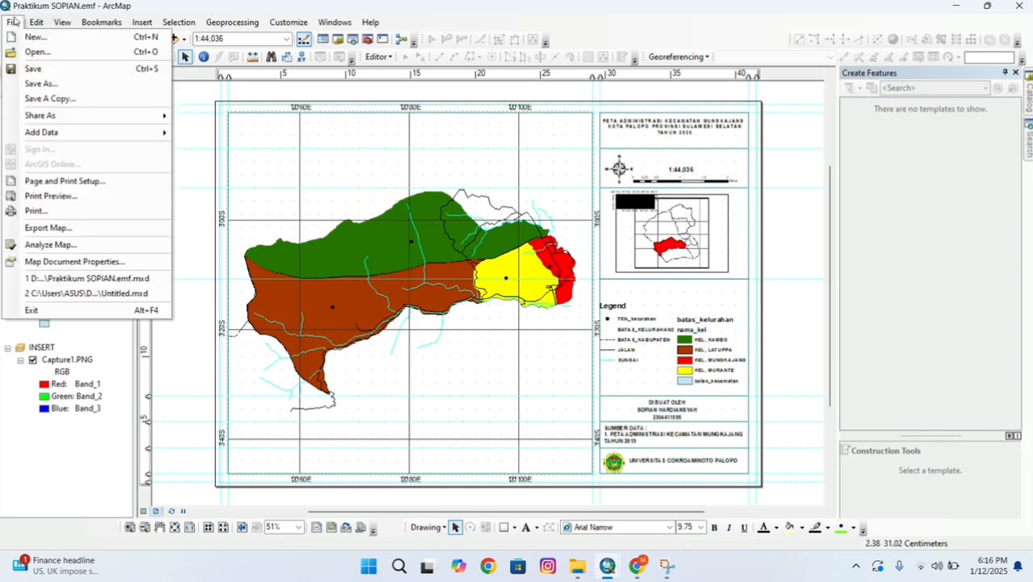
click(65, 227)
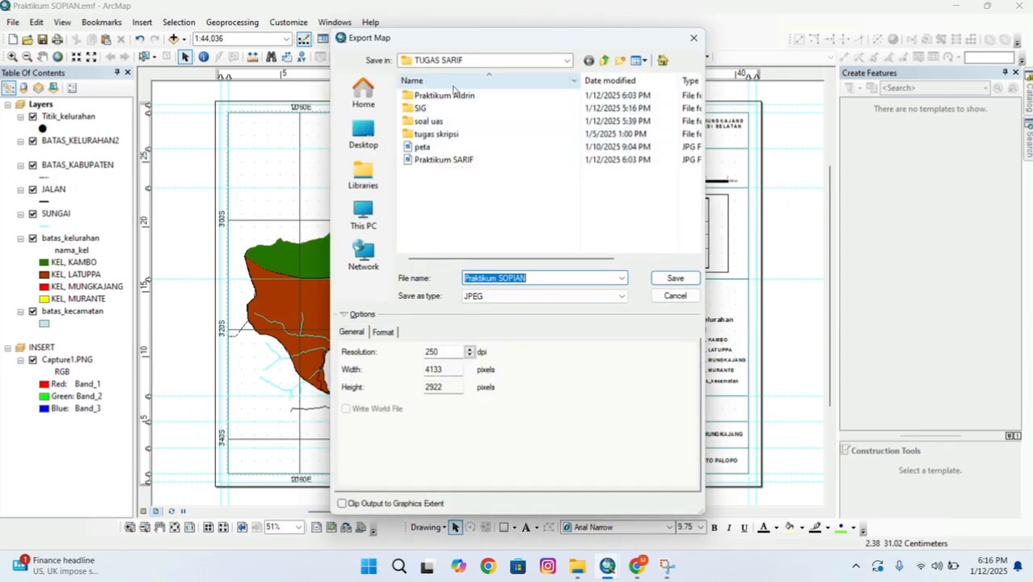
click(565, 61)
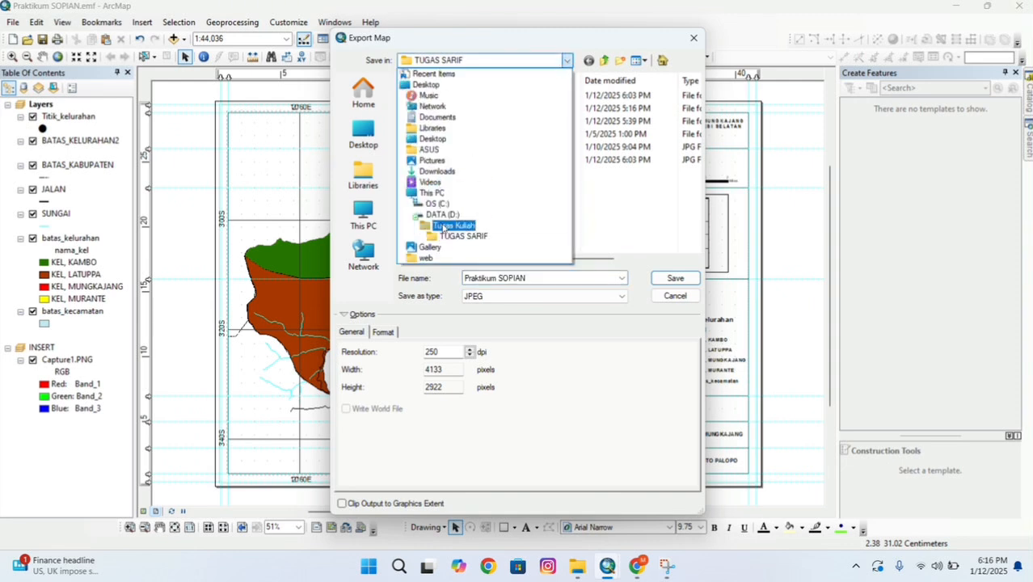
click(445, 226)
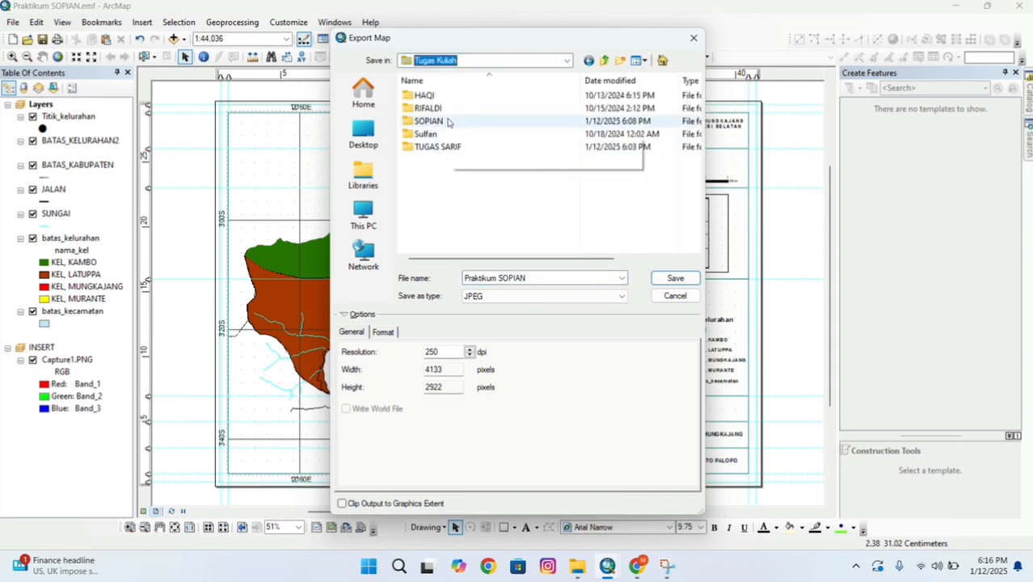
click(450, 123)
click(665, 278)
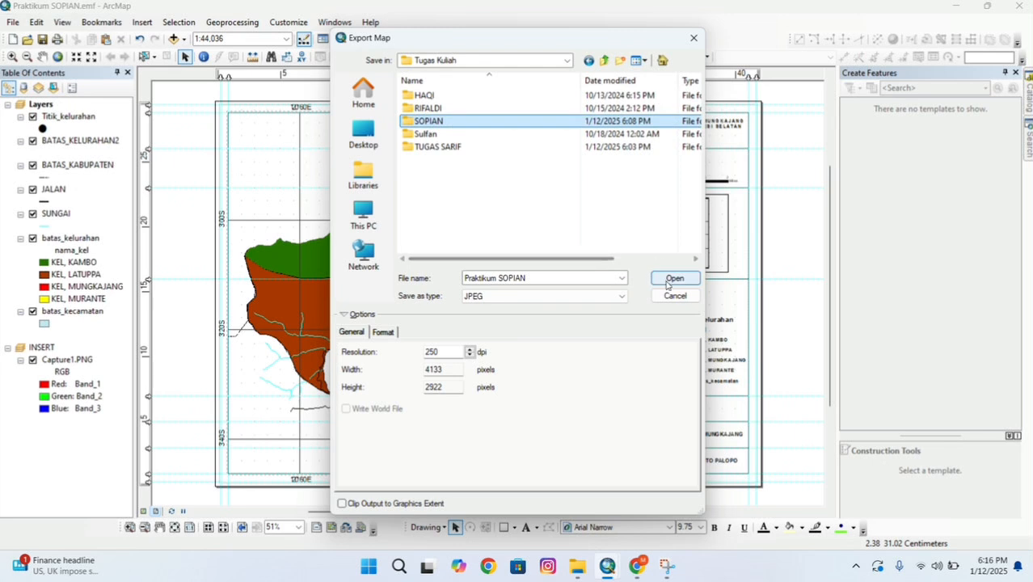
click(665, 278)
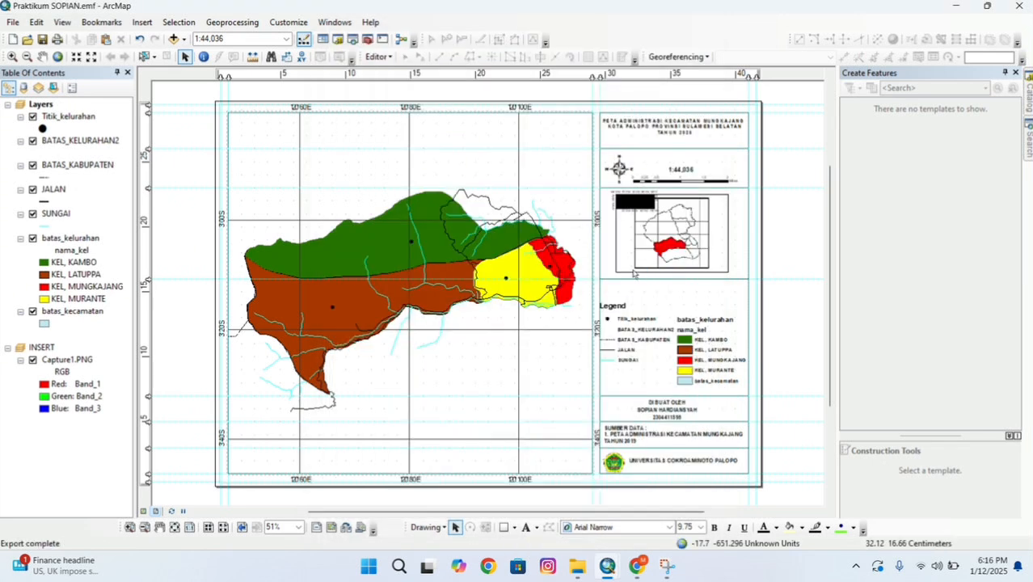
Attempt to save the map document, dismissing the unable-to-save and unknown error messages.
click(13, 21)
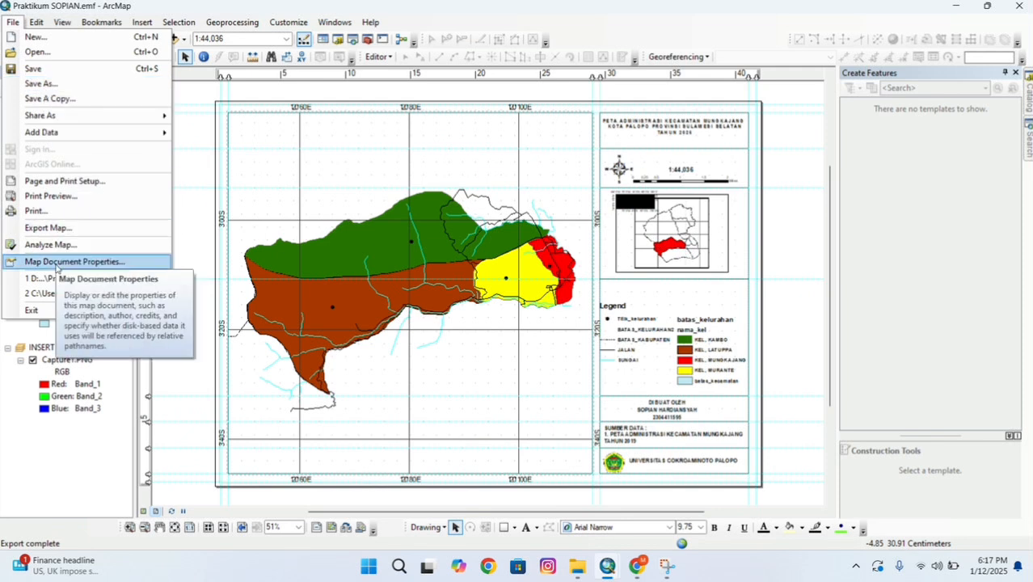
click(50, 84)
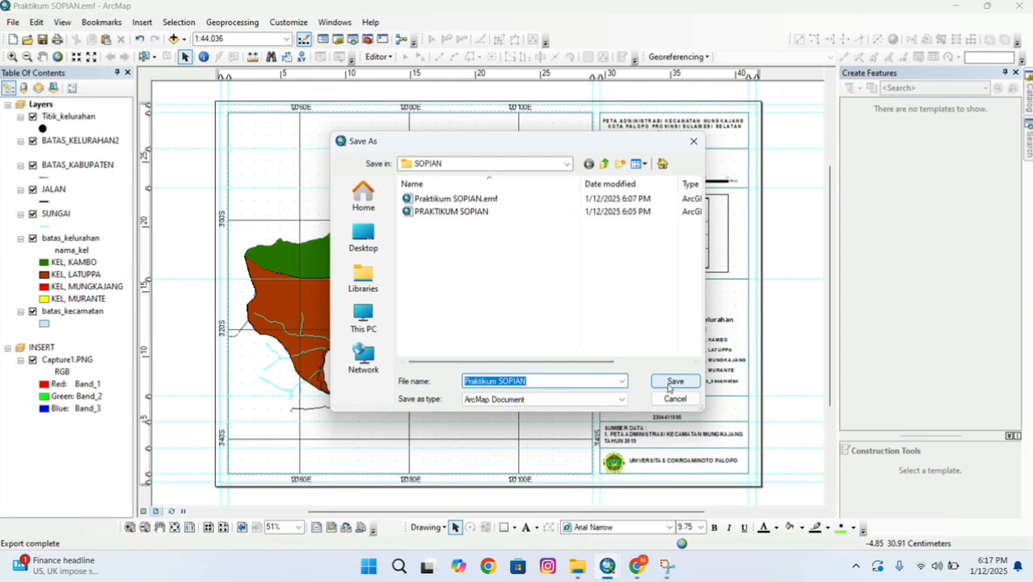
click(694, 142)
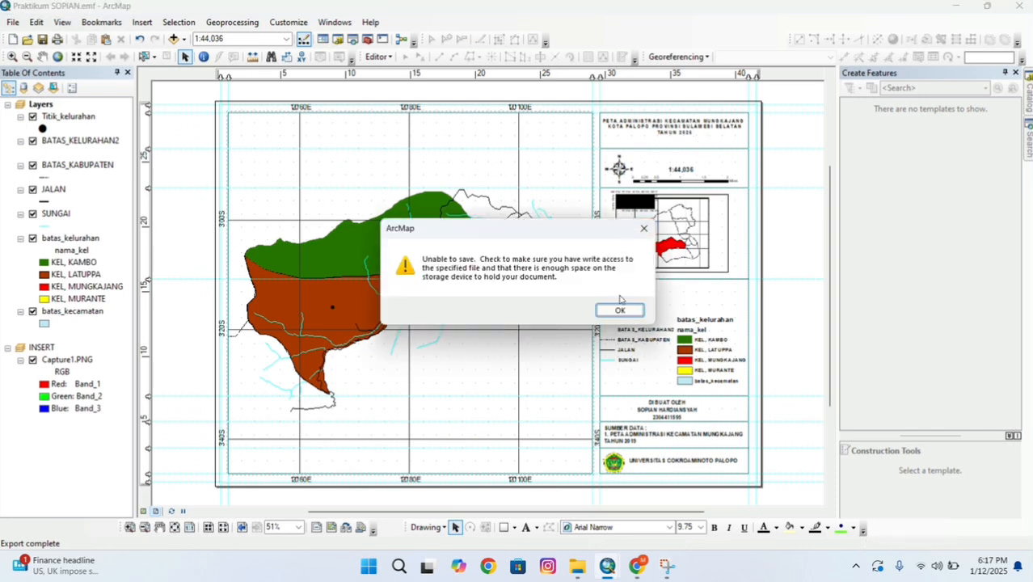
click(616, 310)
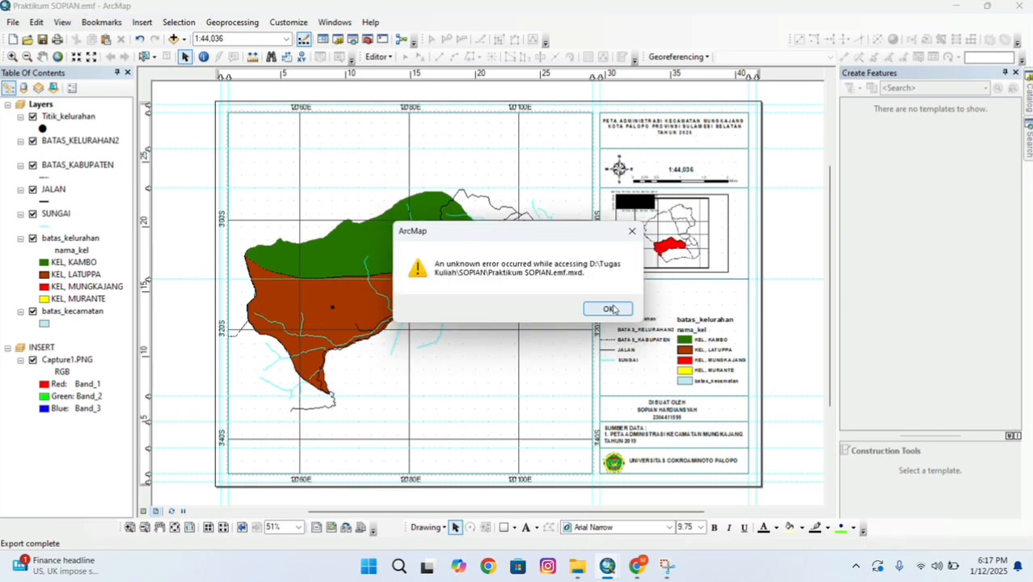
click(633, 230)
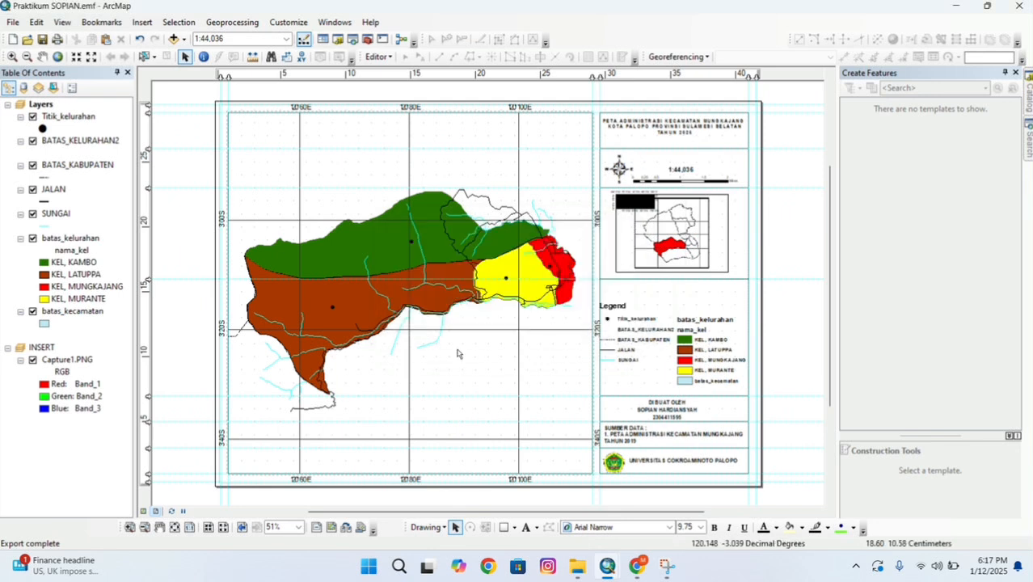
key(ctrl+s)
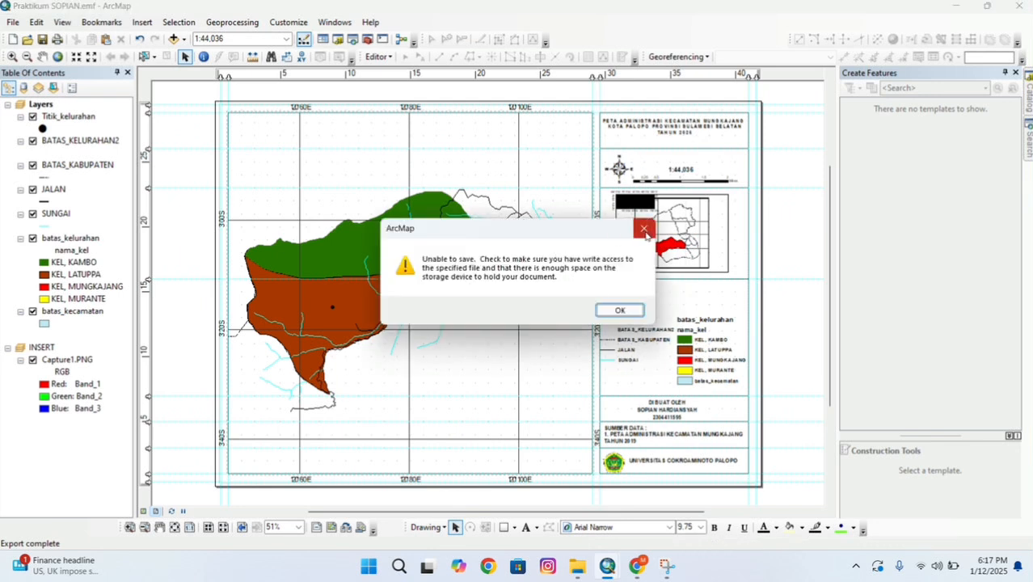
click(643, 229)
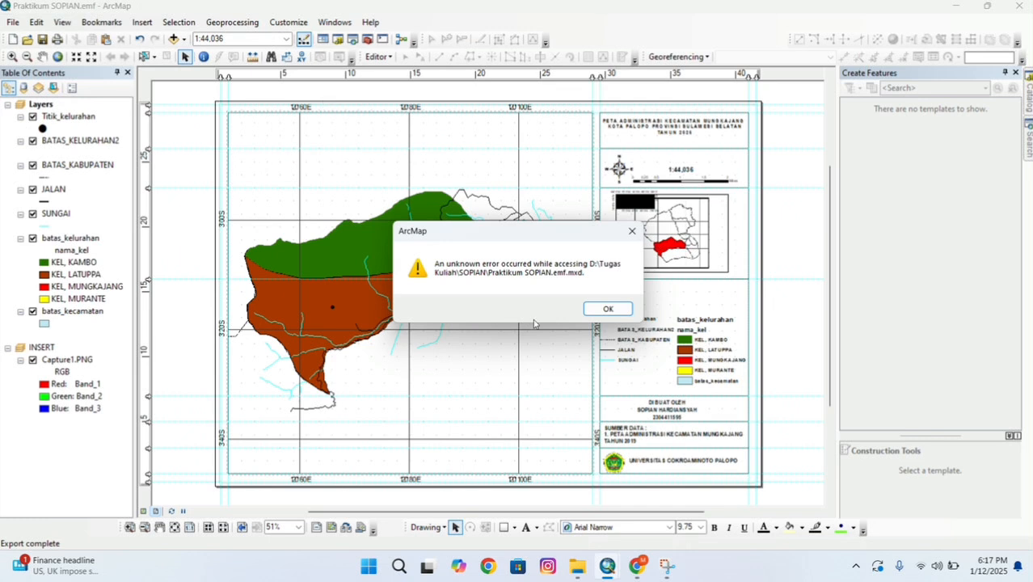
click(599, 311)
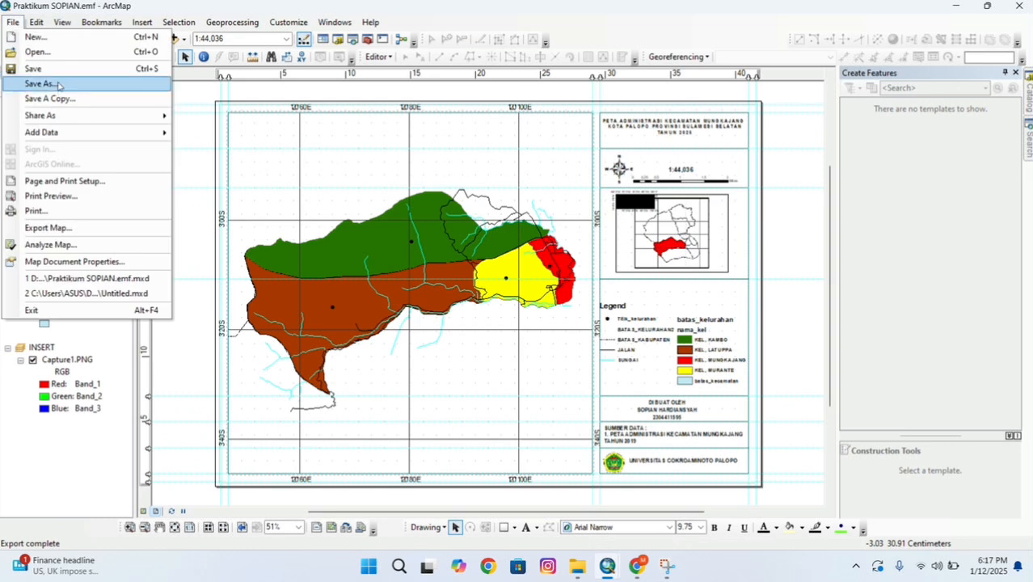
Save the map document as a new ArcMap document with VIDEO appended to its name.
click(58, 84)
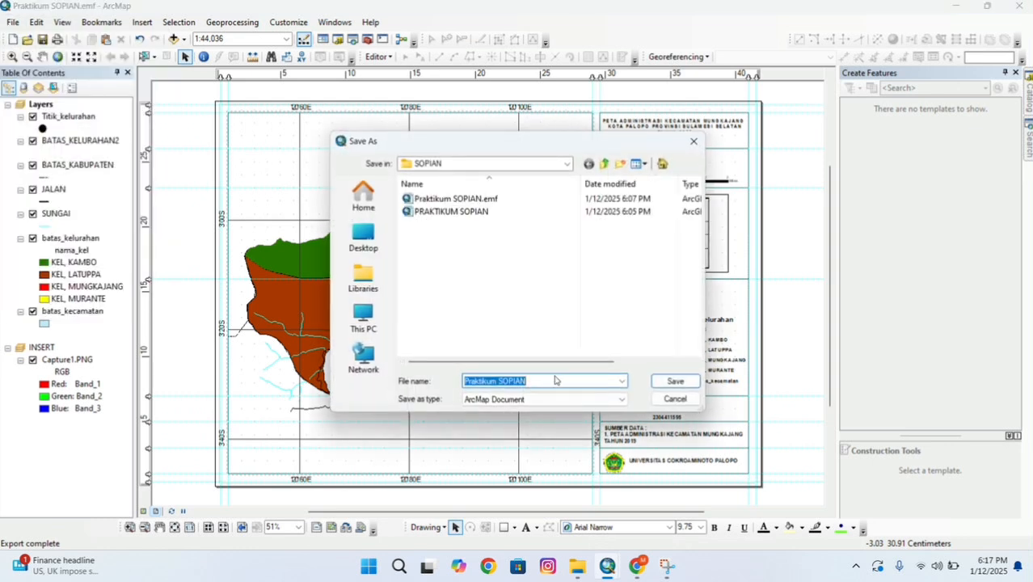
double_click(529, 379)
click(528, 378)
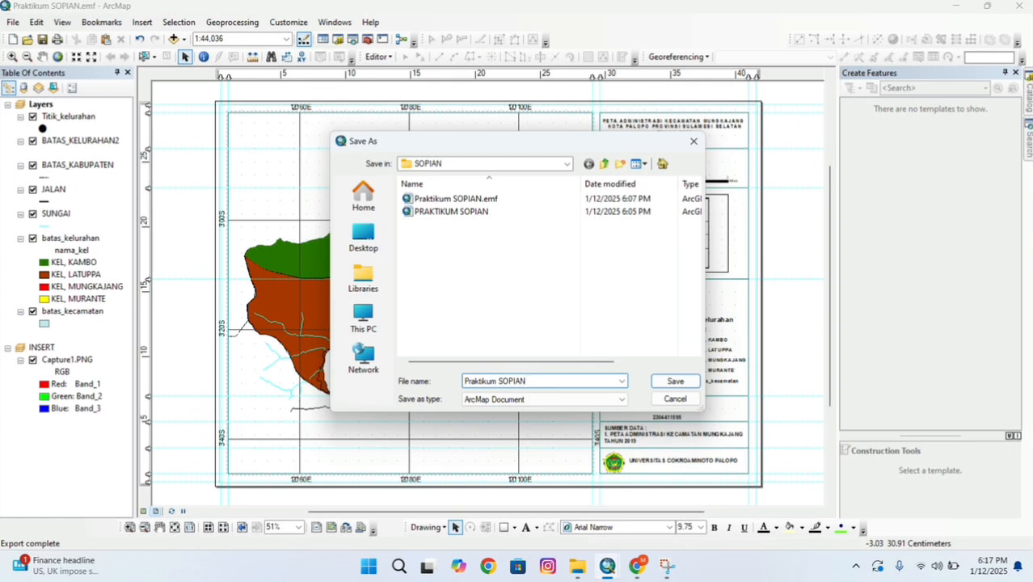
text(VIDEO)
click(668, 384)
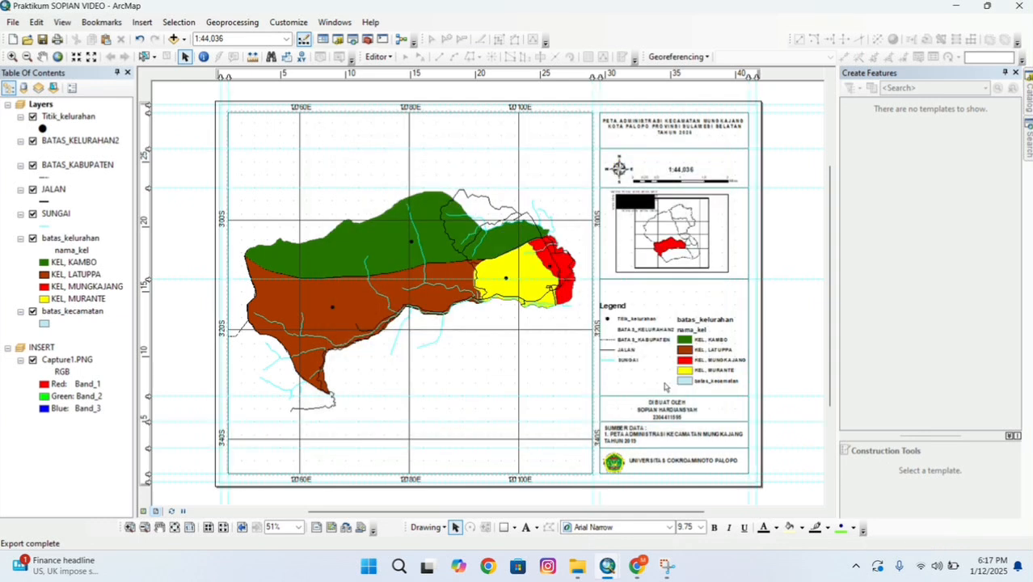